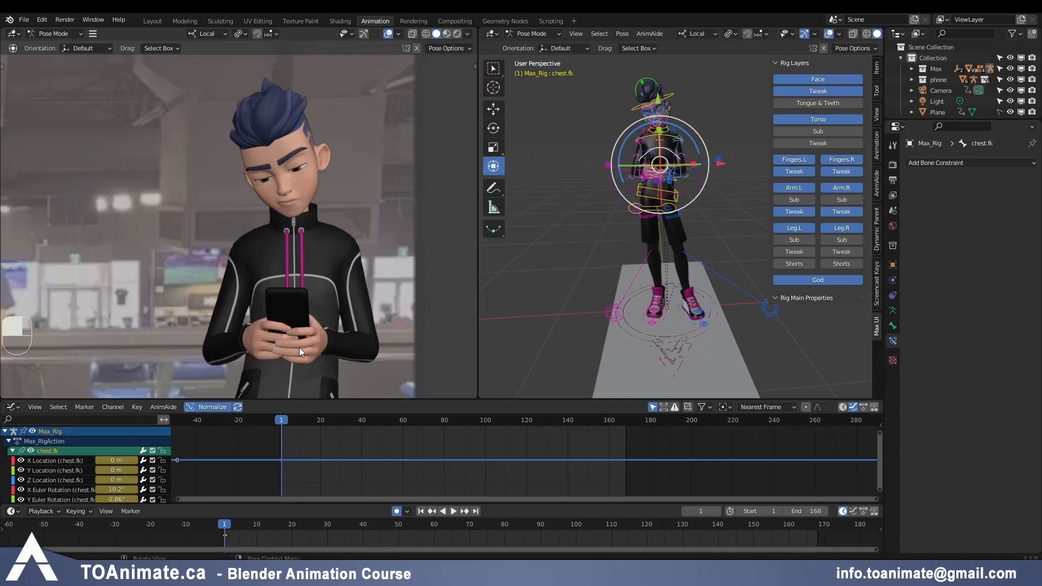
# Step: Examine the character's face, hands, phone and full pose against the reference footage in the camera view, including frame 2
pyautogui.scroll(2, 299, 347)
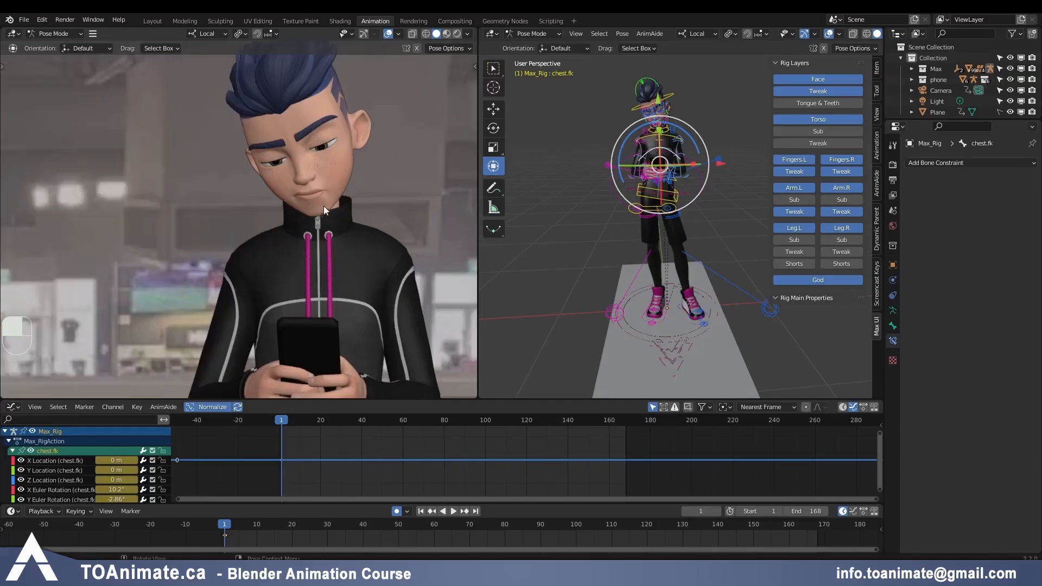
pyautogui.keyDown('shift'); pyautogui.moveTo(388, 216); pyautogui.dragTo(379, 271, button='middle'); pyautogui.keyUp('shift')
pyautogui.scroll(2, 379, 271)
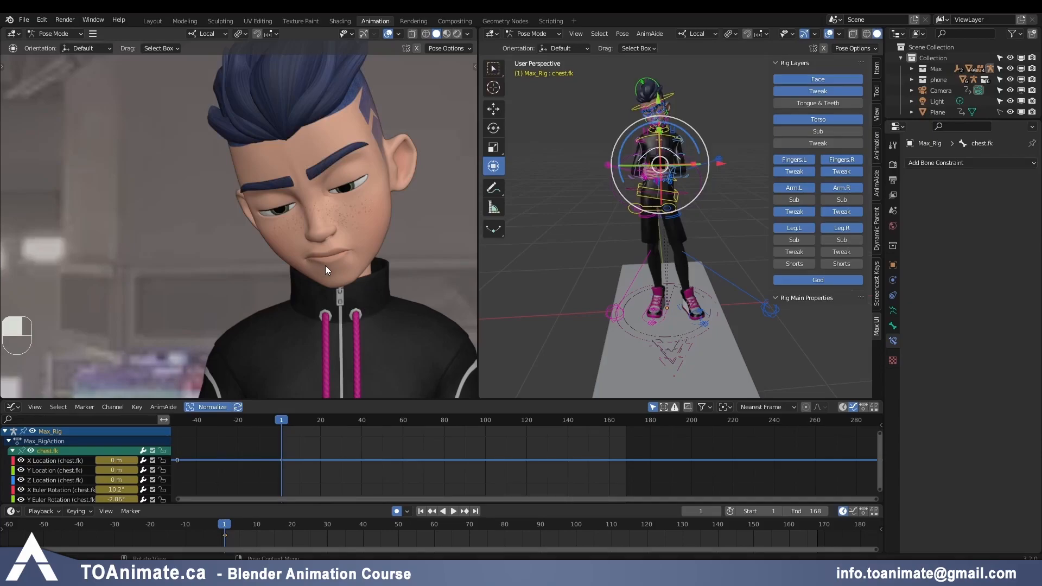
pyautogui.scroll(-10, 325, 266)
pyautogui.keyDown('shift'); pyautogui.moveTo(333, 296); pyautogui.dragTo(413, 205, button='middle'); pyautogui.keyUp('shift')
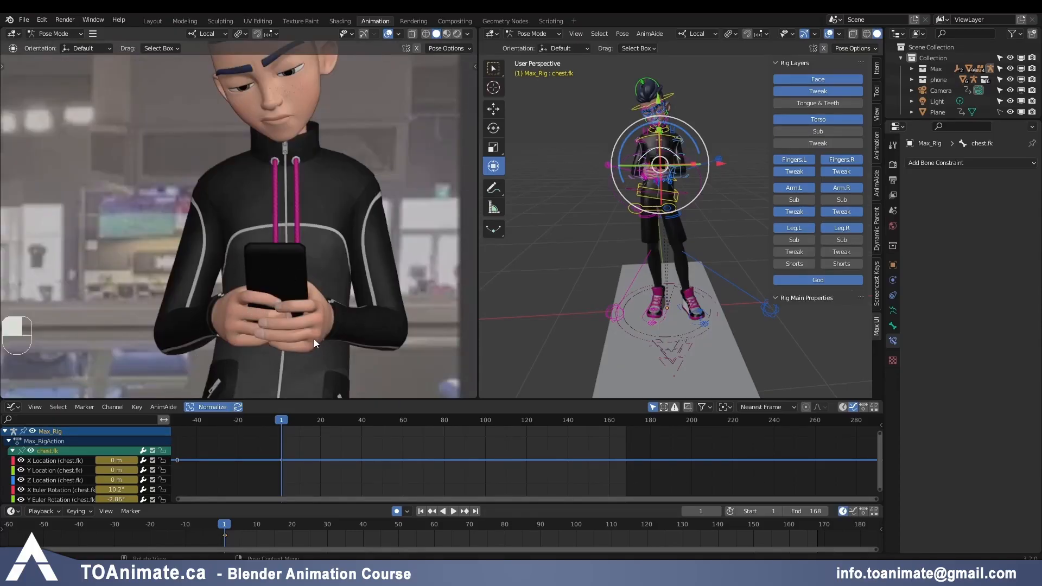
pyautogui.press('Right')
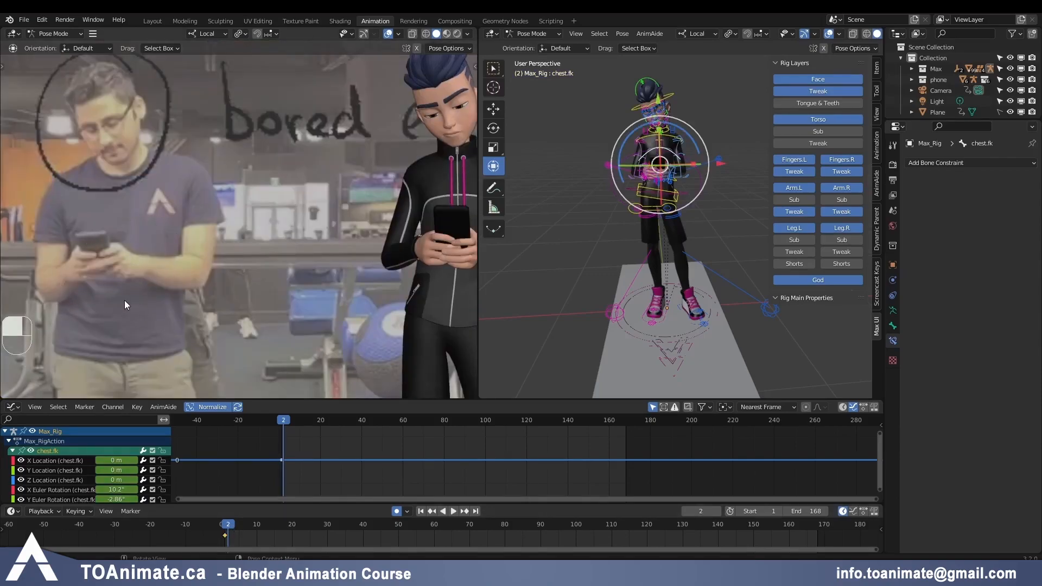
pyautogui.keyDown('shift'); pyautogui.moveTo(359, 282); pyautogui.dragTo(198, 291, button='middle'); pyautogui.keyUp('shift')
pyautogui.scroll(4, 399, 308)
pyautogui.keyDown('shift'); pyautogui.moveTo(398, 308); pyautogui.dragTo(314, 283, button='middle'); pyautogui.keyUp('shift')
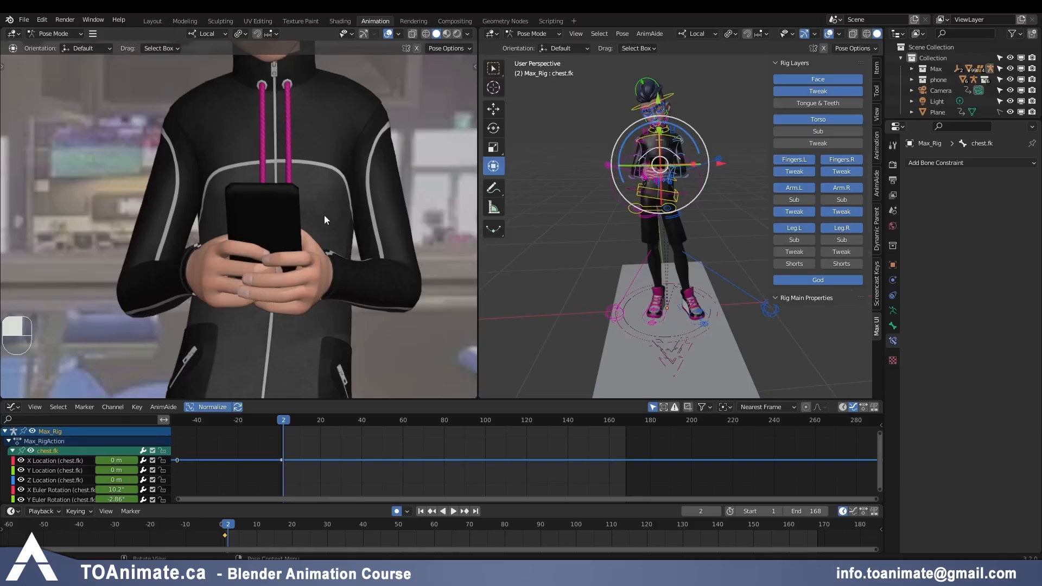
pyautogui.scroll(-6, 304, 299)
pyautogui.keyDown('shift'); pyautogui.moveTo(350, 275); pyautogui.dragTo(416, 211, button='middle'); pyautogui.keyUp('shift')
pyautogui.scroll(-2, 416, 214)
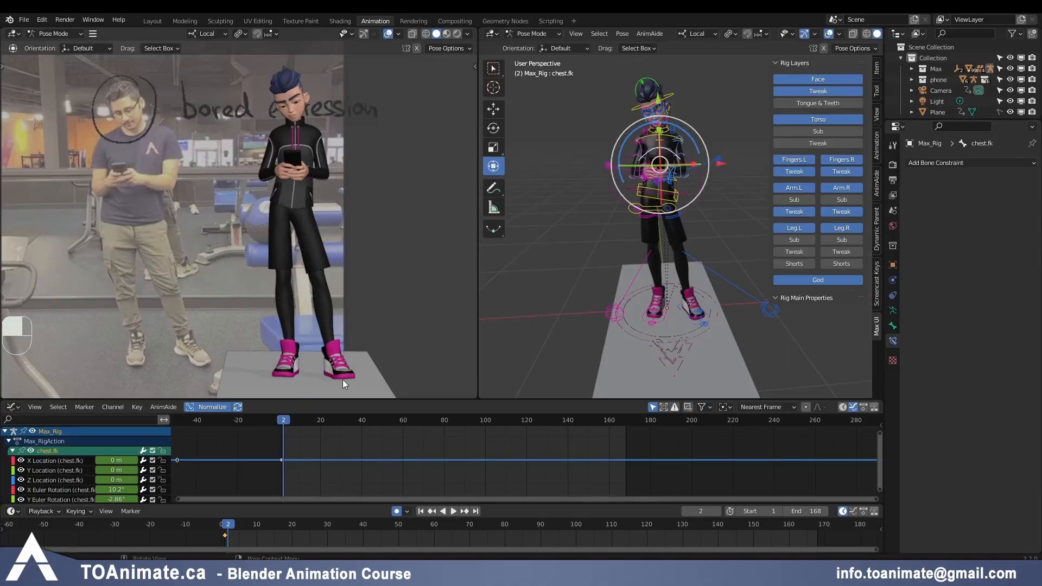
# Step: Select all of the character's rig controls, insert a keyframe at frame 1, and fit the camera frame in its view
pyautogui.click(611, 90)
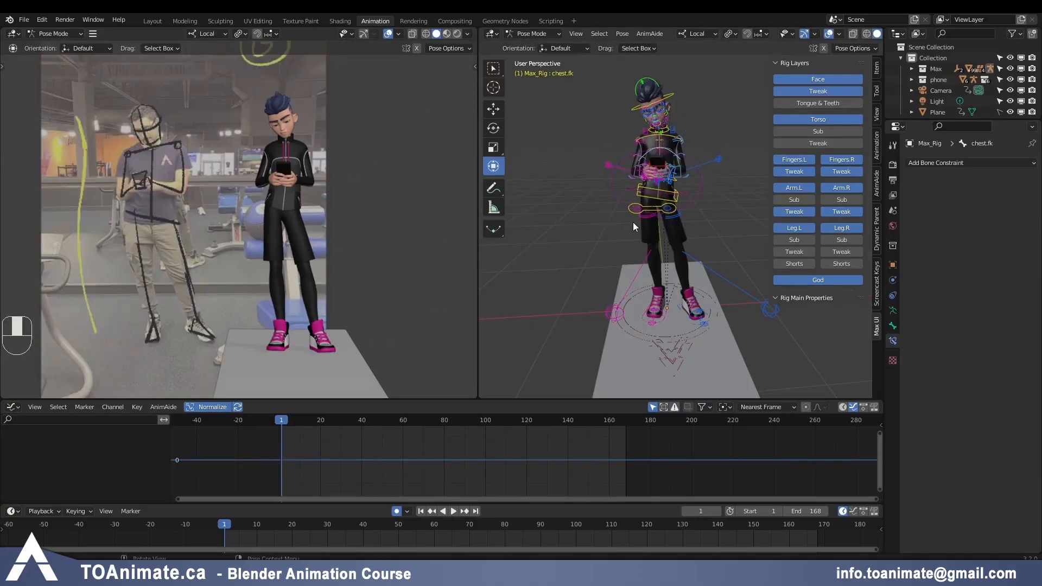
pyautogui.press('a')
pyautogui.press('i')
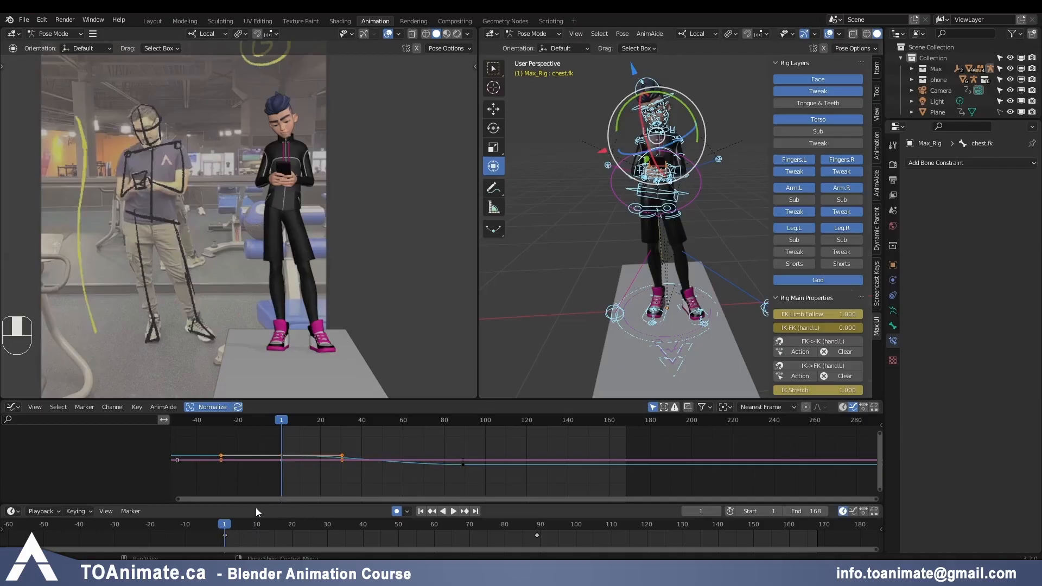
pyautogui.moveTo(256, 504)
pyautogui.mouseDown()
pyautogui.moveTo(258, 478)
pyautogui.moveTo(256, 486)
pyautogui.mouseUp()
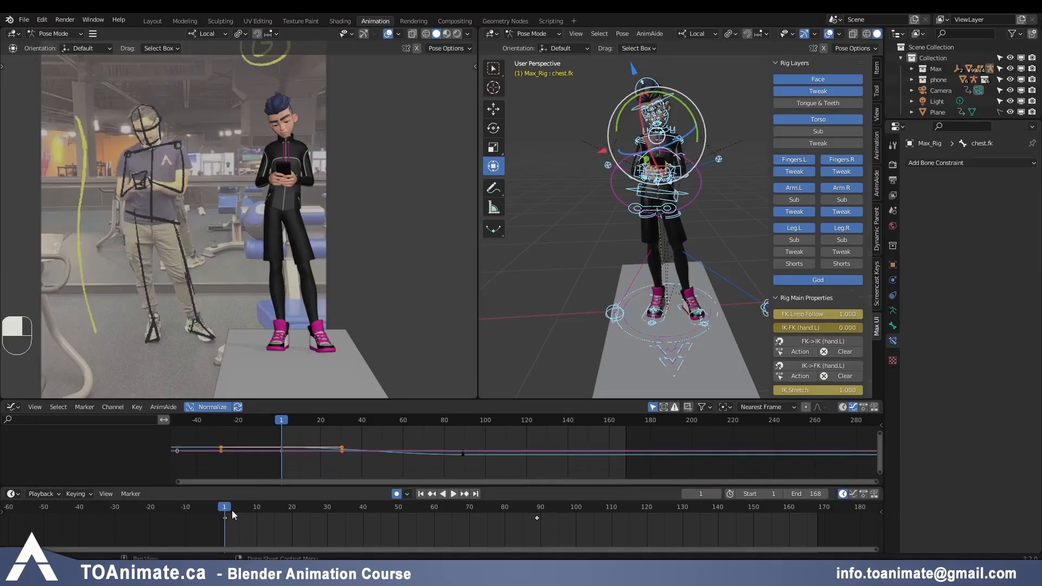
pyautogui.press('Home')
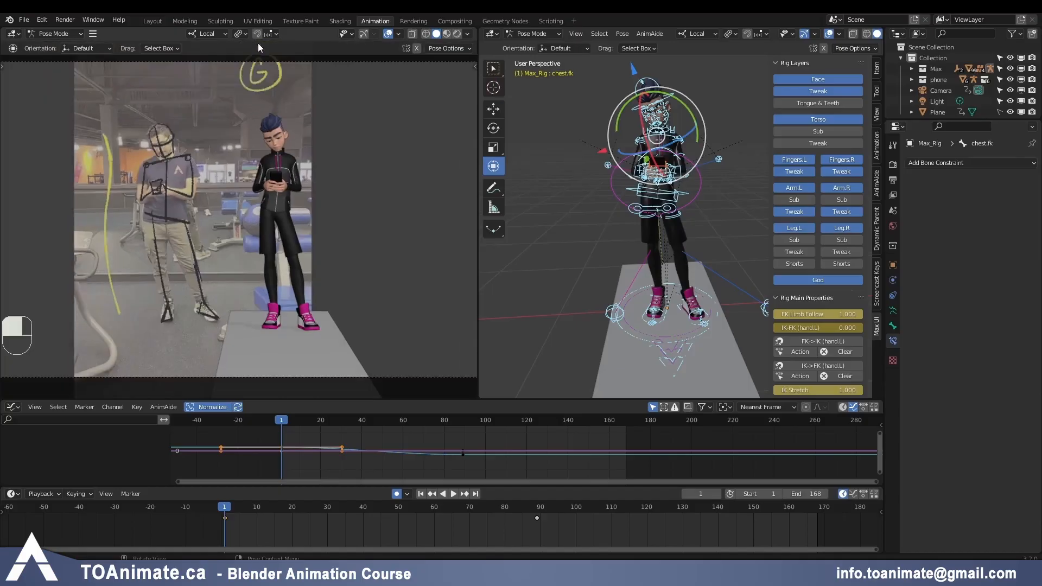
# Step: Scrub through the reference footage and add timeline markers for its poses at frames 30, 1 and 38
pyautogui.press('space')
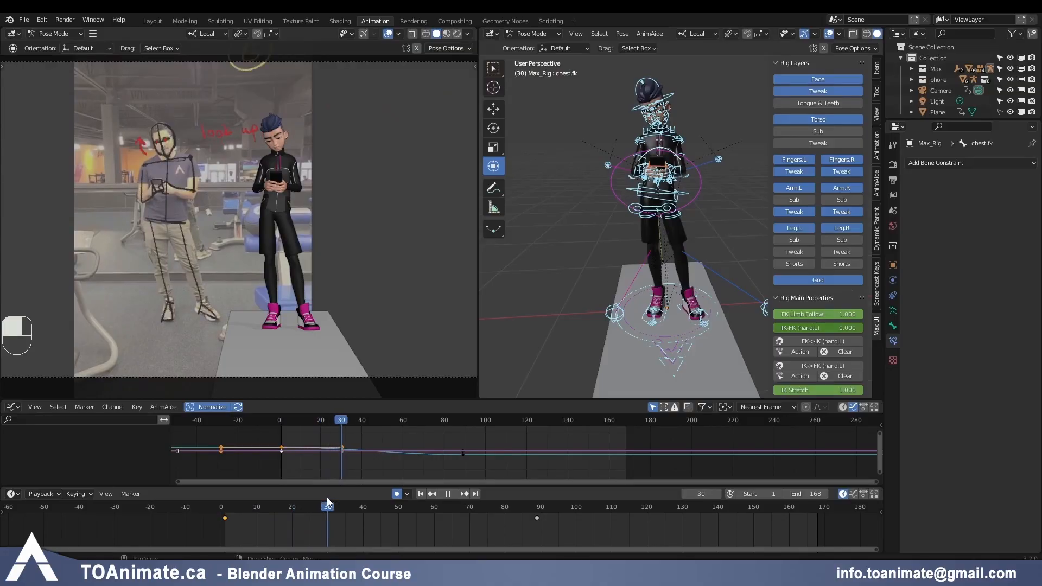
pyautogui.press('space')
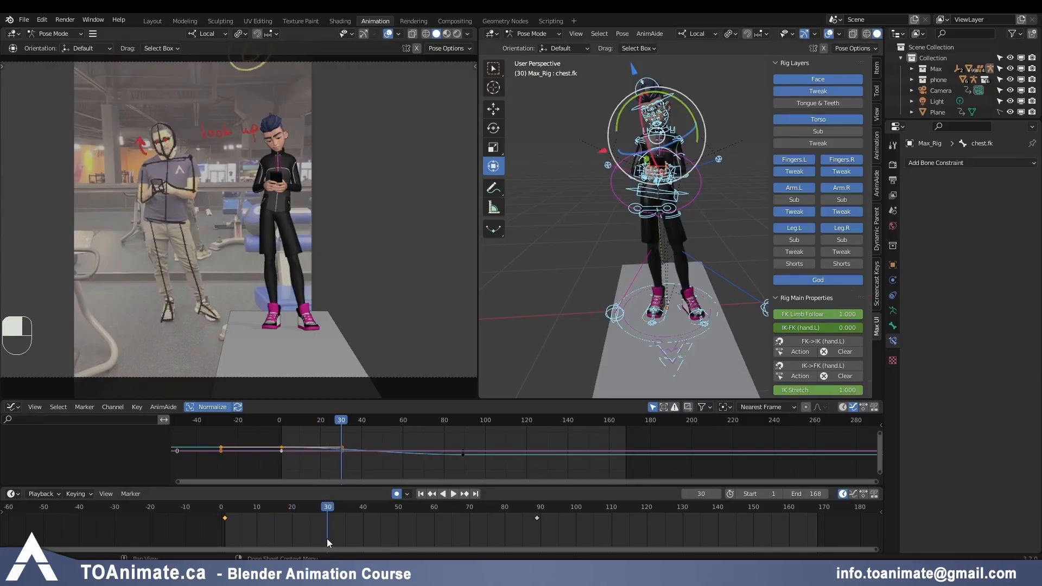
pyautogui.press('m')
pyautogui.click(227, 509)
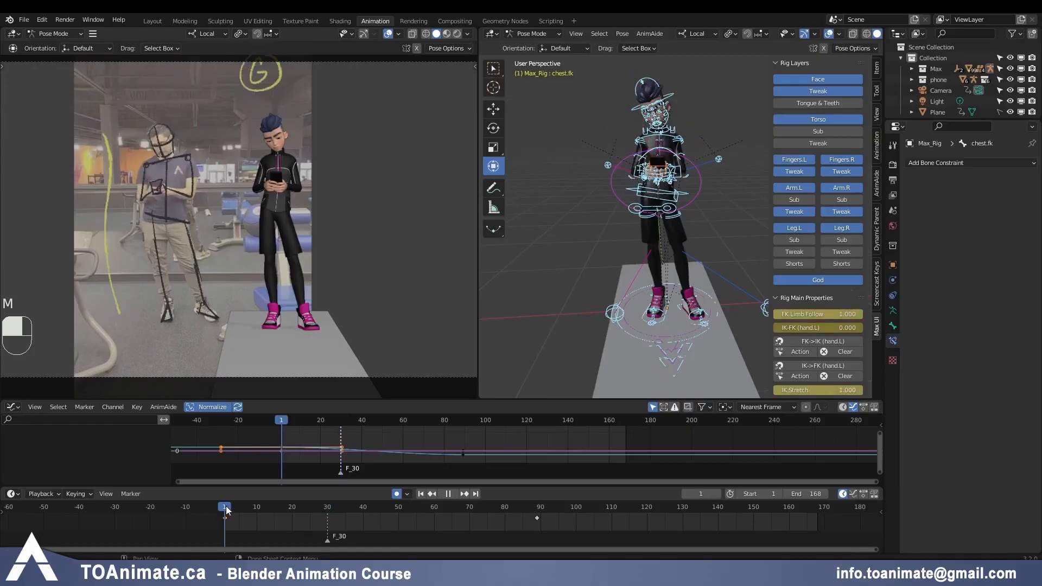
pyautogui.press('m')
pyautogui.moveTo(326, 510); pyautogui.dragTo(357, 505)
pyautogui.press('space')
pyautogui.press('Escape')
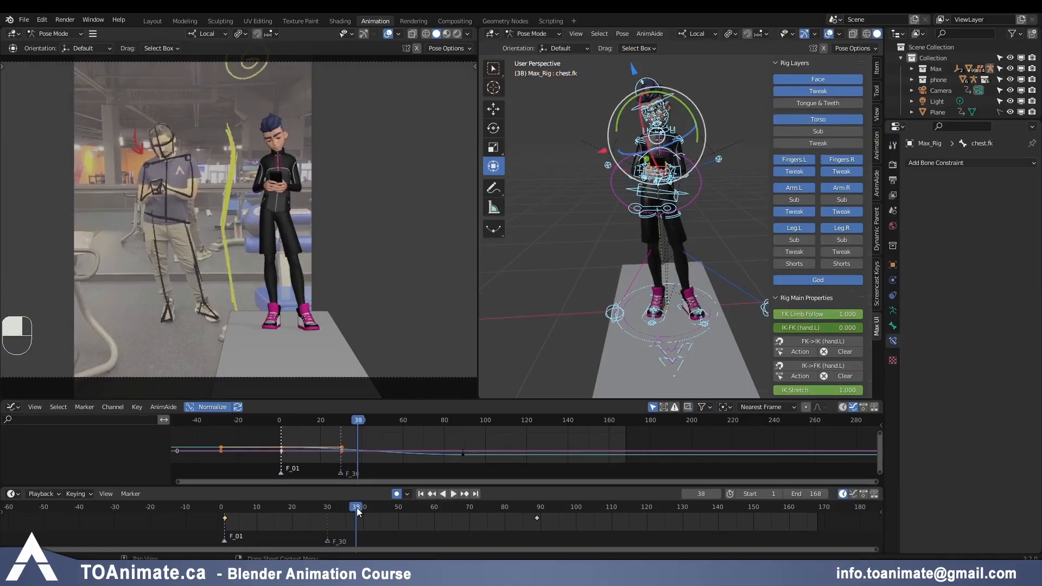
pyautogui.press('m')
# Step: Add timeline markers for the remaining reference poses at frames 65, 80, 93, 119 and 143
pyautogui.press('space')
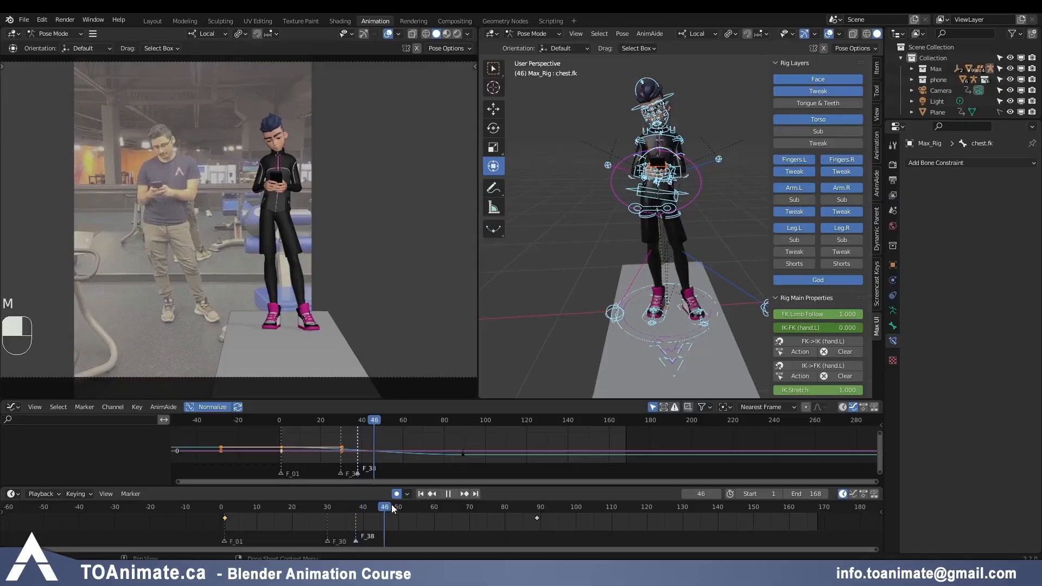
pyautogui.press('m')
pyautogui.press('m')
pyautogui.press('m')
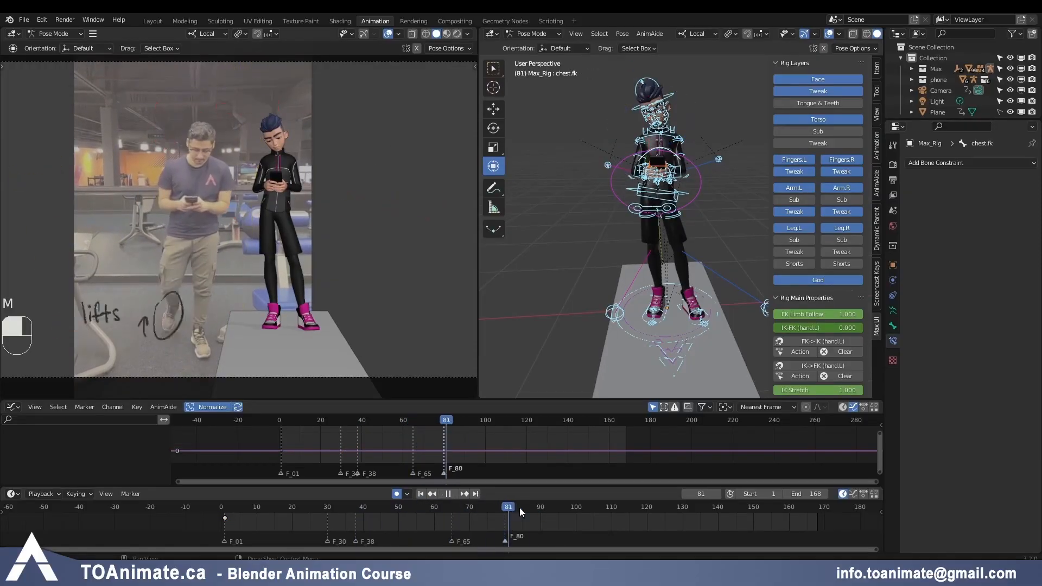
pyautogui.press('m')
pyautogui.press('space')
pyautogui.press('m')
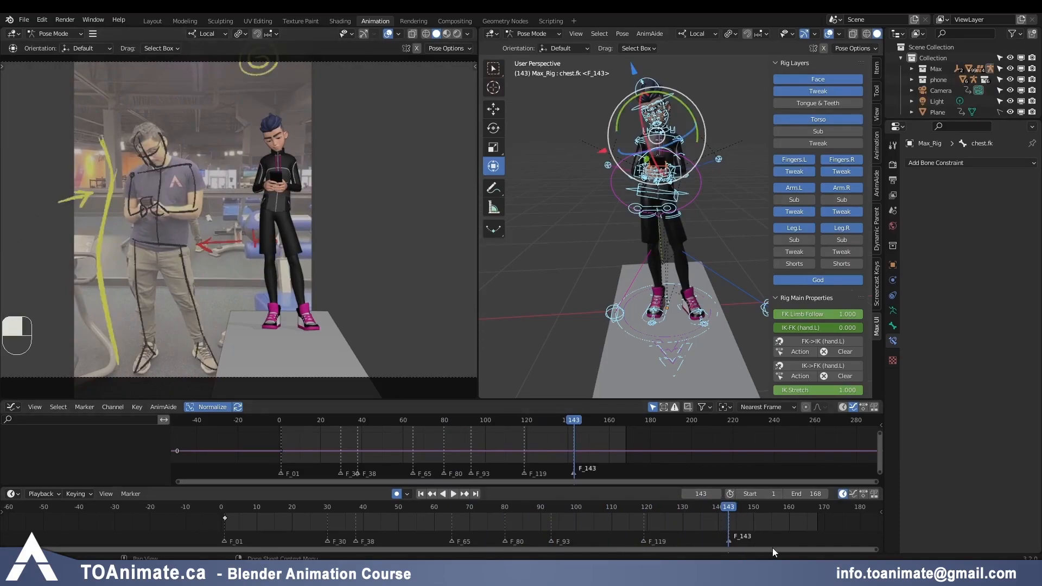
pyautogui.moveTo(728, 510); pyautogui.dragTo(795, 509)
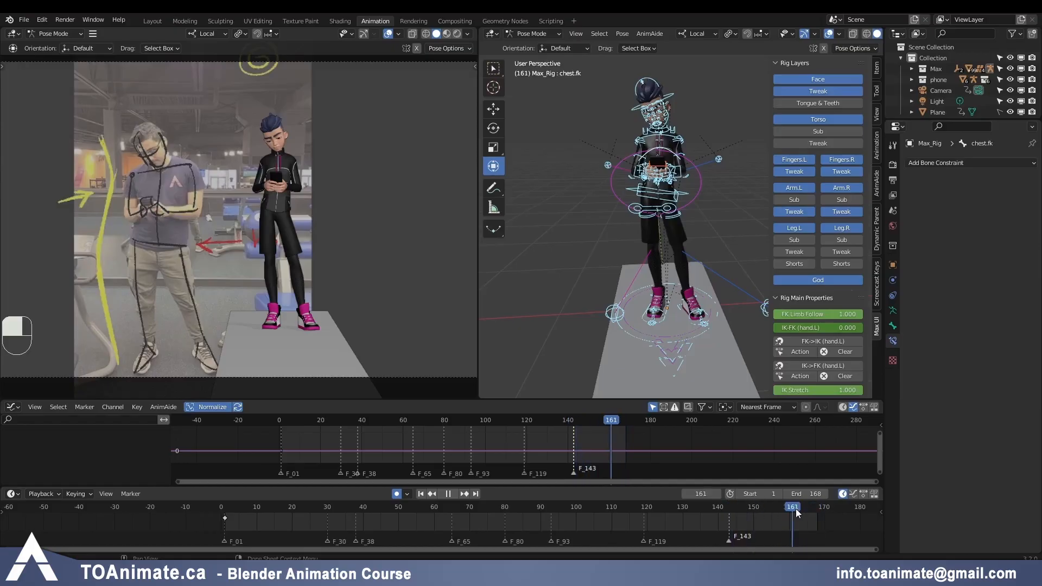
# Step: Insert a keyframe on all selected rig controls at the frame 30 marker
pyautogui.hotkey('shift', 'Left')
pyautogui.click(328, 507)
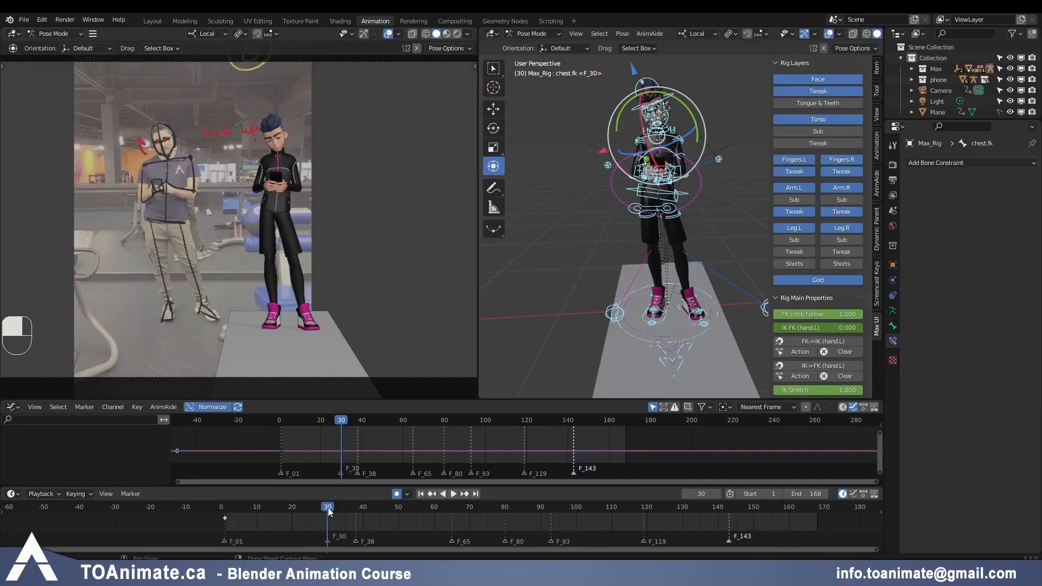
pyautogui.press('i')
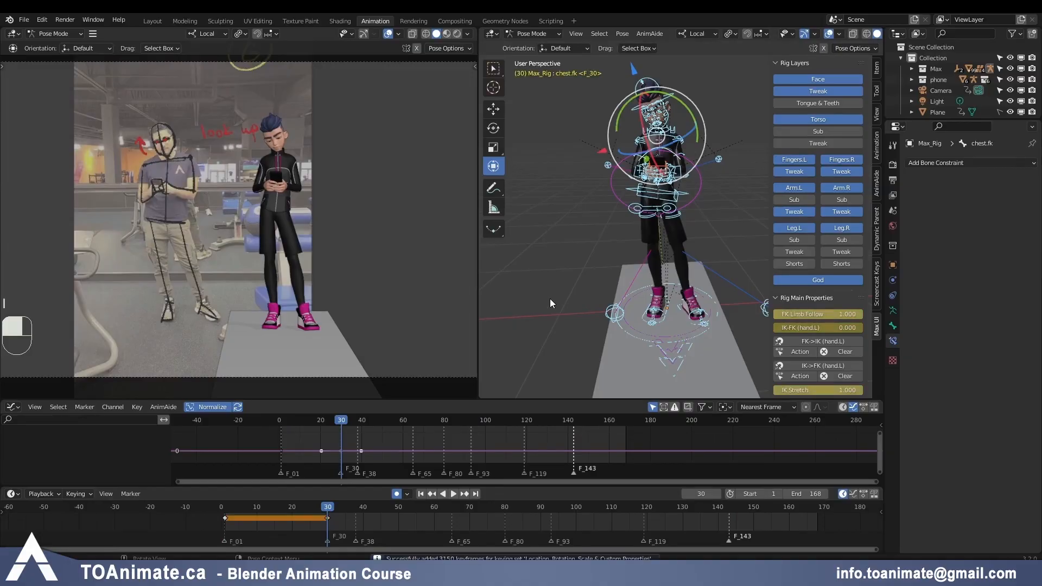
# Step: Jump back and forth between the keyframes at frames 1 and 30 to compare the annotated reference poses
pyautogui.press('Down')
pyautogui.press('Up')
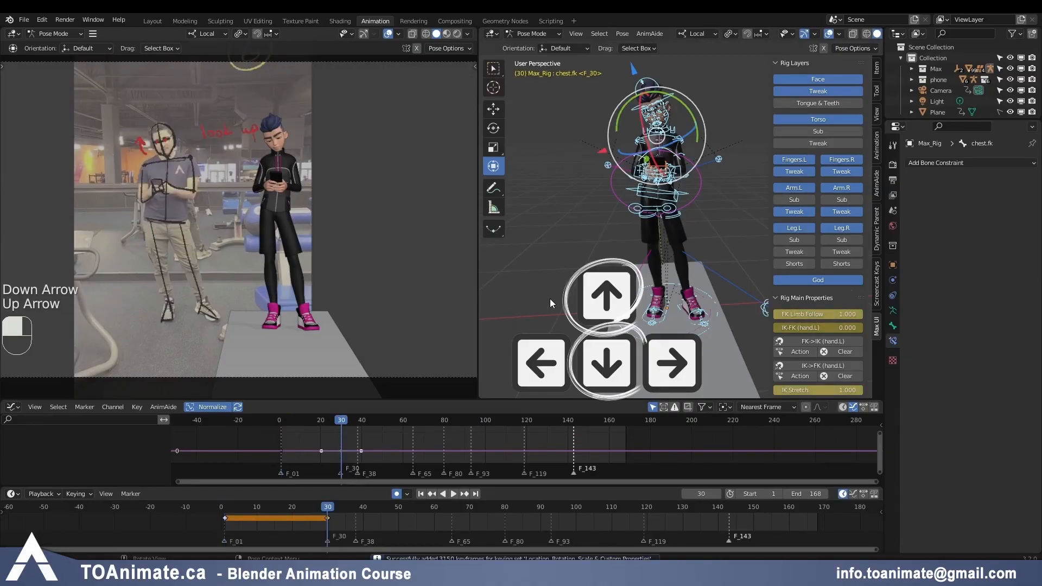
pyautogui.press('Down')
pyautogui.press('Up')
pyautogui.press('Down')
pyautogui.press('Up')
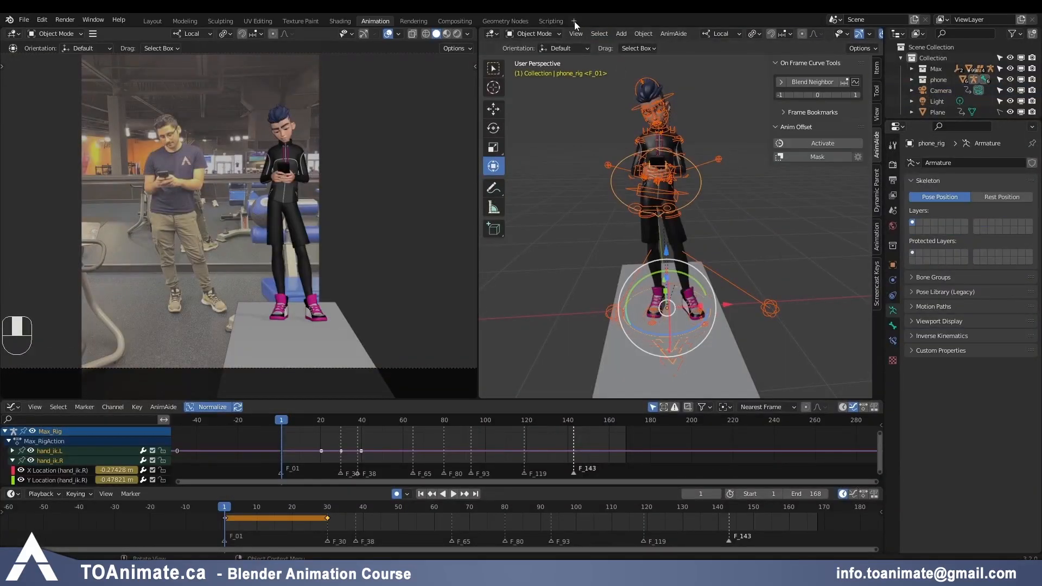
# Step: Switch the character and phone rigs to Pose Mode and go to frame 30
pyautogui.click(536, 34)
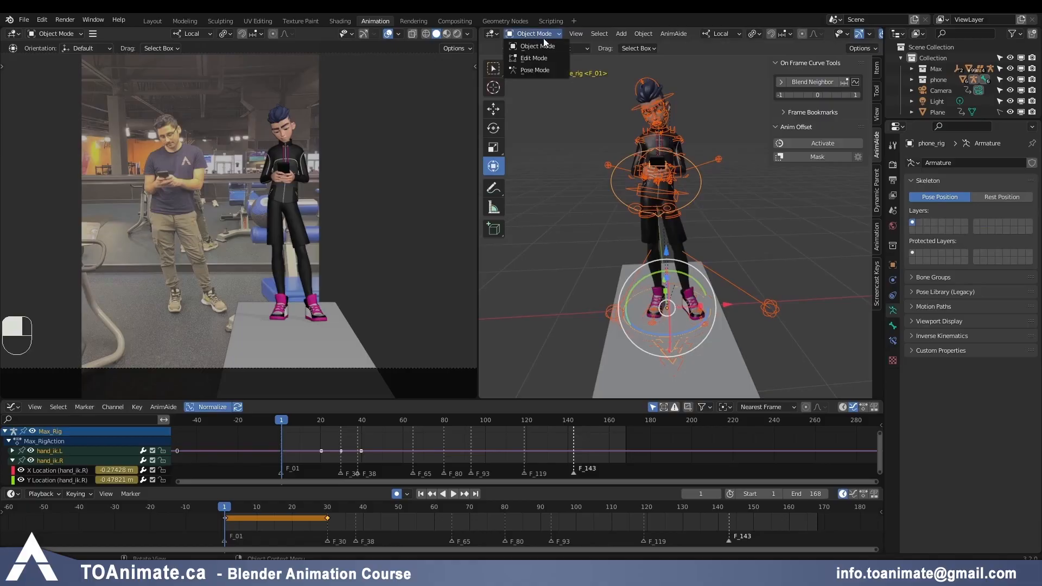
pyautogui.click(535, 70)
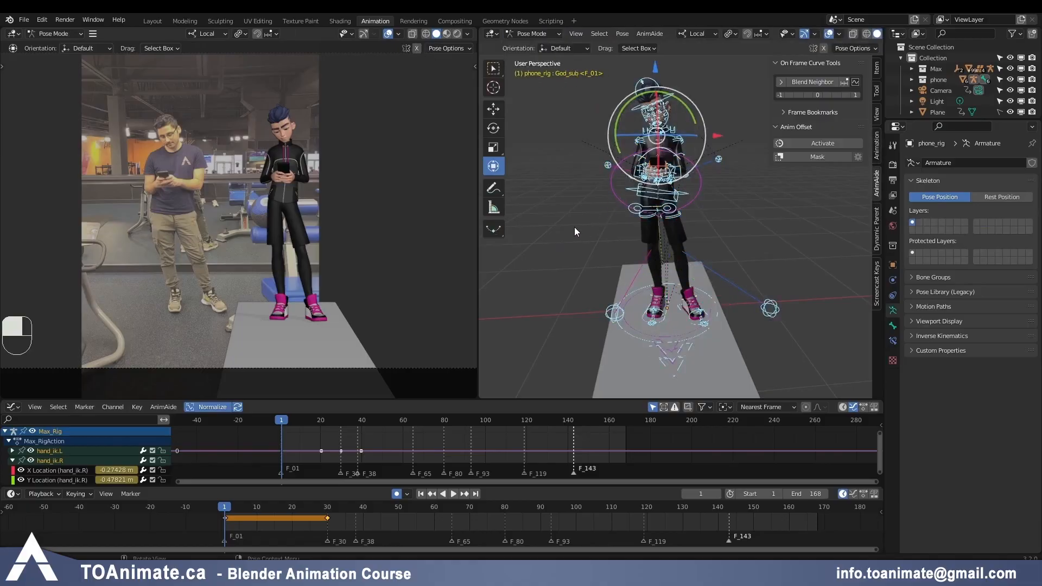
pyautogui.click(327, 508)
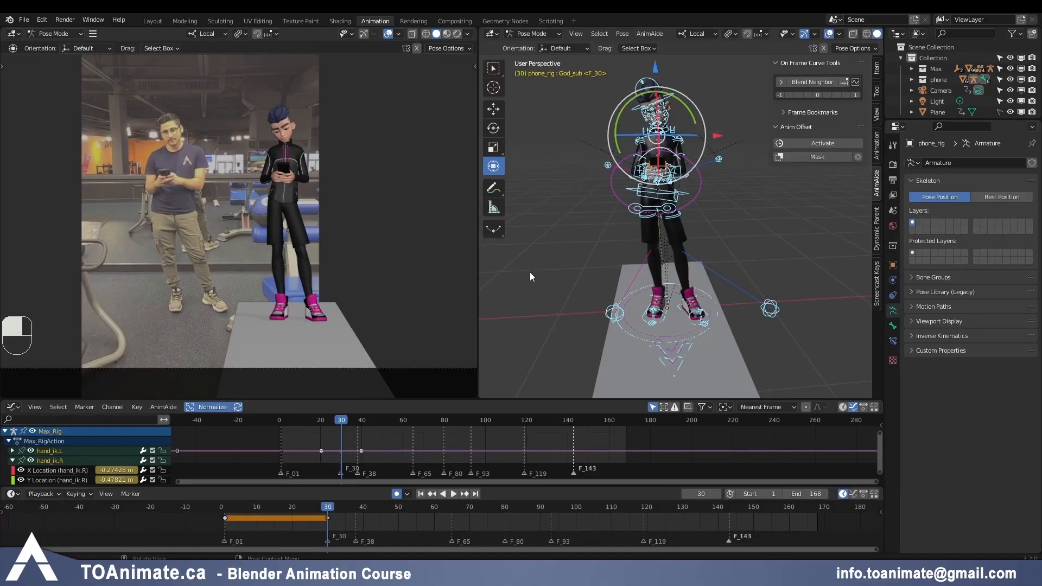
pyautogui.scroll(2, 335, 243)
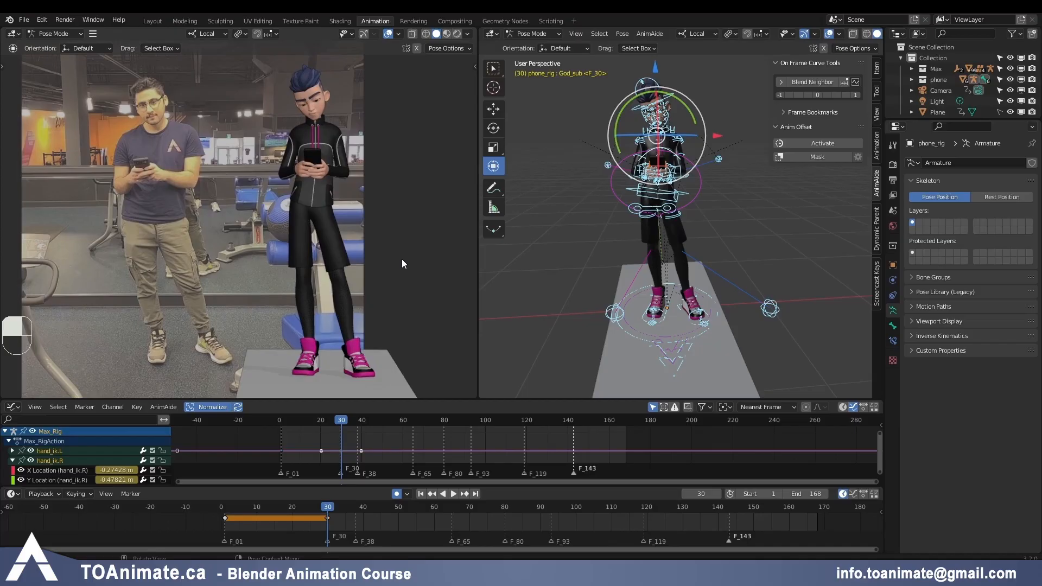
# Step: Study how the reference actor's head and body change between frames 1 and 30, flipping and scrubbing between both poses
pyautogui.press('Down')
pyautogui.press('Up')
pyautogui.press('Down')
pyautogui.press('Up')
pyautogui.press('Down')
pyautogui.press('Up')
pyautogui.press('Down')
pyautogui.press('Up')
pyautogui.press('Down')
pyautogui.press('Up')
pyautogui.press('Down')
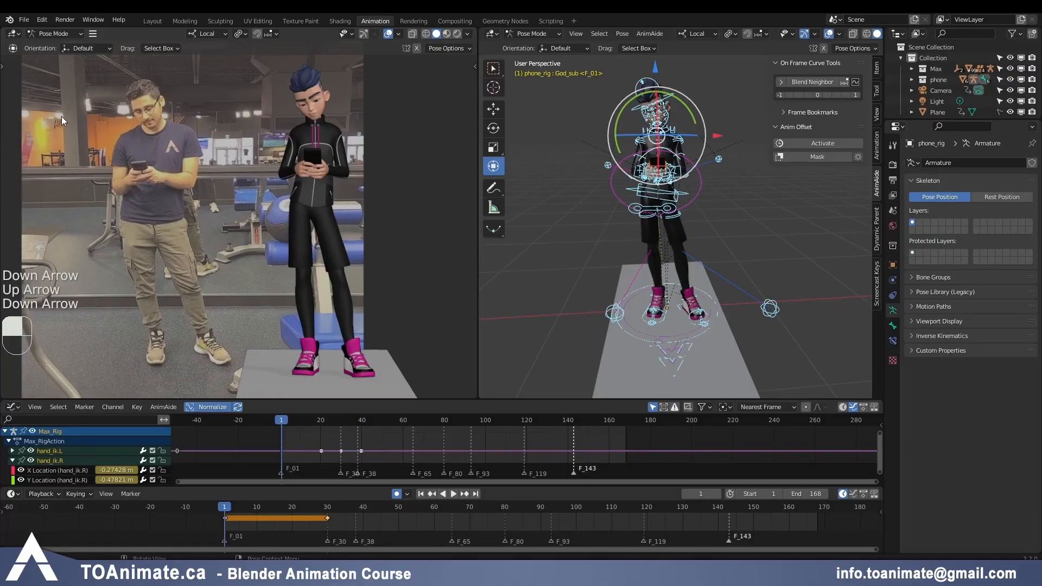
pyautogui.press('Up')
pyautogui.press('Down')
pyautogui.press('Up')
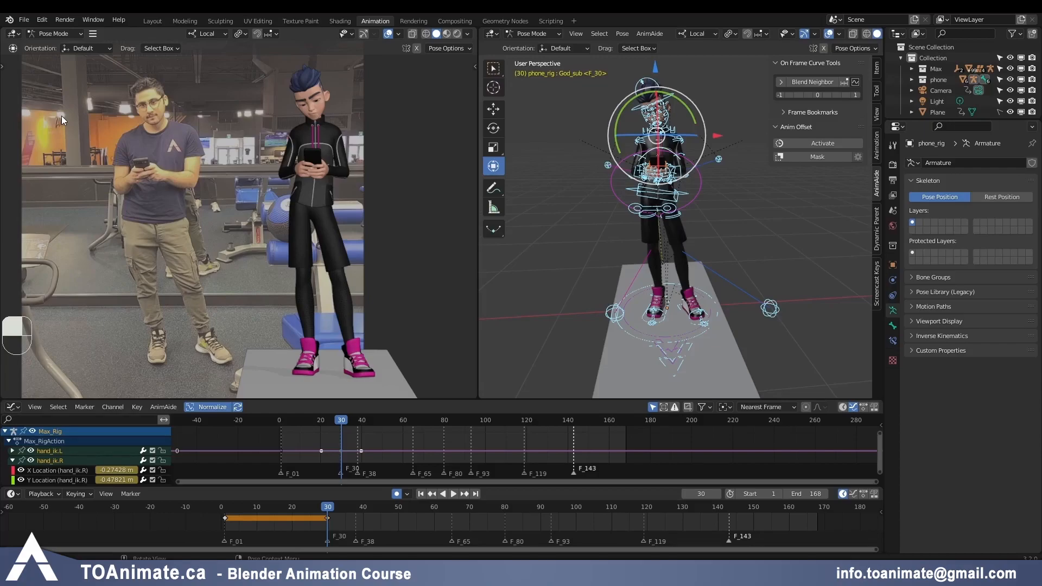
pyautogui.press('Down')
pyautogui.press('Up')
pyautogui.press('Down')
pyautogui.press('Up')
pyautogui.press('Down')
pyautogui.press('Up')
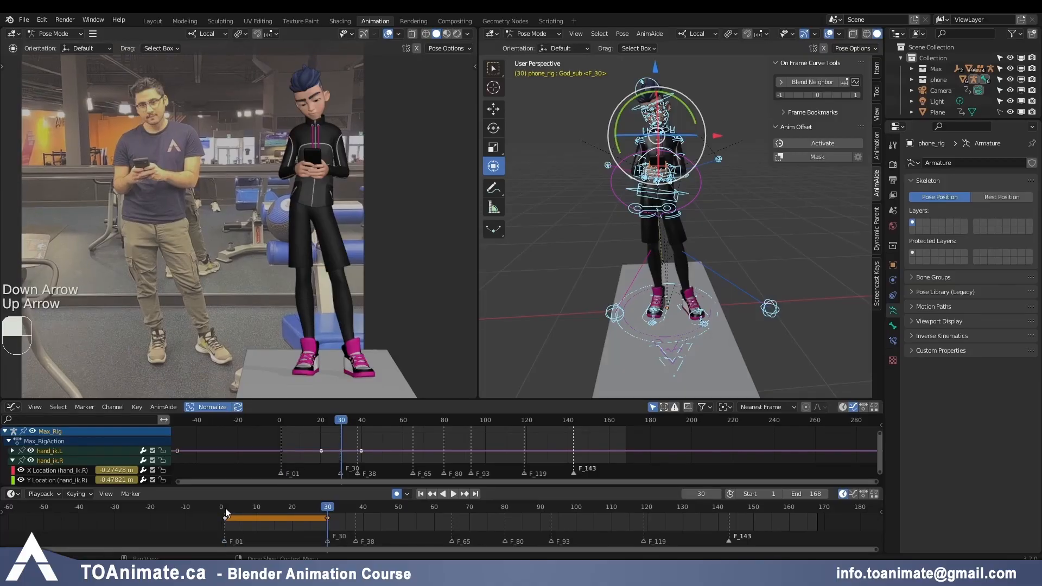
pyautogui.press('space')
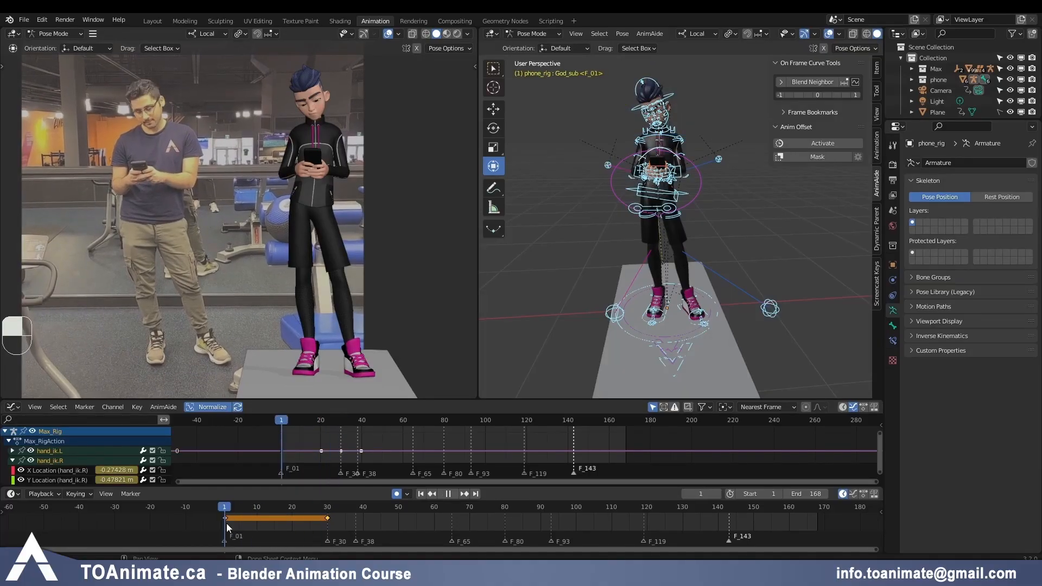
pyautogui.moveTo(288, 520); pyautogui.dragTo(327, 509)
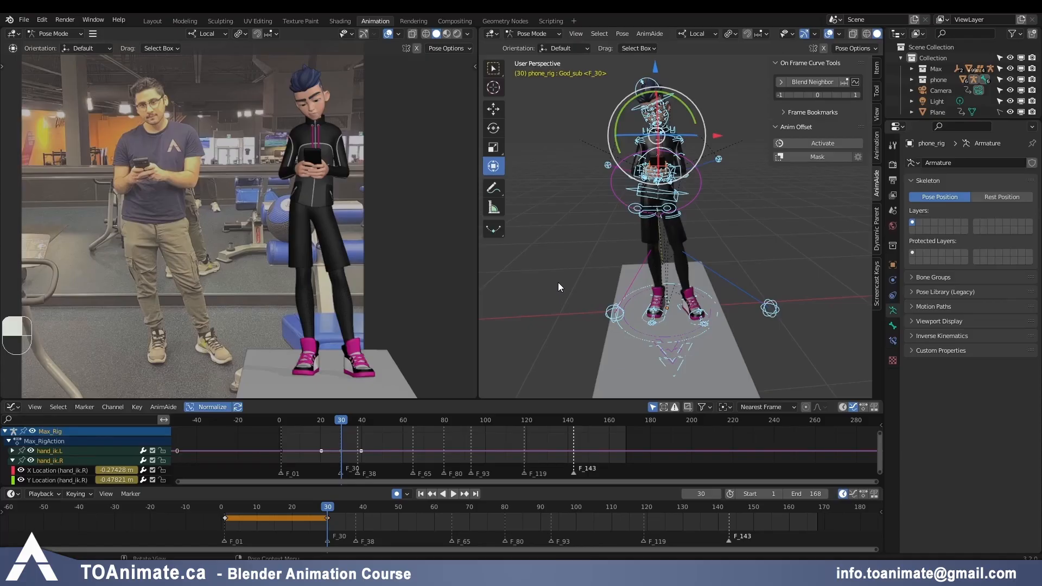
# Step: Select the character's COG control at the hips, widen the posing viewport and hide its sidebar
pyautogui.scroll(4, 693, 249)
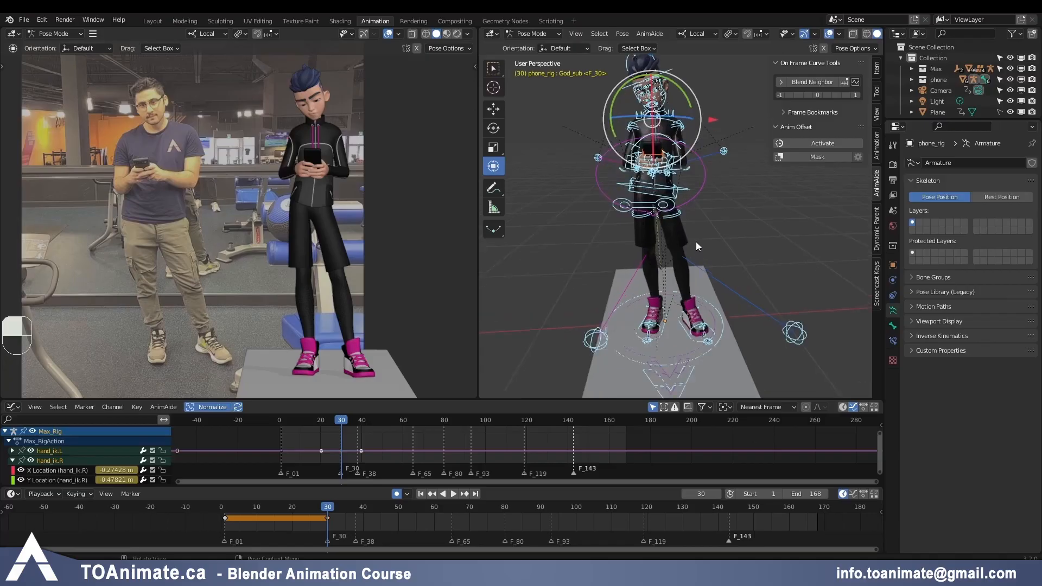
pyautogui.keyDown('shift'); pyautogui.moveTo(715, 190); pyautogui.dragTo(755, 258, button='middle'); pyautogui.keyUp('shift')
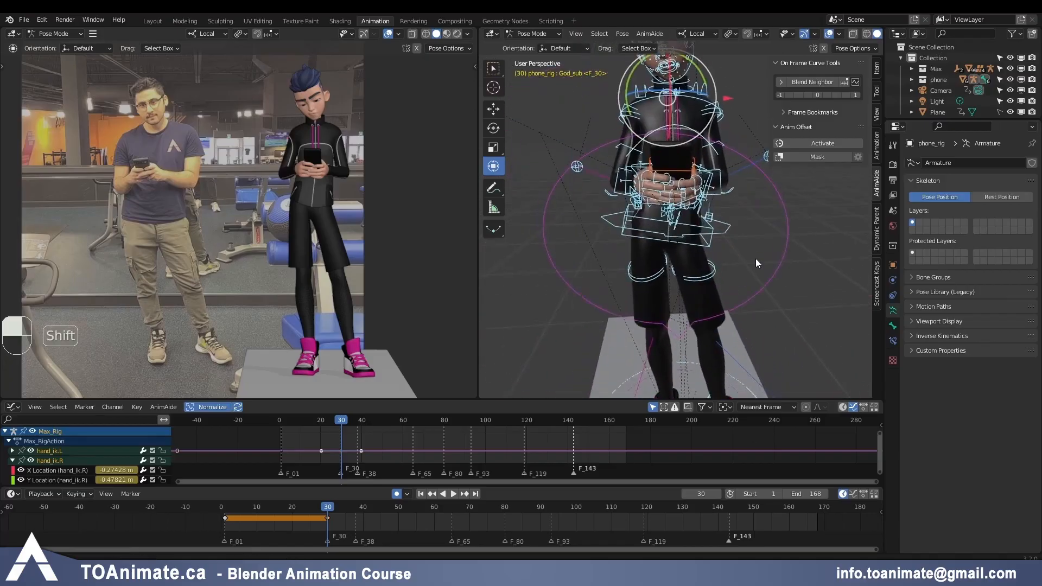
pyautogui.click(731, 227)
pyautogui.scroll(3, 659, 275)
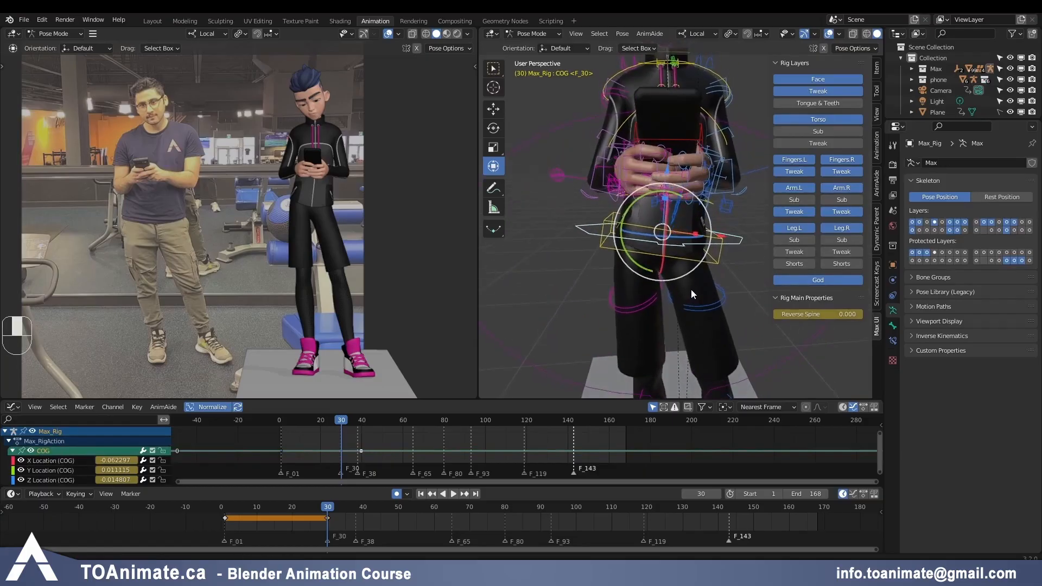
pyautogui.moveTo(692, 289); pyautogui.dragTo(691, 285, button='middle')
pyautogui.moveTo(884, 330); pyautogui.dragTo(961, 329)
pyautogui.press('n')
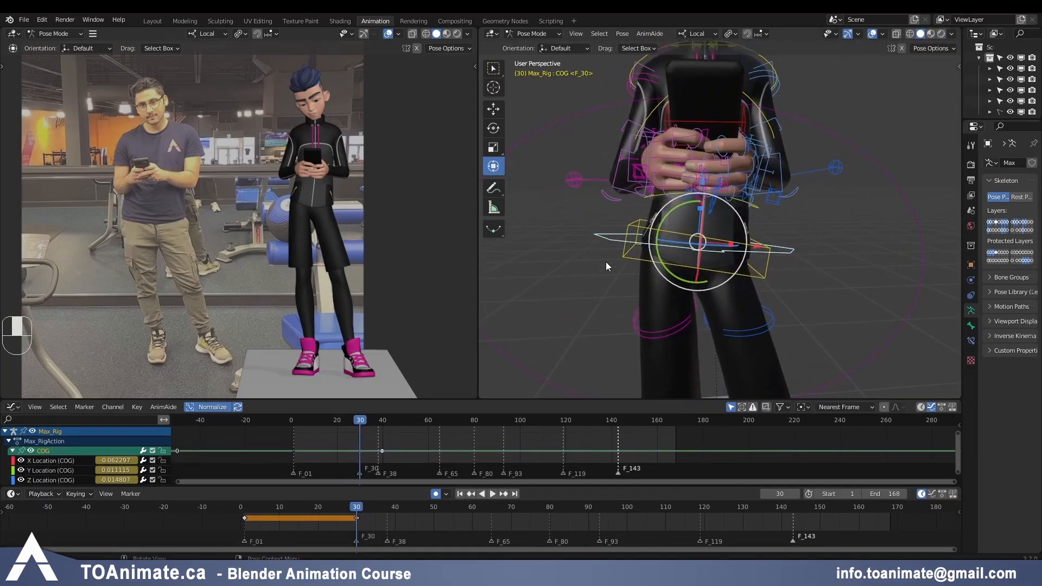
# Step: Shift the COG control about 0.003 m sideways at frame 30
pyautogui.press('g')
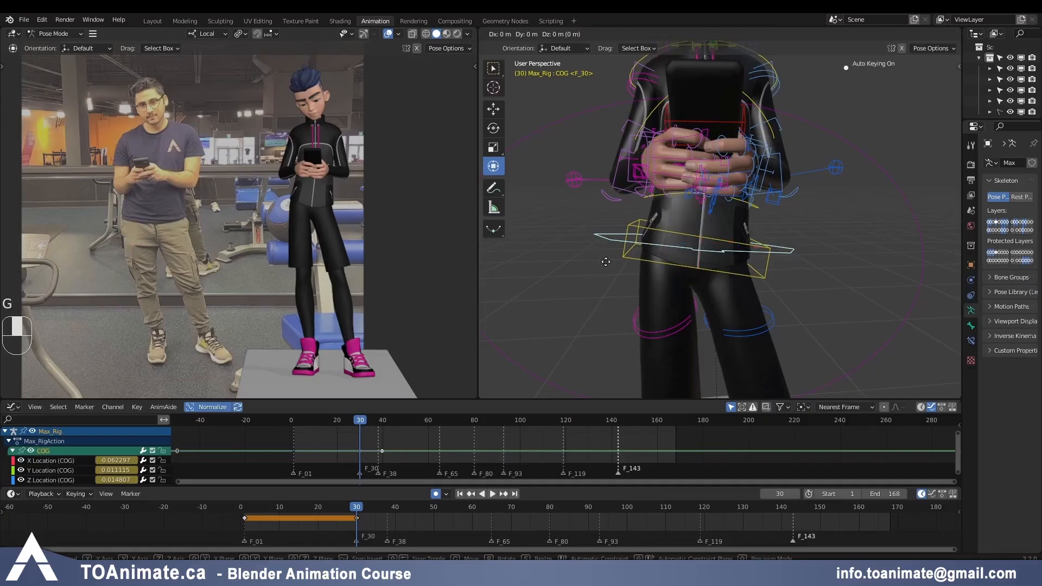
pyautogui.press('g')
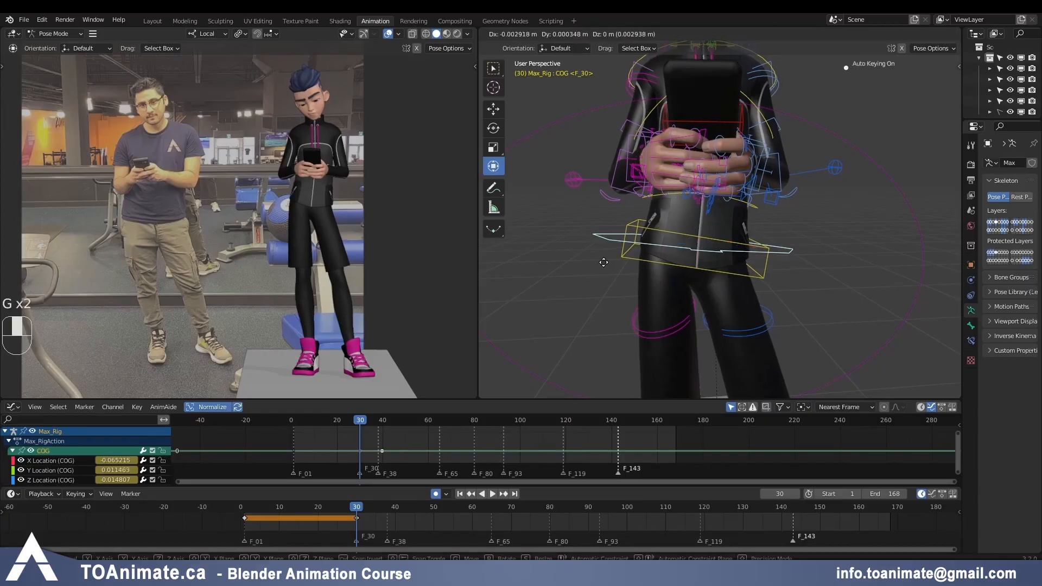
pyautogui.click(603, 262)
# Step: Flip between the keyframes at frames 1 and 30 to compare the COG shift with the reference actor's movement
pyautogui.hotkey('shift', 'Left')
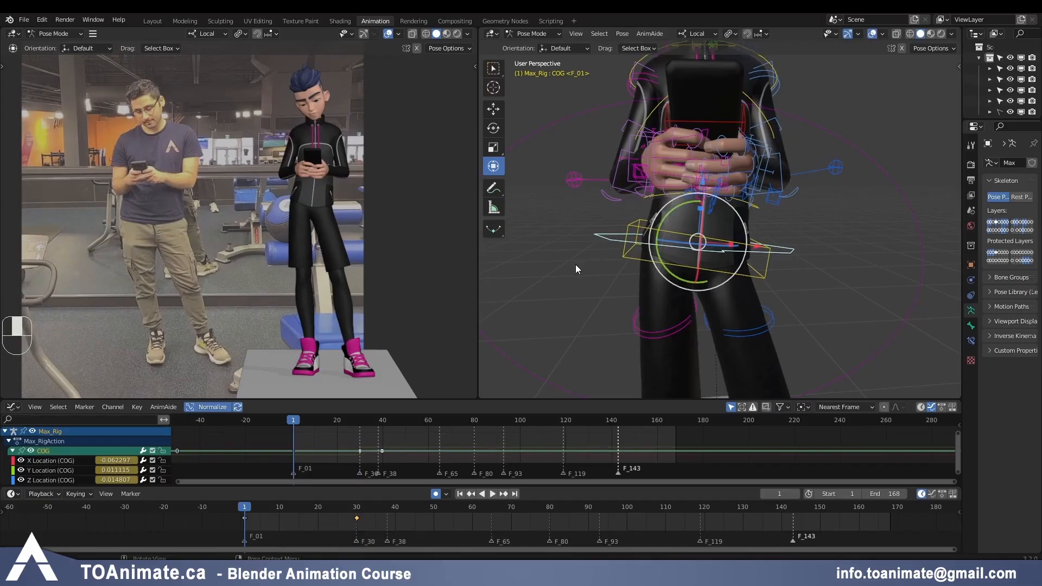
pyautogui.press('Up')
pyautogui.press('Down')
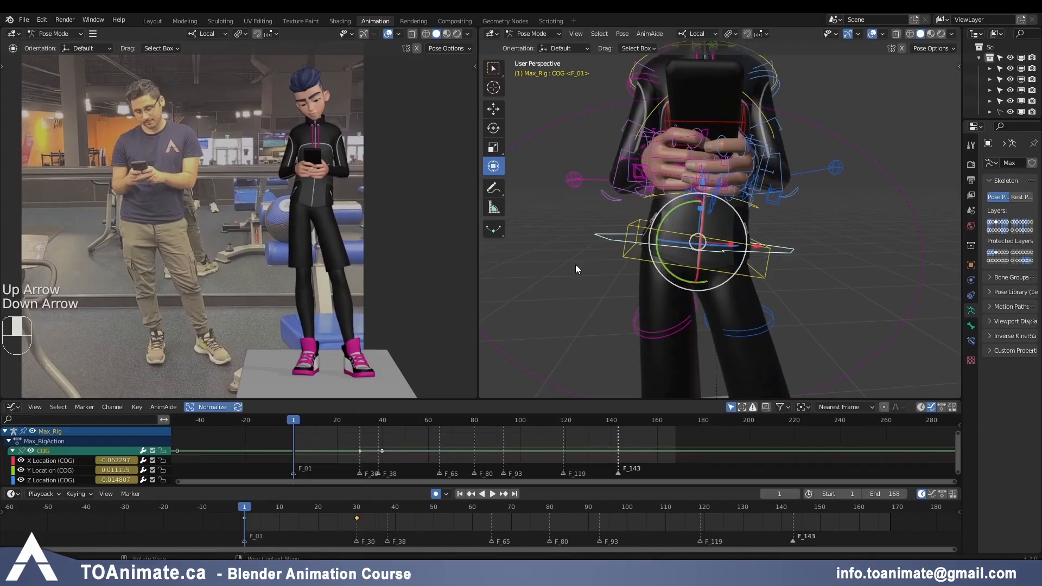
pyautogui.press('Up')
pyautogui.press('Down')
pyautogui.press('Up')
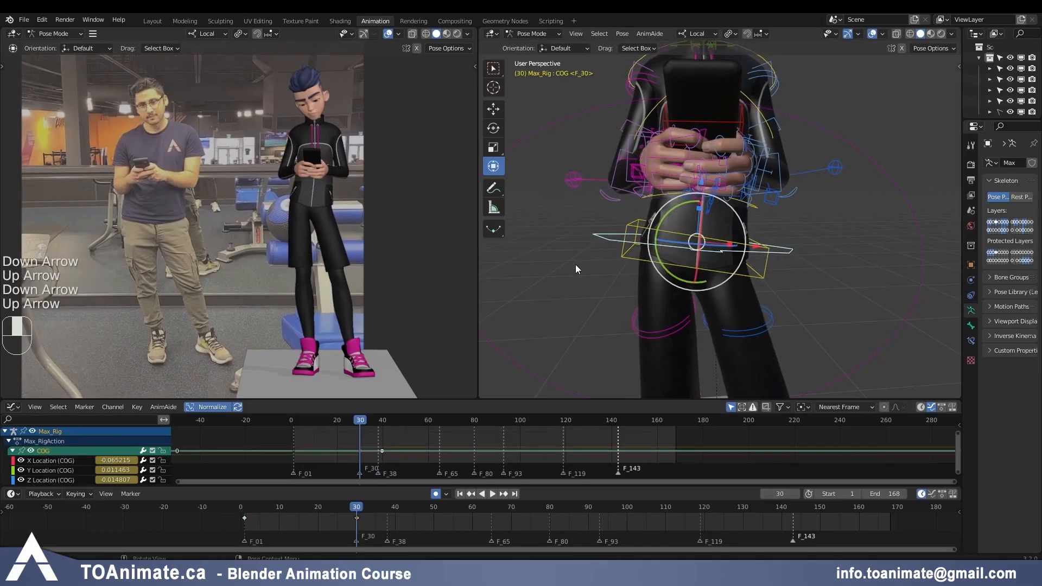
pyautogui.press('Up')
pyautogui.press('Down')
pyautogui.press('Up')
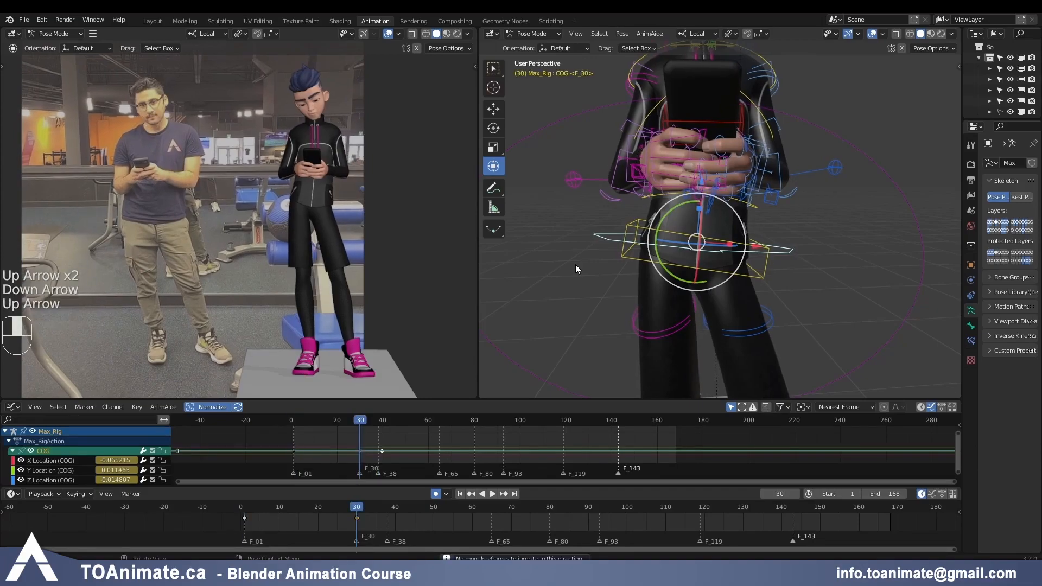
# Step: Rotate the hips control about its local Z axis to about 5.37° at frame 30
pyautogui.click(623, 258)
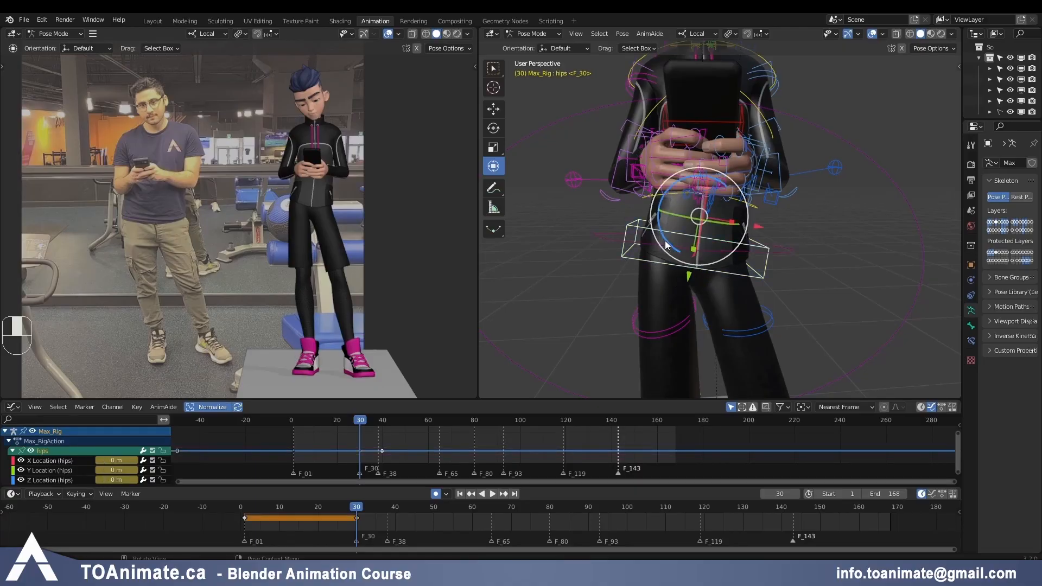
pyautogui.moveTo(666, 246); pyautogui.dragTo(663, 242)
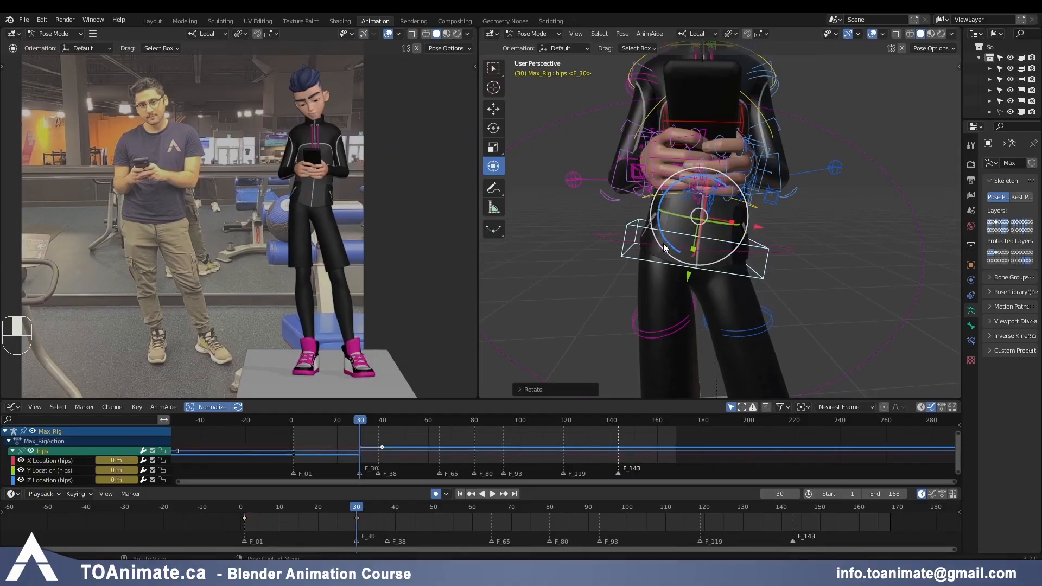
pyautogui.keyDown('shift'); pyautogui.moveTo(666, 245); pyautogui.dragTo(662, 240); pyautogui.keyUp('shift')
# Step: Enlarge the Graph Editor and lower the hips' Z Euler Rotation key at frame 30 to about 5.18°
pyautogui.moveTo(259, 401); pyautogui.dragTo(256, 365)
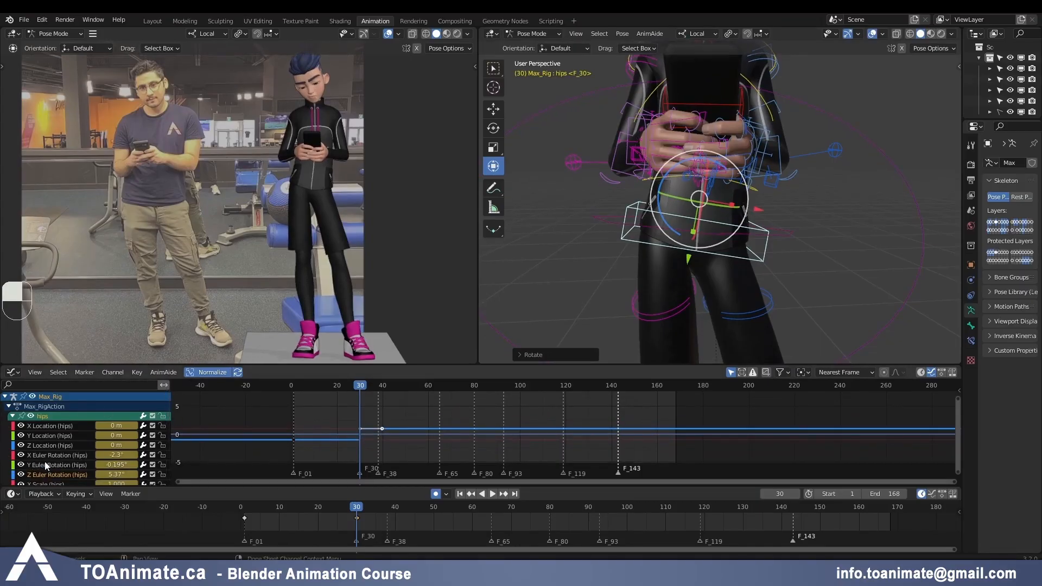
pyautogui.click(41, 473)
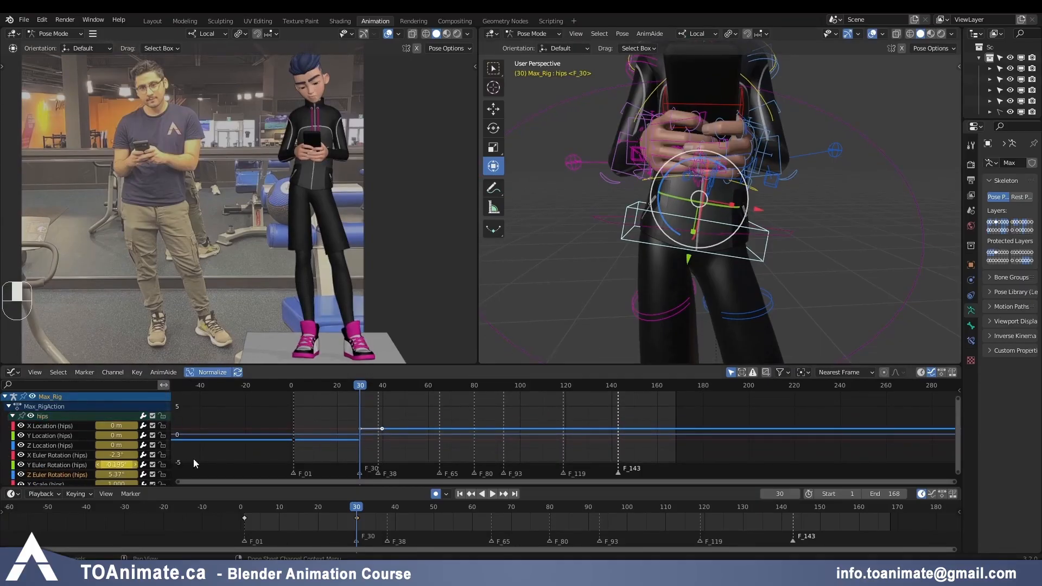
pyautogui.click(390, 437)
pyautogui.click(358, 427)
pyautogui.press('g')
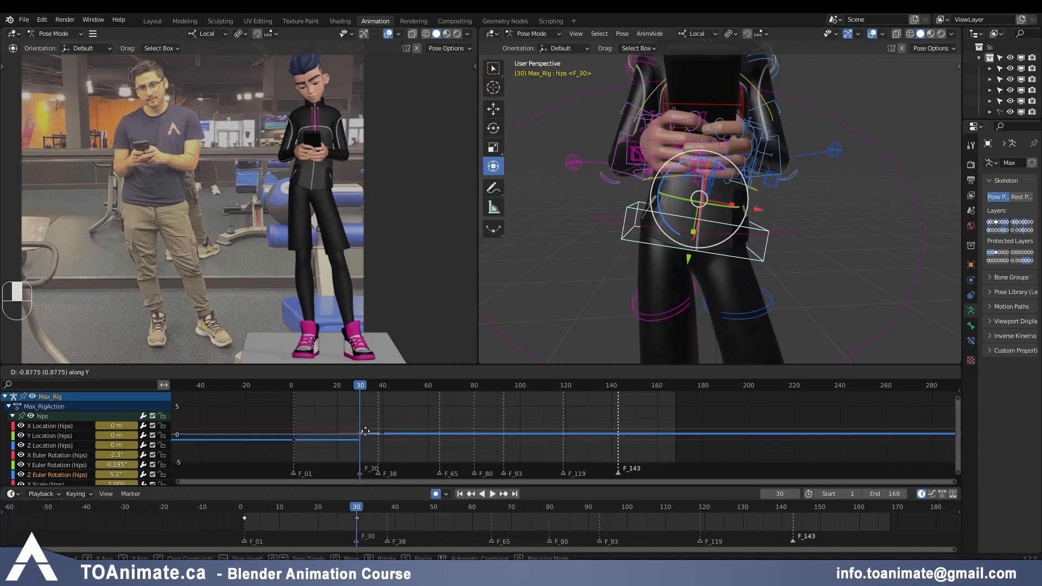
pyautogui.click(366, 431)
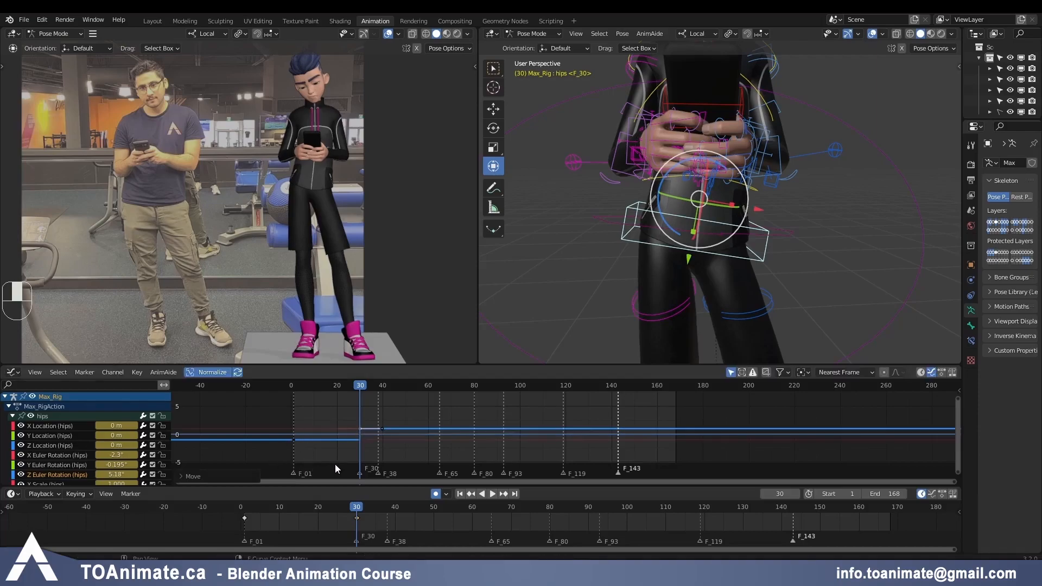
# Step: Examine the hip tilt against the reference by flipping and scrubbing between frames 1 and 30
pyautogui.press('Down')
pyautogui.press('Up')
pyautogui.press('Down')
pyautogui.press('Up')
pyautogui.press('Down')
pyautogui.press('Up')
pyautogui.press('Down')
pyautogui.press('Up')
pyautogui.press('Down')
pyautogui.press('Up')
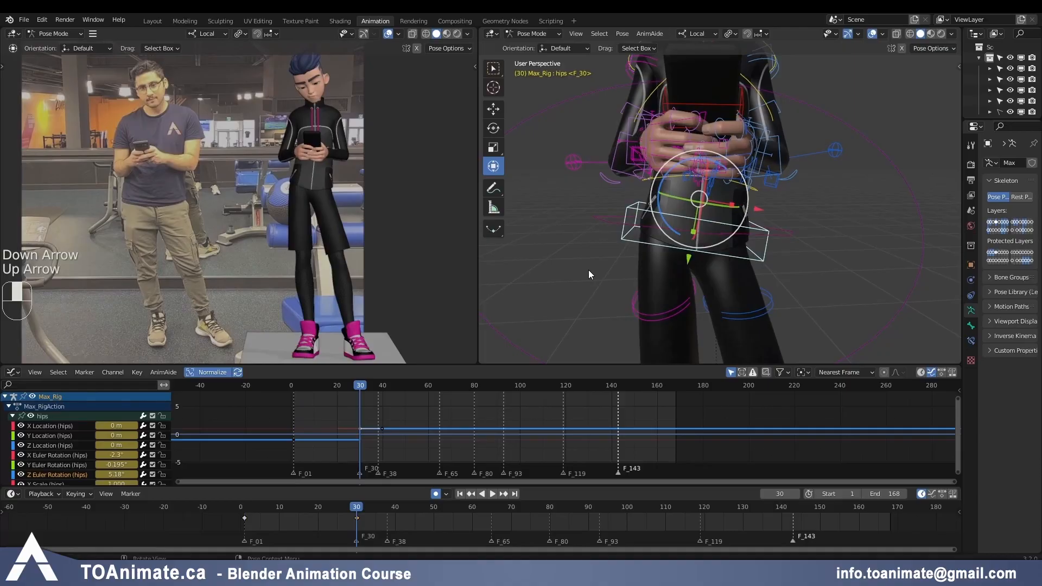
pyautogui.moveTo(244, 508); pyautogui.dragTo(345, 506)
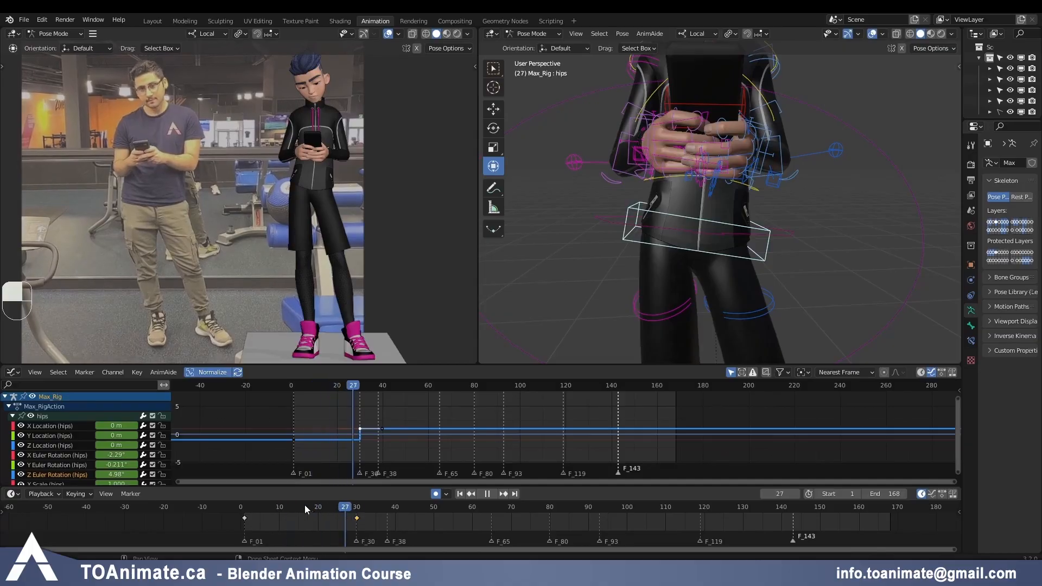
pyautogui.click(249, 508)
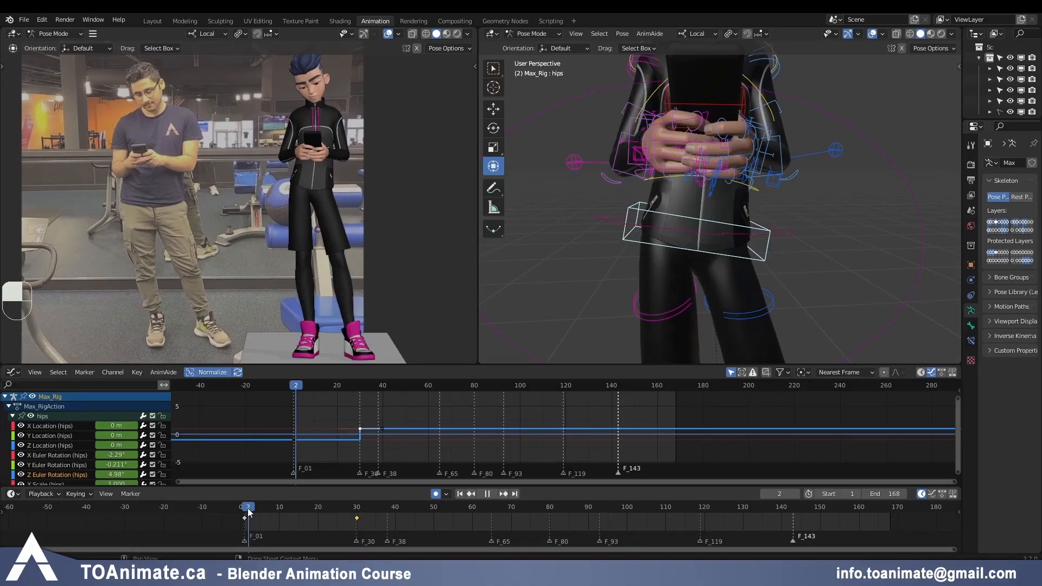
pyautogui.moveTo(247, 508); pyautogui.dragTo(361, 512)
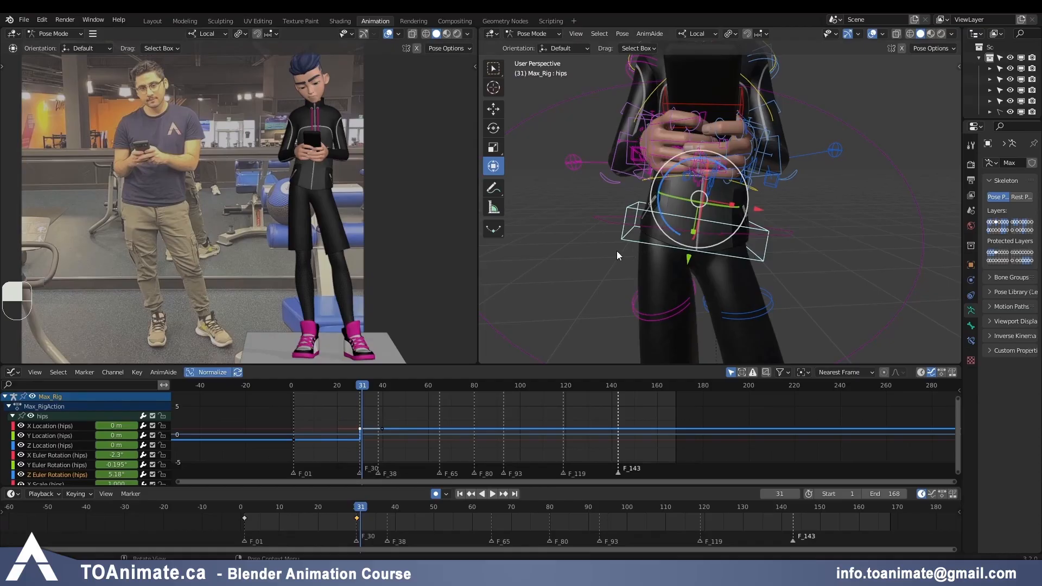
pyautogui.click(607, 236)
pyautogui.moveTo(712, 178); pyautogui.dragTo(760, 203, button='middle')
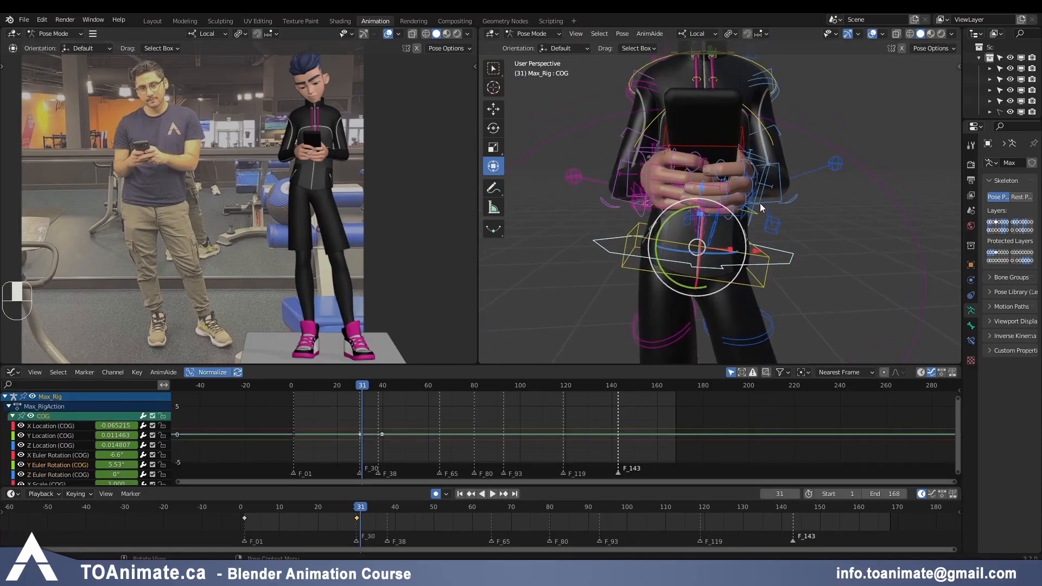
pyautogui.click(763, 123)
pyautogui.press('r')
pyautogui.press('z')
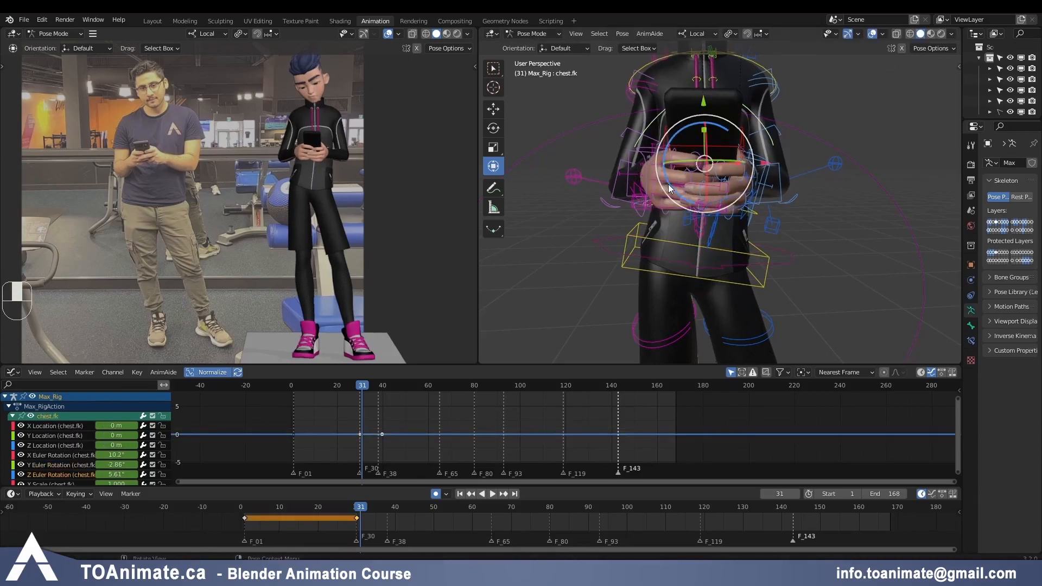
pyautogui.moveTo(664, 178); pyautogui.dragTo(665, 184)
# Step: Rotate the COG control about its local Y axis to about 5.98°
pyautogui.click(599, 242)
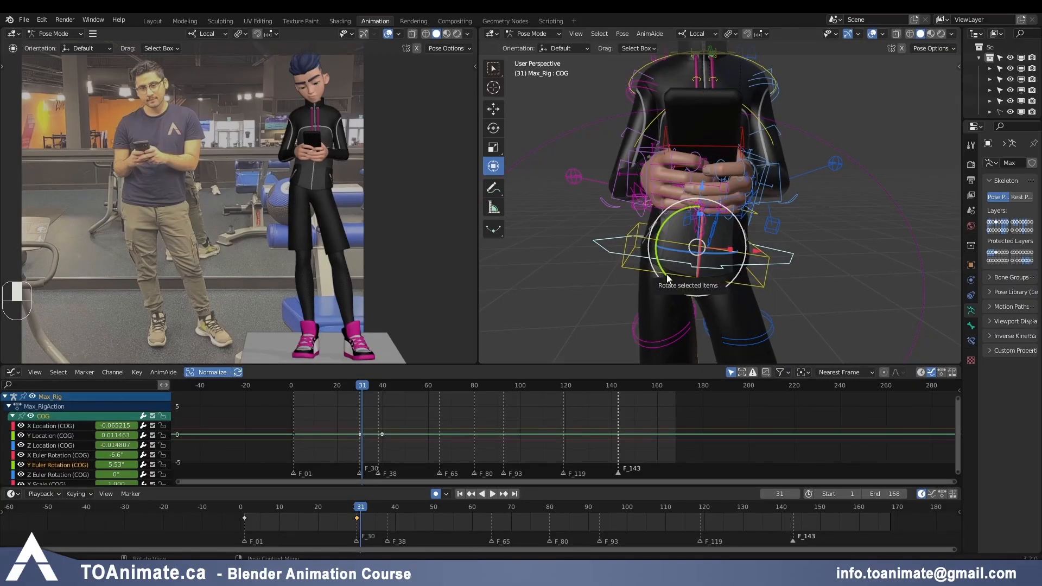
pyautogui.press('r')
pyautogui.press('y')
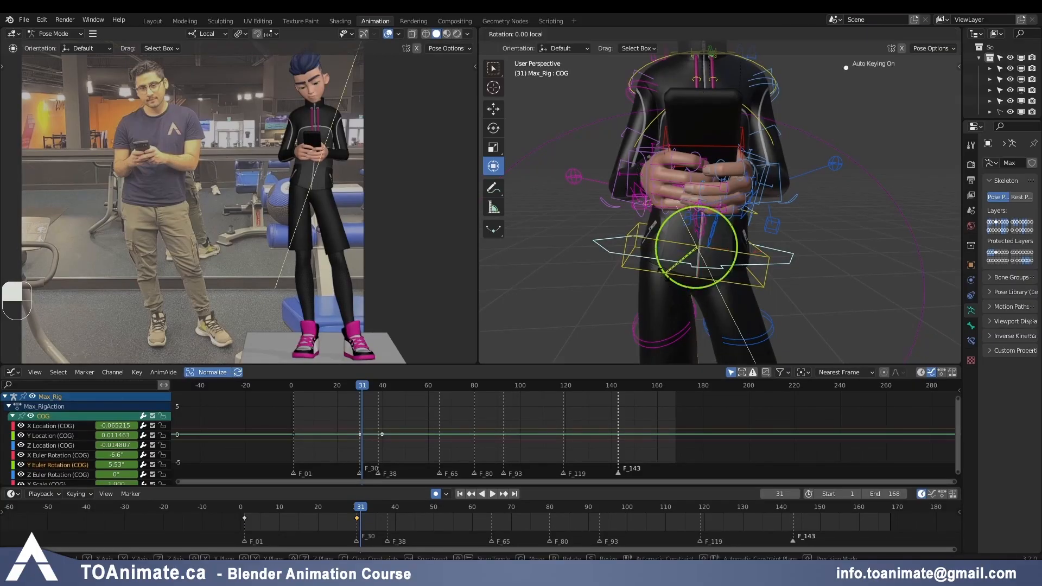
pyautogui.click(660, 272)
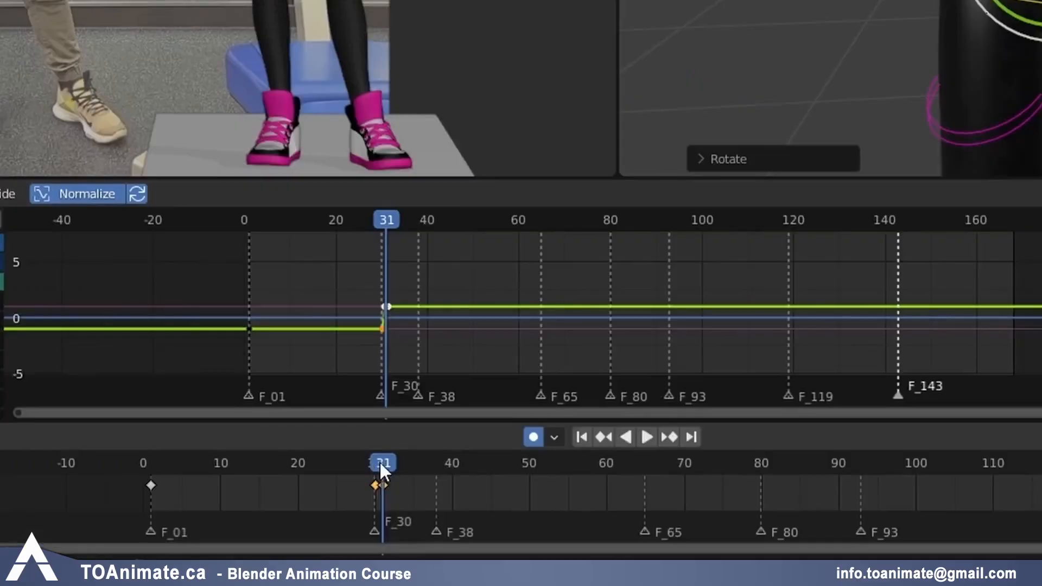
# Step: Move the COG keyframe from frame 31 onto frame 30 and lower its Y Euler Rotation to about 5.83°
pyautogui.click(387, 486)
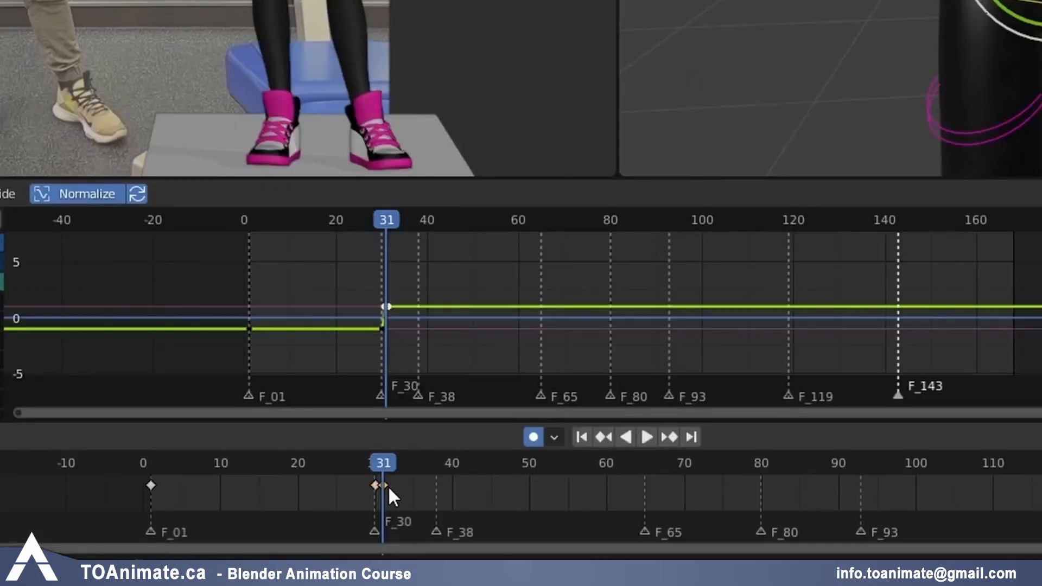
pyautogui.moveTo(386, 482); pyautogui.dragTo(375, 486)
pyautogui.click(375, 464)
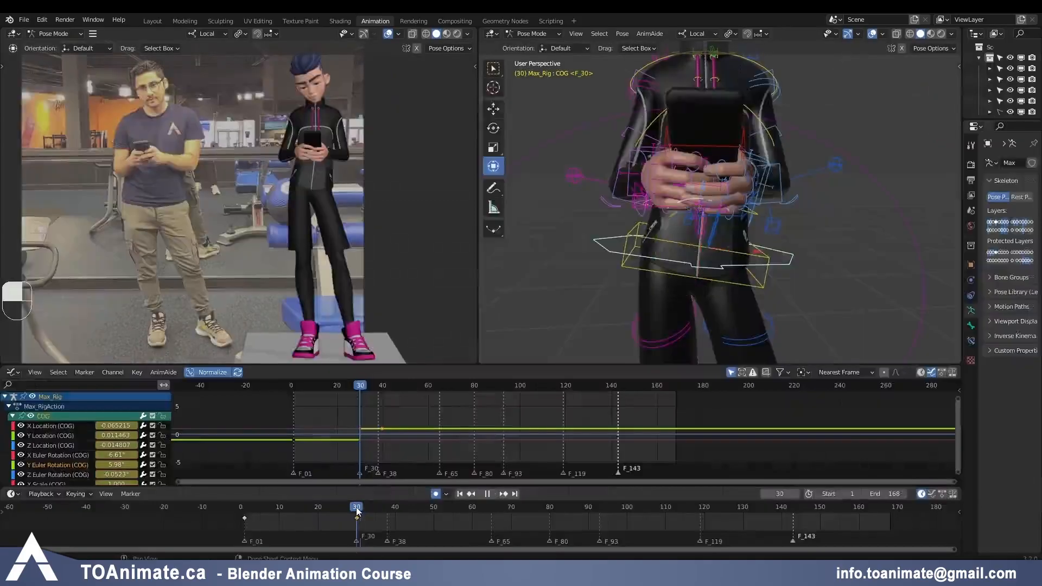
pyautogui.scroll(1, 326, 428)
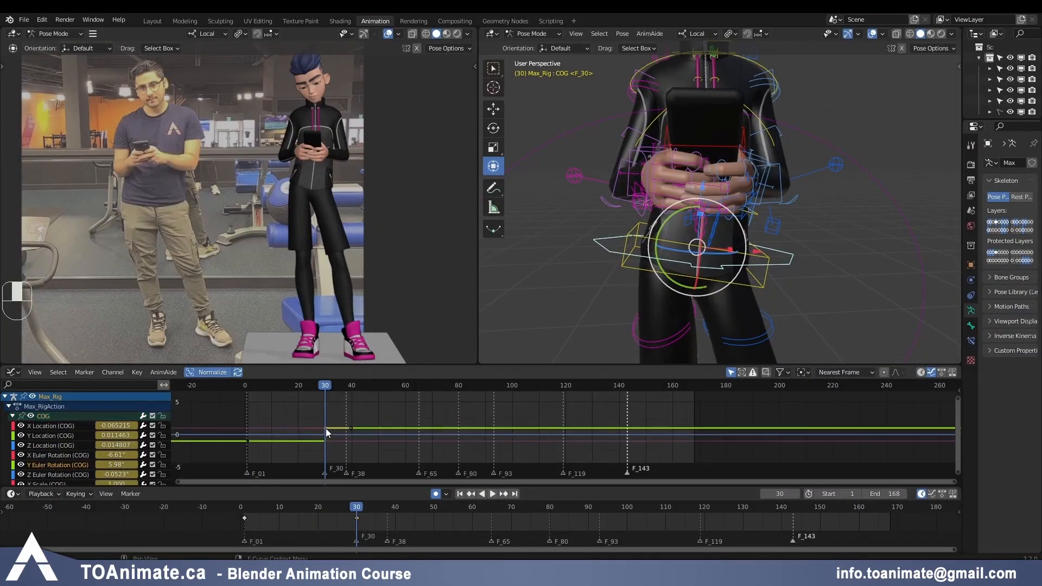
pyautogui.press('g')
pyautogui.click(409, 415)
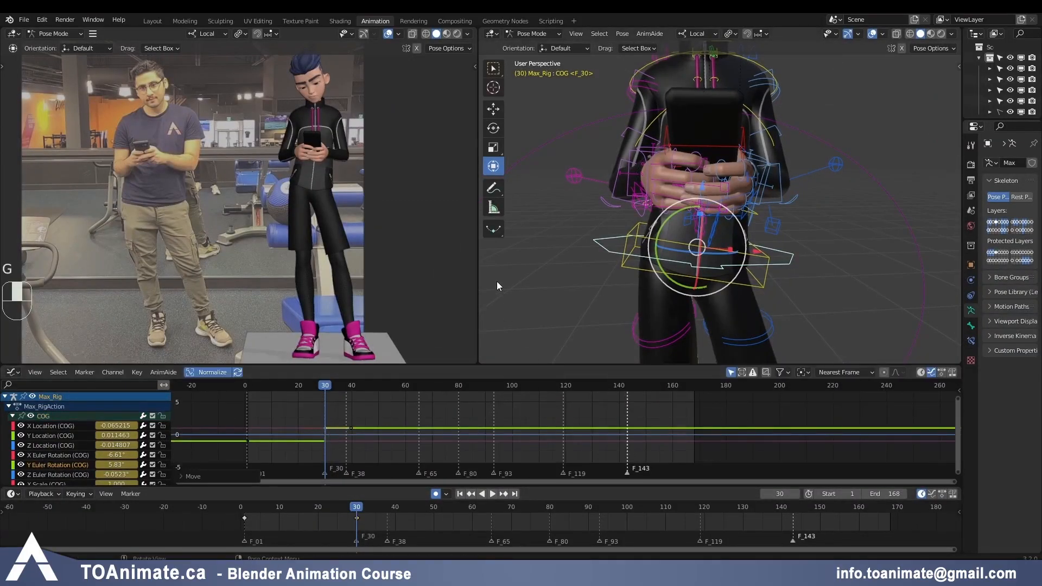
# Step: Flip repeatedly between frames 1 and 30 to check the COG rotation against the reference
pyautogui.moveTo(497, 281); pyautogui.dragTo(530, 281, button='middle')
pyautogui.press('Down')
pyautogui.press('Up')
pyautogui.press('Down')
pyautogui.press('Up')
pyautogui.press('Down')
pyautogui.press('Up')
pyautogui.press('Down')
pyautogui.press('Up')
pyautogui.press('Down')
pyautogui.press('Up')
# Step: Frame the character's upper body without overlays and compare the poses at frames 1 and 30
pyautogui.keyDown('shift'); pyautogui.moveTo(610, 210); pyautogui.dragTo(779, 184, button='middle'); pyautogui.keyUp('shift')
pyautogui.press("'")
pyautogui.press(';')
pyautogui.press('Down')
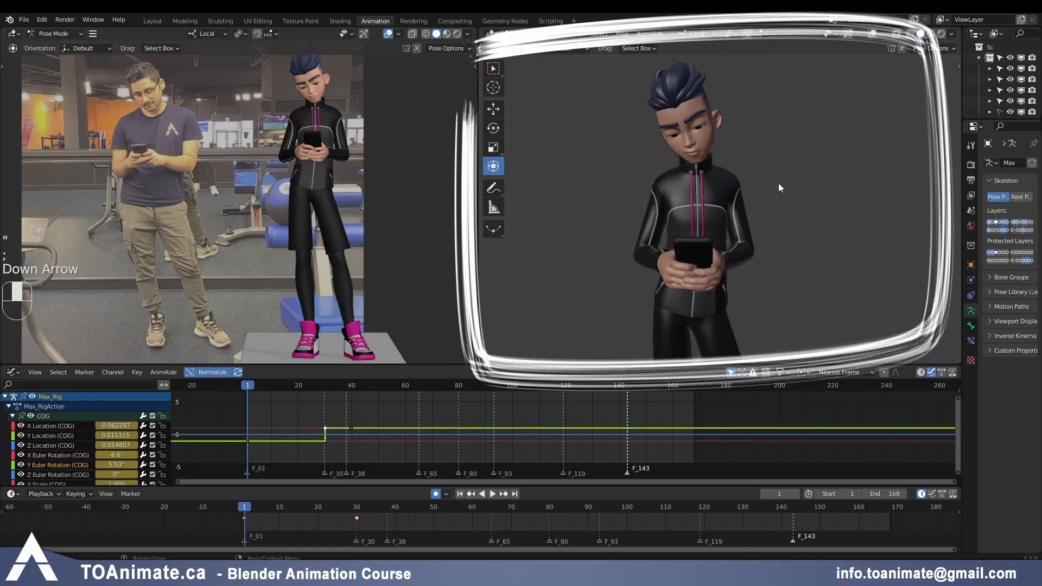
pyautogui.press('Up')
pyautogui.press('Down')
pyautogui.press('Up')
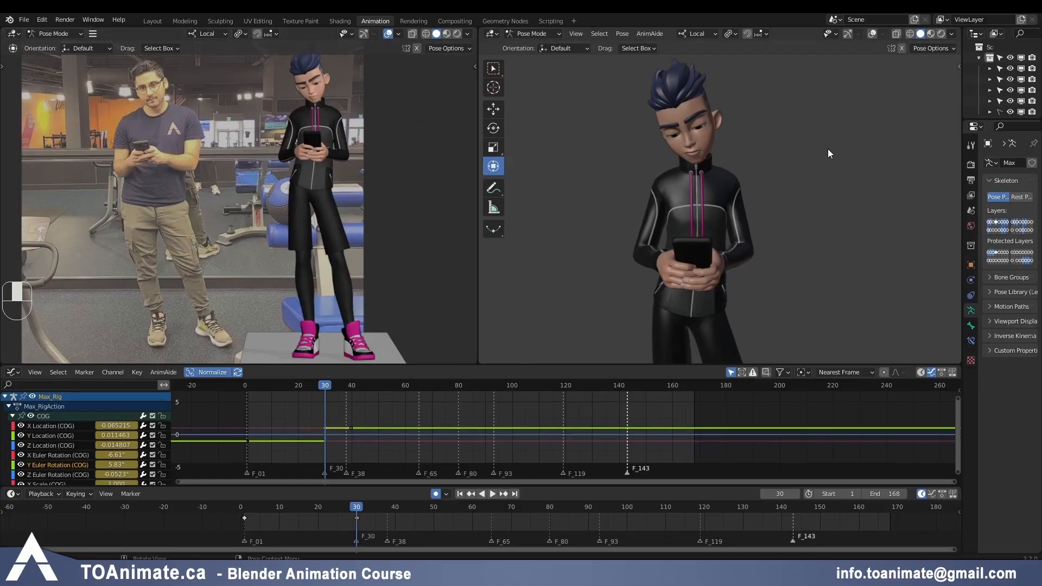
# Step: Restore the viewport overlays, compare the right hand at frames 1 and 30, and nudge its IK control slightly toward the body at frame 30
pyautogui.hotkey('shift', 'alt', 'z')
pyautogui.click(661, 260)
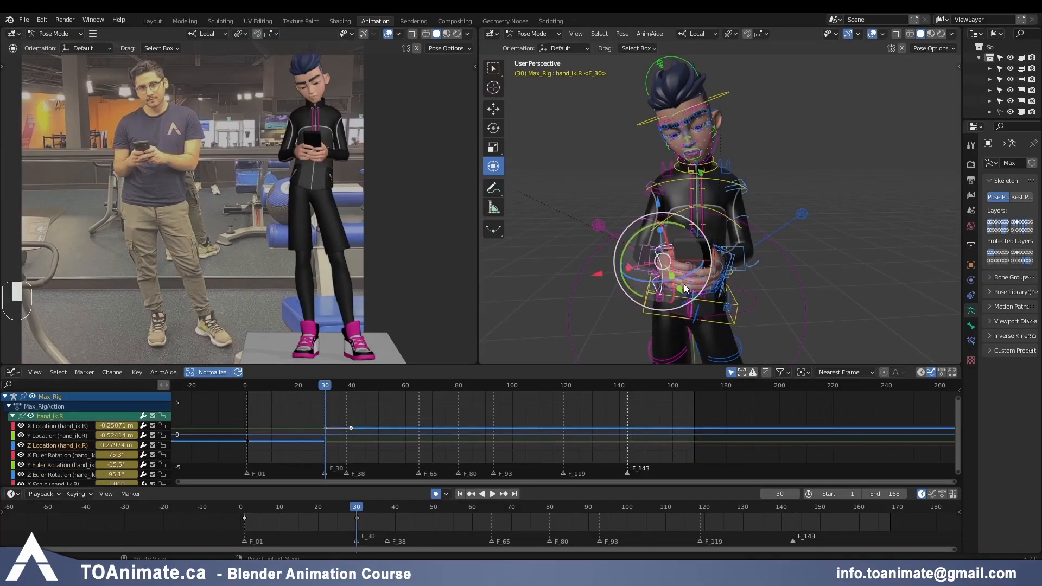
pyautogui.press('Down')
pyautogui.press('Up')
pyautogui.press('Down')
pyautogui.press('Up')
pyautogui.moveTo(641, 239); pyautogui.dragTo(782, 236, button='middle')
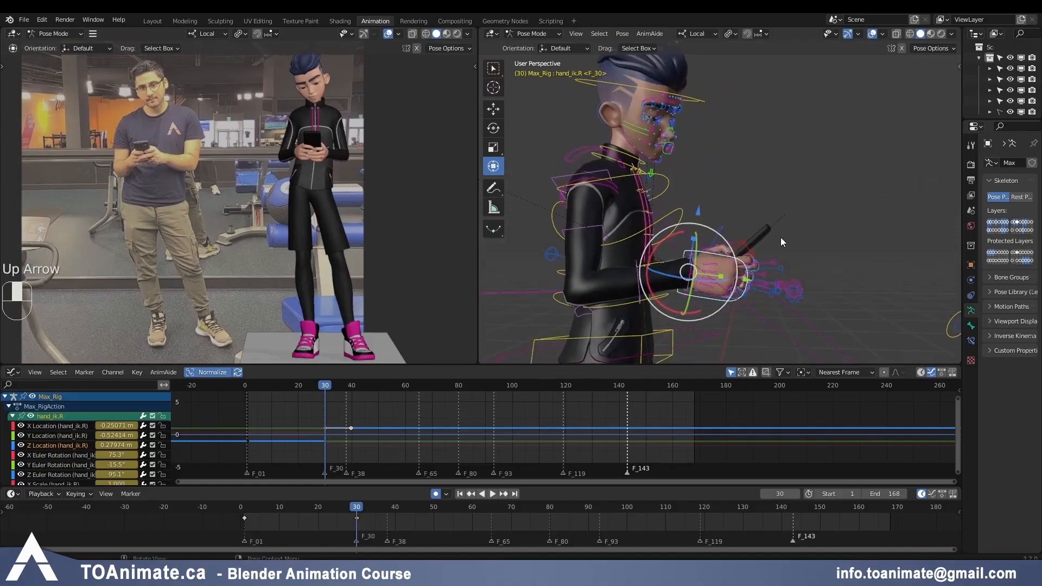
pyautogui.press('g')
pyautogui.click(780, 241)
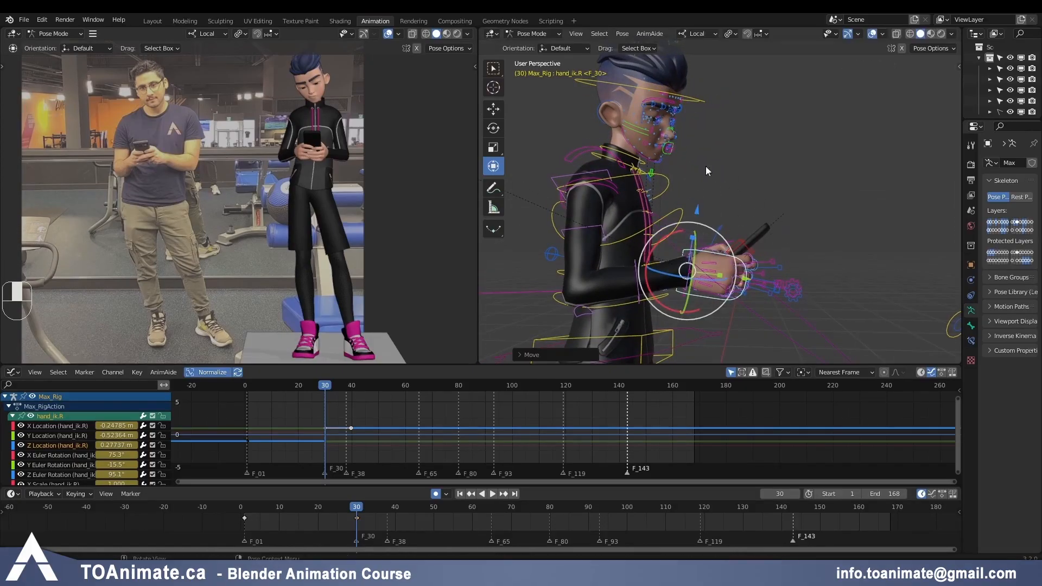
# Step: Rotate the right hand IK control about its local X axis to about 76.7° at frame 30 and compare with frame 1
pyautogui.moveTo(774, 201); pyautogui.dragTo(667, 227, button='middle')
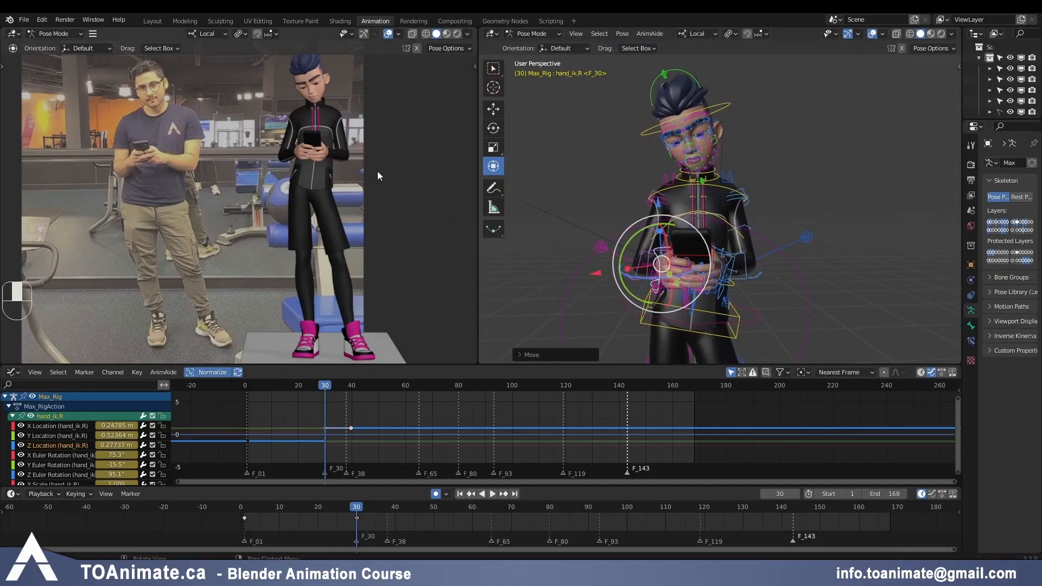
pyautogui.moveTo(768, 263); pyautogui.dragTo(880, 265, button='middle')
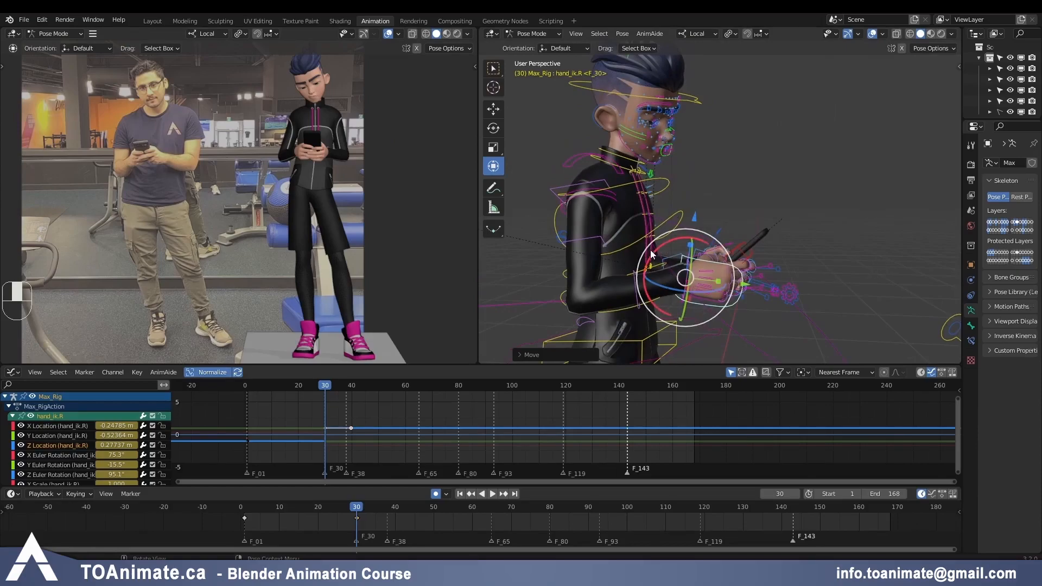
pyautogui.moveTo(676, 244); pyautogui.dragTo(673, 239)
pyautogui.press('Down')
pyautogui.press('Up')
# Step: Rotate the right hand IK control slightly further at frame 30 and check the motion from frame 1
pyautogui.moveTo(745, 230); pyautogui.dragTo(668, 202, button='middle')
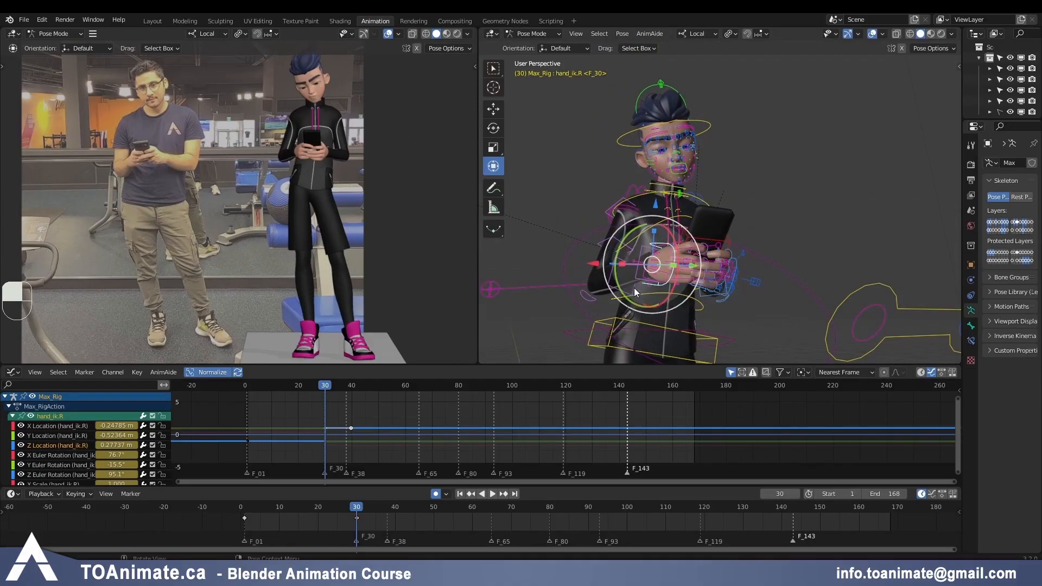
pyautogui.moveTo(634, 289); pyautogui.dragTo(631, 292)
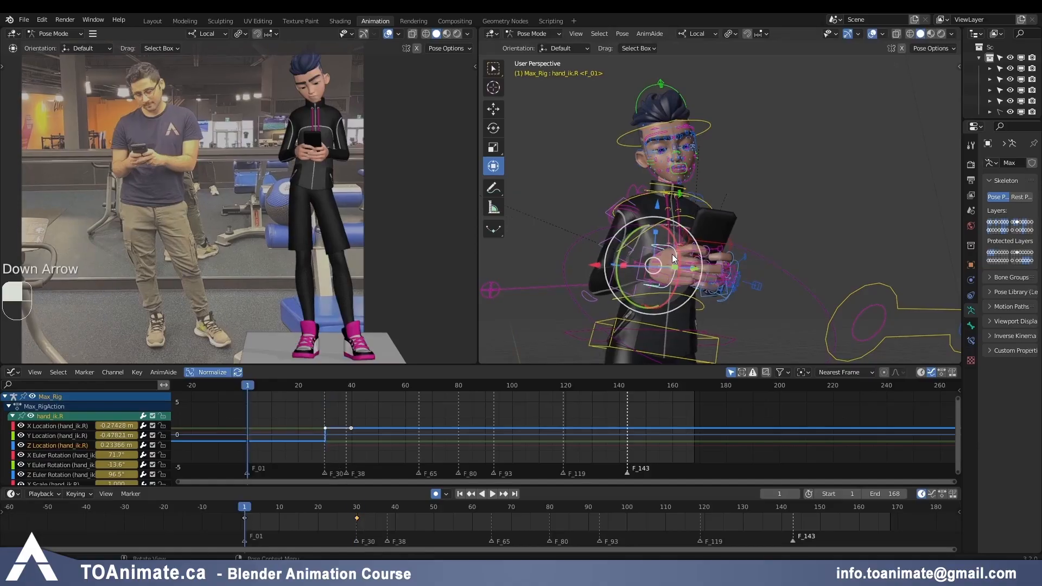
pyautogui.press('Up')
pyautogui.press('Down')
pyautogui.press('Up')
pyautogui.moveTo(247, 505); pyautogui.dragTo(358, 502)
pyautogui.moveTo(792, 142); pyautogui.dragTo(760, 175, button='middle')
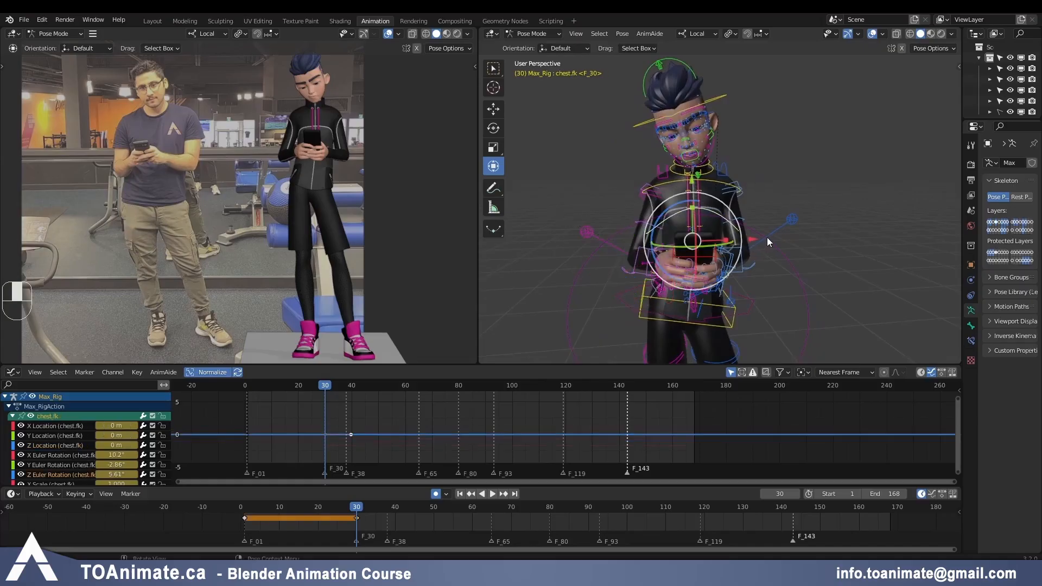
# Step: Scale the chest control along its local X axis to about 1.016 at frame 30
pyautogui.scroll(2, 754, 241)
pyautogui.click(726, 250)
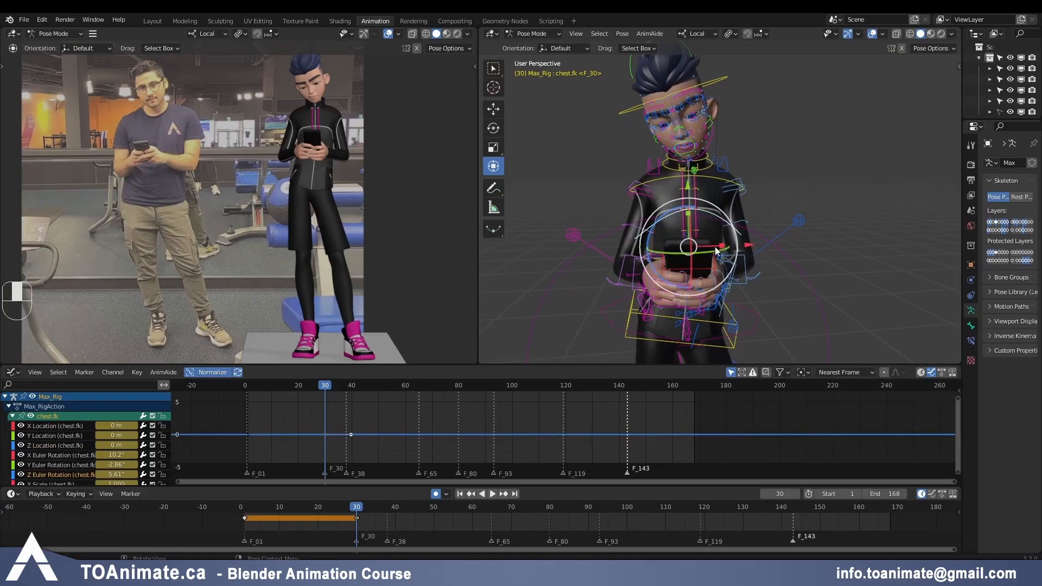
pyautogui.moveTo(721, 244); pyautogui.dragTo(727, 249)
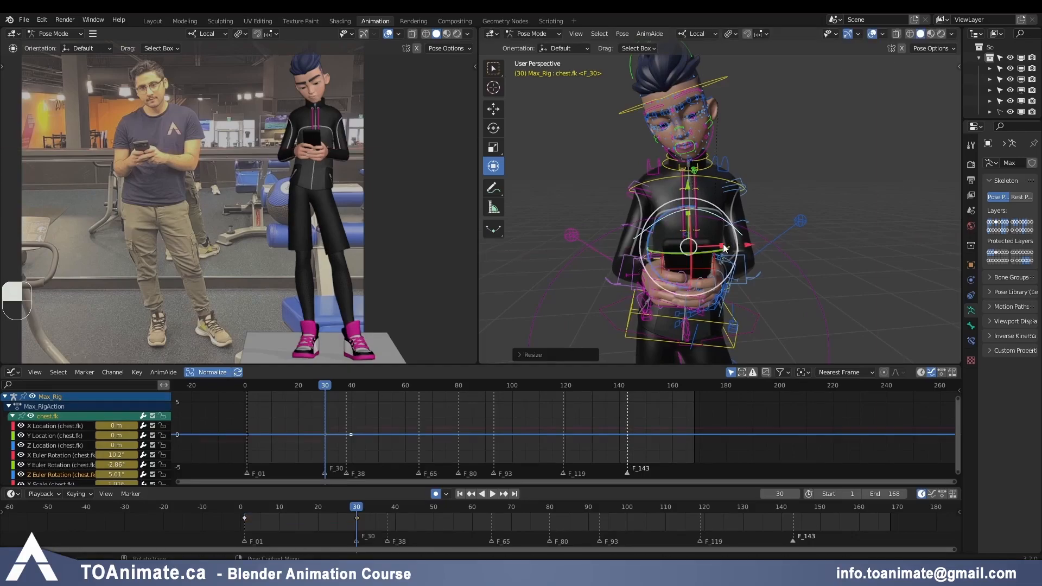
# Step: Rotate the right and left shoulder controls slightly about their local X axes at frame 30 and compare with frame 1
pyautogui.click(651, 158)
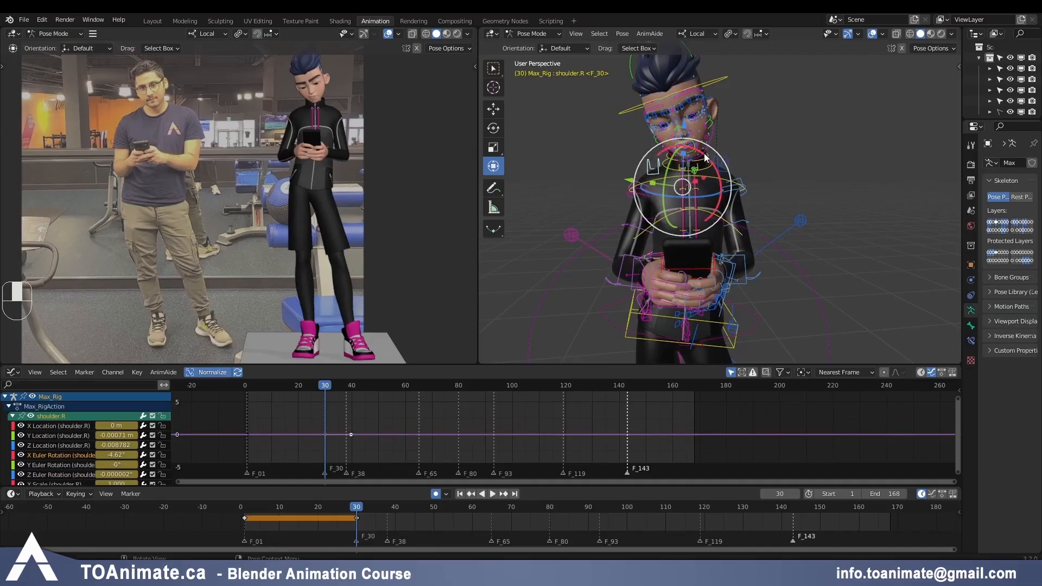
pyautogui.press('x')
pyautogui.press('x')
pyautogui.moveTo(703, 154); pyautogui.dragTo(676, 148)
pyautogui.click(730, 161)
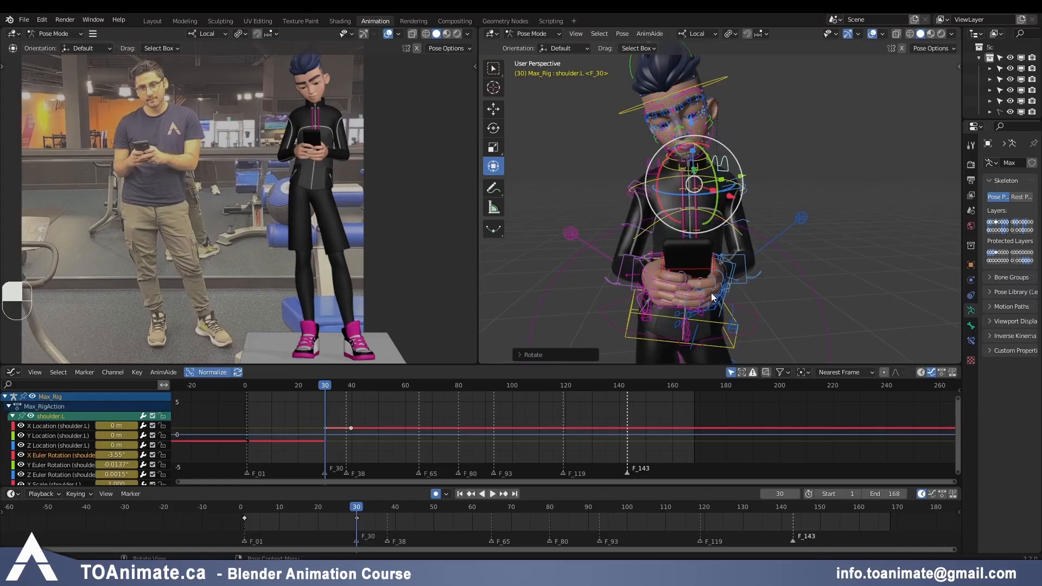
pyautogui.press('Down')
pyautogui.press('Up')
pyautogui.press('Down')
pyautogui.press('Up')
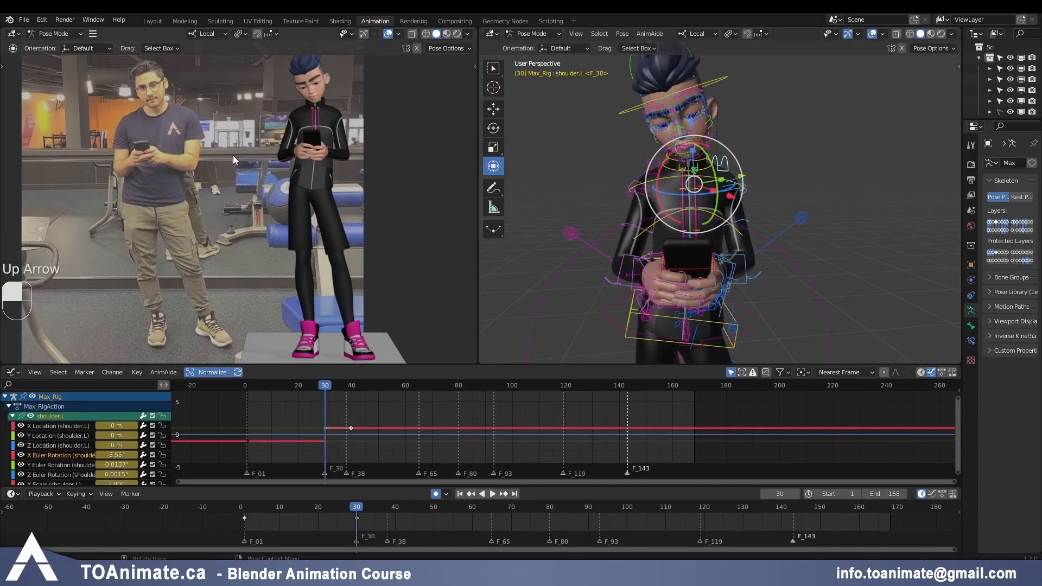
# Step: Nudge the right and left elbow IK targets slightly inward toward the body at frame 30
pyautogui.click(579, 228)
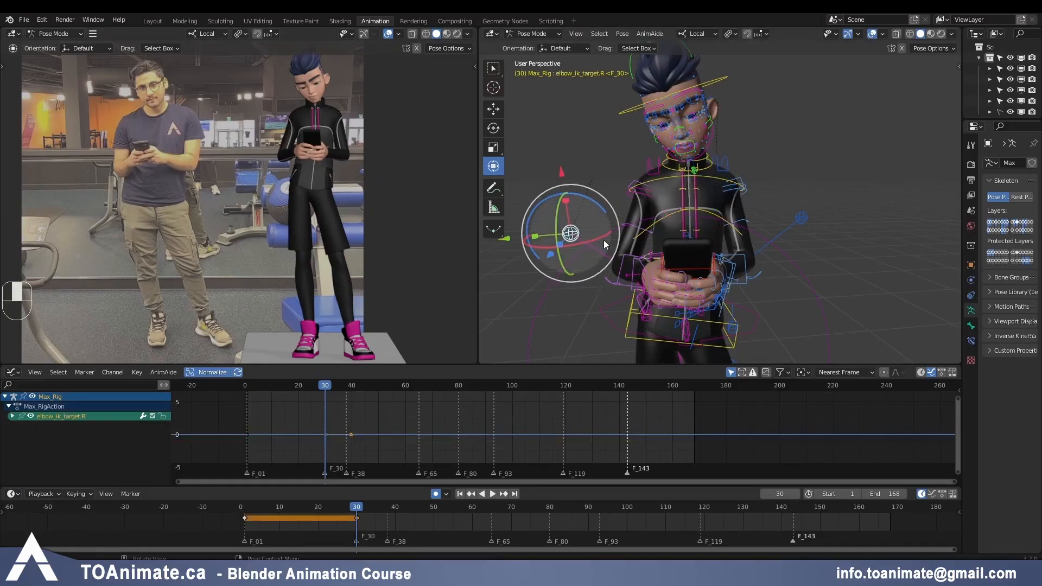
pyautogui.press('g')
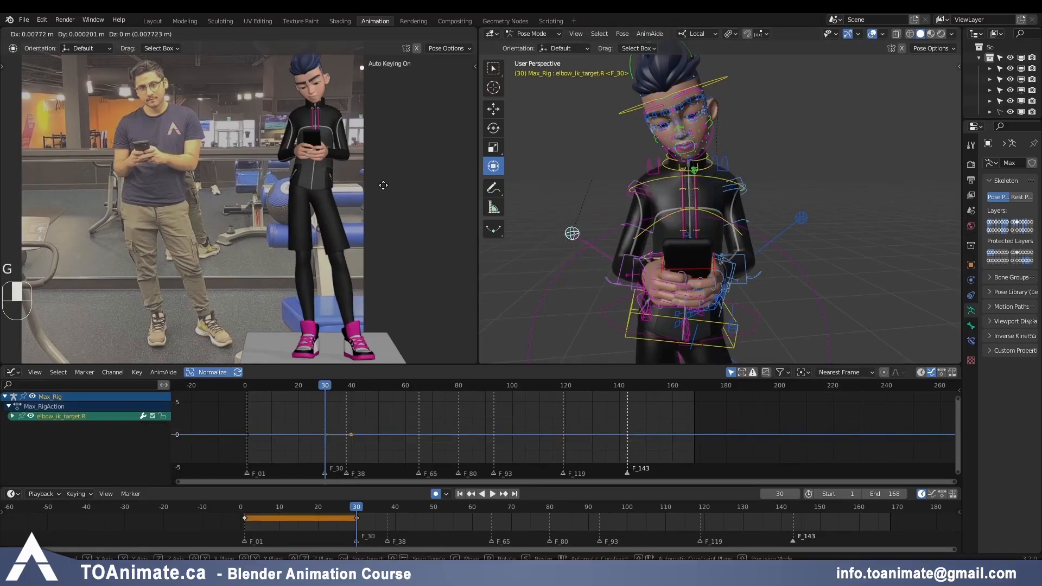
pyautogui.click(384, 185)
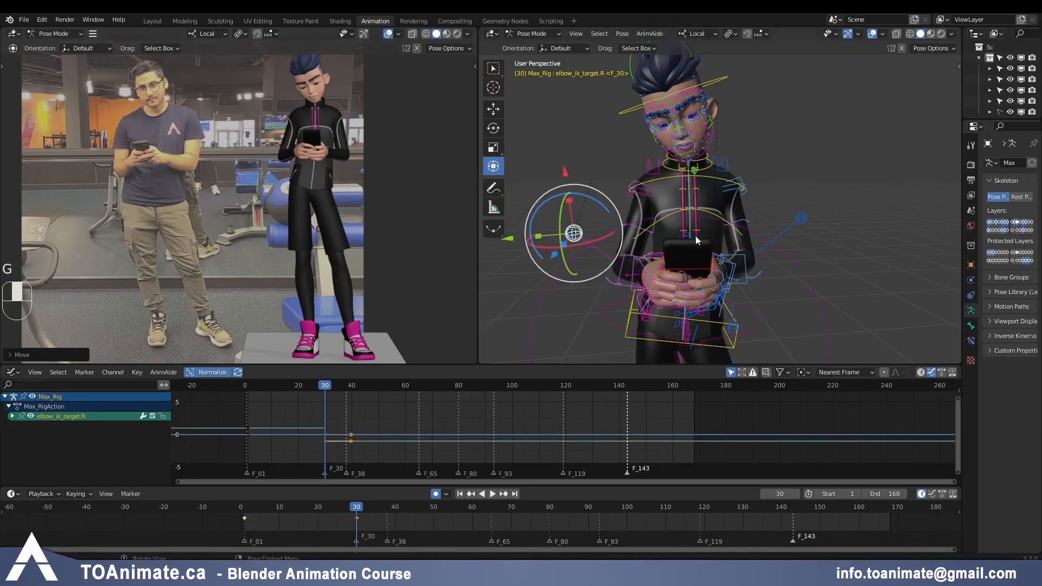
pyautogui.click(801, 218)
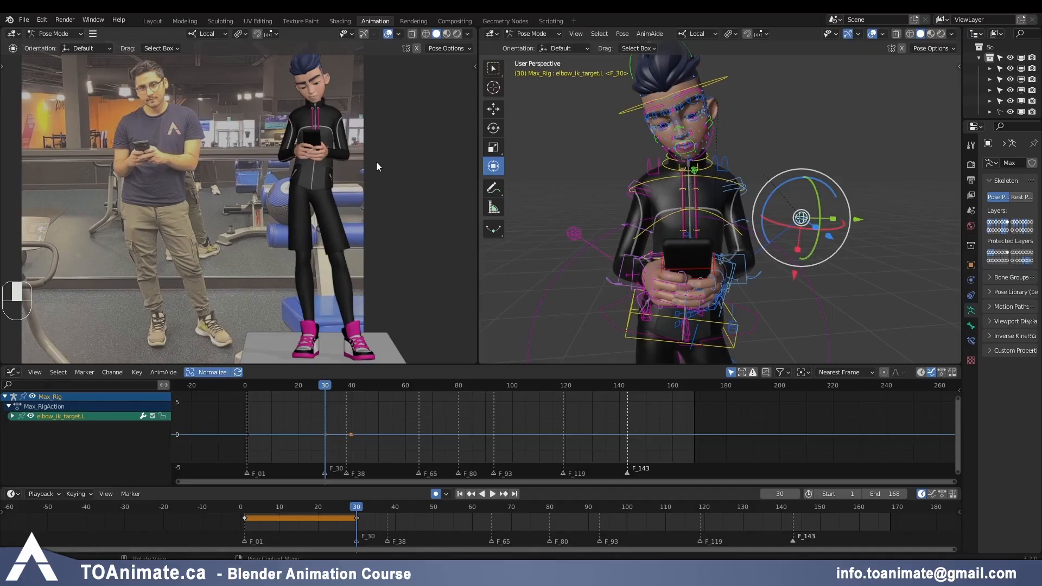
pyautogui.press('g')
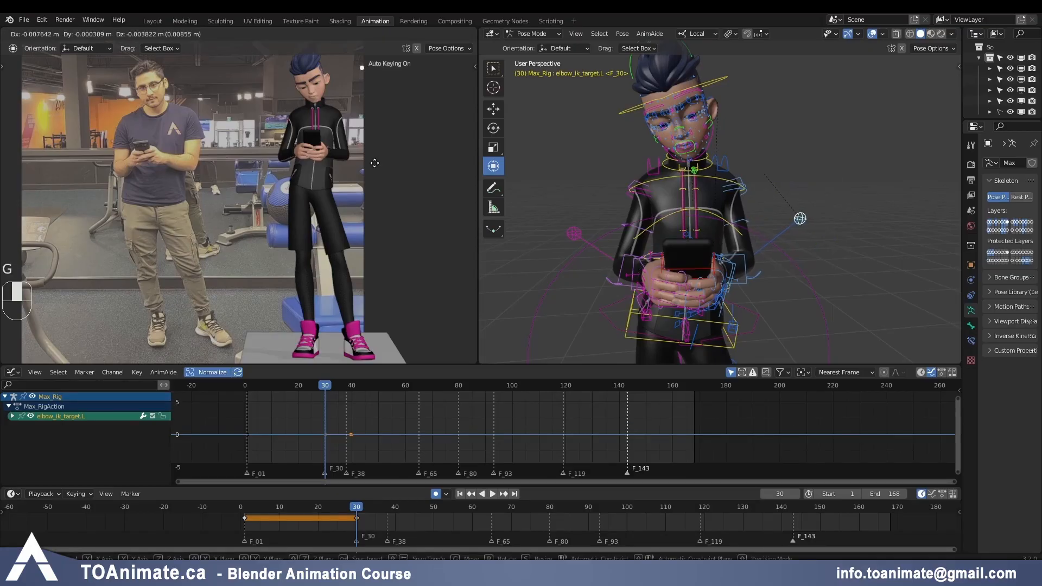
pyautogui.click(374, 163)
# Step: Compare the arm and shoulder poses at frames 1 and 30
pyautogui.press('Down')
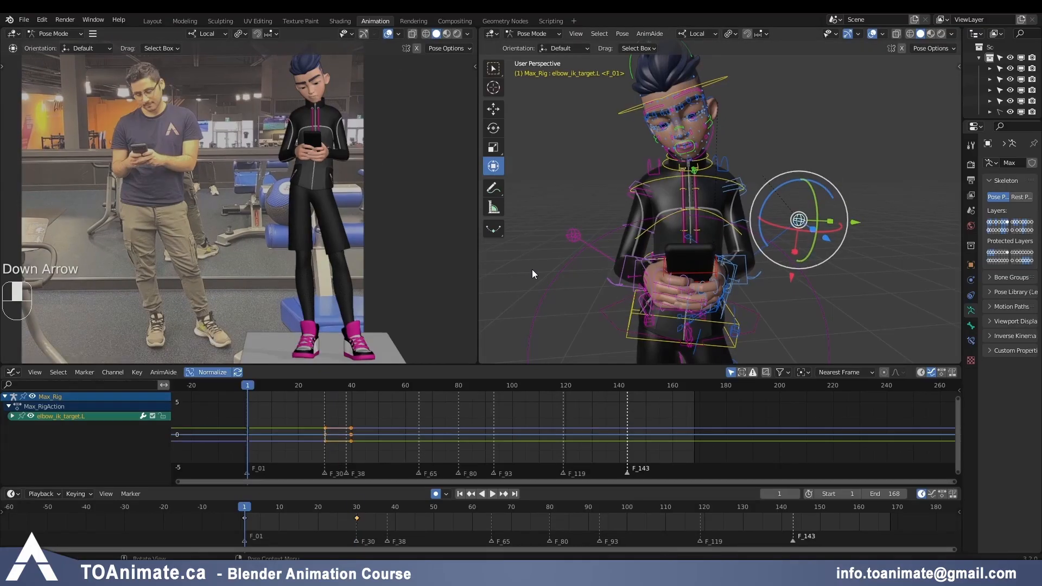
pyautogui.press('Up')
pyautogui.press('Down')
pyautogui.press('Up')
pyautogui.press('Down')
pyautogui.press('Up')
pyautogui.press('Down')
pyautogui.press('Up')
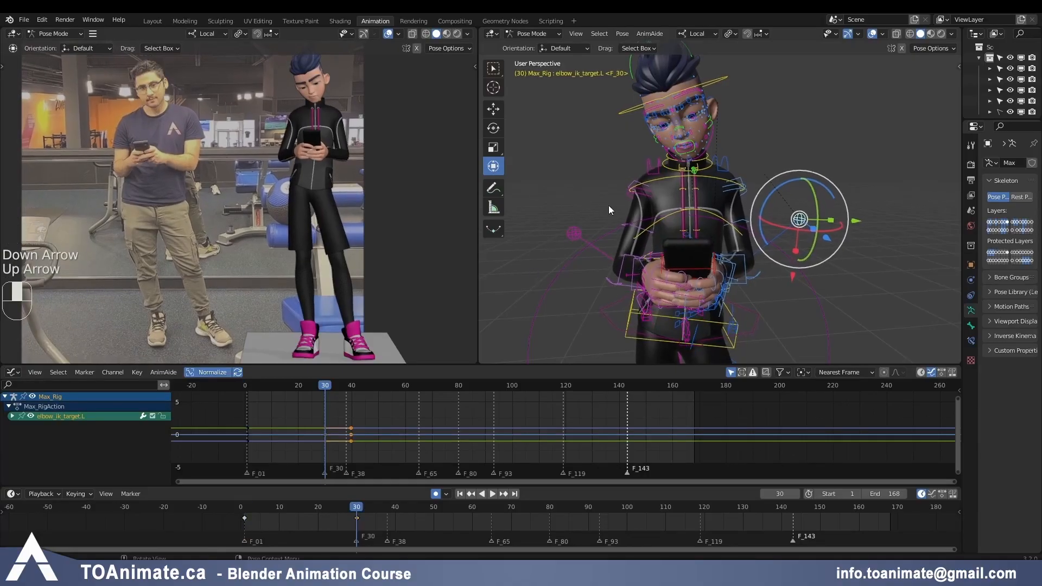
# Step: Rotate the head control about its local X axis to about 3.09° at frame 30 and compare with the reference at frame 1
pyautogui.click(627, 112)
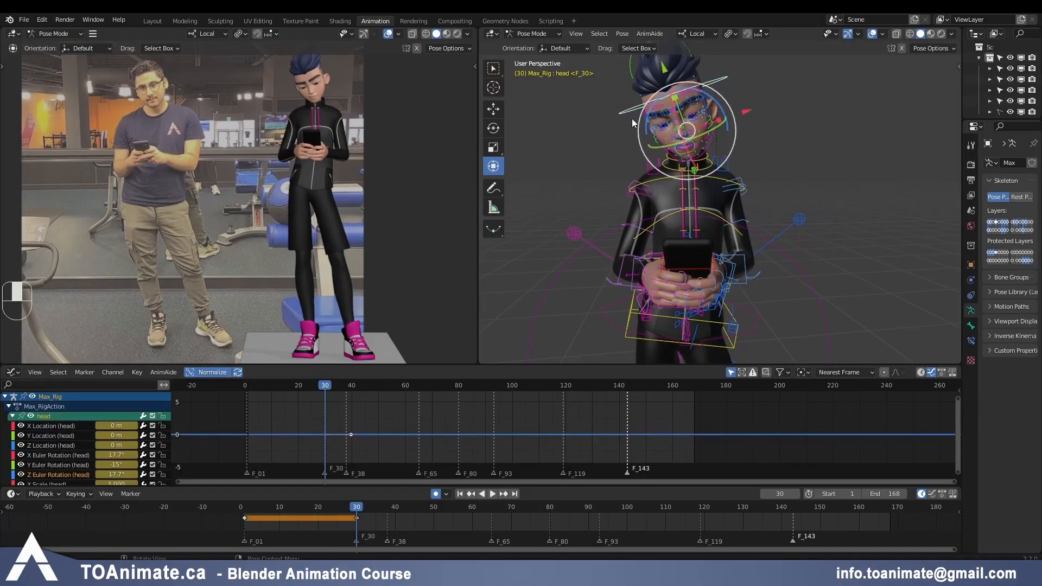
pyautogui.keyDown('shift'); pyautogui.moveTo(624, 137); pyautogui.dragTo(599, 187, button='middle'); pyautogui.keyUp('shift')
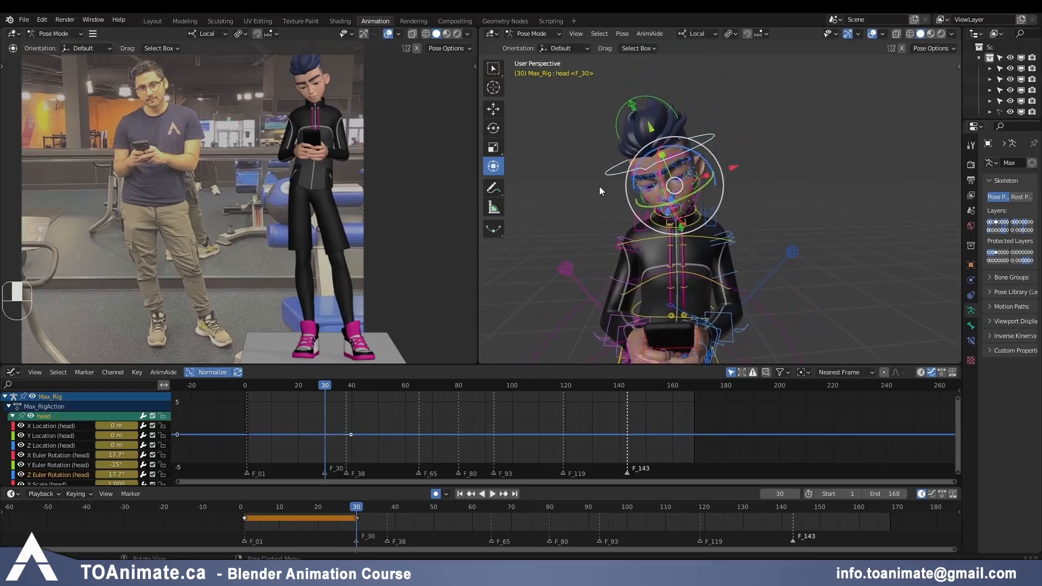
pyautogui.press('r')
pyautogui.press('x')
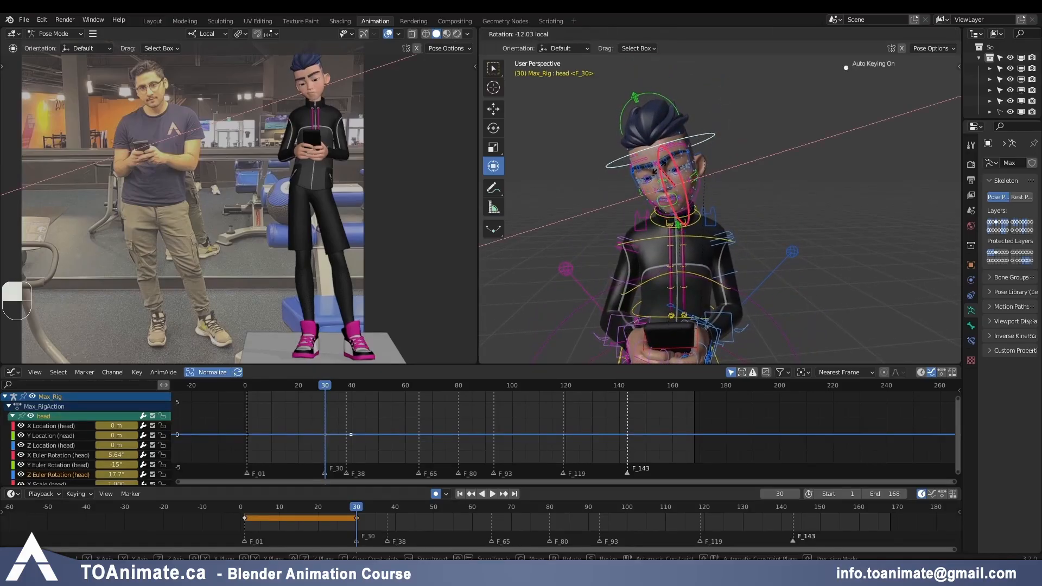
pyautogui.click(656, 142)
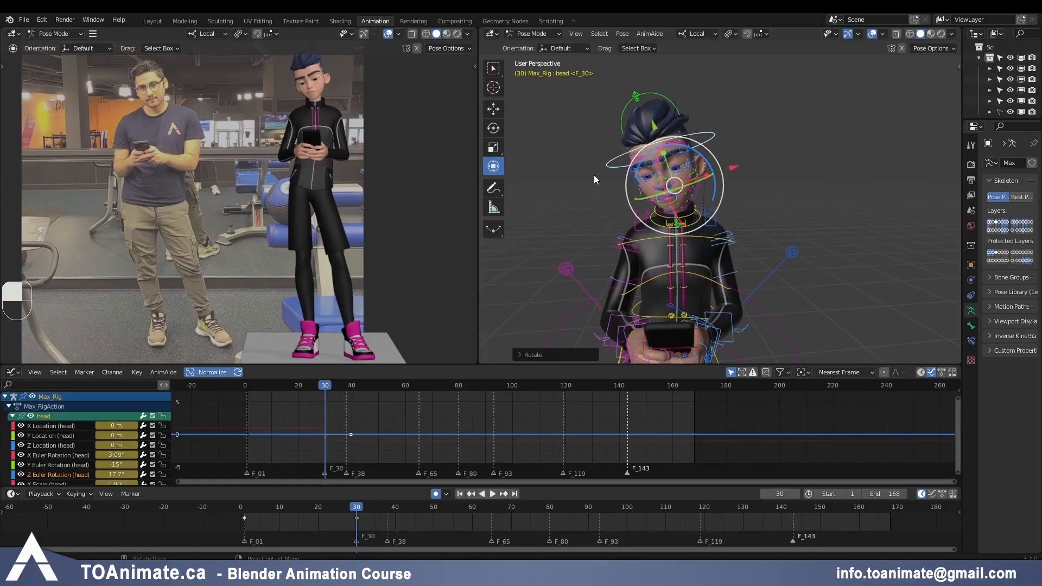
pyautogui.press('Down')
pyautogui.press('Up')
pyautogui.press('Down')
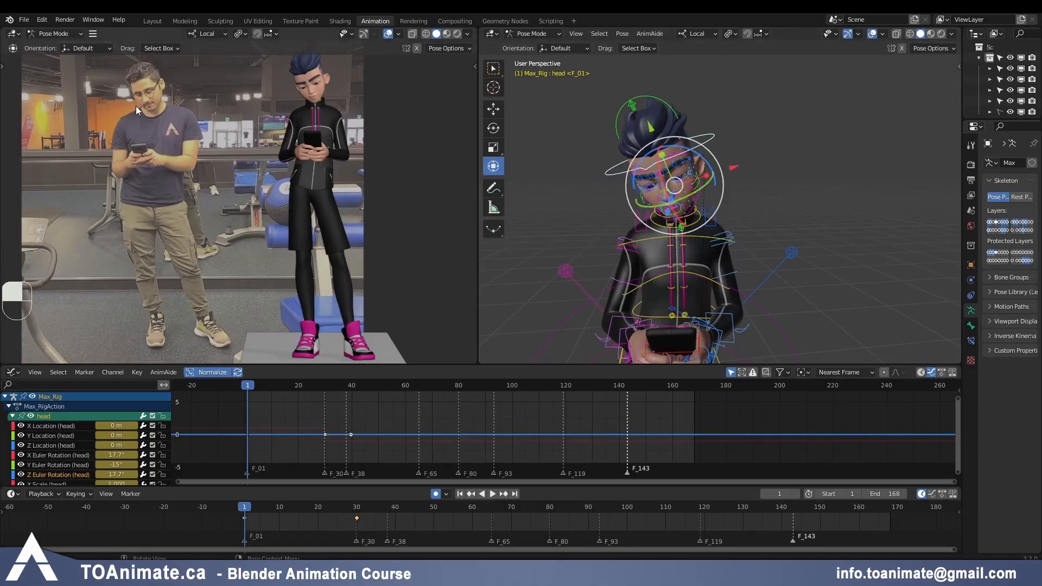
pyautogui.press('Up')
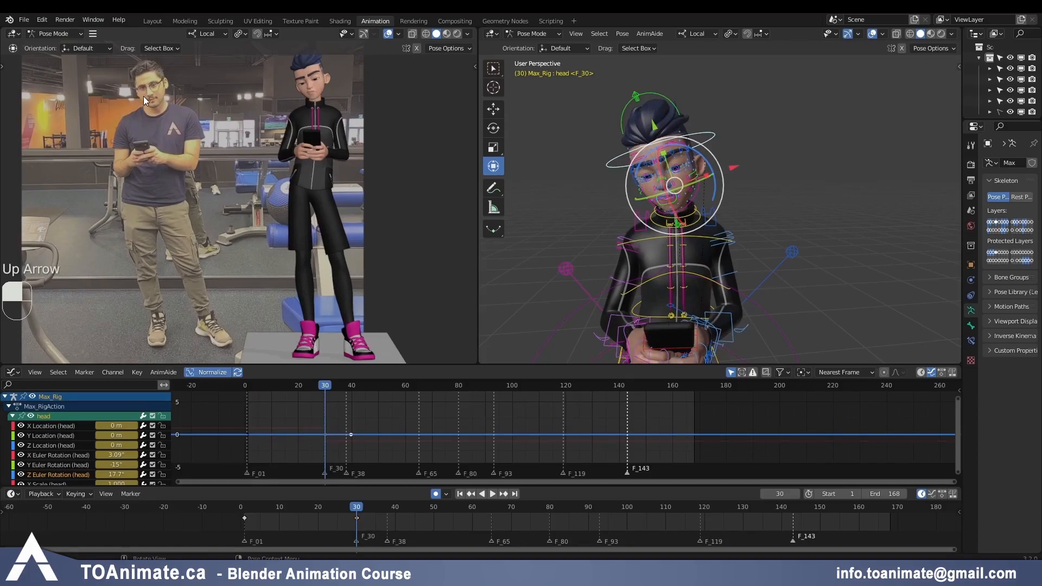
# Step: Turn the head control to about -11.9° in Y rotation at frame 30 and compare with frame 1
pyautogui.moveTo(647, 121); pyautogui.dragTo(724, 181, button='middle')
pyautogui.moveTo(653, 176); pyautogui.dragTo(651, 179)
pyautogui.moveTo(765, 223); pyautogui.dragTo(727, 158, button='middle')
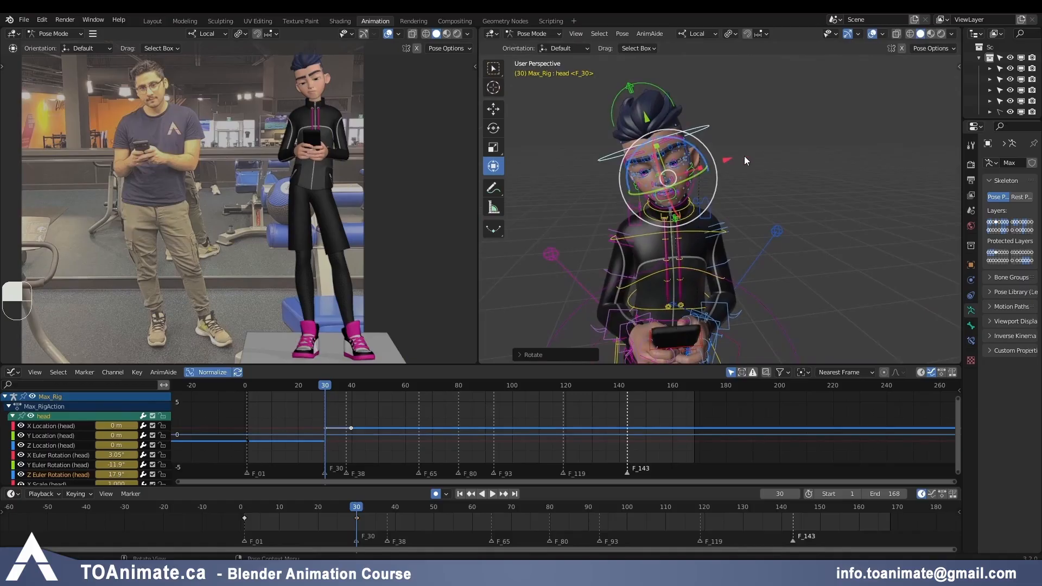
pyautogui.press('Down')
pyautogui.press('Up')
# Step: Reduce the head control's sideways Z tilt slightly at frame 30 and compare the head motion against frame 1
pyautogui.moveTo(695, 147); pyautogui.dragTo(702, 150)
pyautogui.press('Down')
pyautogui.press('Up')
pyautogui.press('Down')
pyautogui.press('Up')
pyautogui.press('Down')
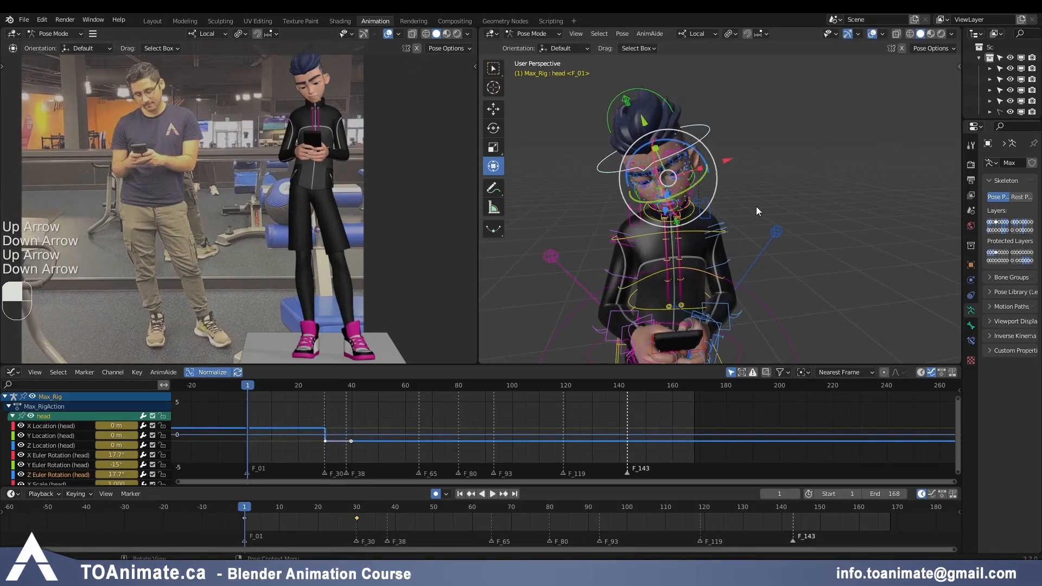
pyautogui.press('Up')
pyautogui.press('Down')
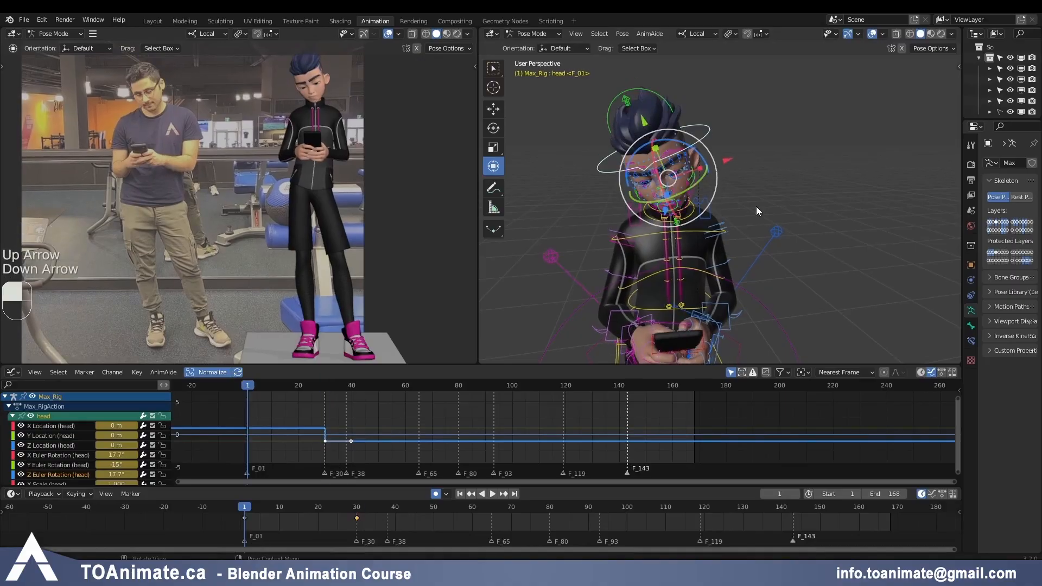
pyautogui.press('Up')
# Step: From the side at frame 30, rotate the neck to about -0.45° and the chest to about 9.66° in X rotation
pyautogui.moveTo(792, 193); pyautogui.dragTo(753, 164, button='middle')
pyautogui.click(739, 204)
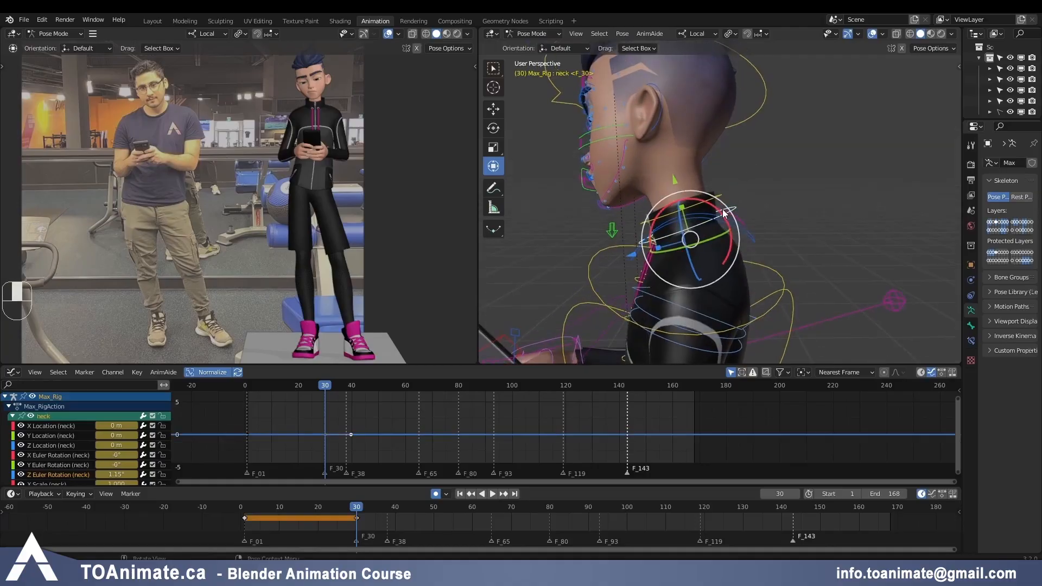
pyautogui.moveTo(721, 210); pyautogui.dragTo(727, 213)
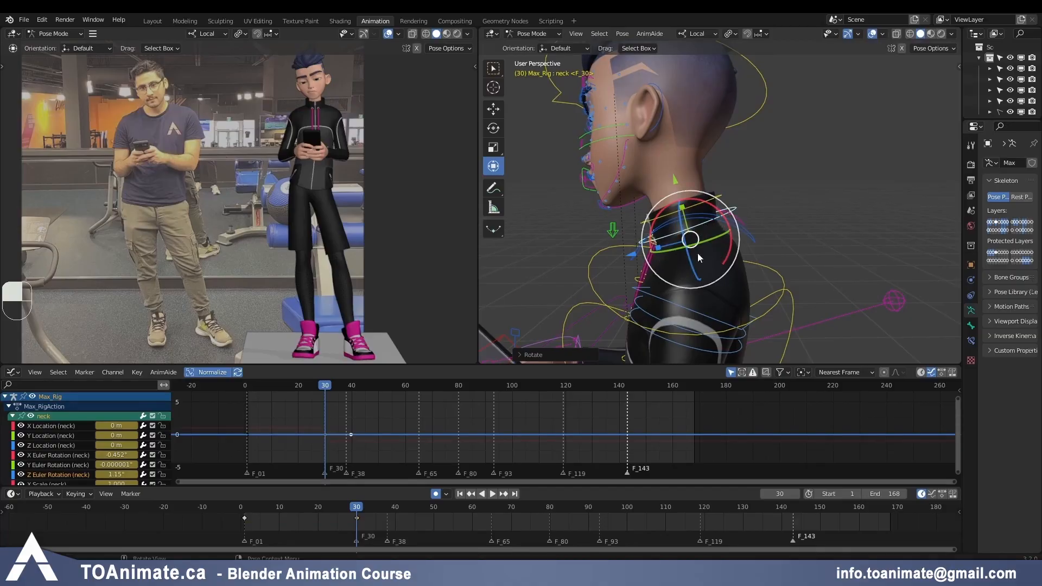
pyautogui.keyDown('shift'); pyautogui.moveTo(782, 264); pyautogui.dragTo(793, 201, button='middle'); pyautogui.keyUp('shift')
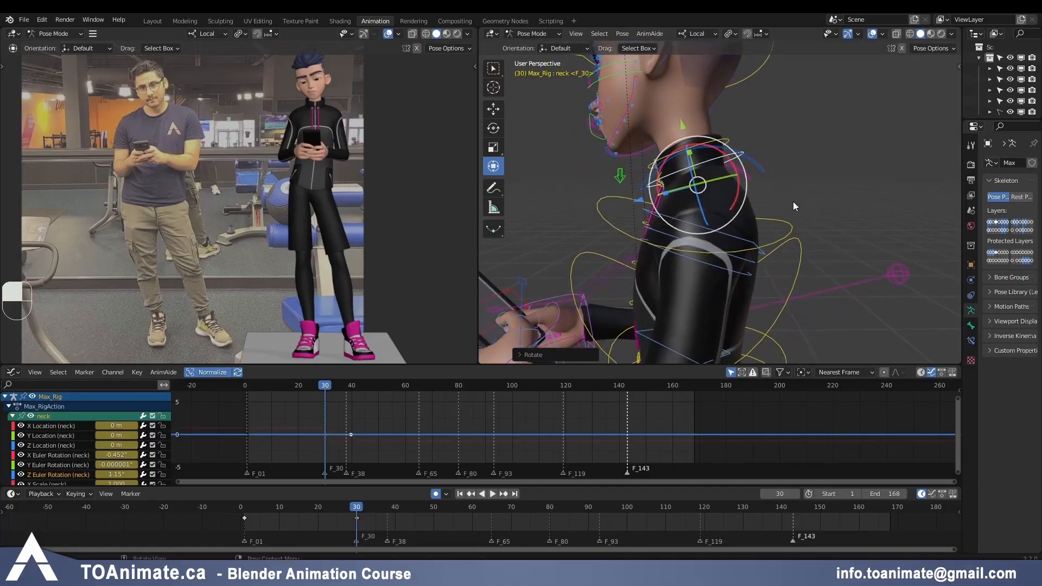
pyautogui.click(798, 241)
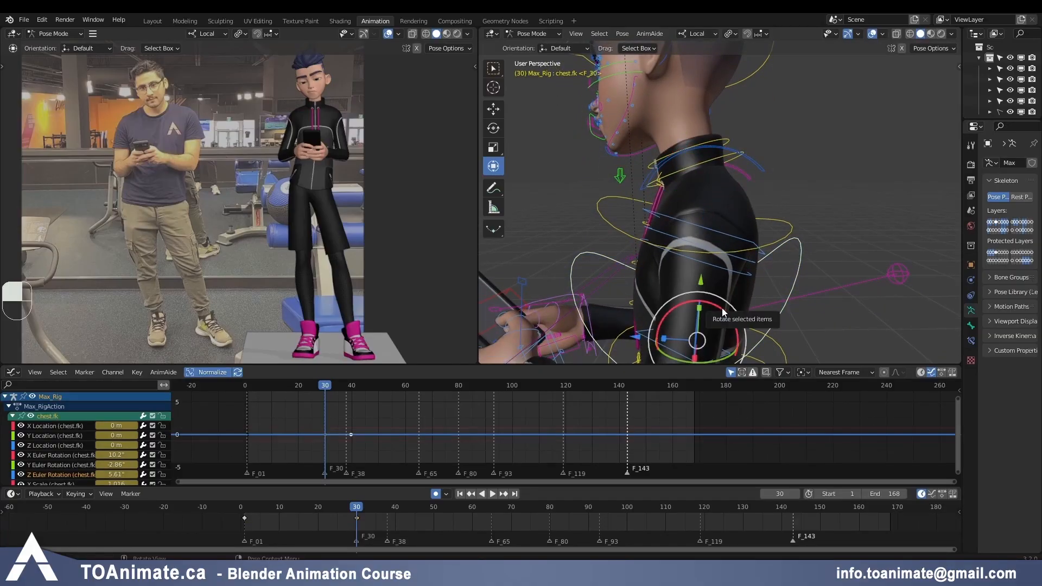
pyautogui.moveTo(724, 312); pyautogui.dragTo(725, 313)
pyautogui.scroll(-3, 810, 250)
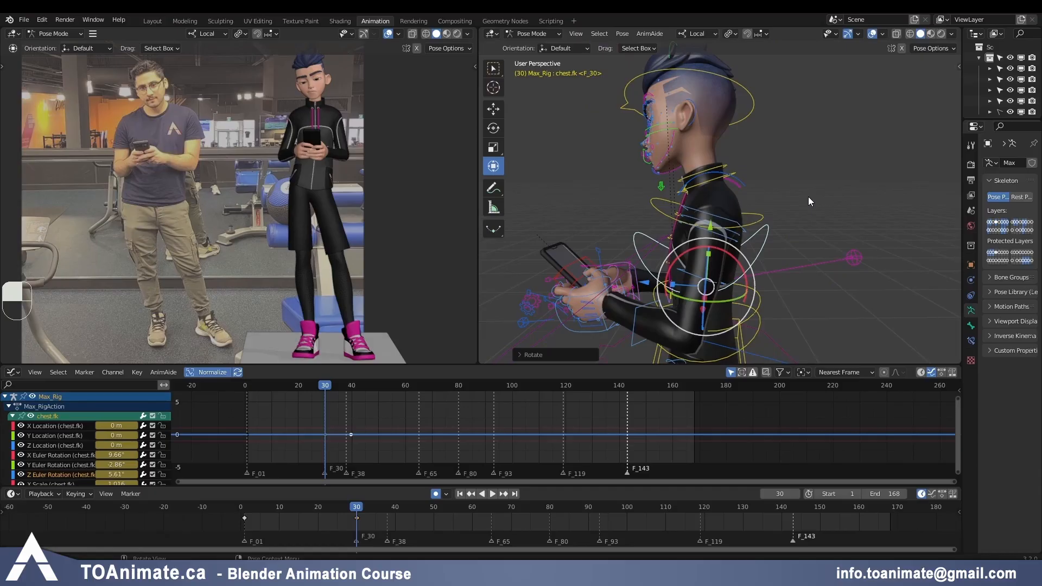
# Step: Compare the side profile of the head, neck and chest at frames 1 and 30
pyautogui.press('Down')
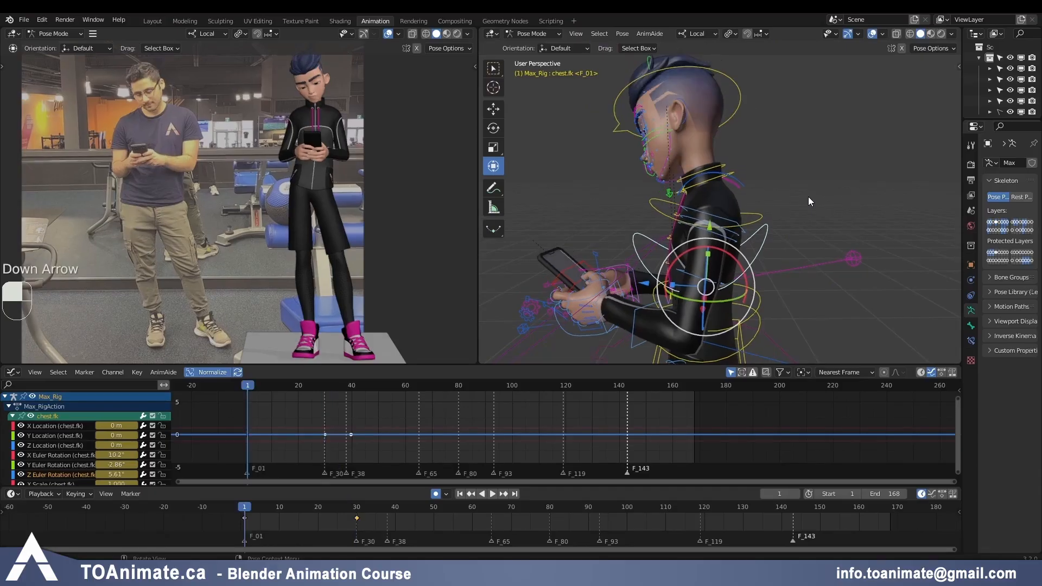
pyautogui.press('Up')
pyautogui.press('Down')
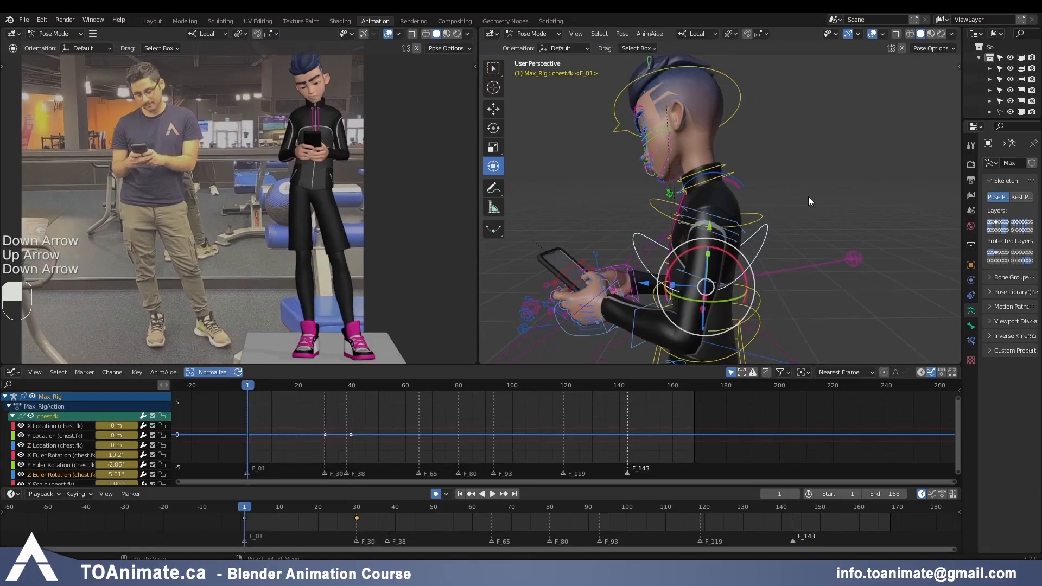
pyautogui.press('Up')
pyautogui.press('Down')
pyautogui.press('Up')
pyautogui.press('Down')
pyautogui.press('Up')
pyautogui.press('Down')
pyautogui.press('Up')
# Step: Raise both upper eyelid controls together by about 0.0055 m along their local axis at frame 30
pyautogui.moveTo(569, 154); pyautogui.dragTo(800, 193, button='middle')
pyautogui.scroll(10, 792, 252)
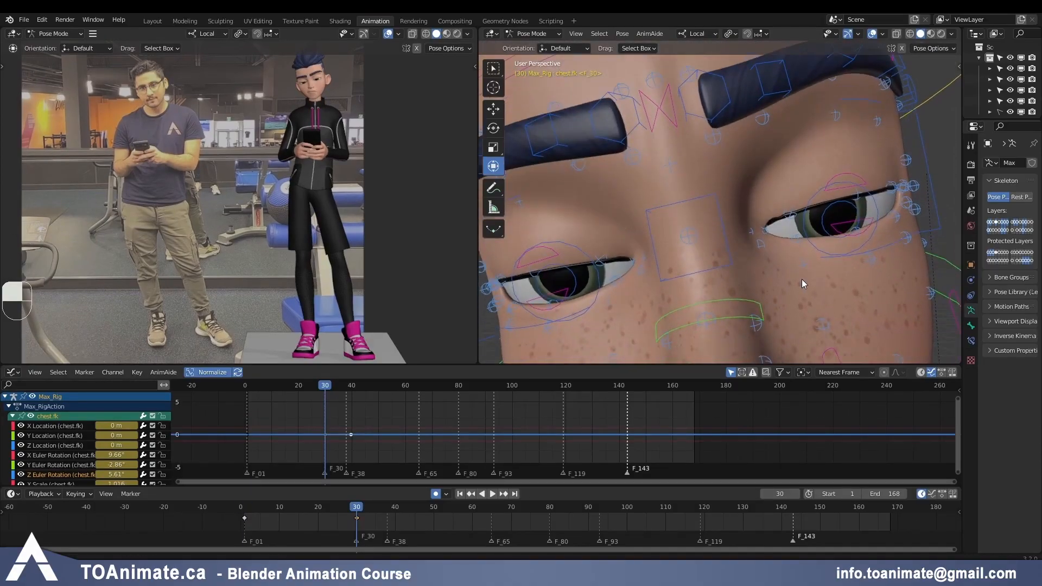
pyautogui.click(551, 255)
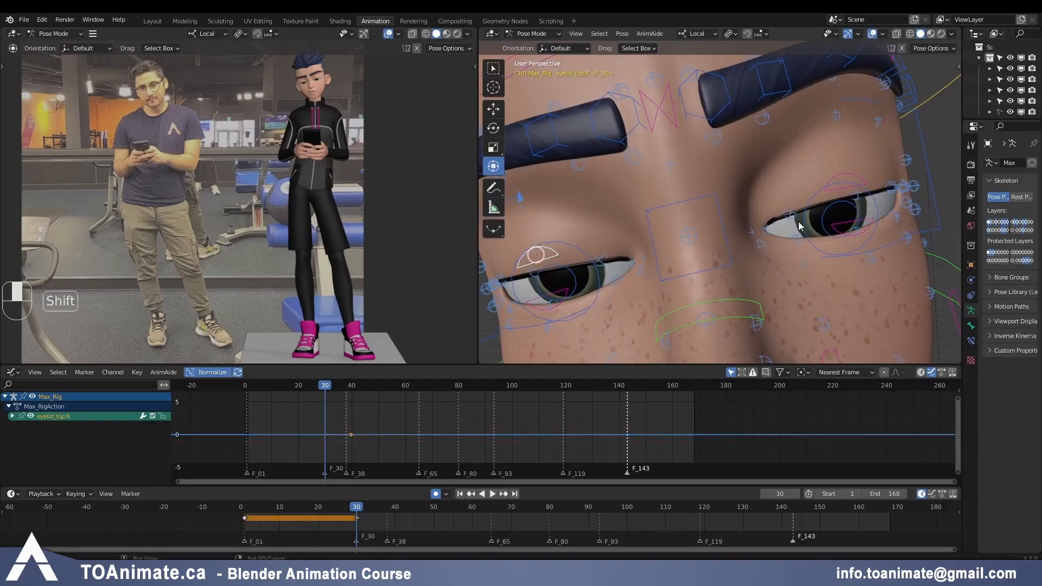
pyautogui.keyDown('shift'); pyautogui.click(838, 190); pyautogui.keyUp('shift')
pyautogui.press('g')
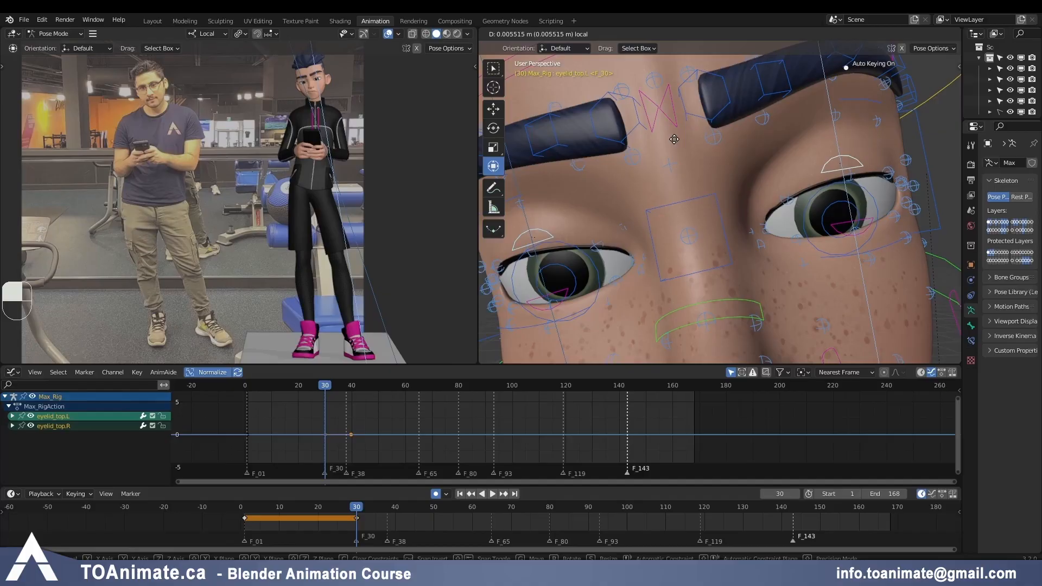
pyautogui.click(675, 141)
pyautogui.scroll(-3, 683, 153)
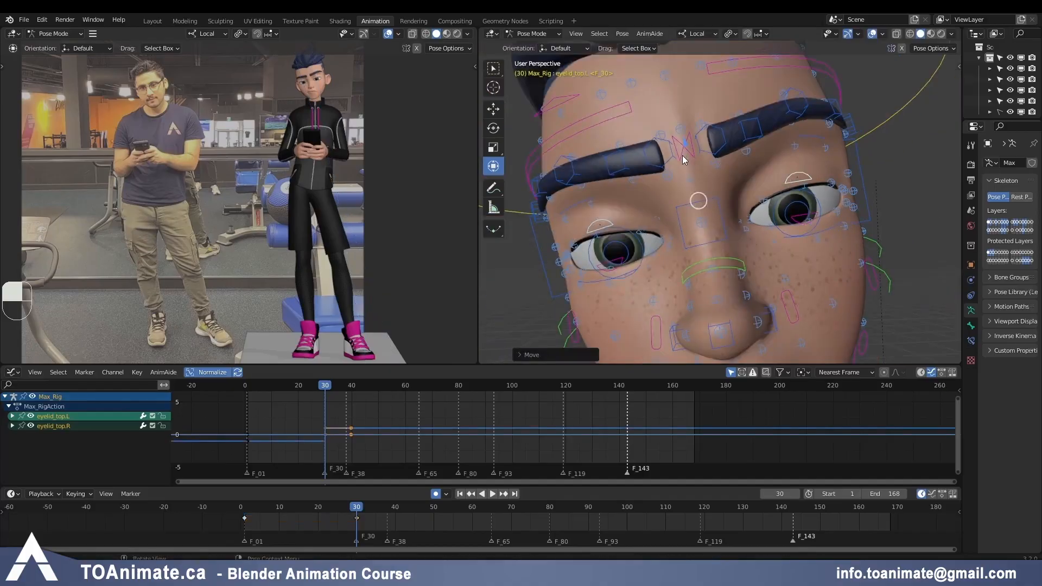
# Step: Raise the eyes look-at control at frame 30 and inspect the gaze up close in the camera view
pyautogui.scroll(-10, 682, 163)
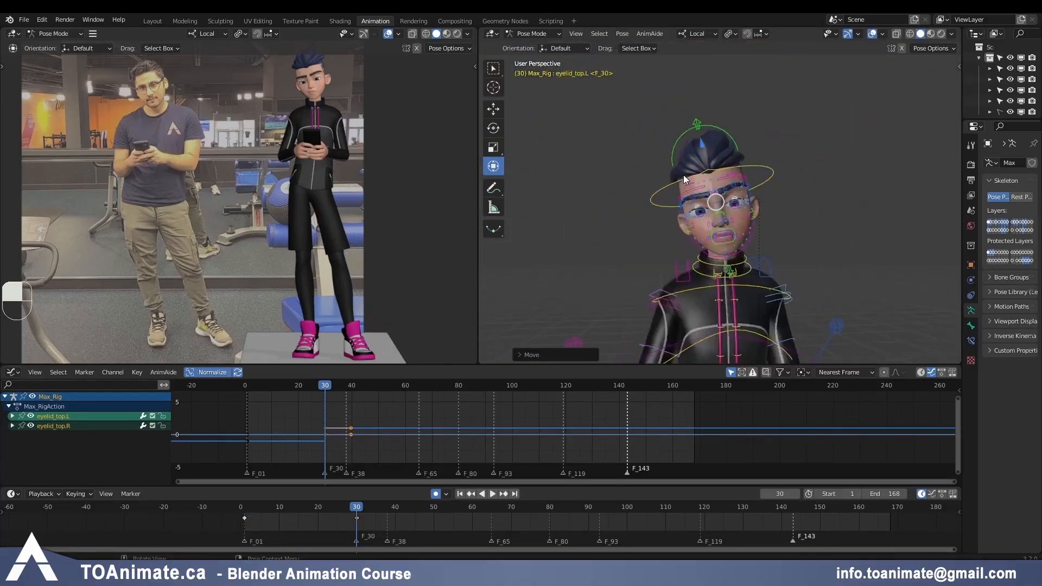
pyautogui.click(749, 241)
pyautogui.moveTo(727, 177); pyautogui.dragTo(717, 133)
pyautogui.scroll(6, 308, 197)
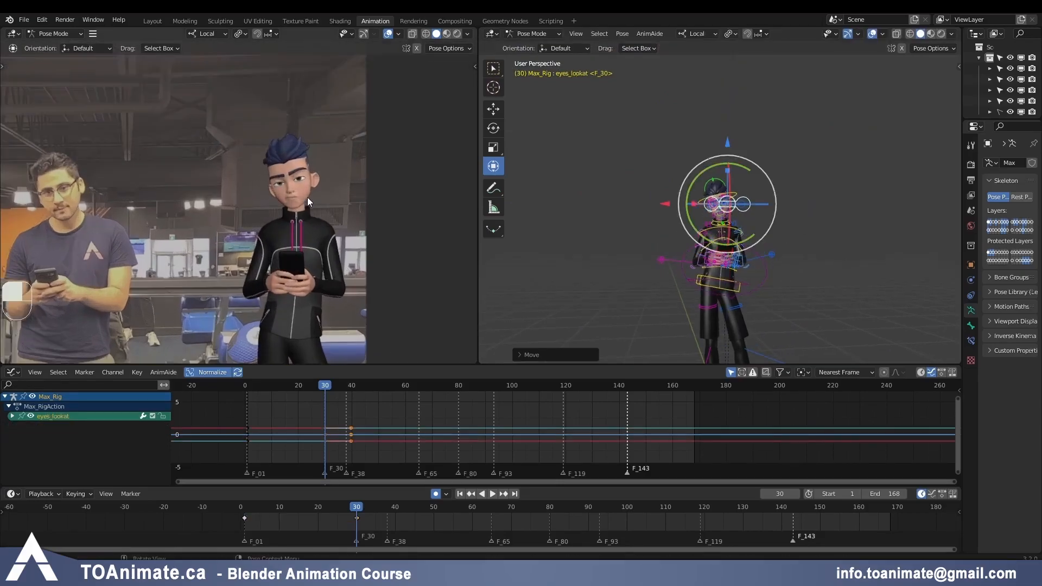
pyautogui.keyDown('shift'); pyautogui.moveTo(389, 191); pyautogui.dragTo(340, 201, button='middle'); pyautogui.keyUp('shift')
pyautogui.scroll(3, 351, 196)
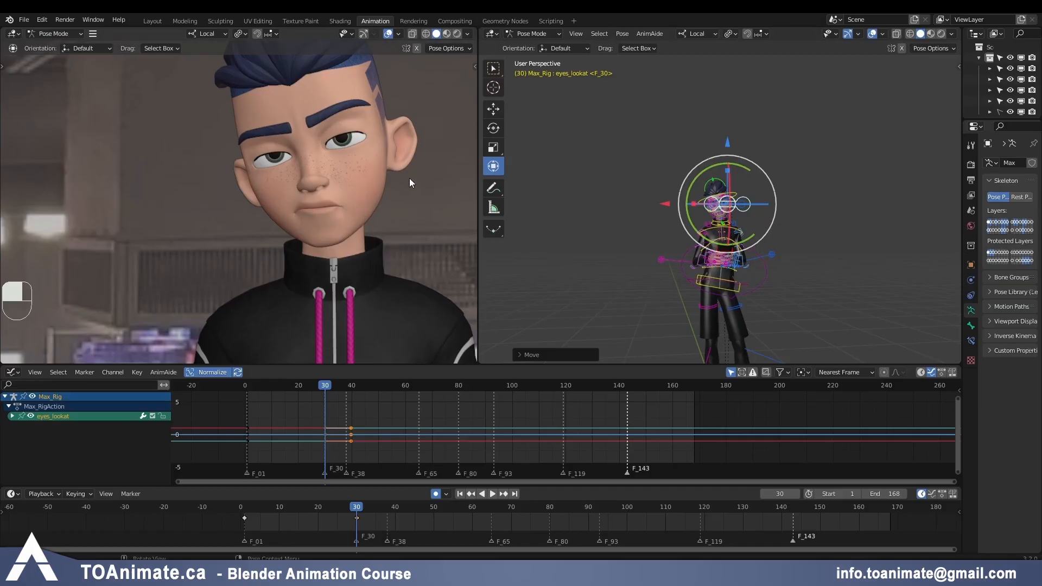
# Step: Shift the eyes look-at control sideways by about 0.07 m at frame 30 and inspect the gaze up close
pyautogui.press('g')
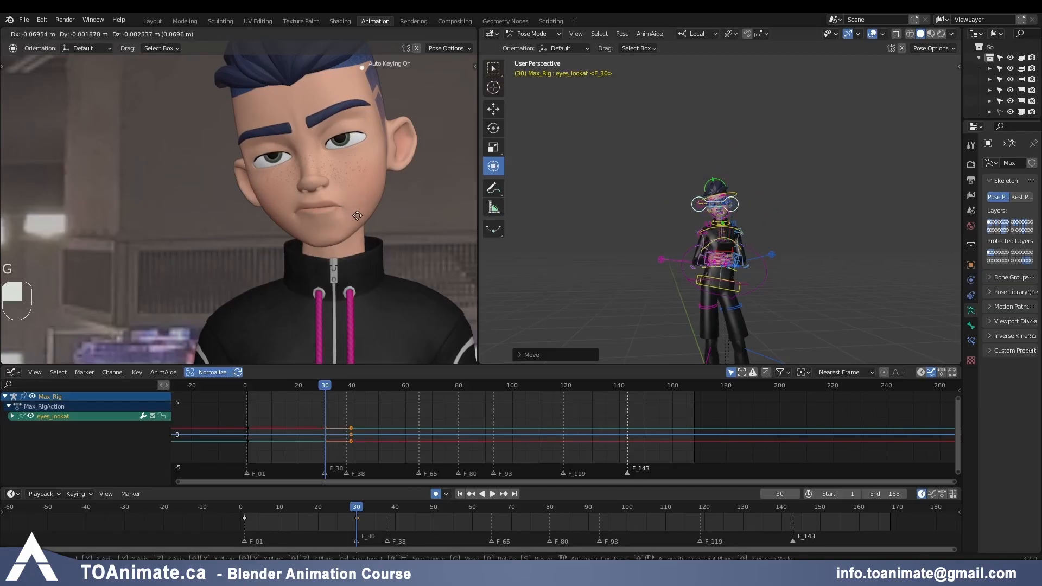
pyautogui.click(357, 215)
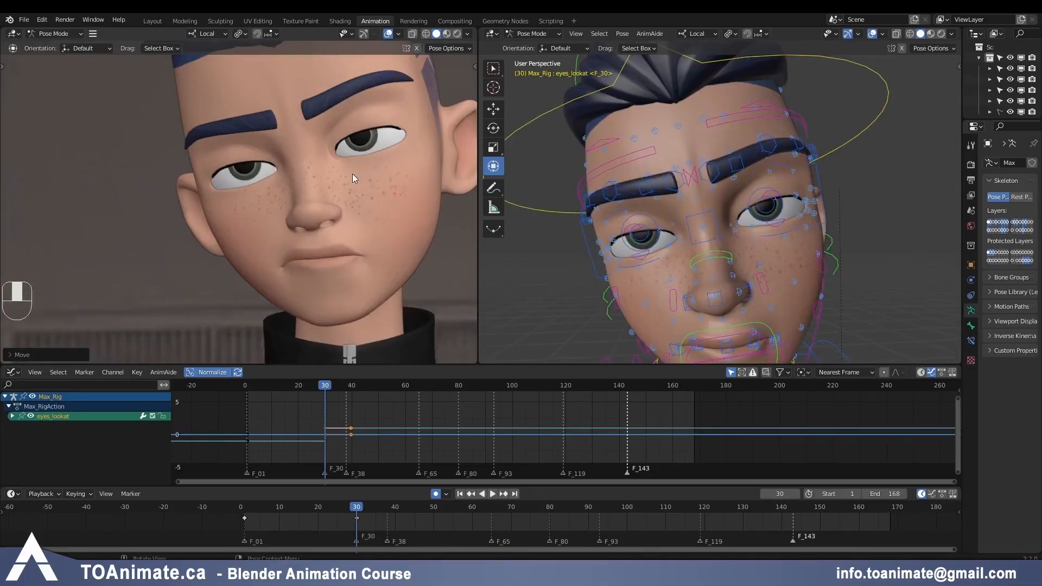
pyautogui.scroll(2, 406, 155)
pyautogui.keyDown('shift'); pyautogui.moveTo(406, 155); pyautogui.dragTo(352, 206, button='middle'); pyautogui.keyUp('shift')
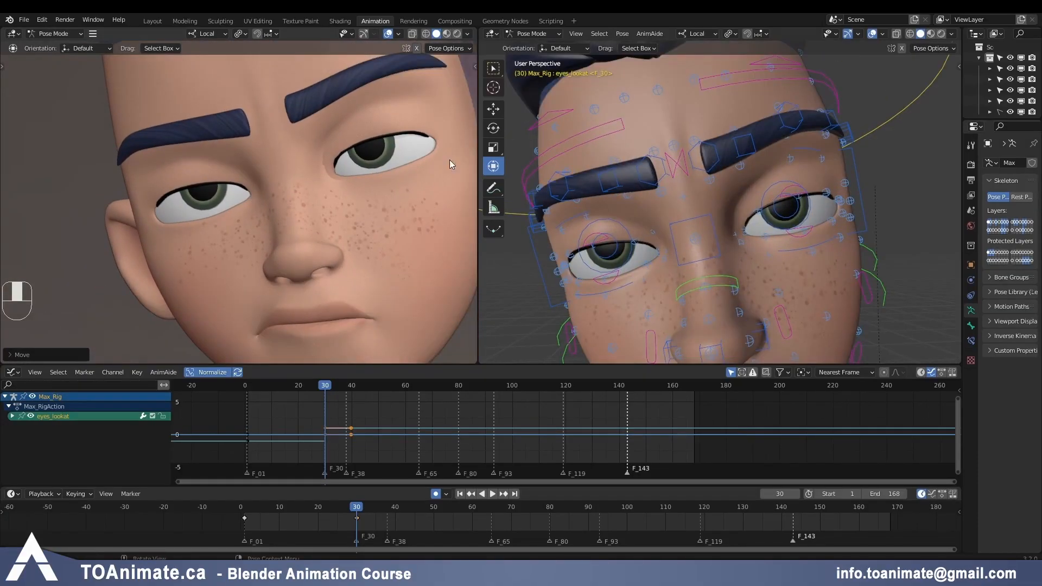
# Step: Compare the eyelids at frames 1 and 30, and move both upper eyelid controls about 0.003 m along their local axis at frame 30
pyautogui.moveTo(548, 179); pyautogui.dragTo(619, 267, button='middle')
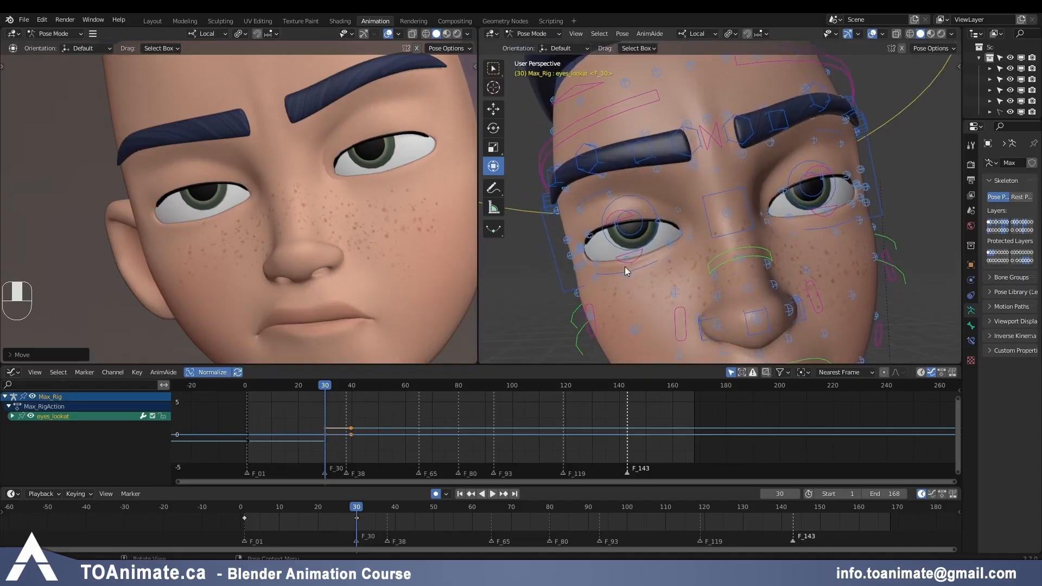
pyautogui.click(597, 265)
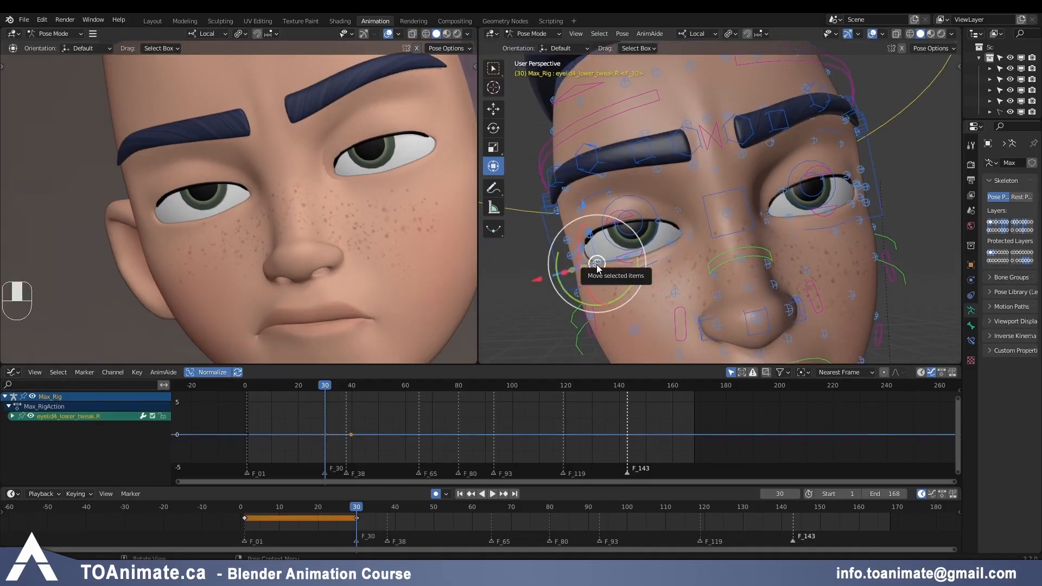
pyautogui.press('Down')
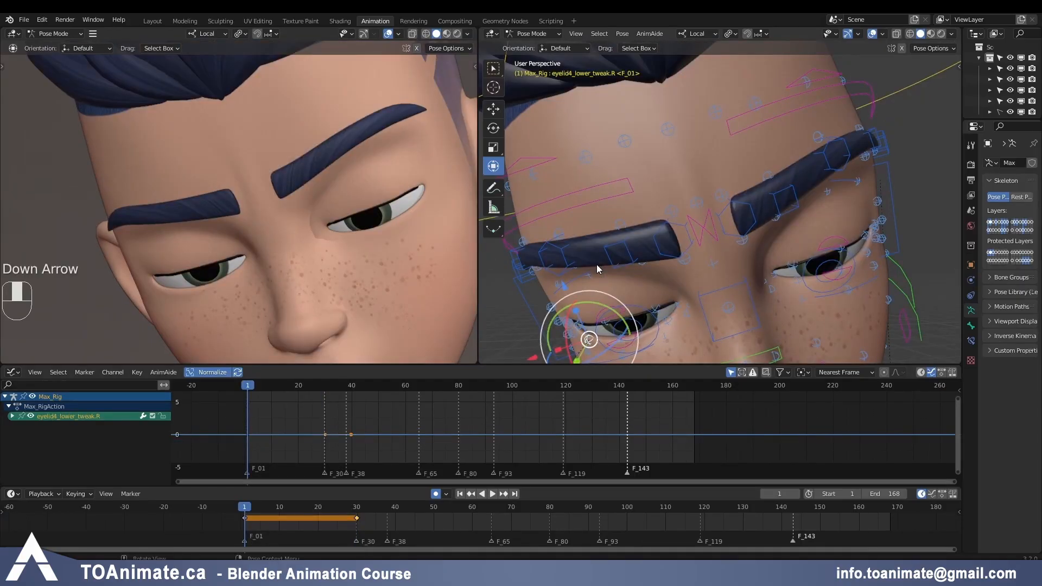
pyautogui.press('Up')
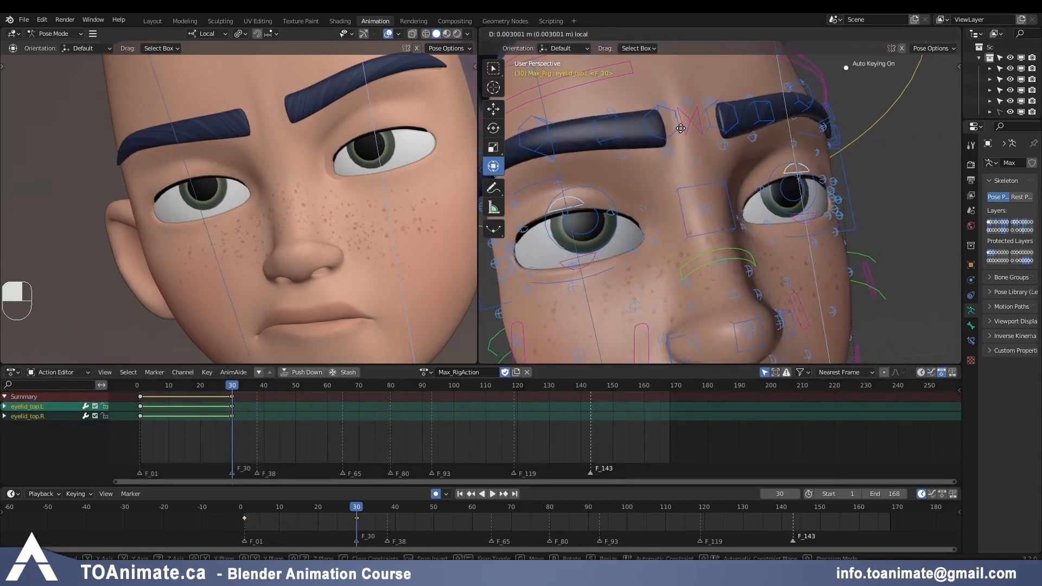
pyautogui.click(582, 270)
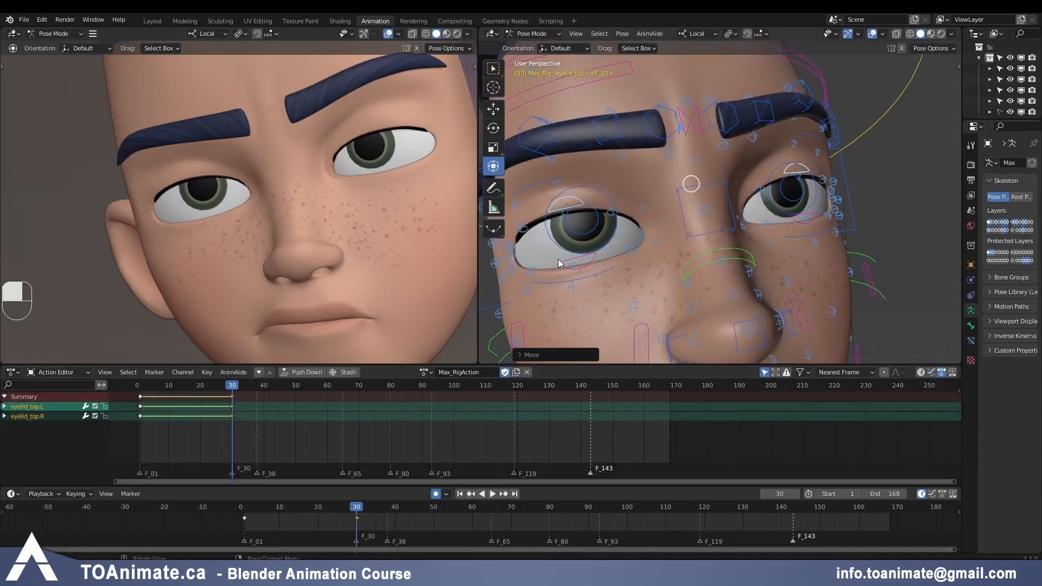
# Step: Move the right inner brow master control by about 0.002 m at frame 30
pyautogui.scroll(-3, 651, 172)
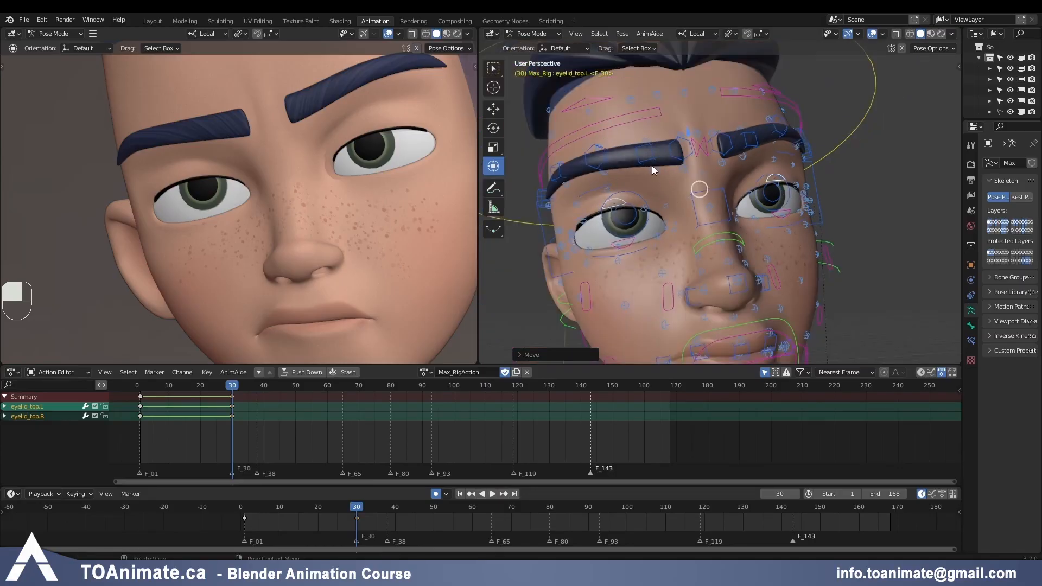
pyautogui.scroll(-2, 652, 165)
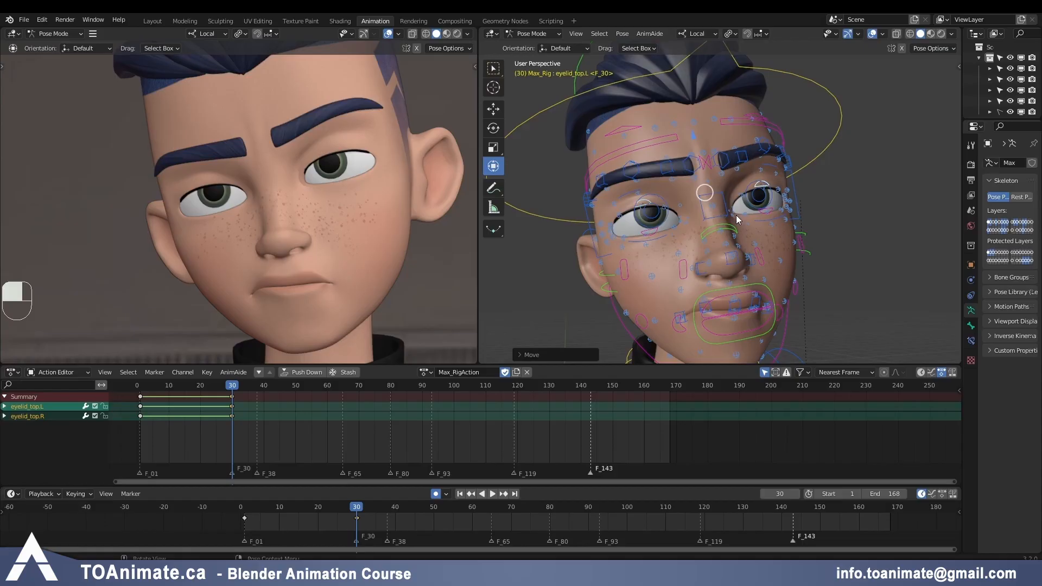
pyautogui.moveTo(730, 216)
pyautogui.mouseDown(button='middle')
pyautogui.moveTo(688, 204)
pyautogui.moveTo(724, 224)
pyautogui.mouseUp(button='middle')
pyautogui.scroll(3, 688, 204)
pyautogui.click(600, 167)
pyautogui.keyDown('shift'); pyautogui.click(707, 116); pyautogui.keyUp('shift')
pyautogui.moveTo(659, 114); pyautogui.dragTo(657, 107)
pyautogui.click(671, 201)
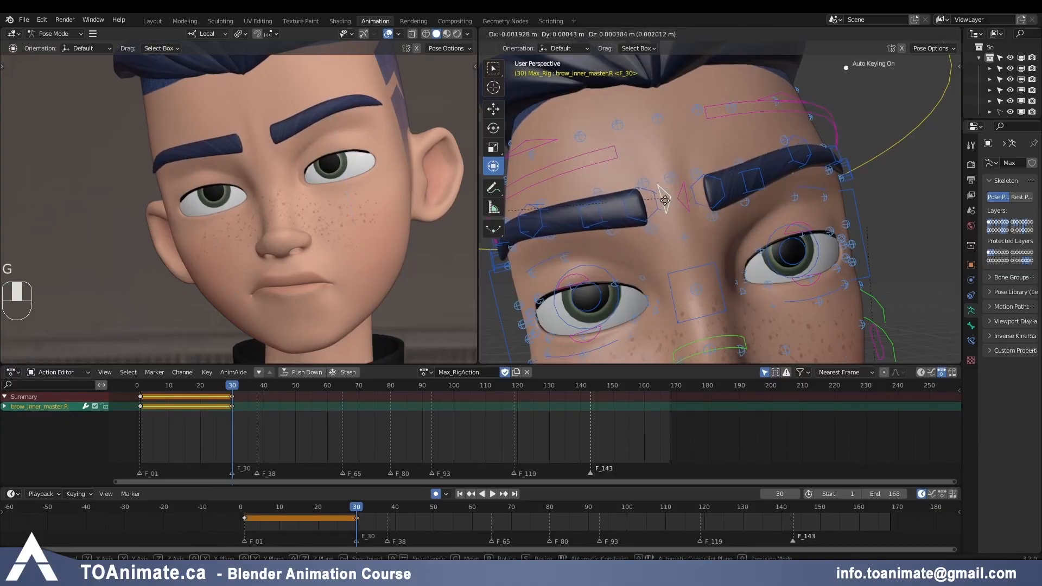
pyautogui.click(664, 203)
# Step: Nudge the left inner brow master control by about 0.0006 m, and raise both inner brow controls together at frame 30
pyautogui.click(684, 204)
pyautogui.press('g')
pyautogui.press('g')
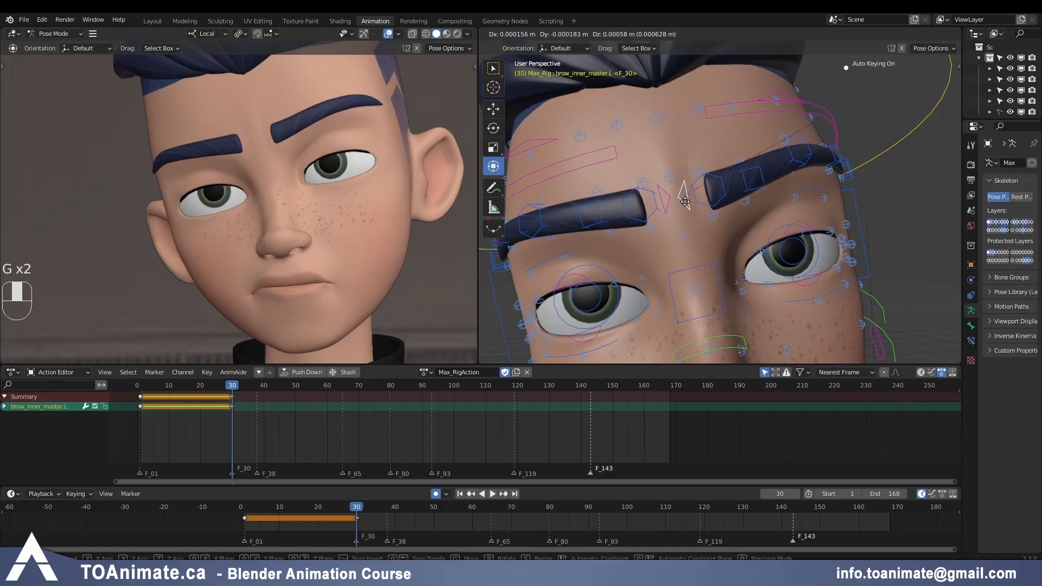
pyautogui.click(686, 200)
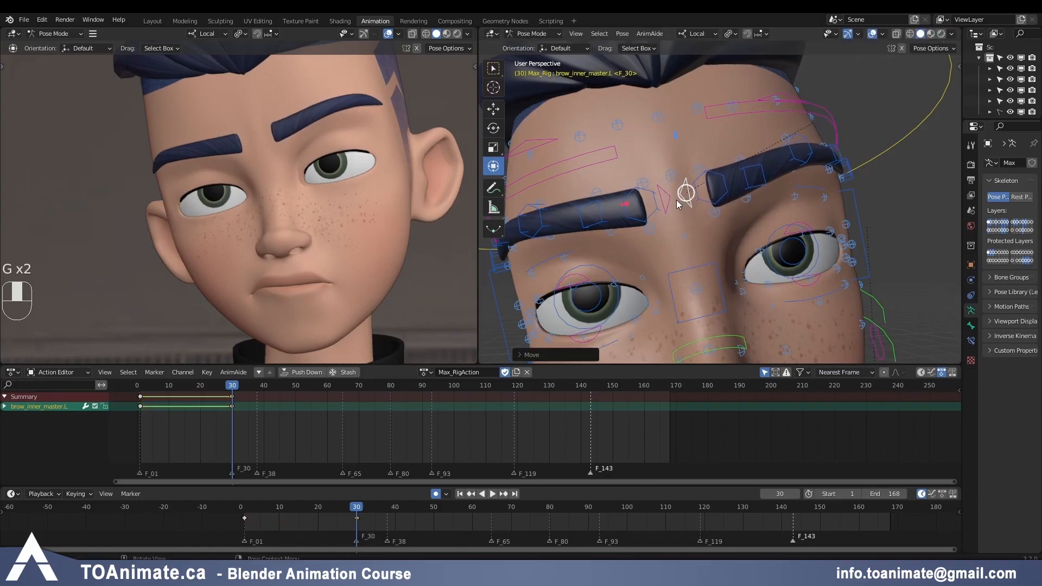
pyautogui.keyDown('shift'); pyautogui.click(665, 202); pyautogui.keyUp('shift')
pyautogui.moveTo(663, 138); pyautogui.dragTo(742, 176)
# Step: Raise the middle control of the left eyebrow by about 0.0016 m at frame 30
pyautogui.moveTo(817, 168); pyautogui.dragTo(742, 112, button='middle')
pyautogui.click(733, 168)
pyautogui.press('g')
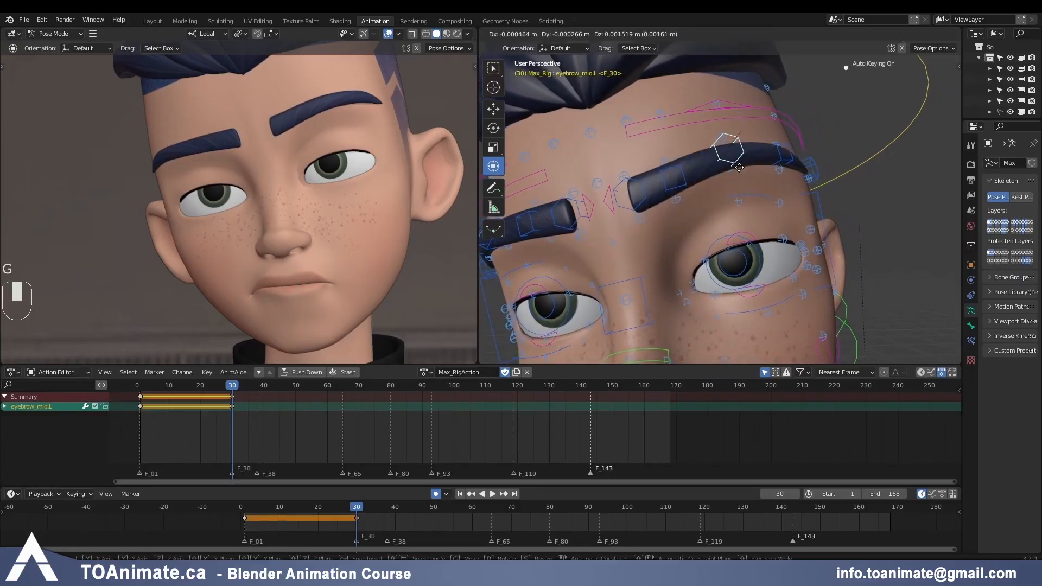
pyautogui.click(722, 194)
pyautogui.moveTo(722, 194); pyautogui.dragTo(730, 191)
# Step: Move both upper eye region controls together by about 0.0008 m along their local Z axis at frame 30
pyautogui.click(733, 196)
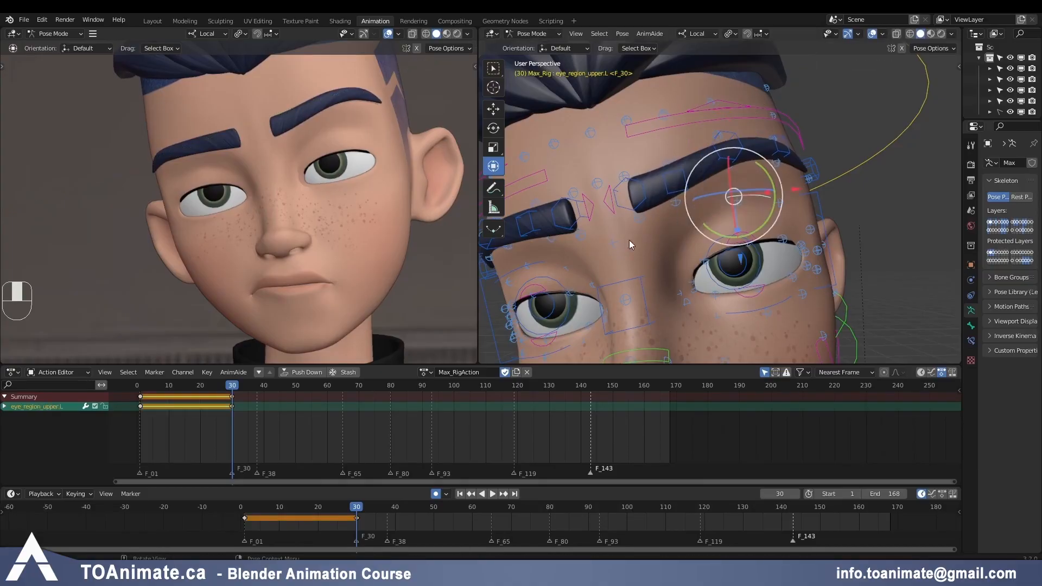
pyautogui.keyDown('shift'); pyautogui.click(537, 263); pyautogui.keyUp('shift')
pyautogui.press('g')
pyautogui.press('z')
pyautogui.press('z')
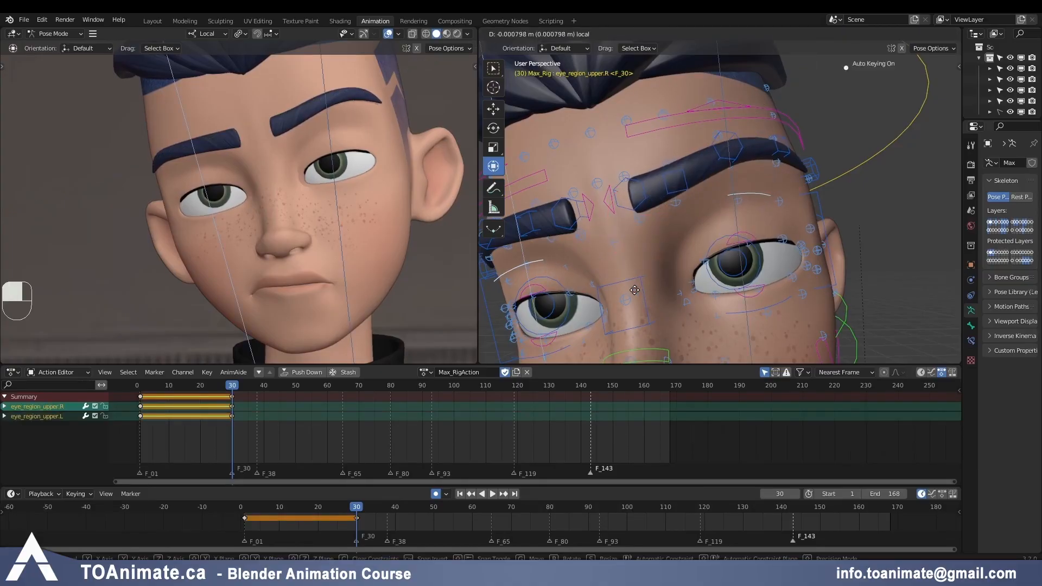
pyautogui.click(633, 287)
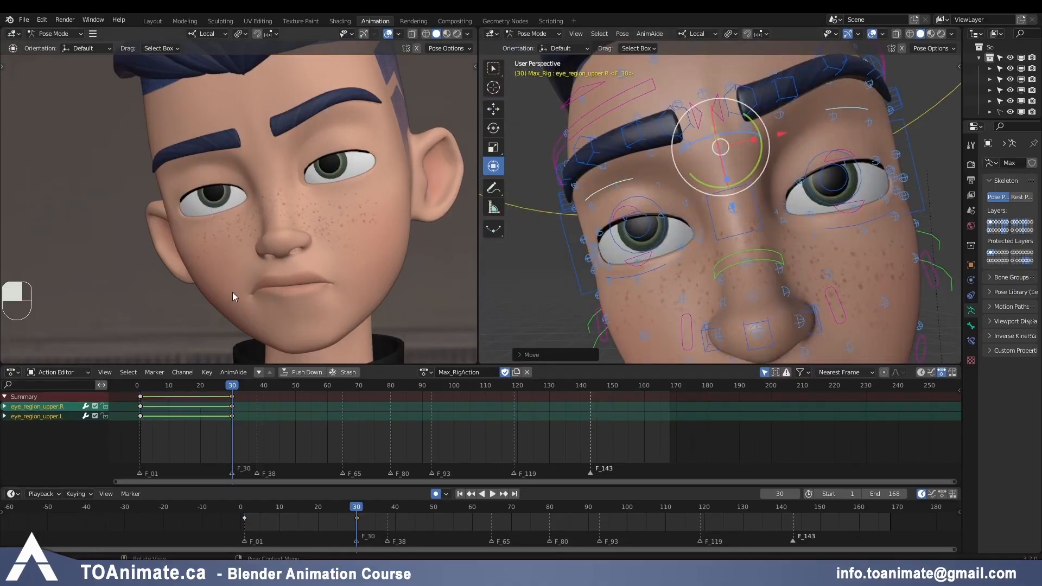
# Step: Show the rig layer settings and move the right lower lip control by about 0.001 m at frame 30
pyautogui.scroll(-3, 626, 298)
pyautogui.keyDown('shift'); pyautogui.moveTo(700, 326); pyautogui.dragTo(632, 237, button='middle'); pyautogui.keyUp('shift')
pyautogui.scroll(3, 659, 252)
pyautogui.press('n')
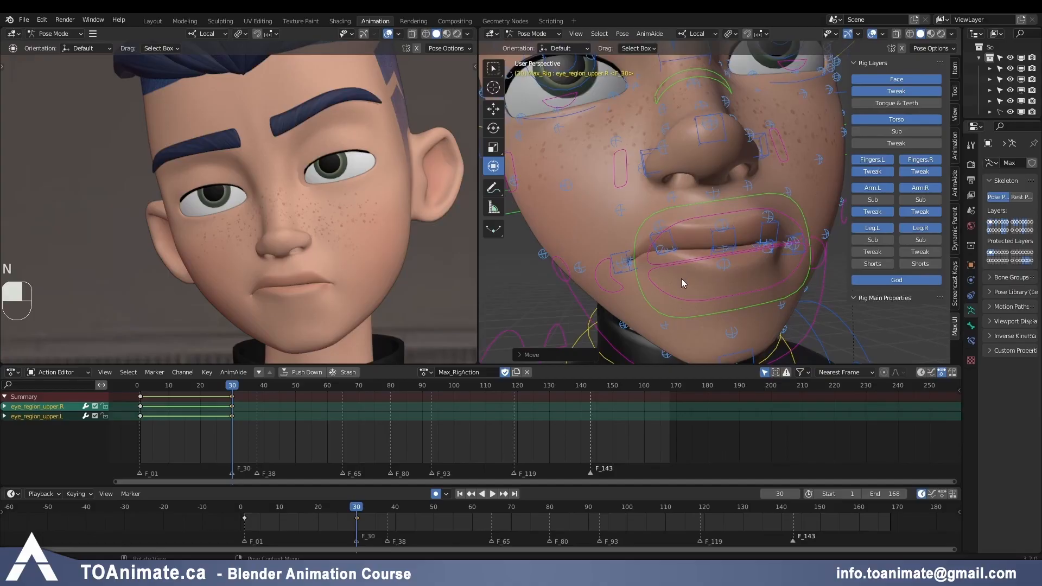
pyautogui.click(675, 262)
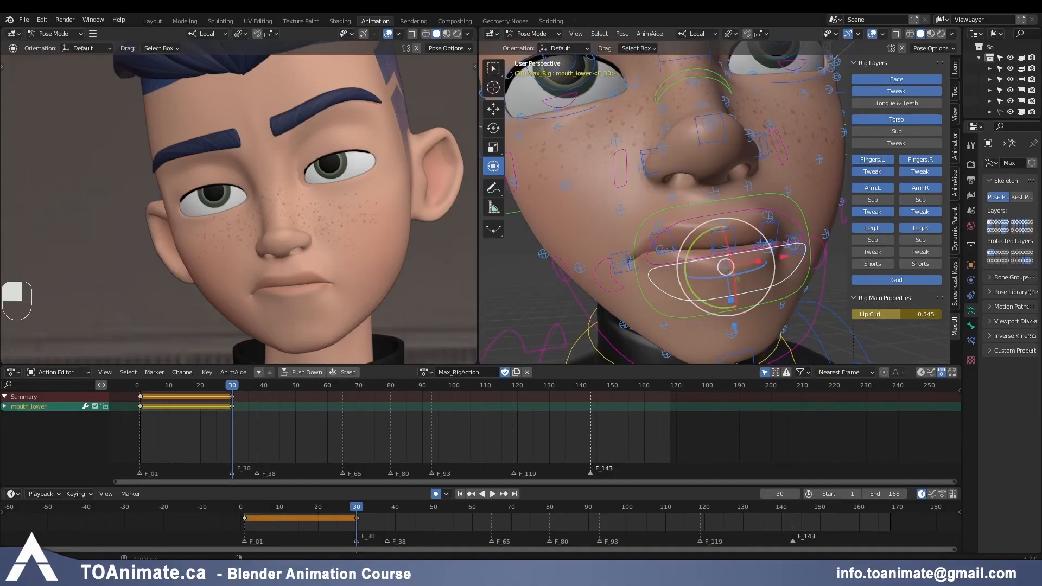
pyautogui.click(687, 220)
pyautogui.click(682, 275)
pyautogui.scroll(3, 694, 266)
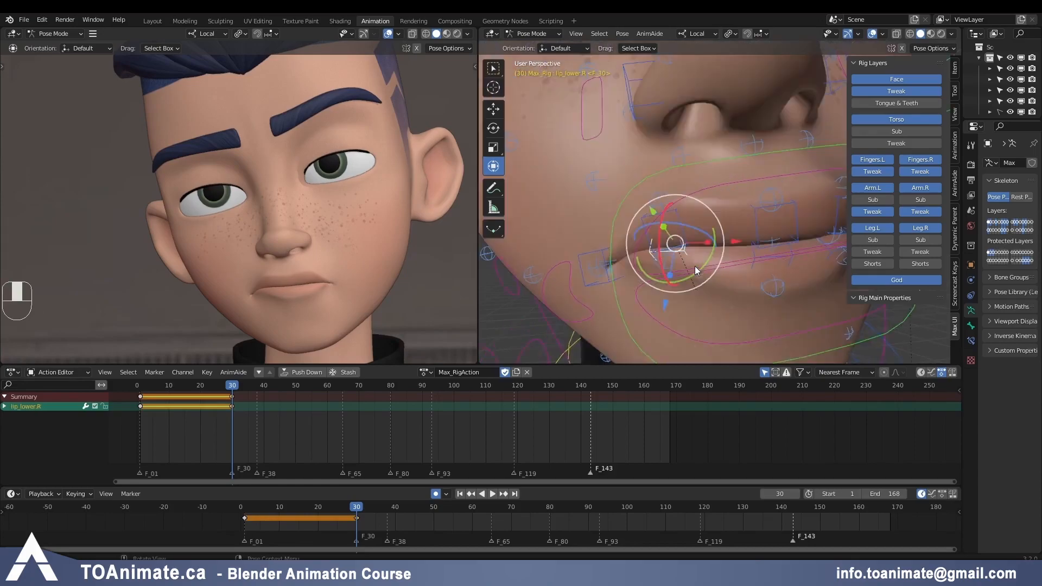
pyautogui.press('g')
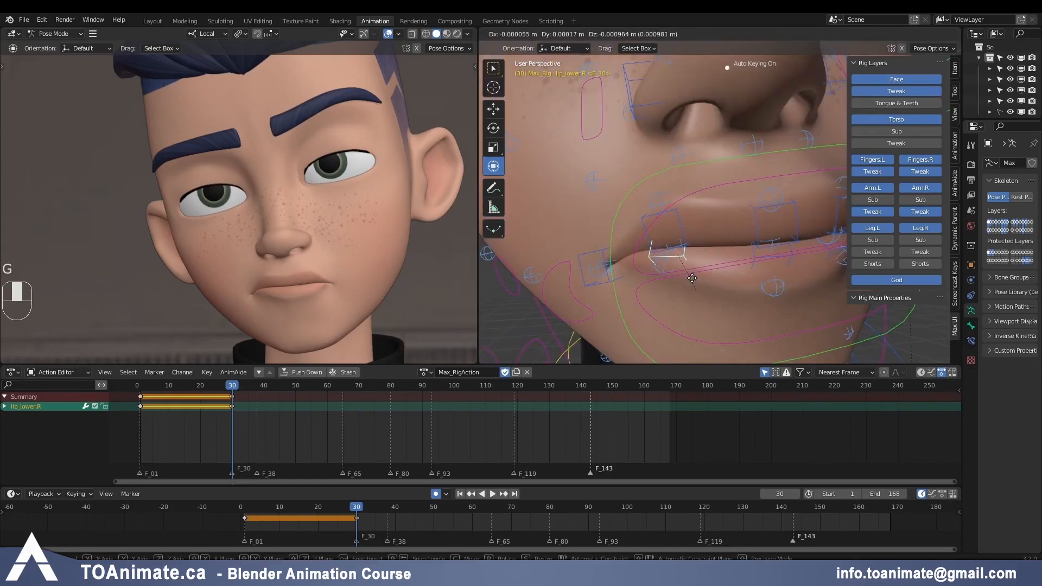
pyautogui.click(692, 279)
# Step: Reshape the right upper eyelid by moving its small tweak controls at frame 30
pyautogui.moveTo(721, 260); pyautogui.dragTo(624, 206, button='middle')
pyautogui.click(575, 187)
pyautogui.press('g')
pyautogui.click(591, 195)
pyautogui.click(649, 190)
pyautogui.click(654, 195)
pyautogui.click(653, 188)
pyautogui.moveTo(651, 223); pyautogui.dragTo(664, 223)
pyautogui.moveTo(664, 223); pyautogui.dragTo(696, 223, button='middle')
pyautogui.click(696, 223)
pyautogui.click(698, 222)
pyautogui.moveTo(745, 223); pyautogui.dragTo(739, 225)
pyautogui.moveTo(739, 225); pyautogui.dragTo(721, 229, button='middle')
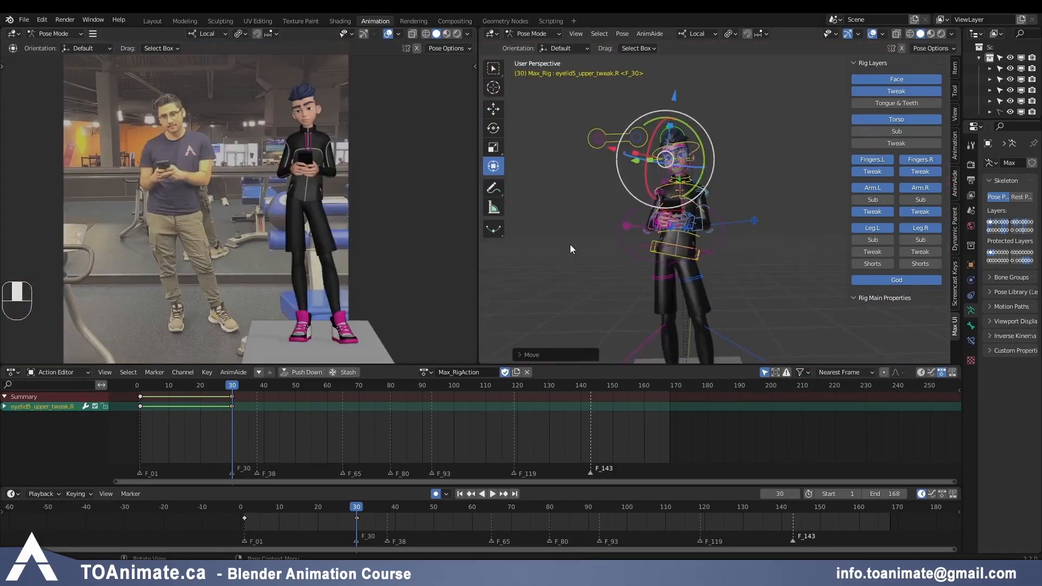
# Step: Hide the viewport overlays and gizmos, and compare the full-body poses at frames 1 and 30 against the reference footage
pyautogui.press('Down')
pyautogui.press('Up')
pyautogui.press('Down')
pyautogui.press('Up')
pyautogui.moveTo(571, 242)
pyautogui.keyDown('shift'); pyautogui.mouseDown(button='middle')
pyautogui.moveTo(585, 174)
pyautogui.moveTo(604, 207)
pyautogui.moveTo(591, 213)
pyautogui.moveTo(608, 226)
pyautogui.moveTo(597, 239)
pyautogui.moveTo(550, 233)
pyautogui.moveTo(575, 237)
pyautogui.mouseUp(button='middle'); pyautogui.keyUp('shift')
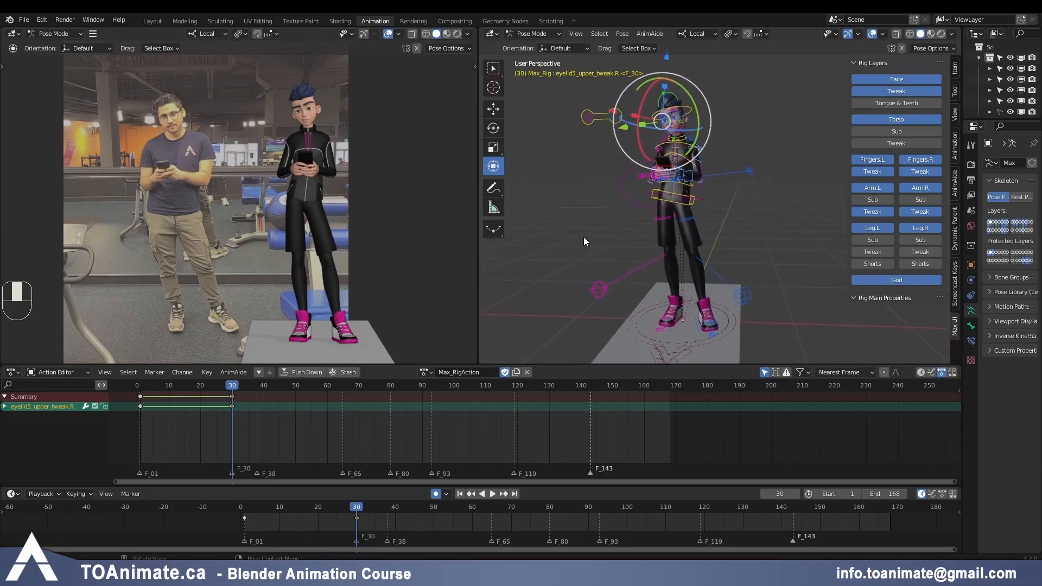
pyautogui.hotkey('ctrl', '`')
pyautogui.hotkey('shift', 'alt', 'z')
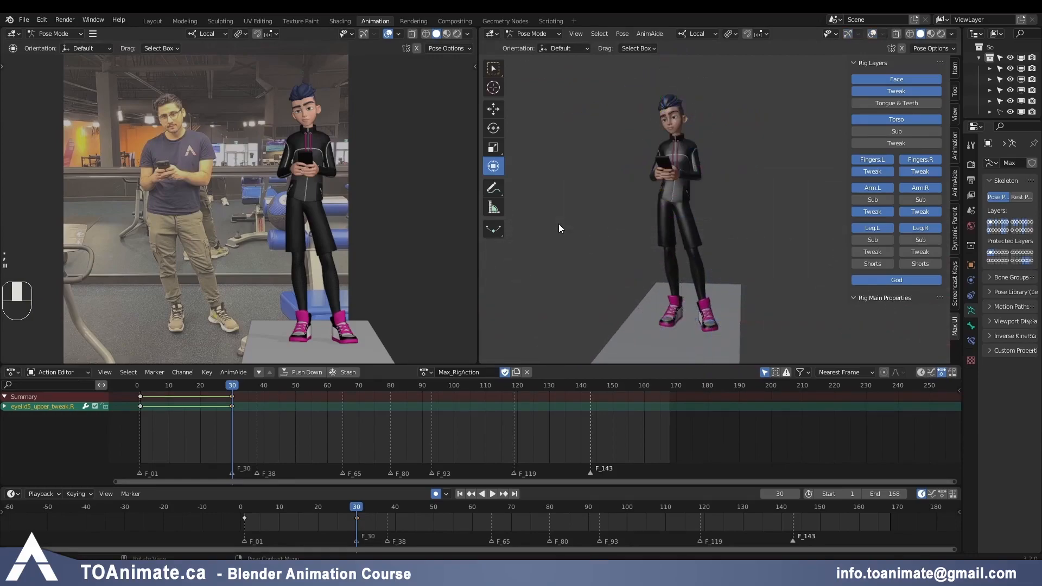
pyautogui.press('Down')
pyautogui.press('Up')
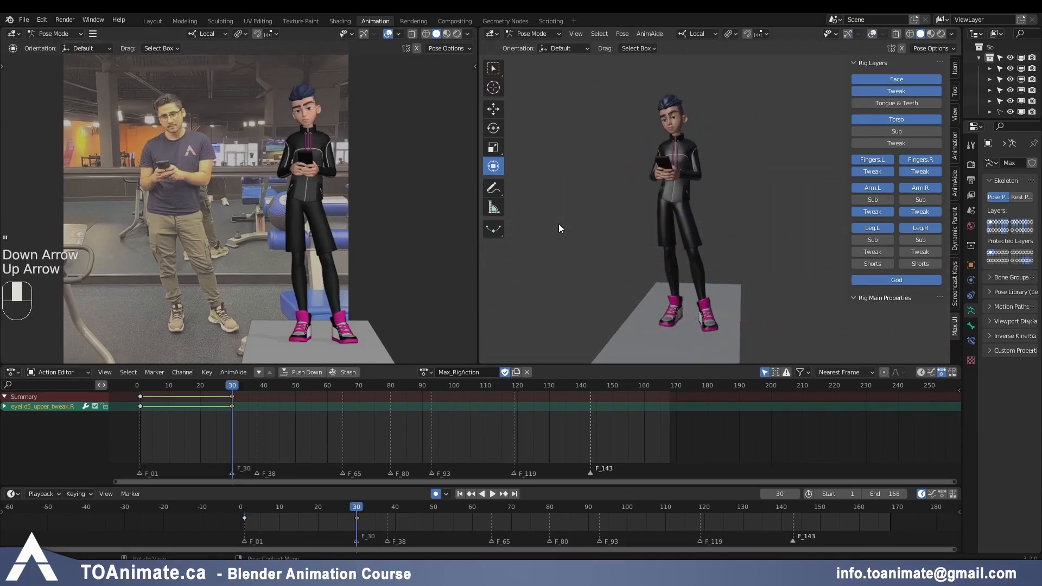
pyautogui.press('Down')
pyautogui.press('Up')
pyautogui.press('Down')
pyautogui.press('Up')
pyautogui.press('Down')
pyautogui.press('Up')
pyautogui.press('Down')
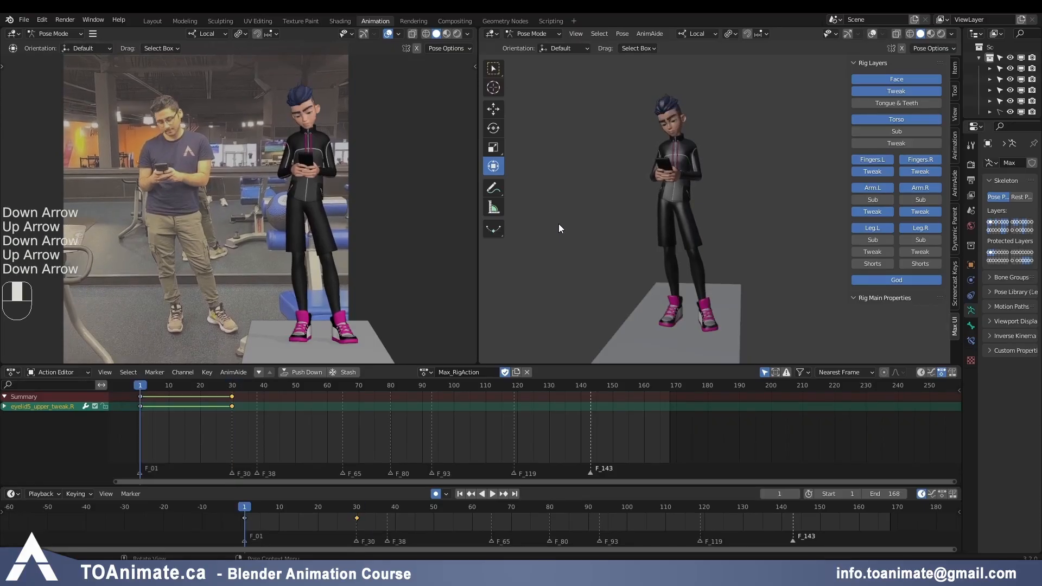
pyautogui.press('Up')
pyautogui.press('Down')
pyautogui.press('Up')
pyautogui.press('Down')
pyautogui.press('Up')
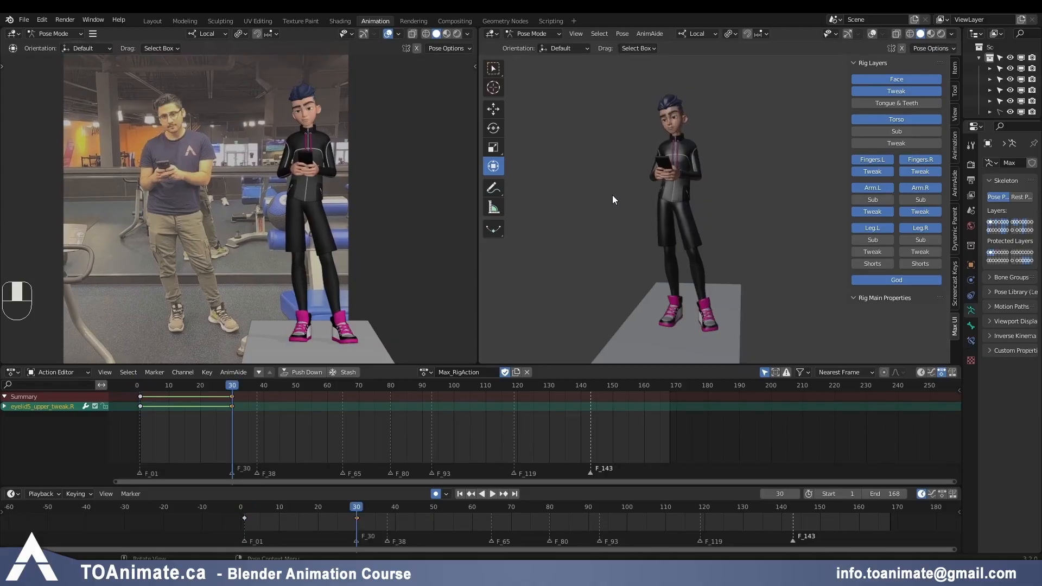
# Step: Restore the overlays and gizmos, and raise the head control's X Euler Rotation curve to about 6° at frame 30
pyautogui.press("'")
pyautogui.press(';')
pyautogui.click(688, 105)
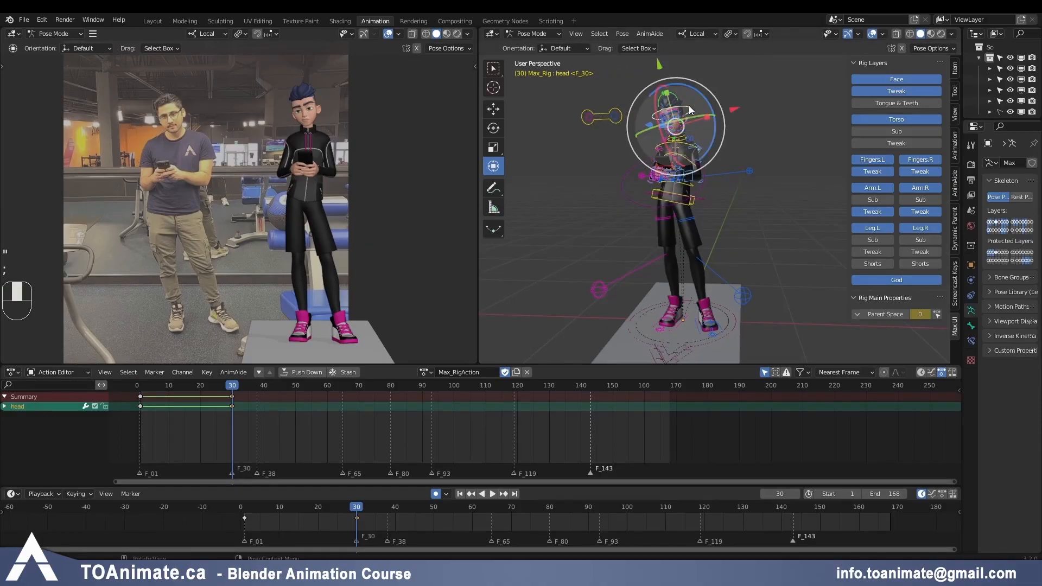
pyautogui.hotkey('ctrl', 'Tab')
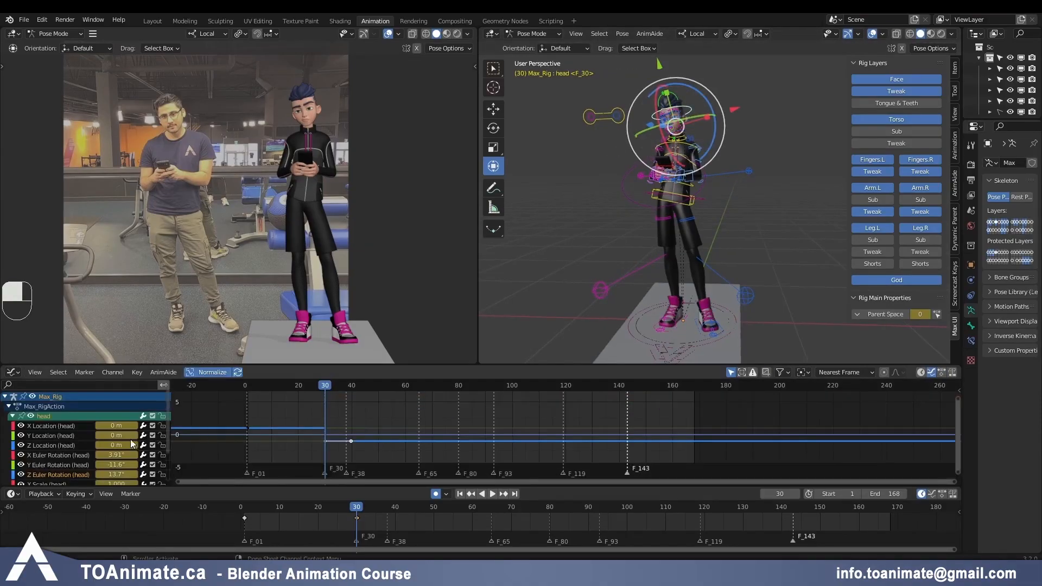
pyautogui.click(54, 455)
pyautogui.scroll(1, 343, 448)
pyautogui.press('g')
pyautogui.press('y')
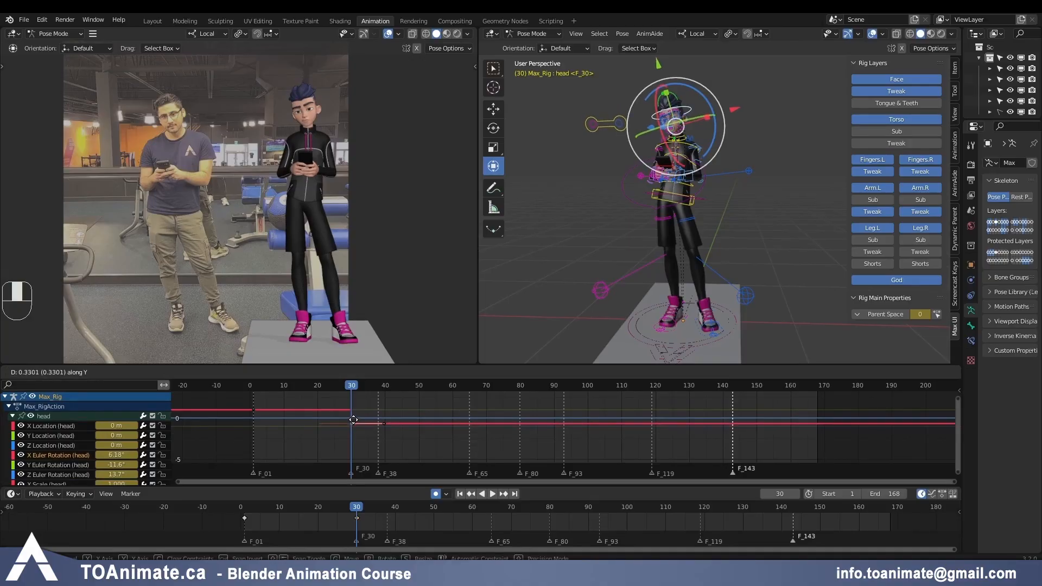
pyautogui.click(354, 421)
# Step: Adjust the eyes look-at control's Z Location curve and shift the control sideways to an X location of about -0.03 m at frame 30
pyautogui.click(602, 129)
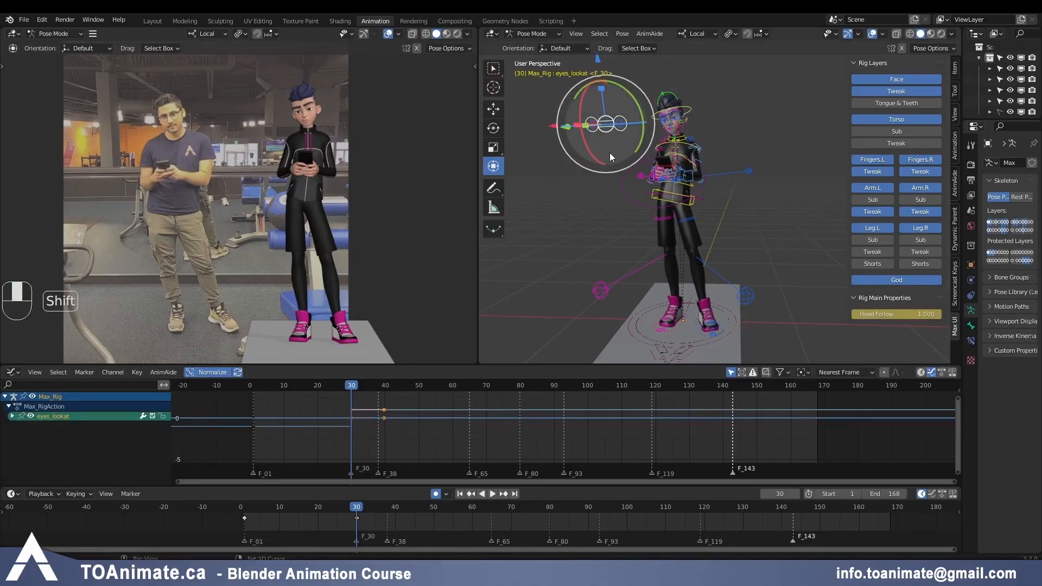
pyautogui.keyDown('shift'); pyautogui.moveTo(611, 104); pyautogui.dragTo(615, 133, button='middle'); pyautogui.keyUp('shift')
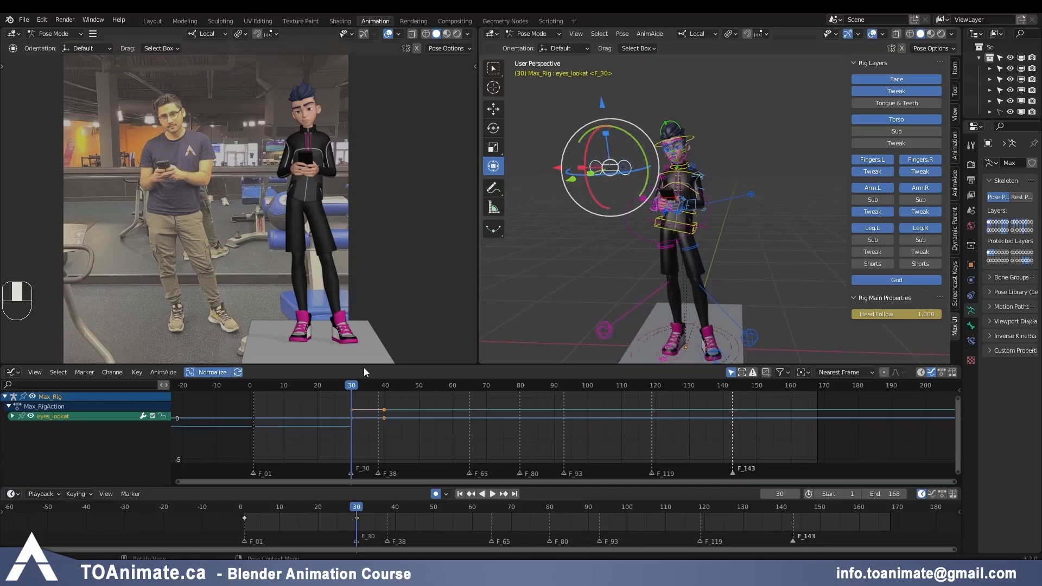
pyautogui.click(12, 416)
pyautogui.click(46, 446)
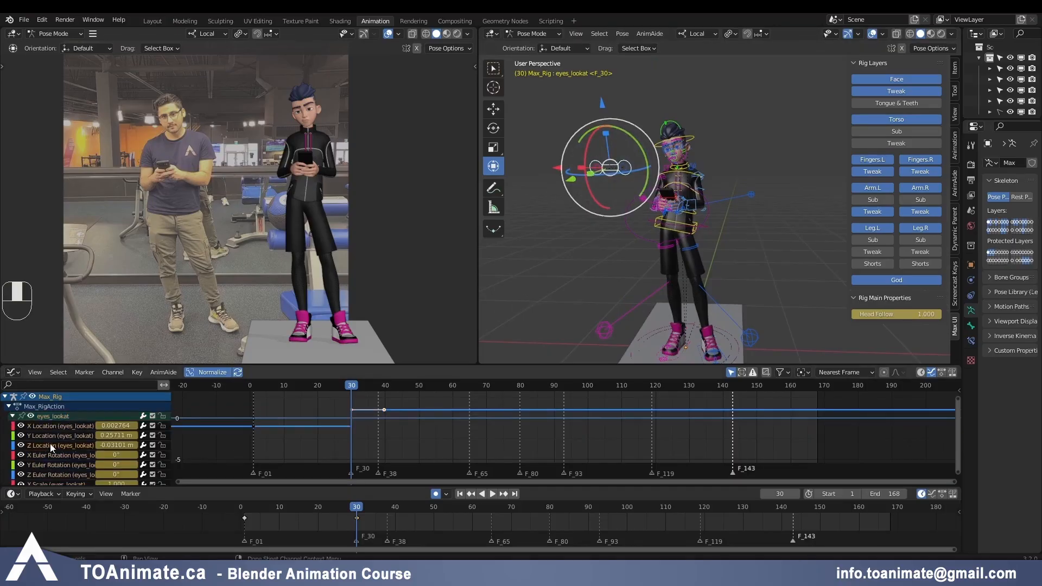
pyautogui.press('g')
pyautogui.click(354, 419)
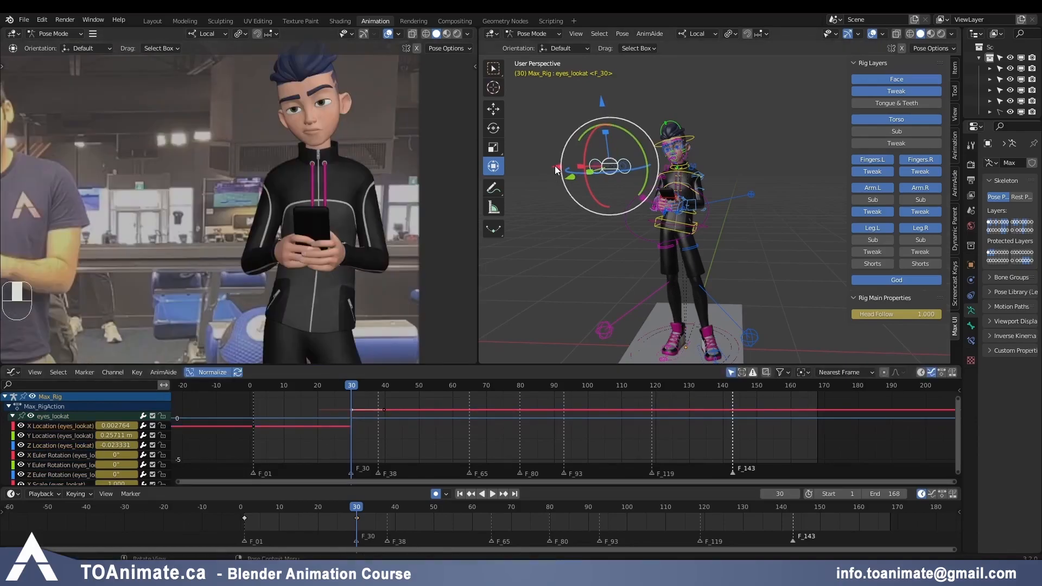
pyautogui.moveTo(557, 166); pyautogui.dragTo(562, 168)
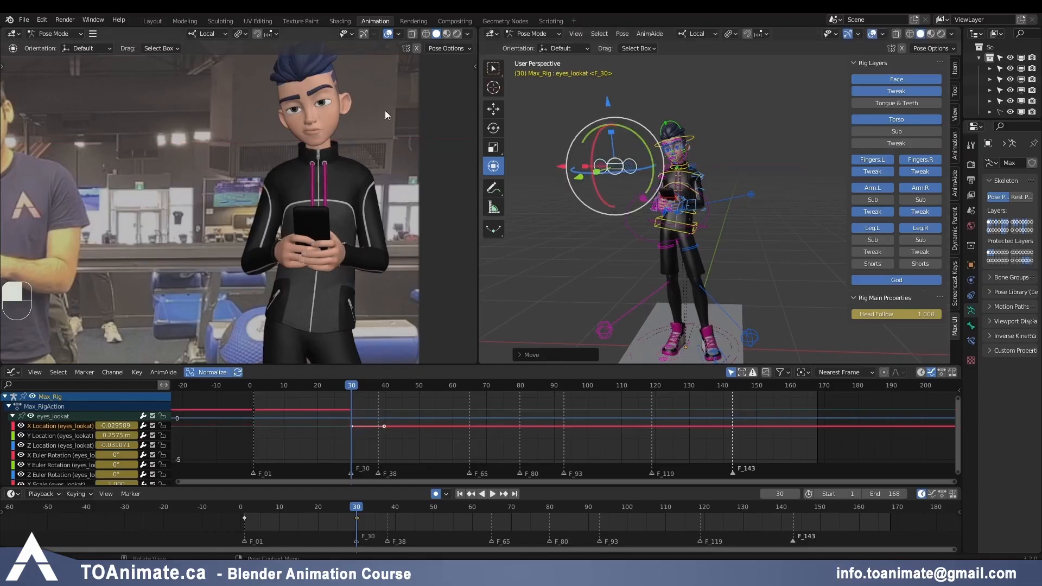
# Step: Compare the full-body poses at frames 1 and 30 with the reference footage
pyautogui.scroll(-6, 405, 220)
pyautogui.keyDown('shift'); pyautogui.moveTo(402, 272); pyautogui.dragTo(349, 236, button='middle'); pyautogui.keyUp('shift')
pyautogui.press('Down')
pyautogui.press('Up')
pyautogui.press('Down')
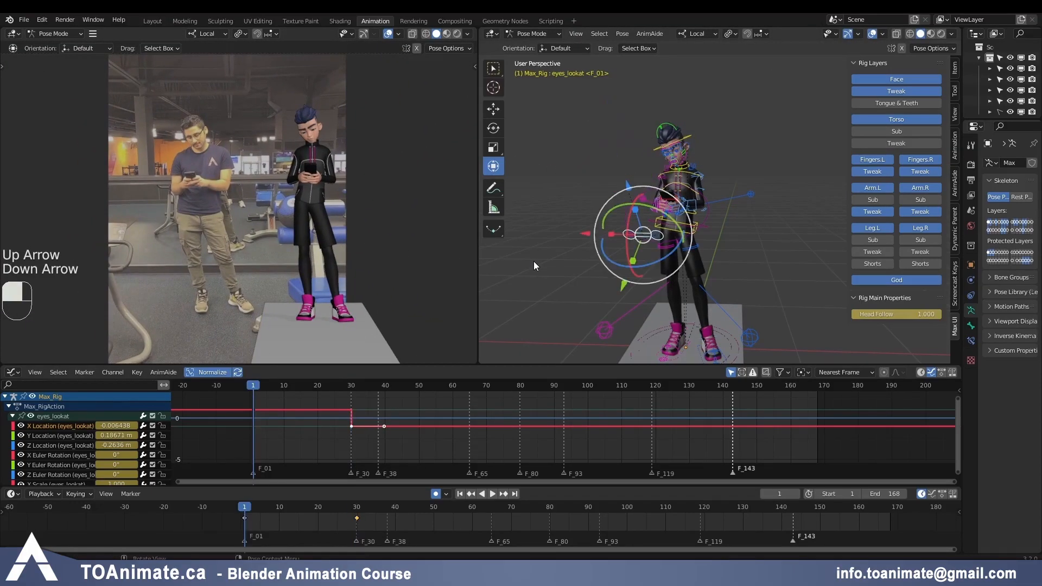
pyautogui.press('Up')
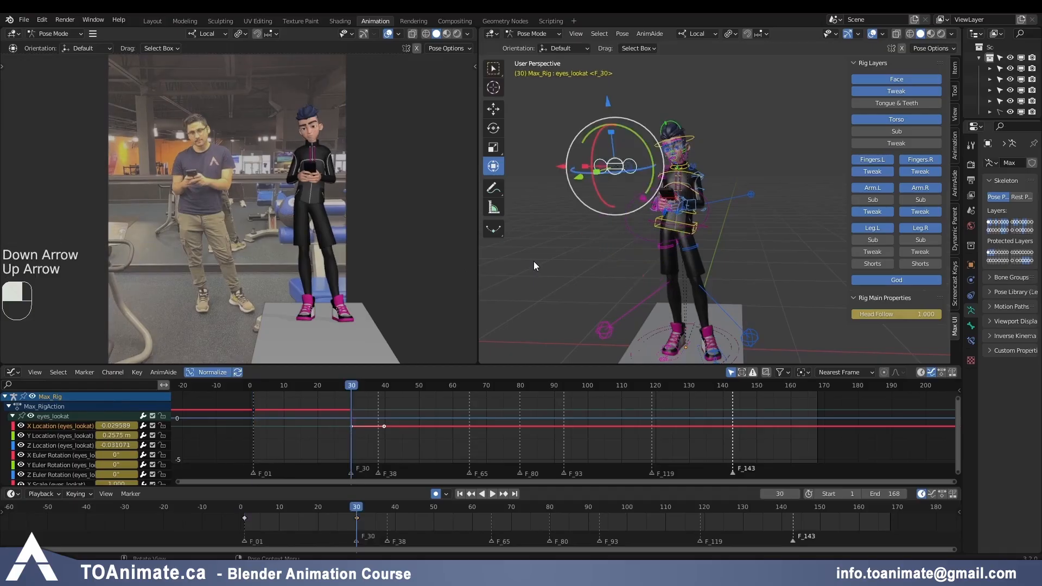
# Step: Insert keyframes on all of the rig's visible controls at frame 38
pyautogui.click(388, 510)
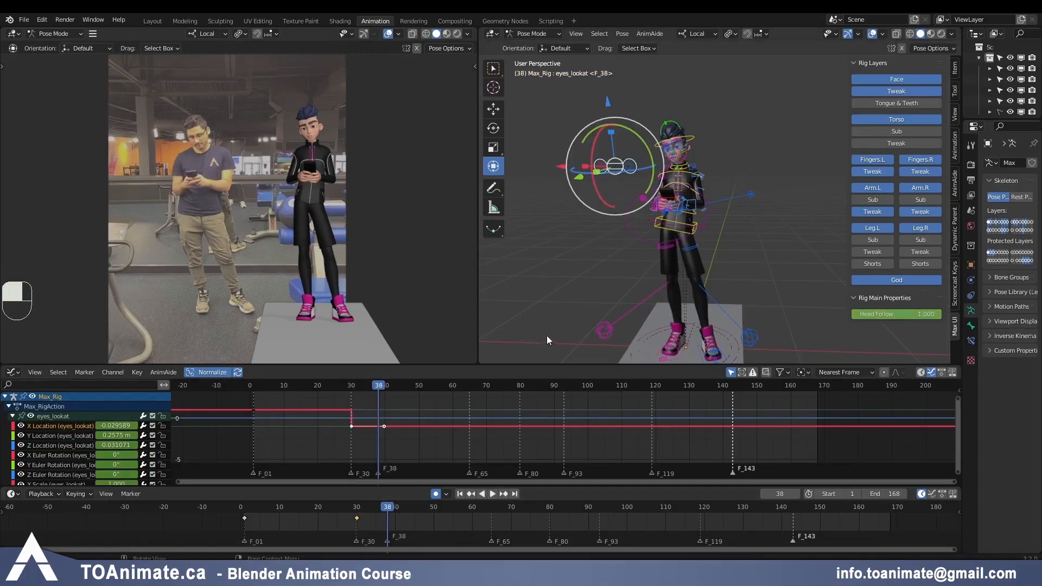
pyautogui.press('a')
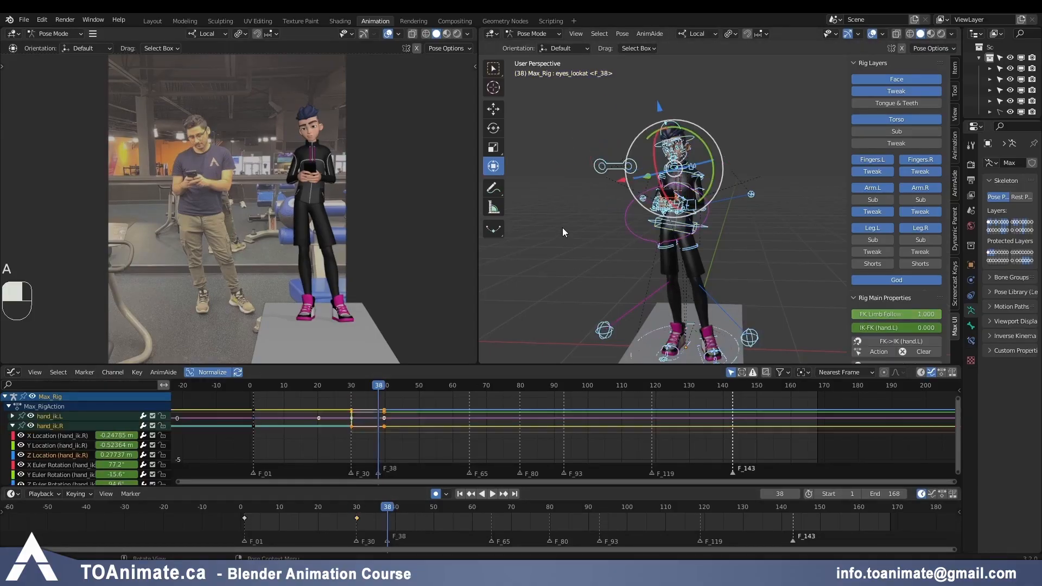
pyautogui.press('i')
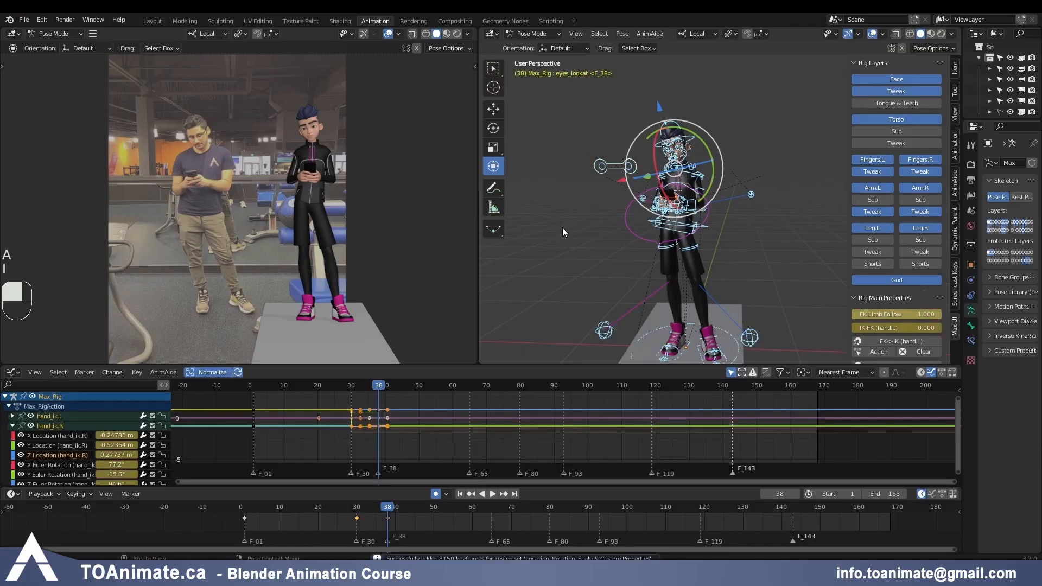
# Step: Examine the character beside the reference actor by flipping repeatedly between the keyed poses at frames 38, 30 and 1
pyautogui.scroll(1, 365, 270)
pyautogui.keyDown('shift'); pyautogui.moveTo(349, 265); pyautogui.dragTo(324, 260, button='middle'); pyautogui.keyUp('shift')
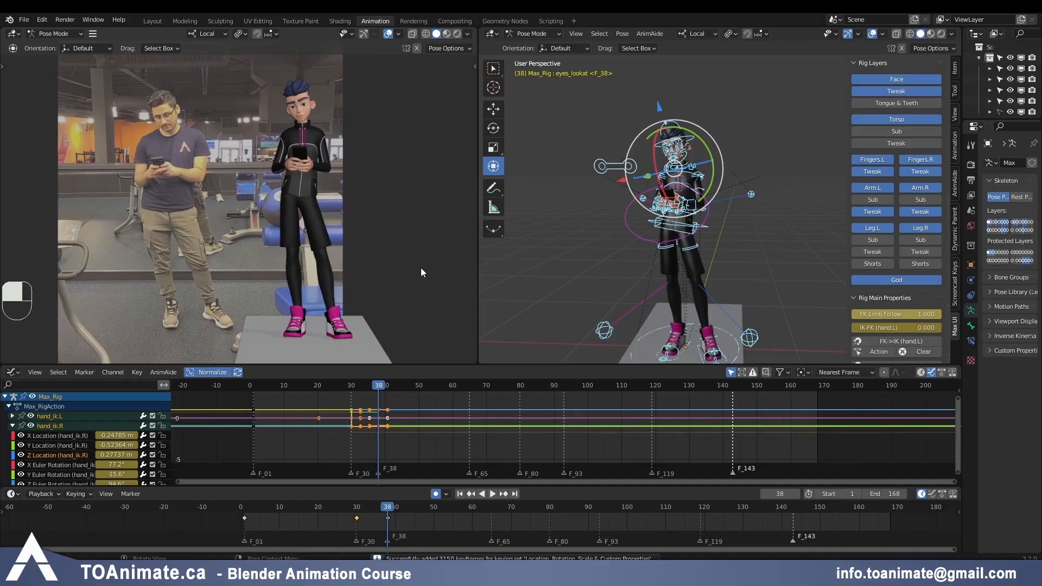
pyautogui.press('Down')
pyautogui.press('Up')
pyautogui.press('Down')
pyautogui.press('Up')
pyautogui.press('Down')
pyautogui.press('Up')
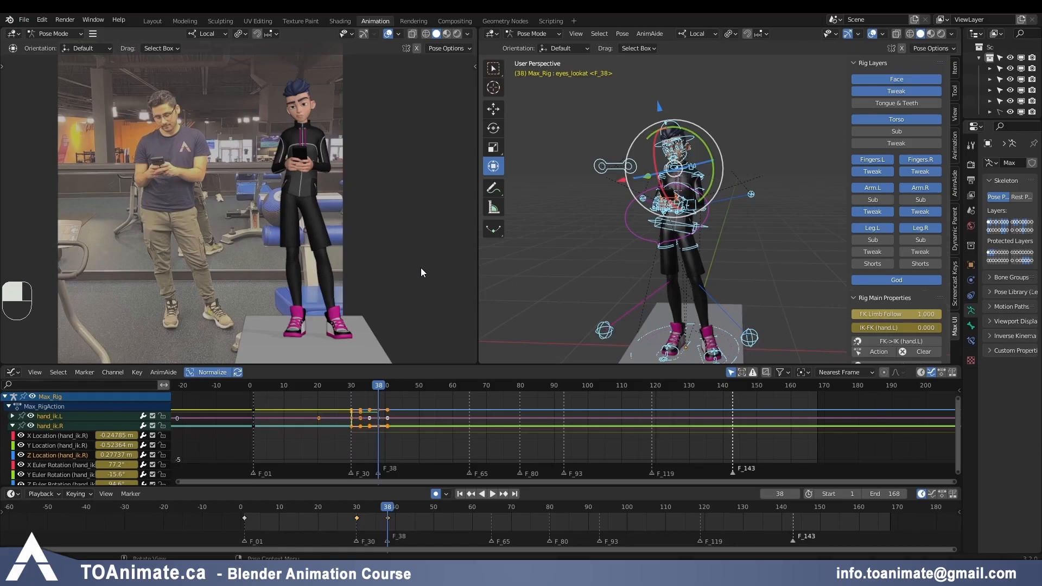
pyautogui.press('Down')
pyautogui.press('Down')
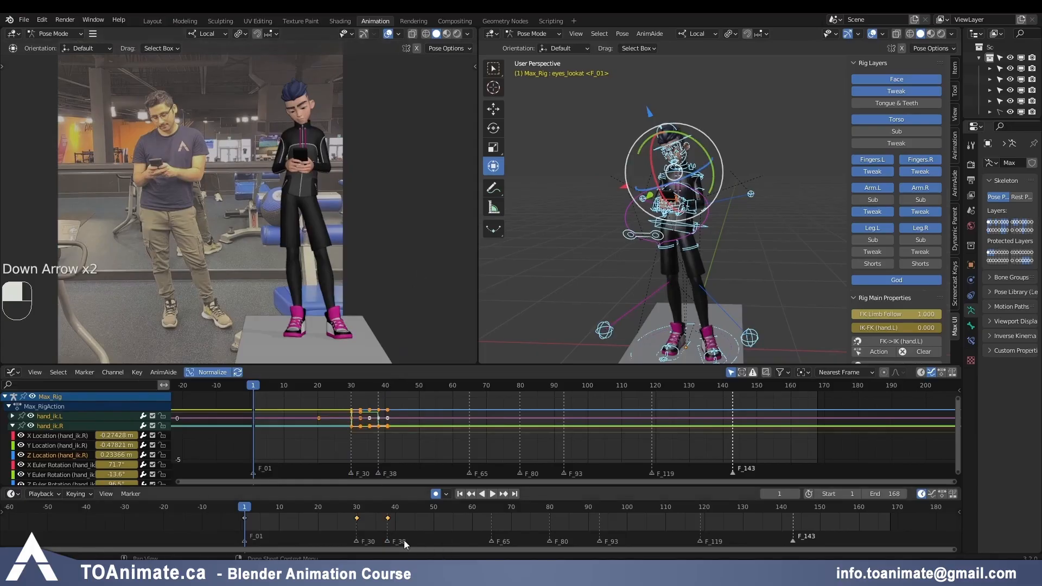
# Step: Compare frame 38 of the reference footage with frame 1, and with frame 30, to judge how the pose changes
pyautogui.click(388, 509)
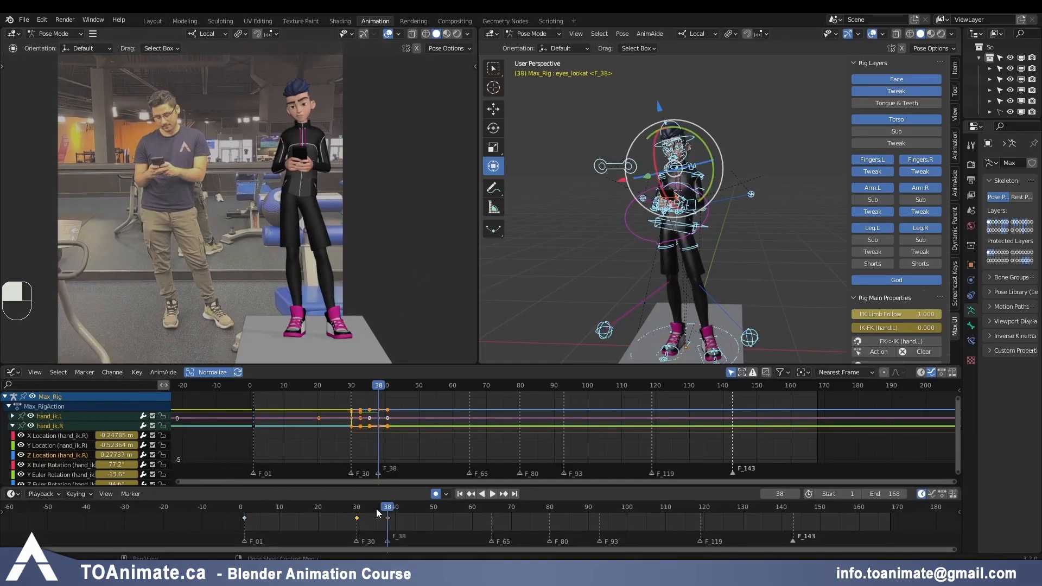
pyautogui.click(244, 505)
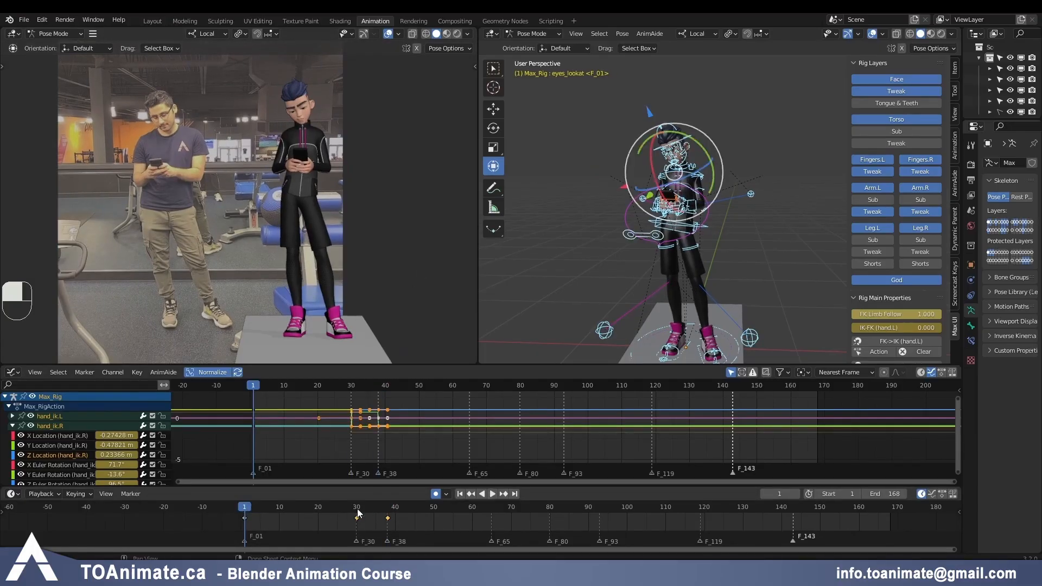
pyautogui.click(388, 510)
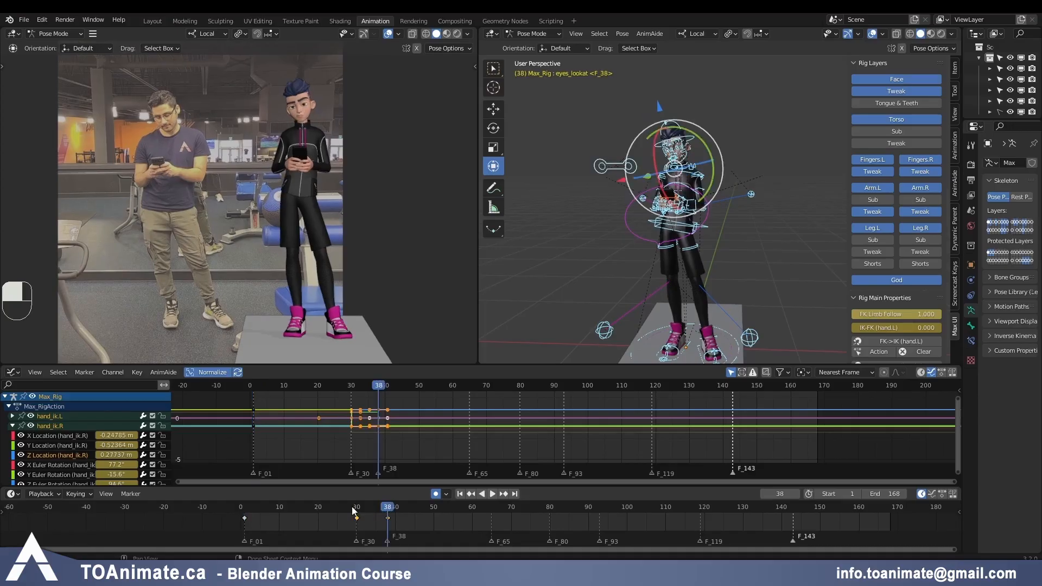
pyautogui.click(244, 508)
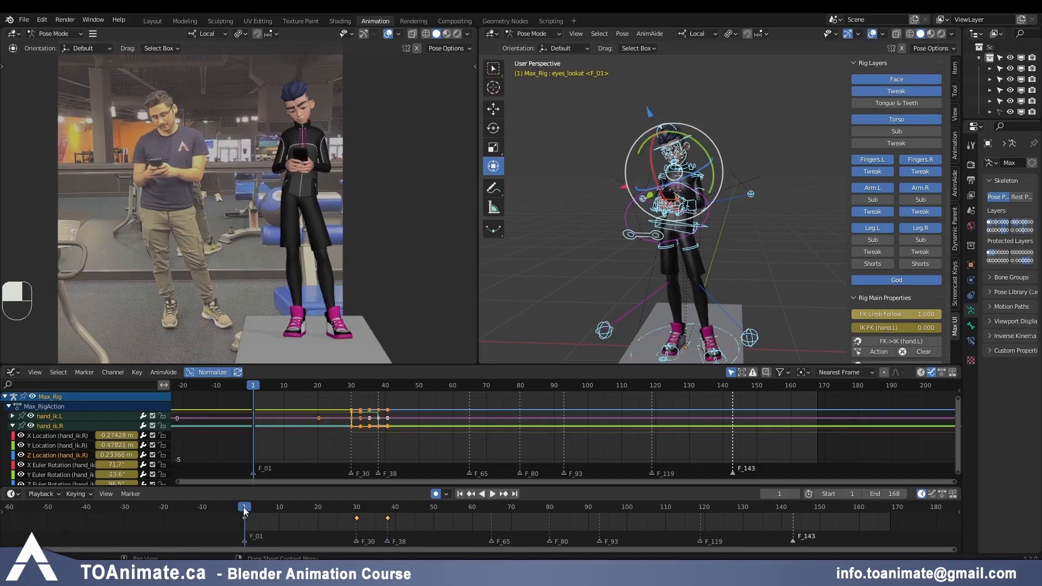
pyautogui.click(389, 510)
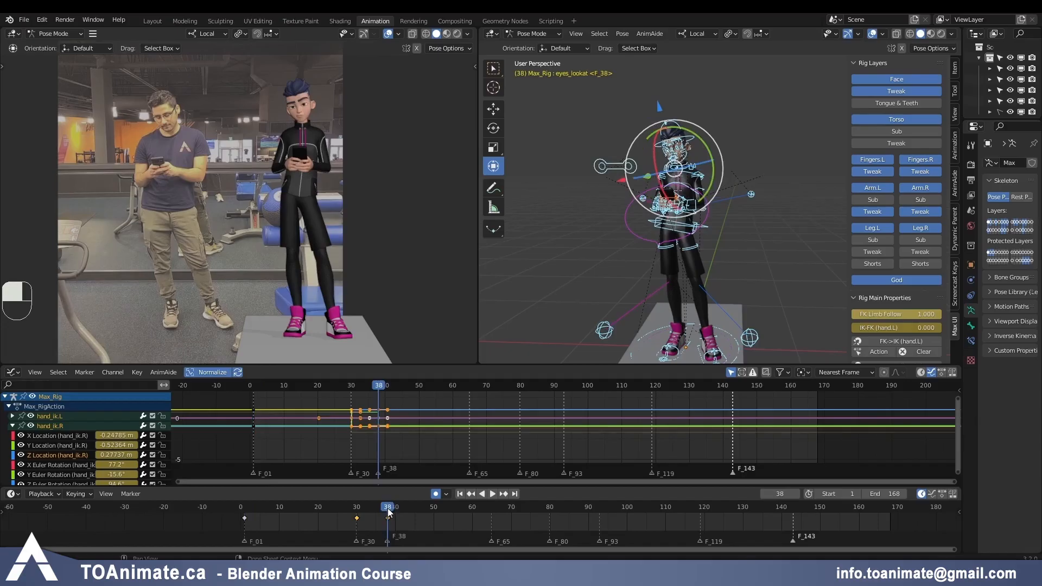
pyautogui.click(244, 509)
pyautogui.click(388, 510)
pyautogui.click(357, 510)
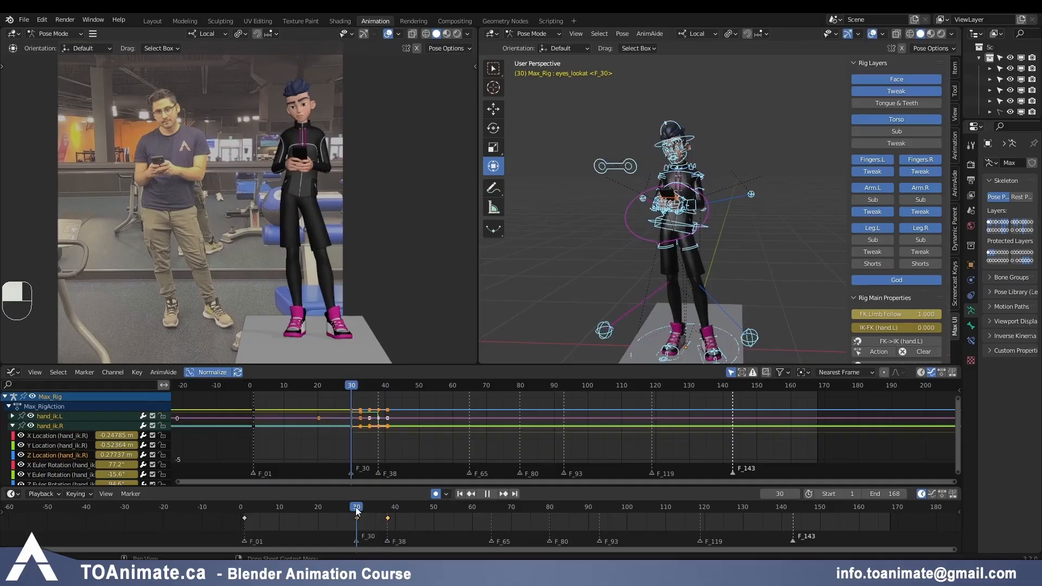
pyautogui.click(389, 508)
pyautogui.click(356, 509)
pyautogui.click(389, 508)
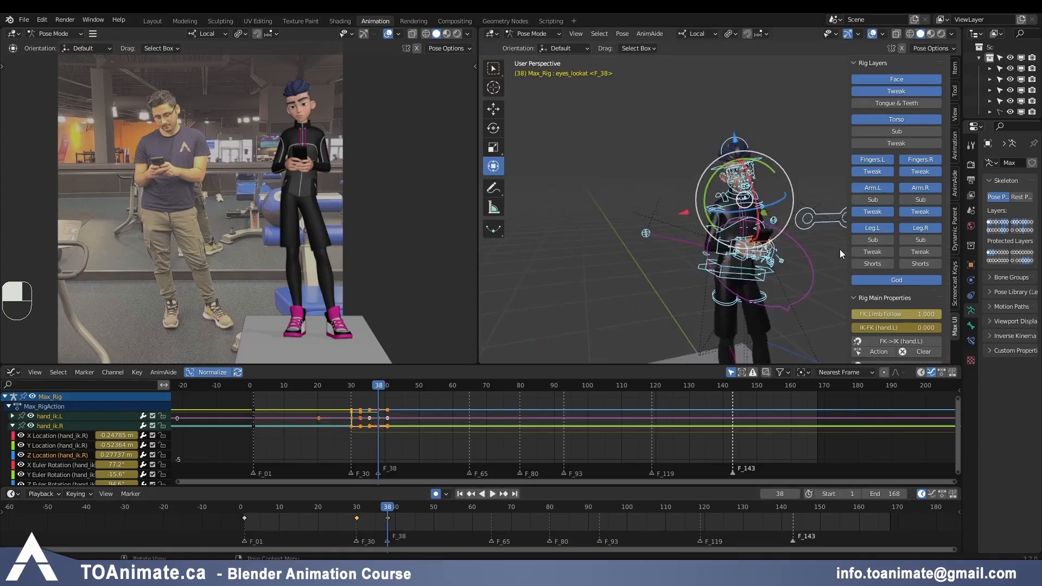
# Step: Copy the frame 1 keyframes of the eyes look-at, head, neck and facial controls to frame 38
pyautogui.click(790, 201)
pyautogui.moveTo(790, 178); pyautogui.dragTo(848, 225)
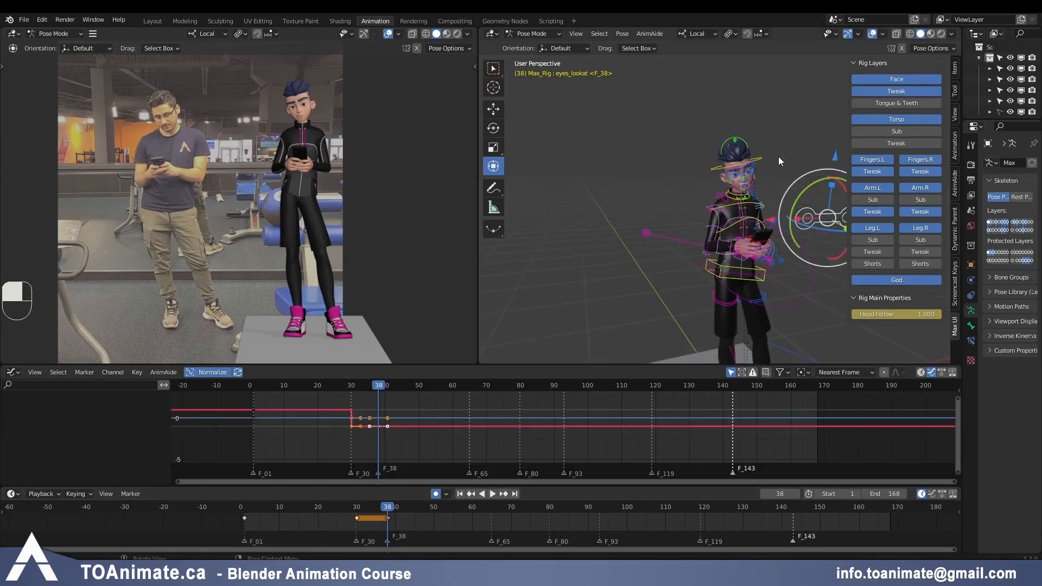
pyautogui.scroll(6, 778, 157)
pyautogui.moveTo(778, 160)
pyautogui.keyDown('shift'); pyautogui.mouseDown(button='middle')
pyautogui.moveTo(753, 221)
pyautogui.moveTo(767, 165)
pyautogui.mouseUp(button='middle'); pyautogui.keyUp('shift')
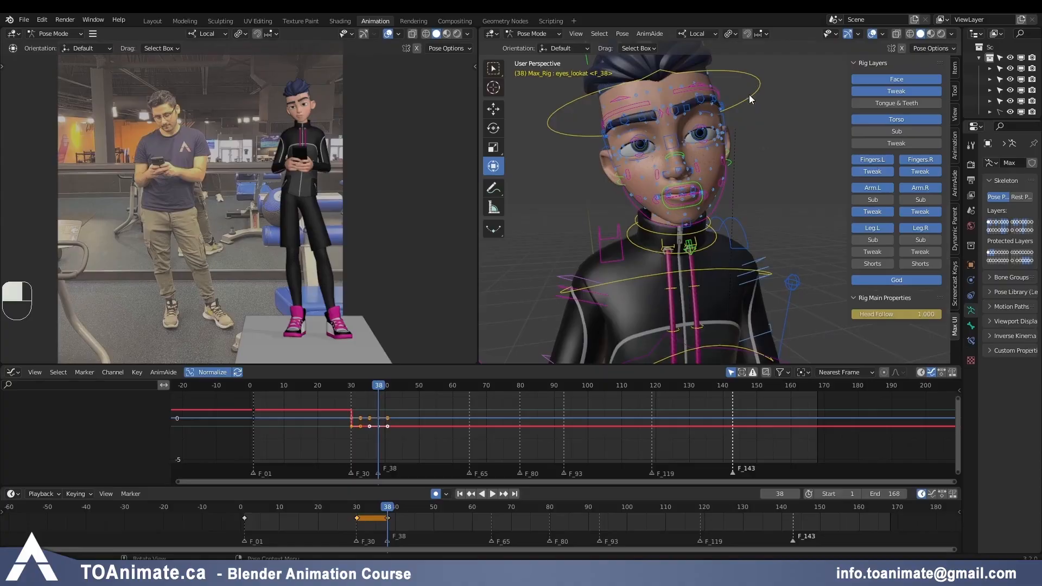
pyautogui.press('shift')
pyautogui.keyDown('shift'); pyautogui.click(744, 100); pyautogui.keyUp('shift')
pyautogui.scroll(-2, 730, 117)
pyautogui.moveTo(741, 55)
pyautogui.keyDown('shift'); pyautogui.mouseDown()
pyautogui.moveTo(698, 144)
pyautogui.moveTo(632, 211)
pyautogui.mouseUp(); pyautogui.keyUp('shift')
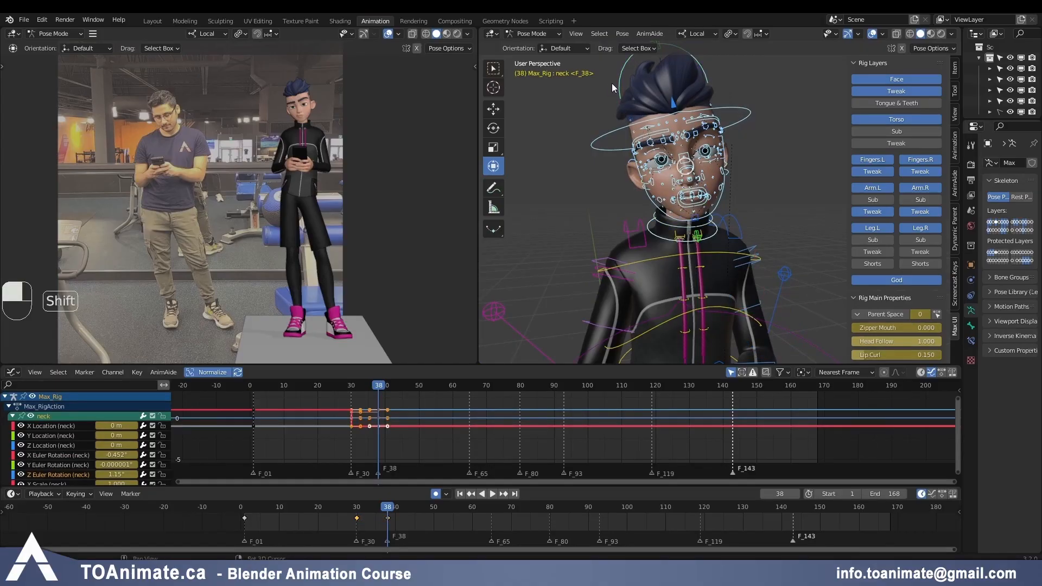
pyautogui.scroll(2, 649, 68)
pyautogui.click(242, 517)
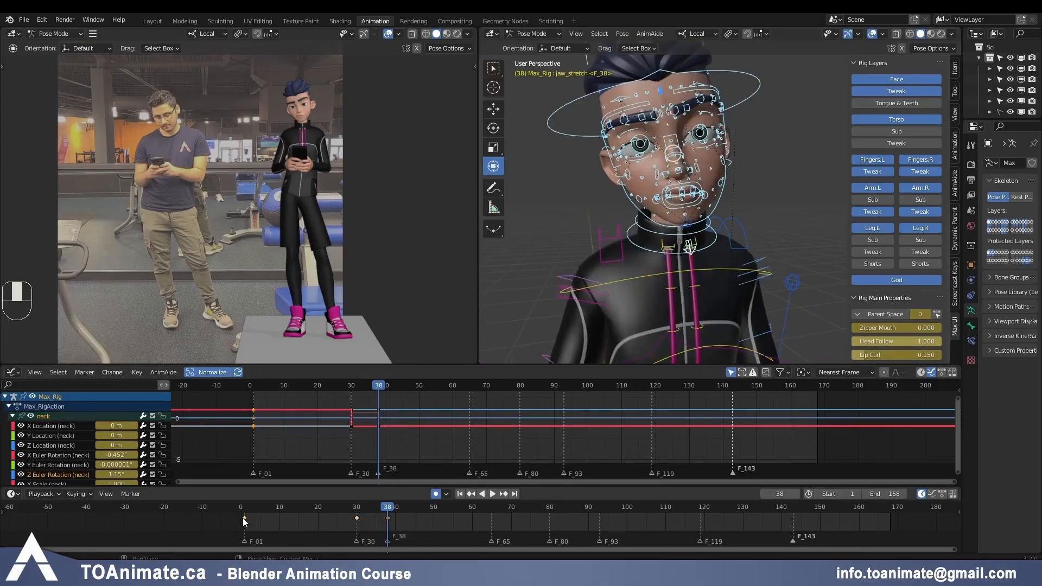
pyautogui.hotkey('ctrl', 'c')
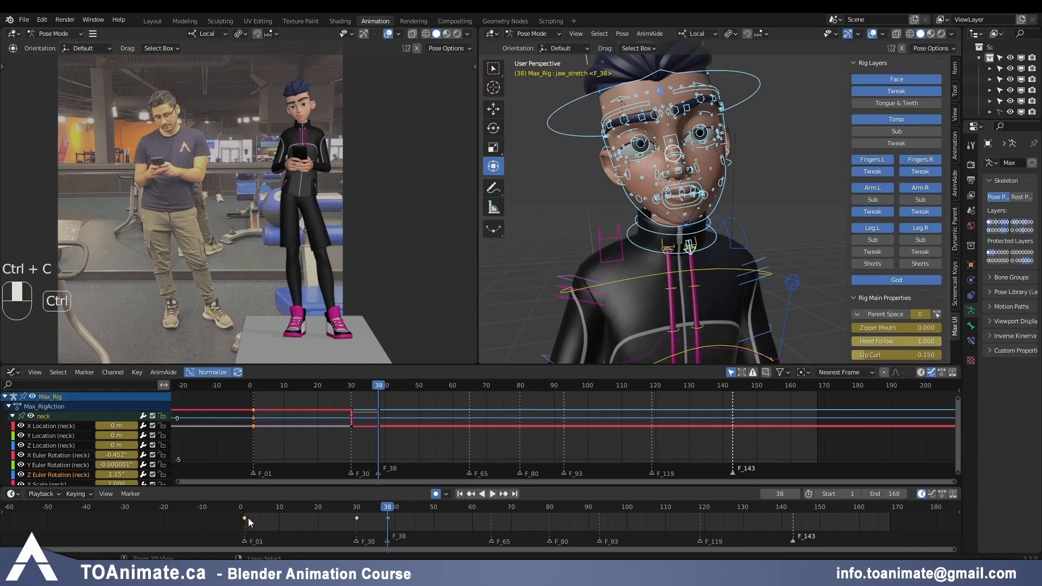
pyautogui.hotkey('ctrl', 'v')
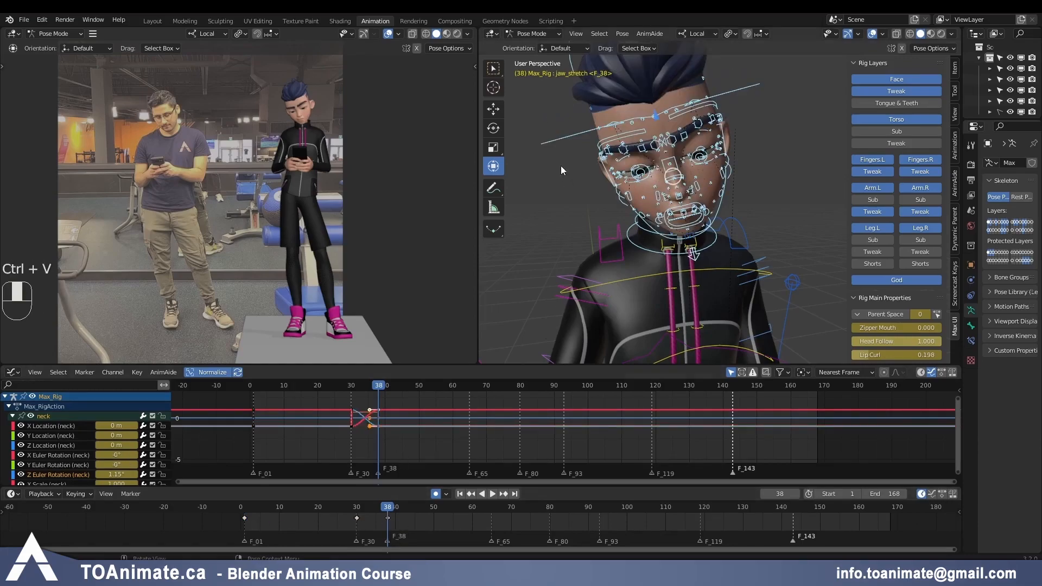
# Step: Rotate the head control at frame 38 to match the reference actor looking down at the phone
pyautogui.click(555, 139)
pyautogui.moveTo(695, 185); pyautogui.dragTo(702, 146)
pyautogui.scroll(3, 700, 194)
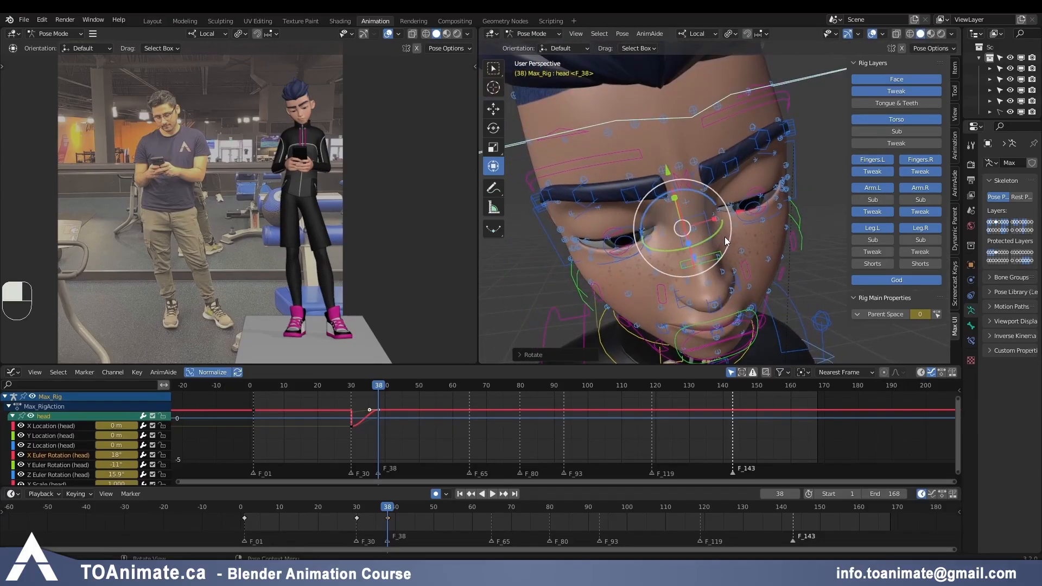
# Step: Adjust the positions of the right and left inner brow master controls at frame 38
pyautogui.click(678, 181)
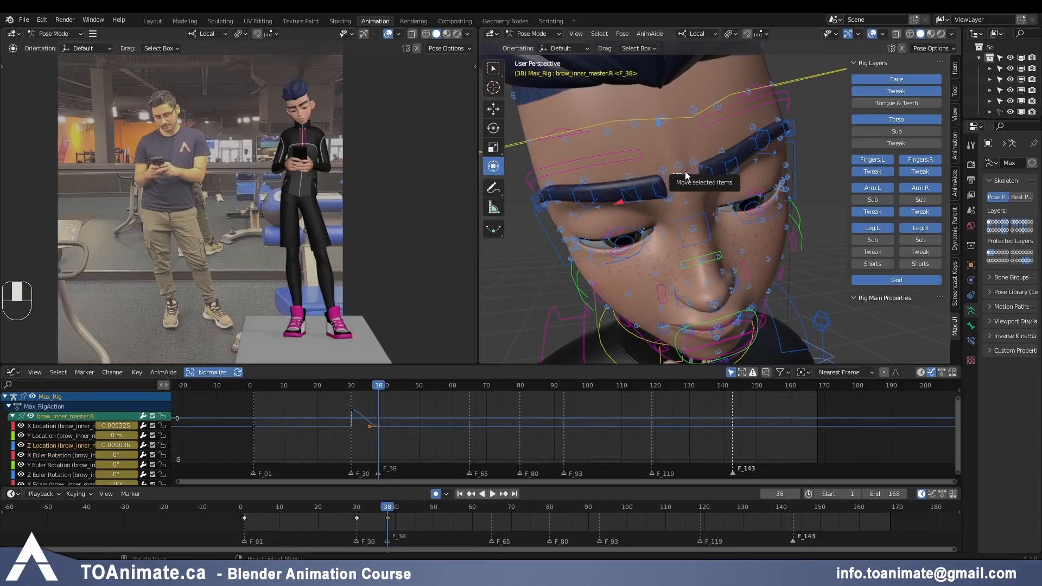
pyautogui.moveTo(695, 191)
pyautogui.mouseDown(button='middle')
pyautogui.moveTo(705, 175)
pyautogui.moveTo(712, 207)
pyautogui.moveTo(705, 194)
pyautogui.mouseUp(button='middle')
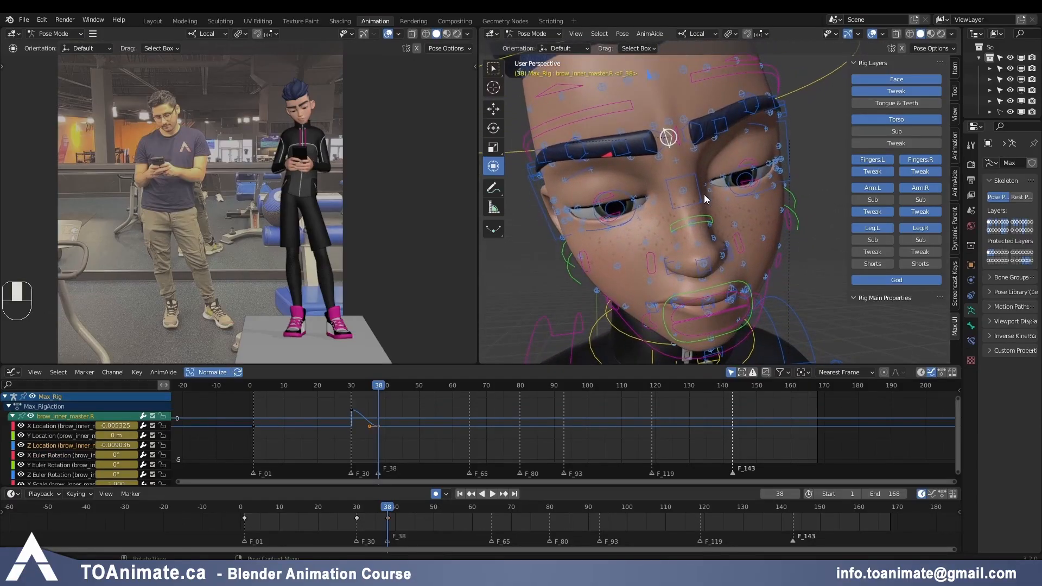
pyautogui.moveTo(614, 155); pyautogui.dragTo(662, 152)
pyautogui.click(676, 143)
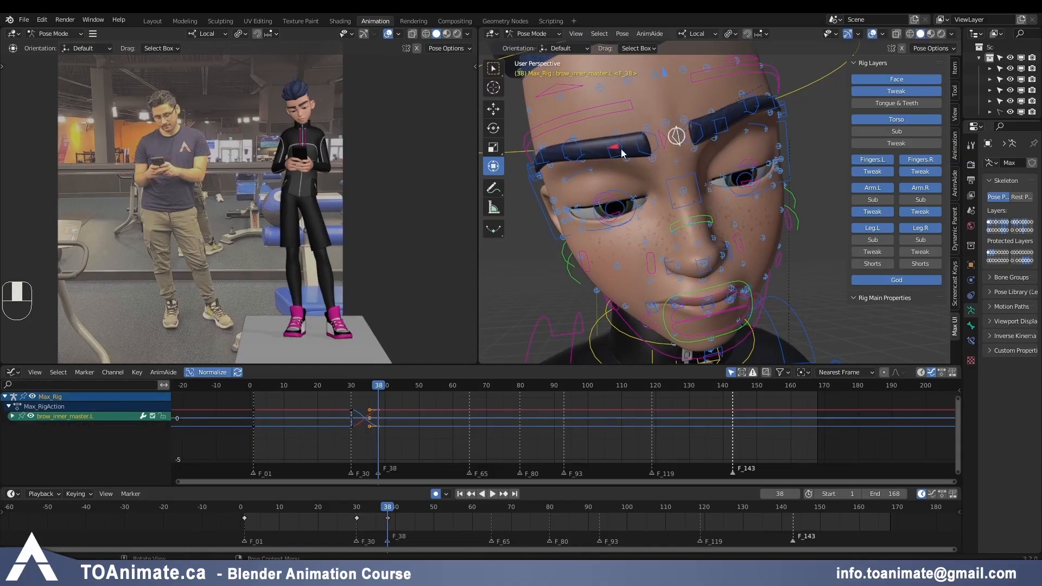
pyautogui.press('g')
pyautogui.moveTo(624, 144); pyautogui.dragTo(625, 145)
# Step: Raise the left mid-eyebrow control slightly and rotate it locally by about 6.6° at frame 38
pyautogui.moveTo(776, 198); pyautogui.dragTo(730, 231, button='middle')
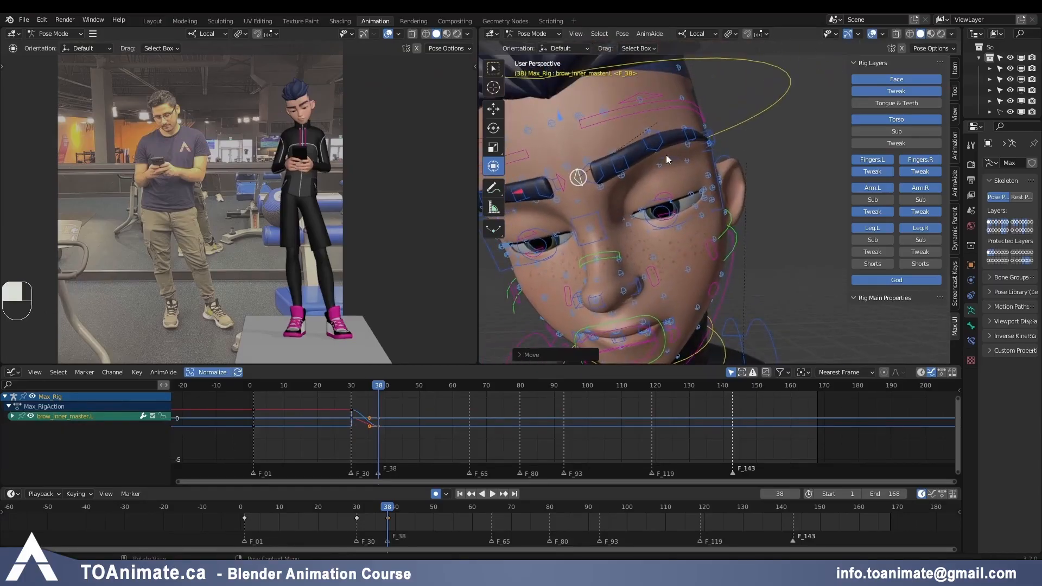
pyautogui.click(663, 143)
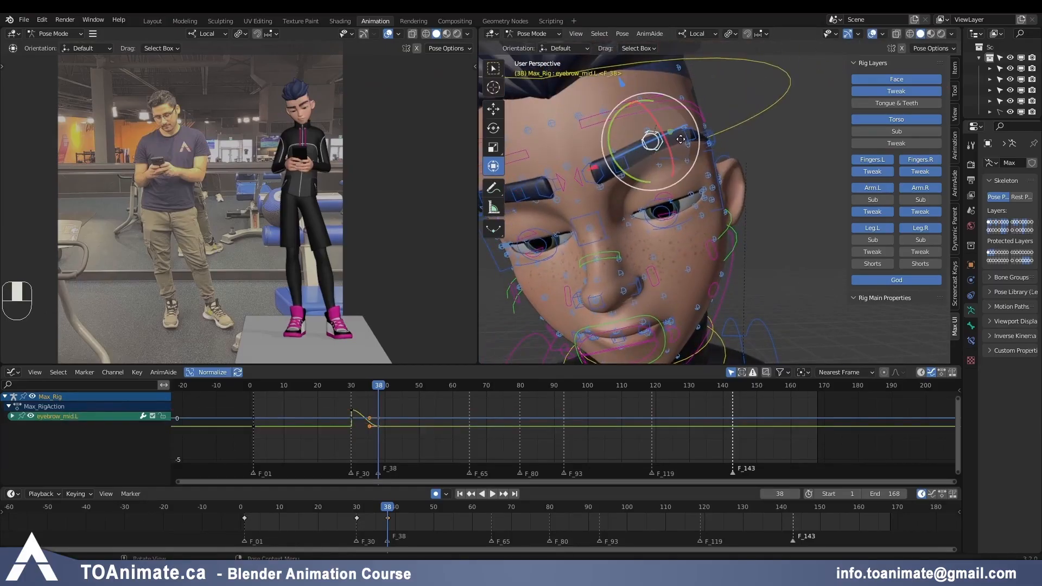
pyautogui.press('g')
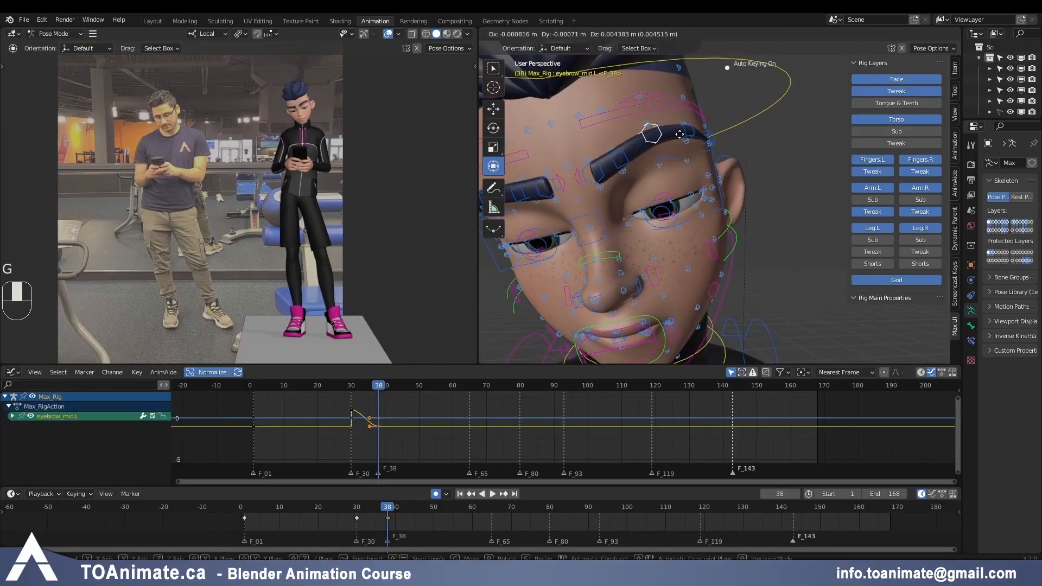
pyautogui.click(679, 139)
pyautogui.press('r')
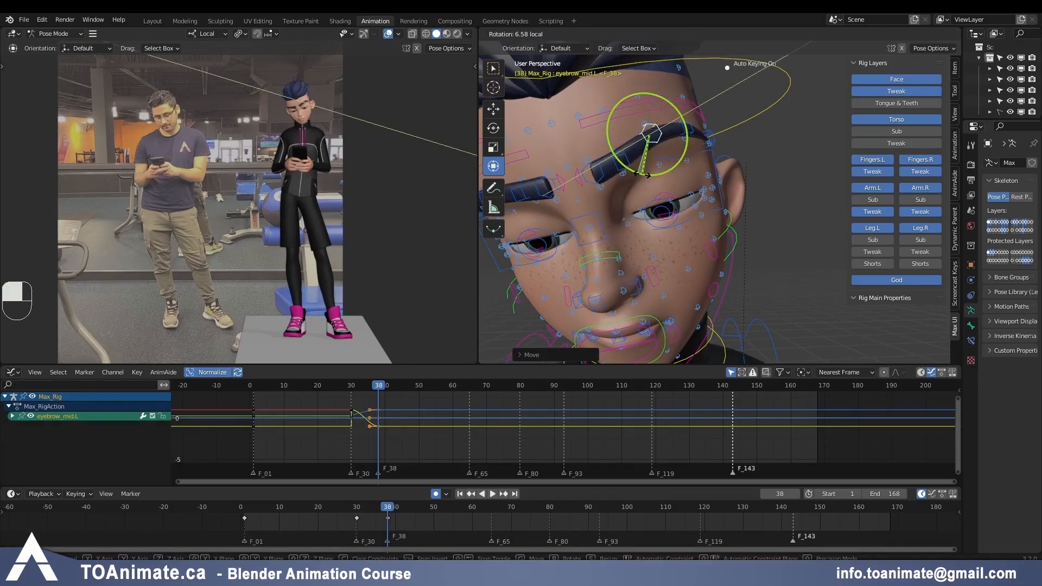
pyautogui.click(643, 175)
pyautogui.press('g')
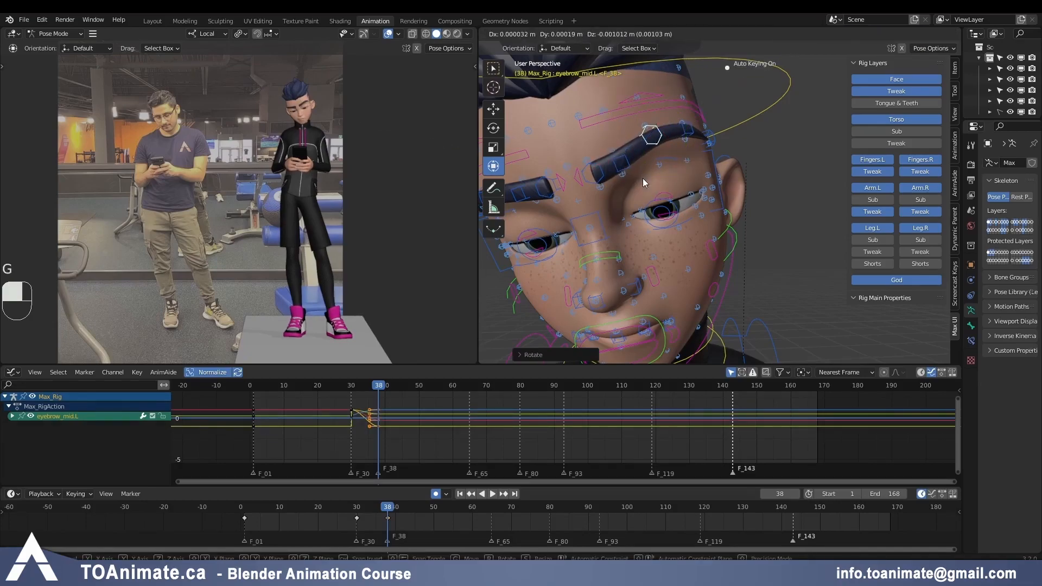
pyautogui.click(642, 179)
# Step: Lower both eyebrow master controls together by about 0.0016 m along their local axis at frame 38
pyautogui.click(592, 123)
pyautogui.keyDown('shift'); pyautogui.click(519, 154); pyautogui.keyUp('shift')
pyautogui.moveTo(553, 97); pyautogui.dragTo(556, 101)
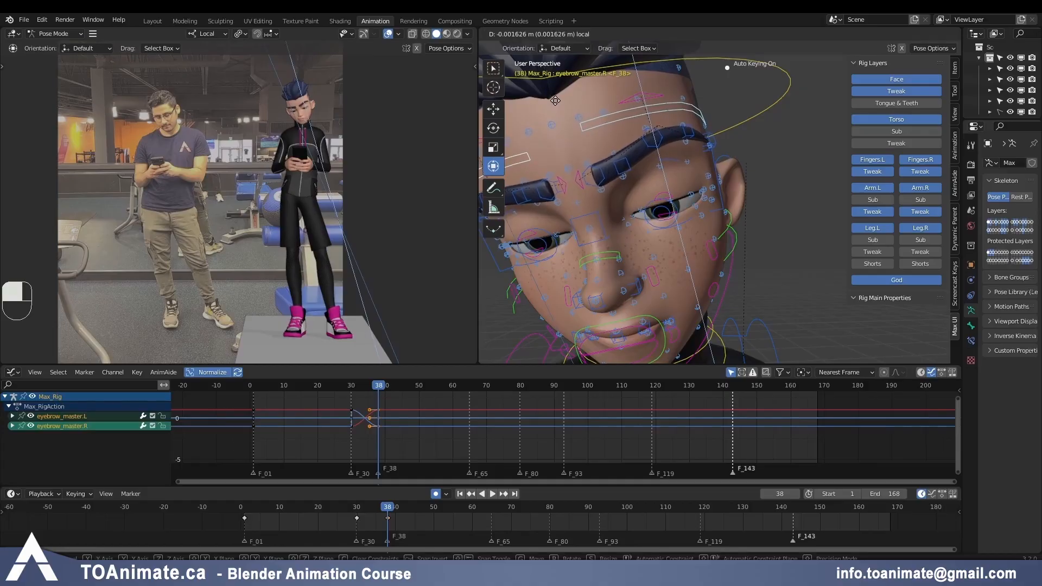
pyautogui.click(555, 100)
pyautogui.moveTo(665, 205); pyautogui.dragTo(627, 172, button='middle')
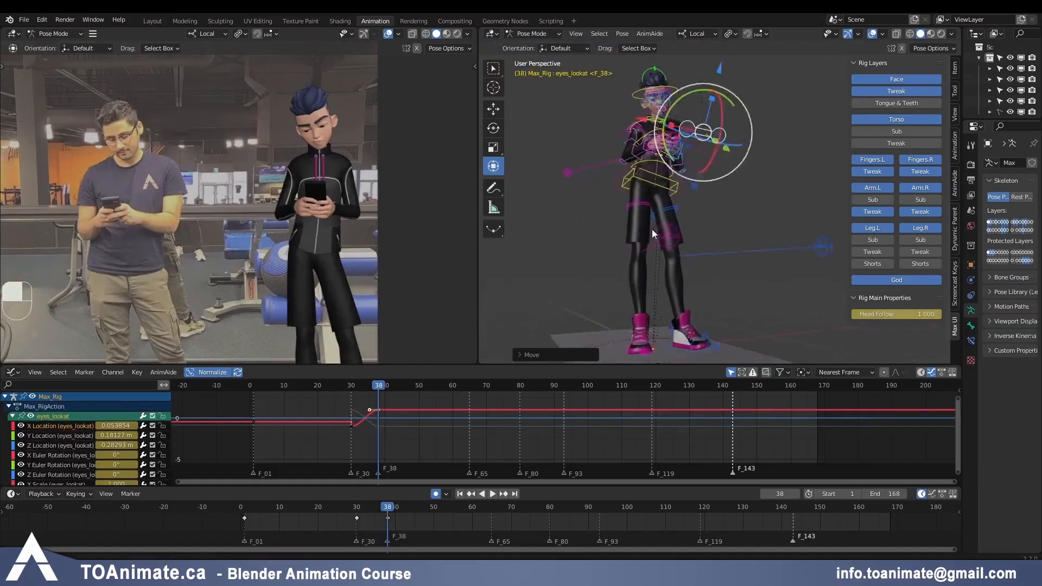
pyautogui.moveTo(652, 229)
pyautogui.keyDown('shift'); pyautogui.mouseDown(button='middle')
pyautogui.moveTo(702, 248)
pyautogui.moveTo(608, 229)
pyautogui.moveTo(612, 250)
pyautogui.moveTo(567, 234)
pyautogui.moveTo(600, 266)
pyautogui.mouseUp(button='middle'); pyautogui.keyUp('shift')
pyautogui.click(650, 233)
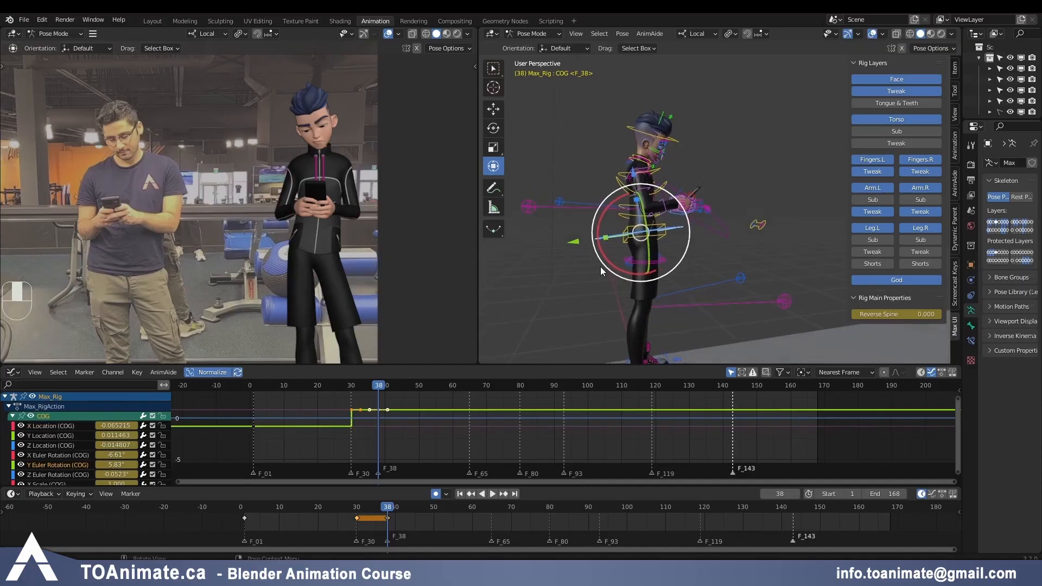
pyautogui.press('g')
pyautogui.press('y')
pyautogui.press('Escape')
# Step: Rotate the hips control by about -3.26° locally at frame 38 and compare the pose with frame 1
pyautogui.click(620, 259)
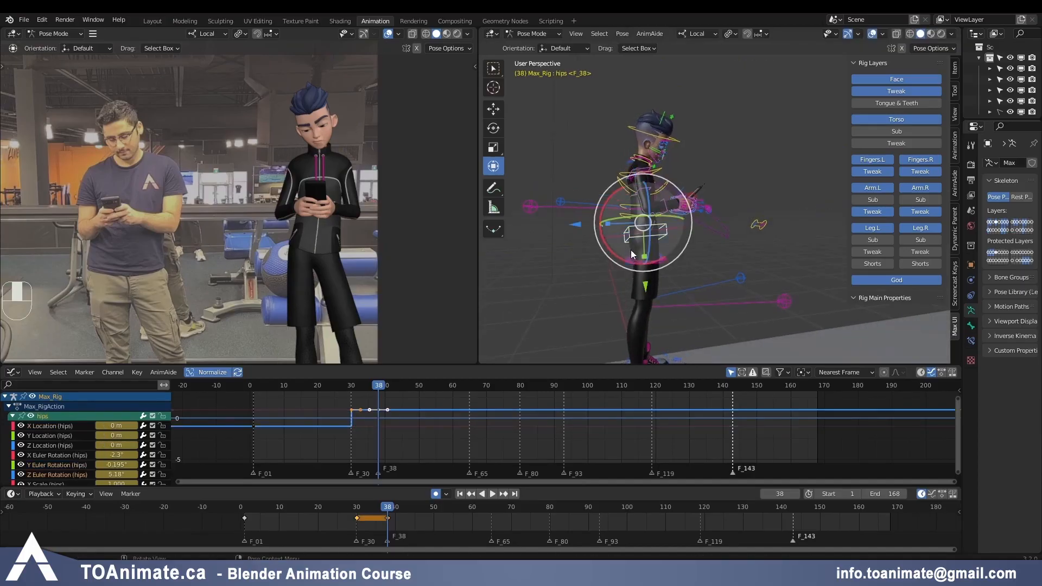
pyautogui.press('r')
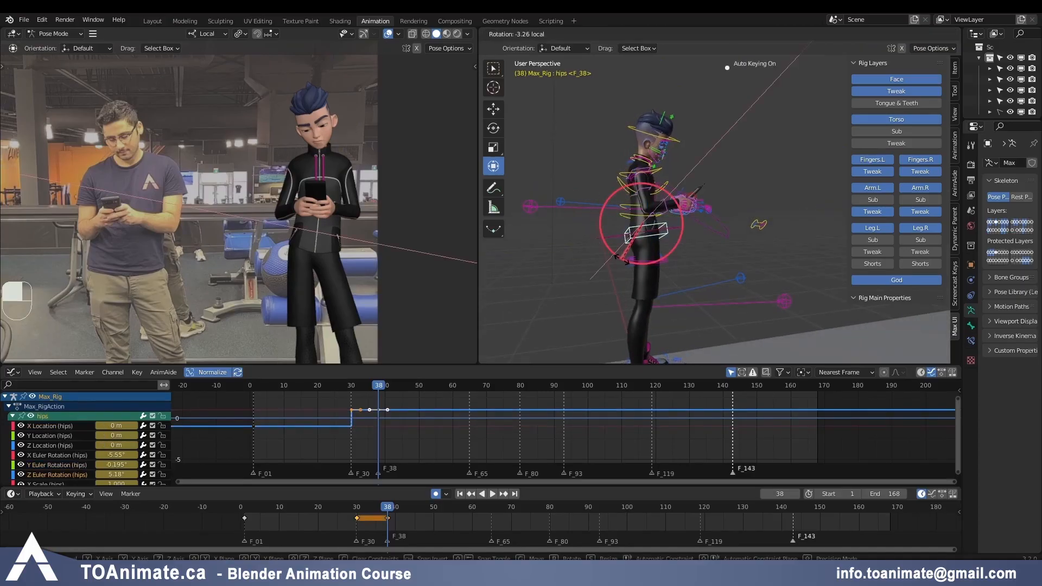
pyautogui.click(629, 239)
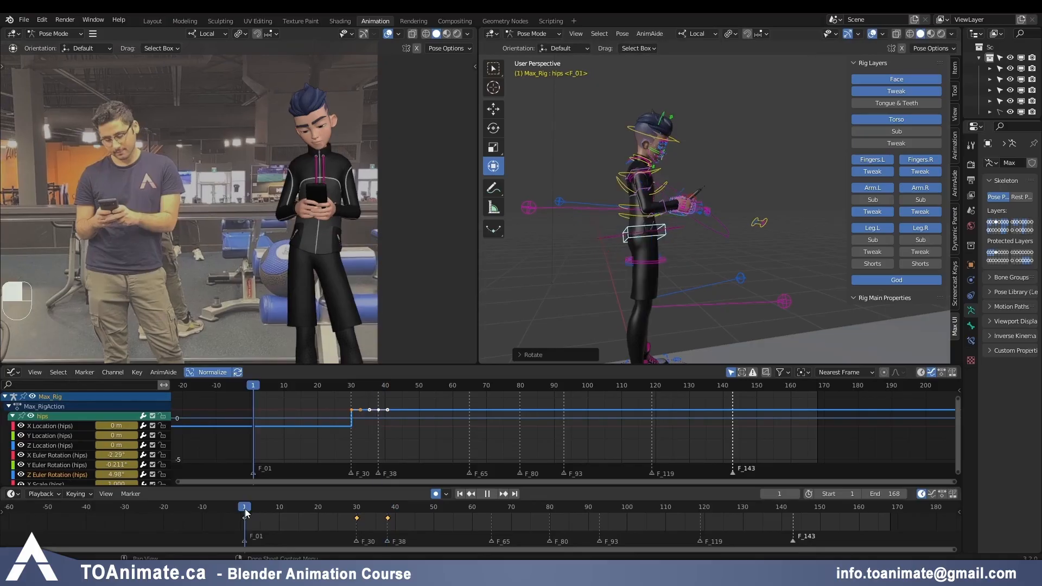
pyautogui.press('space')
pyautogui.press('space')
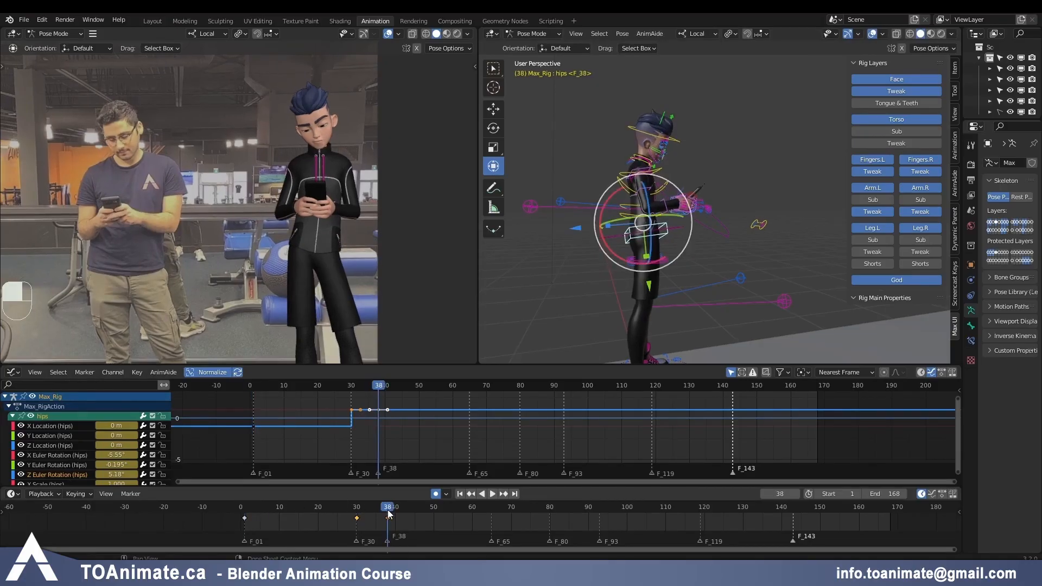
# Step: Rotate the COG control at frame 38 to about -7.53° on X and compare the pose with the neighbouring key frame
pyautogui.click(606, 257)
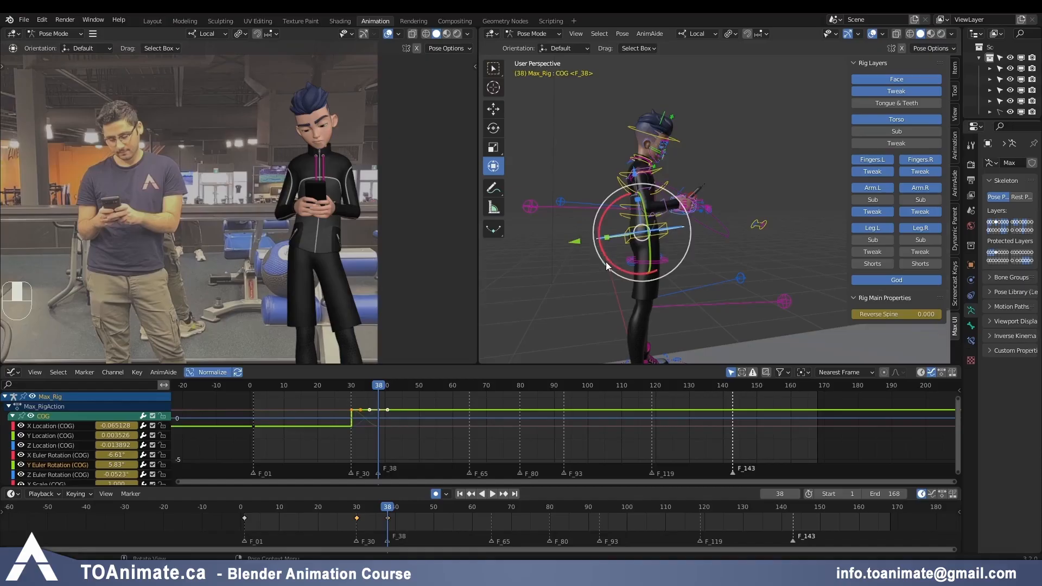
pyautogui.moveTo(608, 260); pyautogui.dragTo(609, 261)
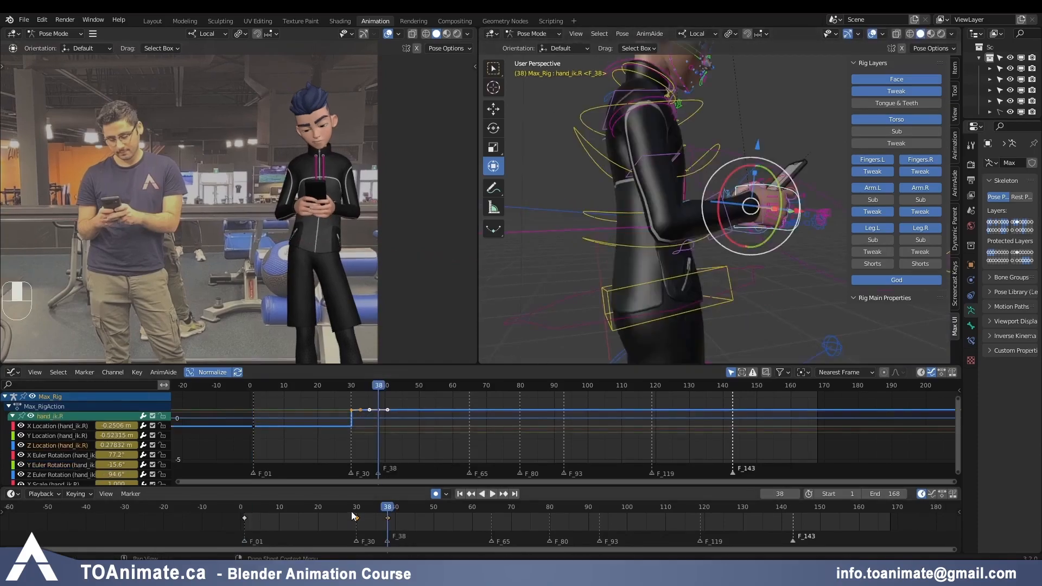
pyautogui.moveTo(354, 507); pyautogui.dragTo(389, 509)
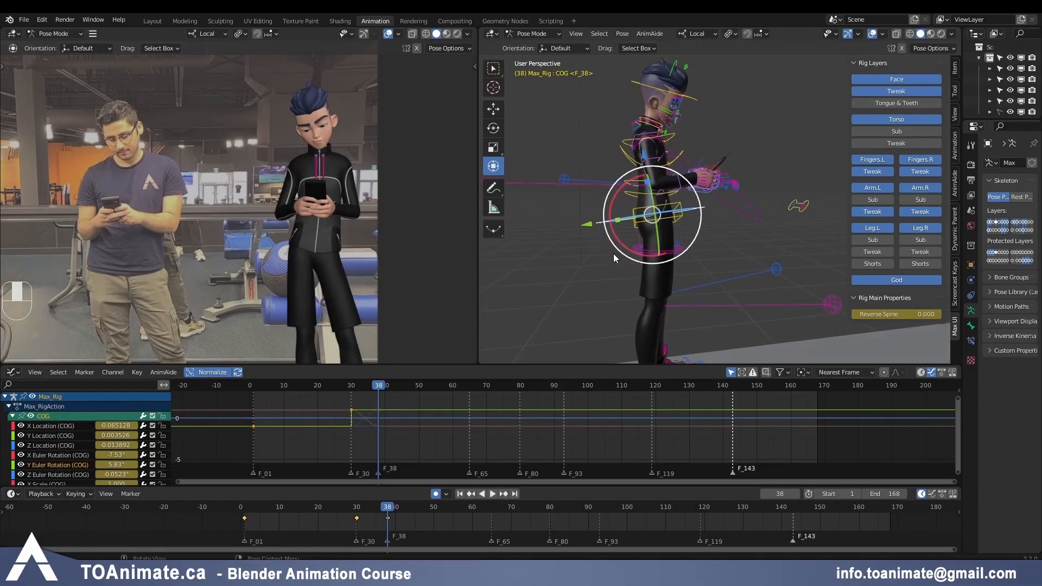
pyautogui.press('Down')
pyautogui.press('Up')
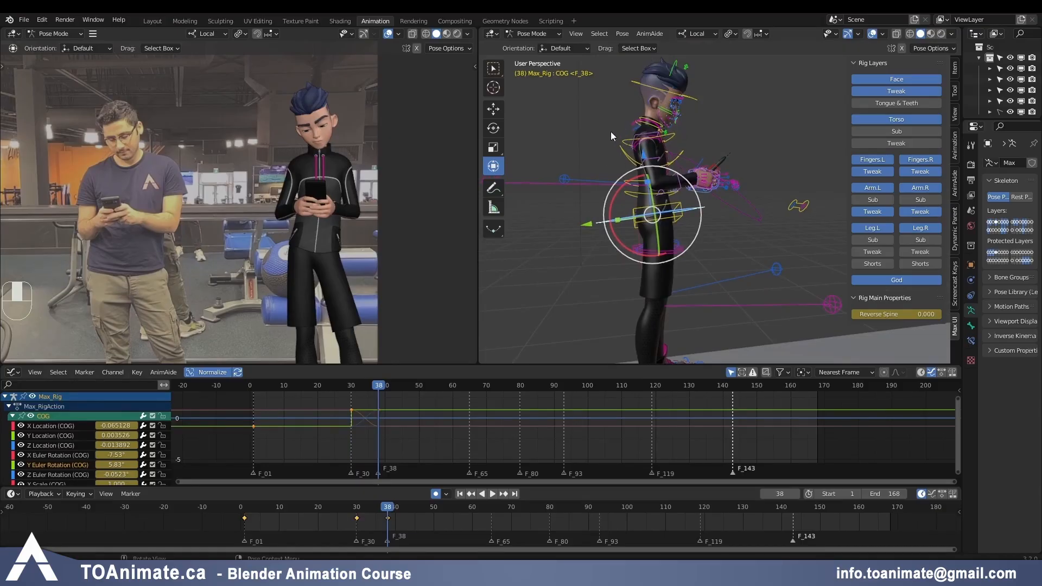
pyautogui.press('Down')
pyautogui.press('Up')
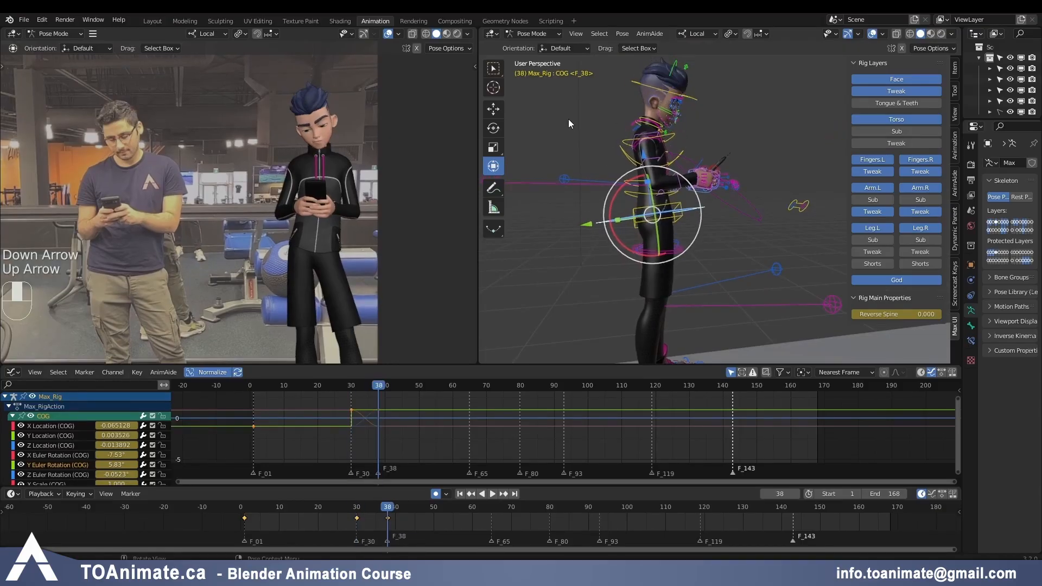
# Step: Move the COG control at frame 38 to about X -0.0667 m and Y -0.0025 m, and compare it with the neighbouring key
pyautogui.press('g')
pyautogui.click(633, 198)
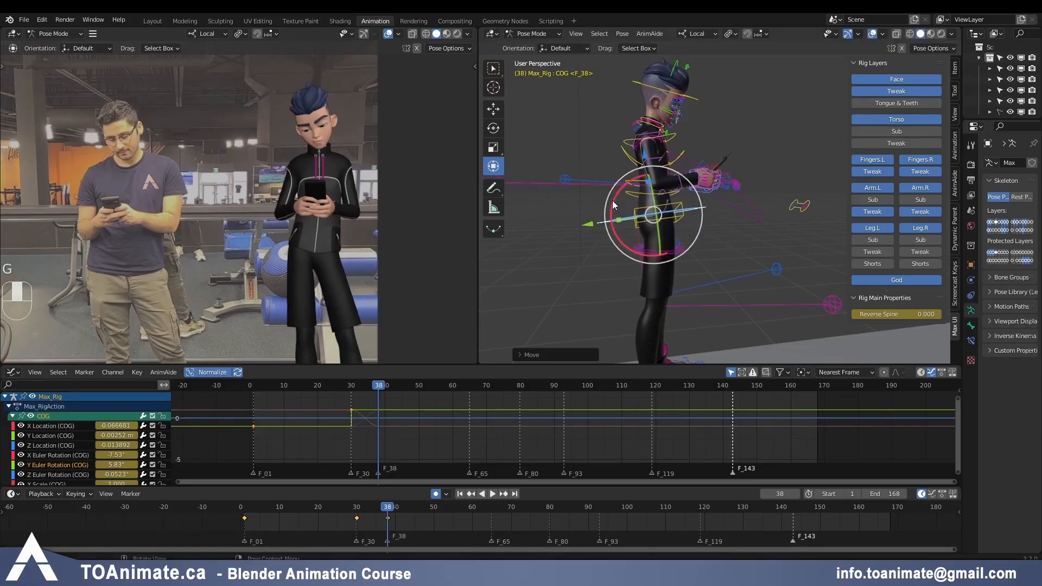
pyautogui.press('Down')
pyautogui.press('Up')
pyautogui.press('Down')
pyautogui.press('Up')
# Step: Rotate the upper chest control at frame 38 to about 7.6° on X
pyautogui.scroll(4, 611, 125)
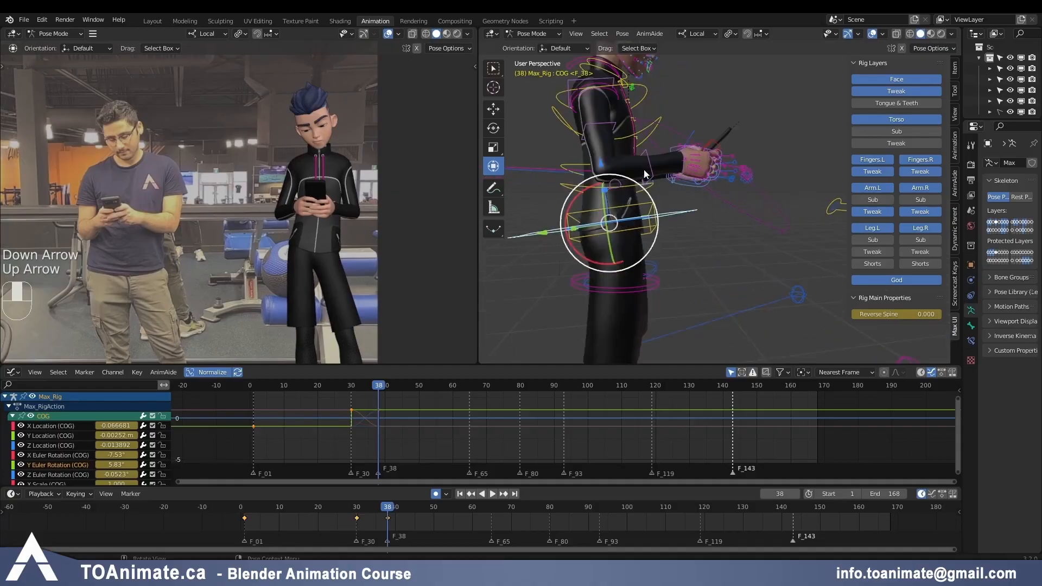
pyautogui.click(603, 96)
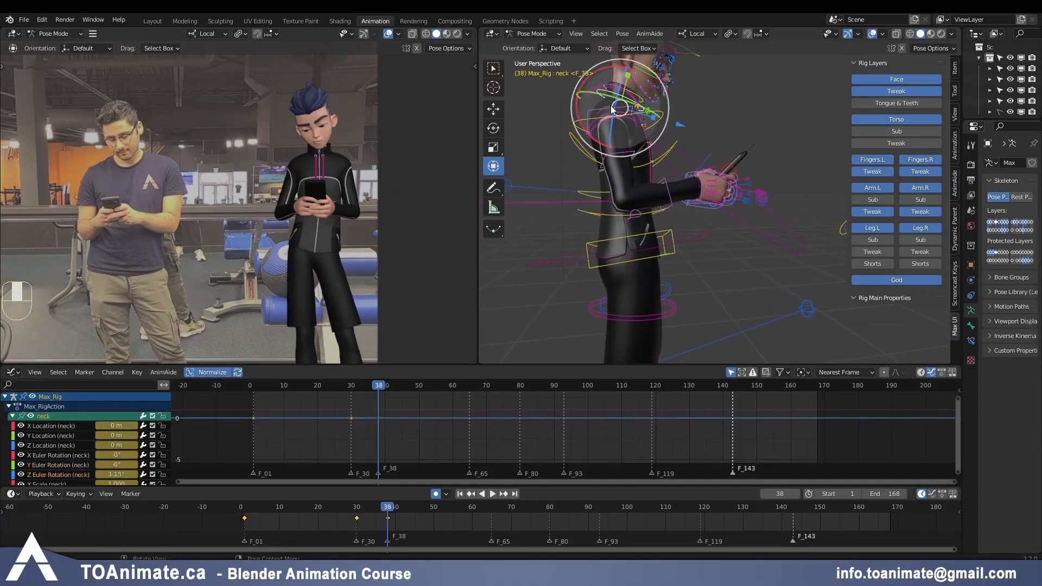
pyautogui.moveTo(594, 145); pyautogui.dragTo(576, 155)
pyautogui.click(591, 169)
pyautogui.click(582, 159)
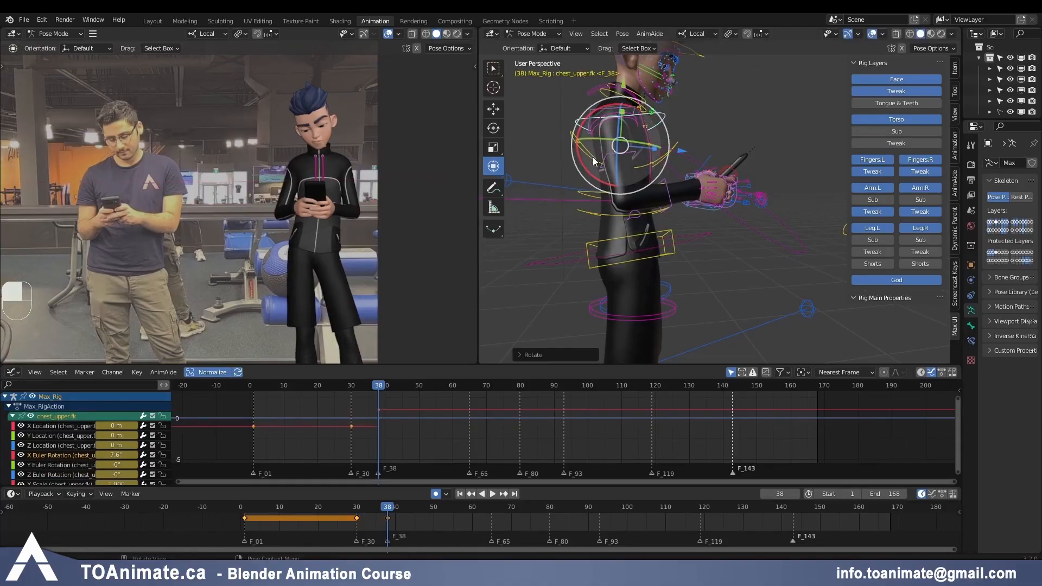
# Step: Rotate the chest control at frame 38 to about 5.28° on Z and compare the pose with frame 1
pyautogui.scroll(-3, 693, 282)
pyautogui.moveTo(693, 282); pyautogui.dragTo(600, 239, button='middle')
pyautogui.keyDown('shift'); pyautogui.moveTo(644, 185); pyautogui.dragTo(679, 190, button='middle'); pyautogui.keyUp('shift')
pyautogui.click(676, 186)
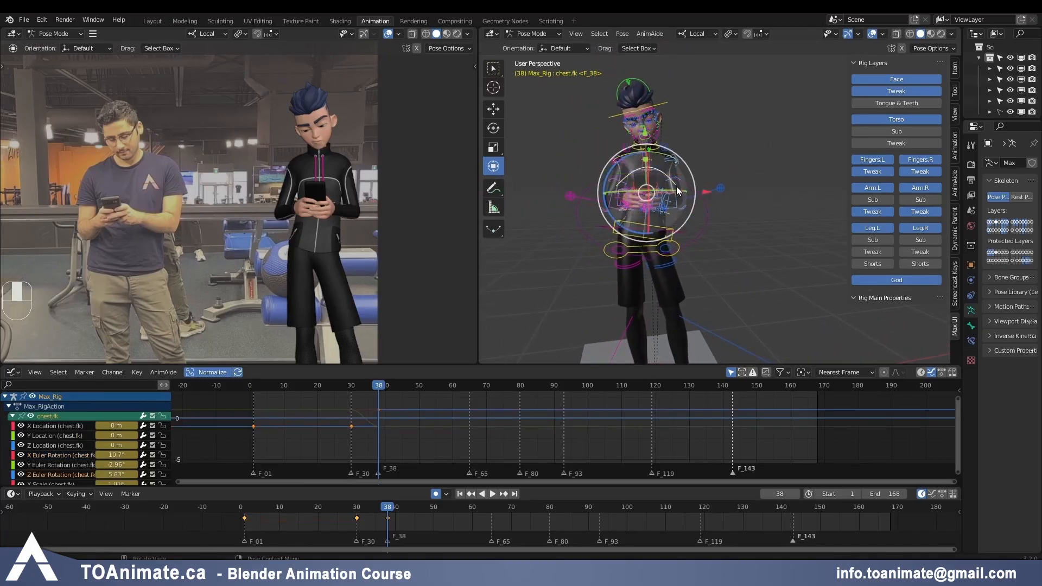
pyautogui.moveTo(623, 229); pyautogui.dragTo(622, 229)
pyautogui.click(246, 508)
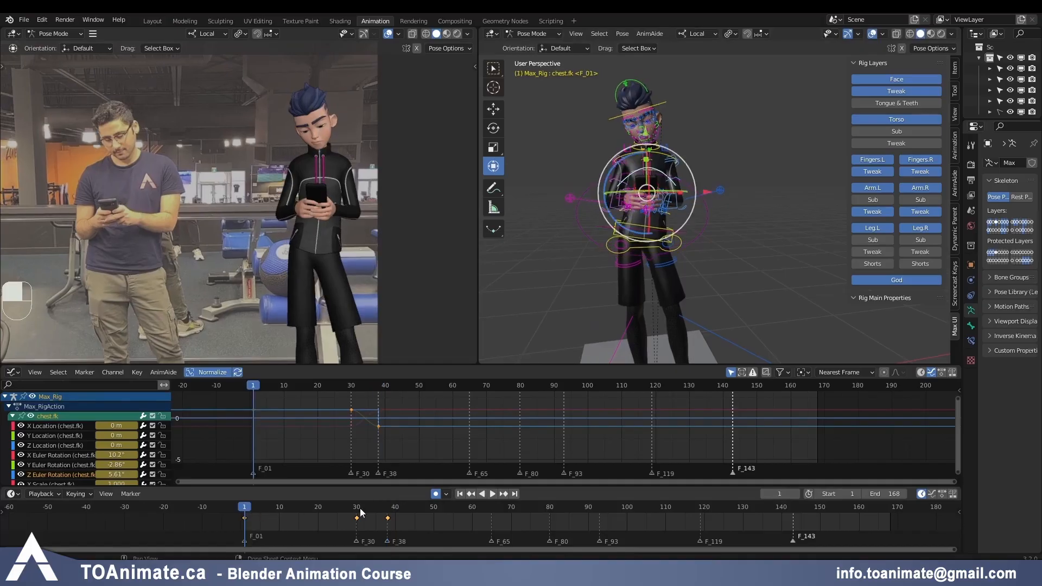
pyautogui.click(387, 508)
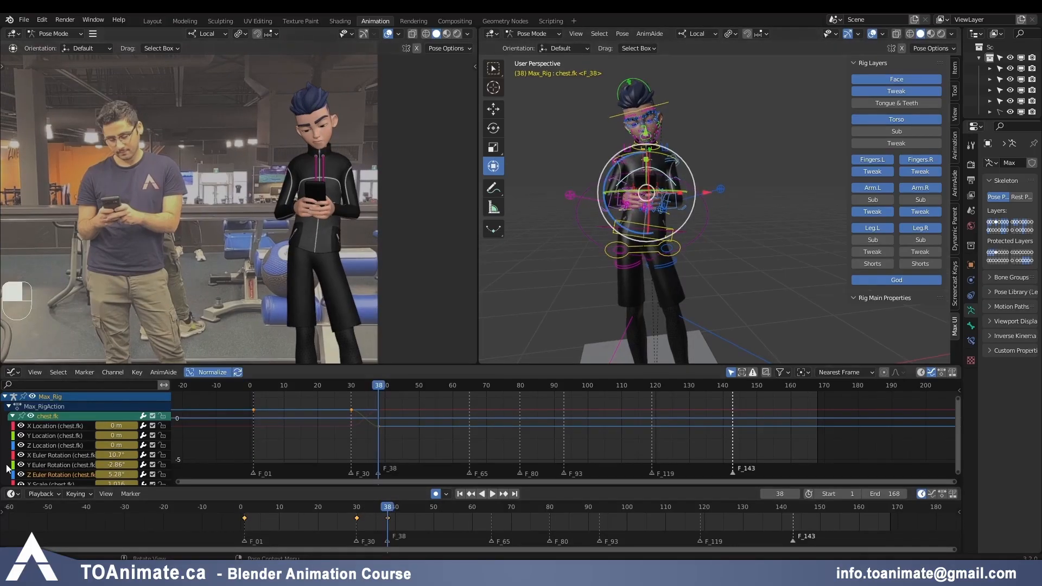
# Step: Set the chest control's X scale to 1 at frame 38
pyautogui.scroll(-2, 56, 440)
pyautogui.click(40, 451)
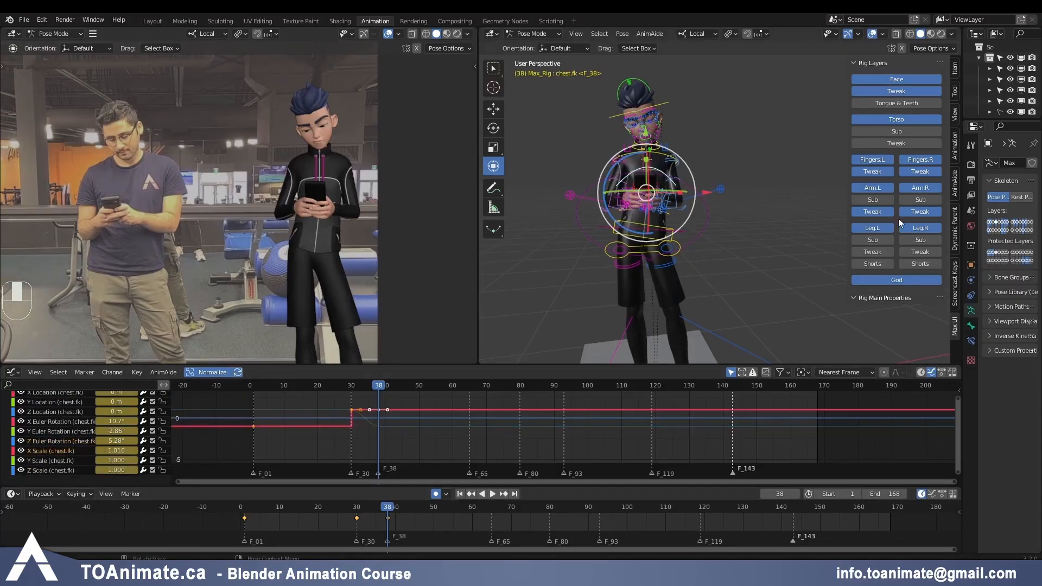
pyautogui.click(954, 69)
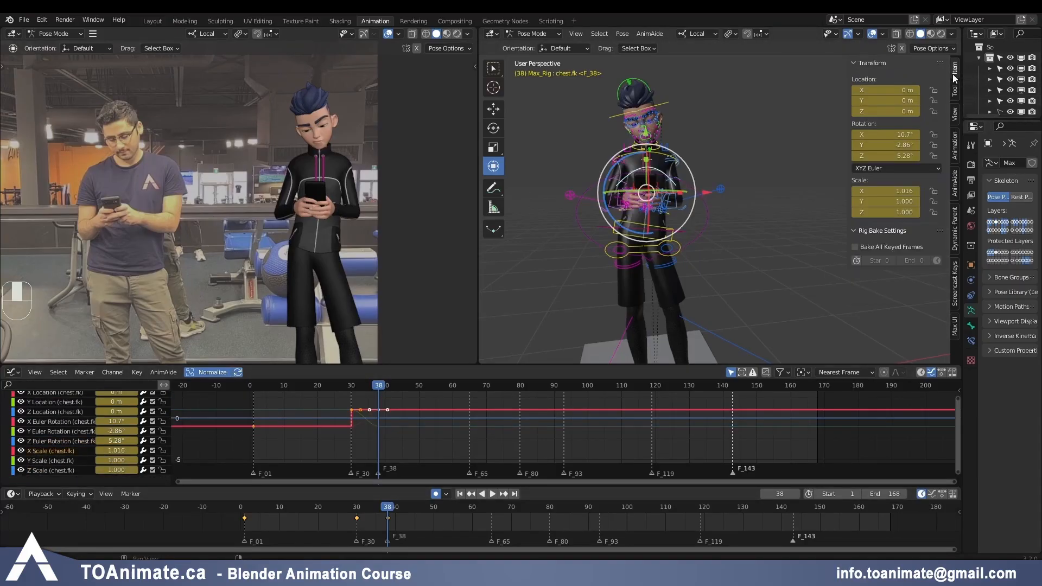
pyautogui.click(887, 192)
pyautogui.write('1')
pyautogui.press('Return')
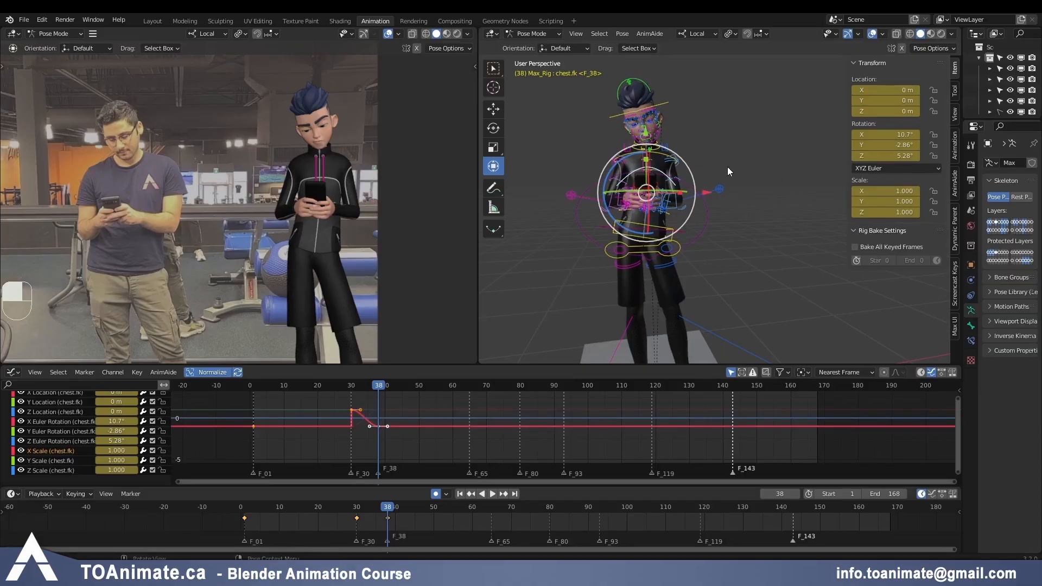
# Step: Rotate the shoulder controls slightly at frame 38 to match the reference
pyautogui.click(641, 136)
pyautogui.scroll(6, 657, 147)
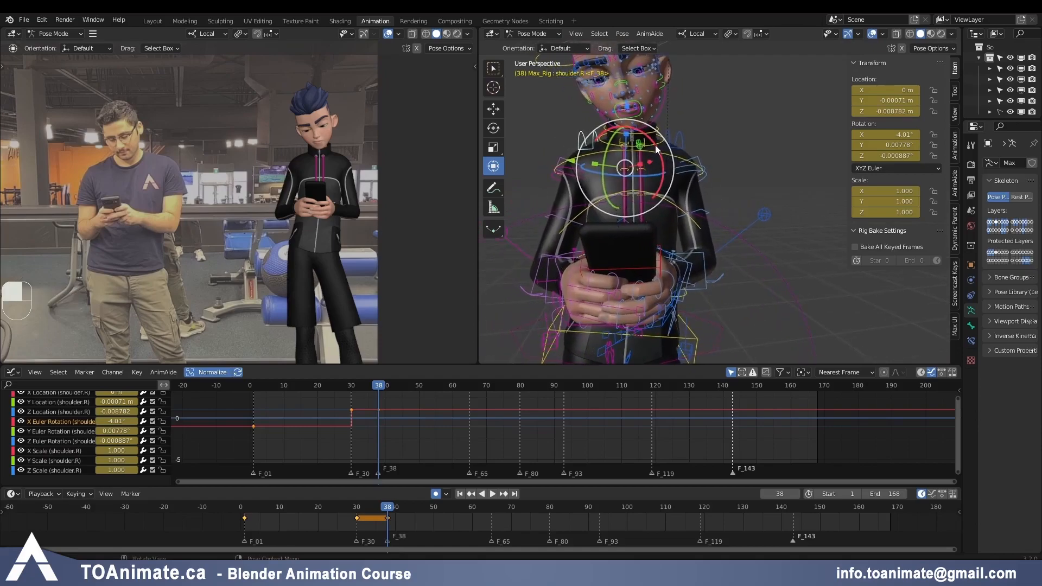
pyautogui.click(674, 140)
pyautogui.moveTo(649, 126); pyautogui.dragTo(664, 130)
pyautogui.scroll(-1, 646, 146)
# Step: Reposition the right and left elbow IK targets at frame 38 and compare the arms with the neighbouring key frame
pyautogui.click(517, 230)
pyautogui.press('g')
pyautogui.press('g')
pyautogui.press('g')
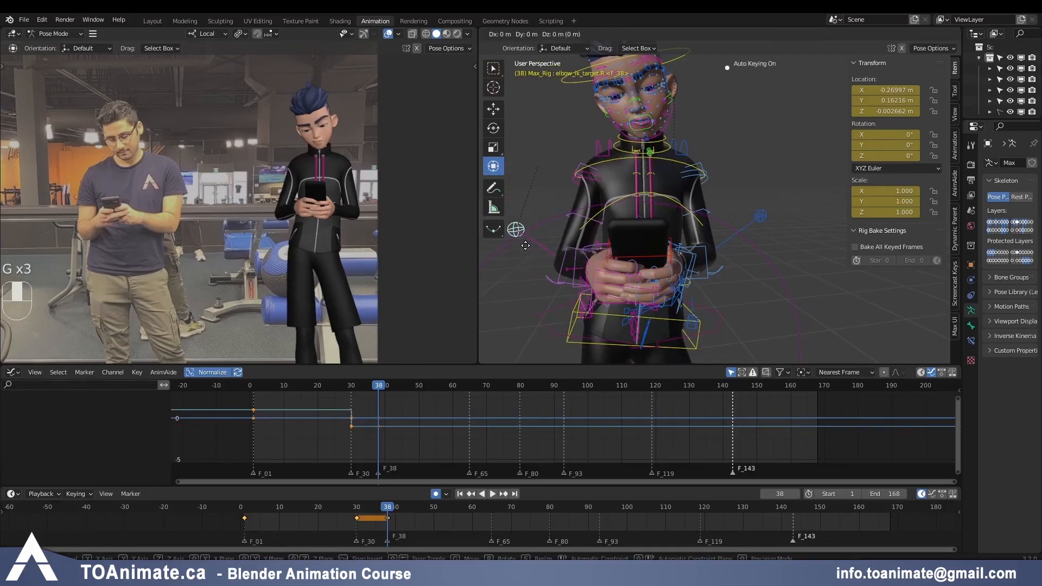
pyautogui.click(524, 246)
pyautogui.click(760, 216)
pyautogui.press('g')
pyautogui.click(769, 217)
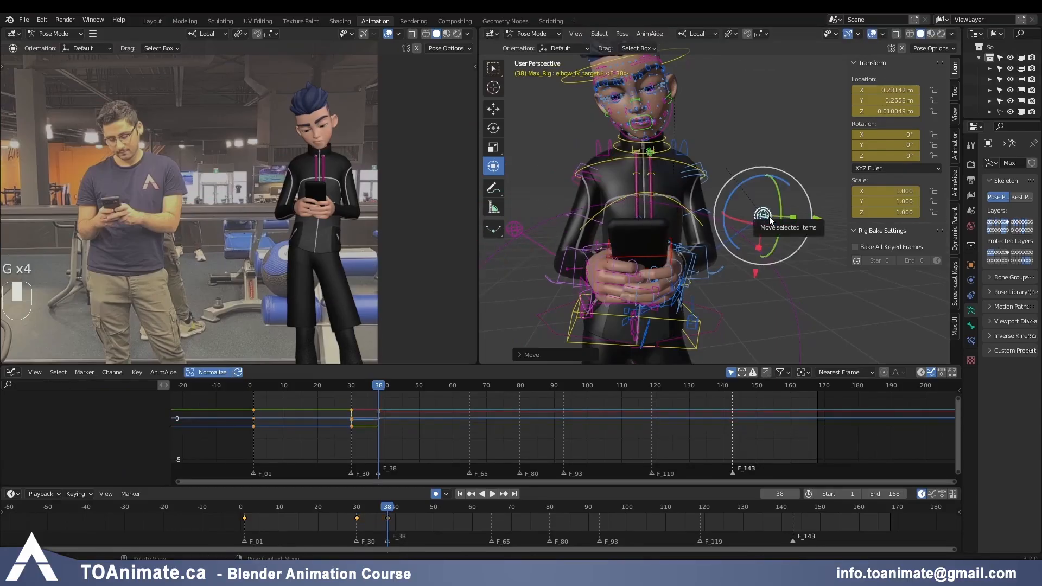
pyautogui.press('Down')
pyautogui.press('Up')
pyautogui.press('Down')
pyautogui.press('Up')
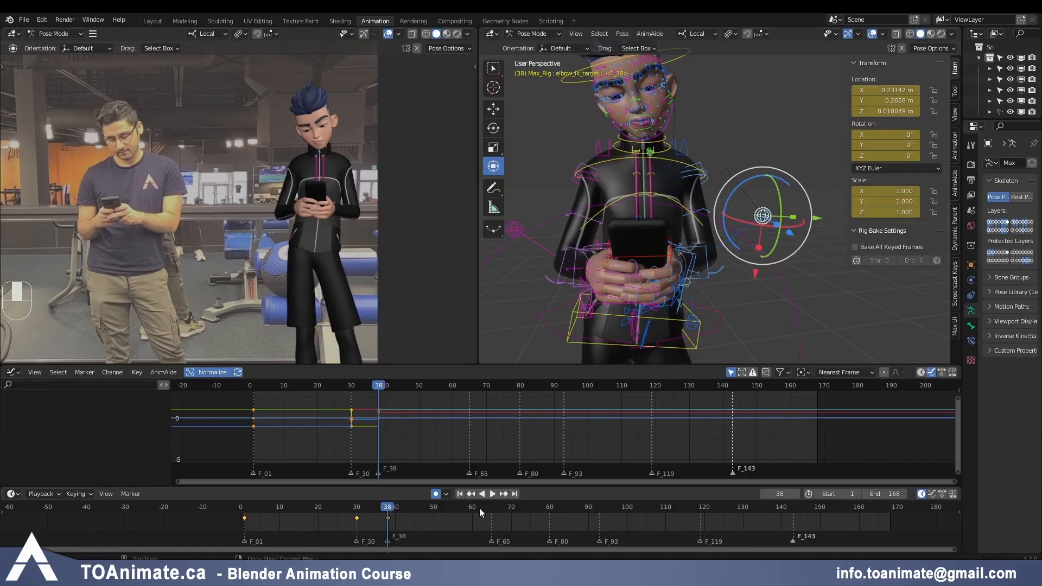
# Step: Set all keyframes on the COG control's Y Location curve to Constant interpolation
pyautogui.moveTo(566, 360); pyautogui.dragTo(587, 260, button='middle')
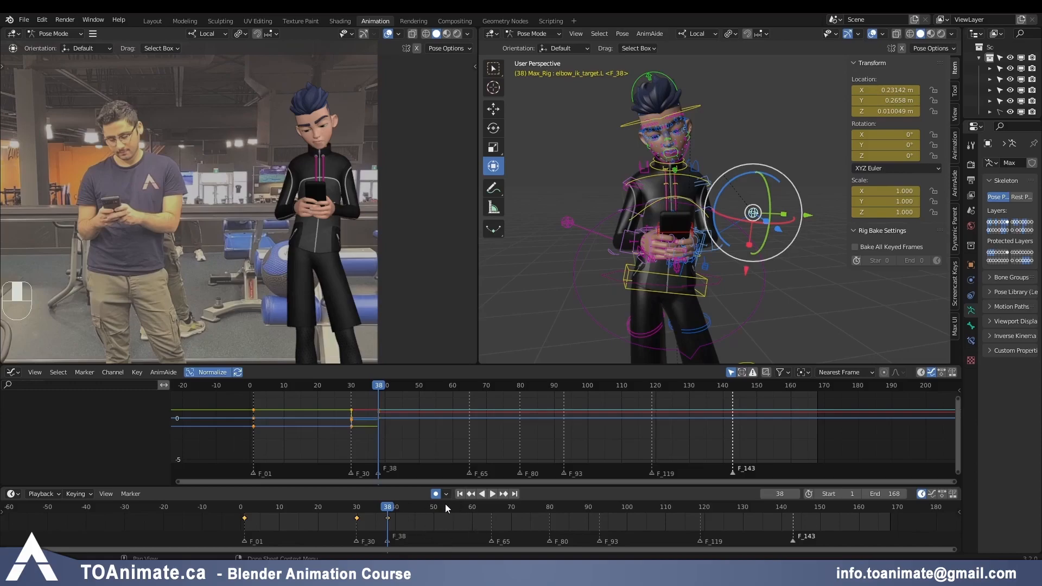
pyautogui.moveTo(582, 278); pyautogui.dragTo(571, 304, button='middle')
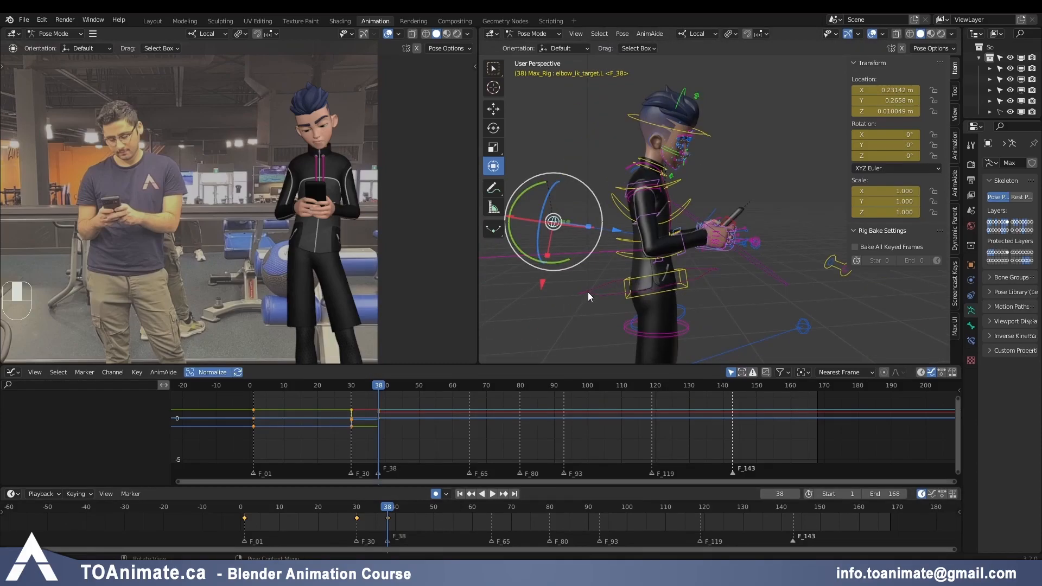
pyautogui.click(590, 295)
pyautogui.moveTo(622, 304)
pyautogui.mouseDown(button='middle')
pyautogui.moveTo(631, 294)
pyautogui.moveTo(606, 298)
pyautogui.moveTo(614, 288)
pyautogui.mouseUp(button='middle')
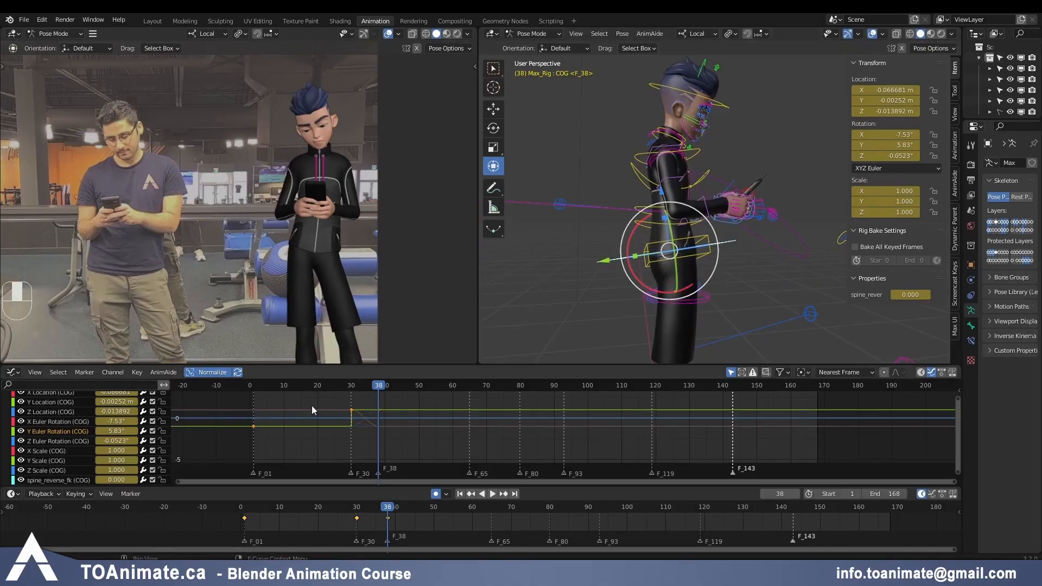
pyautogui.click(37, 402)
pyautogui.press('a')
pyautogui.press('t')
pyautogui.click(325, 427)
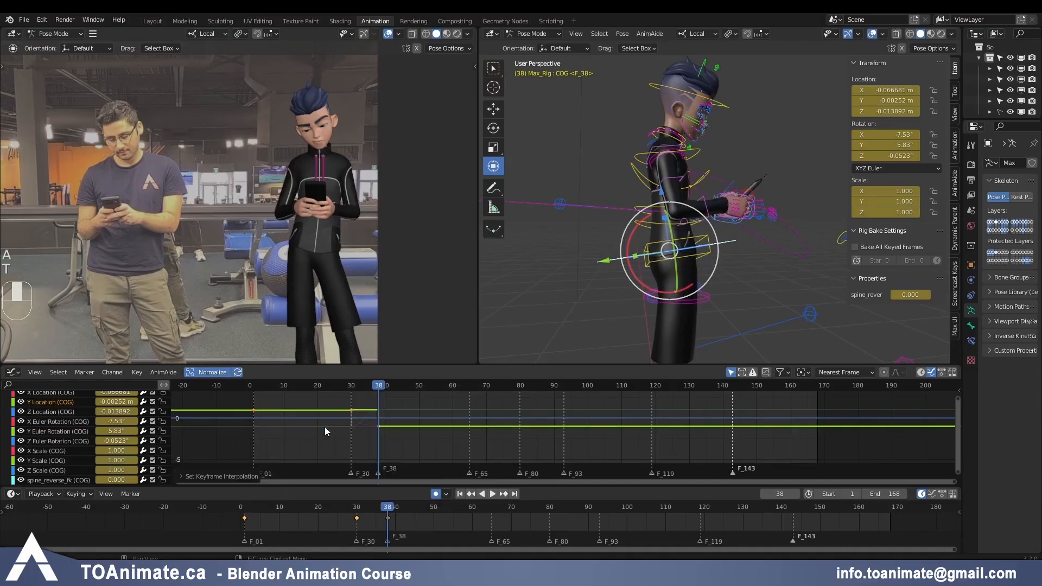
# Step: Select all rig controls and set all their keyframes to Constant interpolation
pyautogui.click(699, 252)
pyautogui.press('a')
pyautogui.press('a')
pyautogui.press('a')
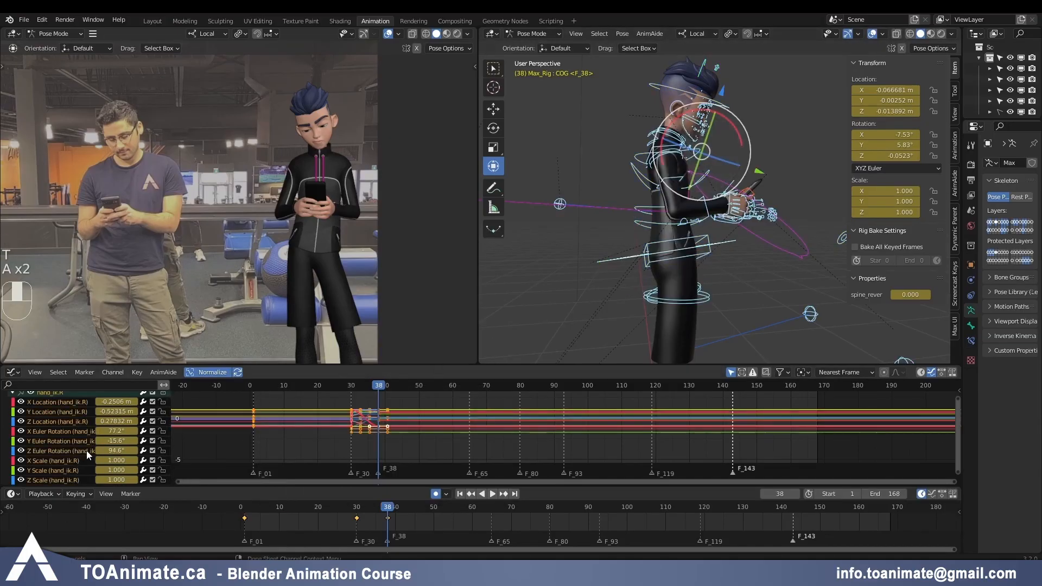
pyautogui.press('t')
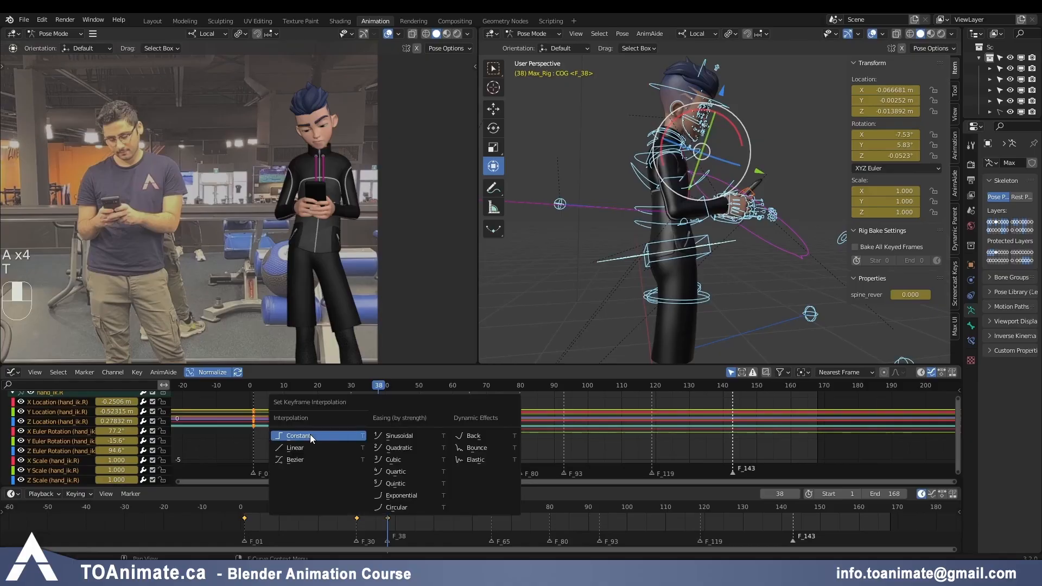
pyautogui.click(311, 435)
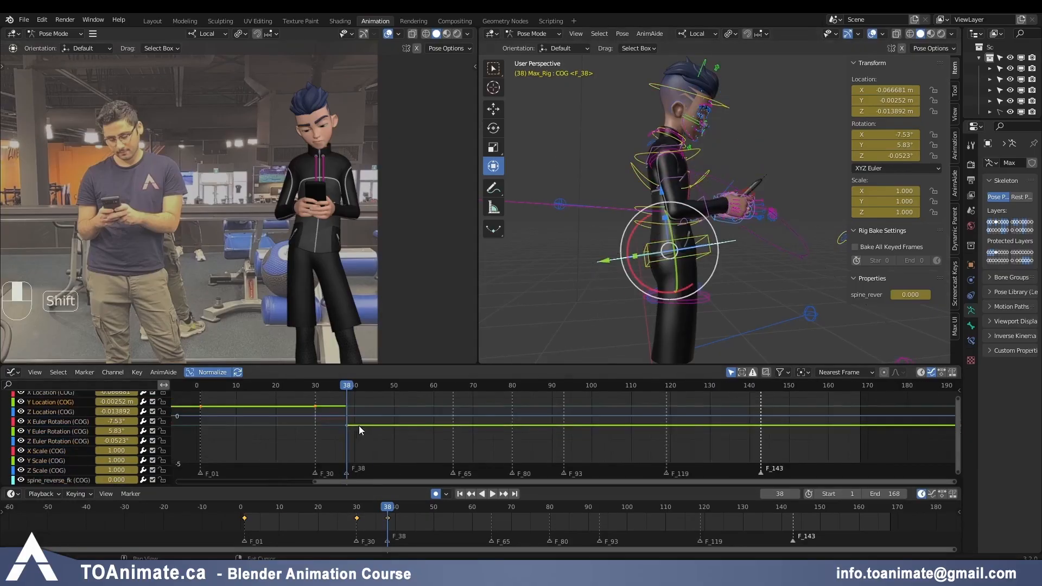
# Step: Lower the COG control's Y Location key at frame 30 vertically on its curve to about 0.005 m
pyautogui.keyDown('shift'); pyautogui.moveTo(359, 425); pyautogui.dragTo(428, 442, button='middle'); pyautogui.keyUp('shift')
pyautogui.click(385, 386)
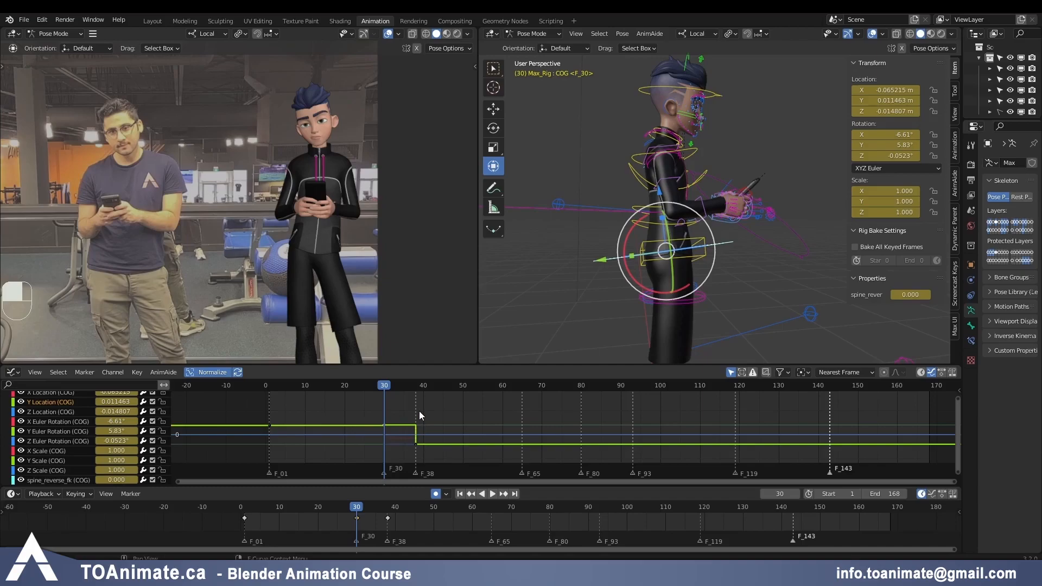
pyautogui.press('g')
pyautogui.press('g')
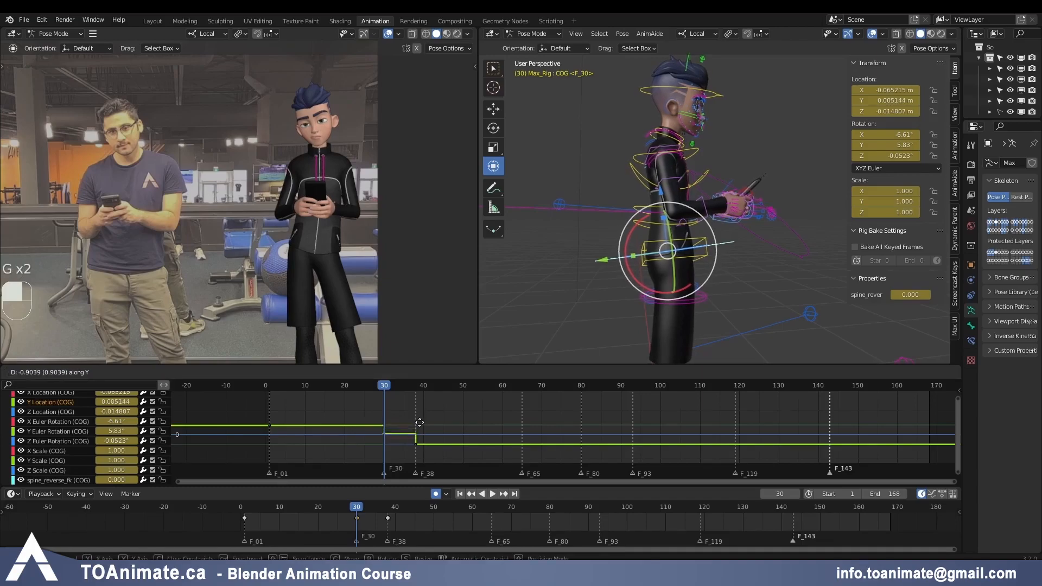
pyautogui.click(422, 423)
# Step: Lower the hips control's X Euler Rotation key at frame 30 vertically on its curve to about -3.58°
pyautogui.click(622, 279)
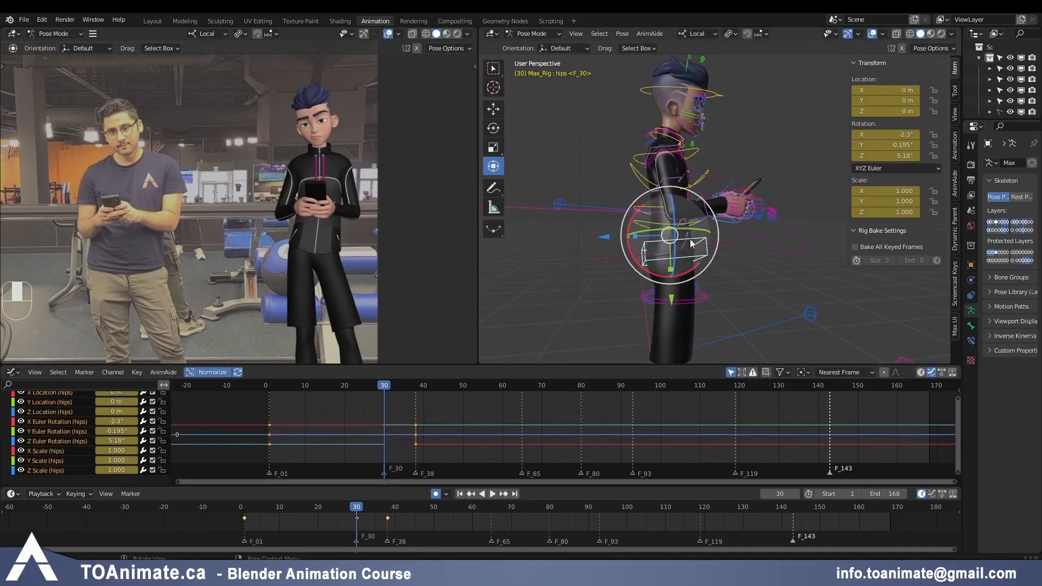
pyautogui.click(42, 422)
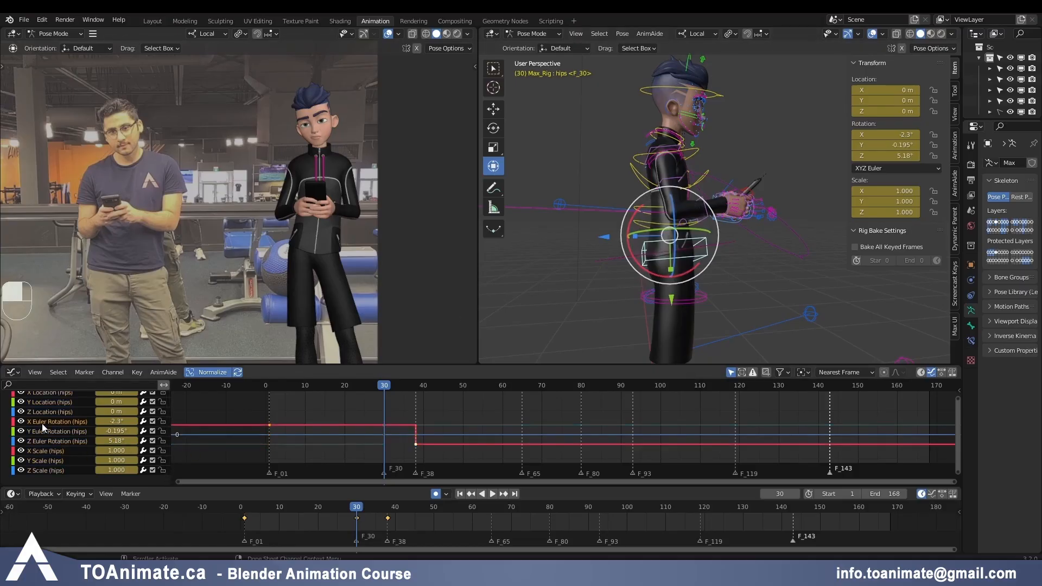
pyautogui.press('g')
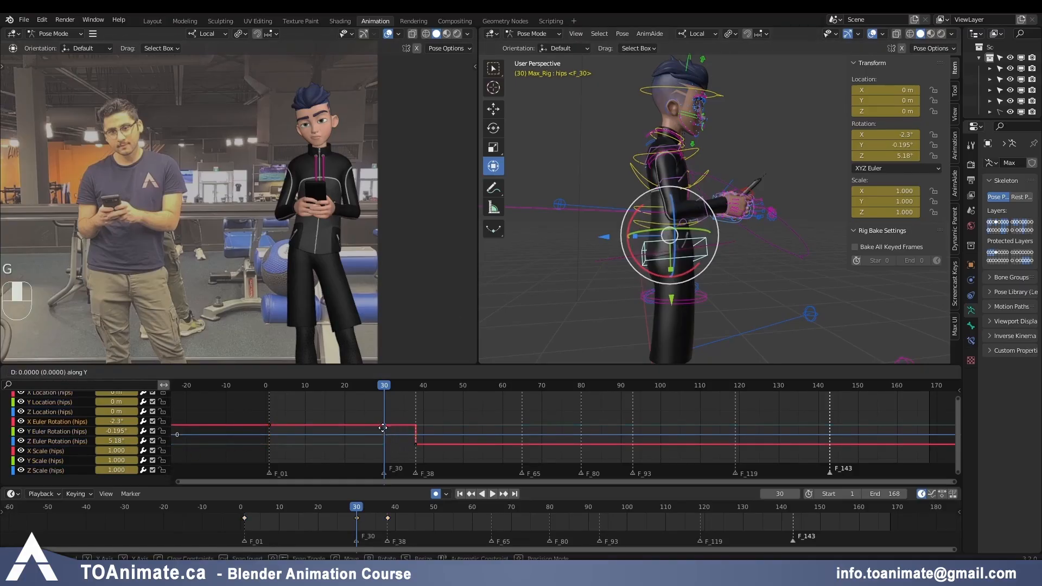
pyautogui.click(383, 433)
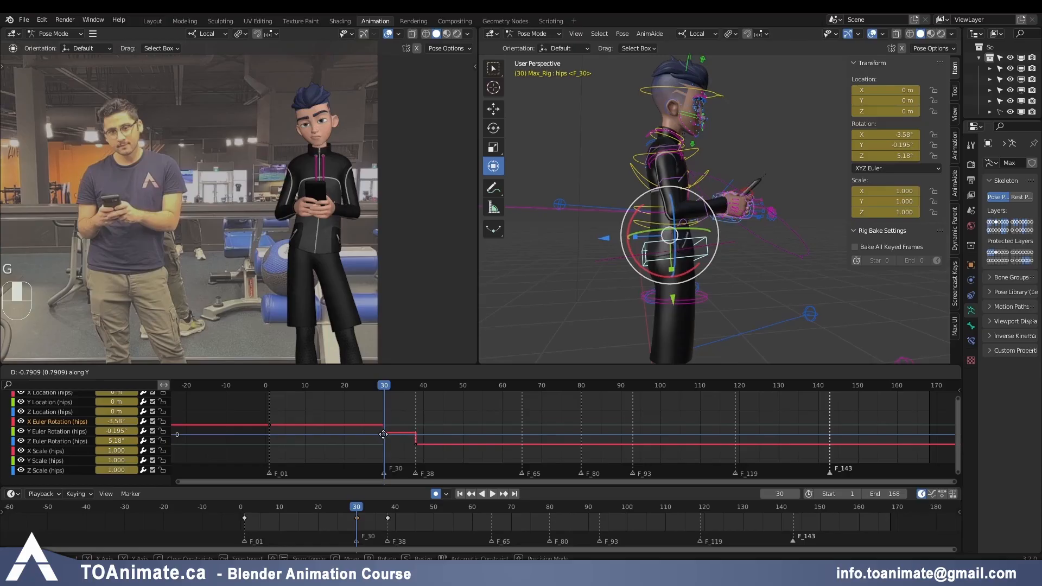
# Step: Lower the COG control's X Euler Rotation key at frame 30 vertically on its curve to about -7.29°
pyautogui.click(604, 271)
pyautogui.press('Down')
pyautogui.press('Up')
pyautogui.press('Down')
pyautogui.press('Up')
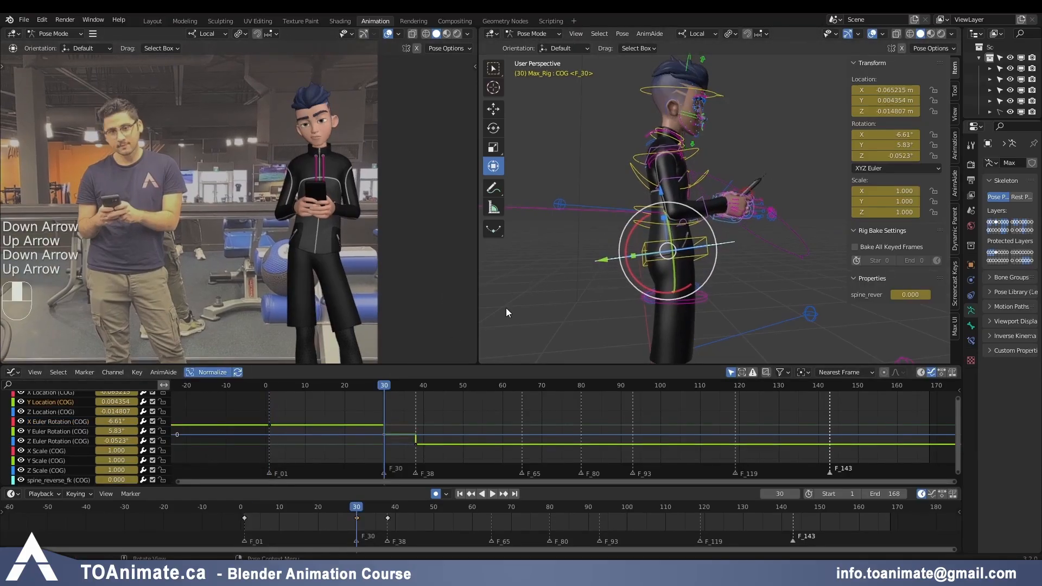
pyautogui.click(70, 423)
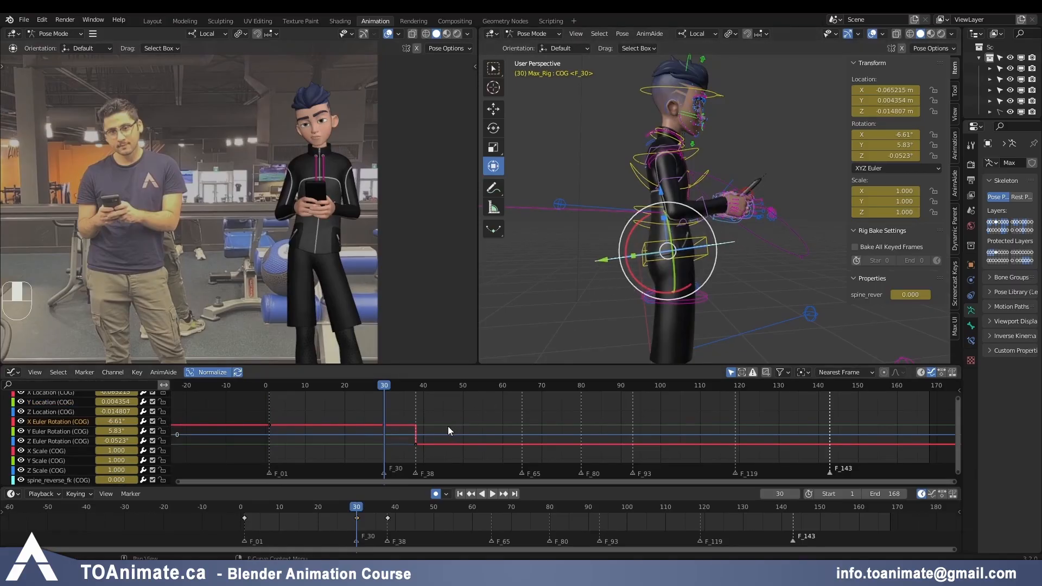
pyautogui.press('Down')
pyautogui.press('Up')
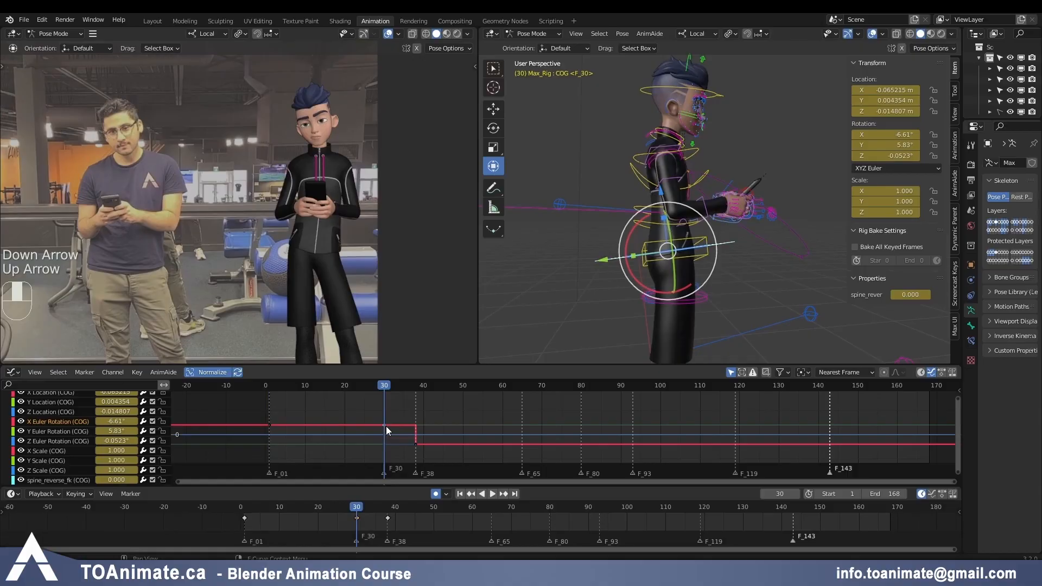
pyautogui.press('g')
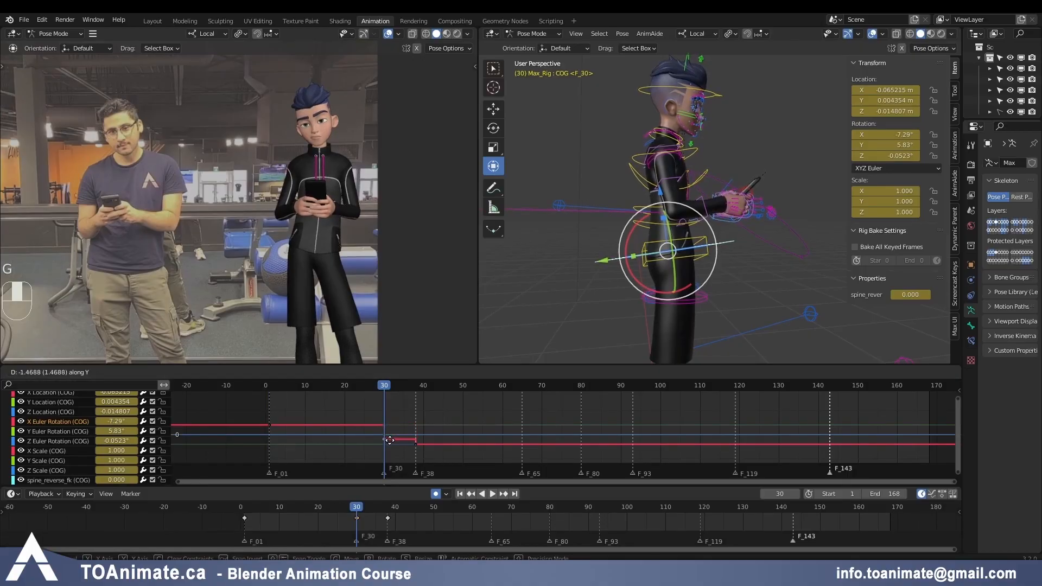
pyautogui.click(390, 440)
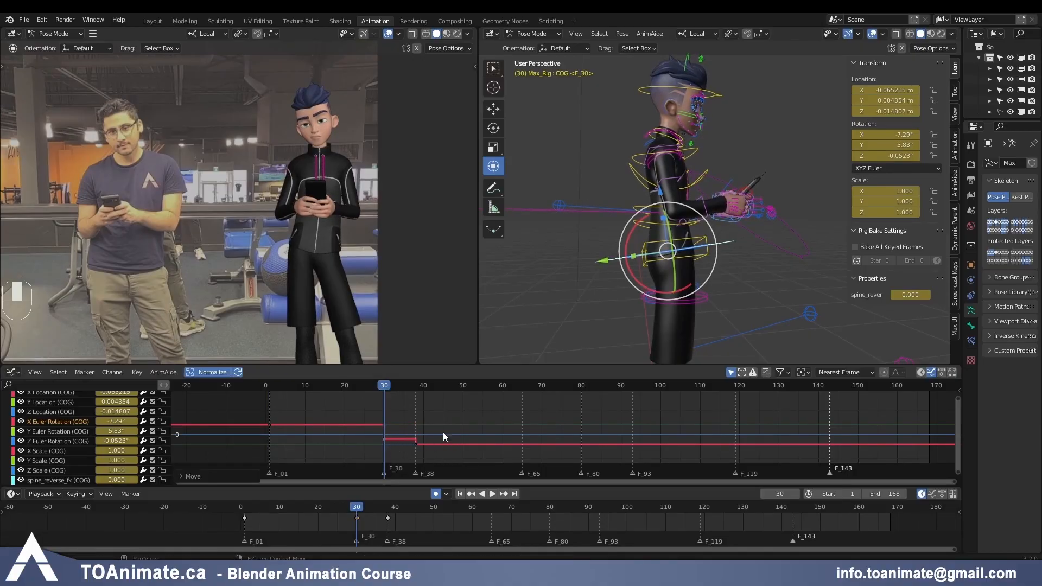
# Step: Compare the body pose at frame 30 with frame 38 against the reference footage
pyautogui.press('Up')
pyautogui.press('Up')
pyautogui.press('Down')
pyautogui.press('Up')
pyautogui.press('Down')
pyautogui.press('Up')
pyautogui.press('Down')
pyautogui.press('Up')
pyautogui.press('Down')
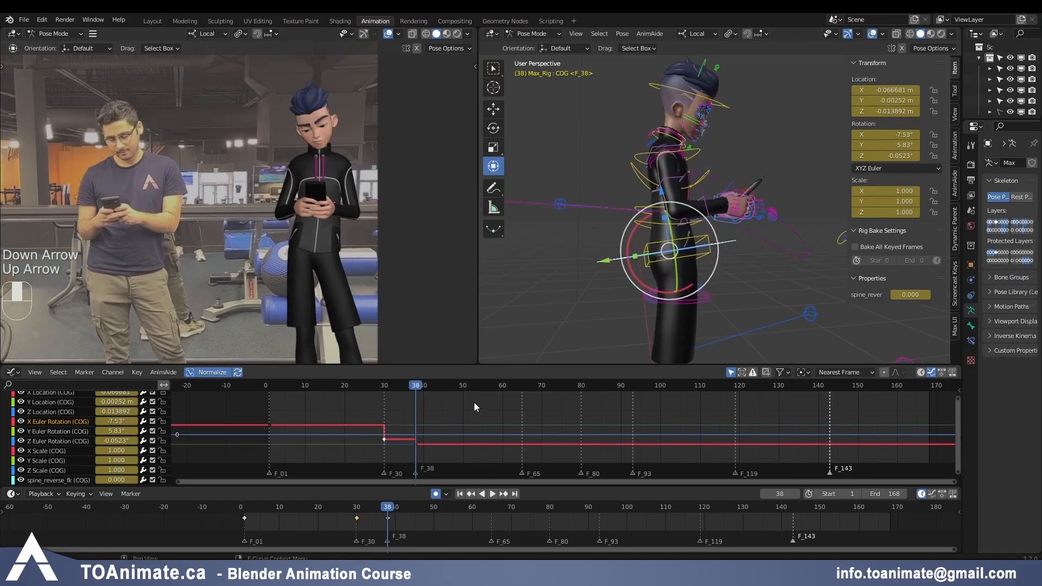
# Step: Reposition the right hand IK control at frame 38 to about X -0.248 m, Y -0.523 m, Z 0.279 m
pyautogui.click(754, 222)
pyautogui.click(753, 221)
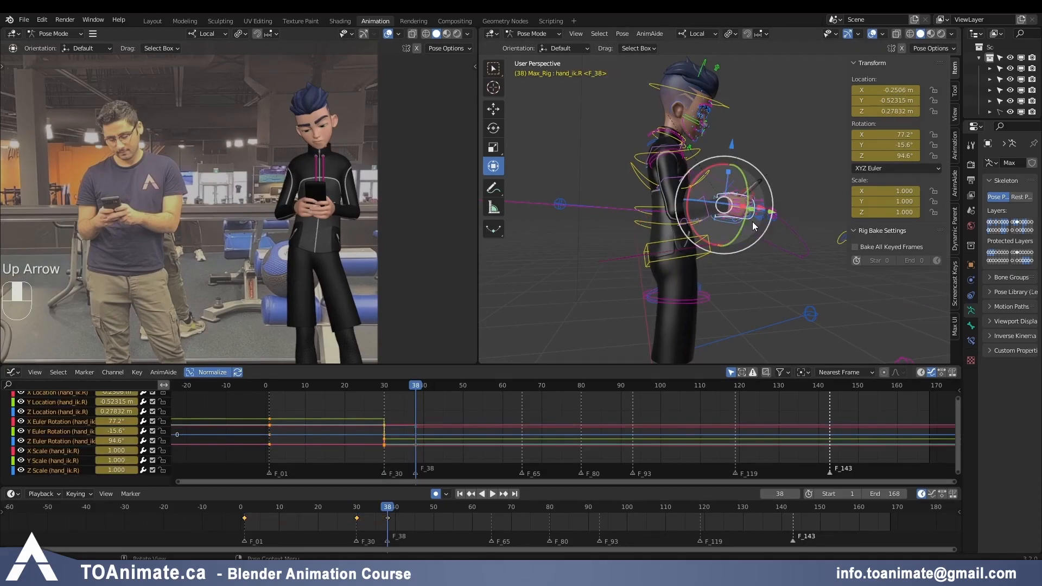
pyautogui.press('g')
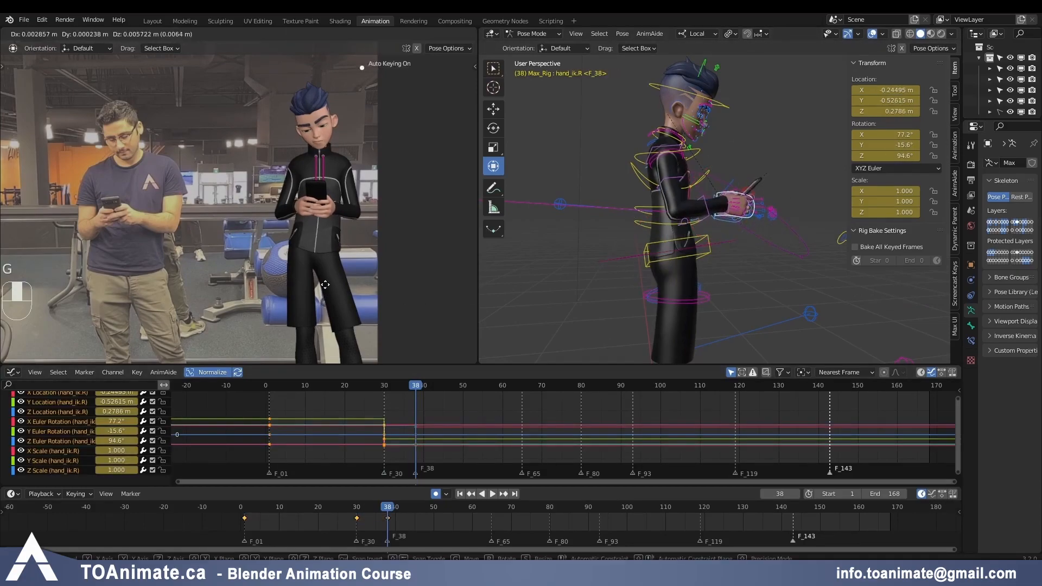
pyautogui.click(325, 285)
pyautogui.press('g')
pyautogui.click(325, 287)
pyautogui.press('g')
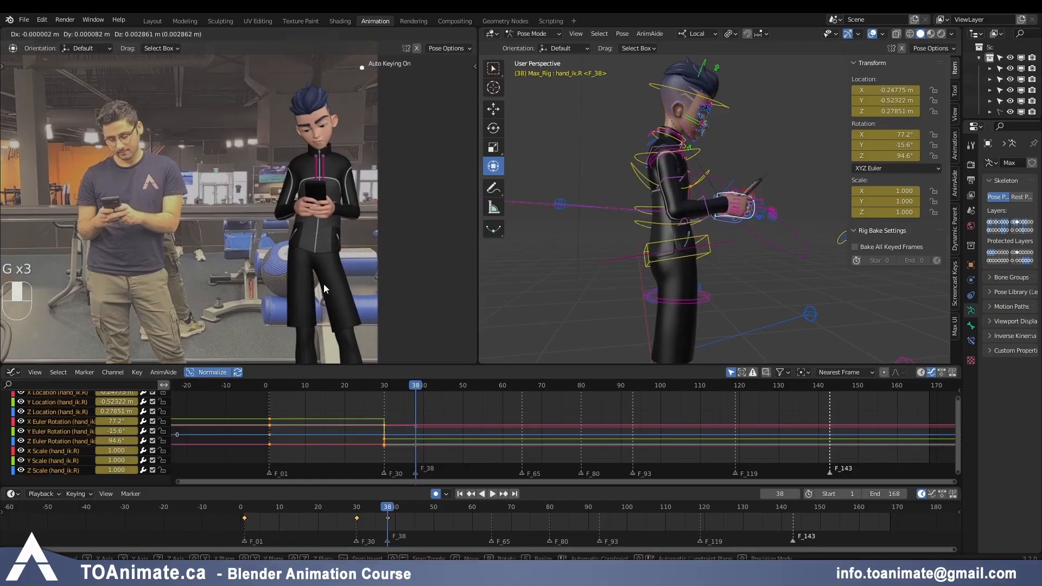
pyautogui.click(324, 286)
# Step: Rotate the right hand IK control at frame 38 slightly to about X 77.4°, Y -15.7°, Z 94°
pyautogui.press('Down')
pyautogui.press('Up')
pyautogui.press('Down')
pyautogui.press('Up')
pyautogui.press('Down')
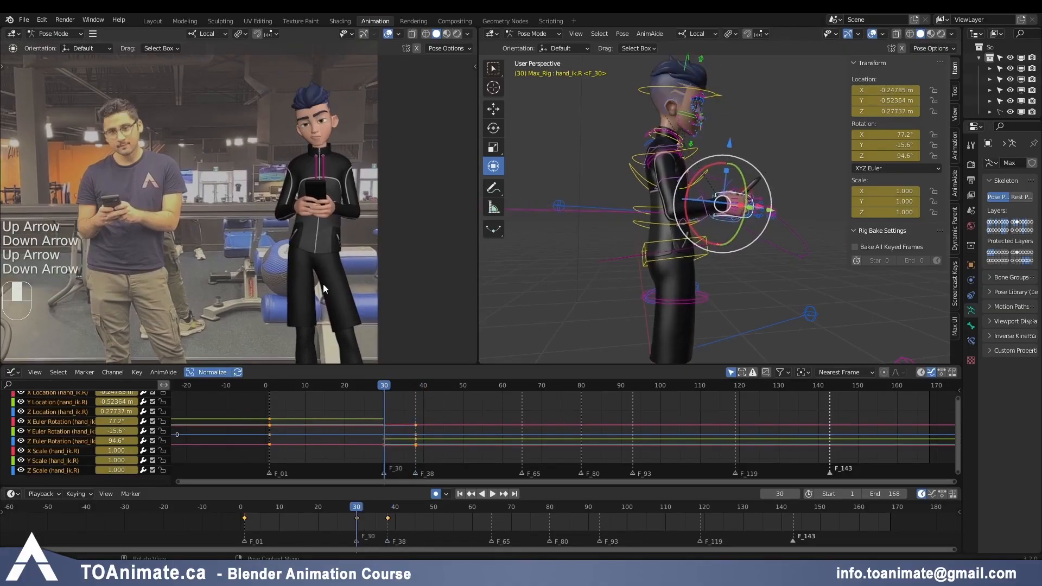
pyautogui.press('Up')
pyautogui.moveTo(779, 187); pyautogui.dragTo(681, 206, button='middle')
pyautogui.scroll(3, 673, 205)
pyautogui.moveTo(595, 173); pyautogui.dragTo(591, 171)
# Step: Compare the hand and phone poses at frames 1, 30 and 38 from the front
pyautogui.press('Down')
pyautogui.press('Up')
pyautogui.press('Down')
pyautogui.press('Up')
pyautogui.press('Down')
pyautogui.press('Up')
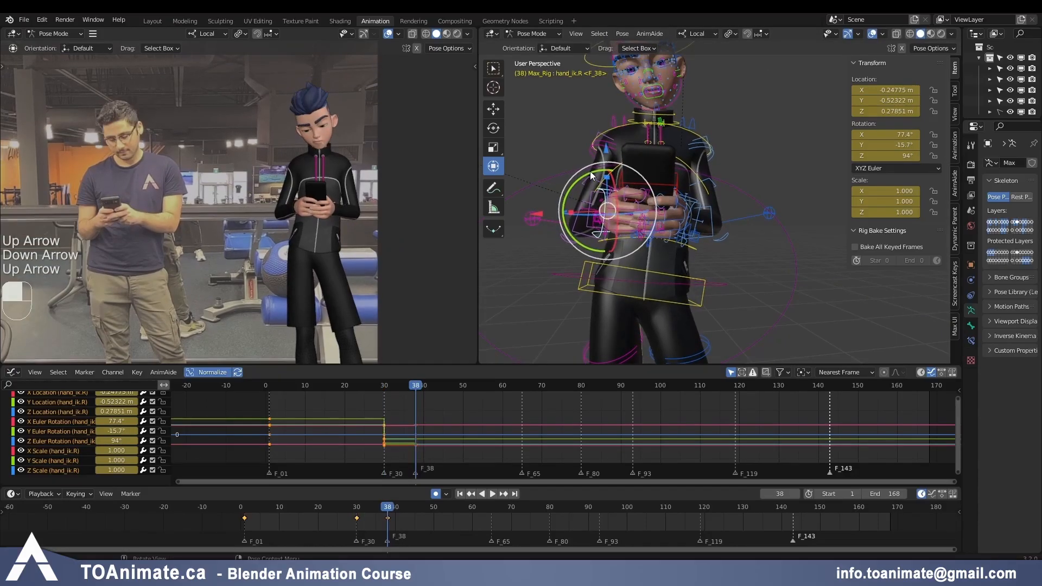
pyautogui.press('Down')
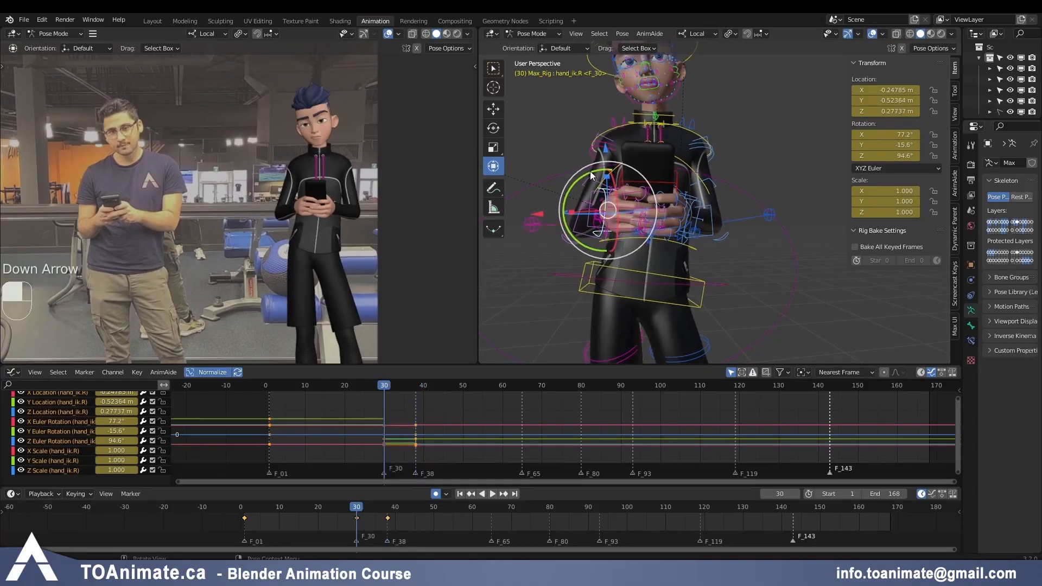
pyautogui.press('Down')
pyautogui.press('Up')
pyautogui.press('Up')
pyautogui.press('Down')
pyautogui.press('Down')
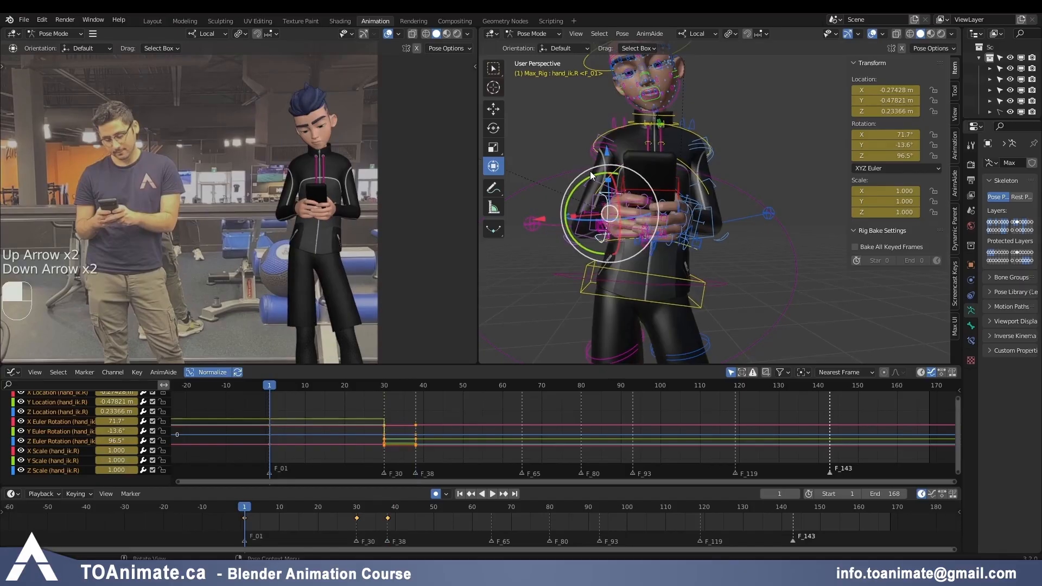
pyautogui.press('Up')
pyautogui.press('Up')
# Step: Examine the full-body pose changes between frames 1, 30 and 38 from the side
pyautogui.moveTo(594, 324); pyautogui.dragTo(770, 304, button='middle')
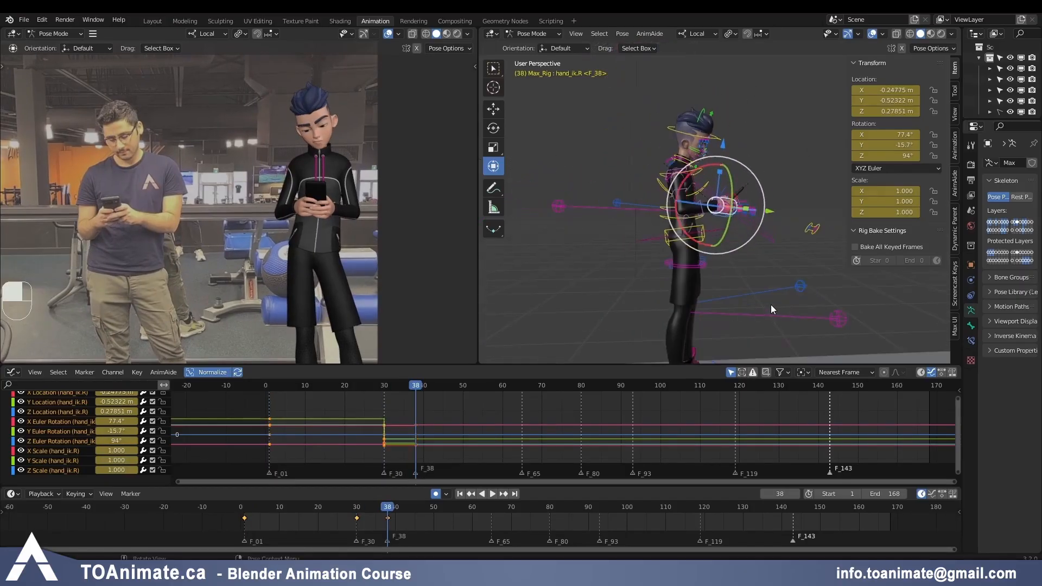
pyautogui.press('Down')
pyautogui.press('Down')
pyautogui.press('Up')
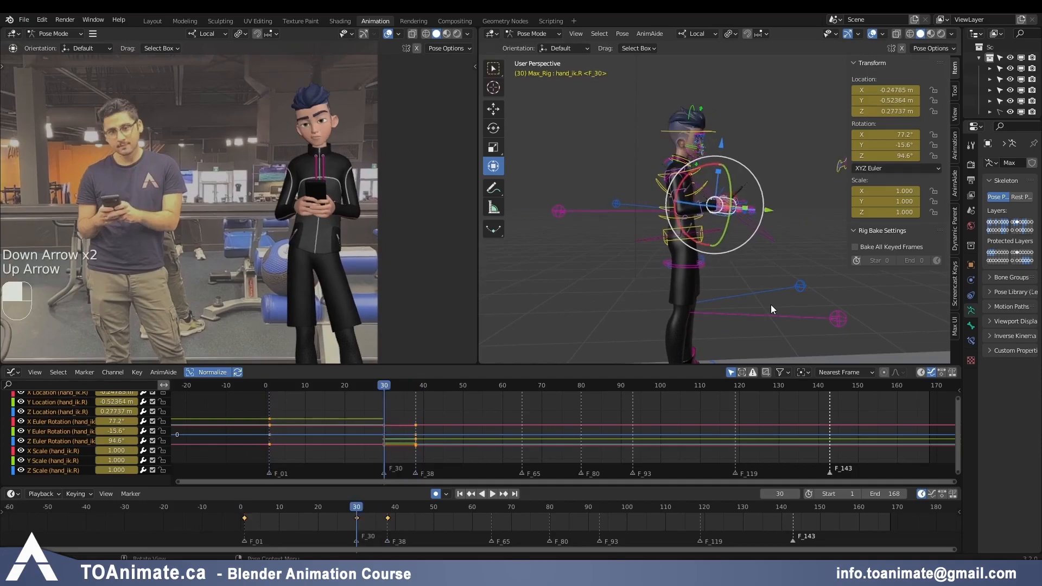
pyautogui.press('Up')
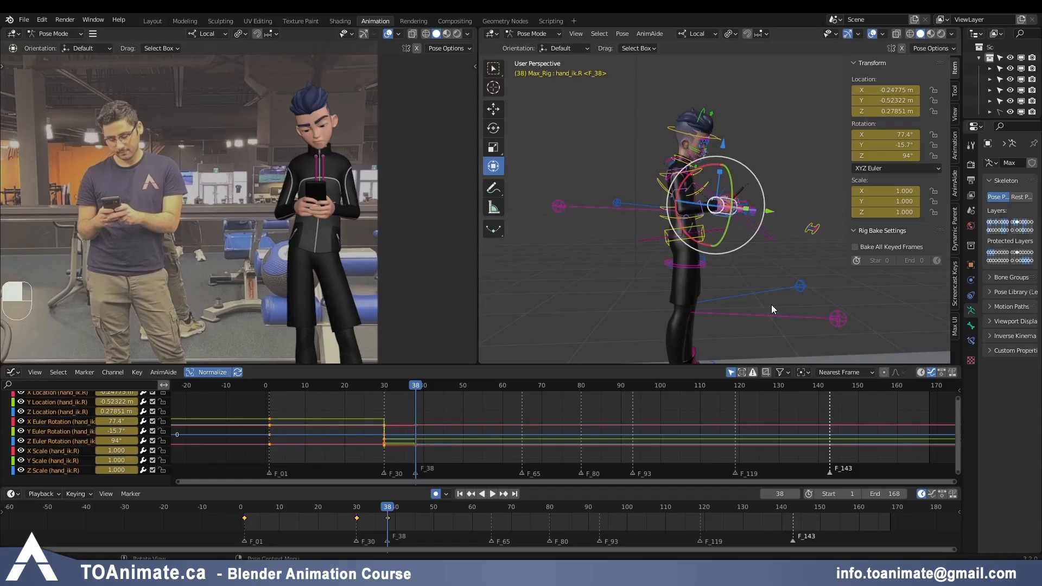
pyautogui.press('Down')
pyautogui.press('Down')
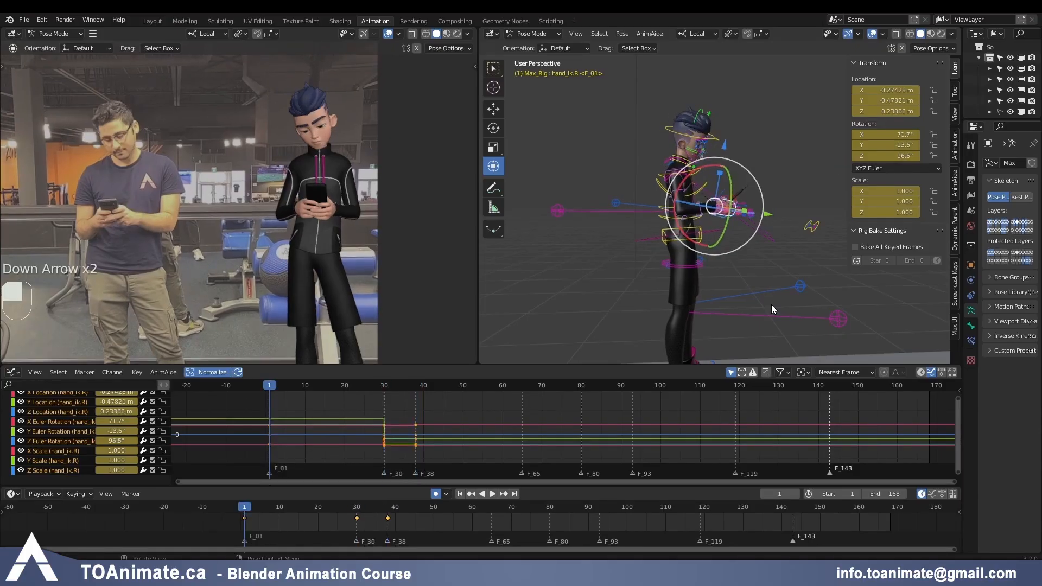
pyautogui.press('Up')
pyautogui.press('Up')
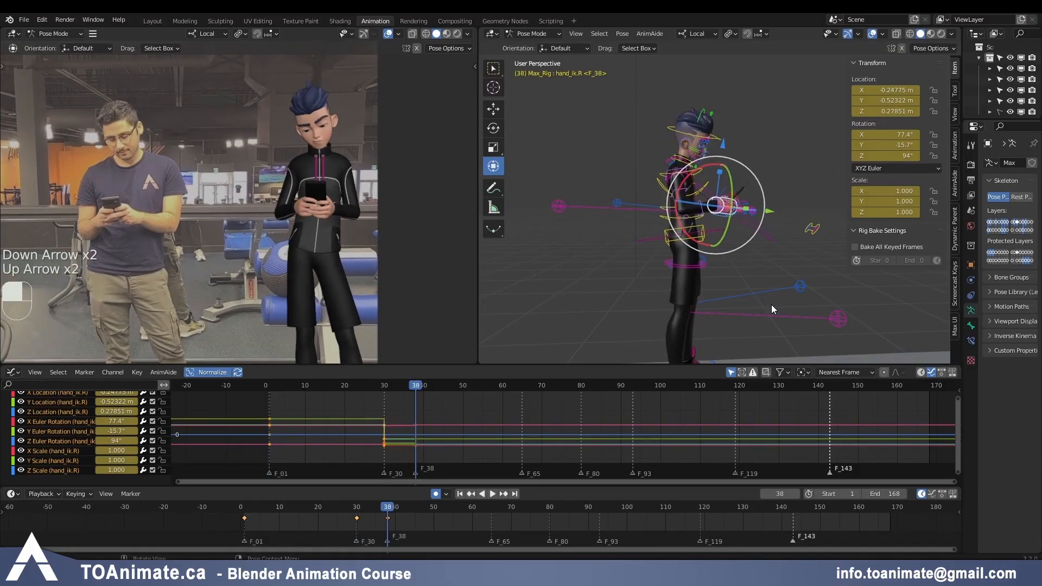
pyautogui.press('Down')
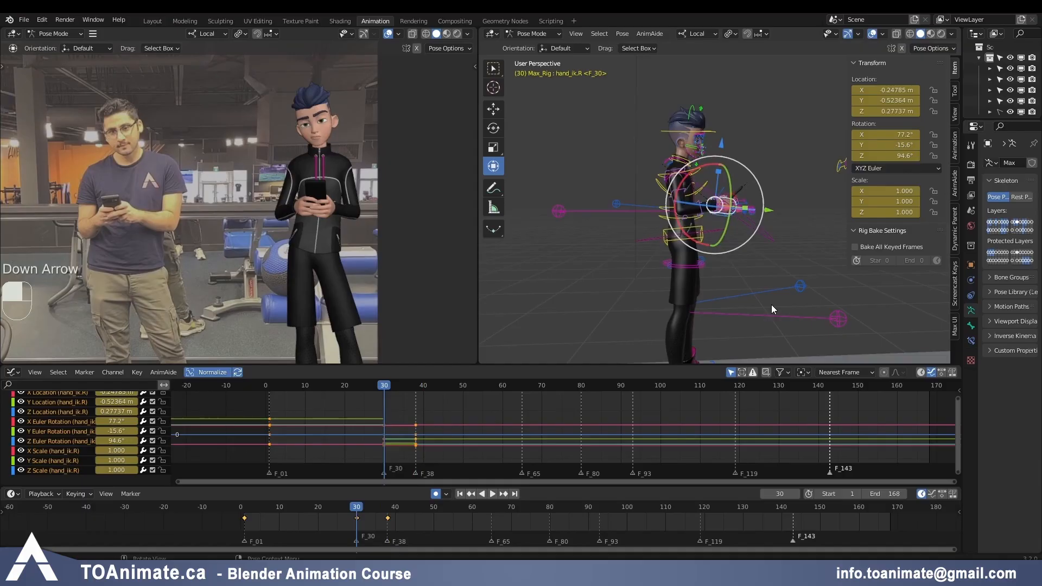
pyautogui.press('Up')
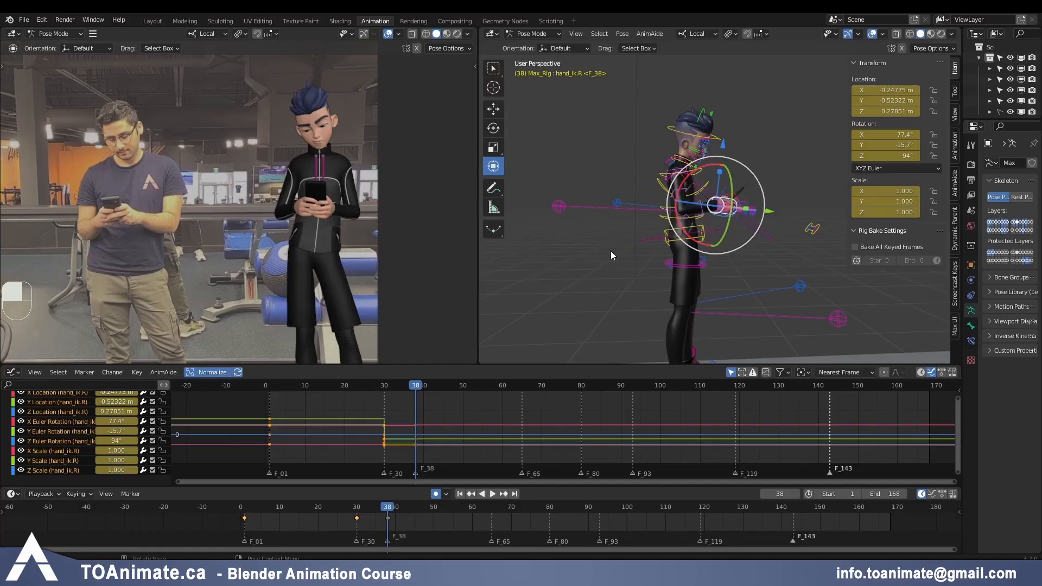
# Step: Play back the blocked animation from frame 1 to frame 38 to check its timing
pyautogui.click(243, 509)
pyautogui.press('space')
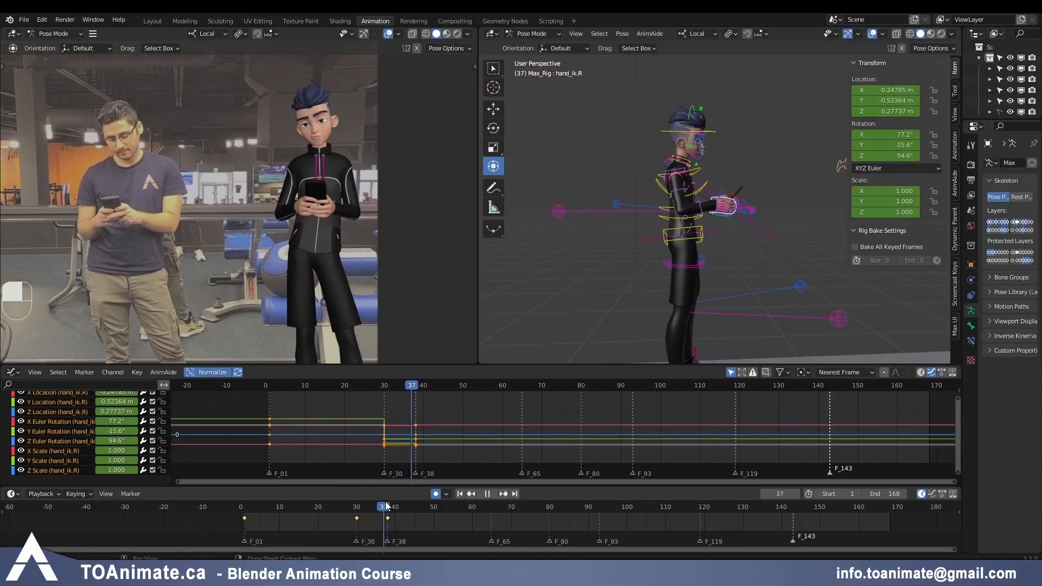
pyautogui.press('space')
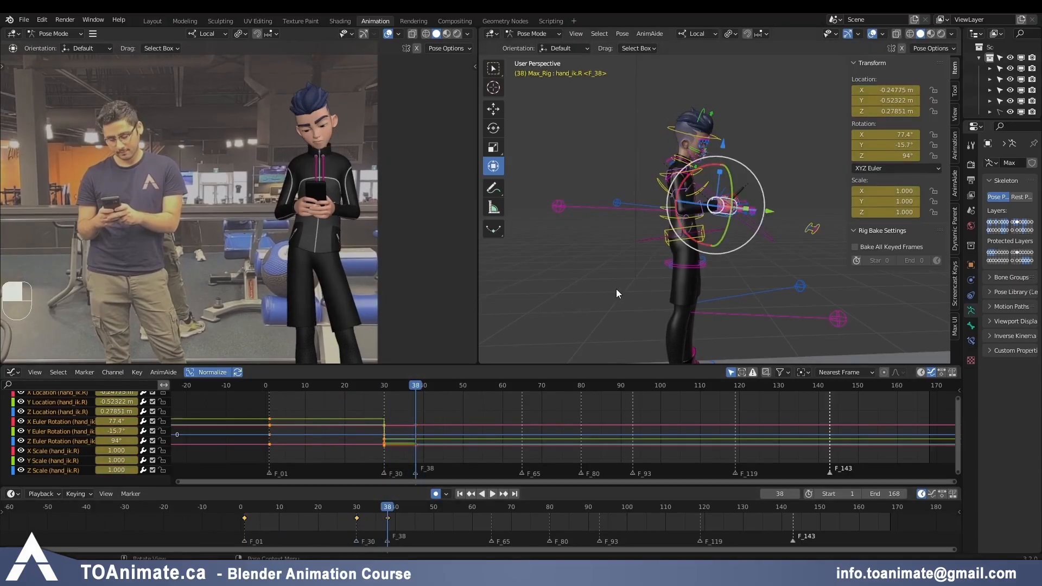
# Step: Set the lip curl property of the mouth_lower control to 0.000 at frame 38
pyautogui.moveTo(603, 303); pyautogui.dragTo(596, 317, button='middle')
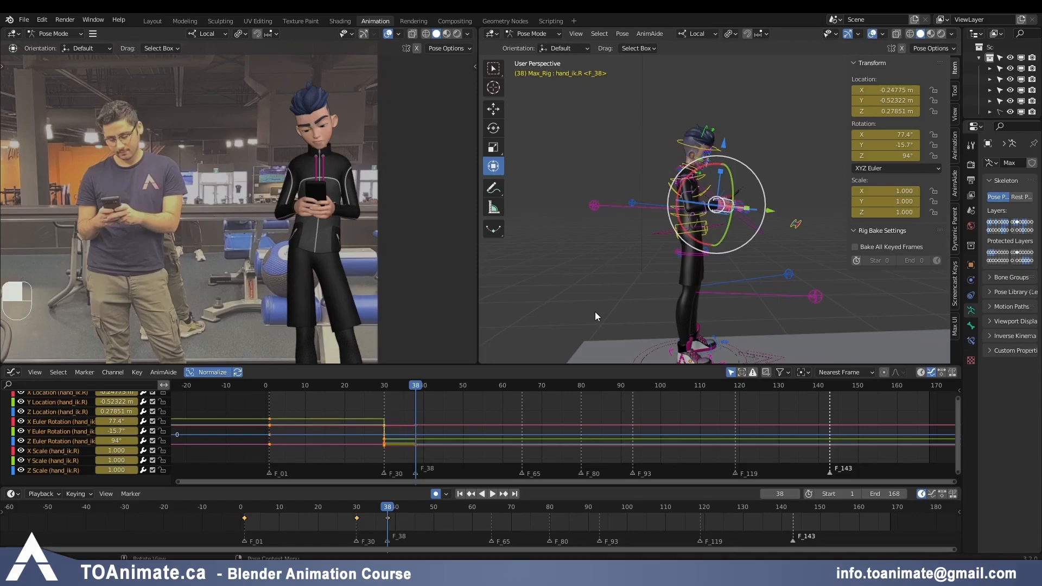
pyautogui.scroll(5, 331, 198)
pyautogui.keyDown('shift'); pyautogui.moveTo(364, 128); pyautogui.dragTo(204, 335, button='middle'); pyautogui.keyUp('shift')
pyautogui.scroll(3, 333, 319)
pyautogui.keyDown('shift'); pyautogui.moveTo(333, 319); pyautogui.dragTo(294, 302, button='middle'); pyautogui.keyUp('shift')
pyautogui.moveTo(686, 242); pyautogui.dragTo(598, 270, button='middle')
pyautogui.scroll(6, 676, 177)
pyautogui.keyDown('shift'); pyautogui.moveTo(660, 103); pyautogui.dragTo(728, 183, button='middle'); pyautogui.keyUp('shift')
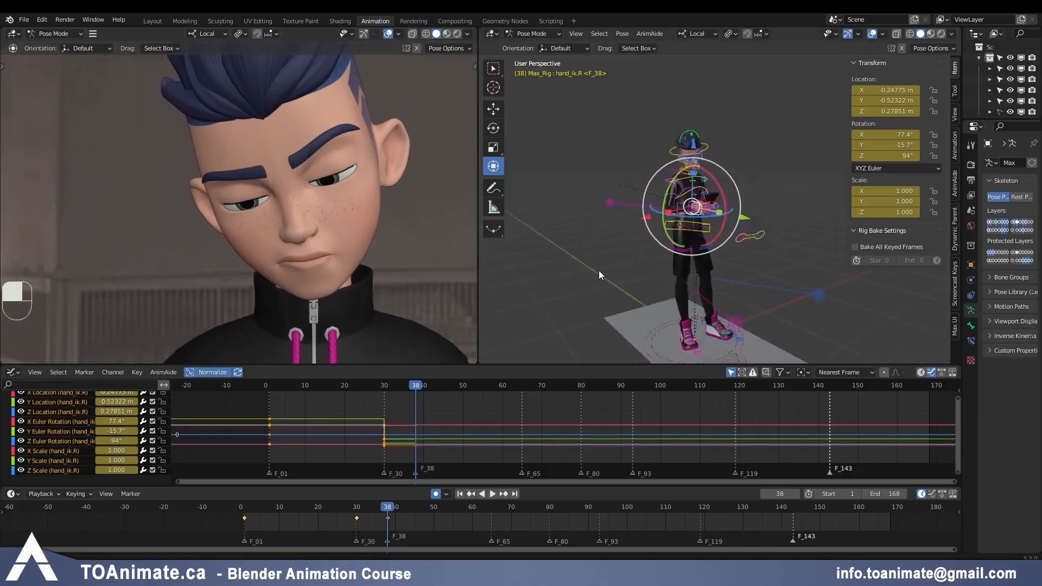
pyautogui.scroll(5, 728, 184)
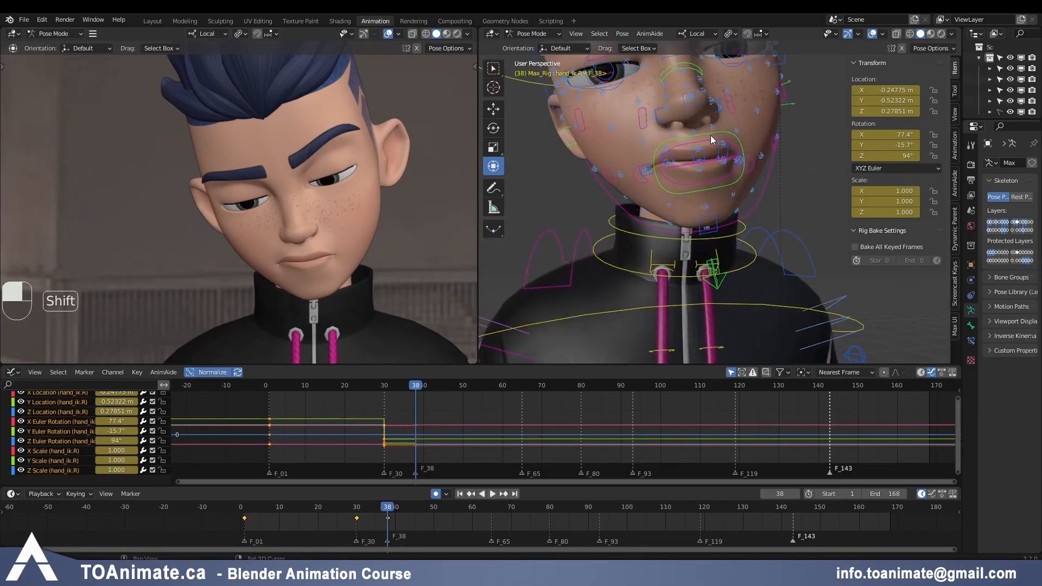
pyautogui.keyDown('shift'); pyautogui.moveTo(710, 135); pyautogui.dragTo(735, 201, button='middle'); pyautogui.keyUp('shift')
pyautogui.scroll(4, 735, 201)
pyautogui.scroll(1, 729, 223)
pyautogui.keyDown('shift'); pyautogui.moveTo(628, 240); pyautogui.dragTo(644, 242, button='middle'); pyautogui.keyUp('shift')
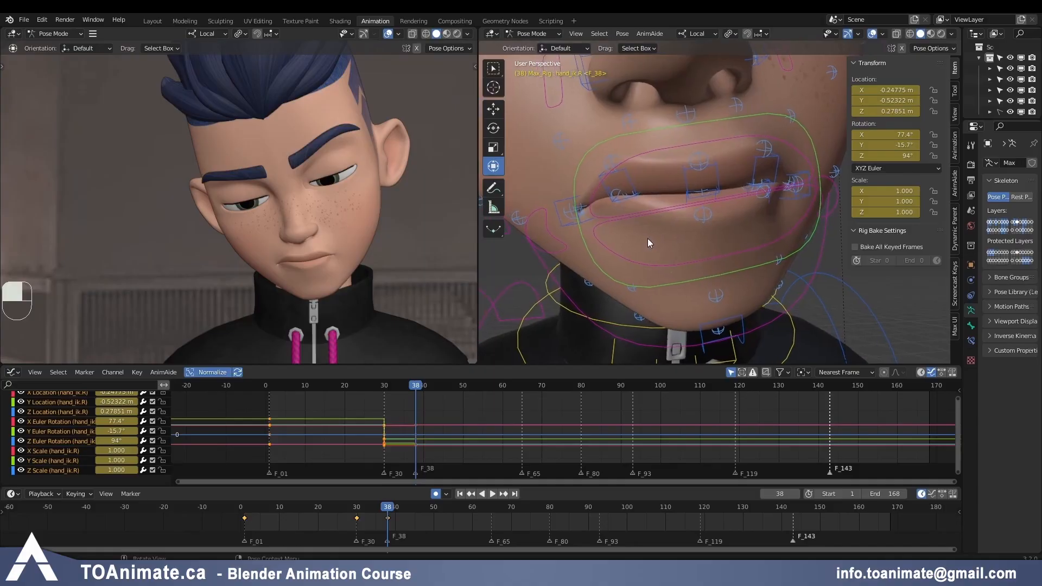
pyautogui.click(595, 239)
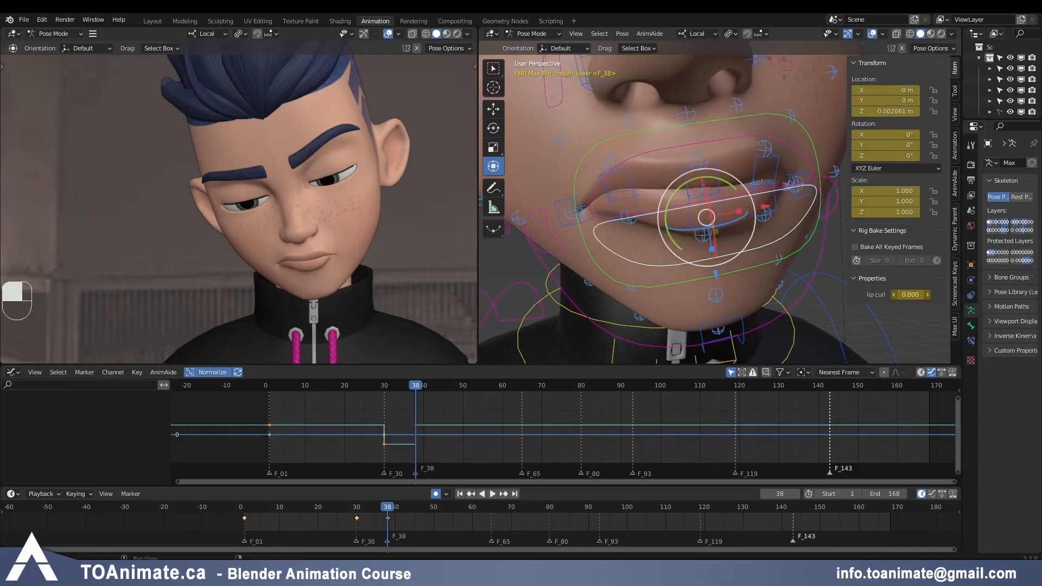
# Step: Reposition the lip_lower.R control at frame 38 to about X -0.0019 m, Y 0.0009 m, Z -0.0029 m
pyautogui.click(629, 213)
pyautogui.press('g')
pyautogui.click(640, 215)
pyautogui.press('g')
pyautogui.click(642, 217)
pyautogui.moveTo(642, 217); pyautogui.dragTo(920, 249, button='middle')
pyautogui.moveTo(920, 249); pyautogui.dragTo(903, 273, button='middle')
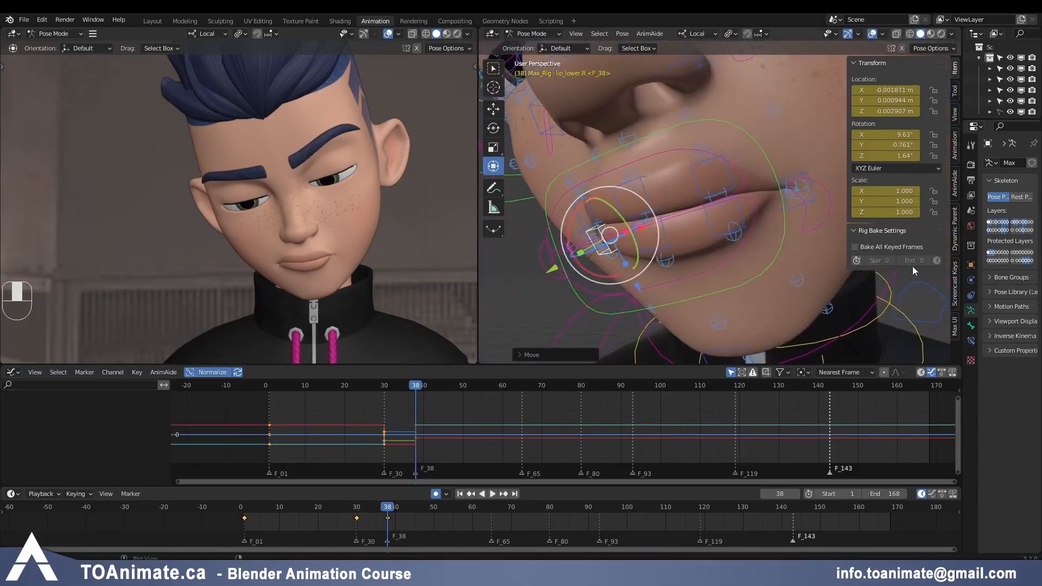
# Step: Adjust the height of the right upper lip control together with the right lower lip control at frame 38
pyautogui.moveTo(669, 255); pyautogui.dragTo(623, 218, button='middle')
pyautogui.keyDown('shift'); pyautogui.moveTo(623, 217); pyautogui.dragTo(645, 186, button='middle'); pyautogui.keyUp('shift')
pyautogui.click(644, 184)
pyautogui.press('g')
pyautogui.click(297, 293)
pyautogui.press('g')
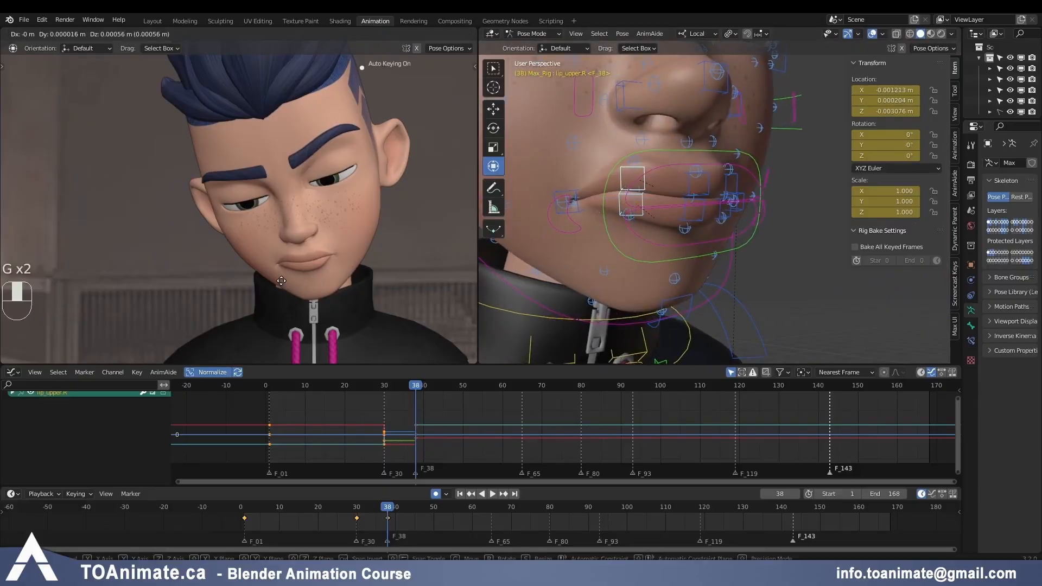
pyautogui.click(297, 296)
# Step: Reposition the right mouth corner control at frame 38 to reshape that side of the mouth
pyautogui.click(568, 223)
pyautogui.press('g')
pyautogui.click(289, 297)
pyautogui.press('g')
pyautogui.click(289, 294)
pyautogui.moveTo(571, 172); pyautogui.dragTo(580, 176)
pyautogui.moveTo(659, 249); pyautogui.dragTo(588, 255, button='middle')
# Step: Move the left mouth corner control at frame 38 to about X 0.0007 m, Z -0.0052 m
pyautogui.click(731, 214)
pyautogui.press('g')
pyautogui.click(361, 292)
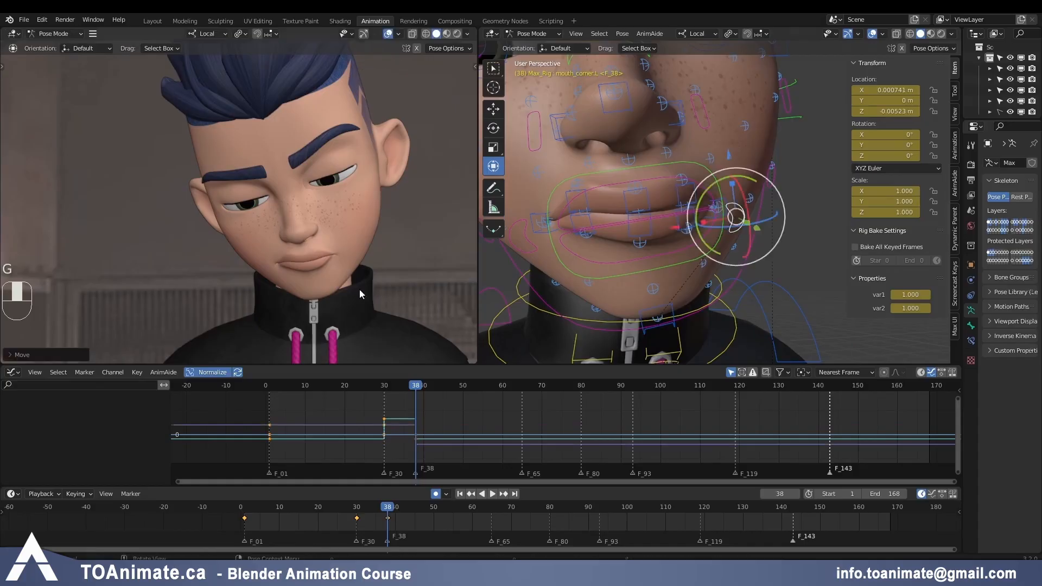
# Step: Move the jaw_stretch control at frame 38 to shift the jaw slightly sideways, to about X -0.0037 m
pyautogui.scroll(-2, 667, 271)
pyautogui.click(680, 345)
pyautogui.press('g')
pyautogui.click(394, 329)
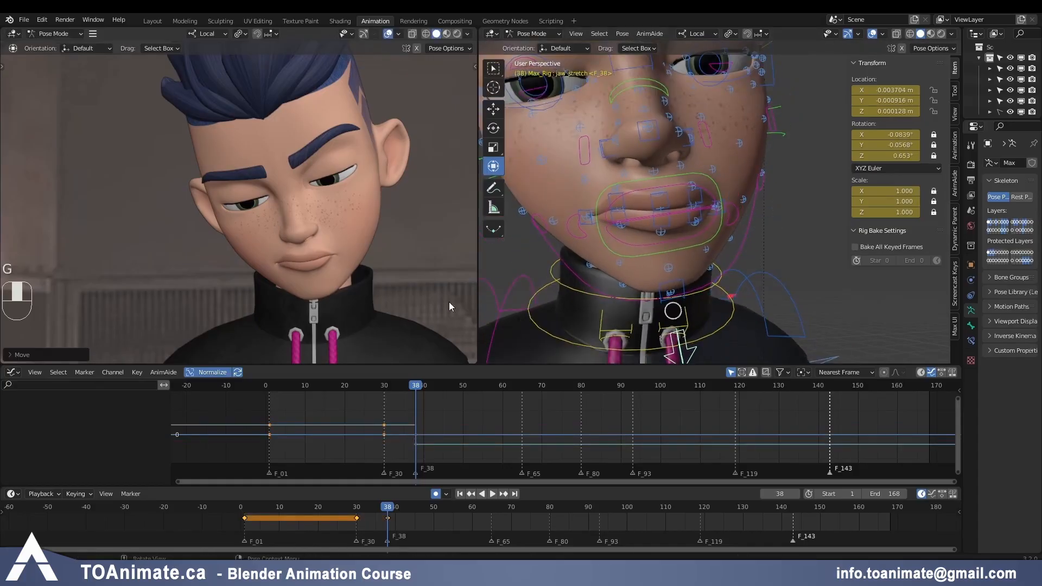
# Step: Rotate the right upper lip corner tweak control at frame 38 to about 15.6° on Y
pyautogui.scroll(5, 673, 304)
pyautogui.click(653, 258)
pyautogui.press('r')
pyautogui.moveTo(666, 296); pyautogui.dragTo(681, 282)
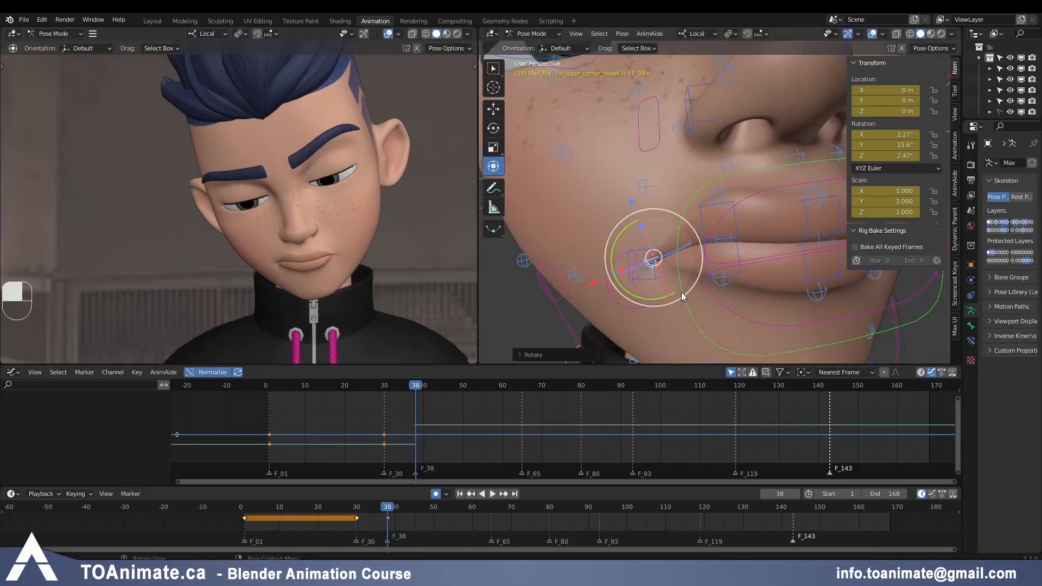
# Step: Rotate the left lower lip corner tweak control at frame 38 to about -19° on Y and adjust its position
pyautogui.moveTo(682, 294); pyautogui.dragTo(607, 298, button='middle')
pyautogui.click(793, 219)
pyautogui.moveTo(805, 256)
pyautogui.mouseDown()
pyautogui.moveTo(797, 261)
pyautogui.moveTo(817, 255)
pyautogui.mouseUp()
pyautogui.click(791, 219)
pyautogui.press('g')
pyautogui.click(795, 223)
# Step: Move the eyes_lookat control at frame 38 to about X 0.0067 m, Y 0.167 m, Z -0.347 m to redirect the gaze
pyautogui.scroll(5, 265, 265)
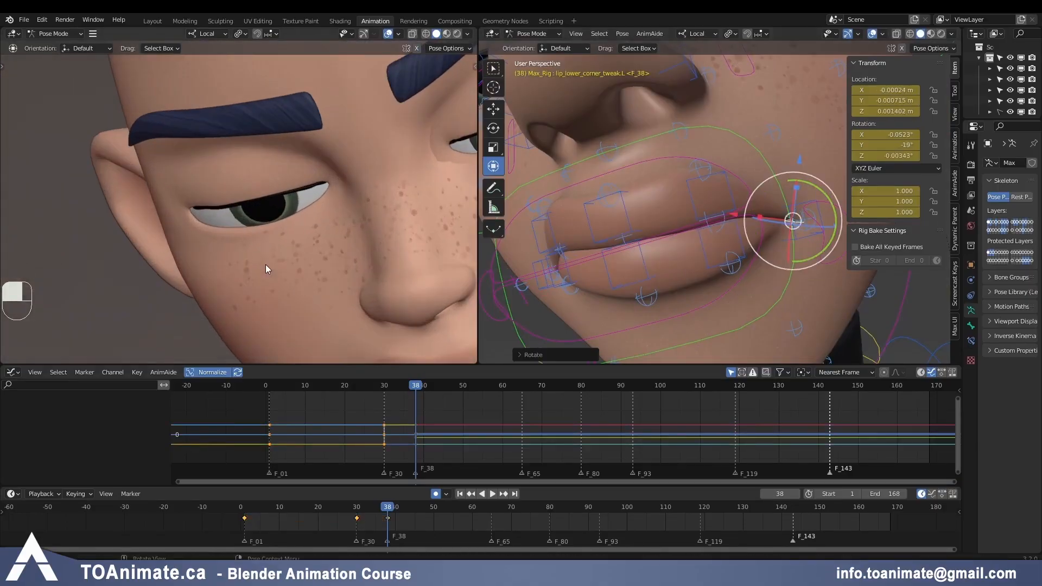
pyautogui.keyDown('shift'); pyautogui.moveTo(285, 240); pyautogui.dragTo(220, 233, button='middle'); pyautogui.keyUp('shift')
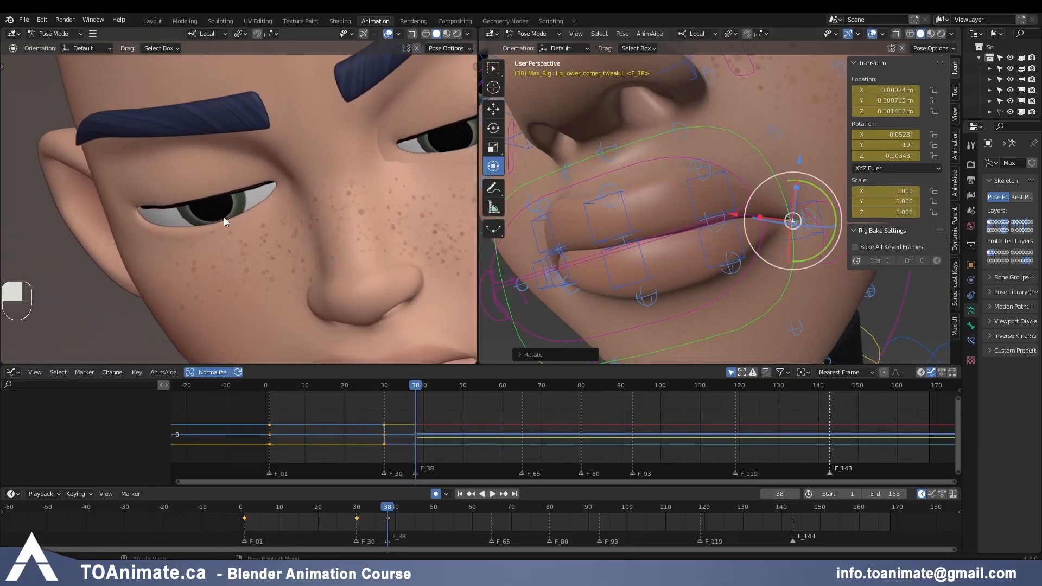
pyautogui.scroll(-10, 670, 232)
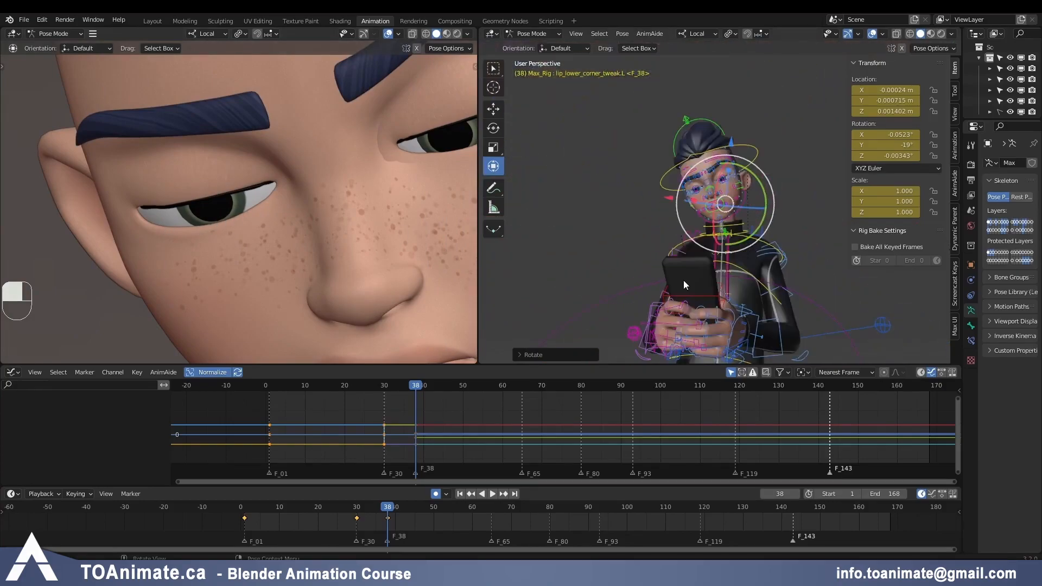
pyautogui.click(633, 263)
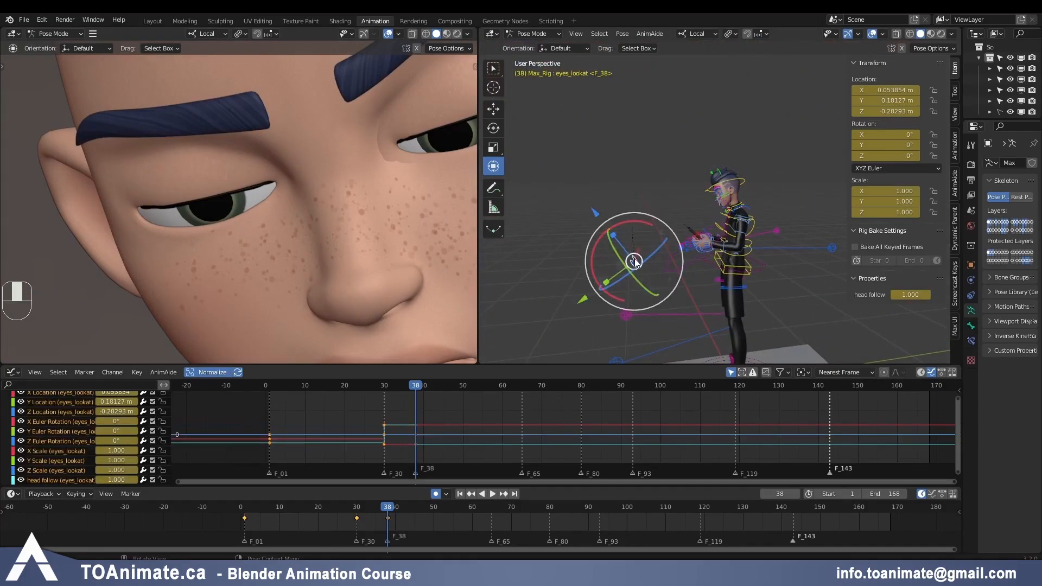
pyautogui.press('g')
pyautogui.moveTo(601, 214); pyautogui.dragTo(602, 216)
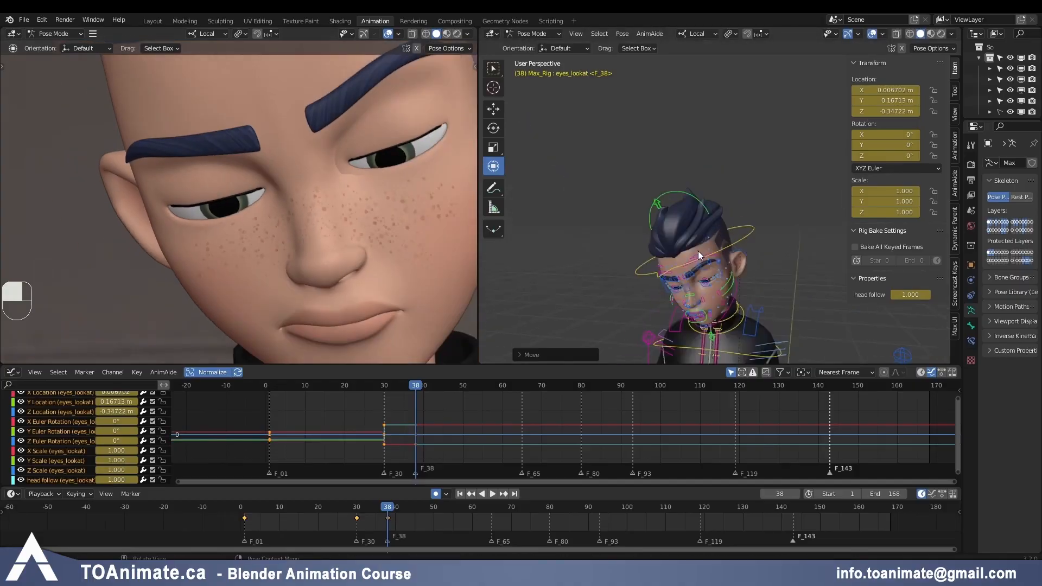
# Step: Reposition the outer tweak control of the right upper eyelid at frame 38 and rotate it to about 8.3° on Y
pyautogui.scroll(3, 702, 325)
pyautogui.keyDown('shift'); pyautogui.moveTo(703, 331); pyautogui.dragTo(705, 249, button='middle'); pyautogui.keyUp('shift')
pyautogui.scroll(3, 705, 249)
pyautogui.click(675, 238)
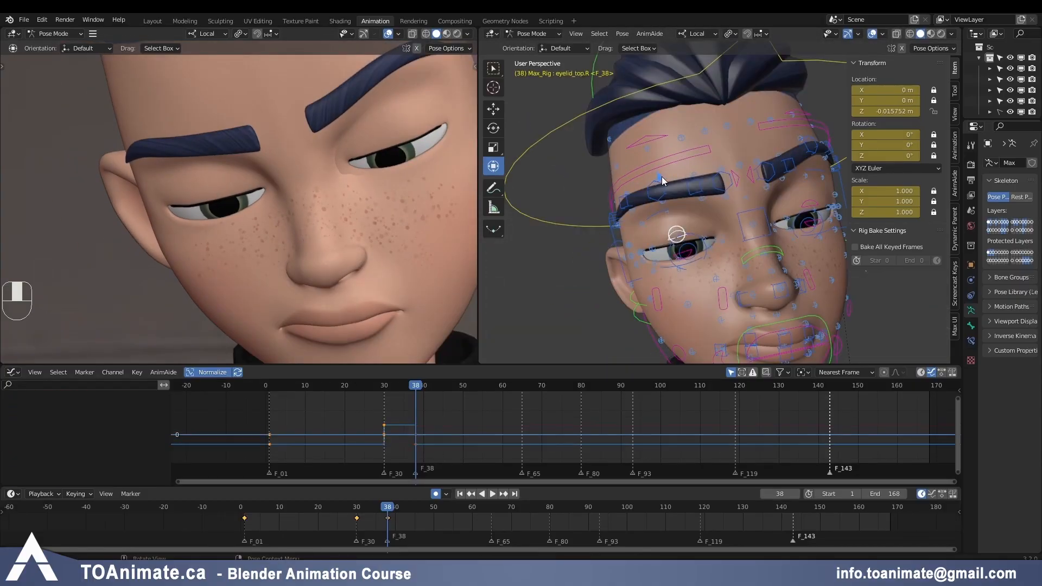
pyautogui.scroll(3, 676, 235)
pyautogui.click(614, 275)
pyautogui.press('g')
pyautogui.click(602, 234)
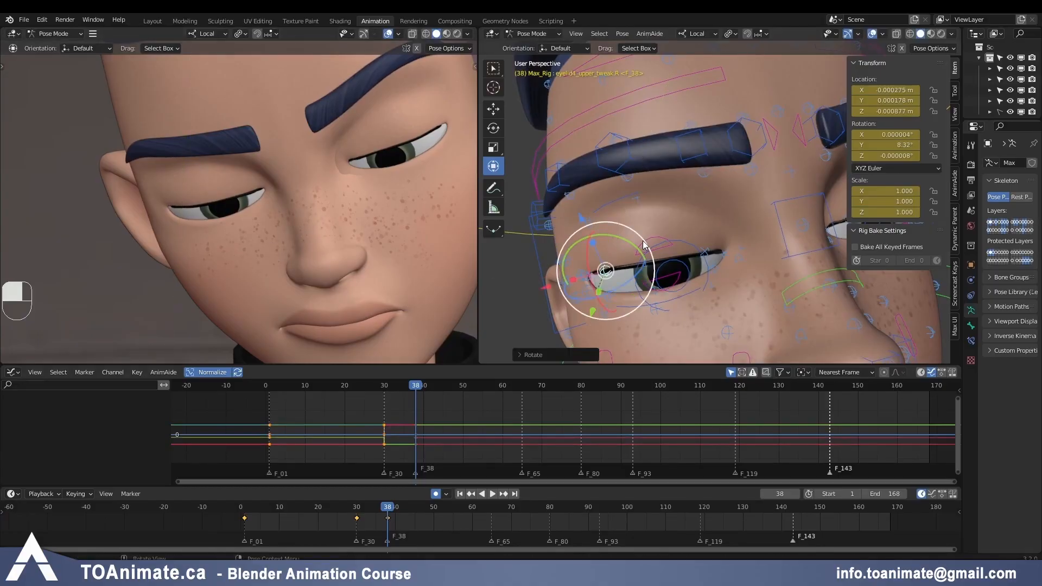
# Step: Move both lower eyelid controls down along local Z at frame 38 by about 0.0015 m
pyautogui.click(682, 280)
pyautogui.keyDown('shift'); pyautogui.moveTo(685, 276); pyautogui.dragTo(719, 234, button='middle'); pyautogui.keyUp('shift')
pyautogui.click(730, 226)
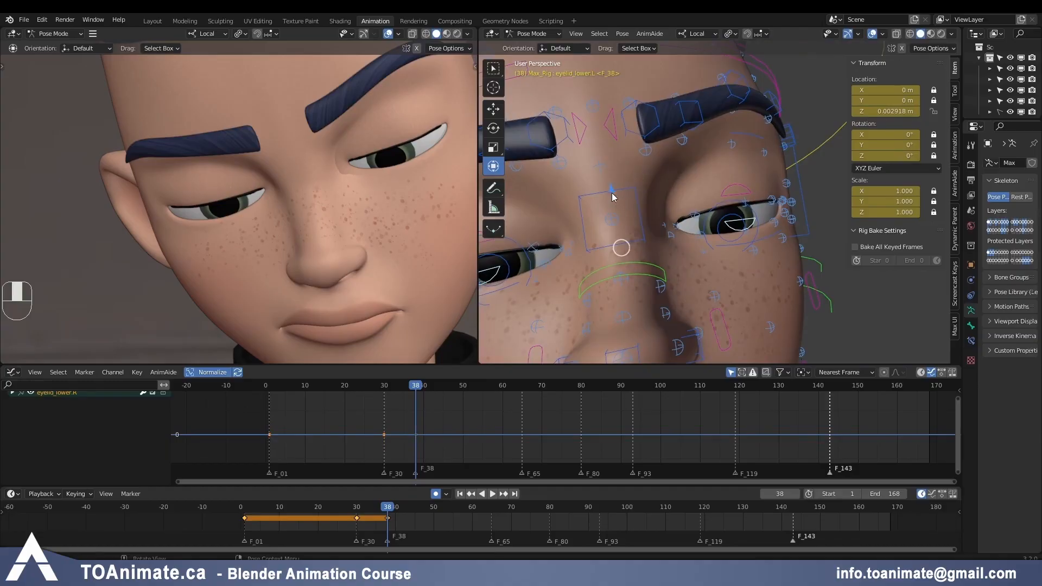
pyautogui.press('g')
pyautogui.press('z')
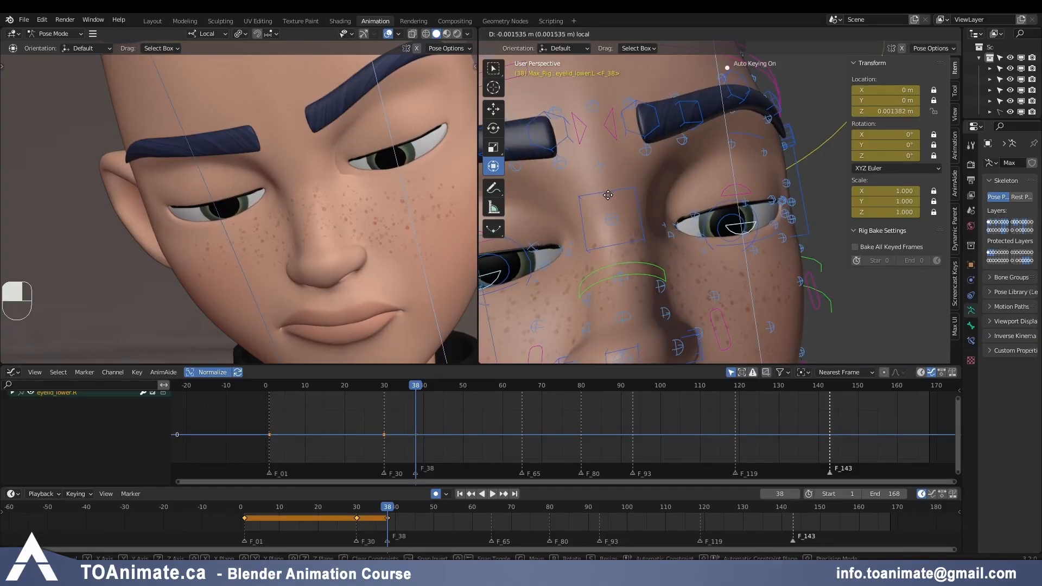
pyautogui.click(608, 194)
pyautogui.keyDown('shift'); pyautogui.moveTo(608, 194); pyautogui.dragTo(682, 215, button='middle'); pyautogui.keyUp('shift')
pyautogui.scroll(-2, 681, 213)
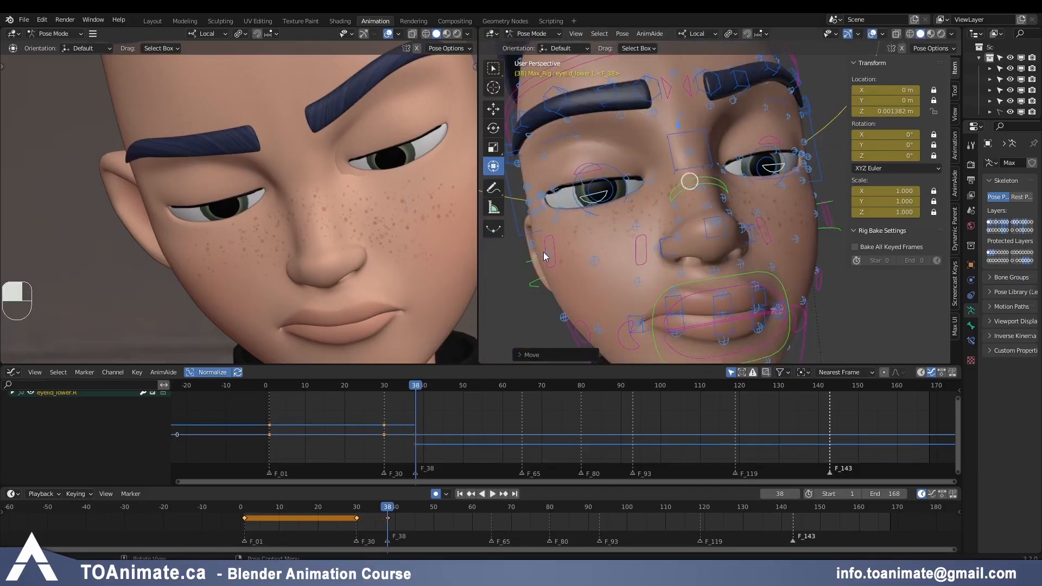
# Step: Lower the right cheekbone control at frame 38 and reduce its Z Location keyframe at frame 30
pyautogui.click(551, 236)
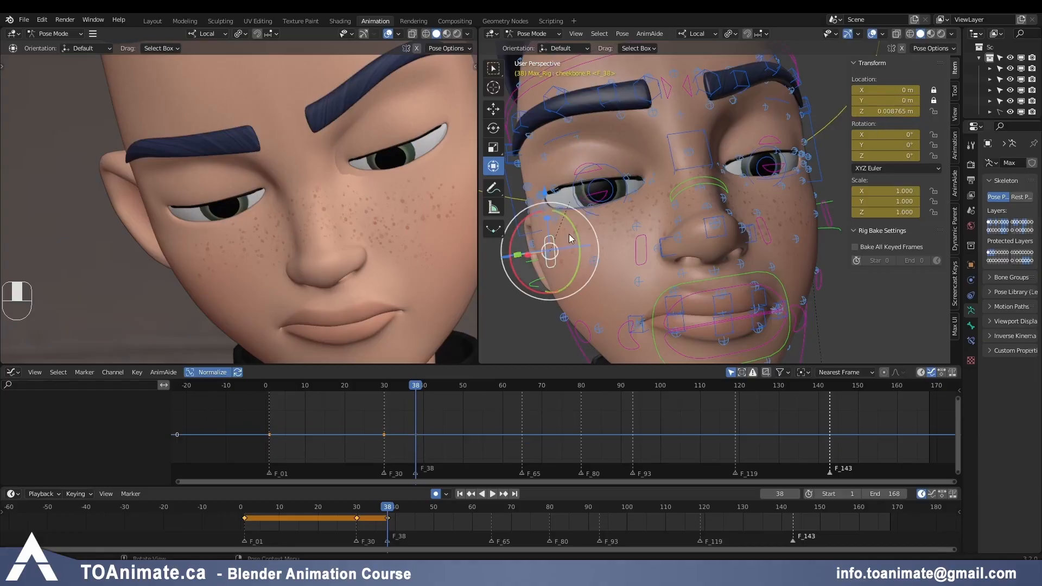
pyautogui.moveTo(545, 195); pyautogui.dragTo(545, 204)
pyautogui.press('Down')
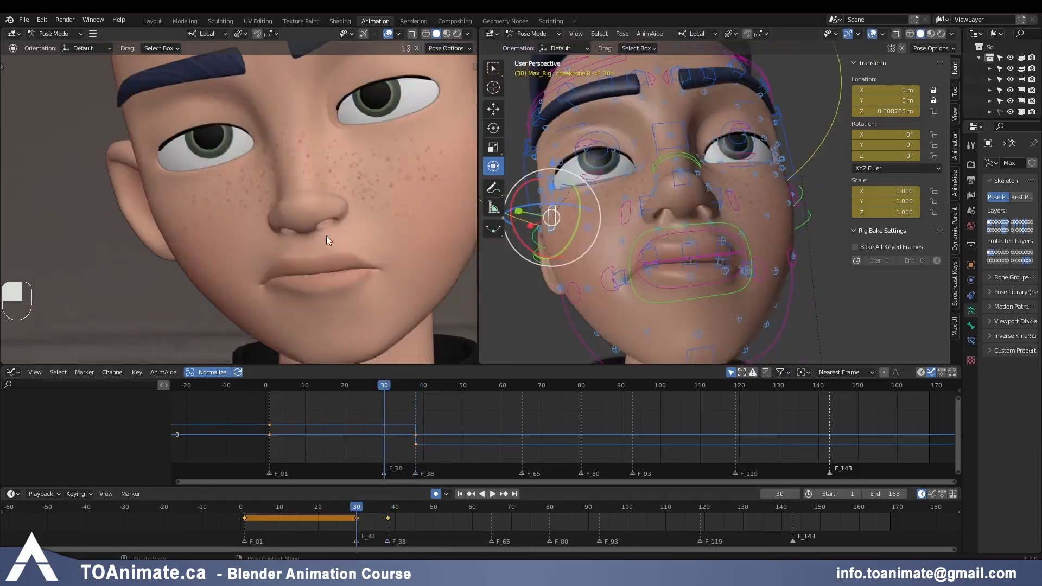
pyautogui.click(398, 448)
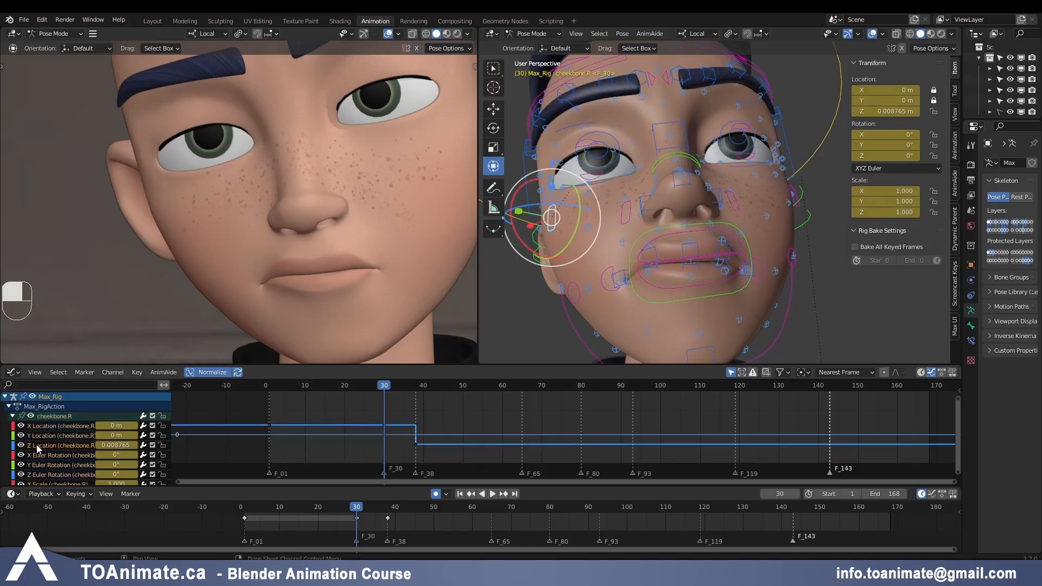
pyautogui.click(386, 424)
pyautogui.press('g')
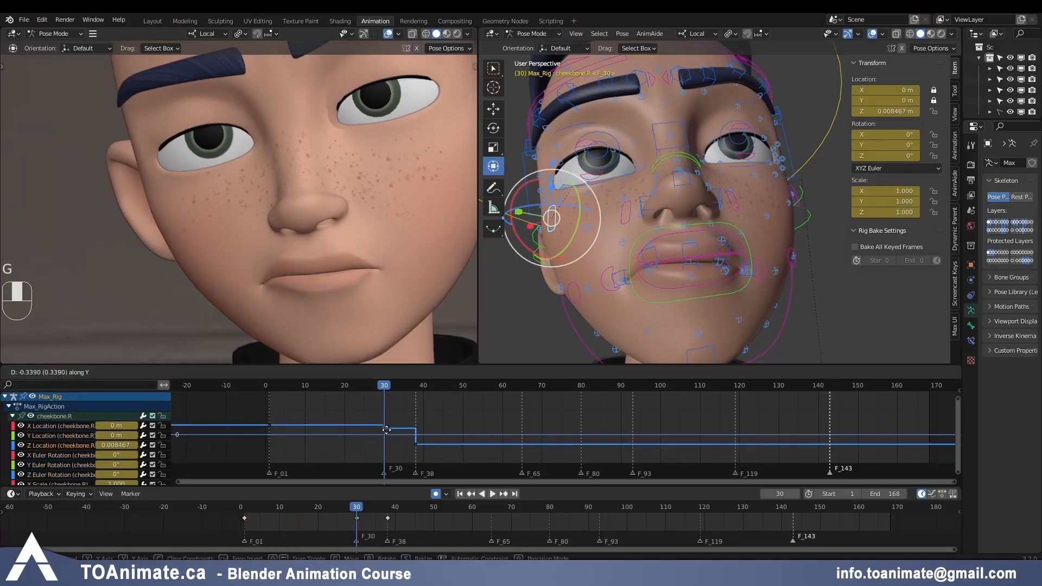
pyautogui.click(387, 431)
# Step: Move the right lower eye region control along Z at frame 30 to about -0.0007 m
pyautogui.click(601, 184)
pyautogui.moveTo(601, 184); pyautogui.dragTo(608, 277, button='middle')
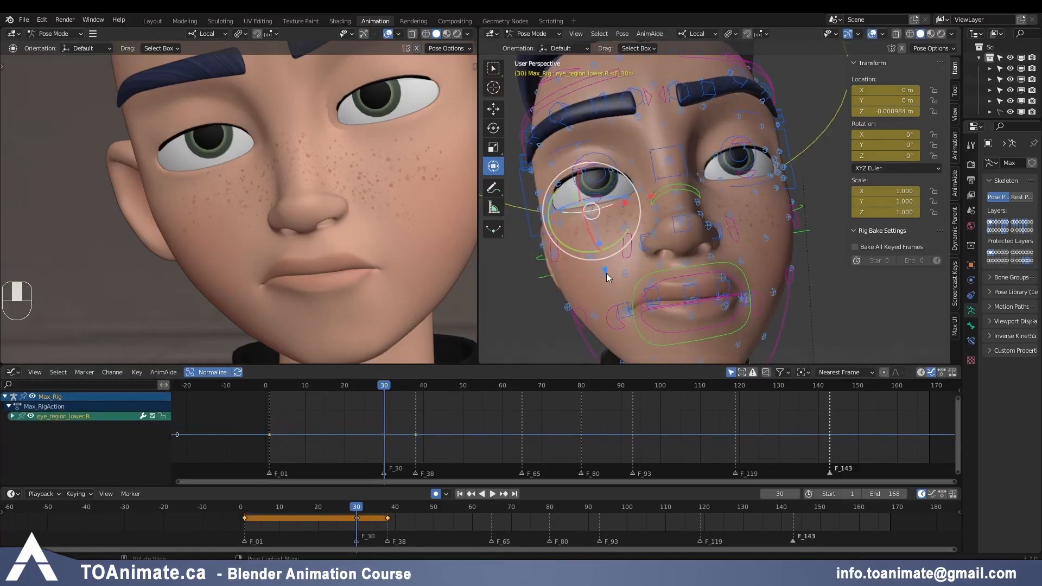
pyautogui.moveTo(605, 270); pyautogui.dragTo(606, 274)
pyautogui.click(737, 185)
pyautogui.click(597, 211)
pyautogui.click(384, 425)
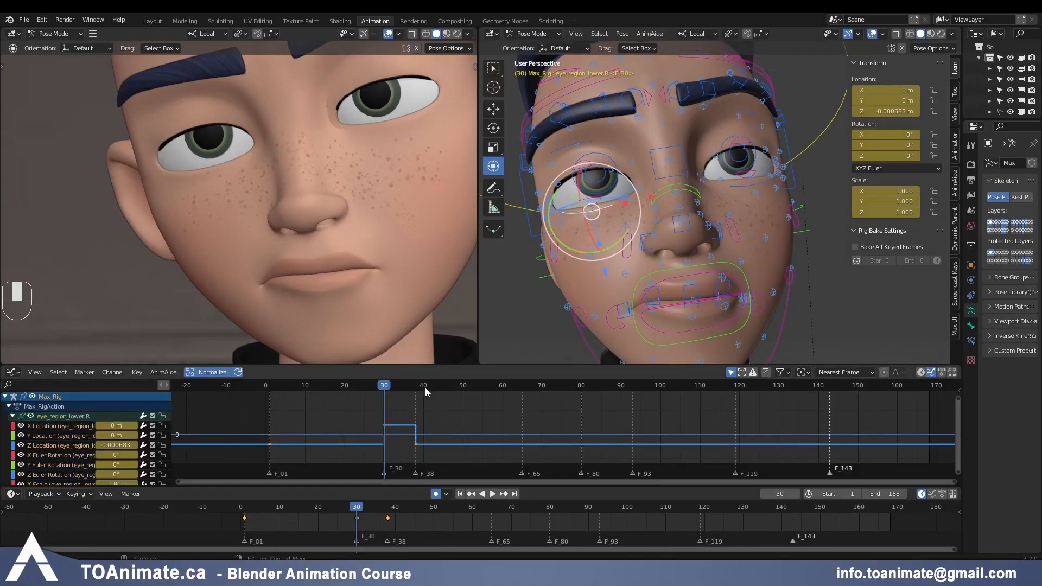
# Step: Raise the Z Location keyframe of the right lower eye region control at frame 38
pyautogui.click(417, 387)
pyautogui.click(416, 444)
pyautogui.press('g')
pyautogui.middleClick(414, 435)
pyautogui.click(414, 406)
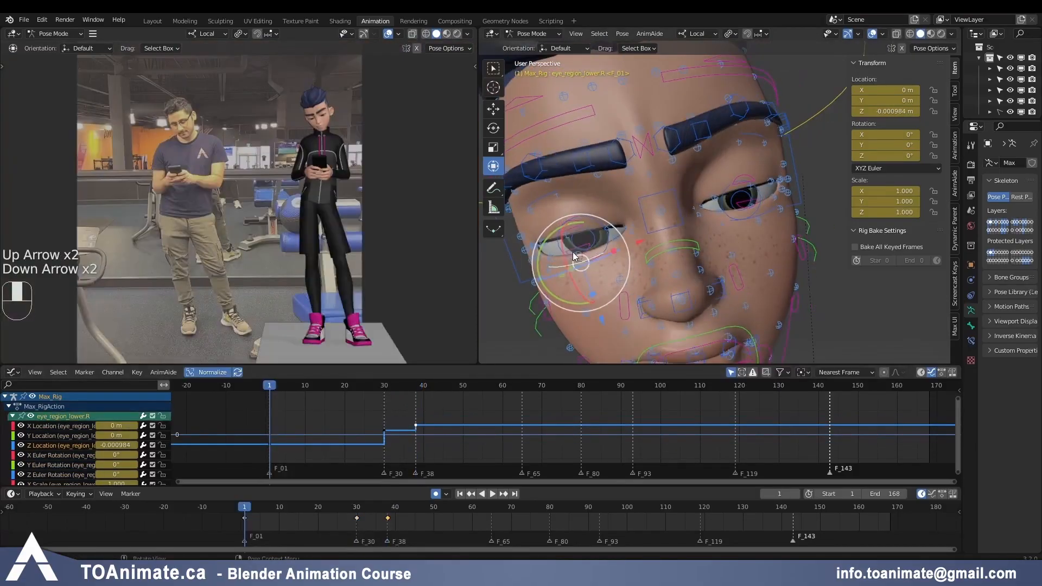
# Step: Select all controls of the character rig to bring up their animation curves
pyautogui.scroll(-9, 627, 246)
pyautogui.keyDown('shift'); pyautogui.moveTo(628, 247); pyautogui.dragTo(704, 243, button='middle'); pyautogui.keyUp('shift')
pyautogui.press('a')
pyautogui.press('a')
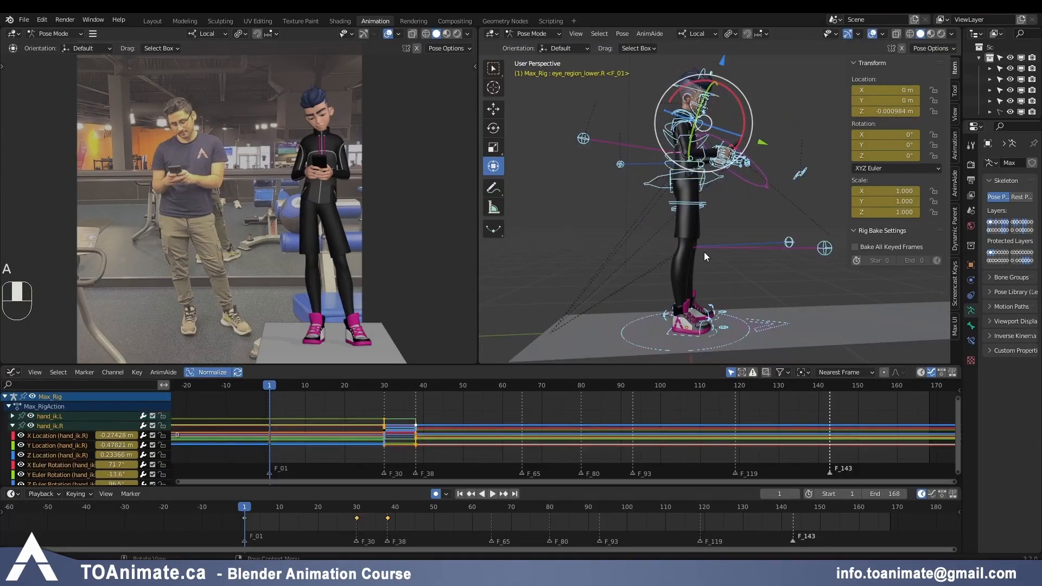
# Step: Set the interpolation of all the rig's keyframes to Bezier
pyautogui.press('a')
pyautogui.press('a')
pyautogui.press('t')
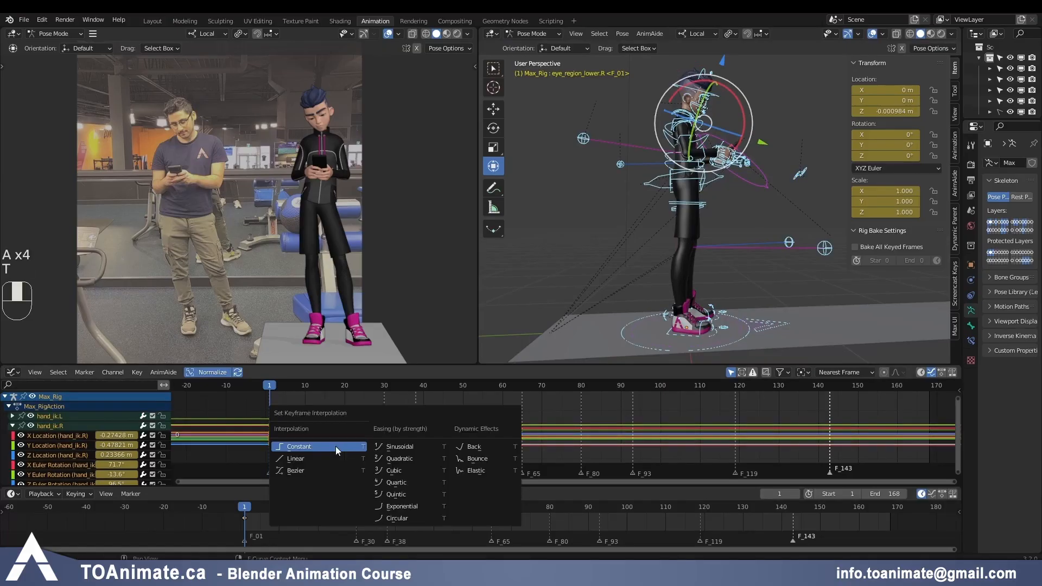
pyautogui.click(320, 470)
# Step: Play and scrub through the first 38 frames to preview the interpolated motion against the reference footage
pyautogui.press('space')
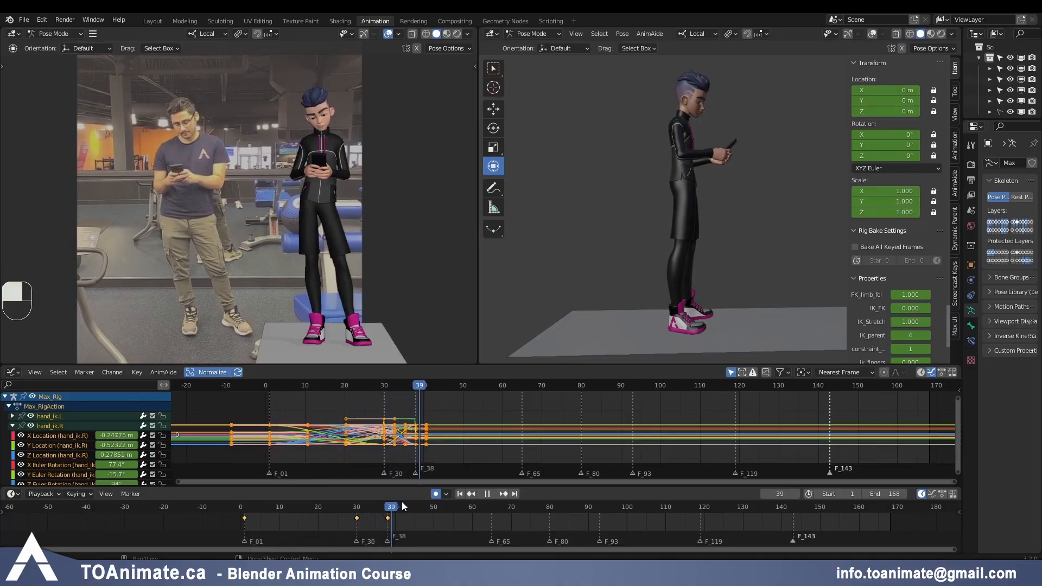
pyautogui.moveTo(377, 510); pyautogui.dragTo(405, 512)
pyautogui.moveTo(276, 520); pyautogui.dragTo(357, 515)
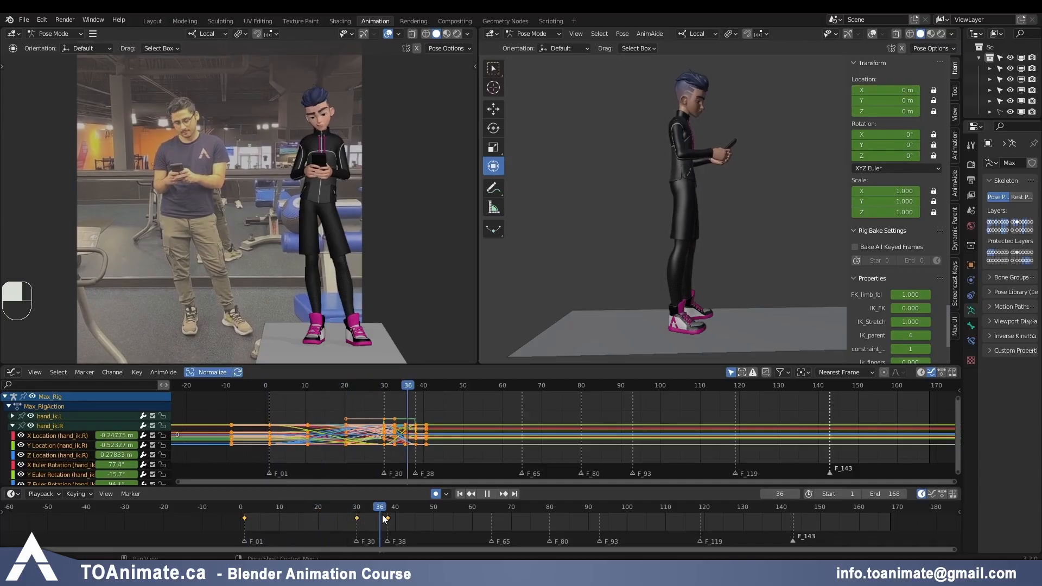
pyautogui.press('space')
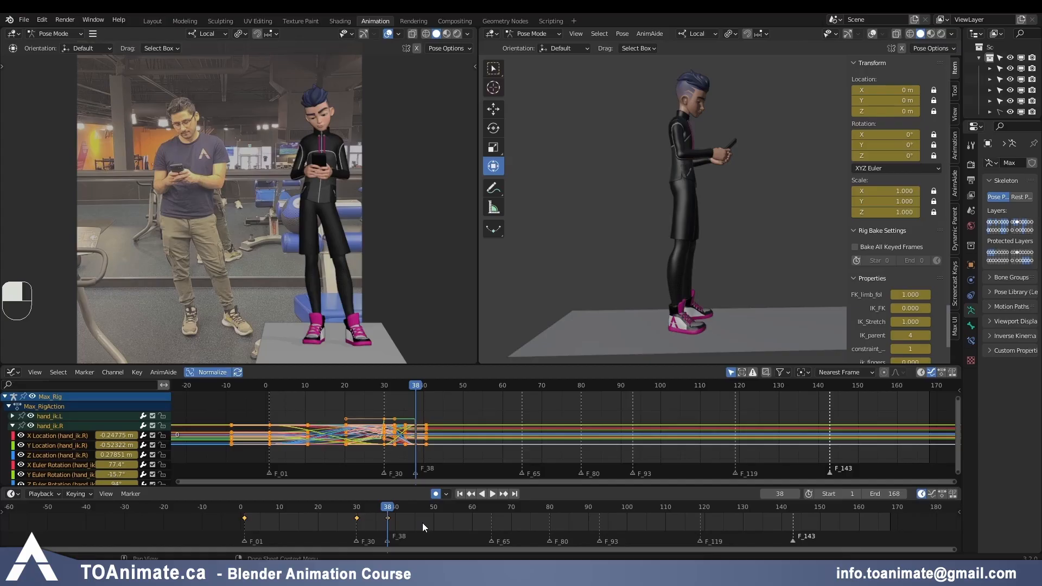
# Step: Set the interpolation of all keyframes to Constant and step through the blocked poses
pyautogui.press('t')
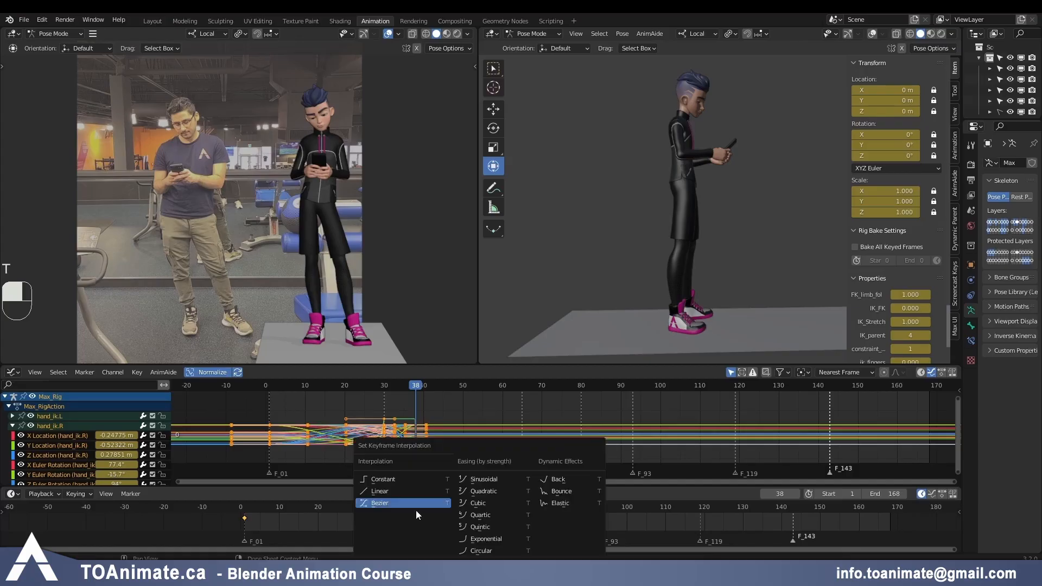
pyautogui.click(402, 480)
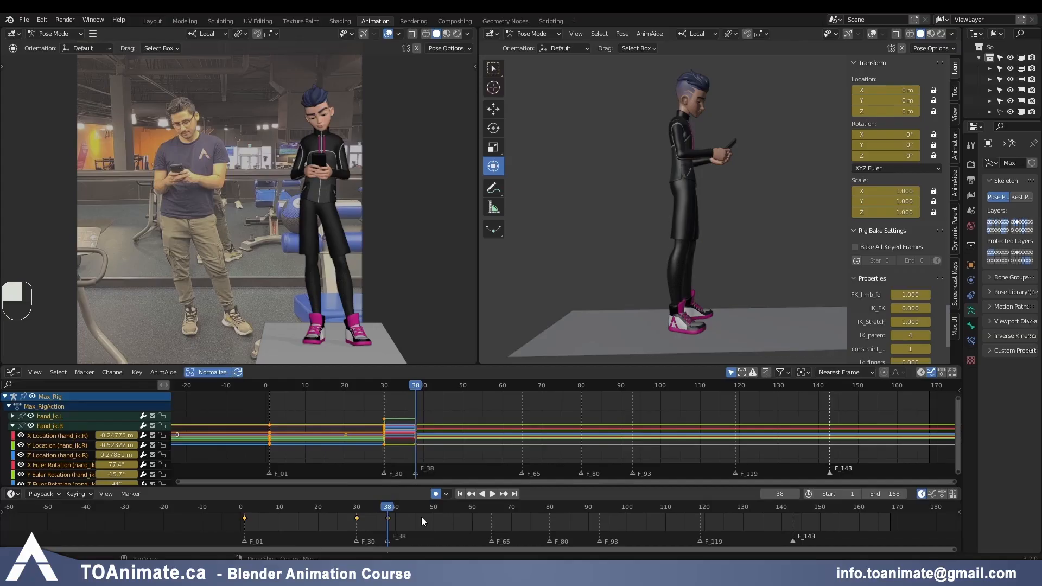
pyautogui.press('Down')
pyautogui.press('Down')
pyautogui.press('Up')
pyautogui.press('Up')
# Step: Review the reference from frame 38 to 65, show the rig overlays and keyframe all controls at frame 65
pyautogui.moveTo(478, 512); pyautogui.dragTo(491, 509)
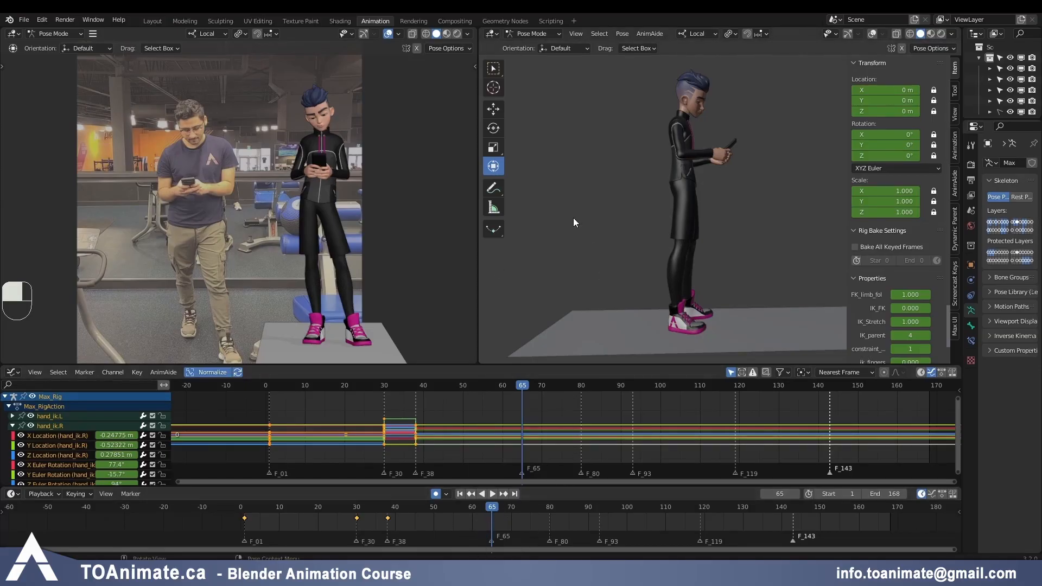
pyautogui.click(388, 507)
pyautogui.press('space')
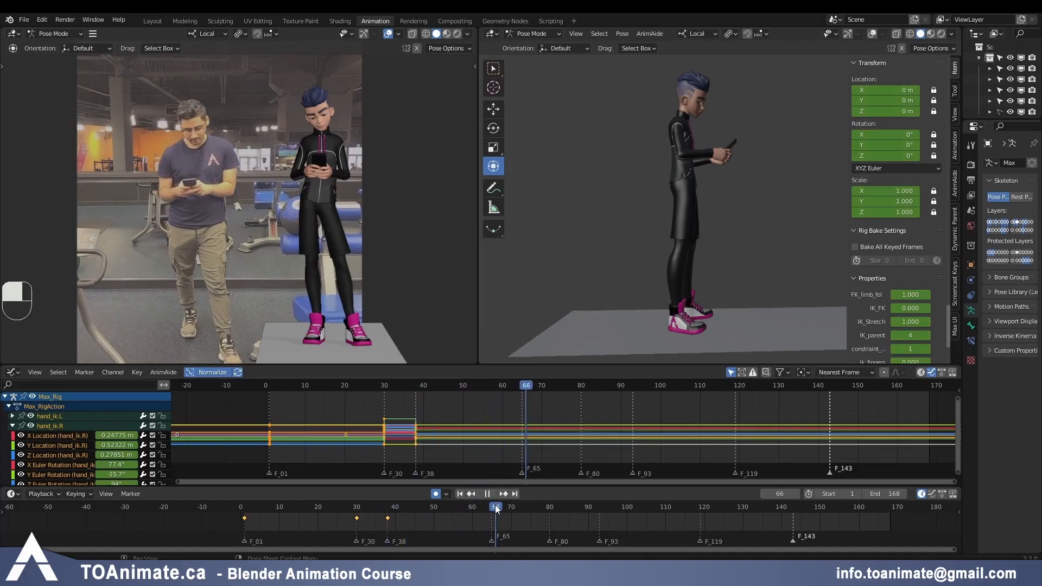
pyautogui.press('space')
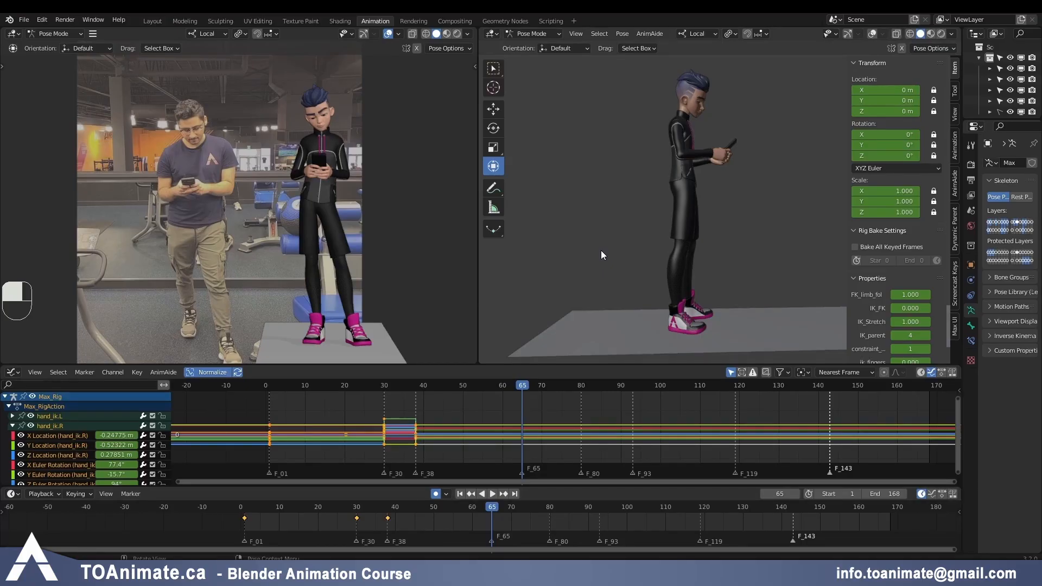
pyautogui.hotkey('shift', 'alt', 'z')
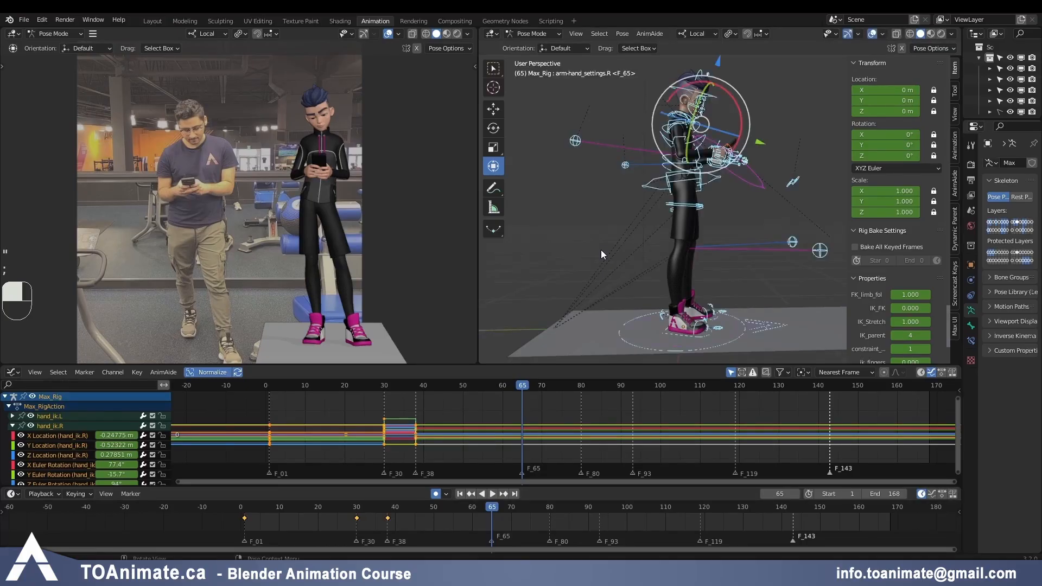
pyautogui.press('i')
# Step: Compare the body and foot positions in the reference footage with the character at frames 38 and 65
pyautogui.moveTo(601, 249); pyautogui.dragTo(564, 214, button='middle')
pyautogui.press('Down')
pyautogui.press('Up')
pyautogui.press('Down')
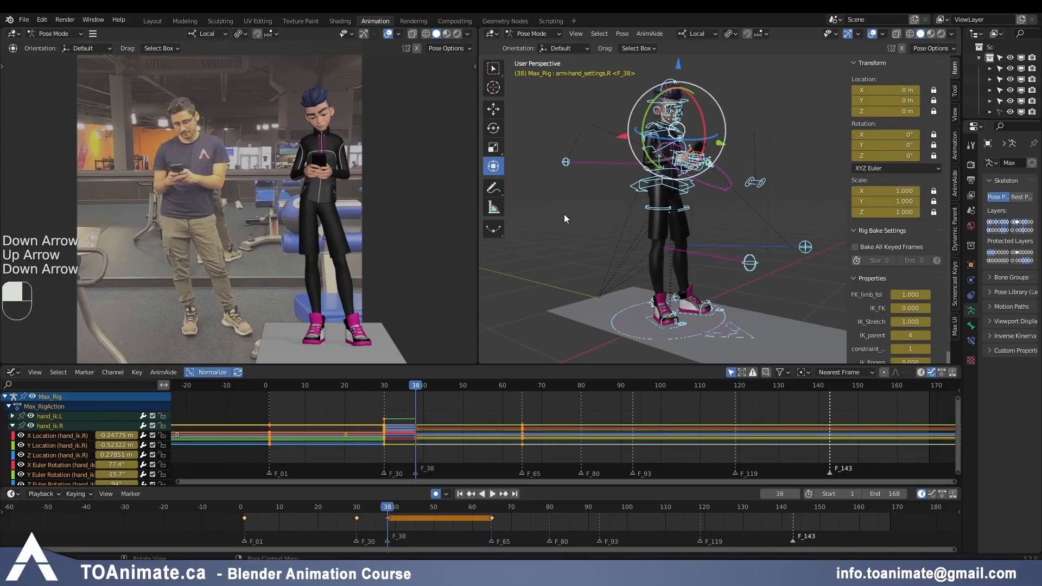
pyautogui.press('Up')
pyautogui.moveTo(565, 213); pyautogui.dragTo(584, 223, button='middle')
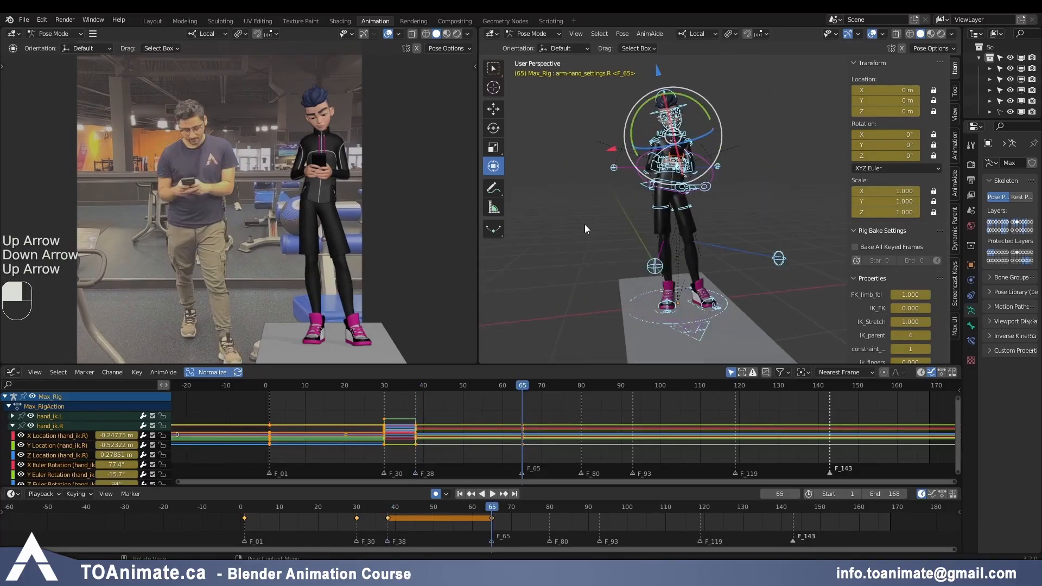
pyautogui.press('Down')
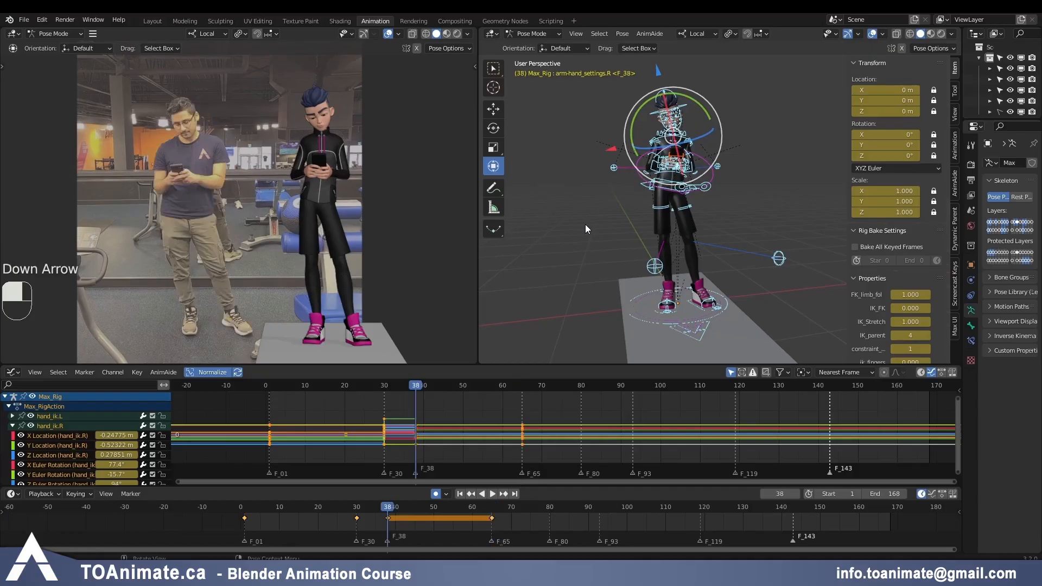
pyautogui.press('Up')
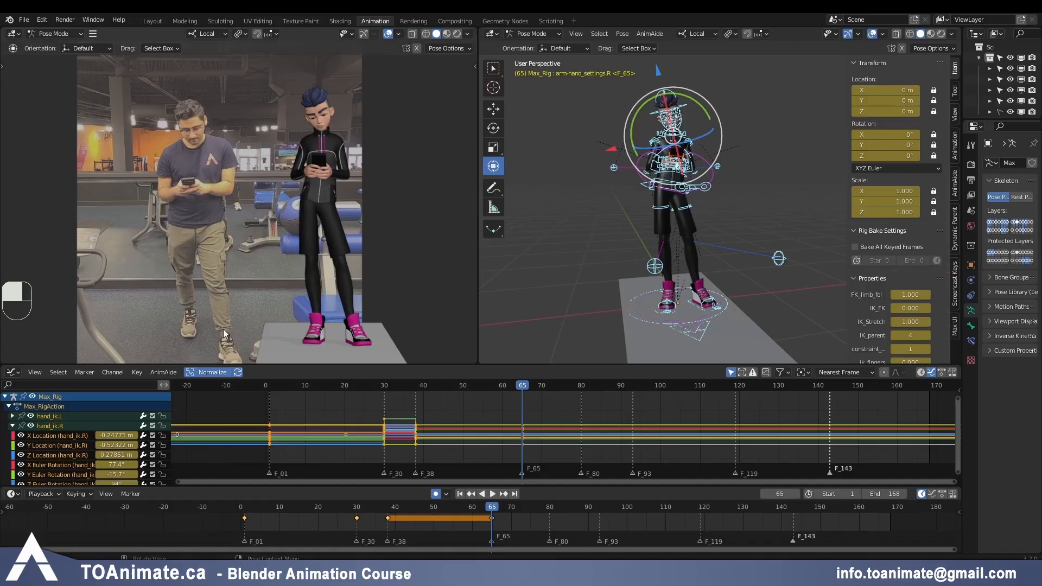
pyautogui.press('Down')
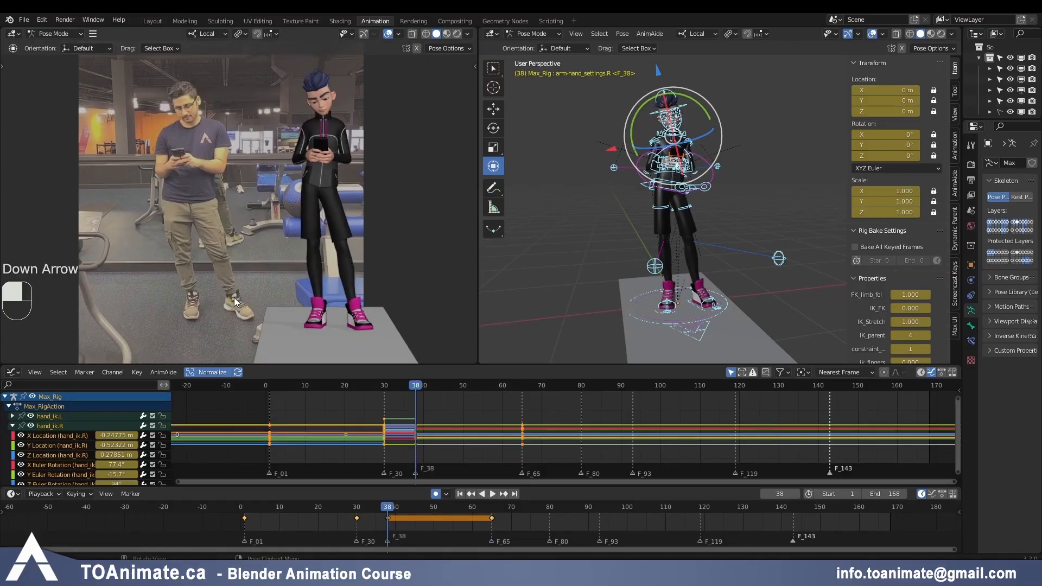
pyautogui.press('Up')
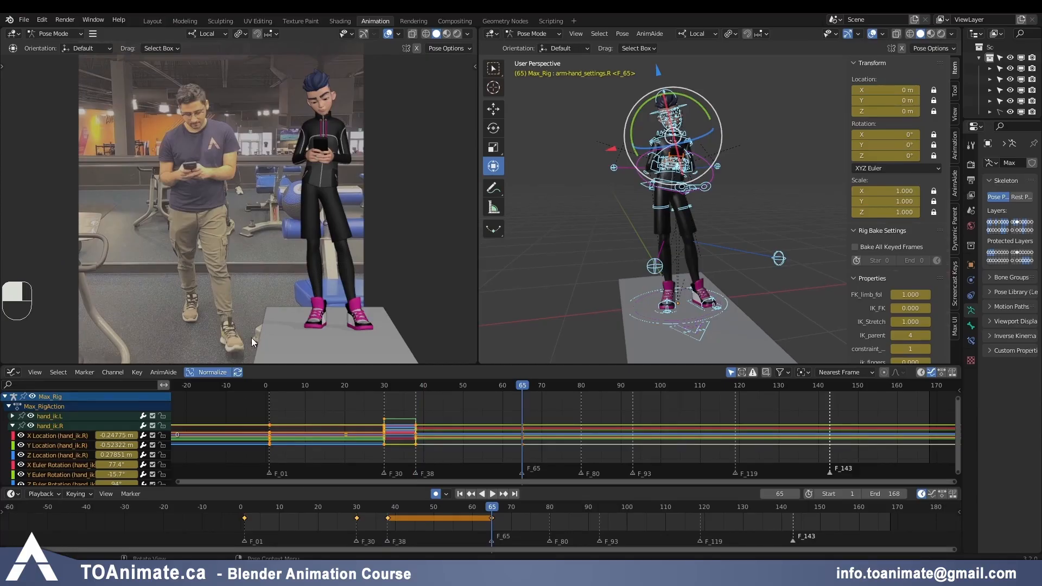
# Step: Review the reference footage from frame 38 to frame 65, checking how the body and foot move forward
pyautogui.click(388, 509)
pyautogui.press('space')
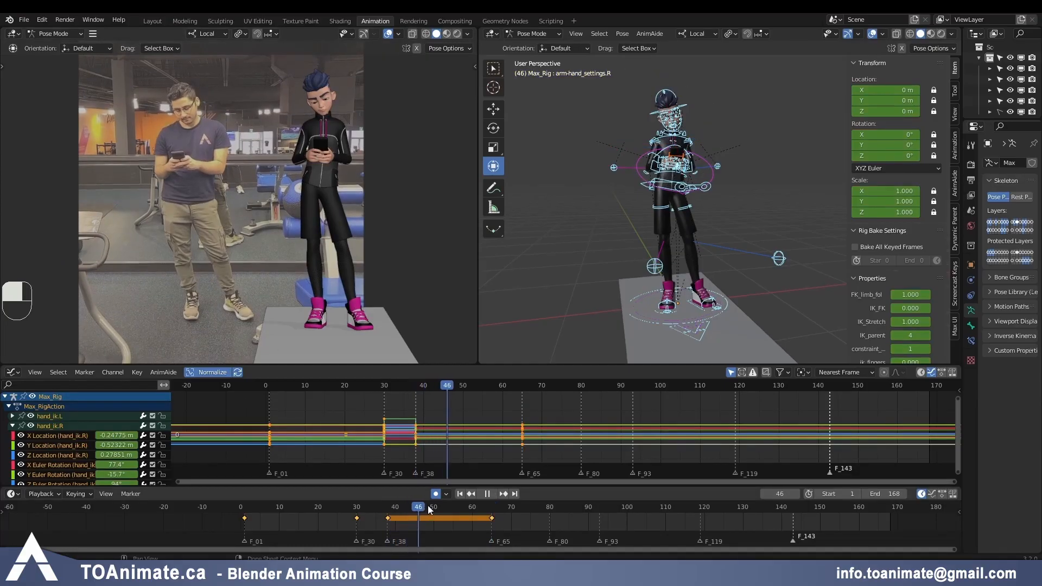
pyautogui.press('space')
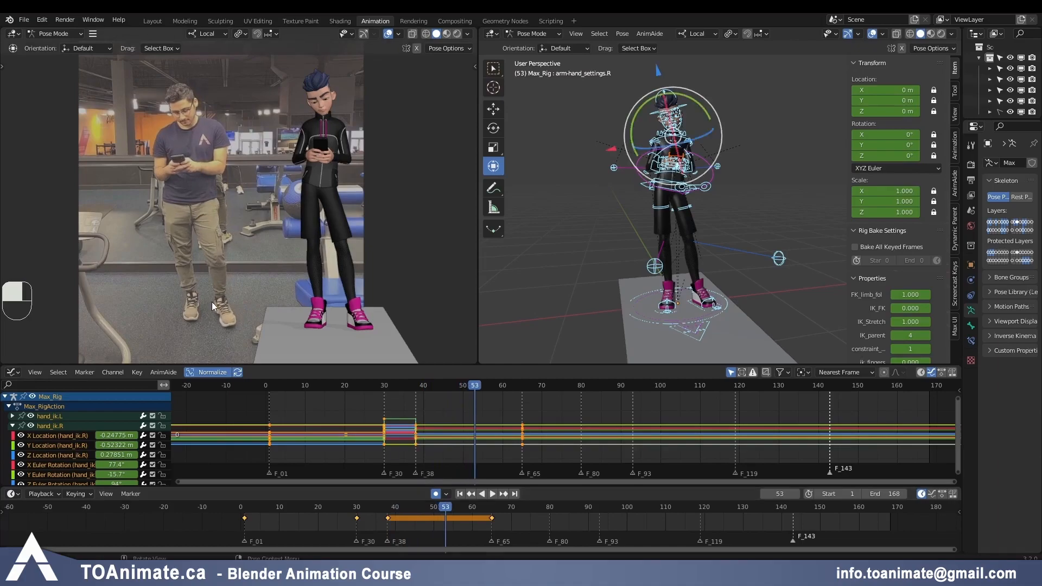
pyautogui.click(468, 506)
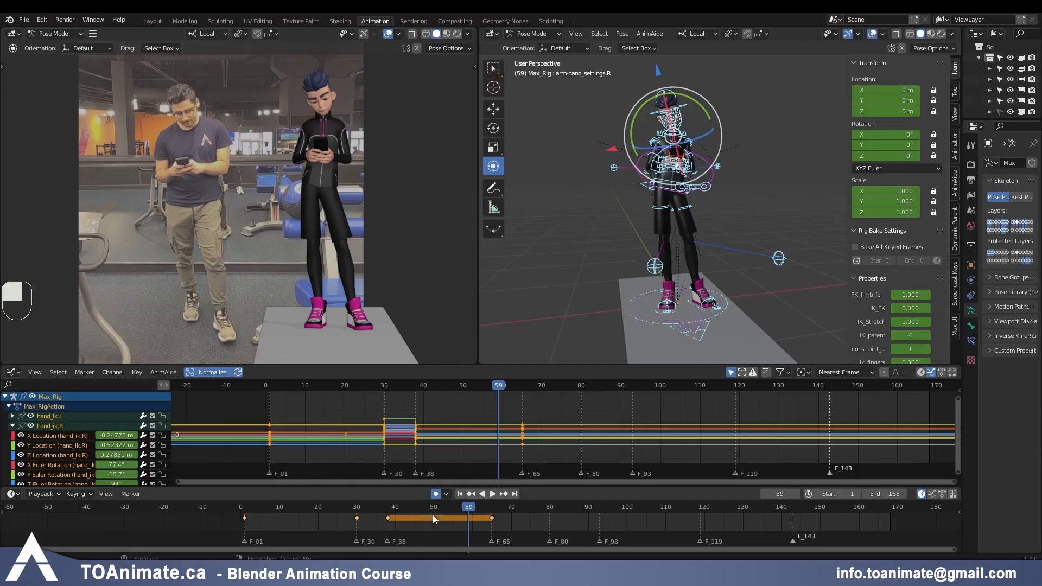
pyautogui.click(489, 523)
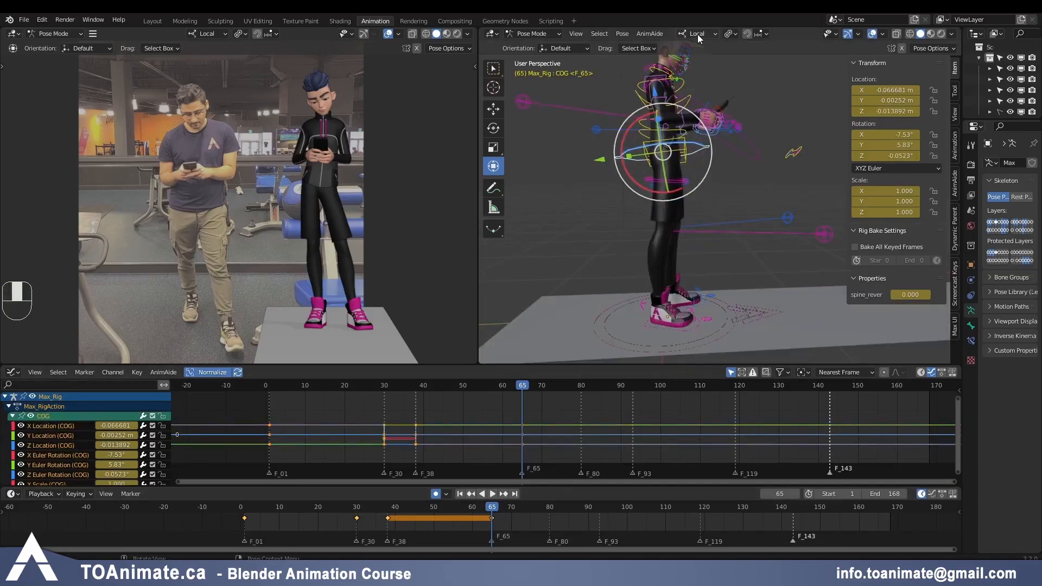
# Step: Set the transform orientation to Global and move the COG forward along Y to about -0.247 m at frame 65, comparing with frame 38
pyautogui.click(697, 33)
pyautogui.click(665, 70)
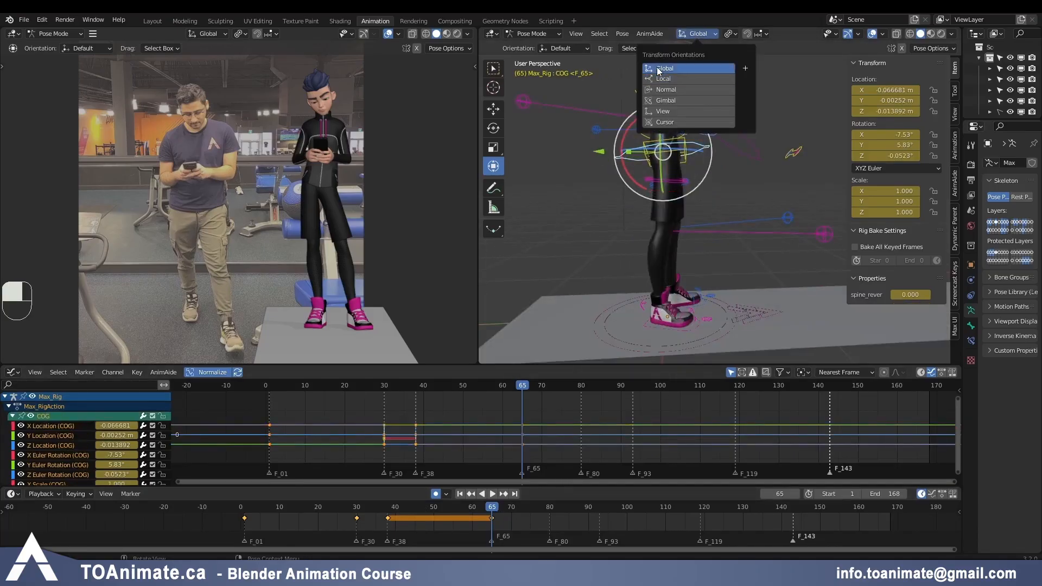
pyautogui.moveTo(619, 212); pyautogui.dragTo(591, 161, button='middle')
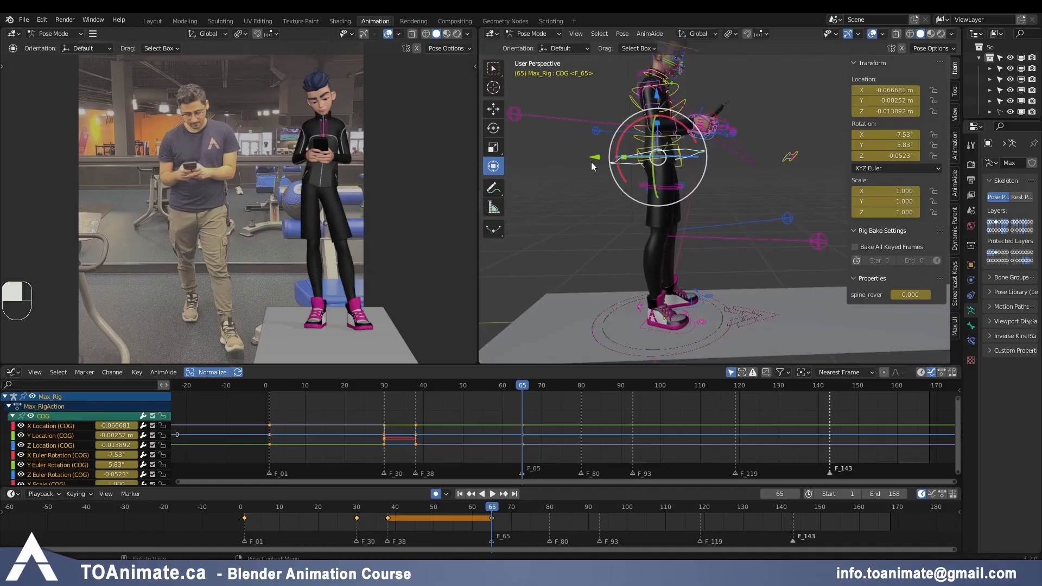
pyautogui.press('g')
pyautogui.press('y')
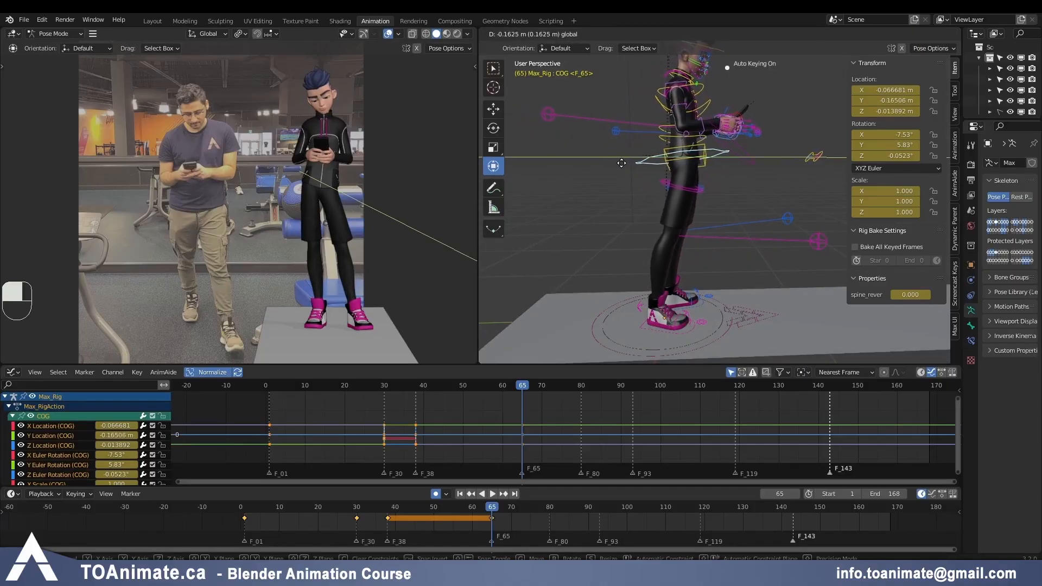
pyautogui.click(596, 184)
pyautogui.press('Down')
pyautogui.press('Up')
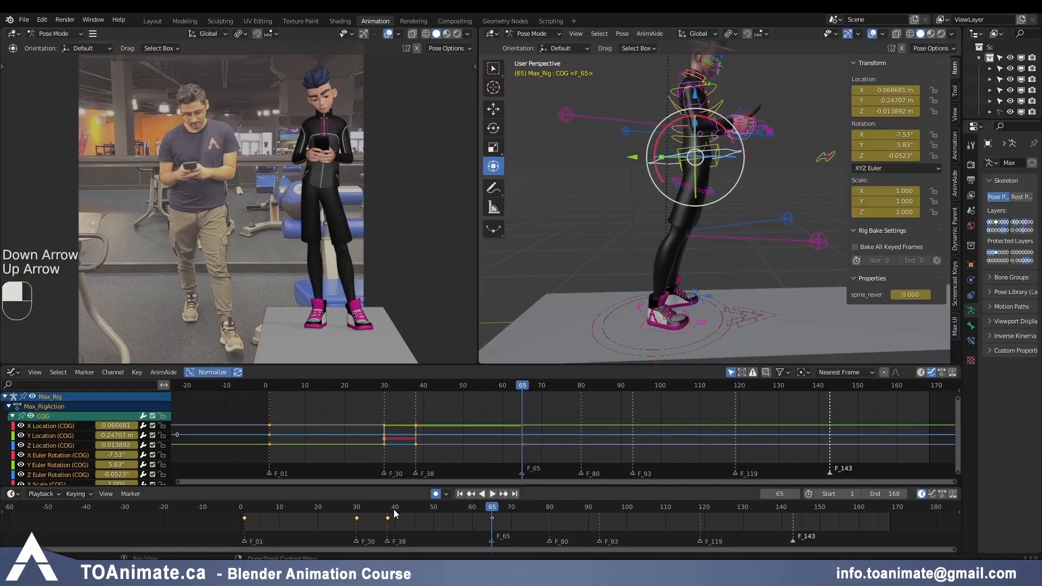
# Step: Recheck the reference at frame 65 and pull the COG back slightly to a Y location of about -0.228 m
pyautogui.press('space')
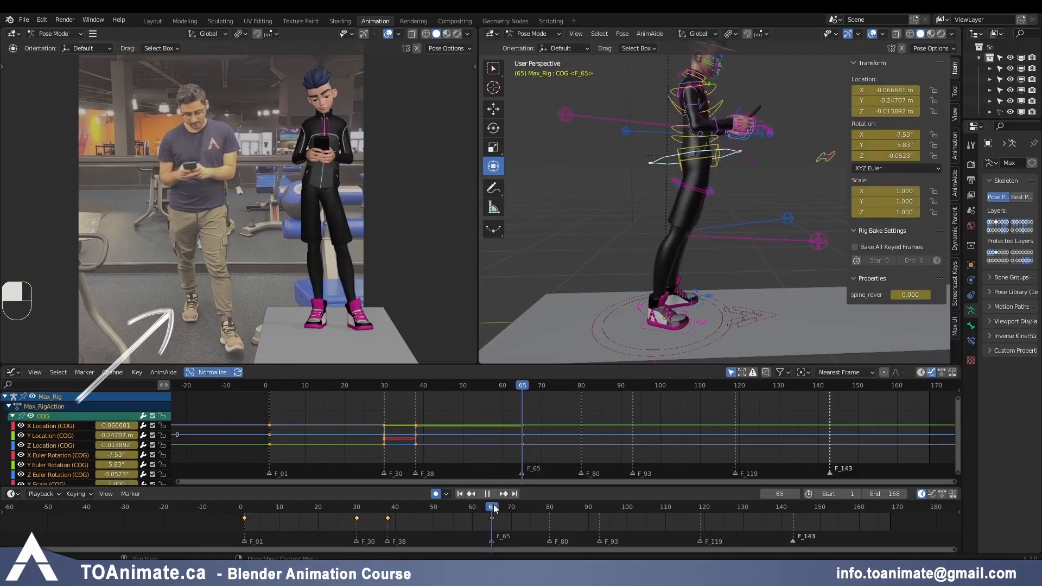
pyautogui.press('space')
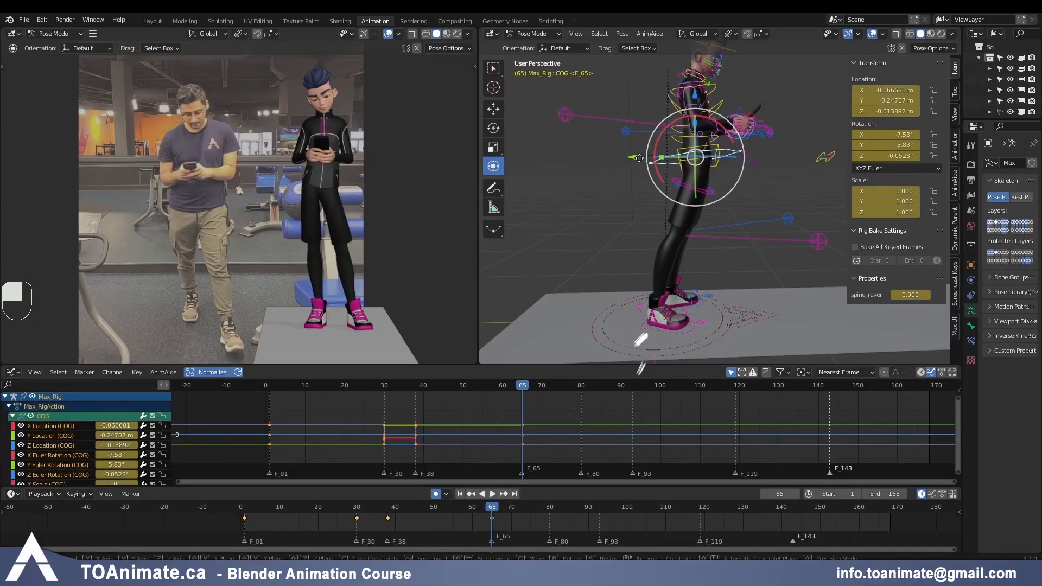
pyautogui.press('g')
pyautogui.press('y')
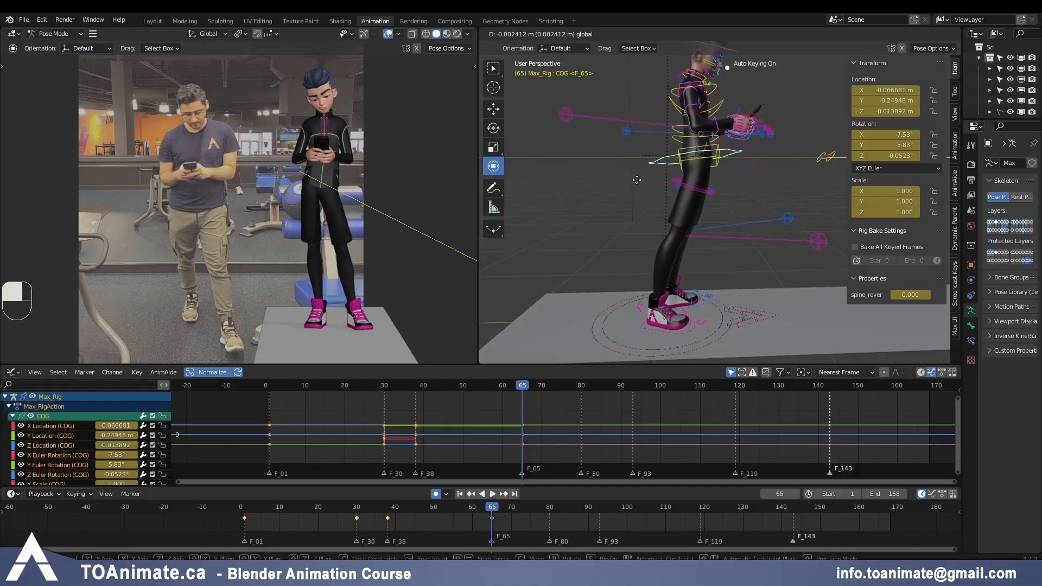
pyautogui.click(630, 142)
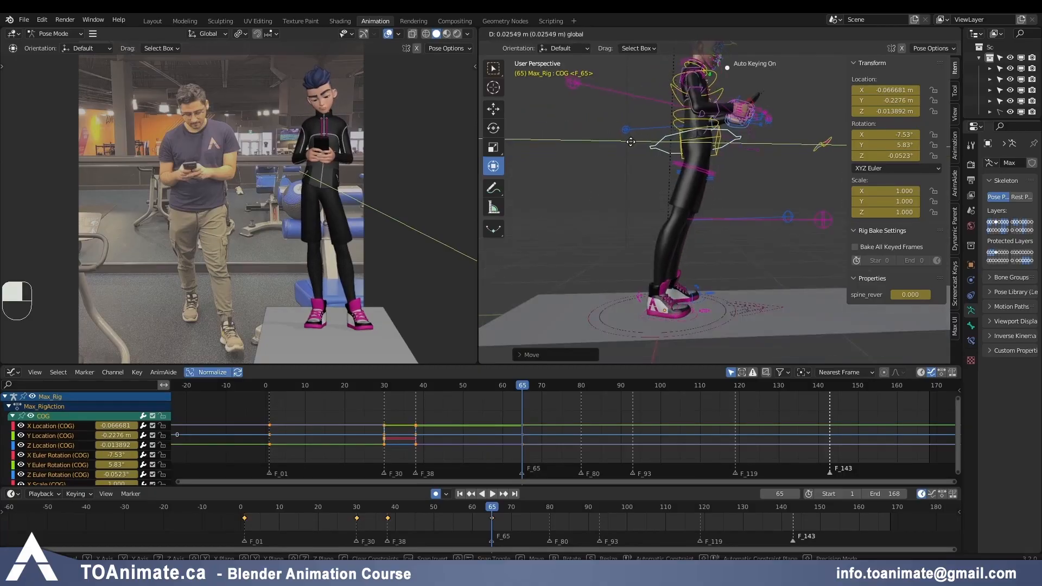
pyautogui.moveTo(630, 142); pyautogui.dragTo(630, 142)
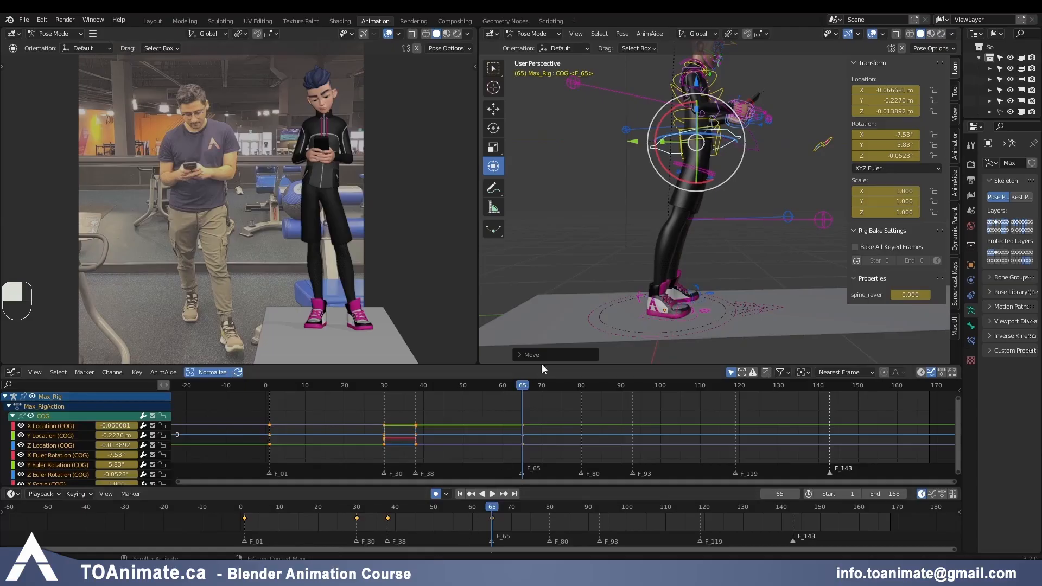
# Step: Compare frames 38 and 65 and shift the COG sideways to an X location of about -0.01 m
pyautogui.press('Down')
pyautogui.press('Up')
pyautogui.press('Down')
pyautogui.press('Up')
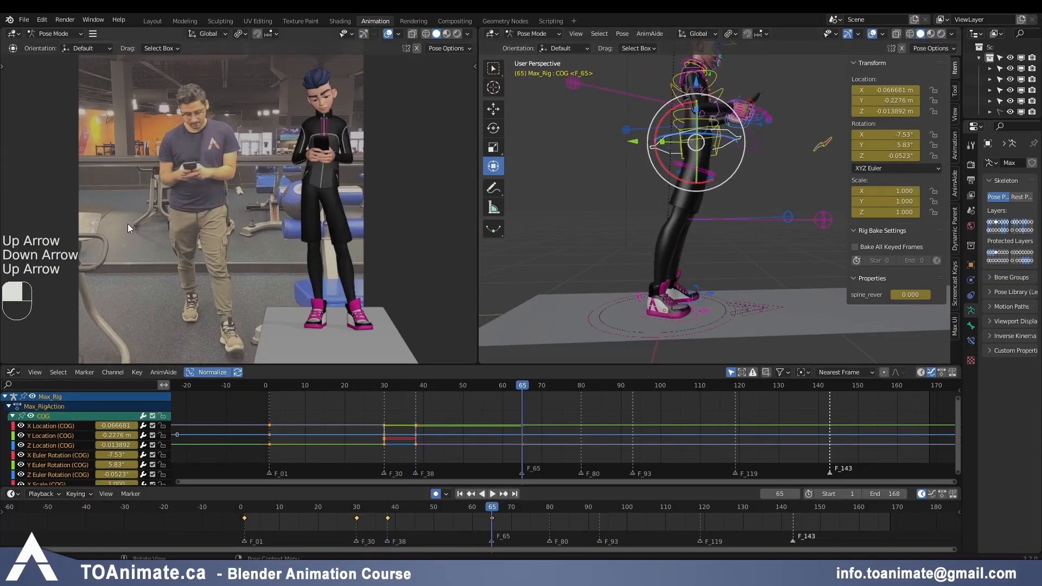
pyautogui.moveTo(680, 216); pyautogui.dragTo(695, 160, button='middle')
pyautogui.moveTo(695, 159); pyautogui.dragTo(703, 160)
# Step: Move the left foot IK control forward to a Y location of about -0.447 m and compare it with frame 38
pyautogui.moveTo(618, 232); pyautogui.dragTo(691, 239, button='middle')
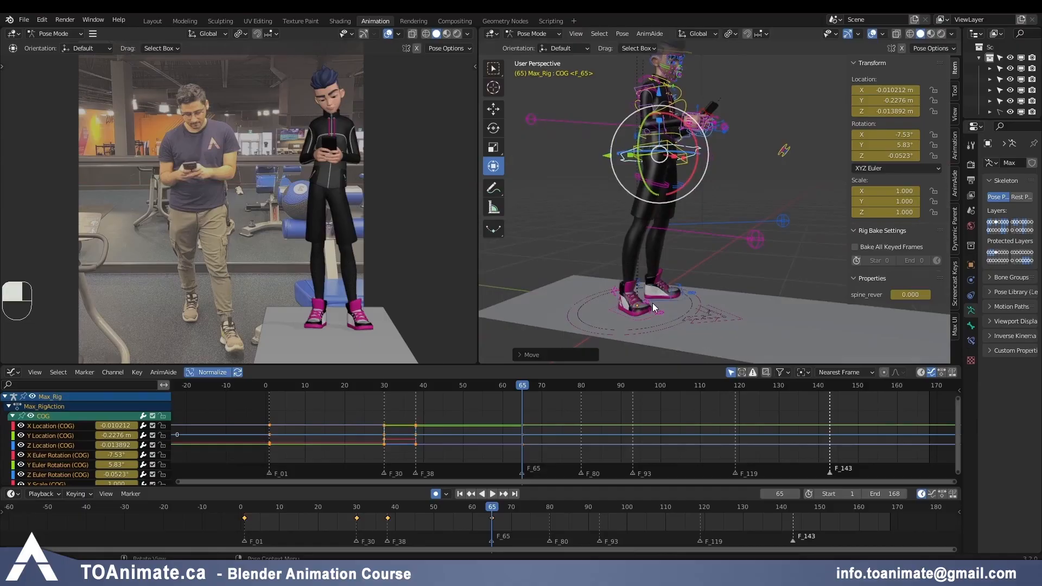
pyautogui.click(652, 304)
pyautogui.click(658, 298)
pyautogui.moveTo(659, 298)
pyautogui.mouseDown()
pyautogui.moveTo(634, 280)
pyautogui.moveTo(658, 282)
pyautogui.mouseUp()
pyautogui.press('Down')
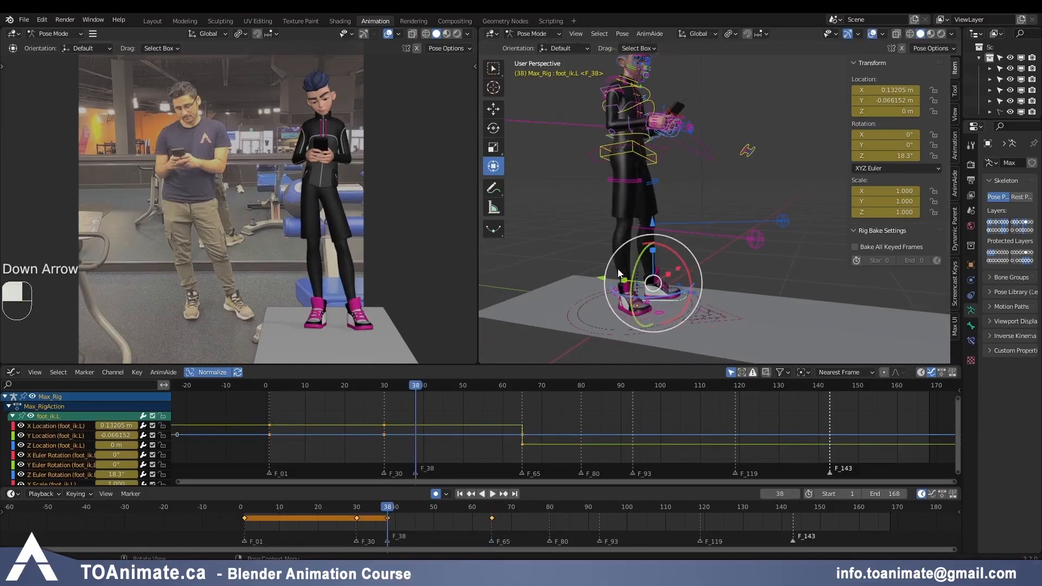
pyautogui.press('Up')
# Step: Move the left foot IK control along global X to about 0.086 m at frame 65
pyautogui.moveTo(781, 271); pyautogui.dragTo(708, 276, button='middle')
pyautogui.press('g')
pyautogui.press('x')
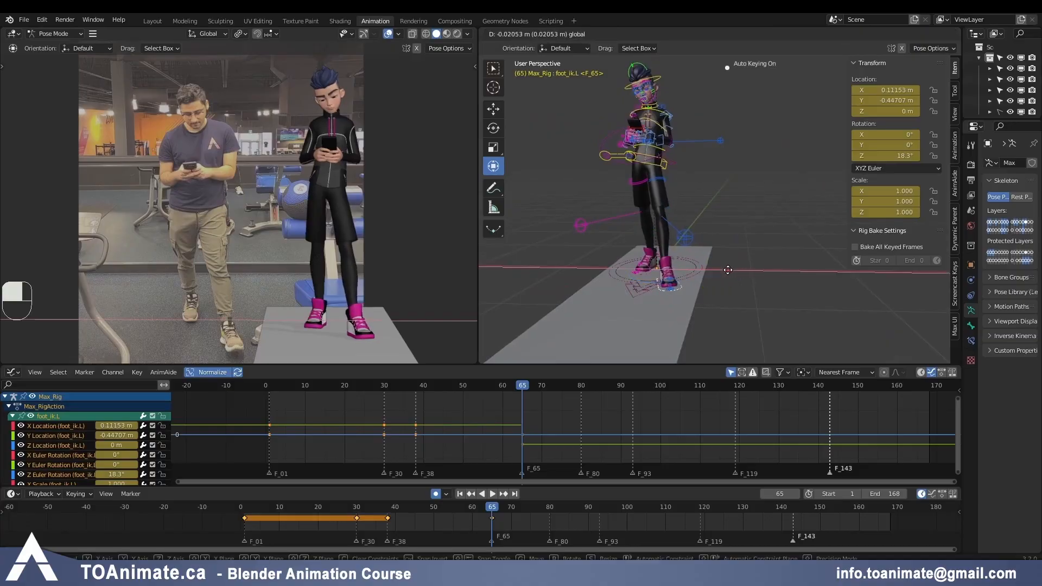
pyautogui.moveTo(726, 271); pyautogui.dragTo(724, 271)
# Step: Lift the left foot's toes by rotating its heel control about -7.43° around local X, using Local orientation
pyautogui.moveTo(719, 276); pyautogui.dragTo(557, 263, button='middle')
pyautogui.scroll(3, 778, 303)
pyautogui.keyDown('shift'); pyautogui.moveTo(748, 295); pyautogui.dragTo(656, 292, button='middle'); pyautogui.keyUp('shift')
pyautogui.click(639, 280)
pyautogui.click(697, 33)
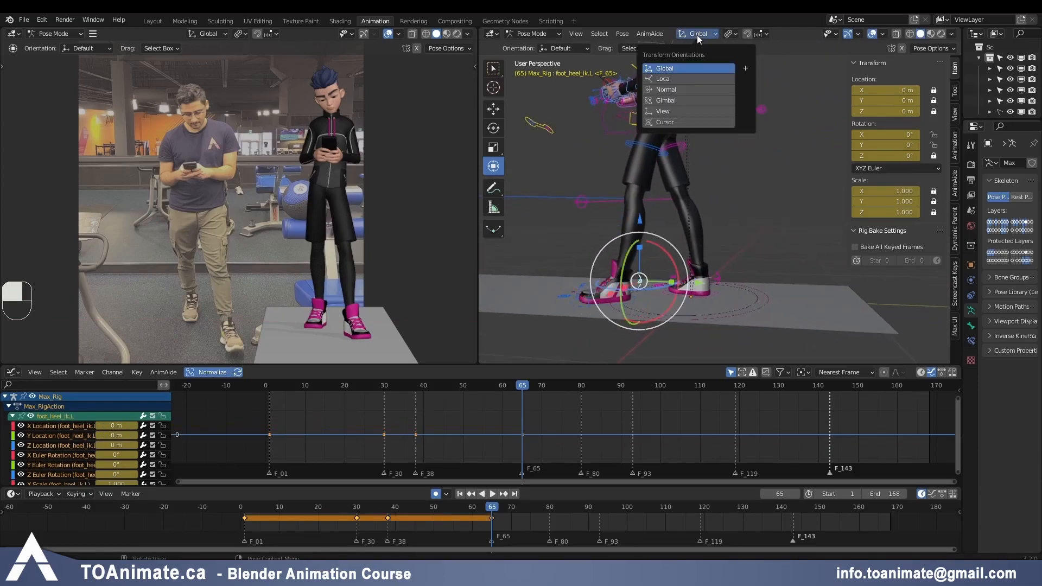
pyautogui.click(663, 78)
pyautogui.press('r')
pyautogui.press('x')
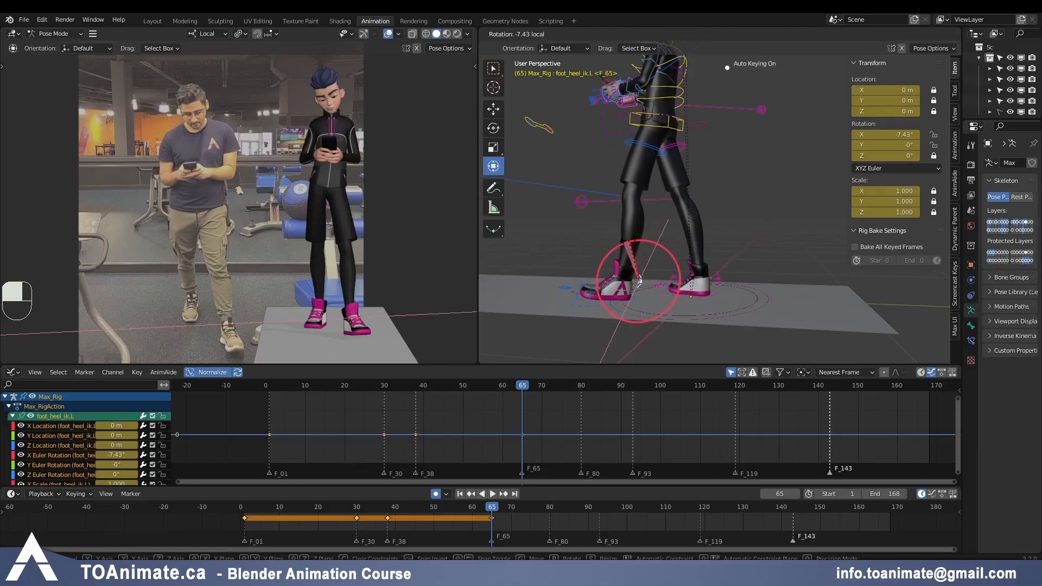
pyautogui.click(628, 244)
pyautogui.moveTo(628, 245); pyautogui.dragTo(689, 112, button='middle')
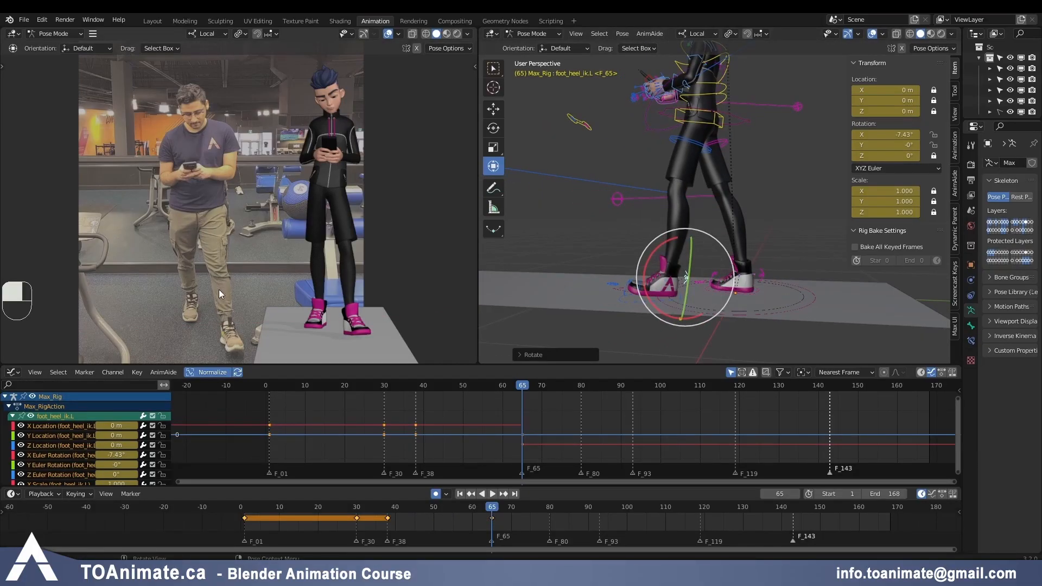
# Step: Select the left foot IK control and try moving it freely
pyautogui.click(625, 293)
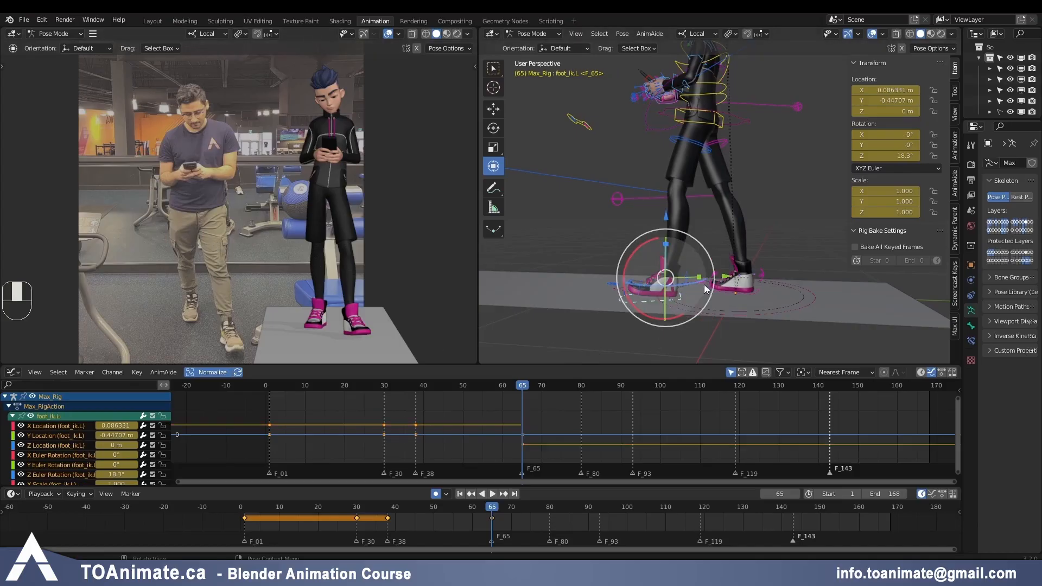
pyautogui.moveTo(729, 275); pyautogui.dragTo(726, 298, button='middle')
pyautogui.click(696, 34)
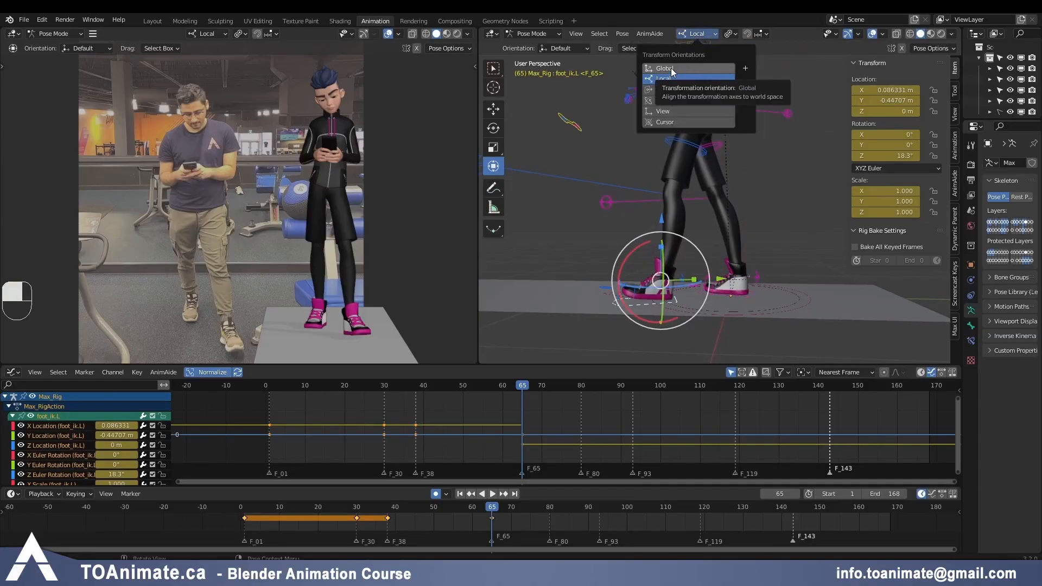
pyautogui.moveTo(724, 209); pyautogui.dragTo(731, 230, button='middle')
pyautogui.moveTo(730, 232); pyautogui.dragTo(713, 240)
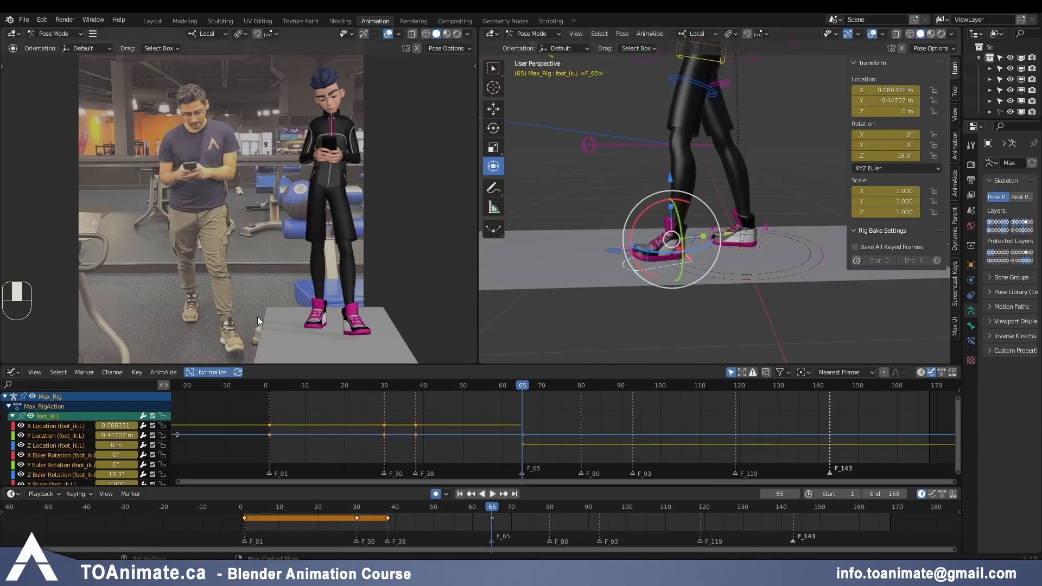
pyautogui.press('g')
pyautogui.press('g')
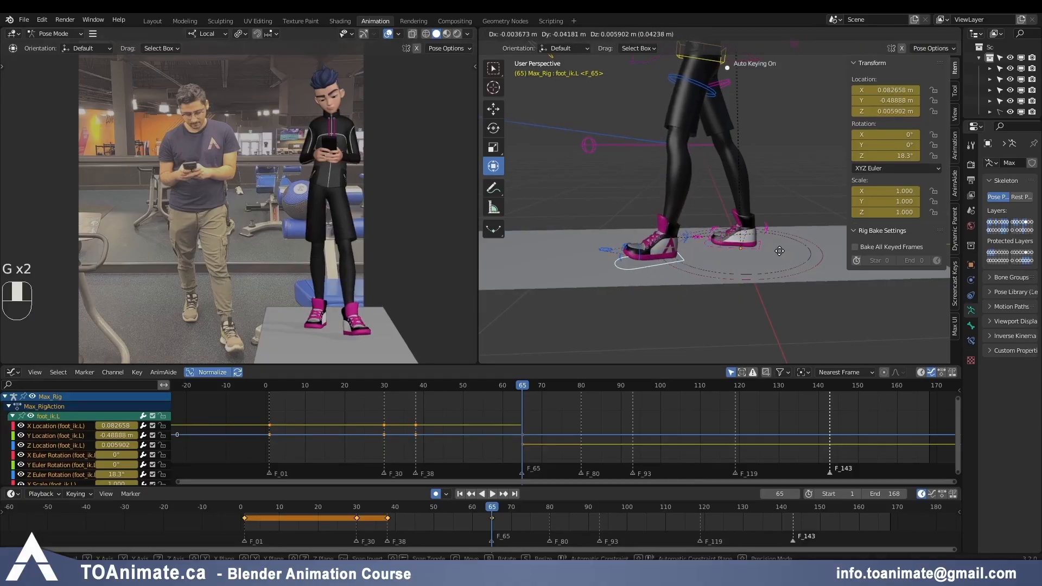
pyautogui.rightClick(775, 249)
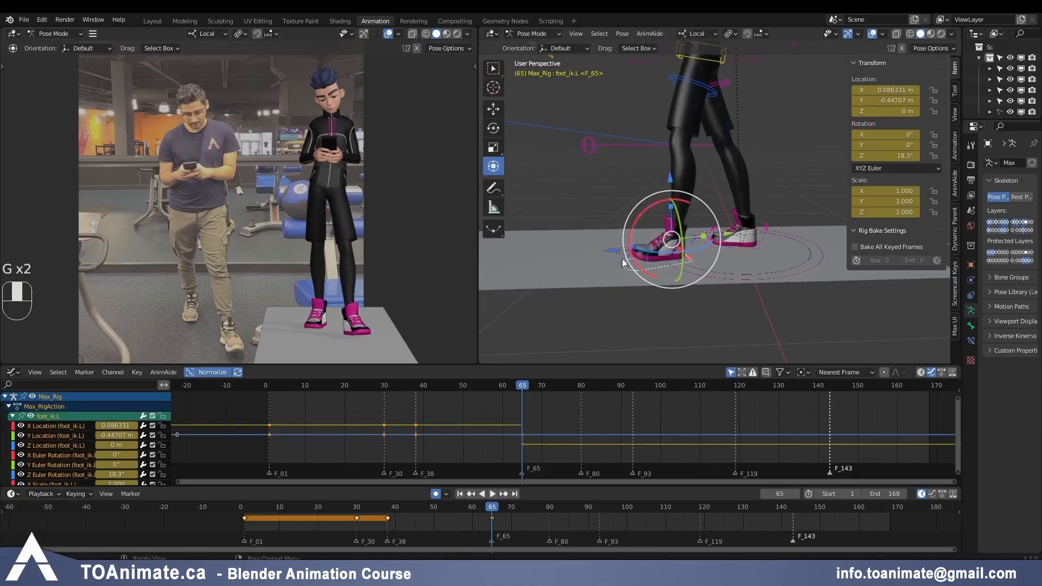
# Step: Set the orientation to Global and move the left foot IK control further forward to a Y location of about -0.574 m
pyautogui.click(697, 33)
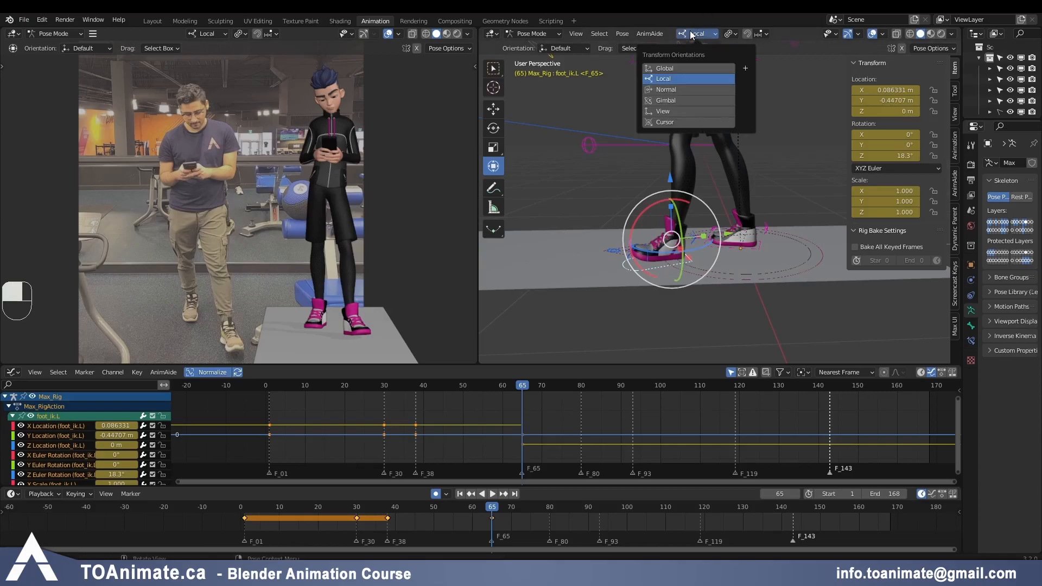
pyautogui.click(662, 68)
pyautogui.moveTo(683, 254); pyautogui.dragTo(724, 259, button='middle')
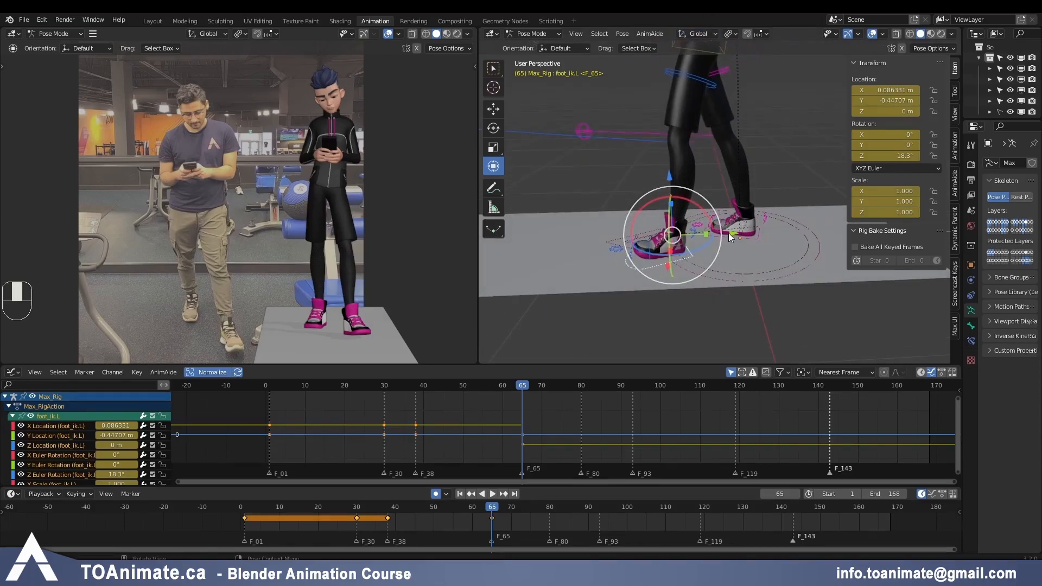
pyautogui.press('g')
pyautogui.press('y')
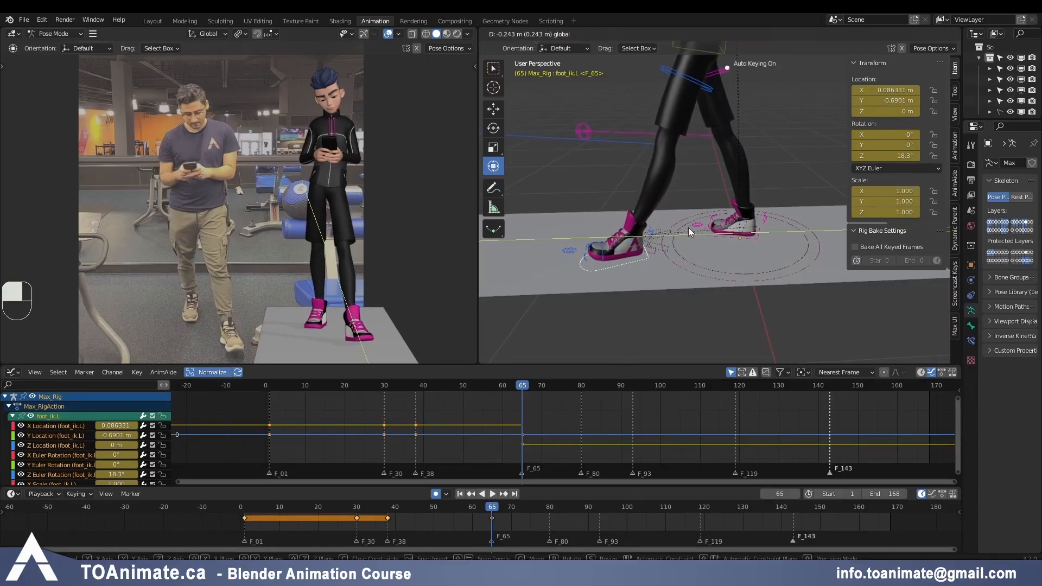
pyautogui.rightClick(687, 232)
pyautogui.moveTo(732, 234); pyautogui.dragTo(709, 233)
# Step: Select the hips control, set the orientation to Local and compare the hip twist between frames 38 and 65
pyautogui.moveTo(600, 236); pyautogui.dragTo(682, 186, button='middle')
pyautogui.scroll(-4, 719, 236)
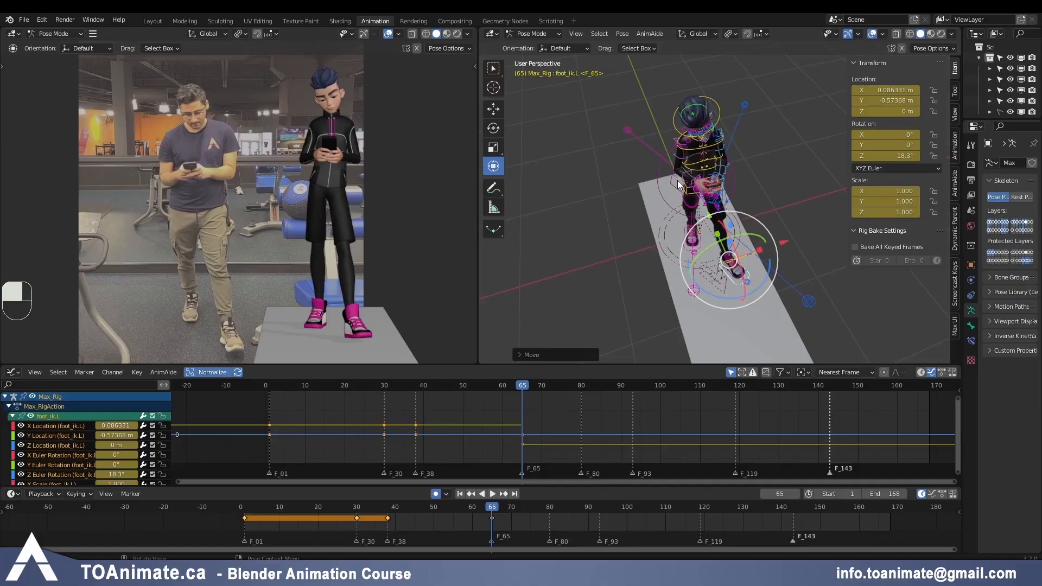
pyautogui.click(677, 180)
pyautogui.click(692, 35)
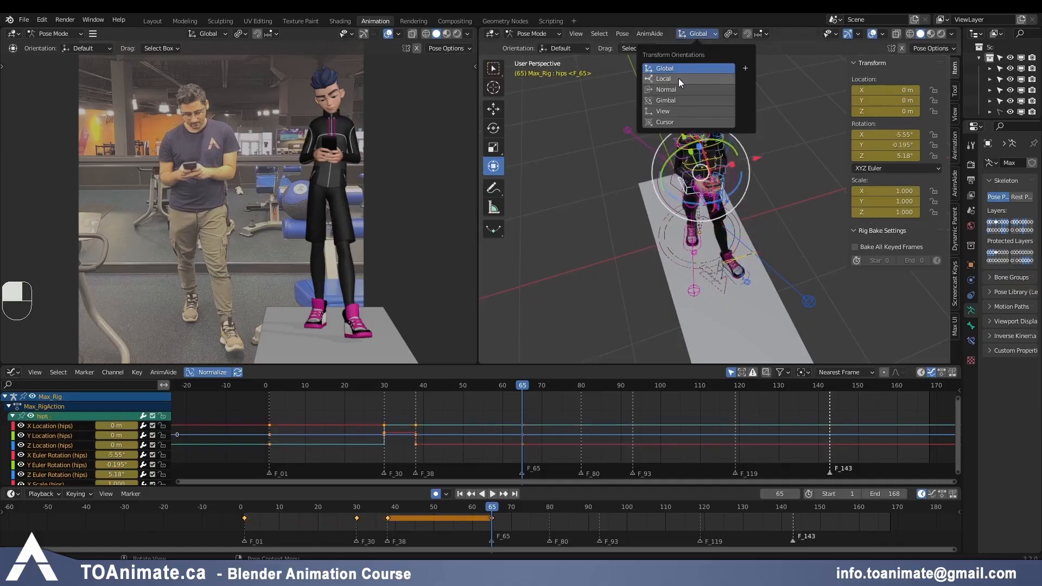
pyautogui.click(679, 79)
pyautogui.press('Down')
pyautogui.press('Up')
pyautogui.press('Down')
pyautogui.press('Up')
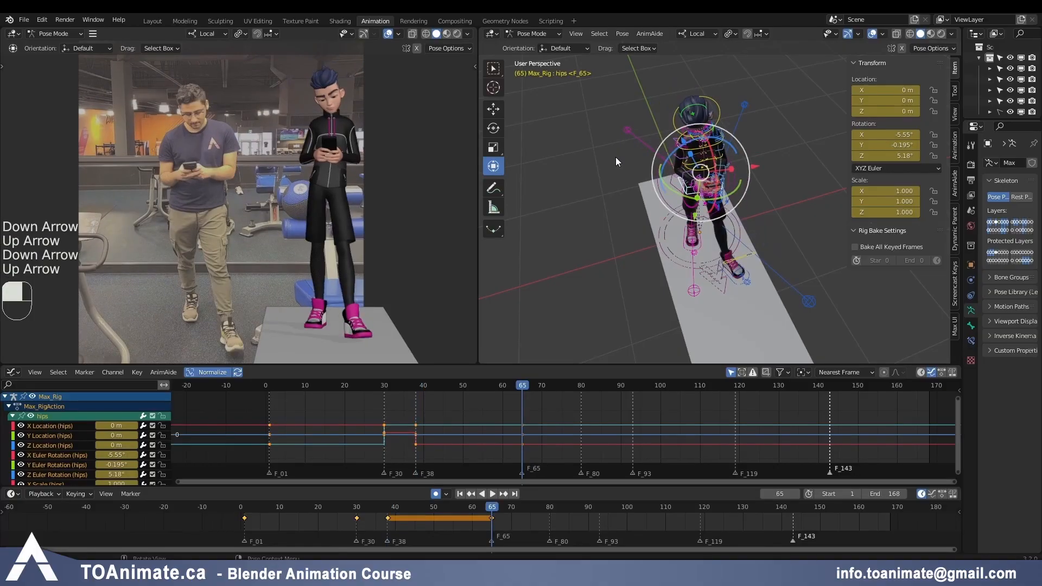
pyautogui.press('Down')
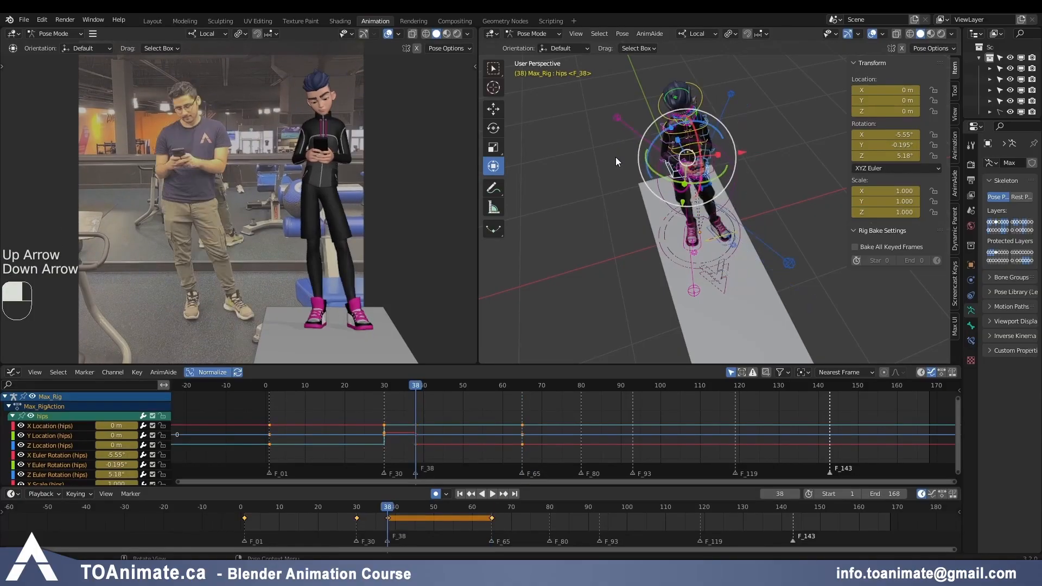
pyautogui.press('Up')
# Step: Rotate the hips by about 15.4° around local Y at frame 65
pyautogui.scroll(3, 616, 158)
pyautogui.moveTo(733, 251); pyautogui.dragTo(725, 189, button='middle')
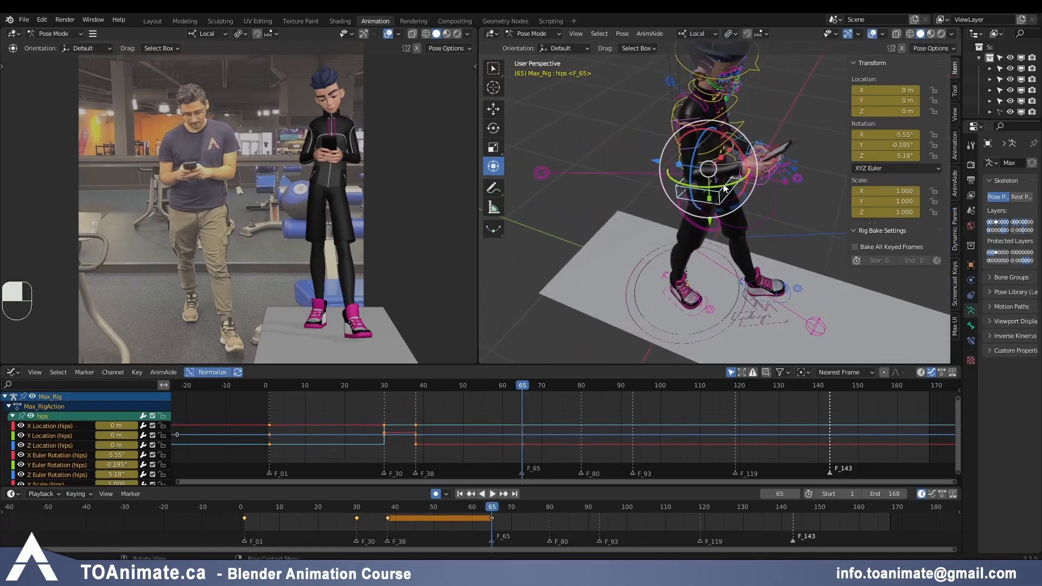
pyautogui.moveTo(725, 188); pyautogui.dragTo(710, 179)
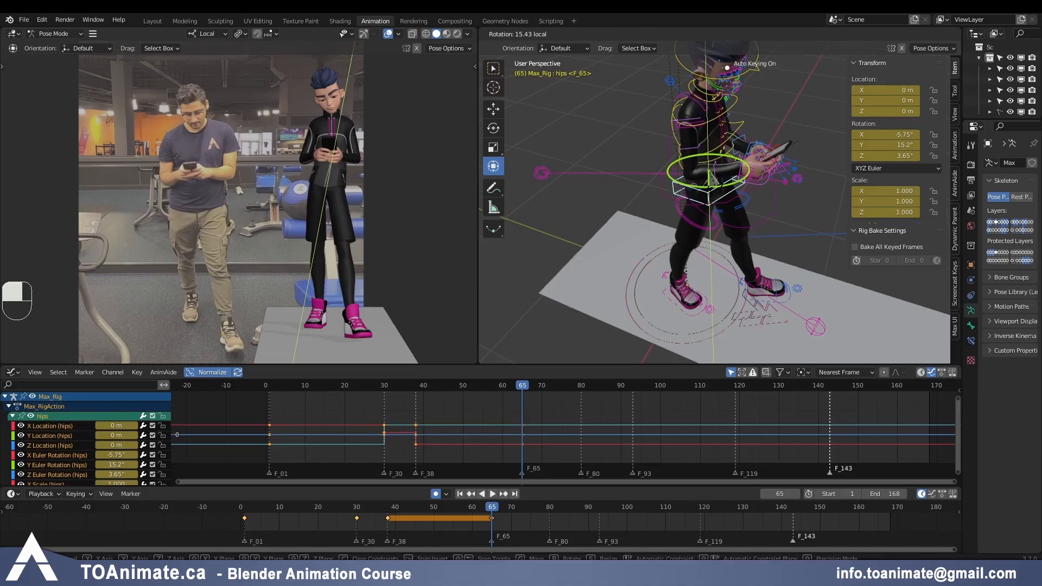
pyautogui.moveTo(710, 179); pyautogui.dragTo(710, 179)
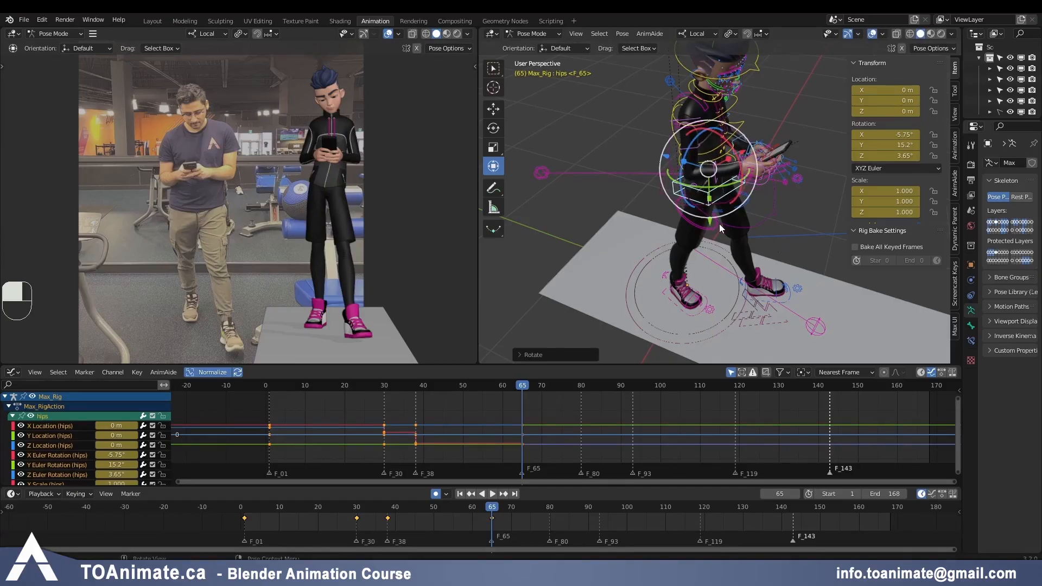
# Step: Rotate the hips control around local Z at frame 65 to a Z rotation of about -6.93° and compare it with frame 38
pyautogui.moveTo(719, 224); pyautogui.dragTo(611, 187, button='middle')
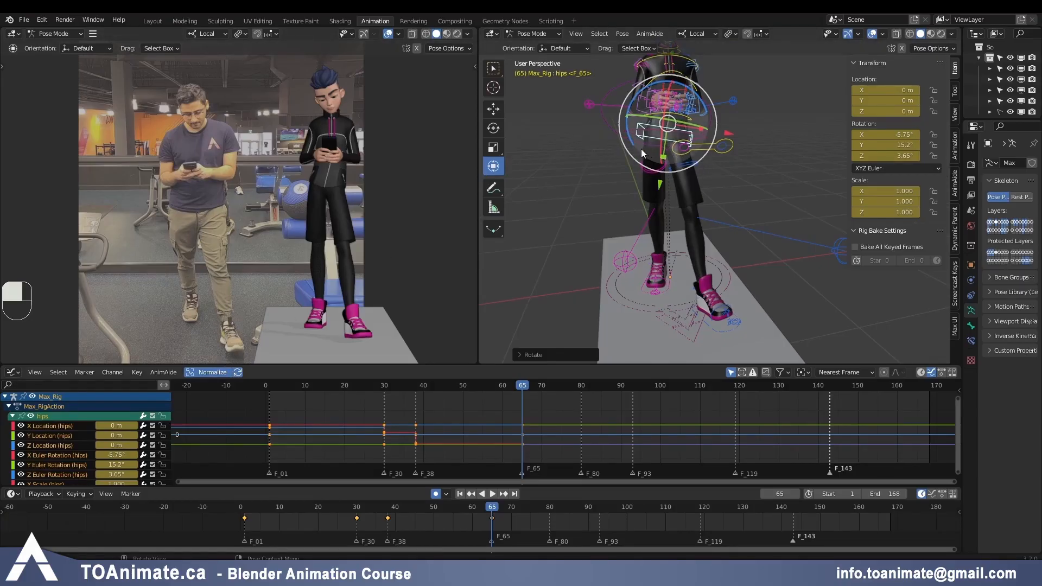
pyautogui.moveTo(631, 142); pyautogui.dragTo(637, 152)
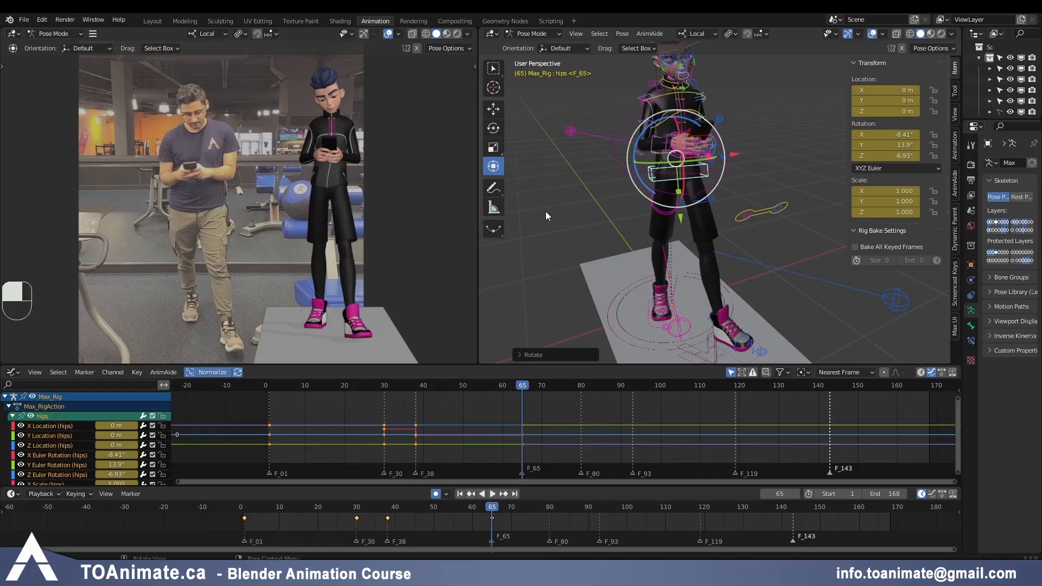
pyautogui.press('Down')
pyautogui.press('Up')
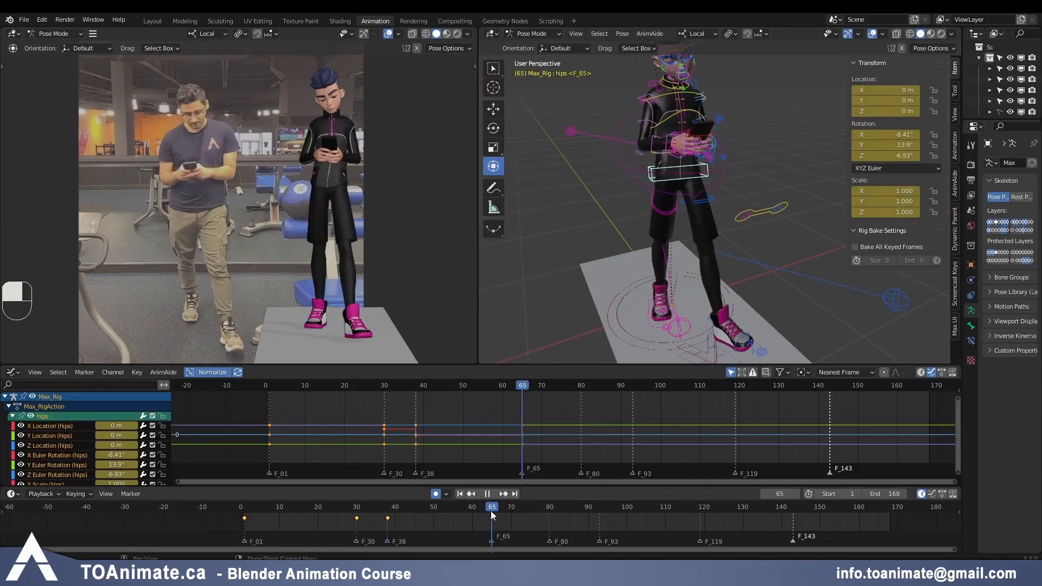
# Step: Move the COG control to about X -0.027 m and Y -0.228 m at frame 65, and compare the weight shift with frame 38
pyautogui.click(648, 173)
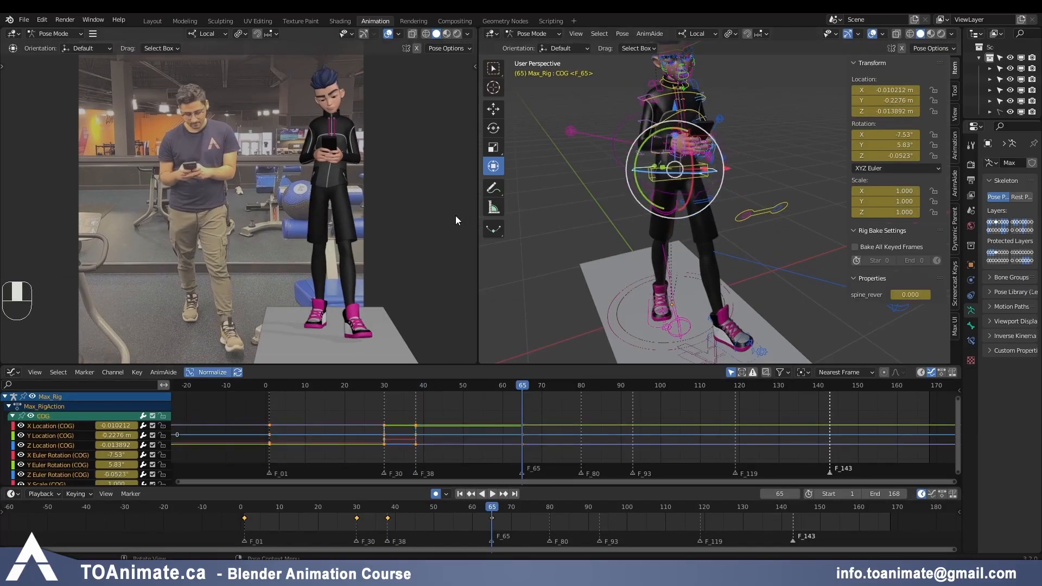
pyautogui.press('g')
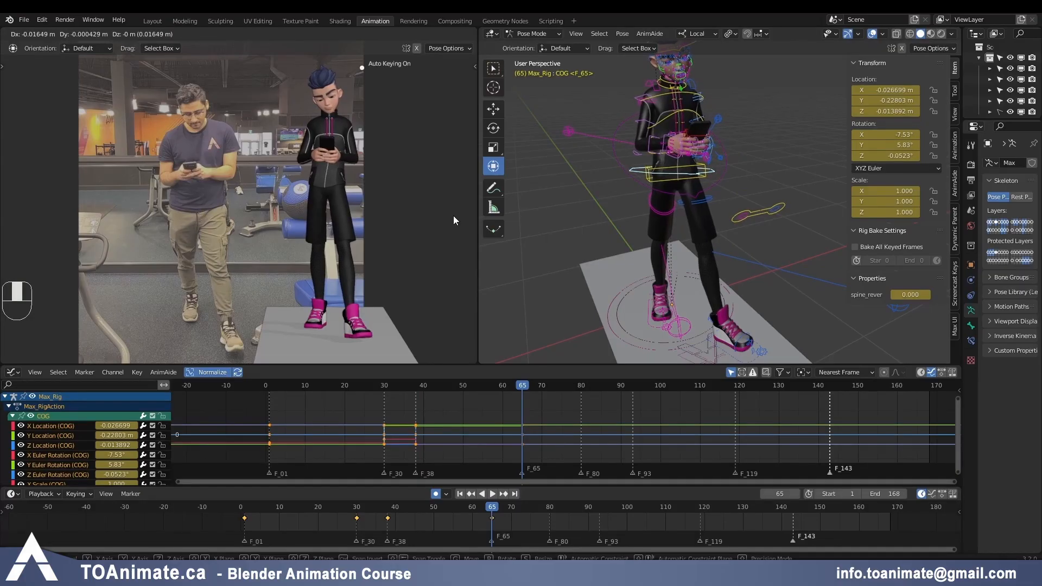
pyautogui.click(454, 216)
pyautogui.press('Down')
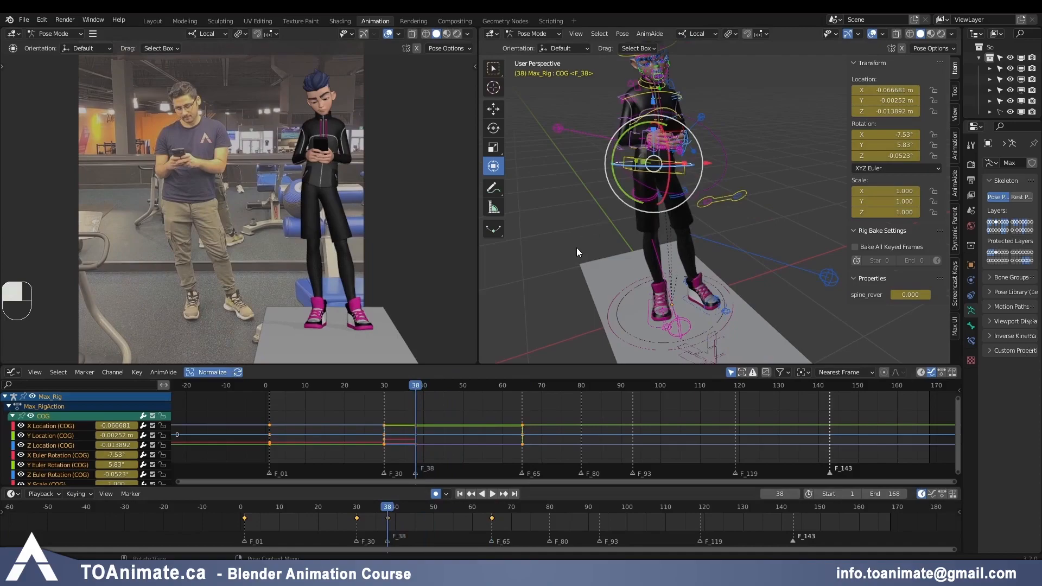
pyautogui.press('Up')
pyautogui.press('Down')
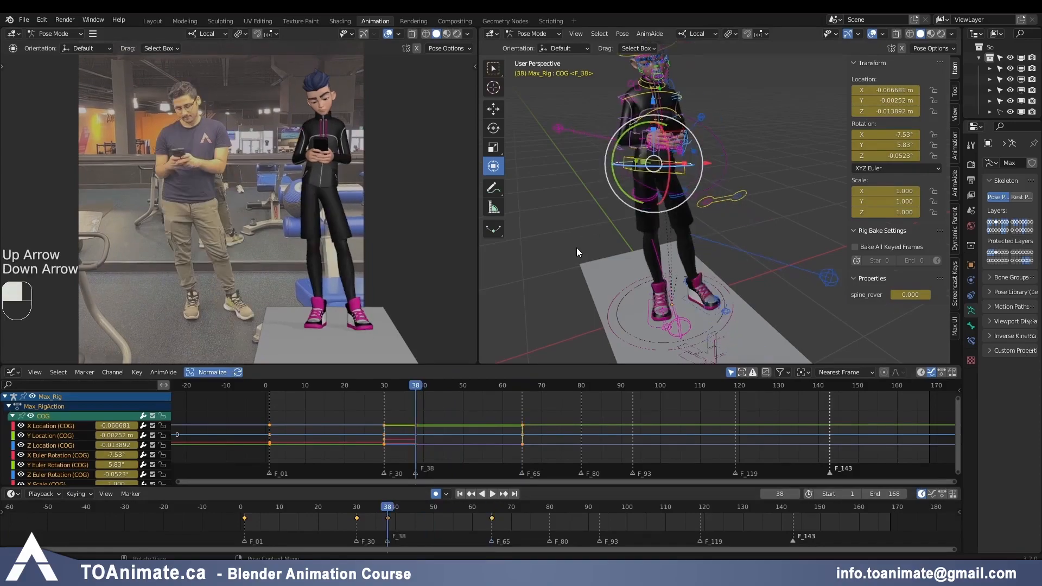
pyautogui.moveTo(391, 512); pyautogui.dragTo(494, 506)
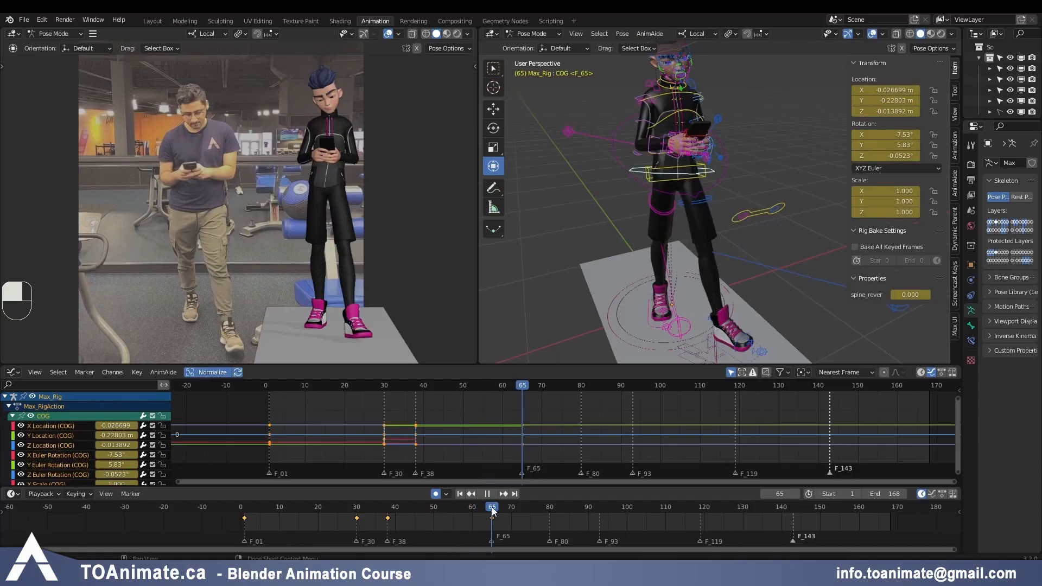
pyautogui.press('Down')
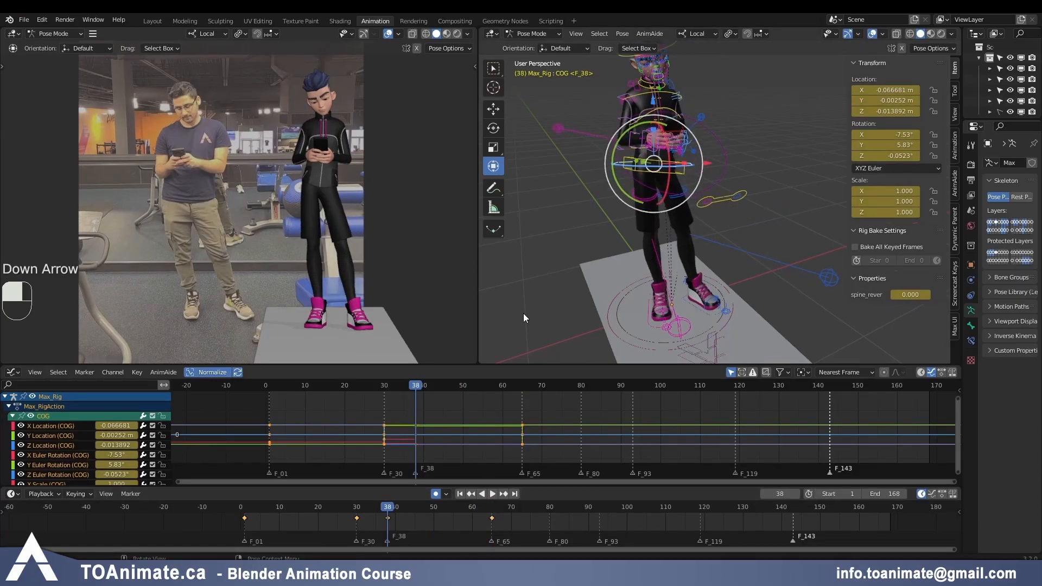
pyautogui.press('Up')
pyautogui.moveTo(390, 510); pyautogui.dragTo(483, 508)
pyautogui.moveTo(483, 508); pyautogui.dragTo(495, 508)
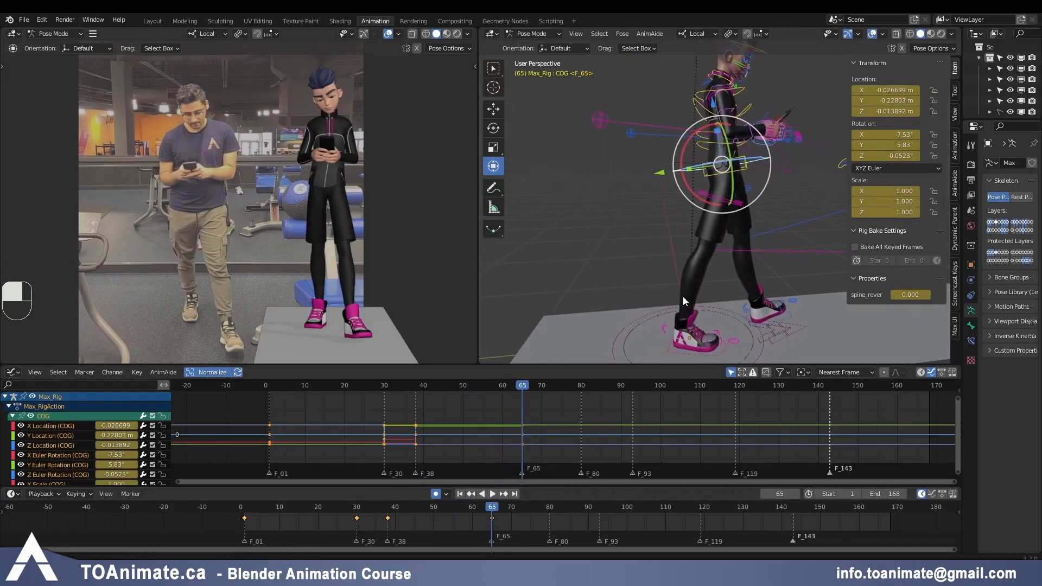
# Step: Tilt the hips control by about 11° around local X in the side view at frame 65
pyautogui.click(743, 164)
pyautogui.moveTo(696, 158); pyautogui.dragTo(700, 158, button='middle')
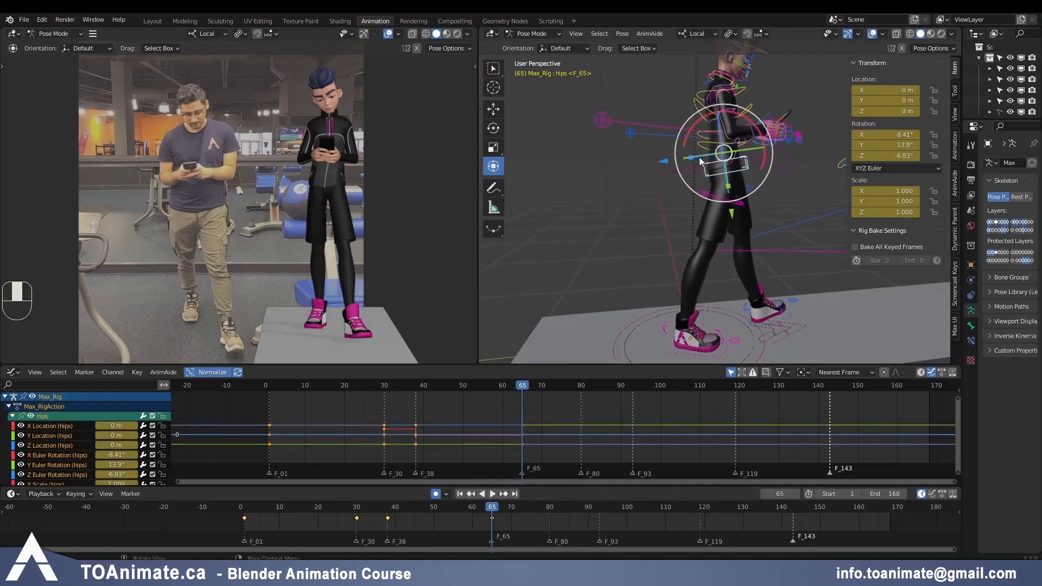
pyautogui.moveTo(766, 164); pyautogui.dragTo(759, 175)
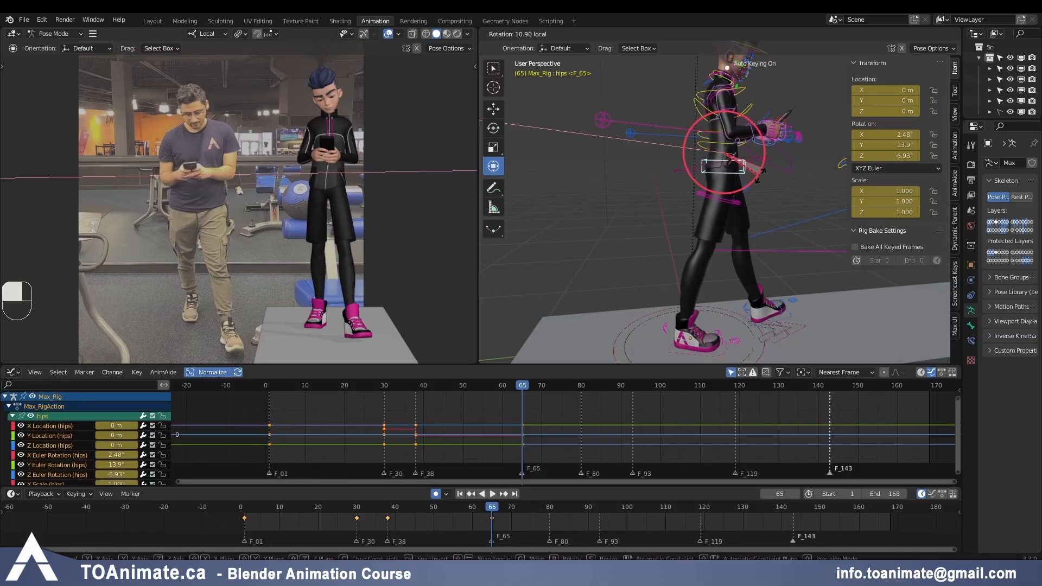
pyautogui.moveTo(760, 176); pyautogui.dragTo(761, 176)
# Step: Rotate the chest FK control around local X to an X rotation of 12.2° at frame 65
pyautogui.click(685, 172)
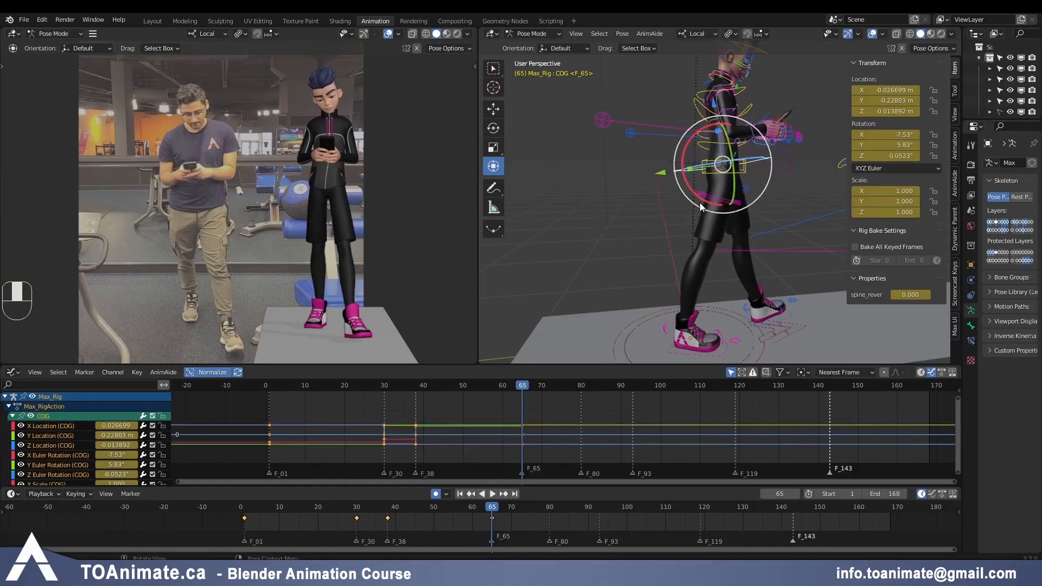
pyautogui.click(704, 119)
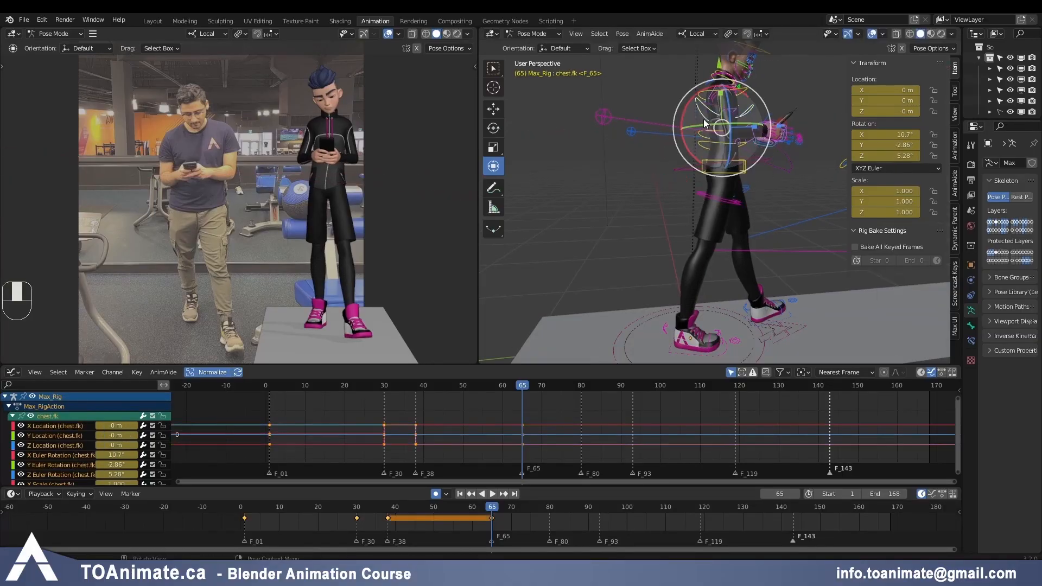
pyautogui.moveTo(695, 155); pyautogui.dragTo(689, 154)
pyautogui.click(688, 154)
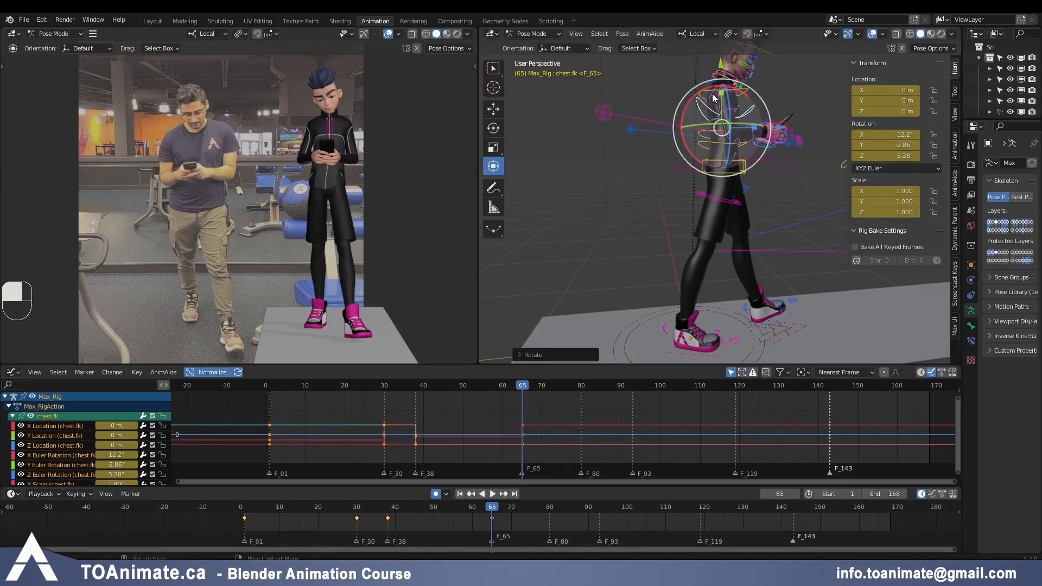
# Step: Rotate the upper chest FK control around local X to an X rotation of 9.12° at frame 65
pyautogui.moveTo(669, 135); pyautogui.dragTo(654, 158, button='middle')
pyautogui.click(654, 156)
pyautogui.moveTo(635, 177); pyautogui.dragTo(643, 162)
pyautogui.moveTo(704, 143); pyautogui.dragTo(647, 155, button='middle')
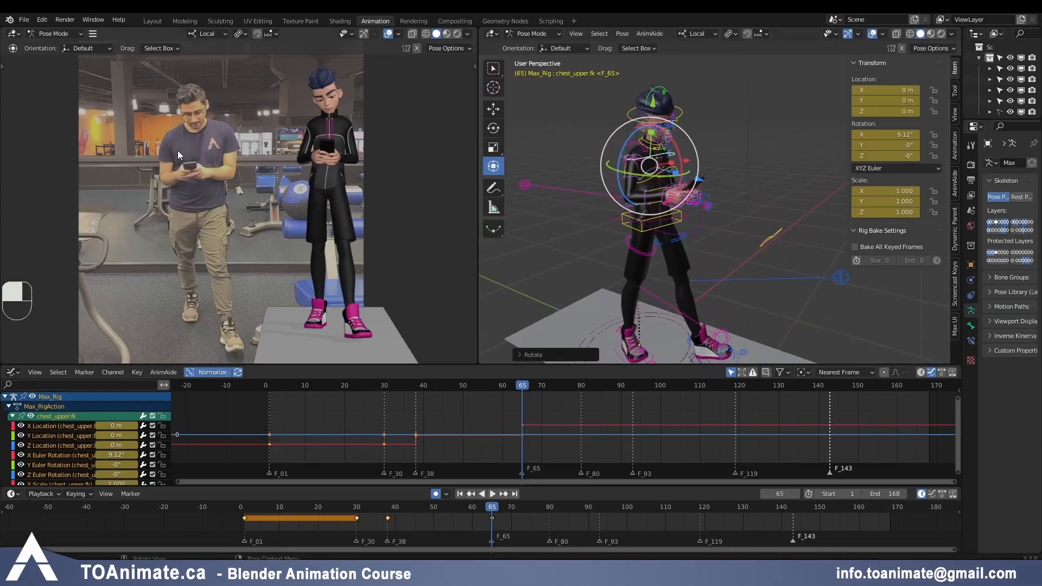
# Step: Rotate the right shoulder control at frame 65 to match the reference
pyautogui.click(631, 140)
pyautogui.moveTo(630, 140); pyautogui.dragTo(585, 162, button='middle')
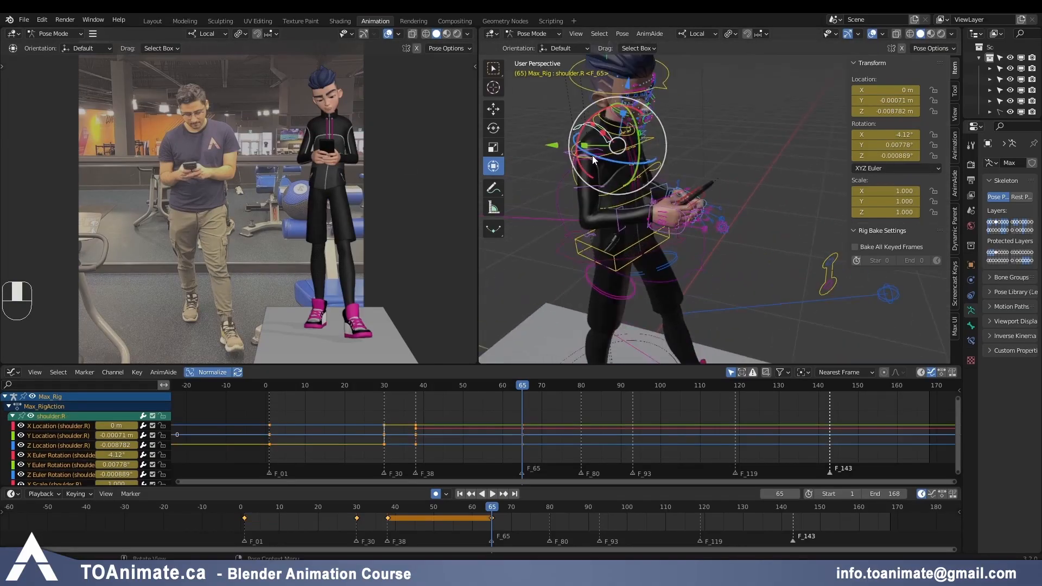
pyautogui.moveTo(591, 155); pyautogui.dragTo(601, 165)
# Step: Rotate the left shoulder control at frame 65 to a Z rotation of about -3.02°
pyautogui.moveTo(601, 165); pyautogui.dragTo(682, 163, button='middle')
pyautogui.click(670, 125)
pyautogui.moveTo(682, 123); pyautogui.dragTo(682, 125)
pyautogui.moveTo(682, 126); pyautogui.dragTo(683, 126)
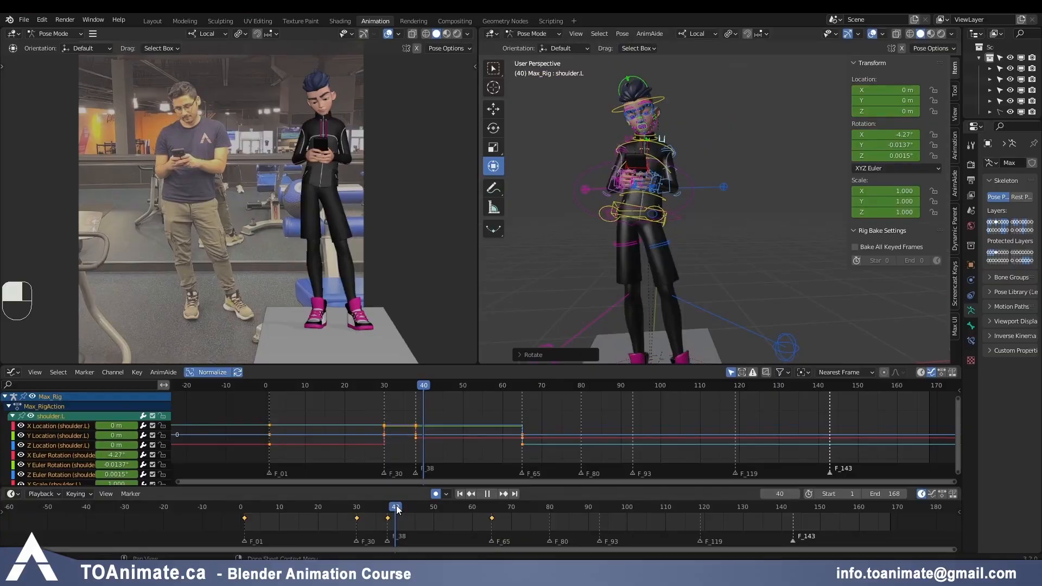
# Step: Check the reference movement between frames 38 and 65, and rotate the COG control around local Y to about 5.1° at frame 65
pyautogui.moveTo(455, 506); pyautogui.dragTo(490, 504)
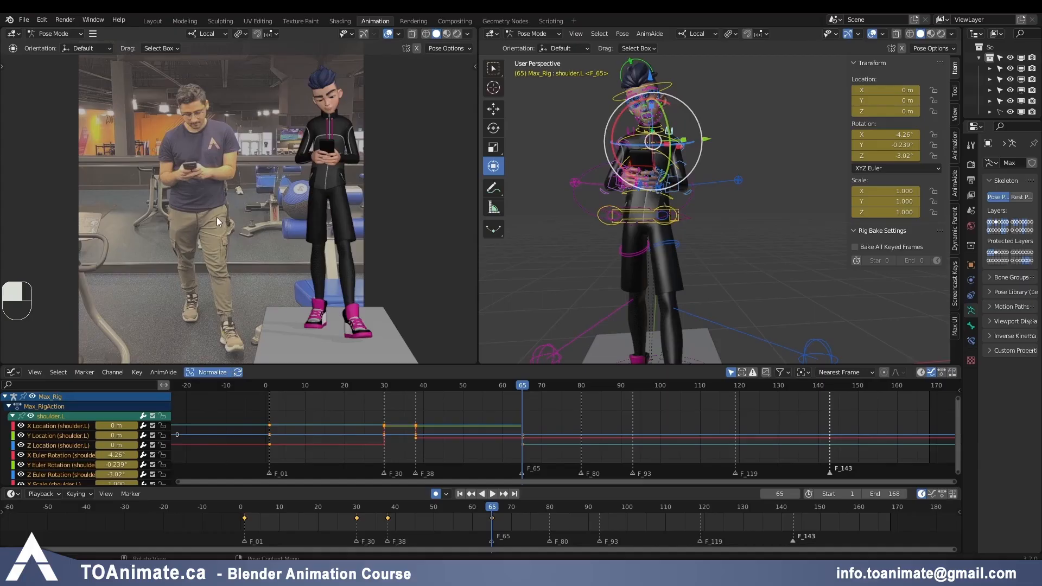
pyautogui.click(386, 509)
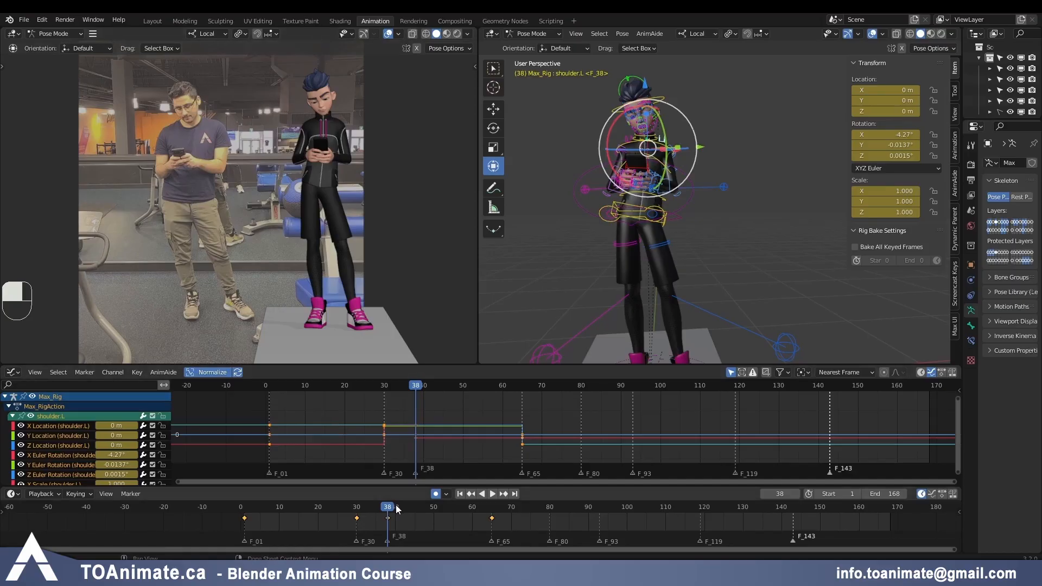
pyautogui.press('space')
pyautogui.press('space')
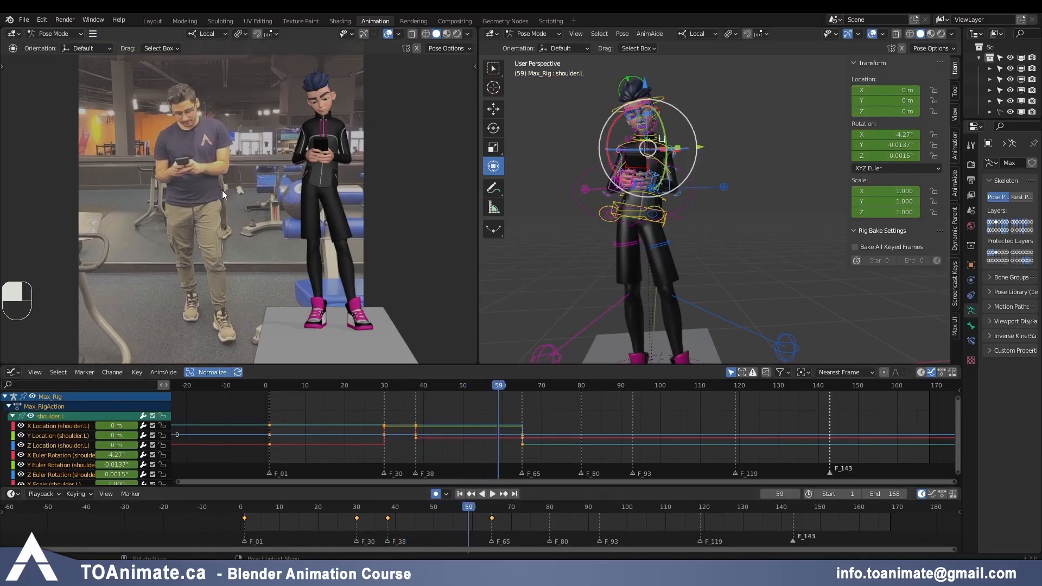
pyautogui.click(491, 509)
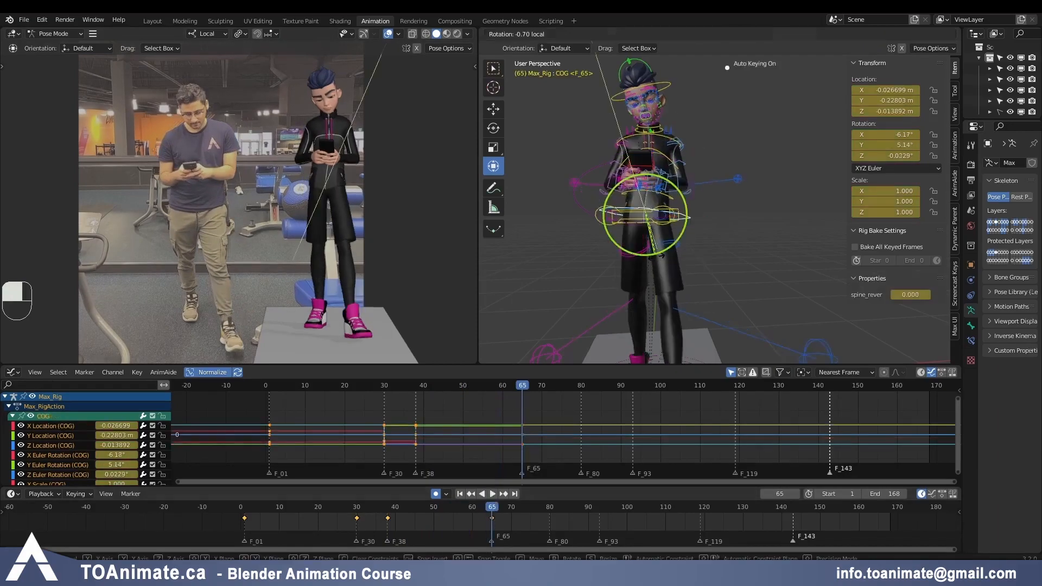
pyautogui.moveTo(667, 177); pyautogui.dragTo(669, 179)
# Step: Rotate the chest FK control slightly around local Z at frame 65
pyautogui.click(656, 228)
pyautogui.press('r')
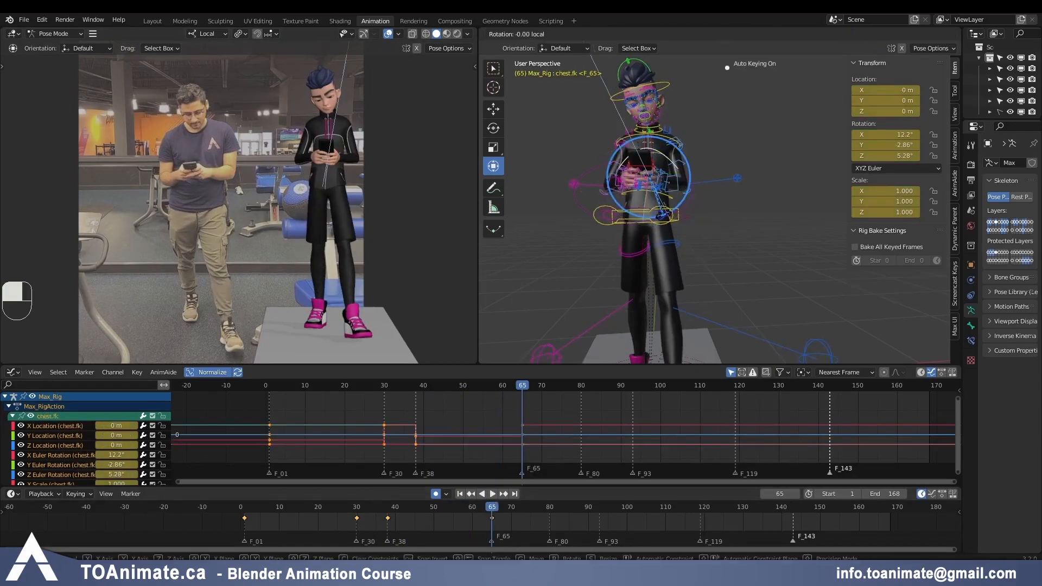
pyautogui.click(671, 235)
# Step: Rotate the COG control around local Y to a Y rotation of 3.59° at frame 65, and compare the pose with frame 38
pyautogui.moveTo(692, 223); pyautogui.dragTo(623, 261, button='middle')
pyautogui.click(688, 212)
pyautogui.press('r')
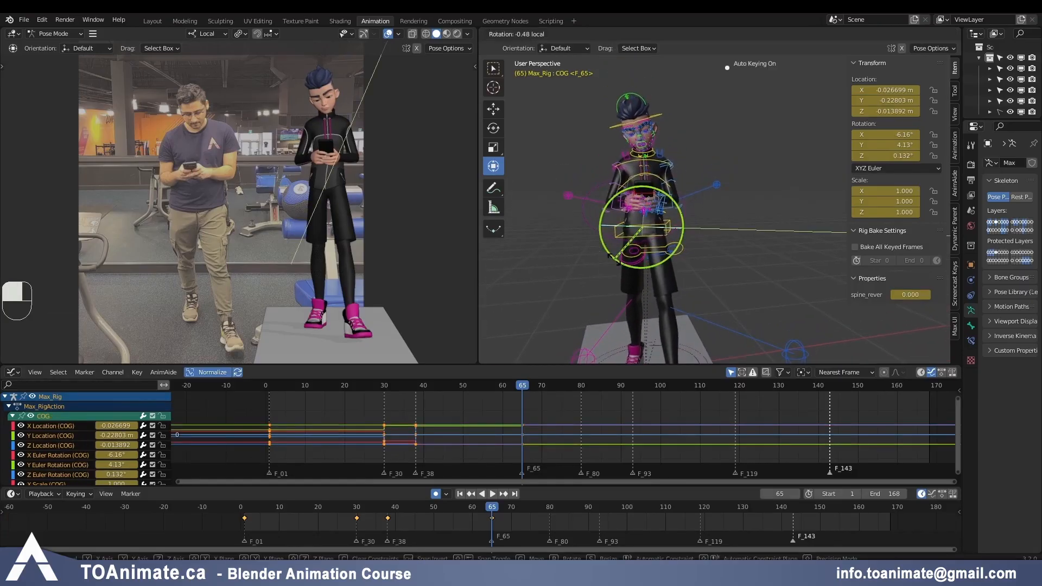
pyautogui.click(542, 268)
pyautogui.press('Down')
pyautogui.press('Up')
pyautogui.press('Down')
pyautogui.press('Up')
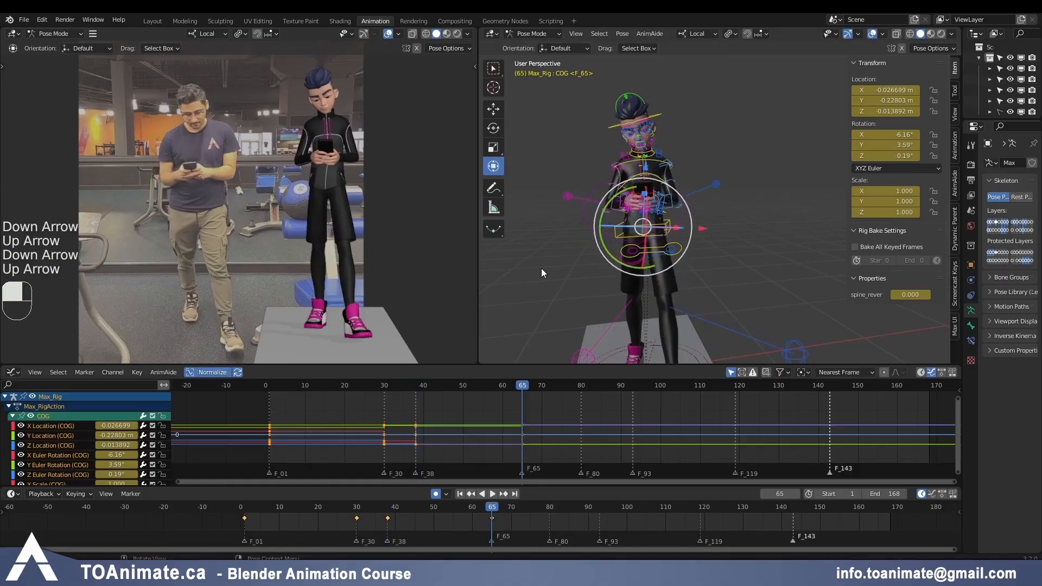
pyautogui.press('Down')
pyautogui.press('Up')
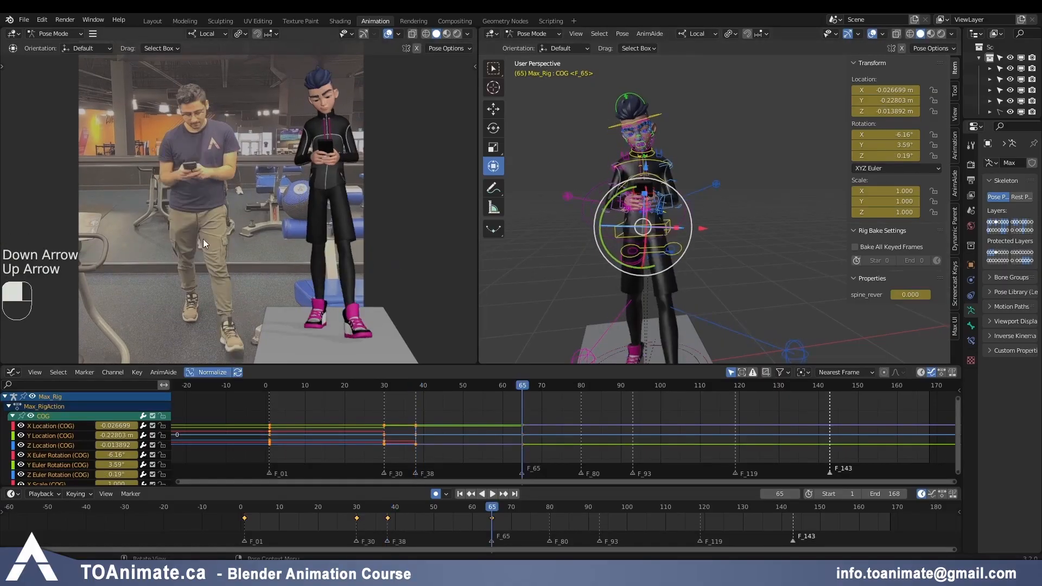
# Step: Rotate the head control slightly at frame 65 to match the reference's head angle
pyautogui.click(669, 112)
pyautogui.moveTo(699, 150)
pyautogui.mouseDown()
pyautogui.moveTo(684, 129)
pyautogui.moveTo(688, 138)
pyautogui.mouseUp()
pyautogui.moveTo(657, 195); pyautogui.dragTo(672, 172)
# Step: Move the eyes look-at control along its local X to an X location of about 0.022 m at frame 65
pyautogui.click(678, 317)
pyautogui.press('g')
pyautogui.press('x')
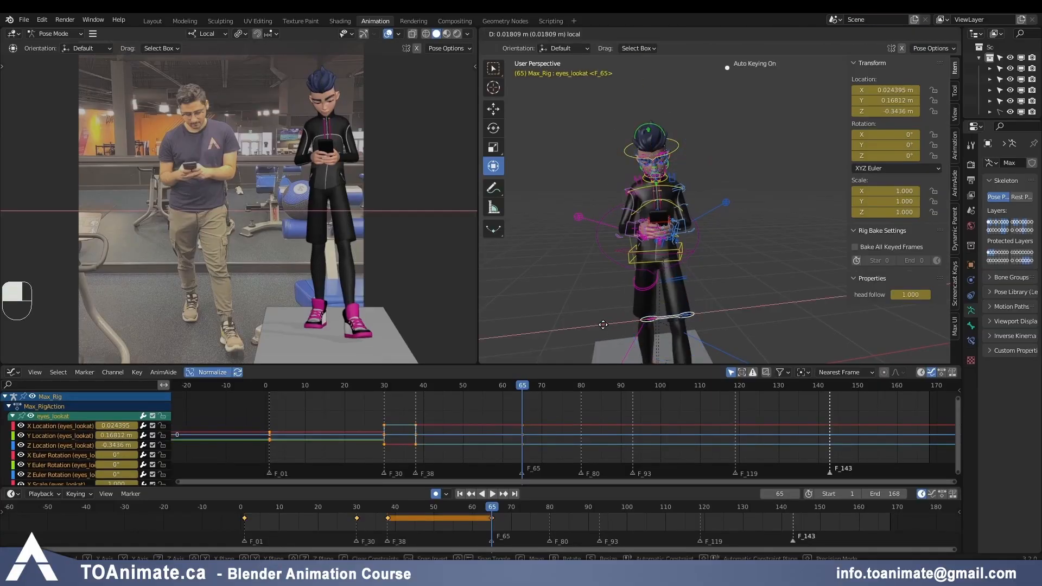
pyautogui.click(606, 320)
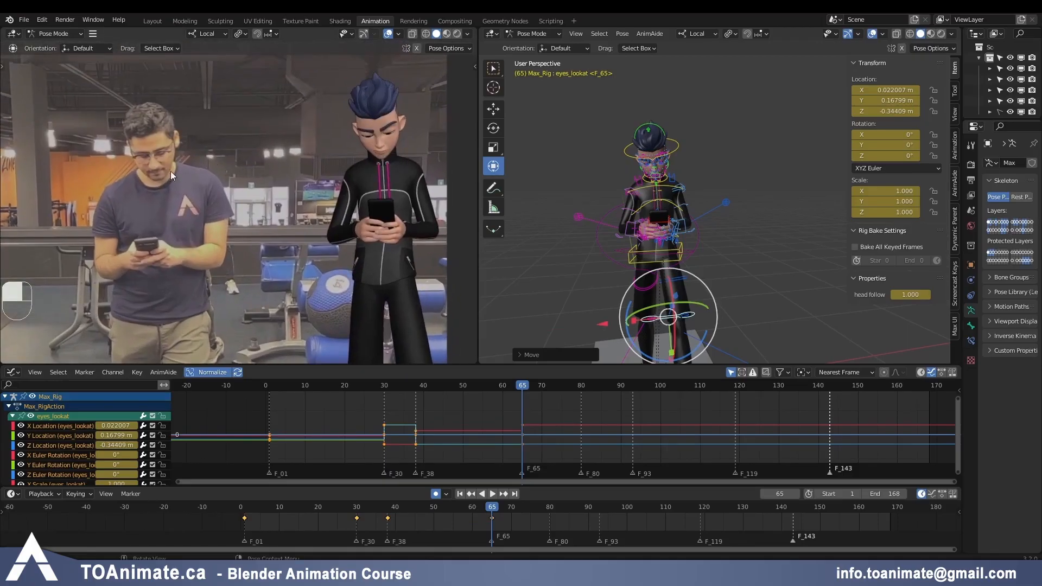
# Step: Rotate the neck control around local X in the side view at frame 65 to adjust the forward head tilt
pyautogui.moveTo(653, 222); pyautogui.dragTo(629, 212, button='middle')
pyautogui.scroll(2, 630, 211)
pyautogui.click(608, 179)
pyautogui.click(607, 184)
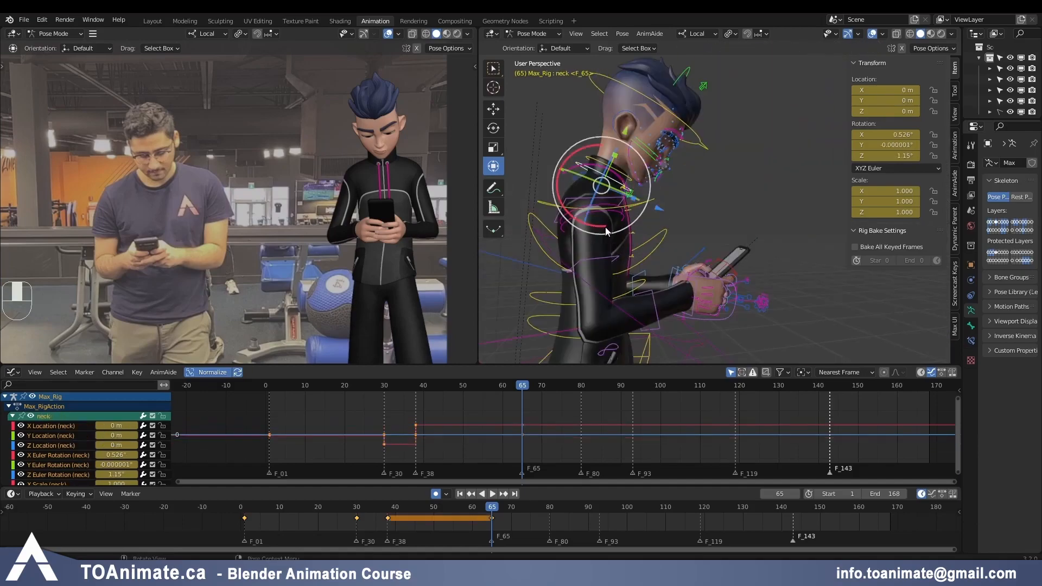
pyautogui.press('r')
pyautogui.moveTo(599, 229); pyautogui.dragTo(594, 230)
# Step: Select the upper chest FK control of the frame 65 pose
pyautogui.click(564, 217)
pyautogui.click(544, 230)
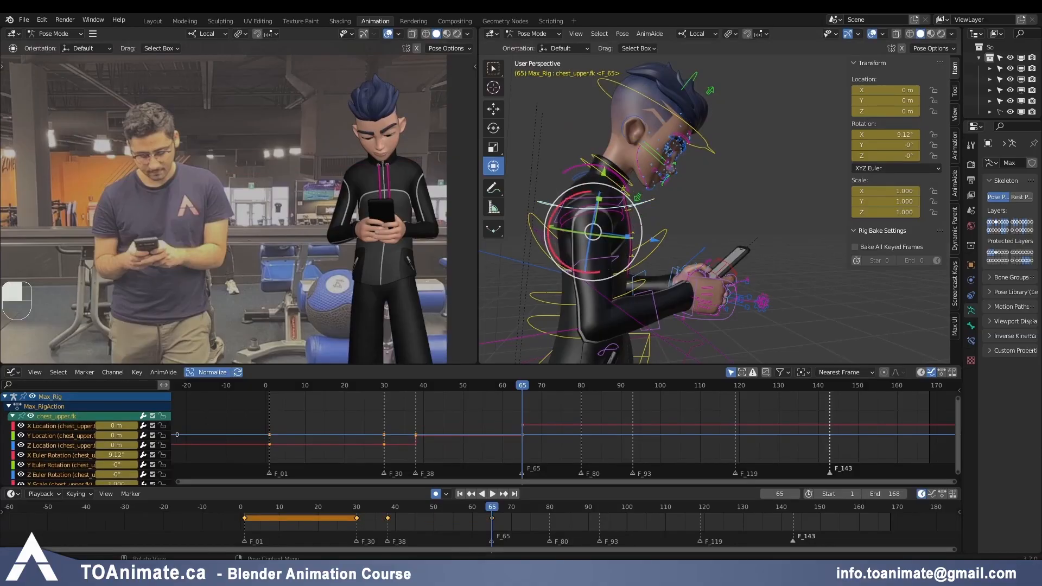
# Step: Rotate the upper chest control forward to about 11.1° on X at frame 65, and select the chest control below it
pyautogui.press('r')
pyautogui.moveTo(549, 252); pyautogui.dragTo(547, 249)
pyautogui.rightClick(548, 251)
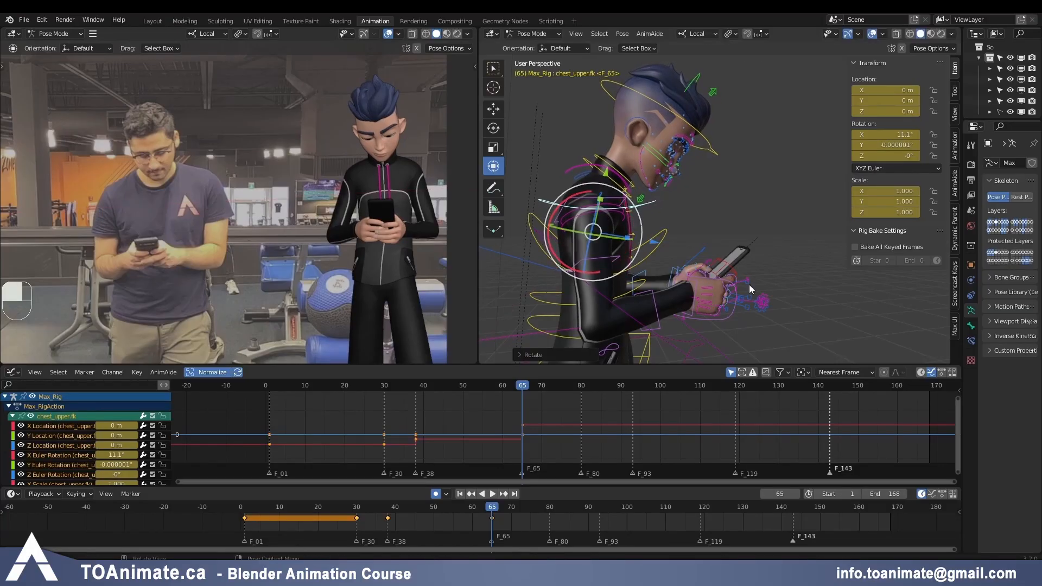
pyautogui.click(592, 273)
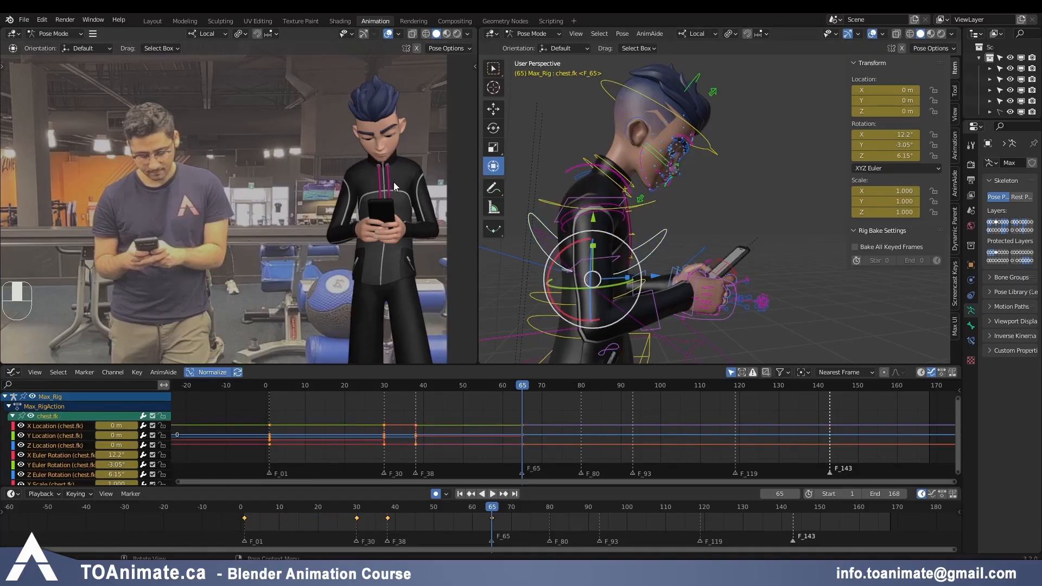
pyautogui.scroll(-1, 124, 266)
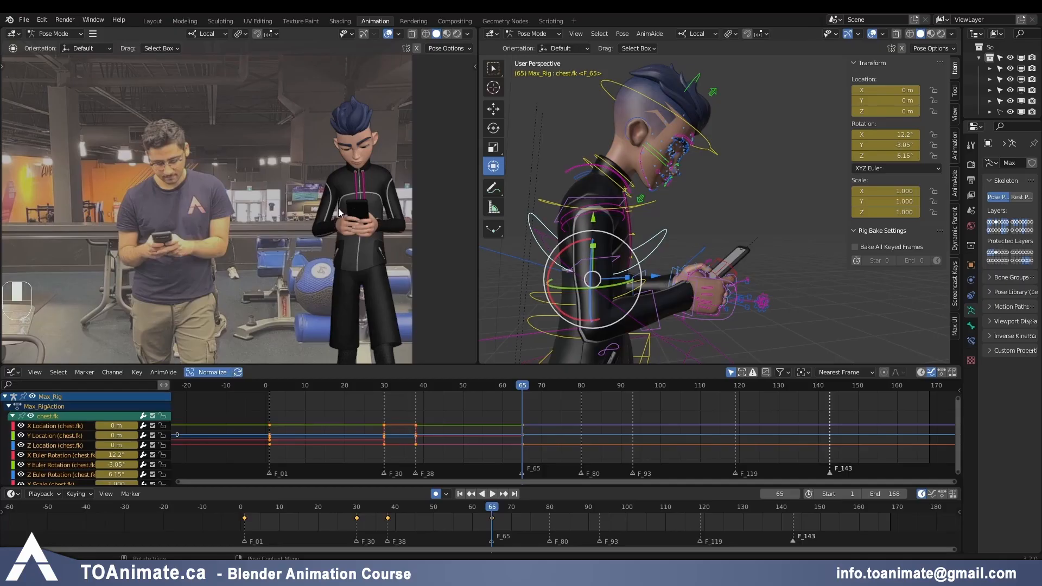
# Step: Move the right elbow IK target inward at frame 65 to match the reference footage
pyautogui.moveTo(543, 260); pyautogui.dragTo(620, 249, button='middle')
pyautogui.click(629, 257)
pyautogui.press('g')
pyautogui.press('g')
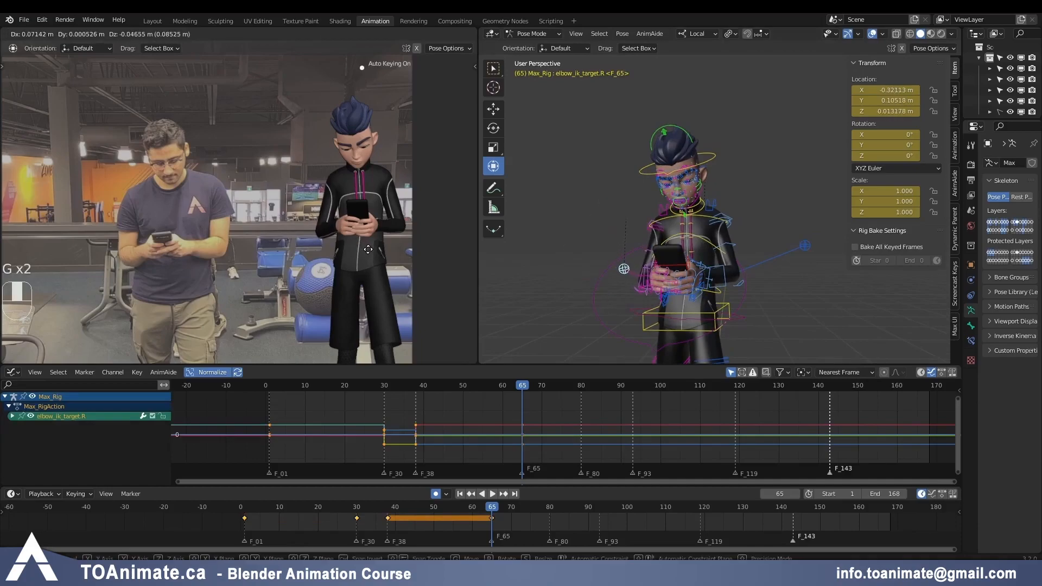
pyautogui.click(377, 255)
# Step: Move the left elbow IK target to about X 0.291 m, Y 0.169 m, Z 0.037 m at frame 65
pyautogui.click(805, 246)
pyautogui.press('g')
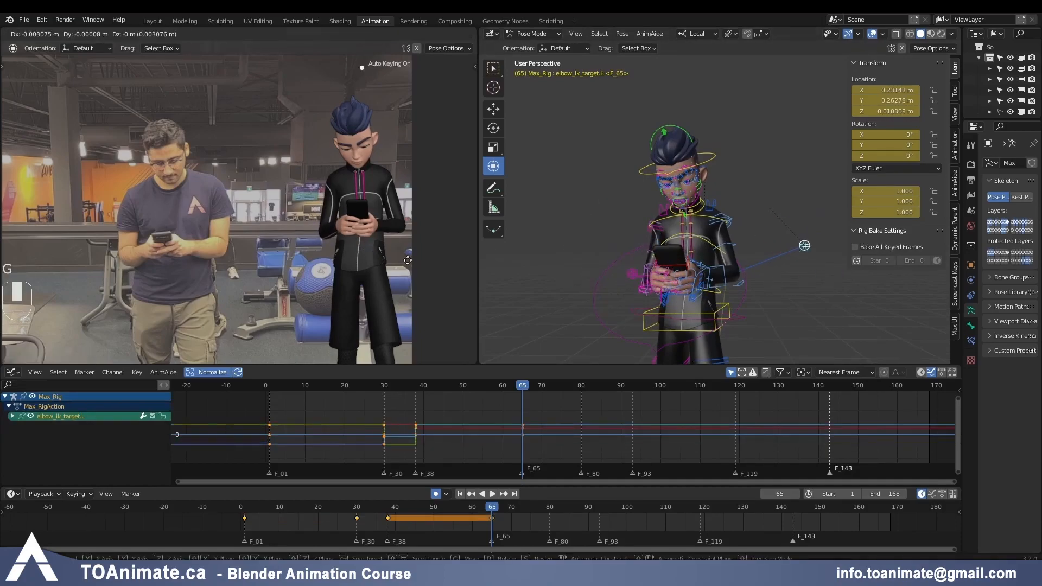
pyautogui.click(397, 266)
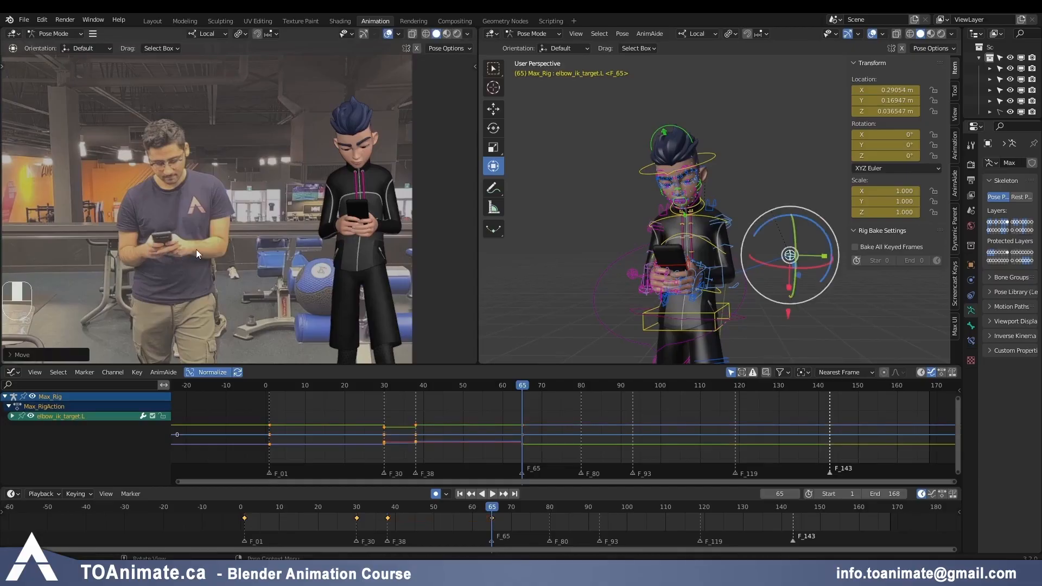
# Step: Rotate the right hand IK control at frame 65 to about 61.7° X, -13.8° Y and 101° Z, tilting the phone
pyautogui.moveTo(705, 292)
pyautogui.mouseDown(button='middle')
pyautogui.moveTo(738, 296)
pyautogui.moveTo(705, 292)
pyautogui.mouseUp(button='middle')
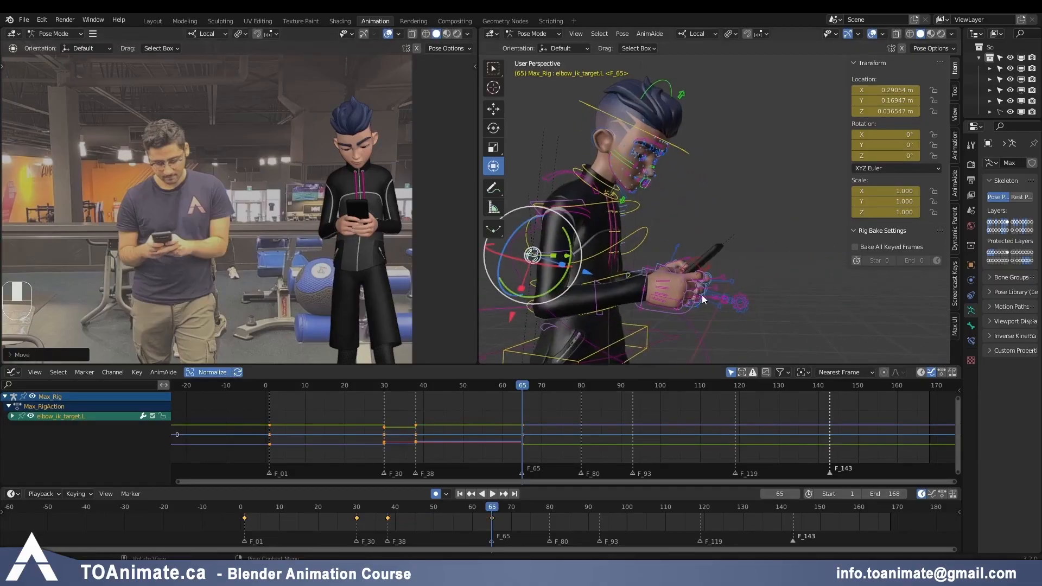
pyautogui.click(633, 250)
pyautogui.moveTo(633, 249); pyautogui.dragTo(643, 248)
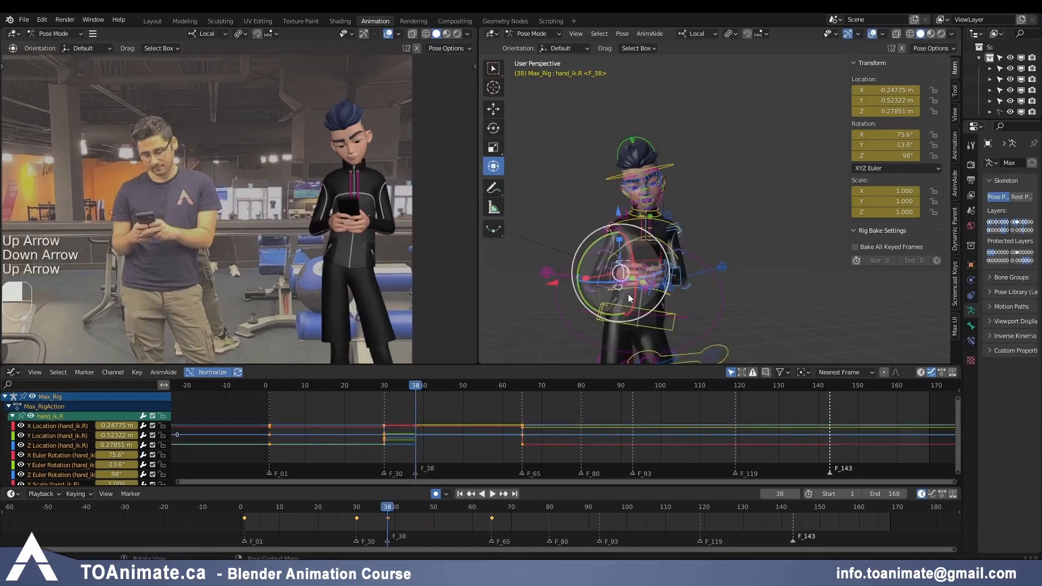
# Step: Compare the poses keyed at frames 30 and 38 with the reference footage, ending on frame 65
pyautogui.press('Down')
pyautogui.press('Up')
pyautogui.press('Down')
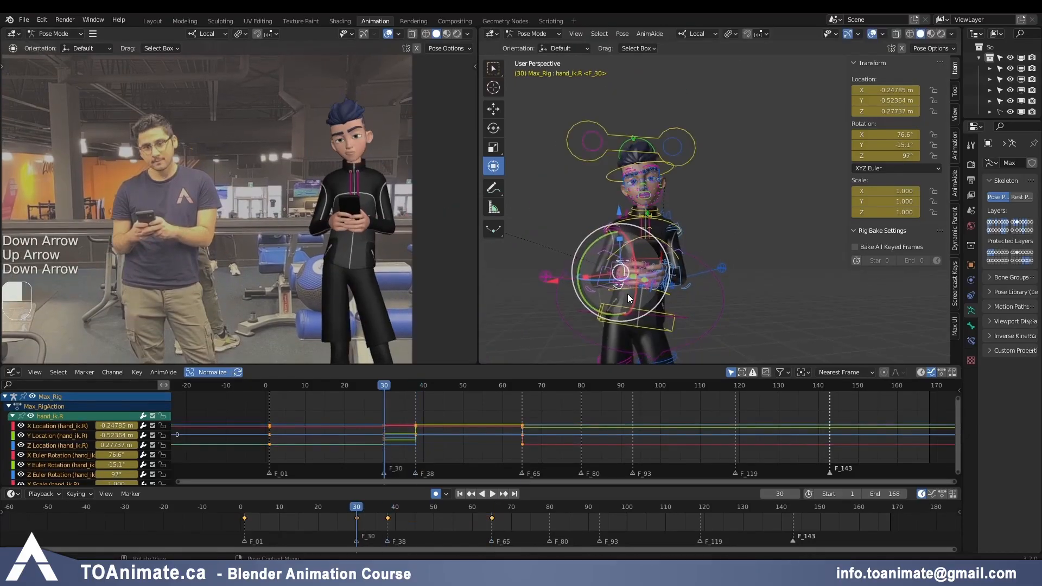
pyautogui.press('Up')
pyautogui.press('Down')
pyautogui.press('Up')
pyautogui.press('Down')
pyautogui.press('Up')
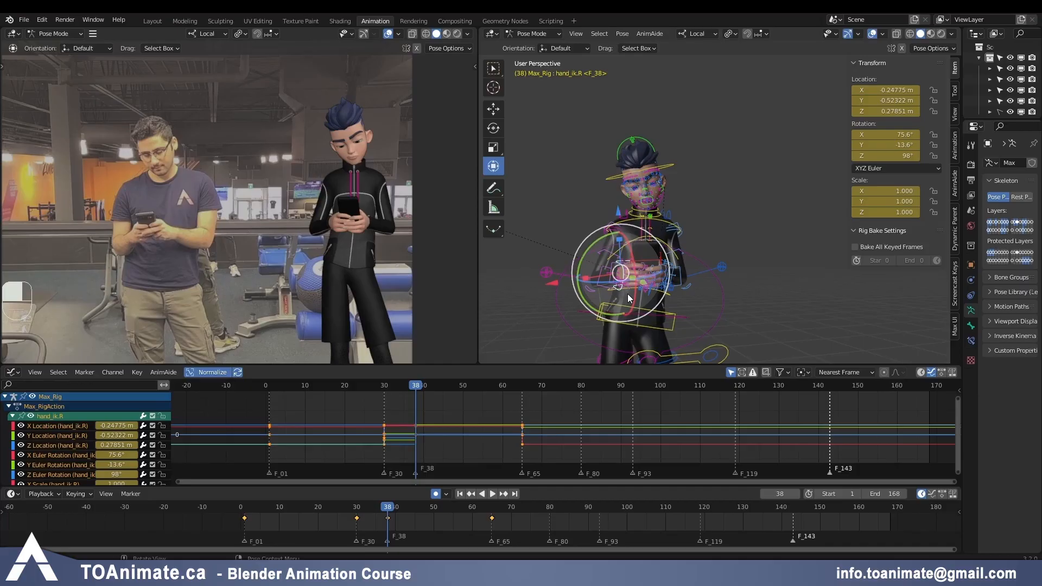
pyautogui.press('Down')
pyautogui.press('Up')
pyautogui.moveTo(388, 508); pyautogui.dragTo(494, 509)
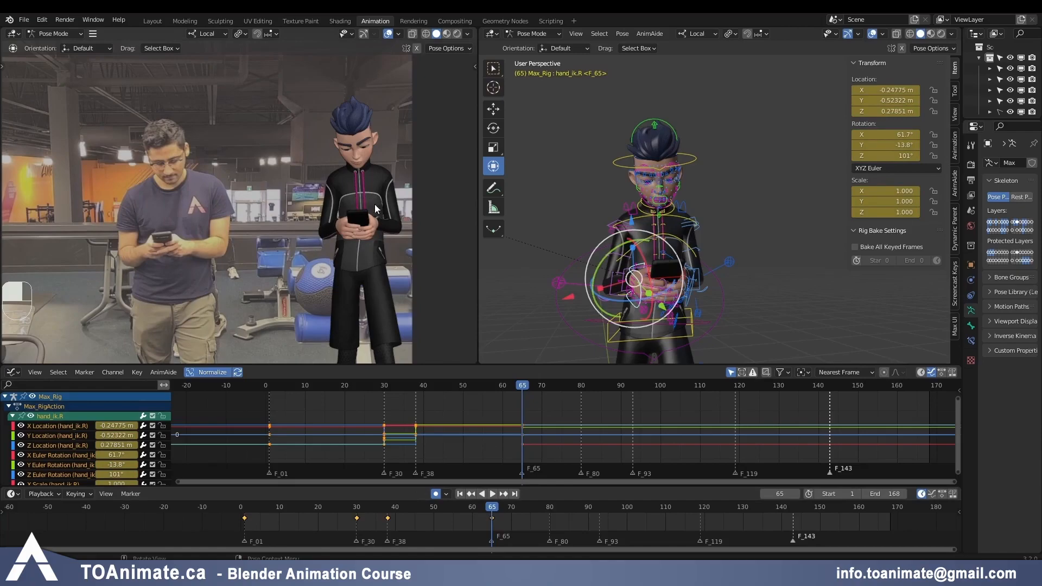
# Step: Change the Graph Editor area to the Dope Sheet's Action Editor, keeping the character's hands in close view
pyautogui.scroll(3, 377, 217)
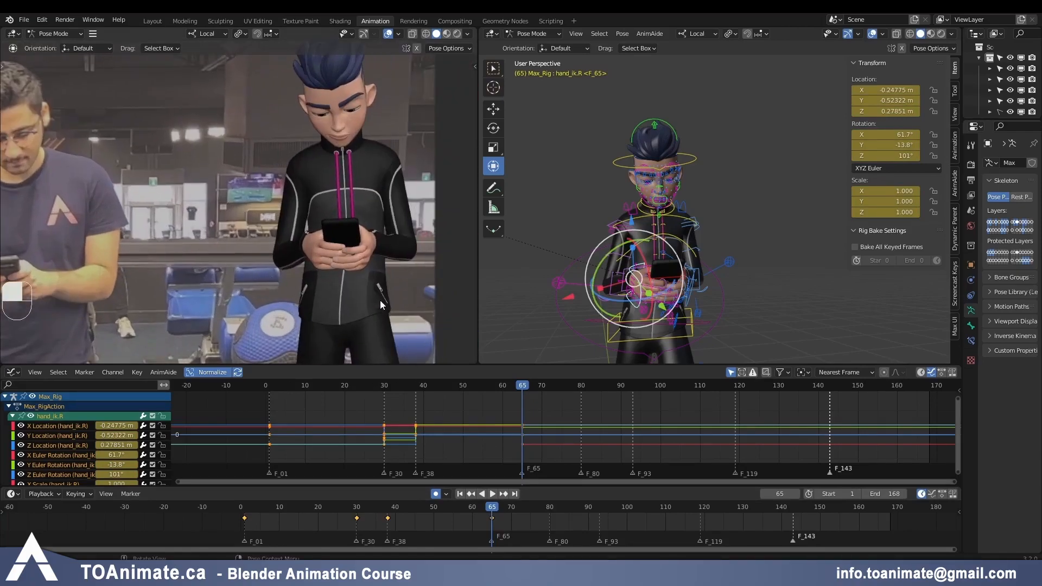
pyautogui.scroll(2, 353, 259)
pyautogui.keyDown('shift'); pyautogui.moveTo(366, 296); pyautogui.dragTo(277, 288, button='middle'); pyautogui.keyUp('shift')
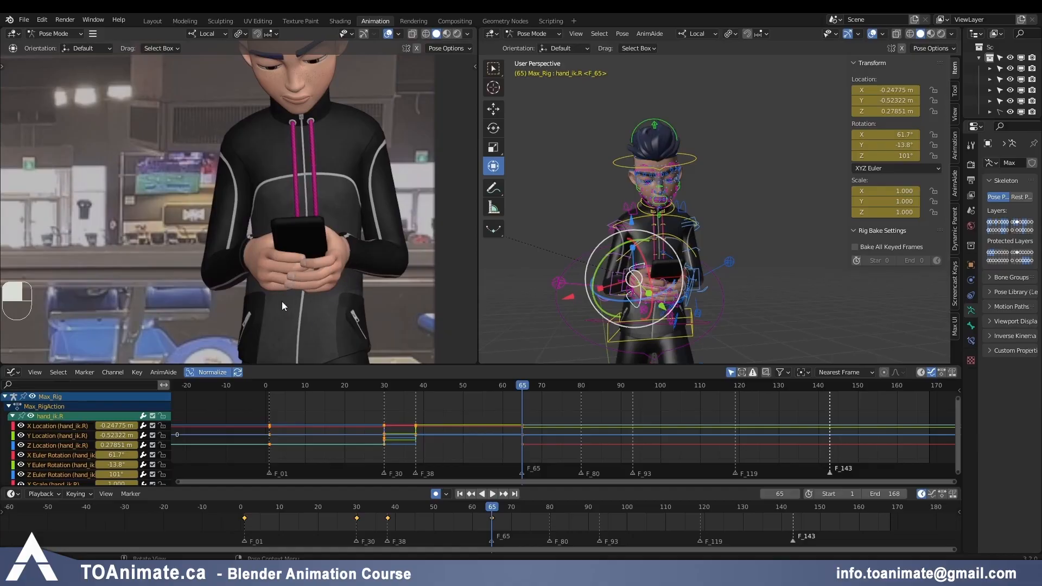
pyautogui.scroll(-1, 347, 282)
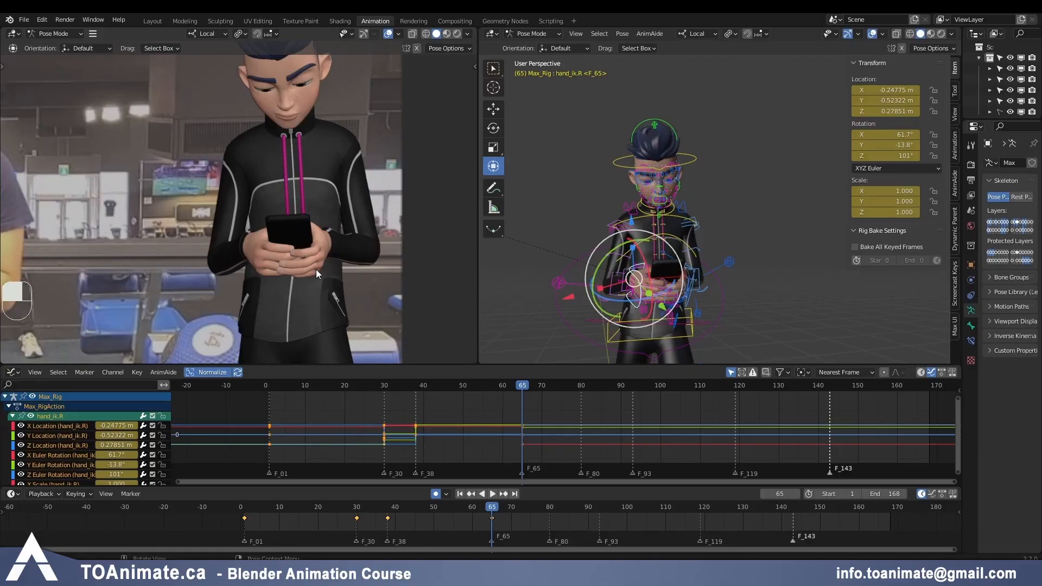
pyautogui.click(13, 373)
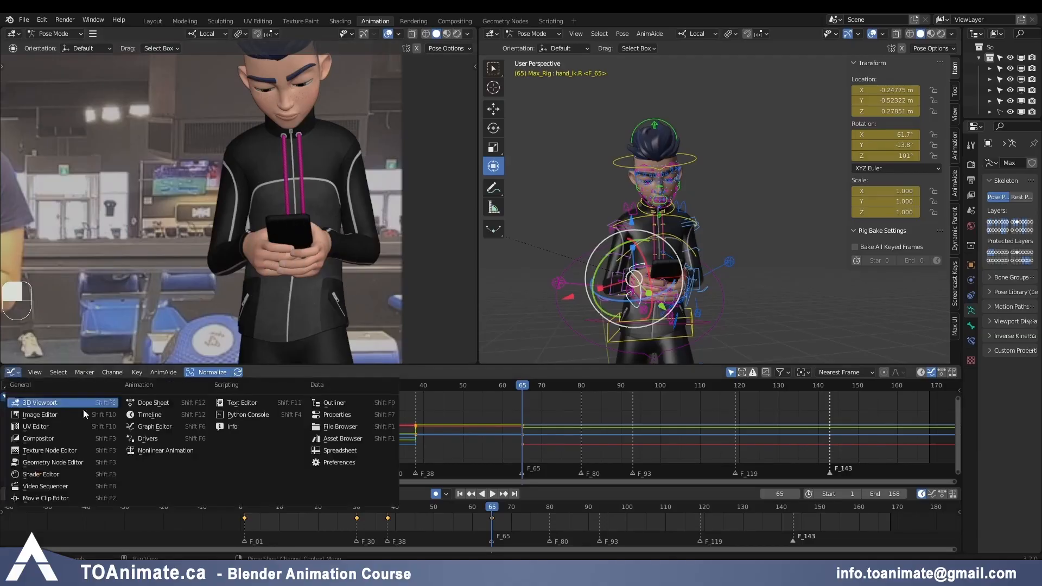
pyautogui.click(145, 402)
# Step: Box-select the finger and hand controls of both hands around the phone
pyautogui.moveTo(708, 281); pyautogui.dragTo(819, 271, button='middle')
pyautogui.scroll(3, 814, 260)
pyautogui.moveTo(806, 220); pyautogui.dragTo(697, 274)
pyautogui.scroll(-3, 706, 274)
pyautogui.moveTo(776, 277); pyautogui.dragTo(700, 331, button='middle')
pyautogui.keyDown('ctrl'); pyautogui.moveTo(688, 222); pyautogui.dragTo(673, 236); pyautogui.keyUp('ctrl')
pyautogui.moveTo(711, 271); pyautogui.dragTo(681, 209, button='middle')
# Step: Load the Max_Shift action and copy the selected hand controls' keyframe at about frame 72
pyautogui.click(426, 372)
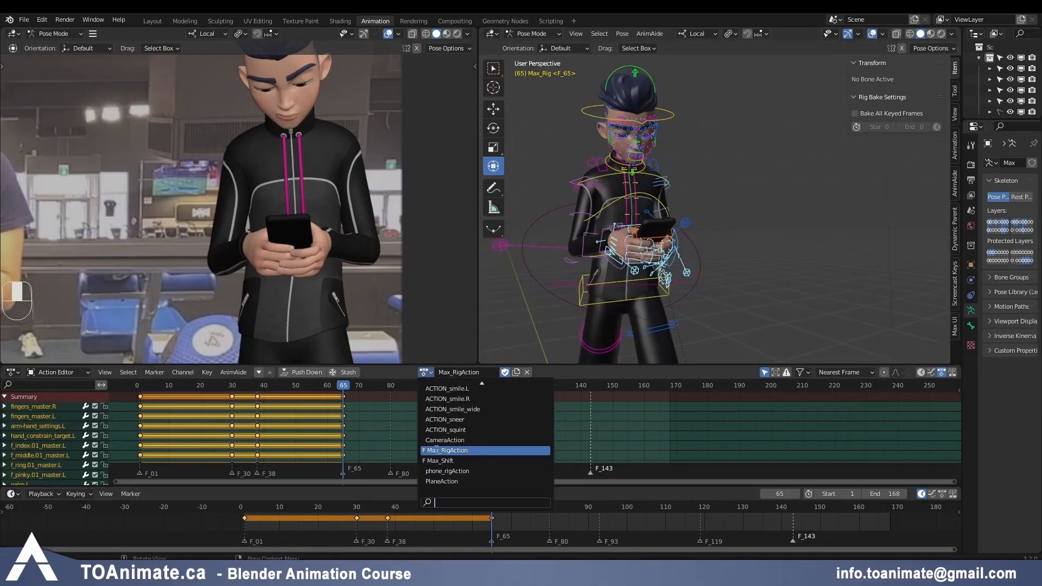
pyautogui.click(446, 460)
pyautogui.press('i')
pyautogui.click(495, 522)
pyautogui.hotkey('ctrl', 'c')
pyautogui.moveTo(495, 522)
pyautogui.keyDown('shift'); pyautogui.mouseDown(button='right')
pyautogui.moveTo(537, 522)
pyautogui.moveTo(493, 522)
pyautogui.mouseUp(button='right'); pyautogui.keyUp('shift')
pyautogui.press('i')
pyautogui.click(520, 522)
pyautogui.hotkey('ctrl', 'c')
# Step: Load Max_RigAction again and paste the copied hand keys at frame 65
pyautogui.click(419, 372)
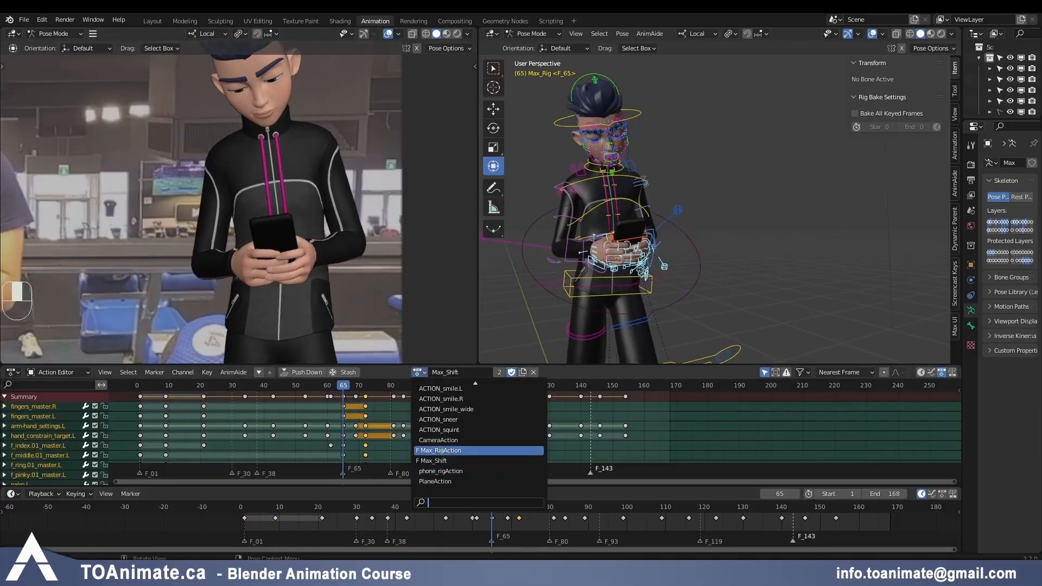
pyautogui.click(446, 449)
pyautogui.hotkey('ctrl', 'v')
pyautogui.press('x')
pyautogui.click(492, 522)
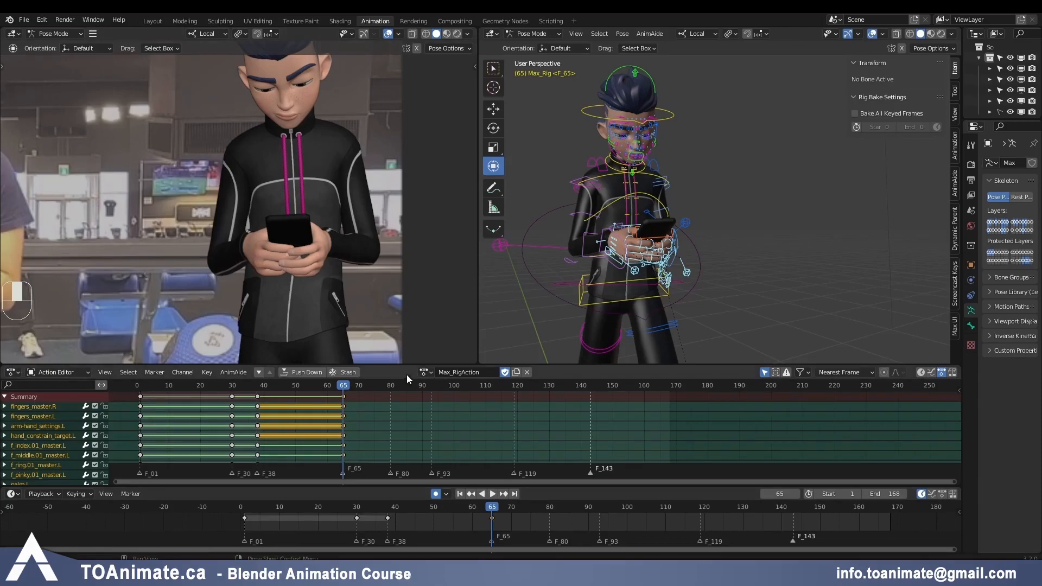
pyautogui.click(425, 372)
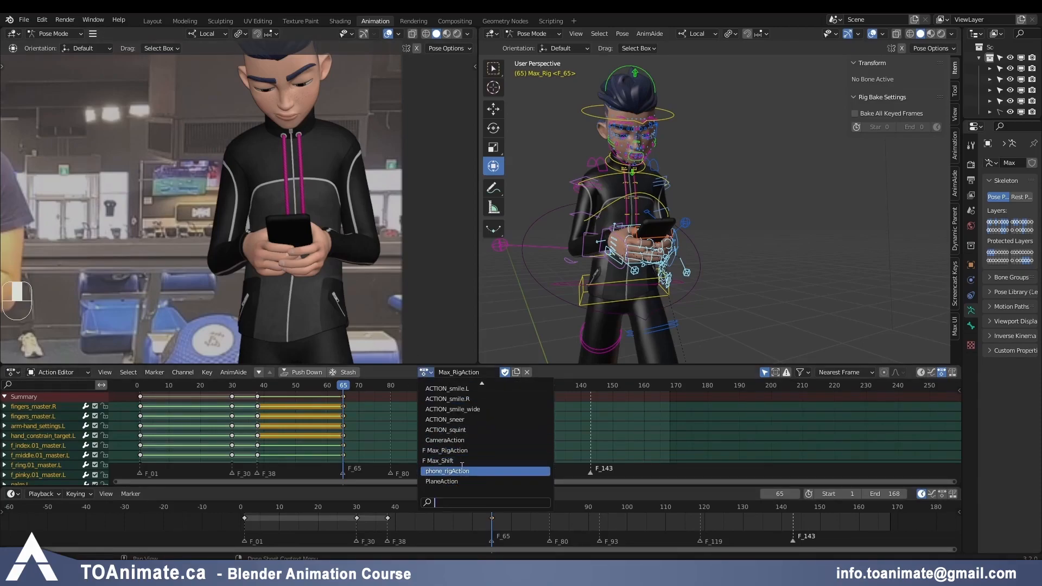
pyautogui.click(426, 371)
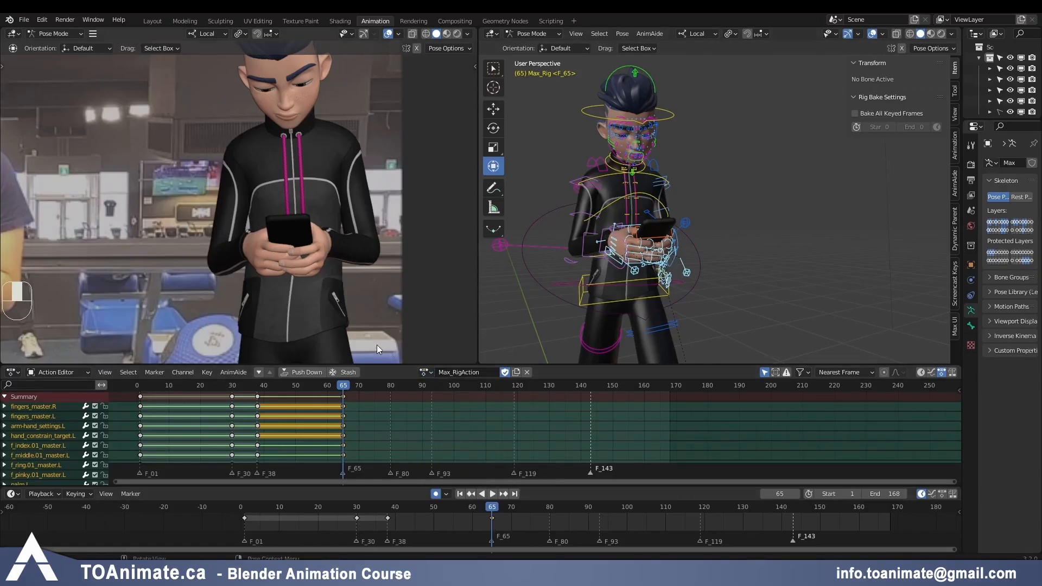
pyautogui.click(423, 371)
pyautogui.click(429, 373)
# Step: Rotate the second joint of the left ring finger to about -3.85° on X at frame 65
pyautogui.scroll(1, 299, 286)
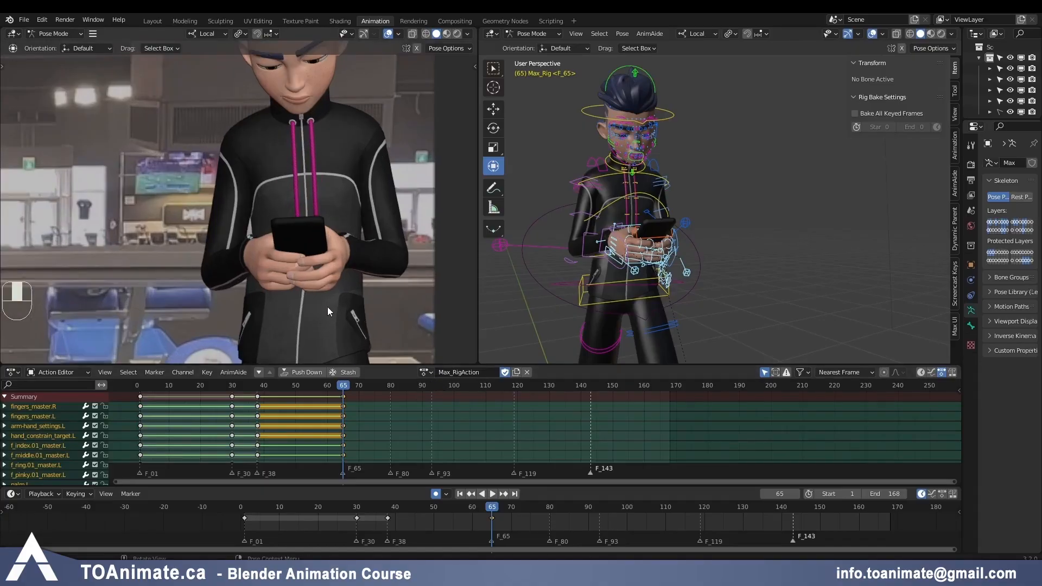
pyautogui.scroll(5, 670, 275)
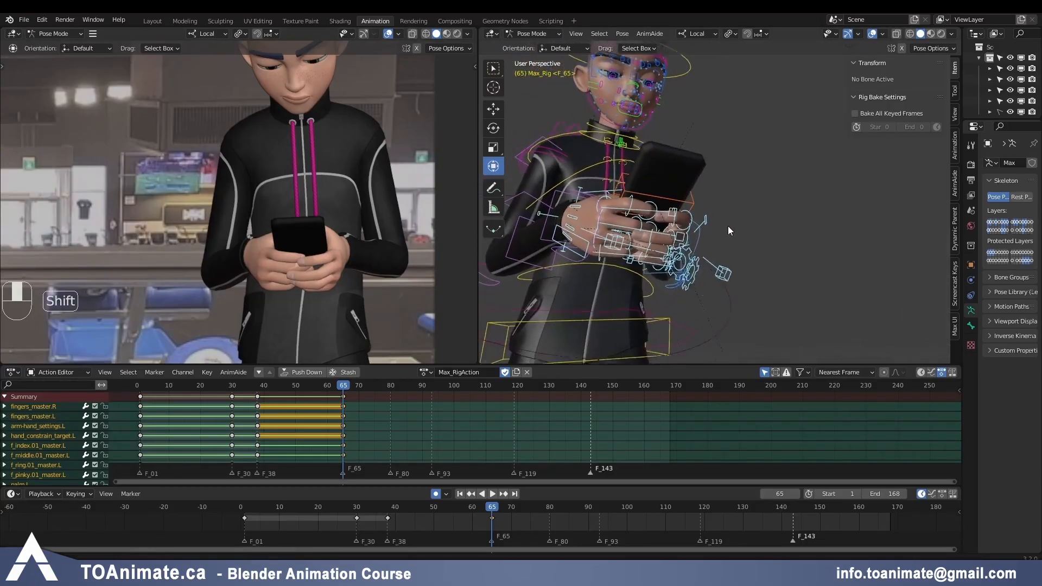
pyautogui.scroll(3, 370, 265)
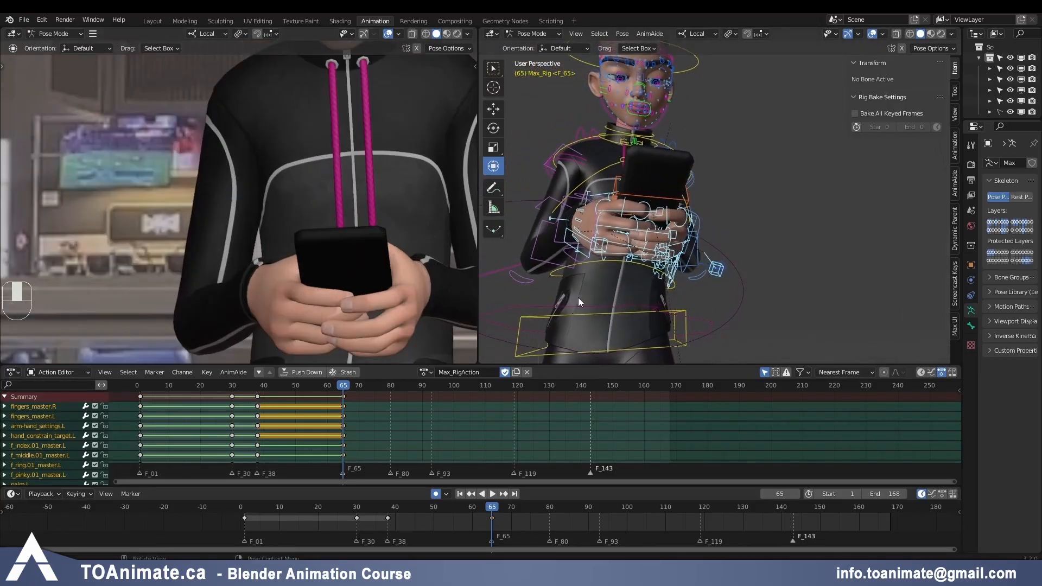
pyautogui.scroll(4, 613, 289)
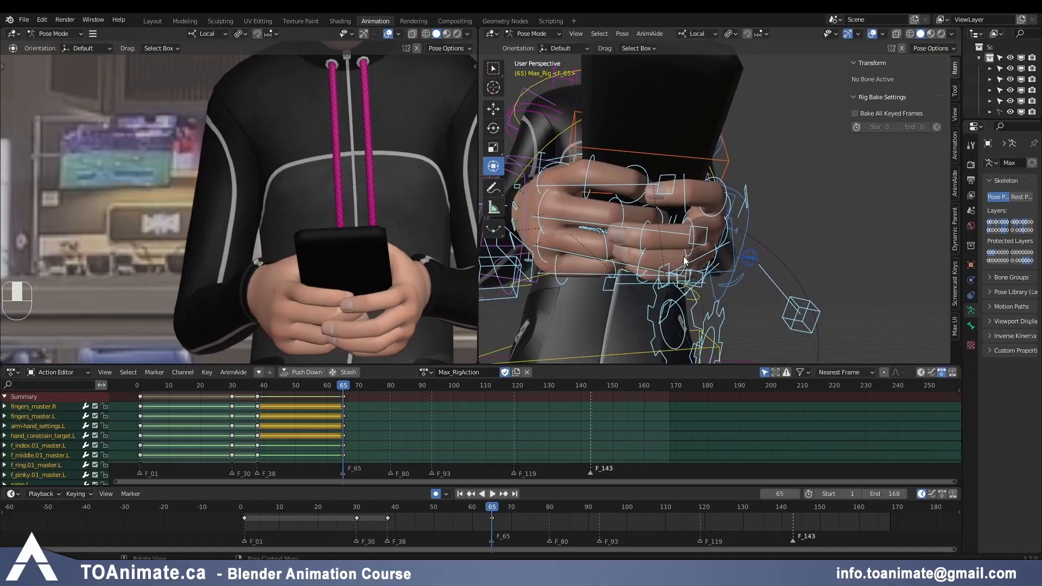
pyautogui.click(684, 257)
pyautogui.click(685, 258)
pyautogui.moveTo(686, 279); pyautogui.dragTo(647, 292)
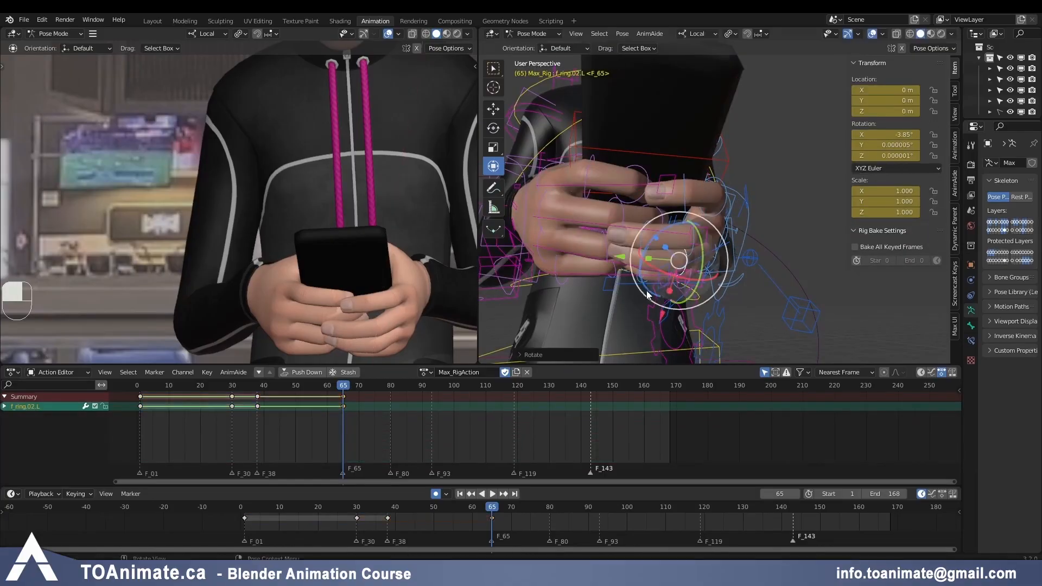
pyautogui.moveTo(614, 223); pyautogui.dragTo(538, 233, button='middle')
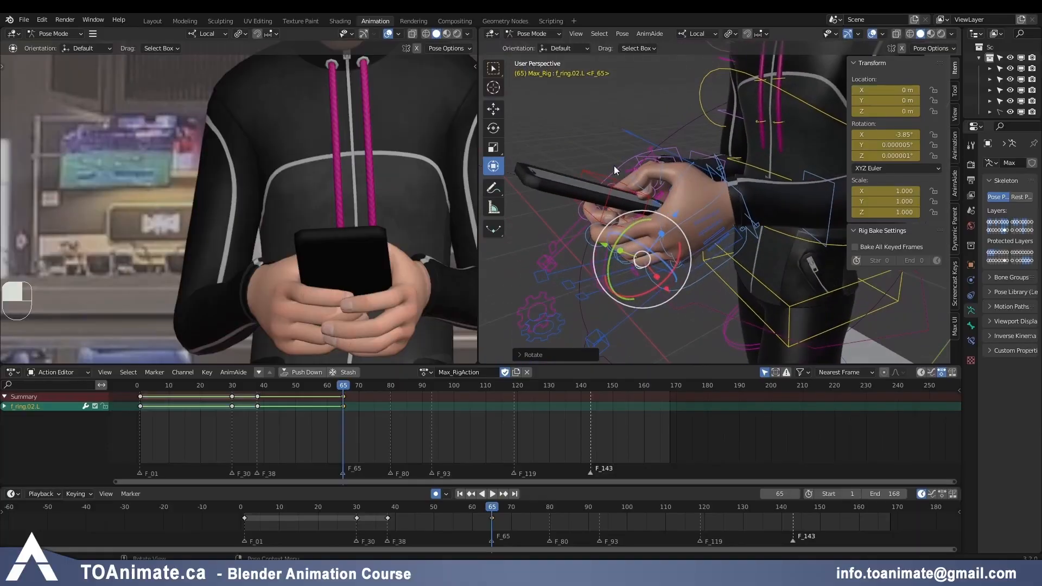
# Step: Scrub the animation and flip between the keyed poses at frames 38 and 65 to check the full body against the footage
pyautogui.scroll(-2, 613, 227)
pyautogui.scroll(-5, 324, 242)
pyautogui.keyDown('shift'); pyautogui.moveTo(303, 285); pyautogui.dragTo(366, 275, button='middle'); pyautogui.keyUp('shift')
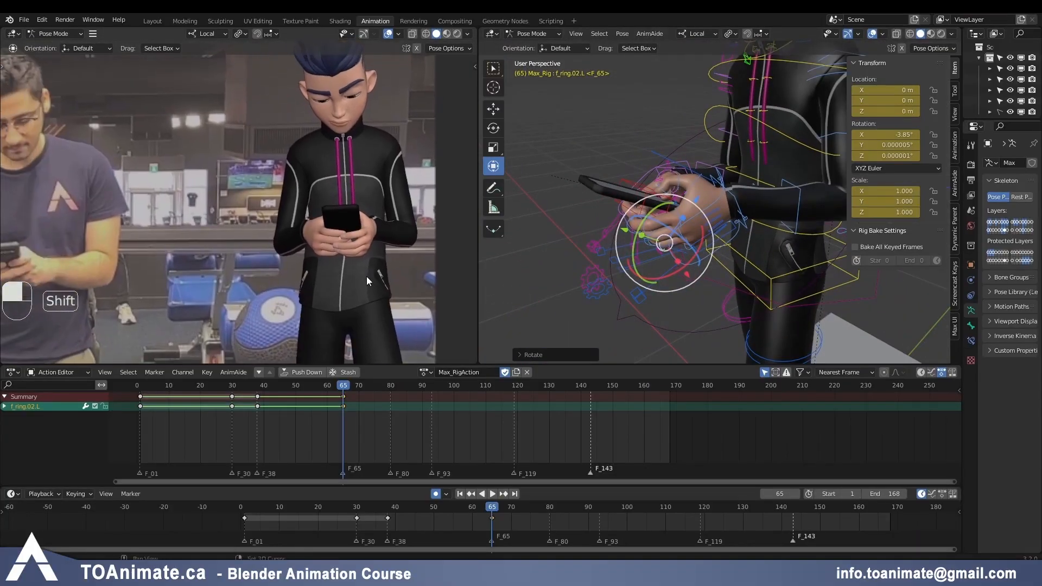
pyautogui.moveTo(251, 507); pyautogui.dragTo(333, 507)
pyautogui.click(488, 517)
pyautogui.hotkey('ctrl', 'g')
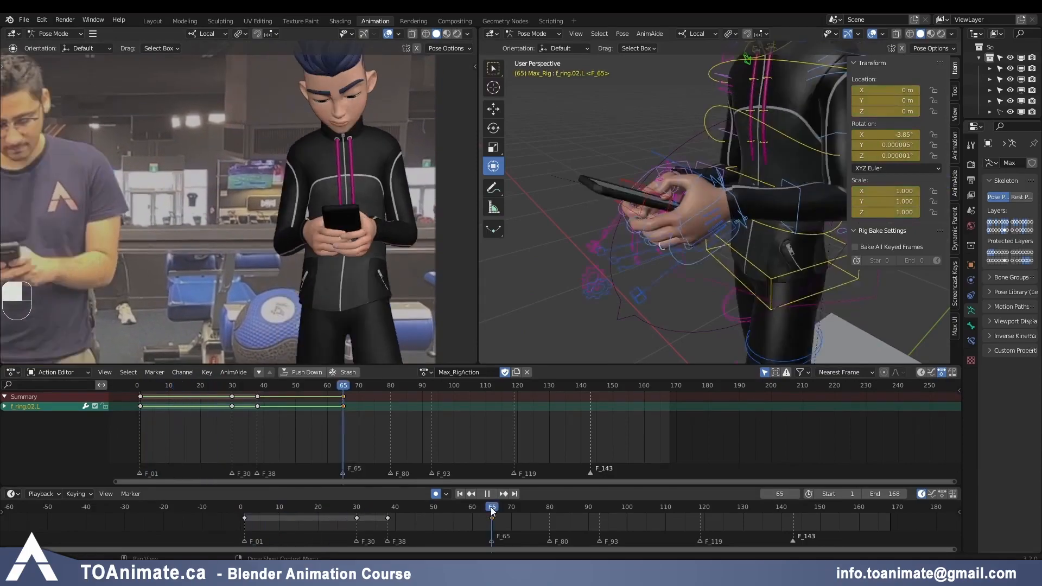
pyautogui.scroll(-8, 186, 259)
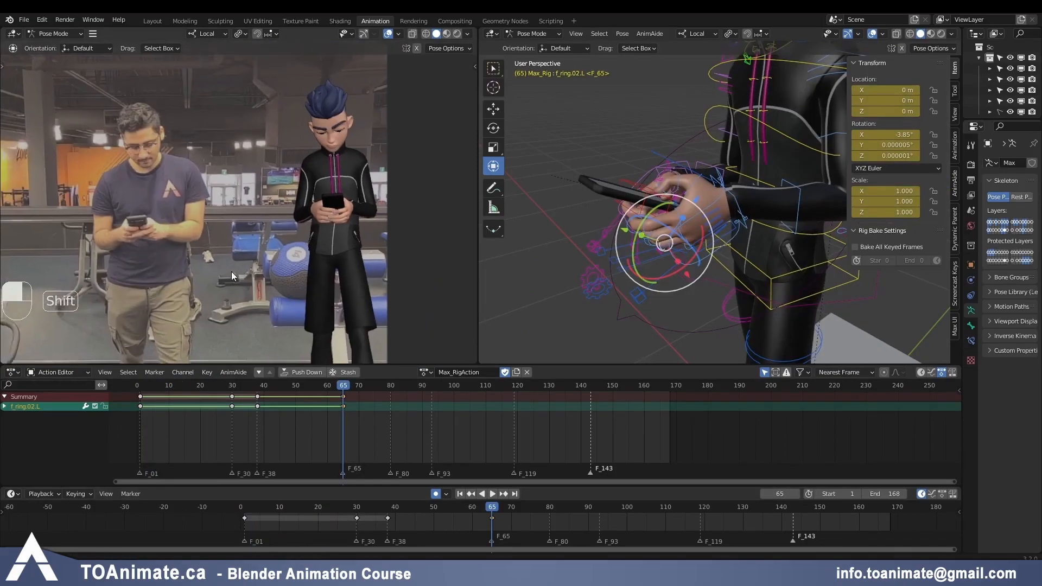
pyautogui.keyDown('shift'); pyautogui.moveTo(265, 249); pyautogui.dragTo(268, 232, button='middle'); pyautogui.keyUp('shift')
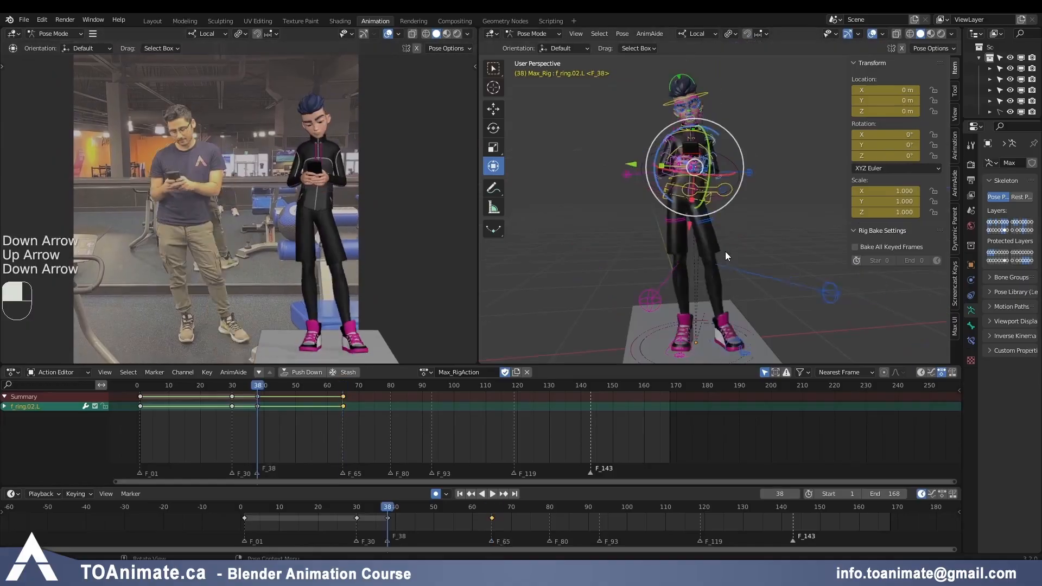
pyautogui.press('Up')
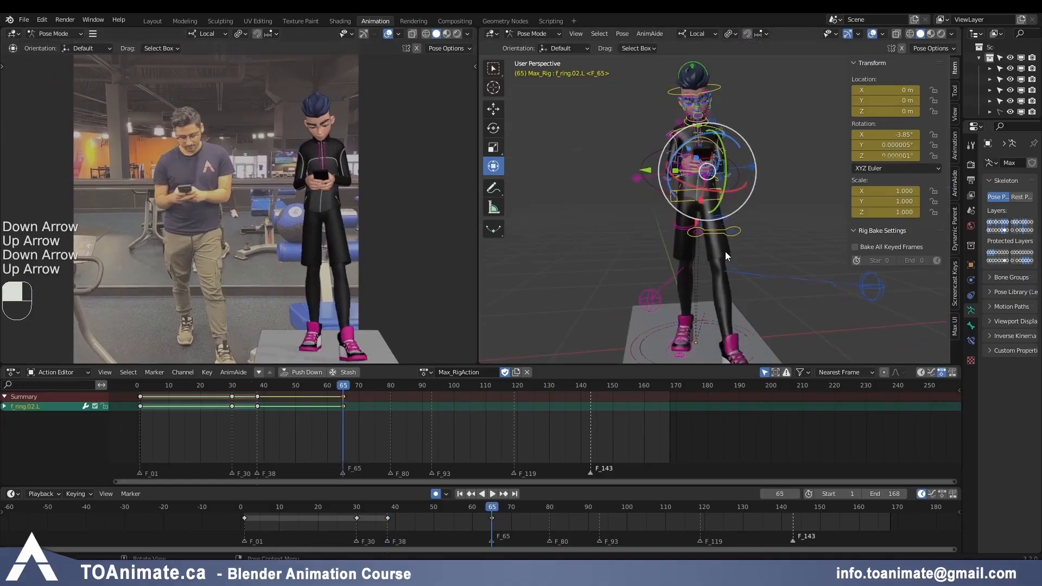
pyautogui.press('Down')
pyautogui.press('Up')
# Step: Select the COG control and compare the body's side pose at frames 65 and 38
pyautogui.click(725, 252)
pyautogui.moveTo(725, 252); pyautogui.dragTo(680, 143, button='middle')
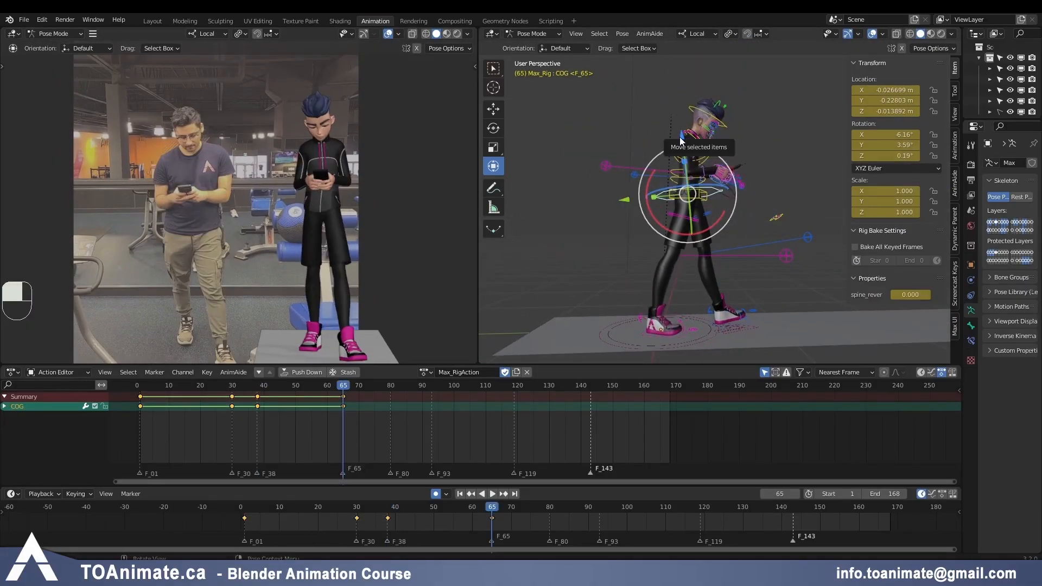
pyautogui.moveTo(680, 140); pyautogui.dragTo(685, 140)
pyautogui.press('Down')
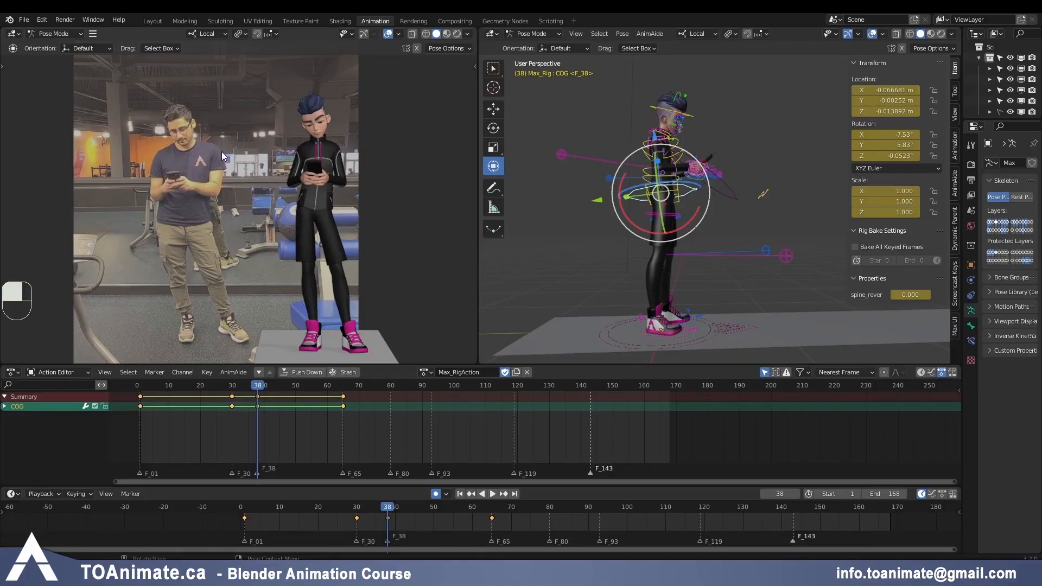
# Step: Rotate the upper chest control (chest_upper.fk) to about 7.59°, -0.298° and 2.24° on X, Y and Z at frame 38
pyautogui.moveTo(752, 157); pyautogui.dragTo(622, 149, button='middle')
pyautogui.keyDown('shift'); pyautogui.moveTo(622, 150); pyautogui.dragTo(646, 233, button='middle'); pyautogui.keyUp('shift')
pyautogui.scroll(3, 651, 244)
pyautogui.moveTo(671, 293); pyautogui.dragTo(719, 308, button='middle')
pyautogui.keyDown('shift'); pyautogui.moveTo(719, 308); pyautogui.dragTo(760, 293, button='middle'); pyautogui.keyUp('shift')
pyautogui.scroll(3, 760, 291)
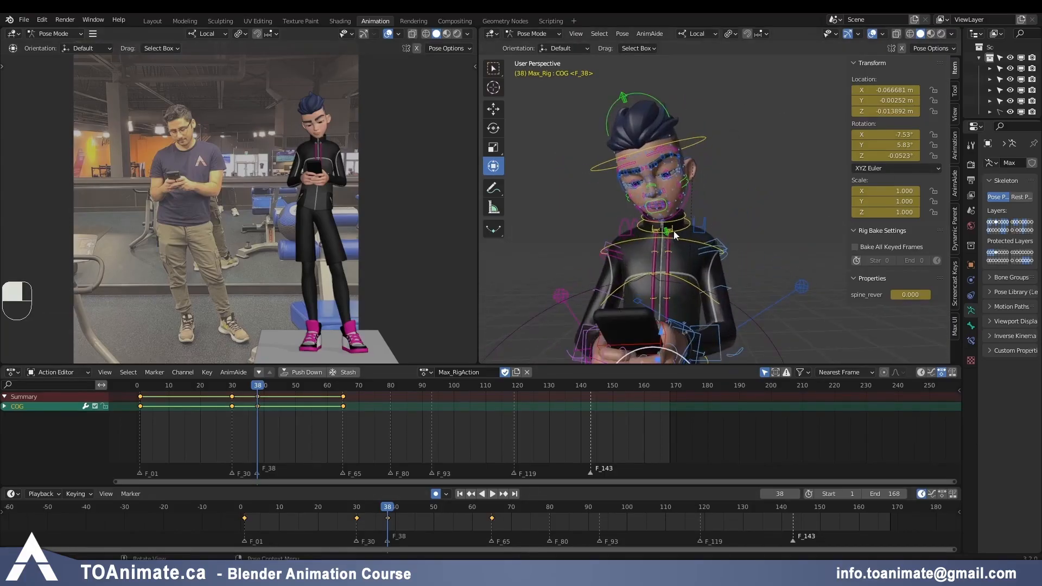
pyautogui.click(686, 307)
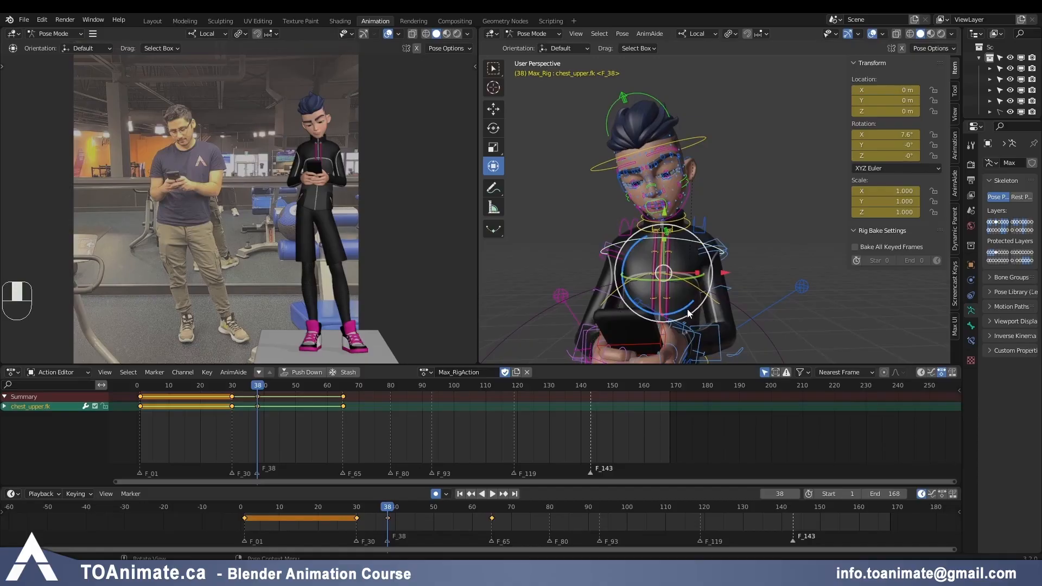
pyautogui.press('r')
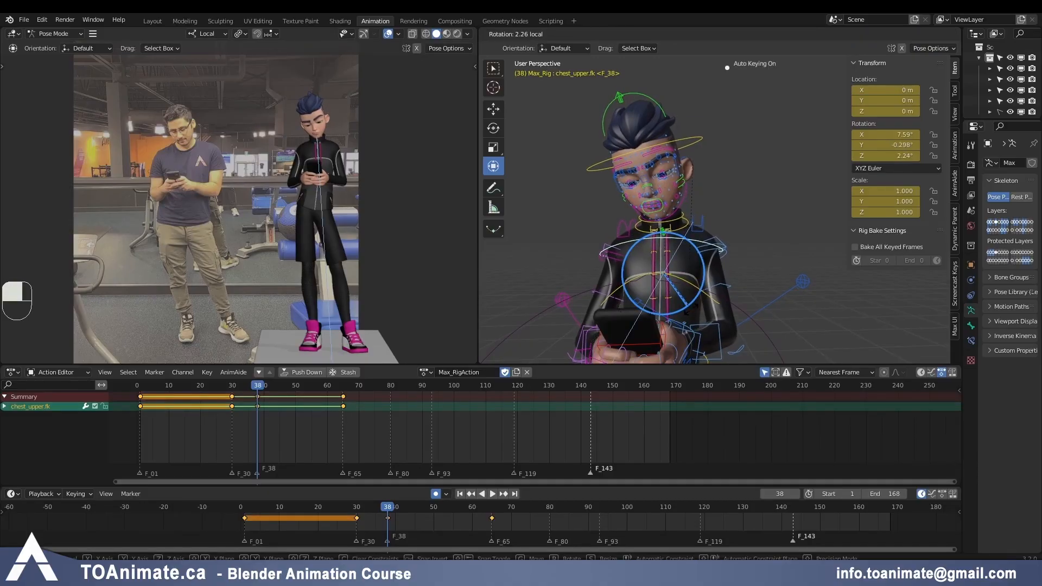
pyautogui.click(705, 231)
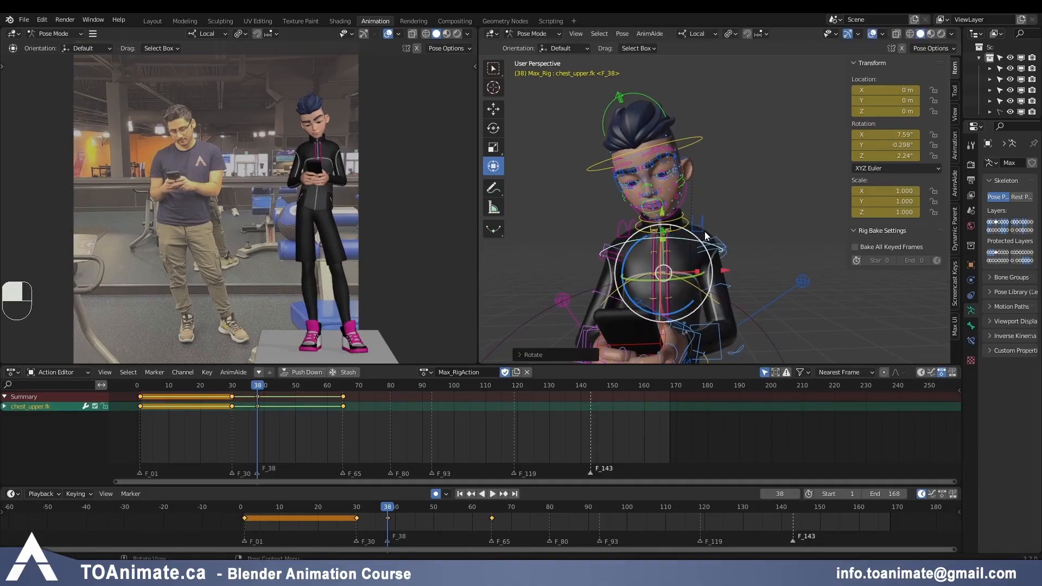
# Step: Rotate the left shoulder control to about -3.17° on X at frame 38
pyautogui.click(705, 231)
pyautogui.press('r')
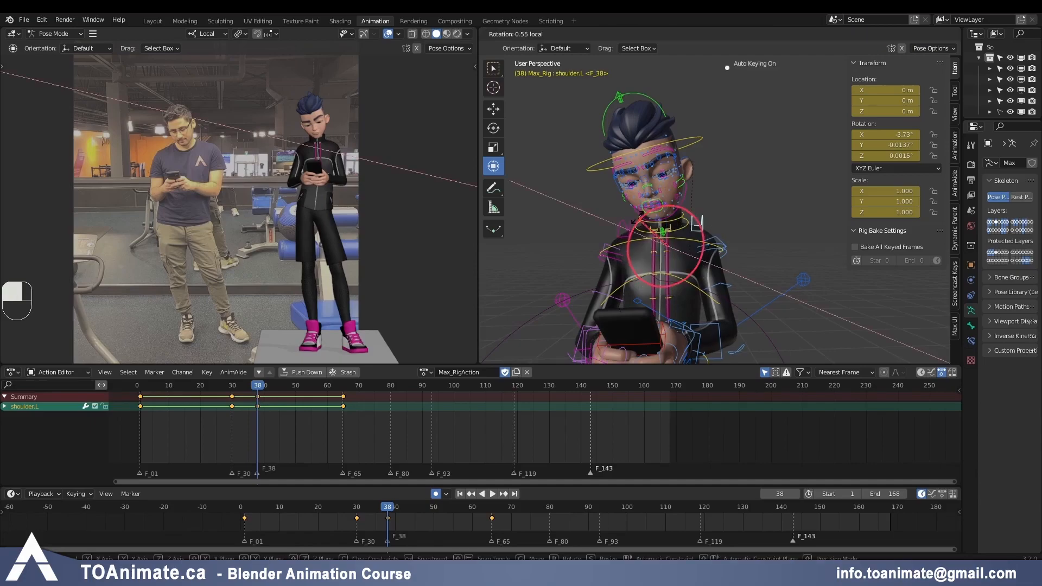
pyautogui.press('Return')
# Step: Switch the Action Editor area to the Graph Editor and move the left shoulder's X rotation key at frame 30 vertically
pyautogui.click(13, 372)
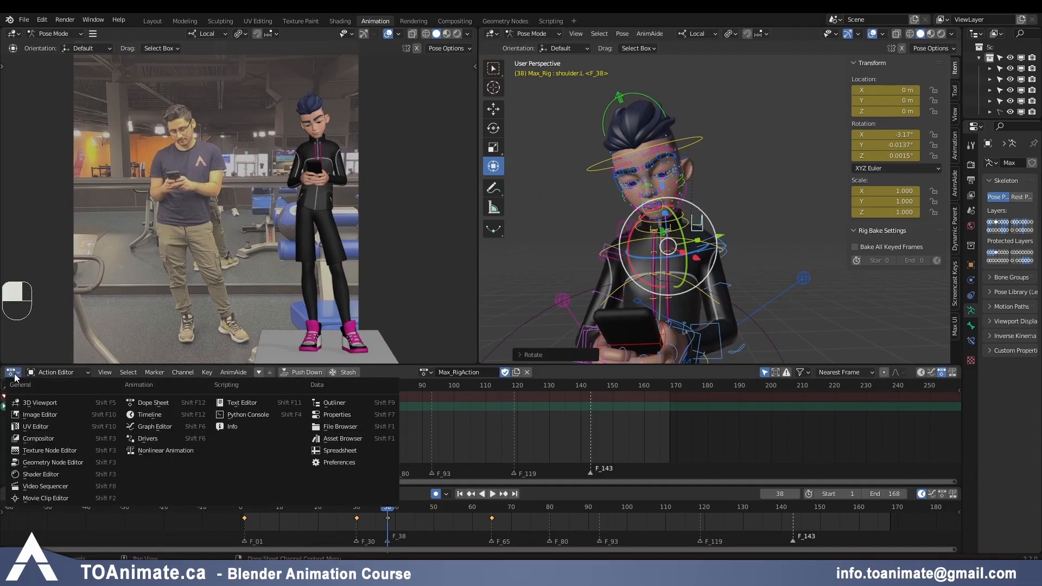
pyautogui.click(158, 425)
pyautogui.click(439, 448)
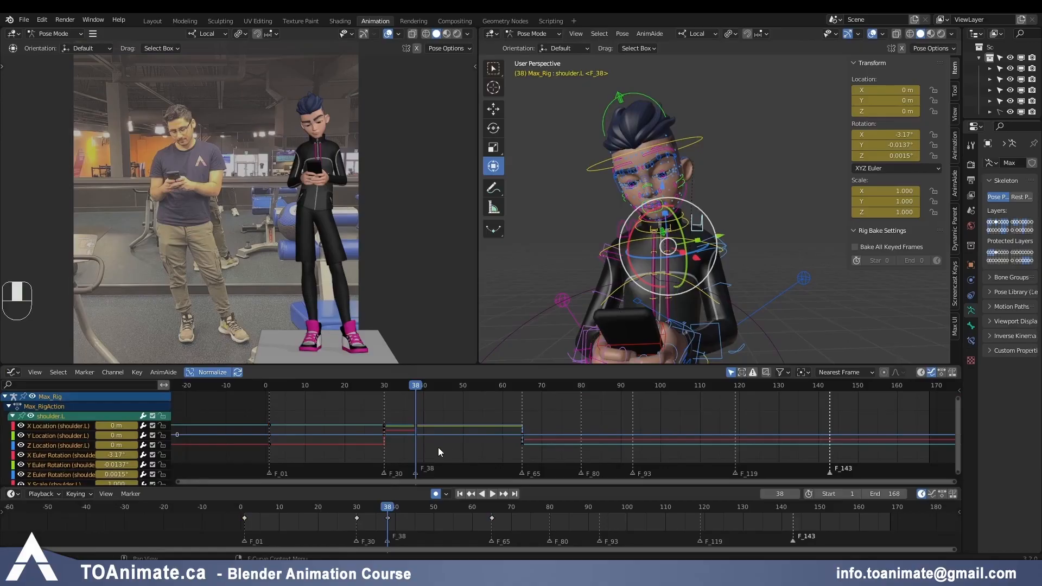
pyautogui.moveTo(417, 427)
pyautogui.mouseDown()
pyautogui.moveTo(417, 411)
pyautogui.moveTo(413, 440)
pyautogui.mouseUp()
pyautogui.hotkey('ctrl', 'z')
pyautogui.click(386, 387)
pyautogui.click(382, 431)
pyautogui.press('g')
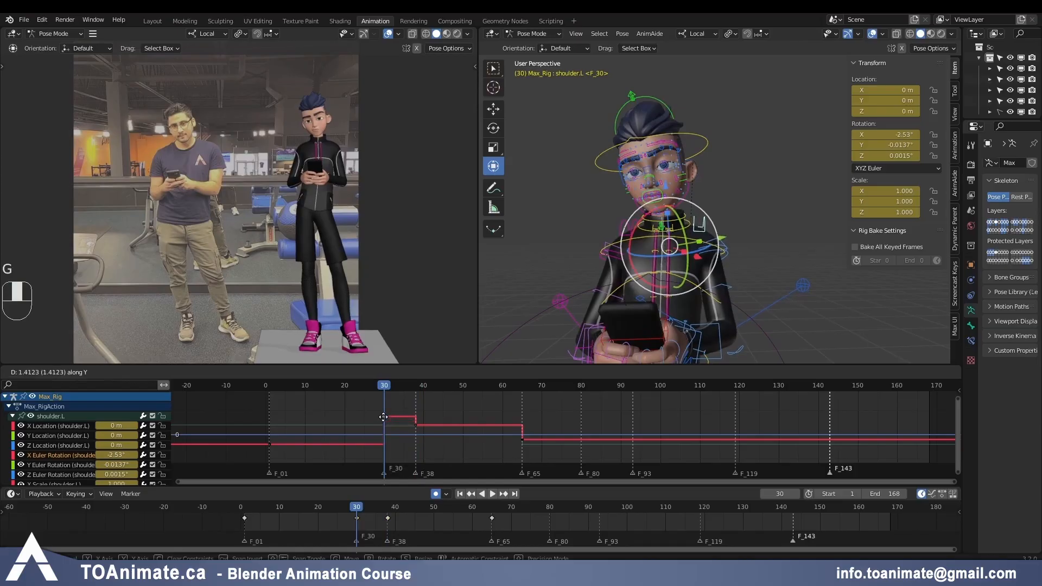
pyautogui.click(383, 417)
# Step: Select the right shoulder control and adjust its curve keys at frames 30 and 38, comparing the keyed poses
pyautogui.click(416, 386)
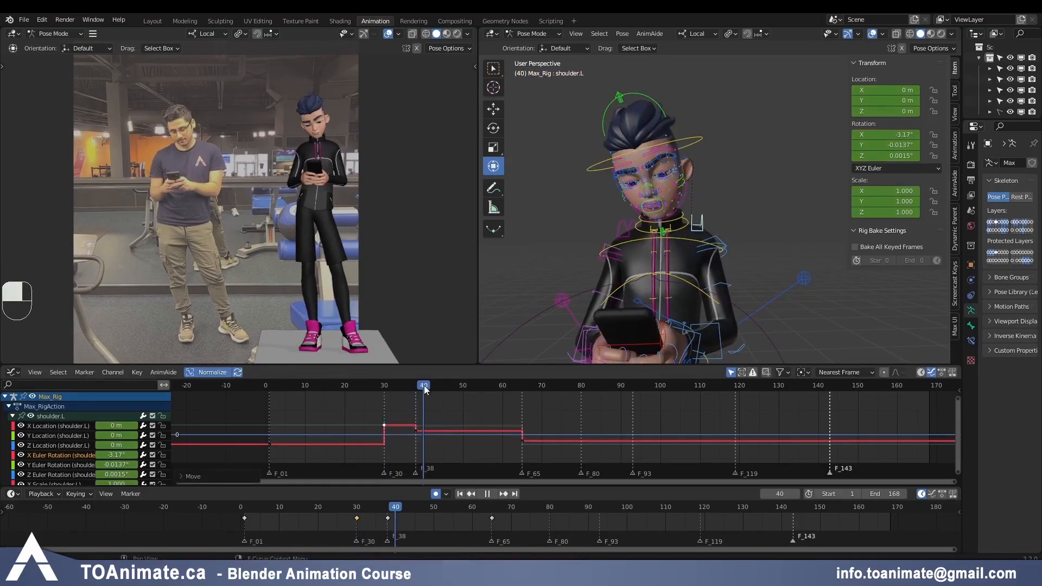
pyautogui.click(609, 239)
pyautogui.click(385, 425)
pyautogui.press('g')
pyautogui.click(386, 421)
pyautogui.click(416, 430)
pyautogui.press('g')
pyautogui.click(421, 433)
pyautogui.press('Up')
pyautogui.press('Down')
pyautogui.press('Up')
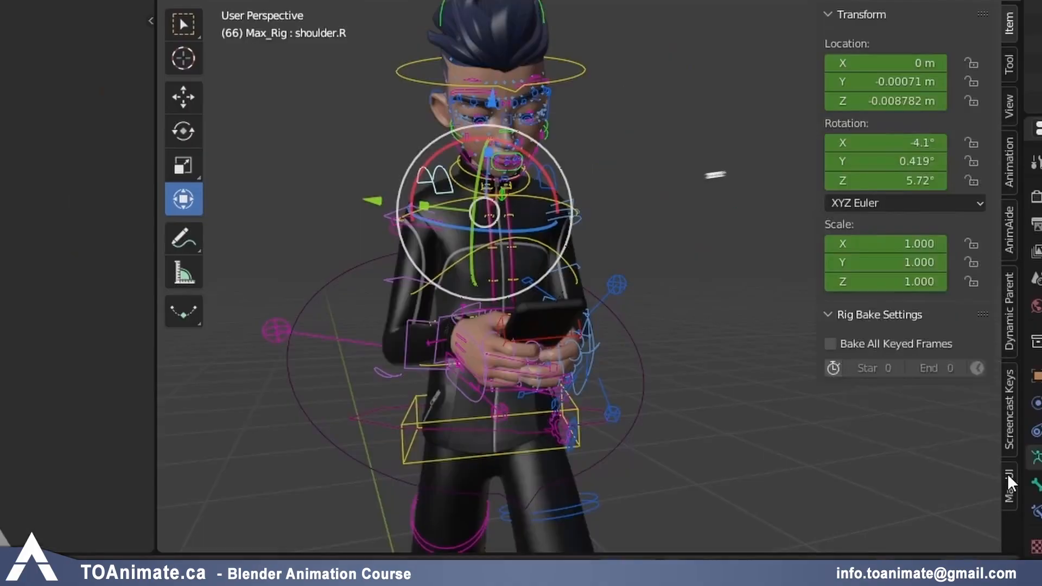
# Step: Show the torso tweak controls and insert keyframes for all of the rig's controls at frames 65 and 38
pyautogui.click(954, 324)
pyautogui.click(900, 143)
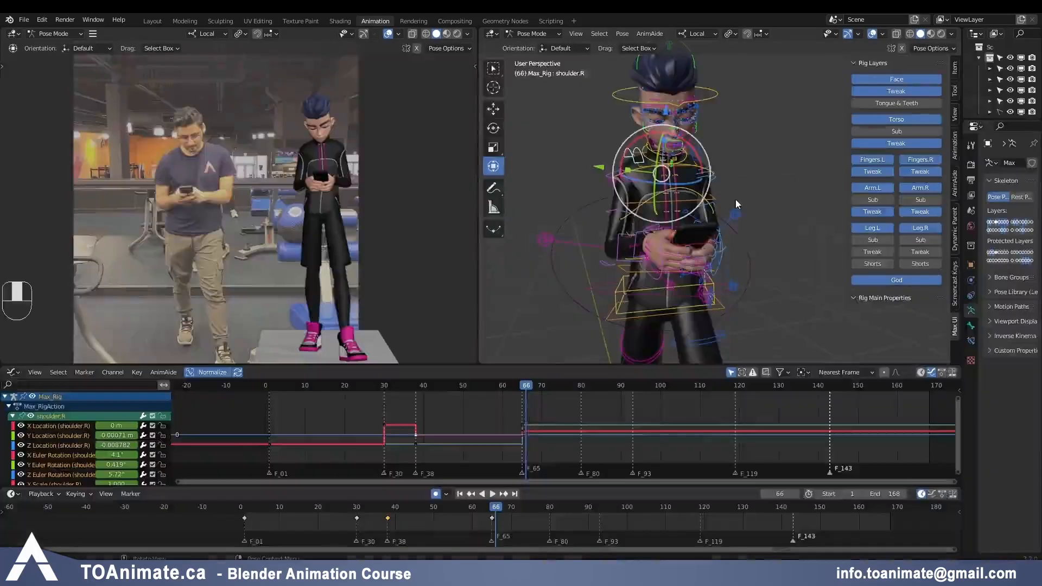
pyautogui.press('Down')
pyautogui.press('a')
pyautogui.press('i')
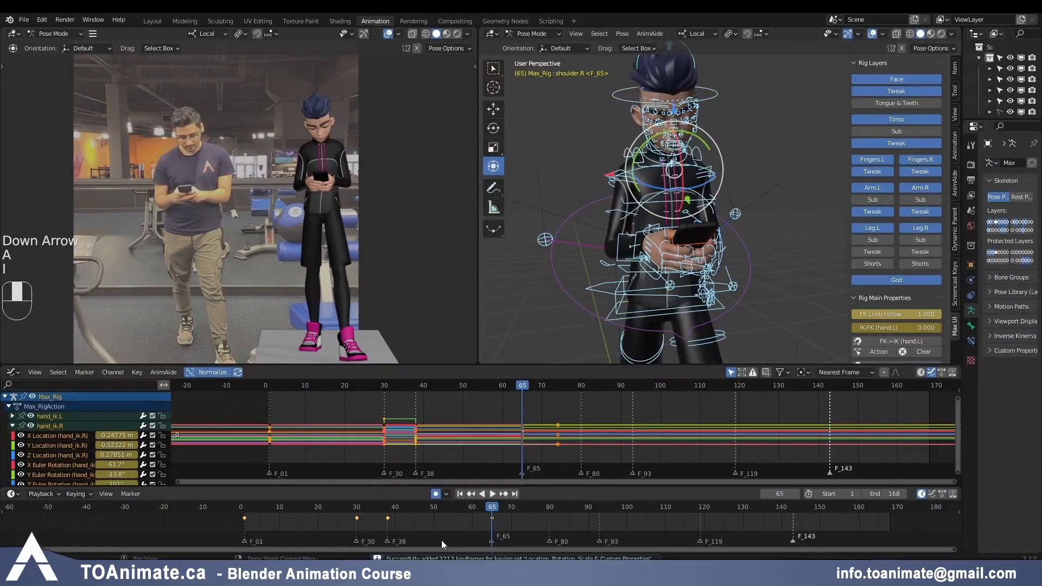
pyautogui.click(386, 510)
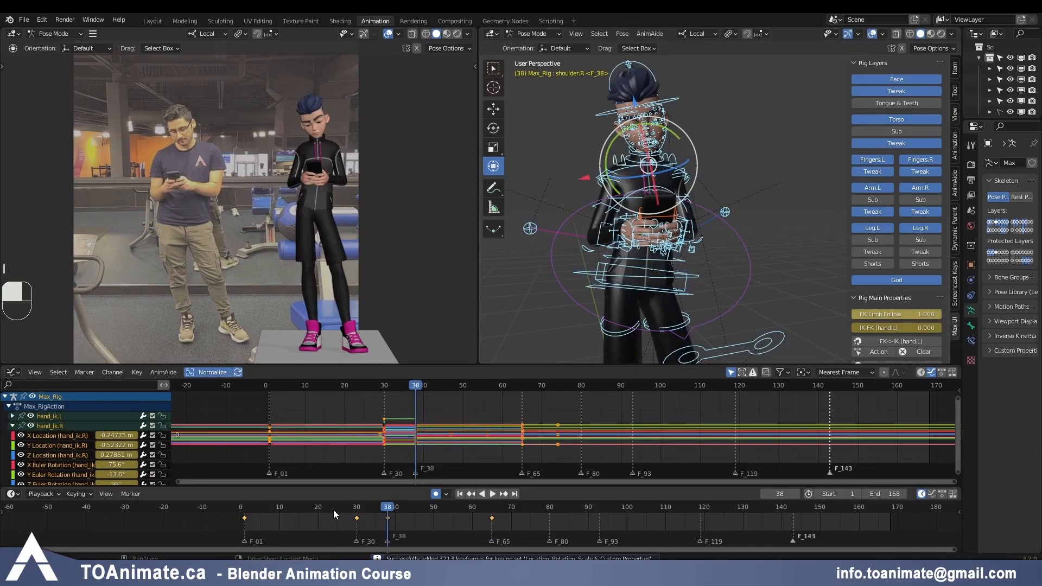
pyautogui.click(490, 507)
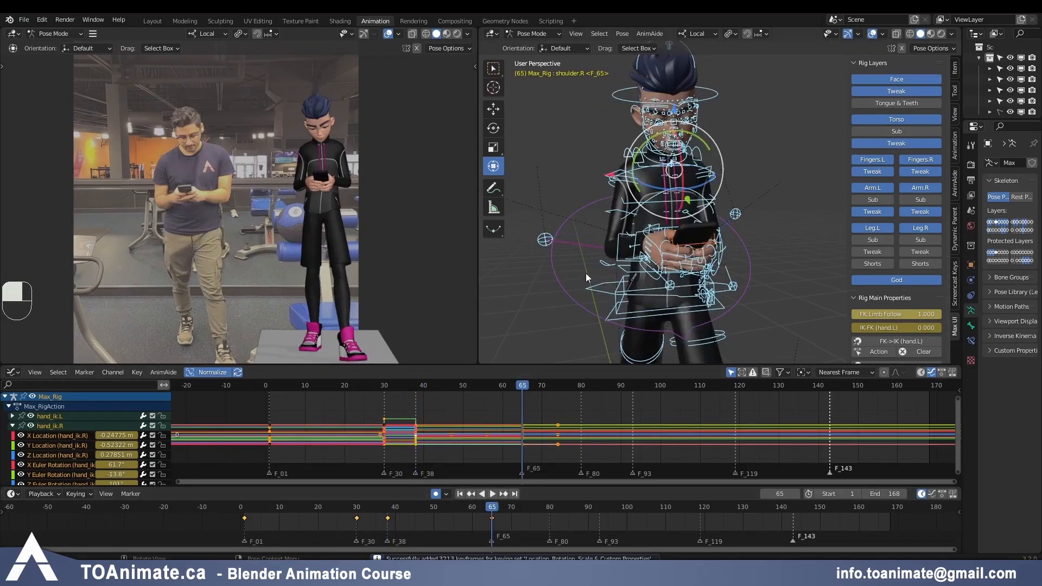
# Step: Select tweak_spine.001 at the waist, compare frames 38 and 65, and rotate the control at frame 65
pyautogui.moveTo(585, 273); pyautogui.dragTo(624, 278, button='middle')
pyautogui.click(633, 281)
pyautogui.click(388, 519)
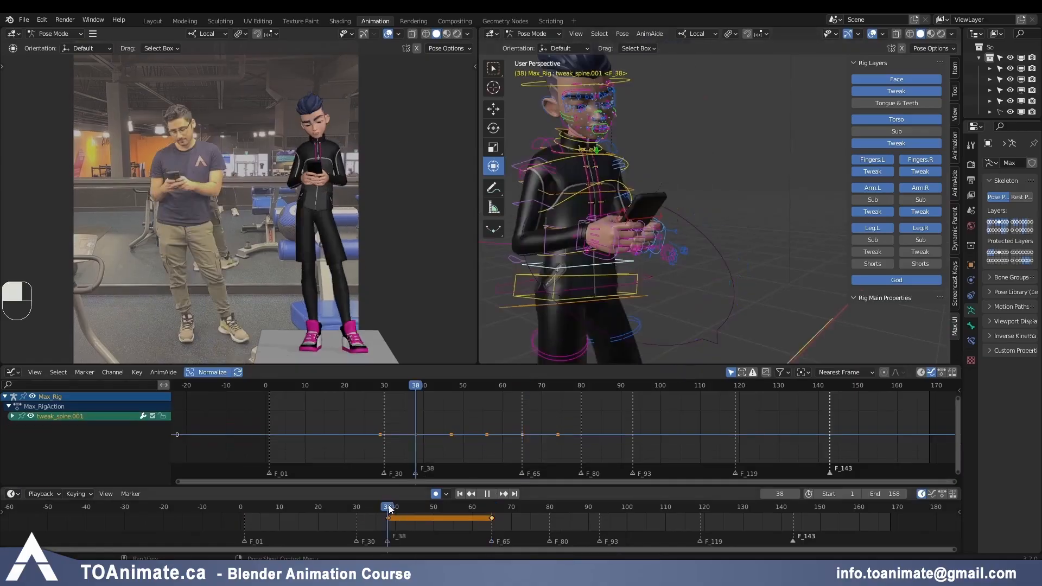
pyautogui.click(493, 508)
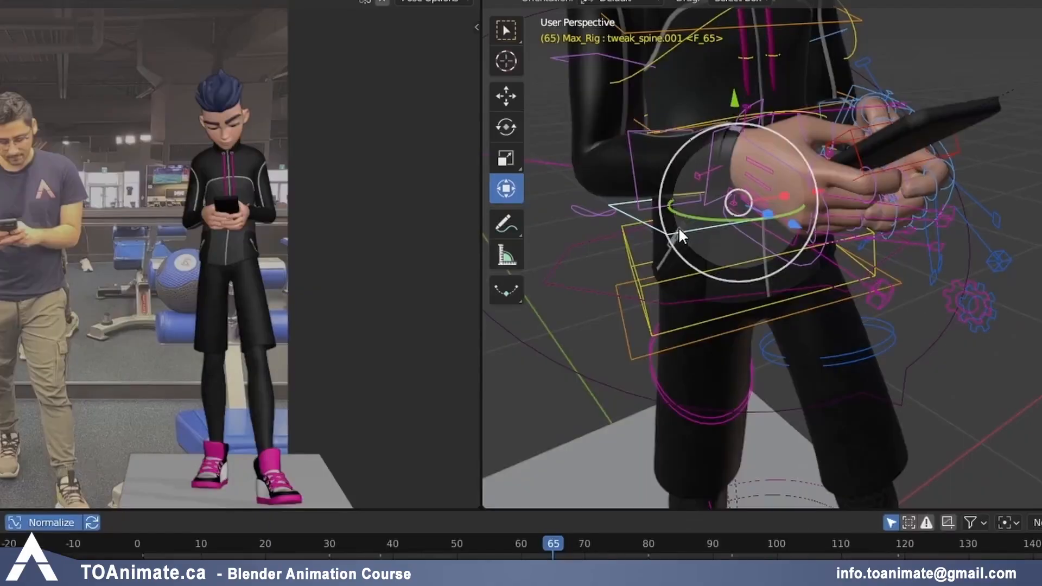
pyautogui.moveTo(600, 190); pyautogui.dragTo(648, 245, button='middle')
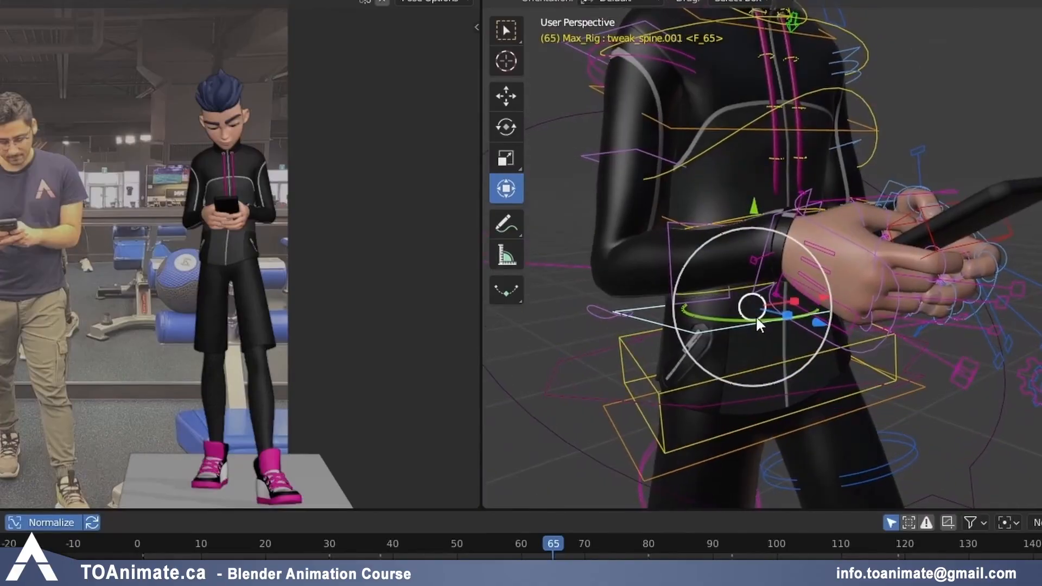
pyautogui.moveTo(711, 312); pyautogui.dragTo(729, 311)
pyautogui.moveTo(796, 289); pyautogui.dragTo(677, 288, button='middle')
# Step: Rotate the upper spine tweak controls and the hip-level tweak_spine control to refine the torso's twist at frame 65
pyautogui.click(680, 289)
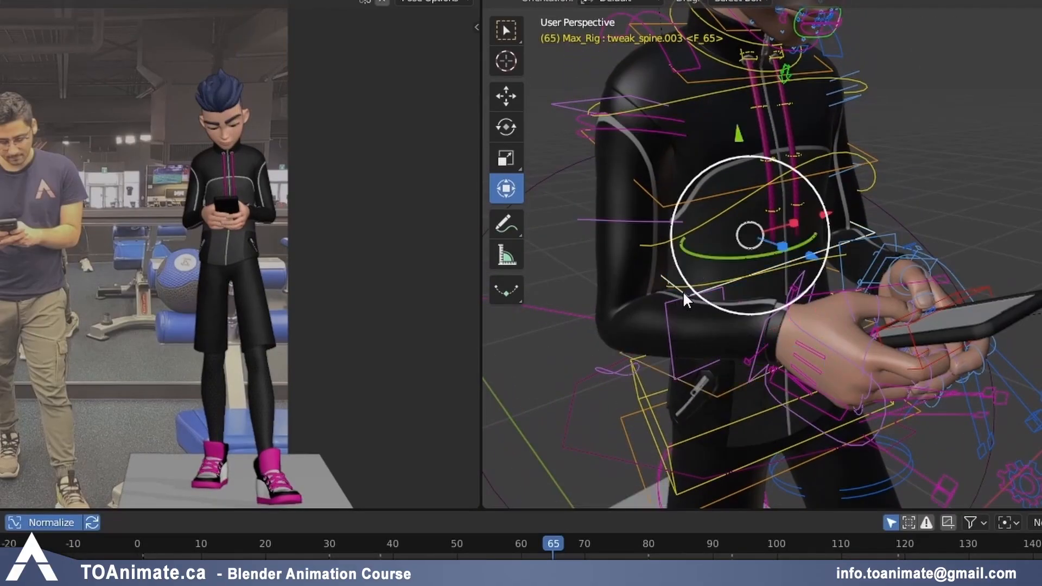
pyautogui.moveTo(712, 257); pyautogui.dragTo(727, 251, button='middle')
pyautogui.click(707, 210)
pyautogui.moveTo(727, 159); pyautogui.dragTo(740, 163)
pyautogui.moveTo(815, 278); pyautogui.dragTo(748, 245, button='middle')
pyautogui.click(733, 484)
pyautogui.moveTo(739, 469); pyautogui.dragTo(755, 475)
# Step: Move the left eye's three inner-corner eyelid tweak controls down by about 0.002 m at frame 65
pyautogui.scroll(6, 304, 147)
pyautogui.keyDown('shift'); pyautogui.moveTo(304, 147); pyautogui.dragTo(249, 227, button='middle'); pyautogui.keyUp('shift')
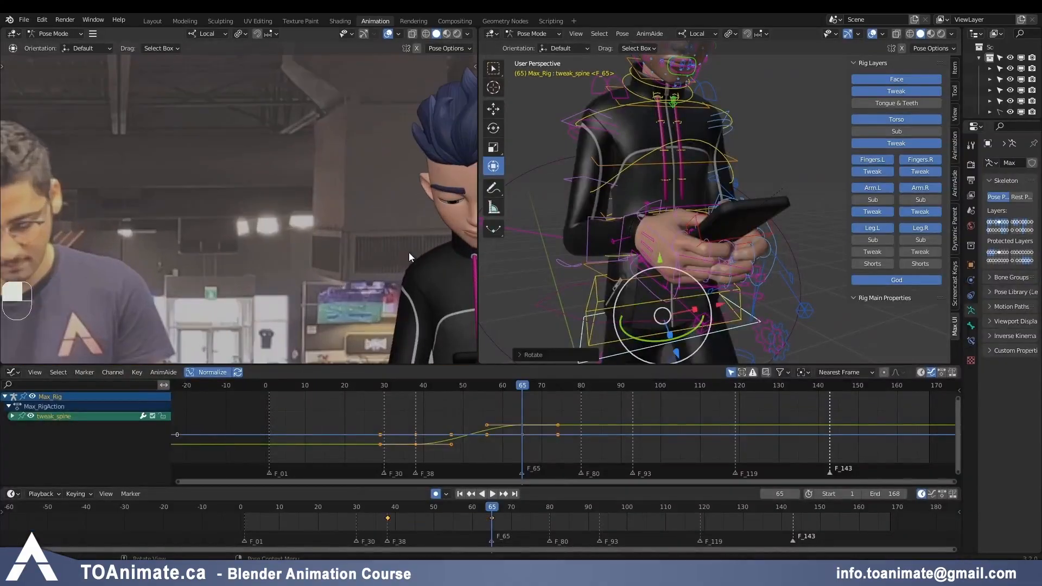
pyautogui.scroll(4, 328, 239)
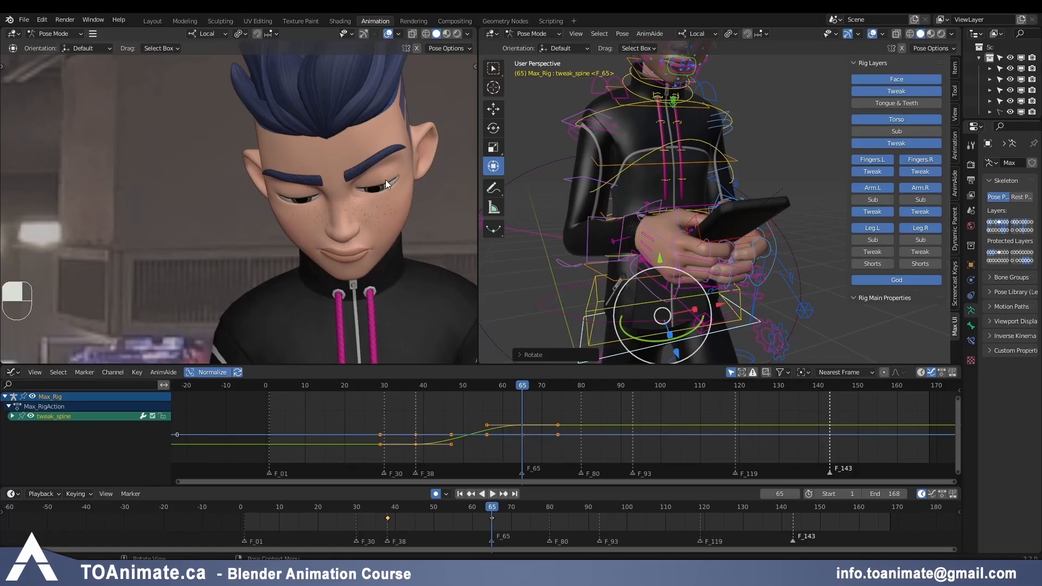
pyautogui.scroll(2, 415, 189)
pyautogui.keyDown('shift'); pyautogui.moveTo(415, 190); pyautogui.dragTo(305, 200, button='middle'); pyautogui.keyUp('shift')
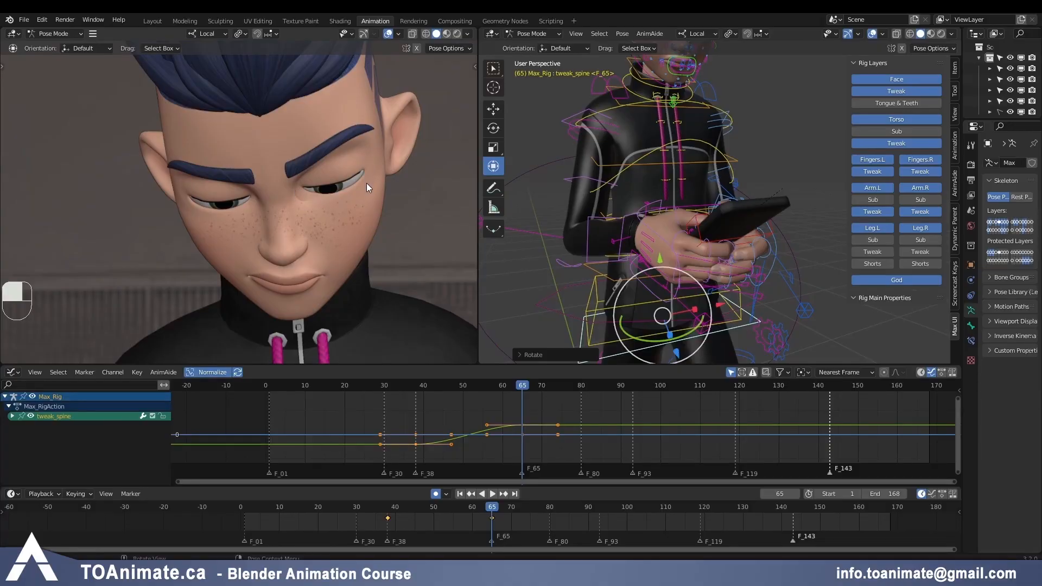
pyautogui.keyDown('shift'); pyautogui.moveTo(681, 134); pyautogui.dragTo(646, 191, button='middle'); pyautogui.keyUp('shift')
pyautogui.scroll(5, 691, 174)
pyautogui.moveTo(622, 150); pyautogui.dragTo(635, 182)
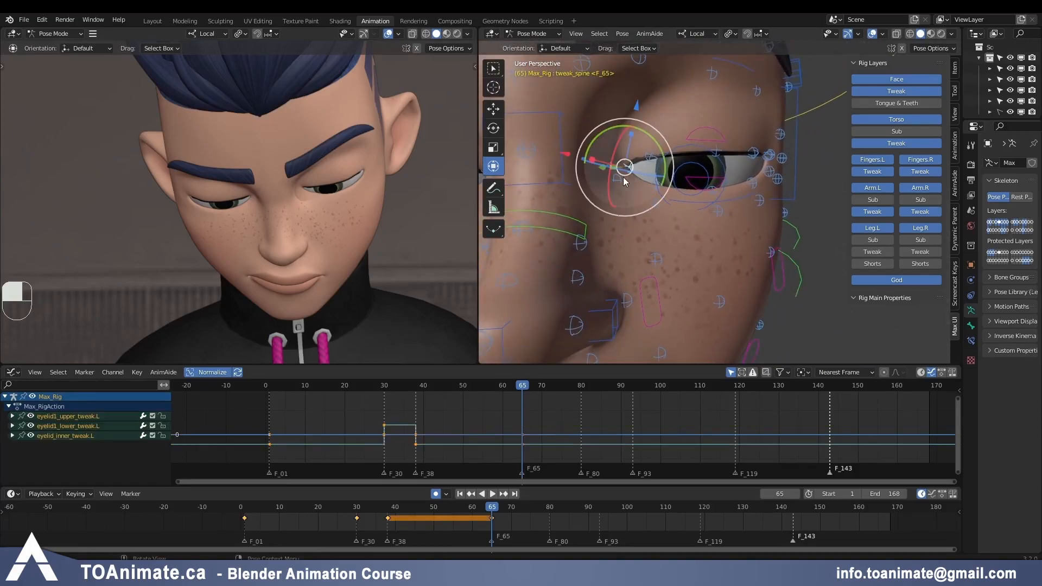
pyautogui.scroll(3, 363, 226)
pyautogui.press('g')
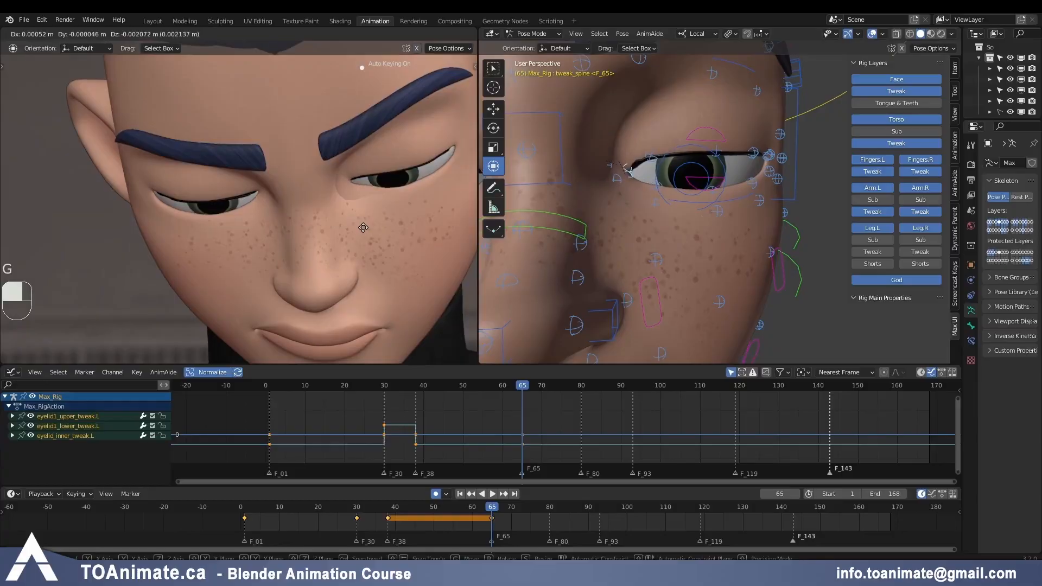
pyautogui.click(363, 226)
# Step: Move and rotate the left eye's eyelid3 and eyelid4 upper tweak controls to reshape the upper lid at frame 65
pyautogui.keyDown('shift'); pyautogui.moveTo(660, 222); pyautogui.dragTo(602, 250, button='middle'); pyautogui.keyUp('shift')
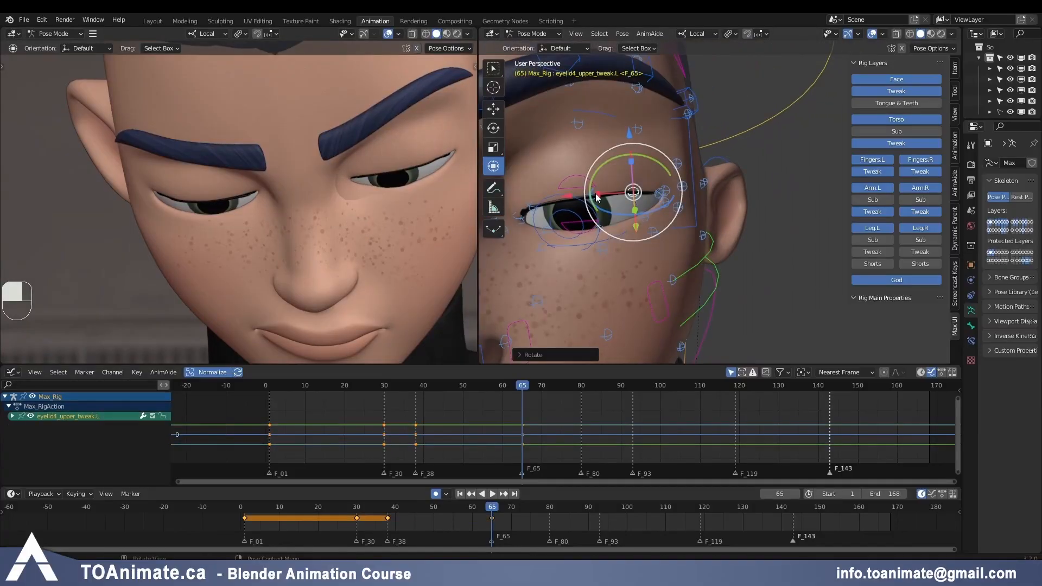
pyautogui.click(594, 194)
pyautogui.press('g')
pyautogui.click(453, 209)
pyautogui.moveTo(621, 165); pyautogui.dragTo(625, 168)
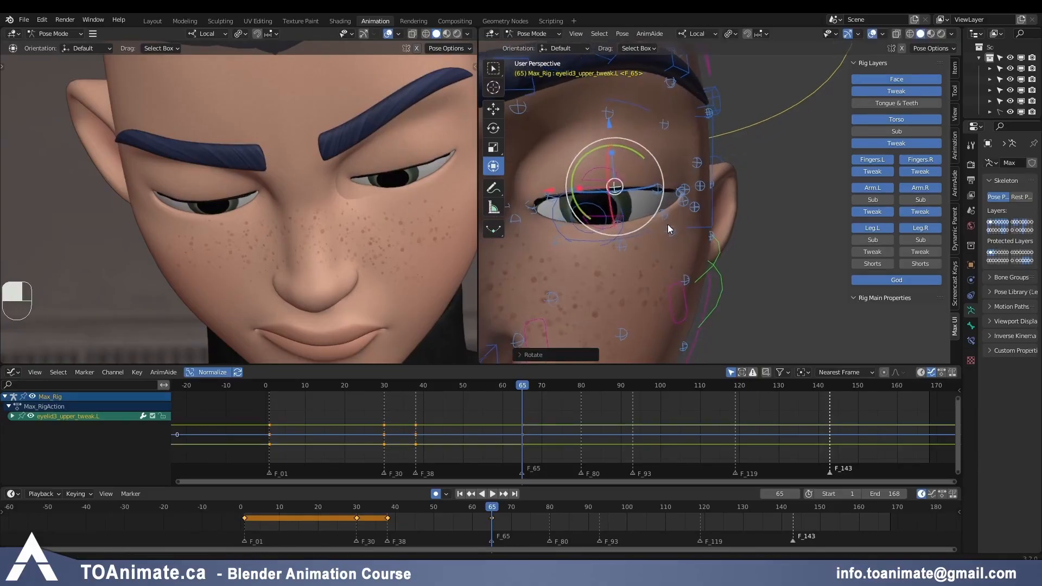
pyautogui.click(658, 189)
pyautogui.moveTo(621, 167); pyautogui.dragTo(638, 159)
pyautogui.moveTo(638, 159); pyautogui.dragTo(639, 158)
pyautogui.click(670, 191)
pyautogui.moveTo(670, 198); pyautogui.dragTo(646, 209, button='middle')
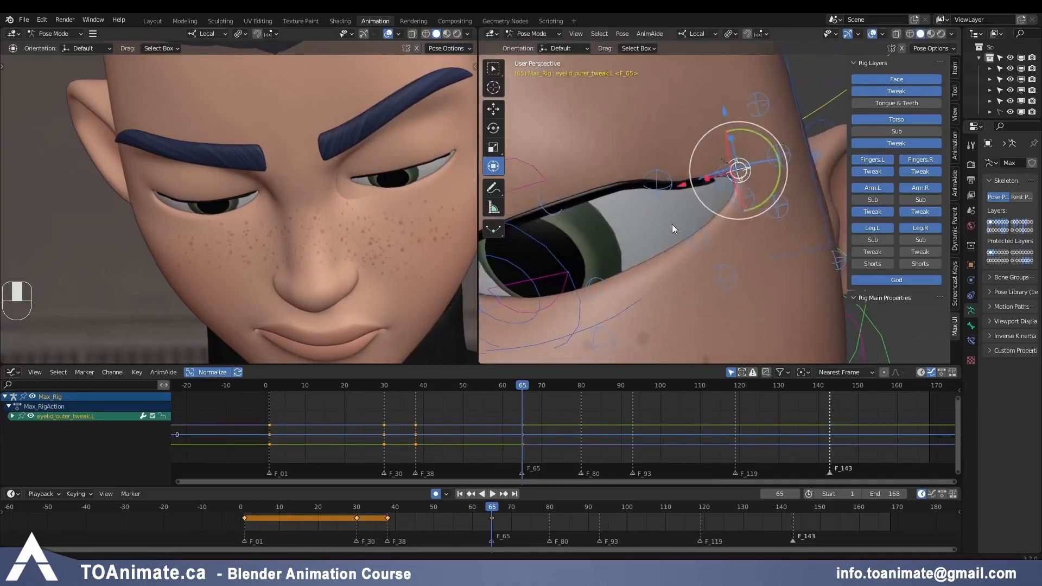
pyautogui.click(610, 189)
pyautogui.moveTo(637, 163); pyautogui.dragTo(631, 154)
pyautogui.hotkey('ctrl', 'z')
pyautogui.hotkey('ctrl', 'z')
# Step: Reposition the left eye's outer-corner and outer upper eyelid tweak controls at frame 65
pyautogui.keyDown('shift'); pyautogui.moveTo(722, 228); pyautogui.dragTo(674, 276, button='middle'); pyautogui.keyUp('shift')
pyautogui.scroll(3, 760, 245)
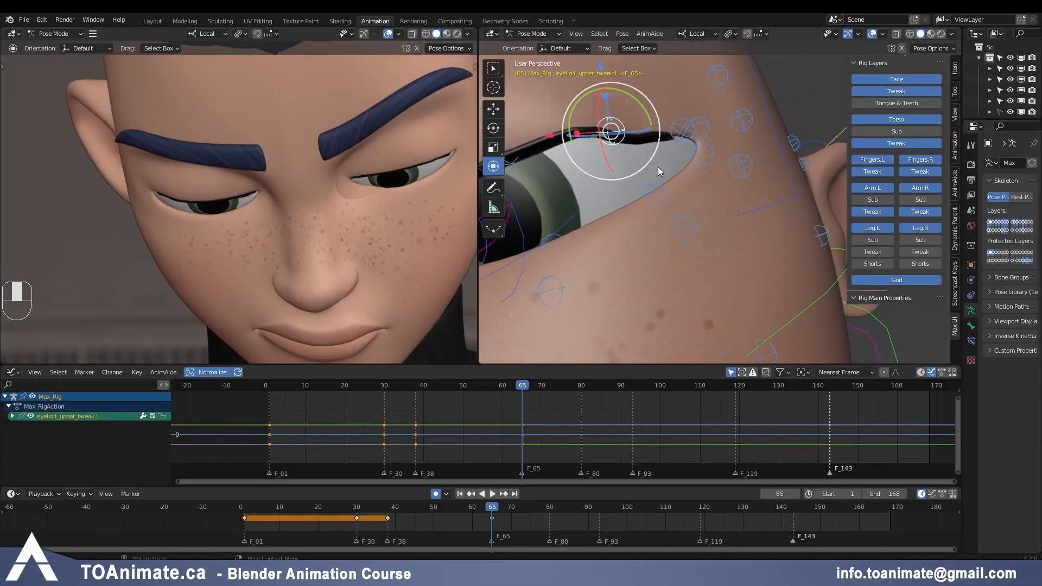
pyautogui.moveTo(651, 160); pyautogui.dragTo(672, 182, button='middle')
pyautogui.moveTo(675, 179); pyautogui.dragTo(696, 162)
pyautogui.click(711, 171)
pyautogui.moveTo(711, 171)
pyautogui.mouseDown(button='middle')
pyautogui.moveTo(722, 264)
pyautogui.moveTo(721, 180)
pyautogui.mouseUp(button='middle')
pyautogui.press('g')
pyautogui.click(725, 178)
pyautogui.click(673, 172)
pyautogui.press('g')
pyautogui.moveTo(697, 152); pyautogui.dragTo(705, 162)
pyautogui.click(739, 162)
pyautogui.press('g')
# Step: Reposition the left eye's lower eyelid tweak controls from the outer side to eyelid3_lower_tweak.L at frame 65
pyautogui.click(738, 214)
pyautogui.press('g')
pyautogui.click(701, 242)
pyautogui.press('g')
pyautogui.click(693, 224)
pyautogui.press('g')
pyautogui.moveTo(697, 244); pyautogui.dragTo(640, 244, button='middle')
pyautogui.click(669, 260)
pyautogui.press('g')
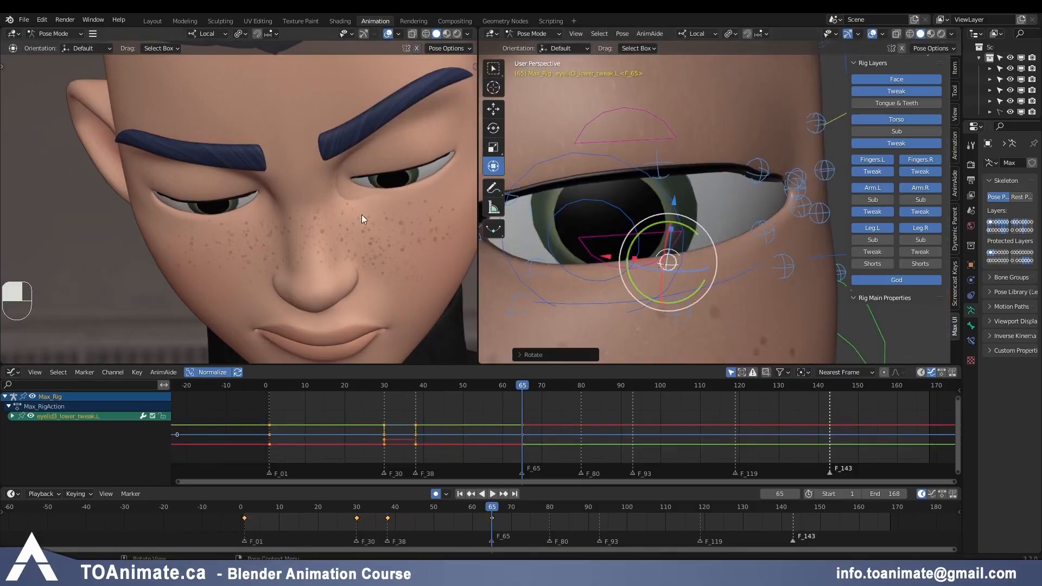
# Step: Reposition the right eye's outer-corner and outer eyelid tweak controls at frame 65
pyautogui.moveTo(528, 208); pyautogui.dragTo(672, 231, button='middle')
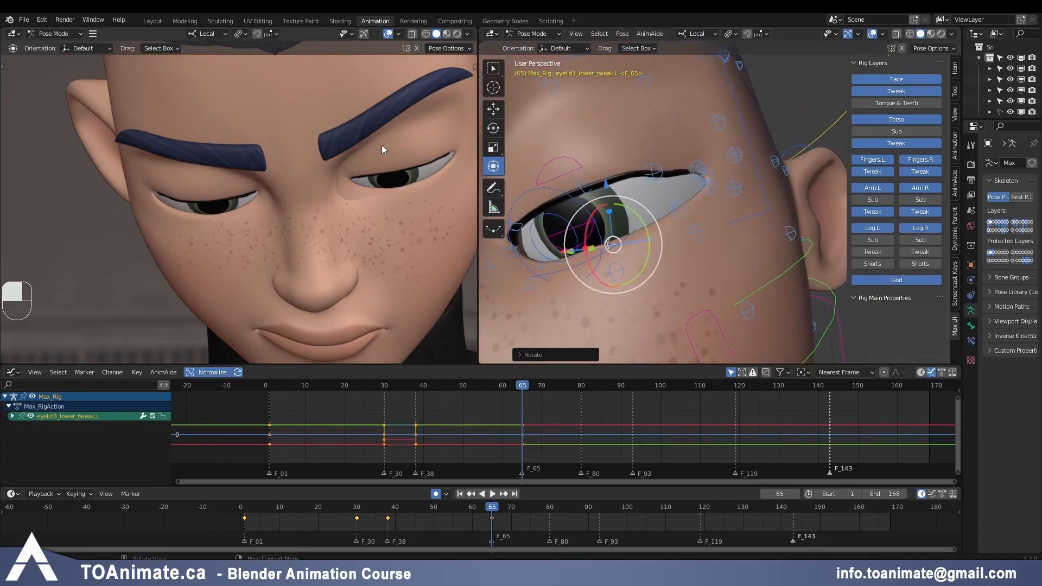
pyautogui.moveTo(543, 244); pyautogui.dragTo(638, 185, button='middle')
pyautogui.moveTo(637, 185); pyautogui.dragTo(658, 220)
pyautogui.press('g')
pyautogui.press('g')
pyautogui.click(156, 249)
pyautogui.moveTo(641, 212); pyautogui.dragTo(681, 185, button='middle')
pyautogui.click(685, 157)
pyautogui.press('g')
pyautogui.click(754, 142)
# Step: Reposition the right eye's inner-corner and neighbouring eyelid tweak controls at frame 65
pyautogui.keyDown('shift'); pyautogui.moveTo(824, 179); pyautogui.dragTo(693, 232, button='middle'); pyautogui.keyUp('shift')
pyautogui.moveTo(651, 217); pyautogui.dragTo(682, 250)
pyautogui.press('g')
pyautogui.press('g')
pyautogui.click(660, 249)
pyautogui.click(679, 251)
pyautogui.press('g')
pyautogui.click(633, 269)
pyautogui.press('g')
pyautogui.moveTo(646, 266); pyautogui.dragTo(692, 255, button='middle')
# Step: Adjust the middle of the right upper eyelid with eyelid3_upper_tweak.R at frame 65
pyautogui.click(549, 212)
pyautogui.press('g')
pyautogui.click(553, 224)
pyautogui.click(577, 250)
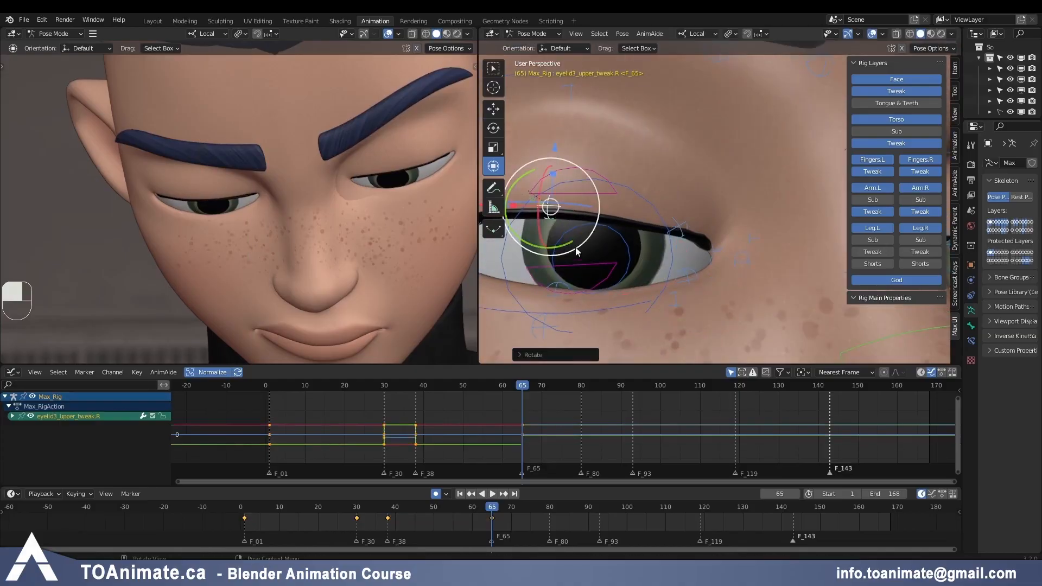
# Step: Reshape the left eyebrow with its middle control (eyebrow_mid.L) at frame 65
pyautogui.scroll(-5, 441, 260)
pyautogui.scroll(-12, 624, 261)
pyautogui.scroll(6, 640, 244)
pyautogui.click(687, 215)
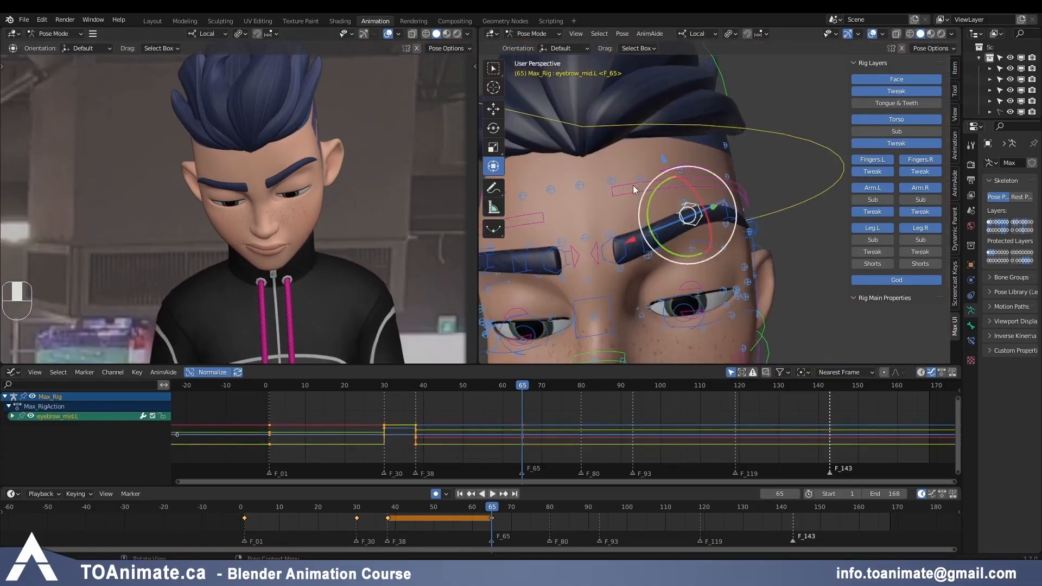
pyautogui.press('g')
pyautogui.click(758, 233)
pyautogui.moveTo(700, 263); pyautogui.dragTo(657, 251)
# Step: Adjust the main and inner eyebrow controls on both sides of the face at frame 65
pyautogui.click(543, 218)
pyautogui.keyDown('shift'); pyautogui.click(613, 192); pyautogui.keyUp('shift')
pyautogui.click(575, 255)
pyautogui.keyDown('shift'); pyautogui.click(593, 253); pyautogui.keyUp('shift')
pyautogui.moveTo(594, 229); pyautogui.dragTo(651, 233, button='middle')
pyautogui.click(552, 247)
pyautogui.moveTo(586, 252); pyautogui.dragTo(581, 268)
pyautogui.moveTo(581, 268); pyautogui.dragTo(616, 261, button='middle')
pyautogui.moveTo(584, 230); pyautogui.dragTo(625, 239)
# Step: Rotate the face_lower control to about 1.15° on Y at frame 65
pyautogui.moveTo(643, 247); pyautogui.dragTo(719, 251, button='middle')
pyautogui.scroll(-3, 623, 253)
pyautogui.click(728, 253)
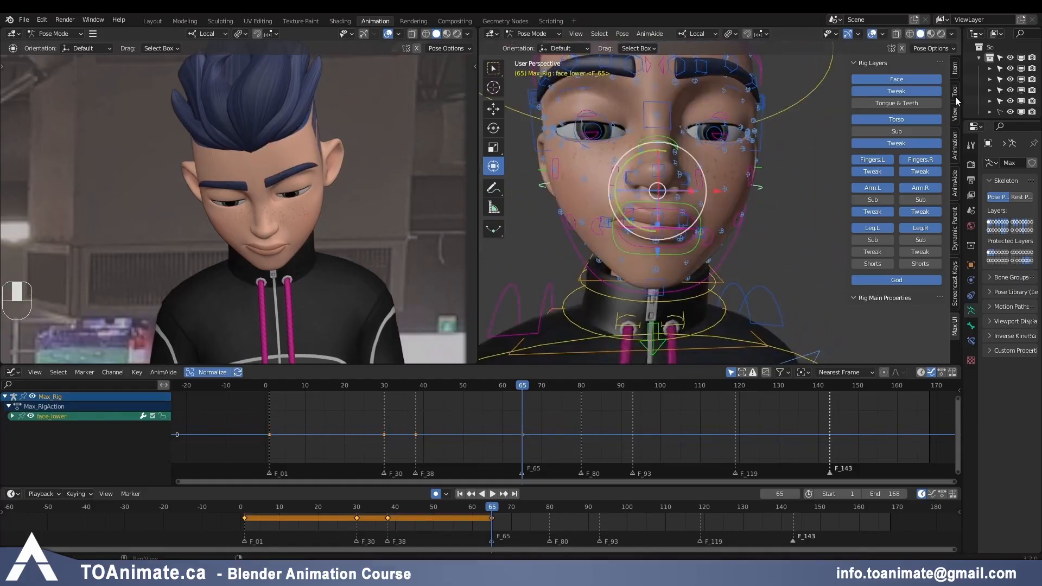
pyautogui.click(956, 71)
pyautogui.moveTo(617, 211); pyautogui.dragTo(614, 191)
pyautogui.click(613, 196)
pyautogui.rightClick(617, 193)
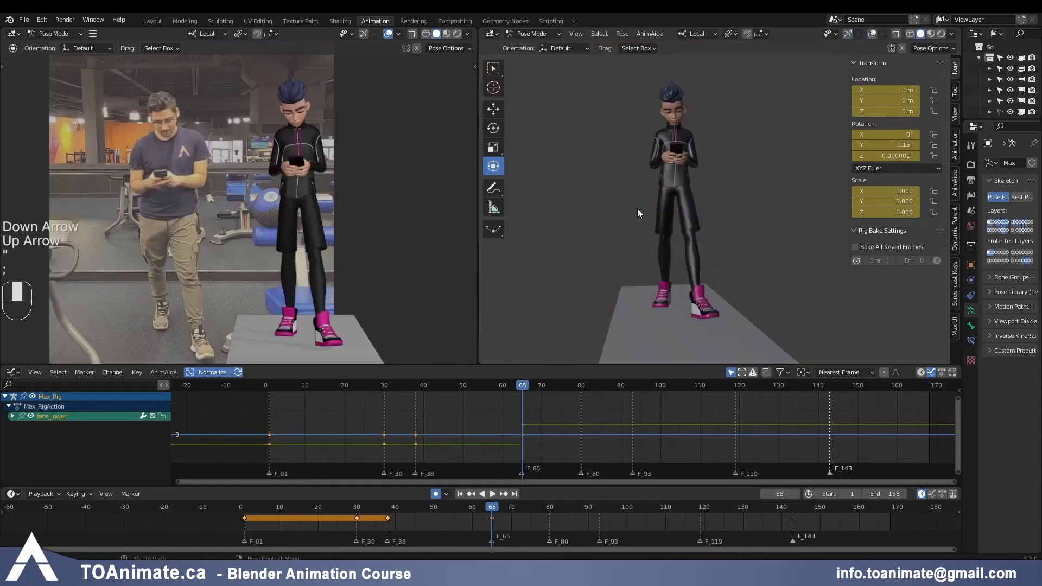
# Step: Compare the character's side pose at frames 38 and 65
pyautogui.moveTo(648, 223); pyautogui.dragTo(755, 219, button='middle')
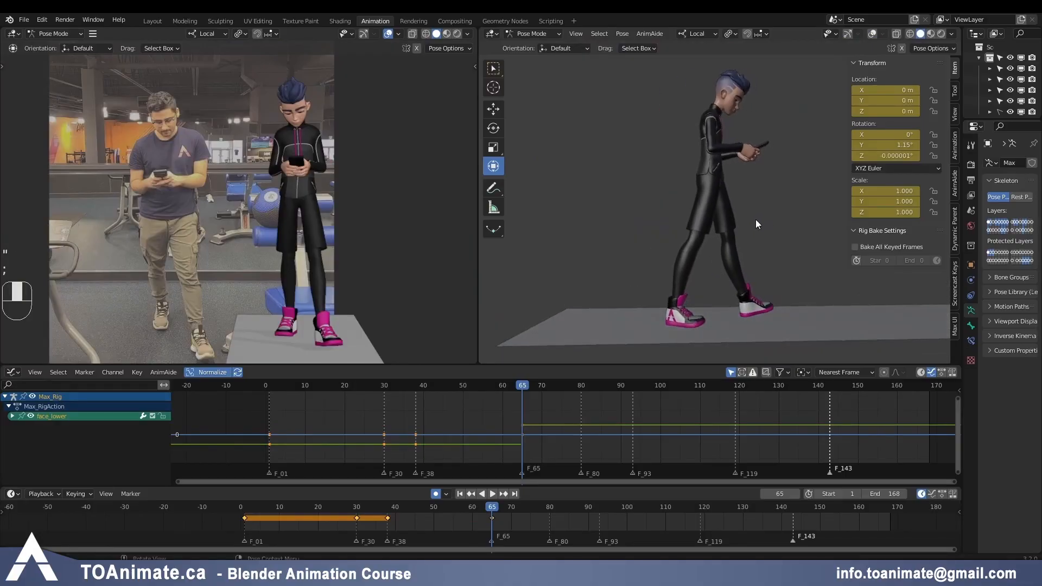
pyautogui.press('Down')
pyautogui.press('Up')
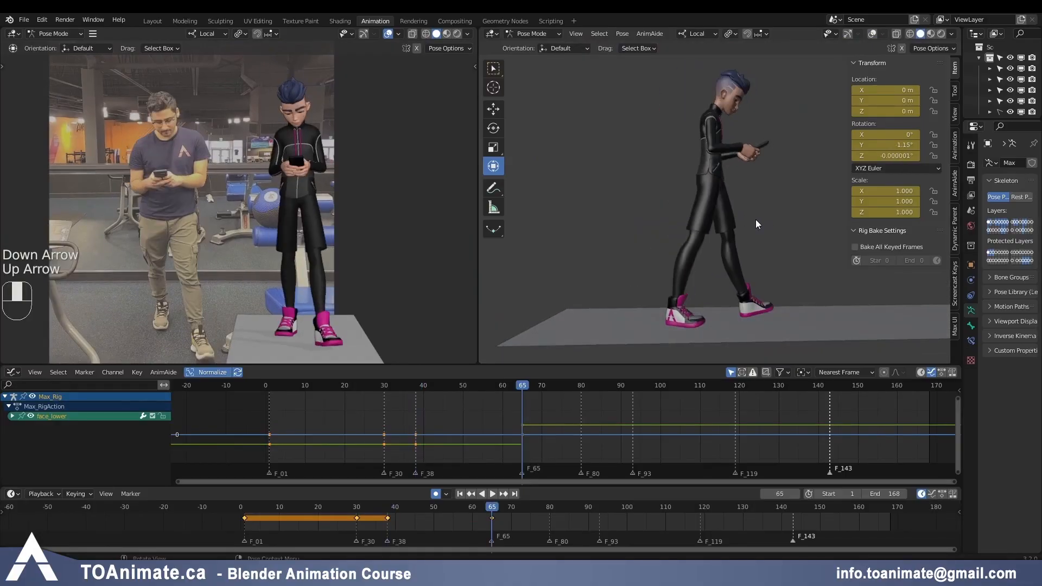
# Step: Raise the right hand control (hand_ik.R) at frame 65 to about X -0.257, Y -0.519, Z 0.309 m
pyautogui.scroll(5, 737, 277)
pyautogui.moveTo(737, 277); pyautogui.dragTo(729, 289, button='middle')
pyautogui.moveTo(686, 221); pyautogui.dragTo(656, 227, button='middle')
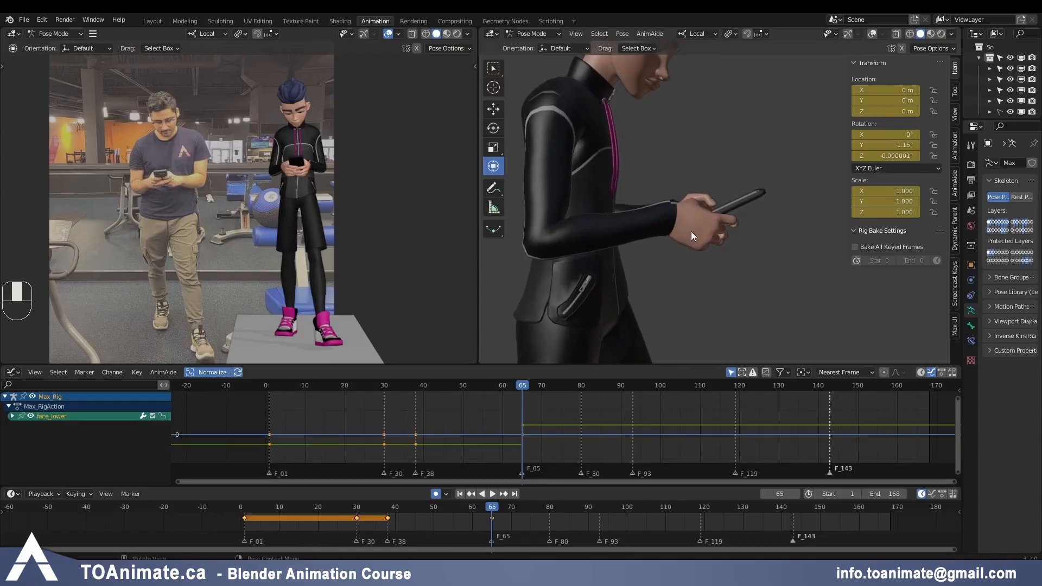
pyautogui.hotkey('shift', 'alt', 'z')
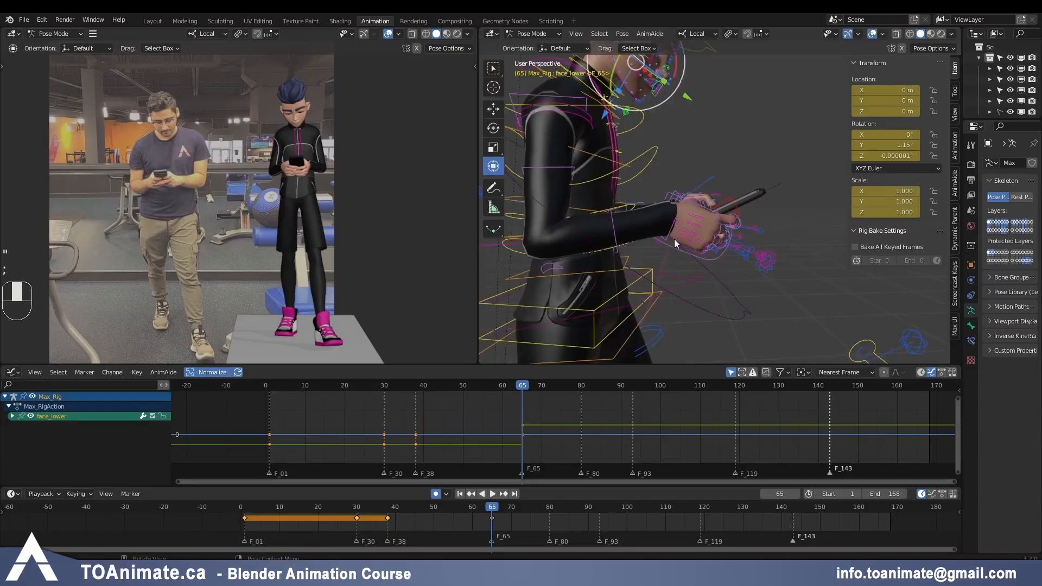
pyautogui.click(665, 245)
pyautogui.scroll(-5, 706, 267)
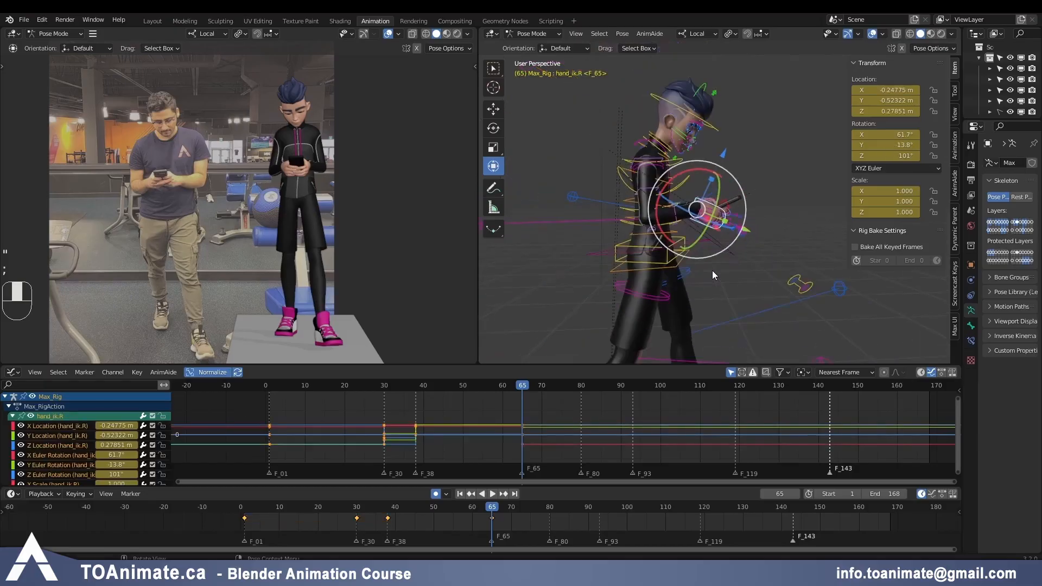
pyautogui.press('g')
pyautogui.press('g')
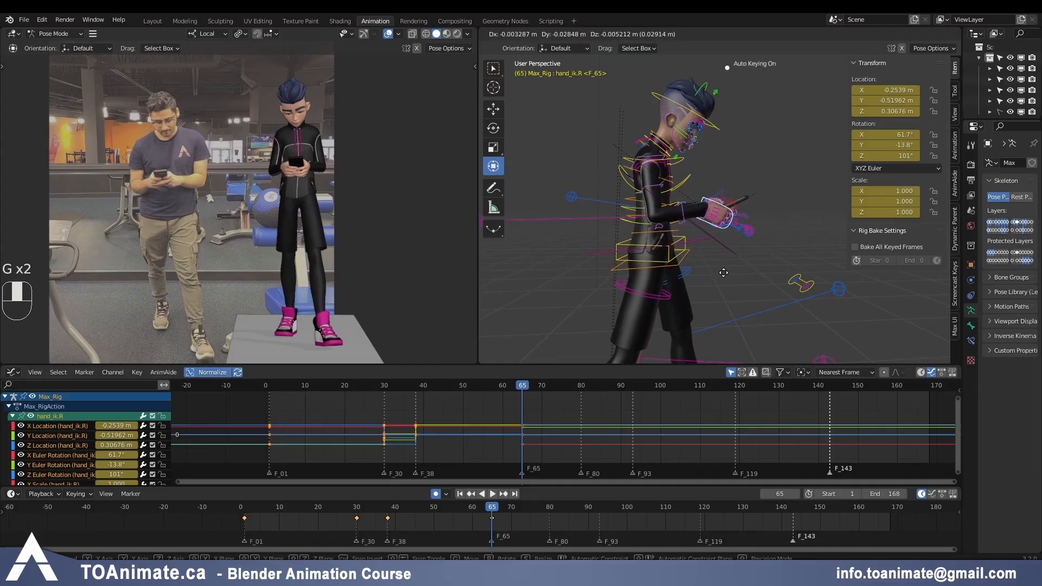
pyautogui.click(724, 273)
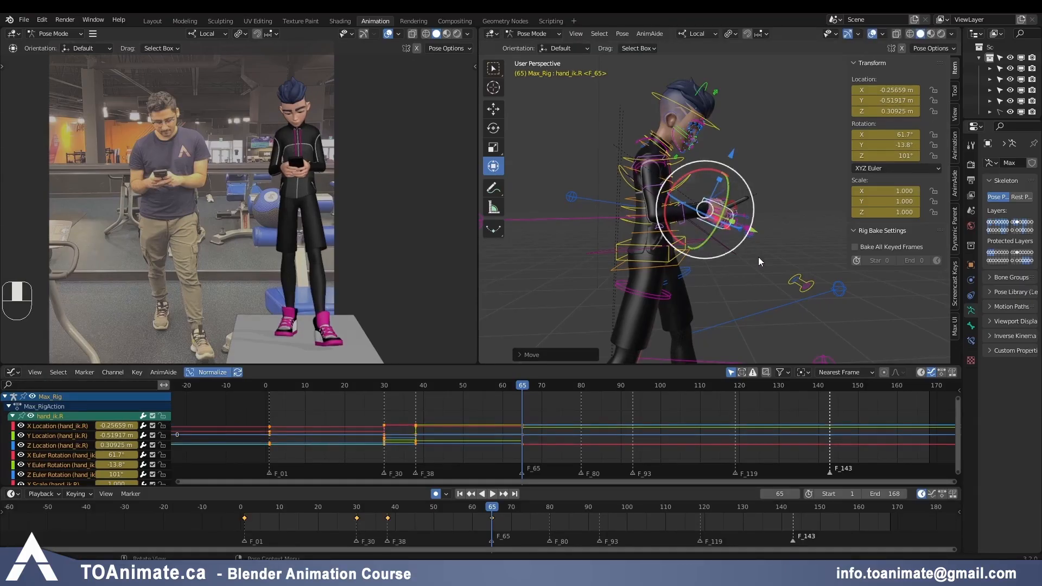
# Step: Reposition the eyes_lookat control along the Y axis at frame 65
pyautogui.click(800, 281)
pyautogui.keyDown('shift'); pyautogui.moveTo(801, 282); pyautogui.dragTo(726, 224, button='middle'); pyautogui.keyUp('shift')
pyautogui.press('g')
pyautogui.press('y')
pyautogui.press('y')
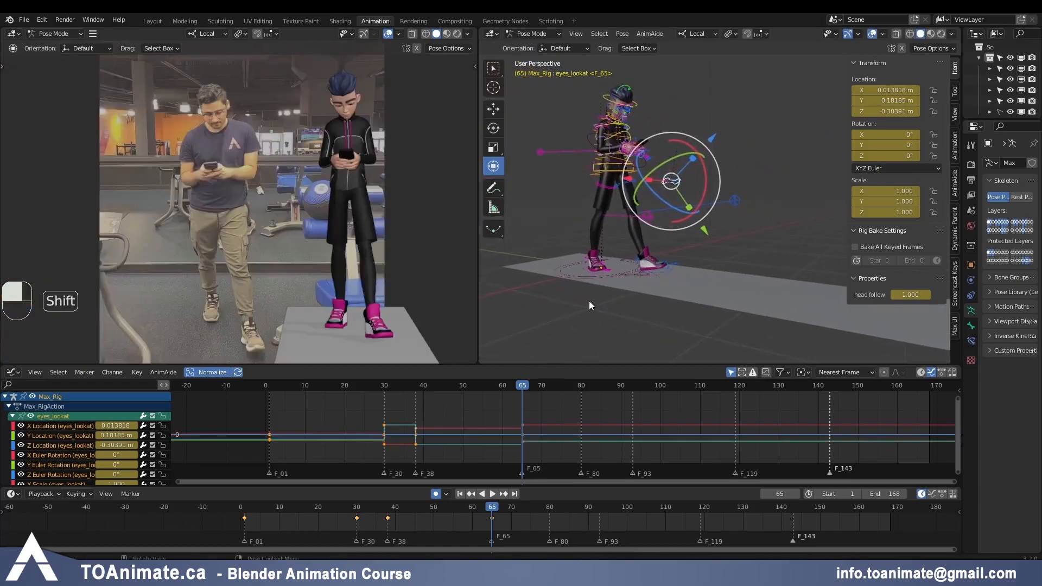
# Step: Rotate the left toe control (toe.L) to about 4.75° on X at frame 65
pyautogui.scroll(5, 613, 314)
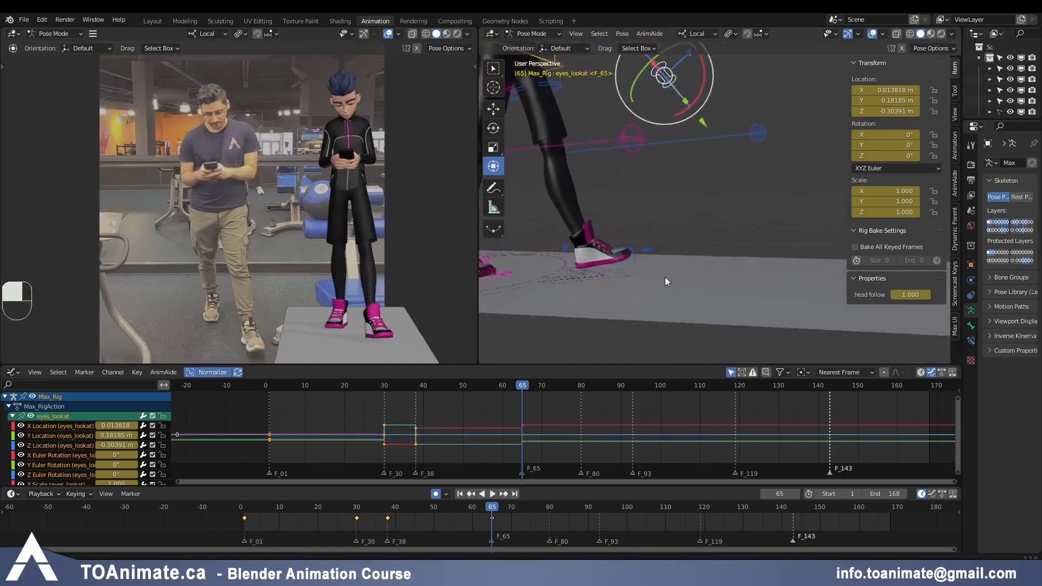
pyautogui.scroll(4, 666, 277)
pyautogui.keyDown('shift'); pyautogui.moveTo(601, 313); pyautogui.dragTo(629, 253, button='middle'); pyautogui.keyUp('shift')
pyautogui.click(618, 239)
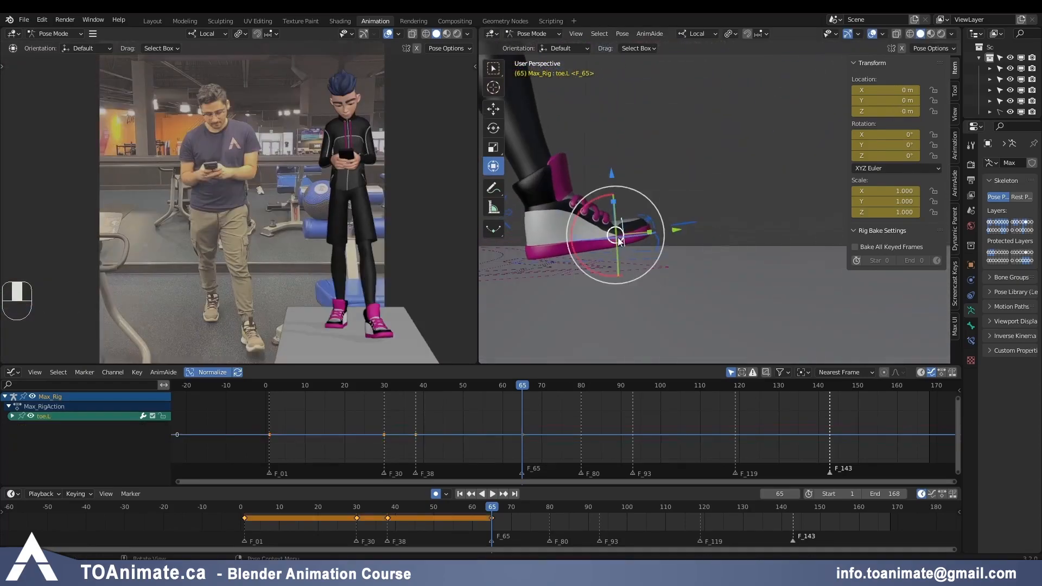
pyautogui.moveTo(589, 268); pyautogui.dragTo(588, 273)
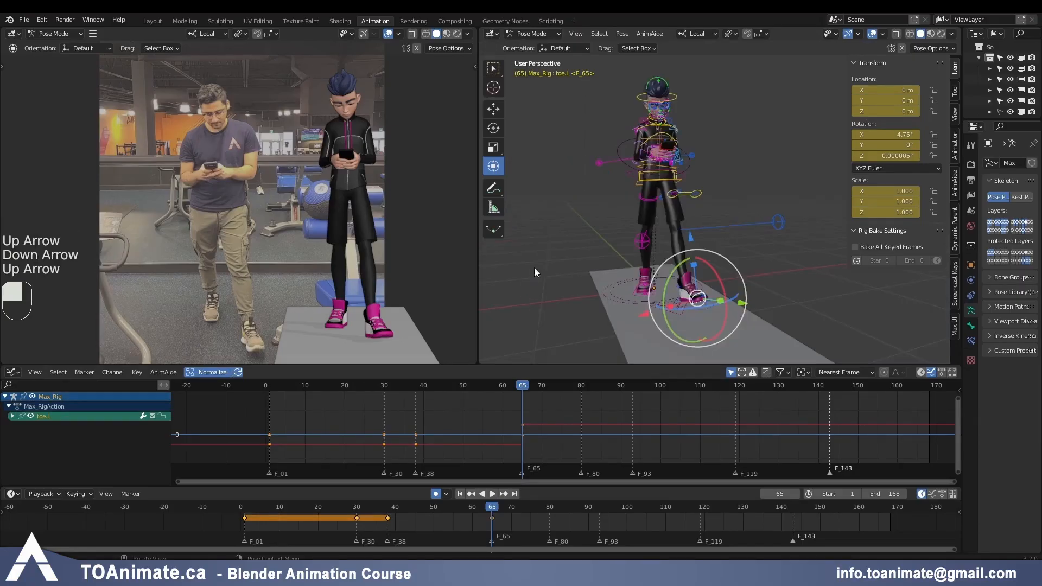
# Step: Tilt the COG control to about 2.03° on its local Y axis at frame 65
pyautogui.scroll(4, 572, 242)
pyautogui.keyDown('shift'); pyautogui.moveTo(700, 135); pyautogui.dragTo(725, 255, button='middle'); pyautogui.keyUp('shift')
pyautogui.scroll(1, 738, 223)
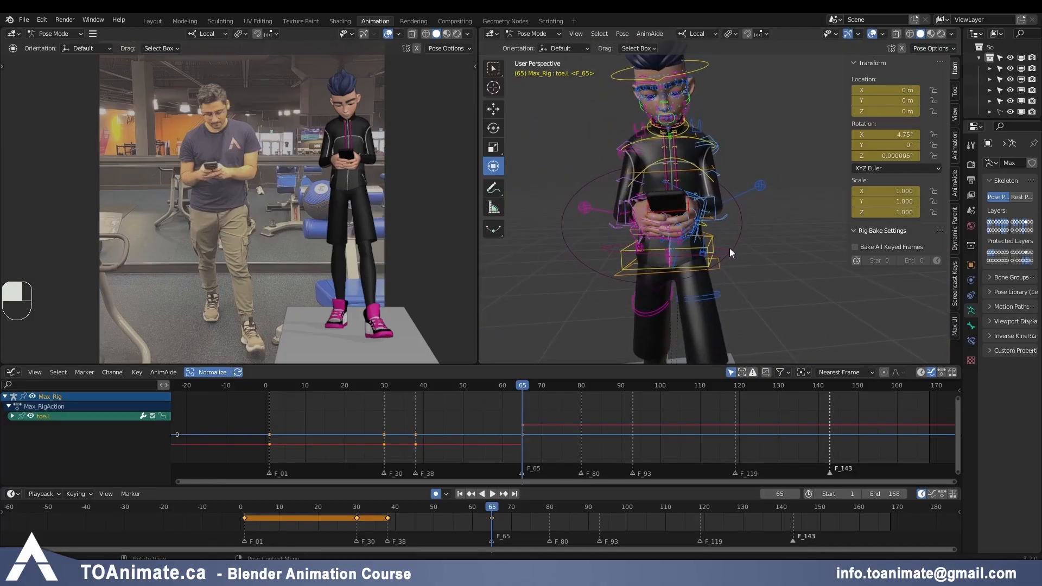
pyautogui.click(730, 249)
pyautogui.press('r')
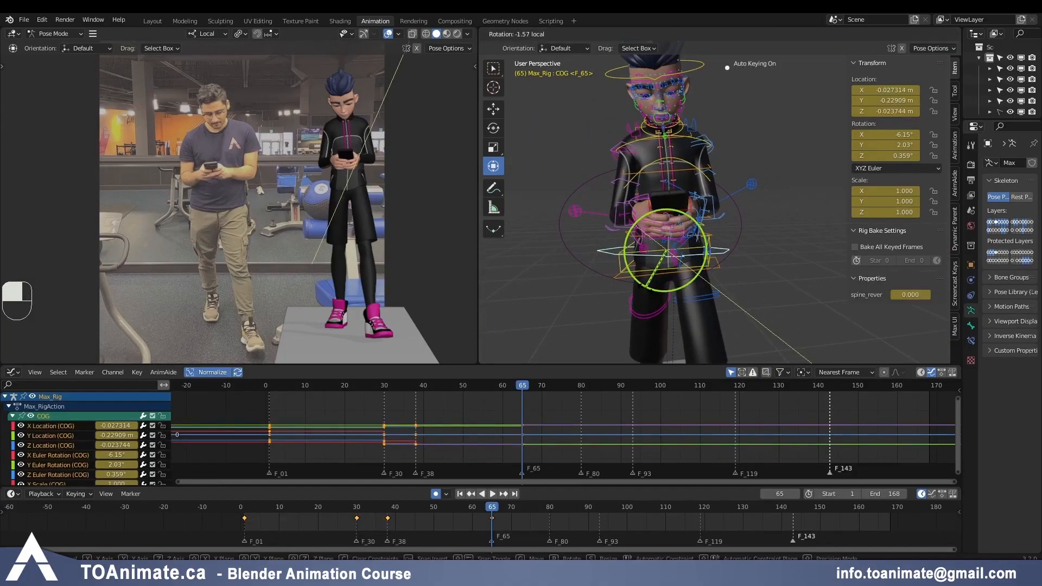
pyautogui.moveTo(646, 286); pyautogui.dragTo(645, 286)
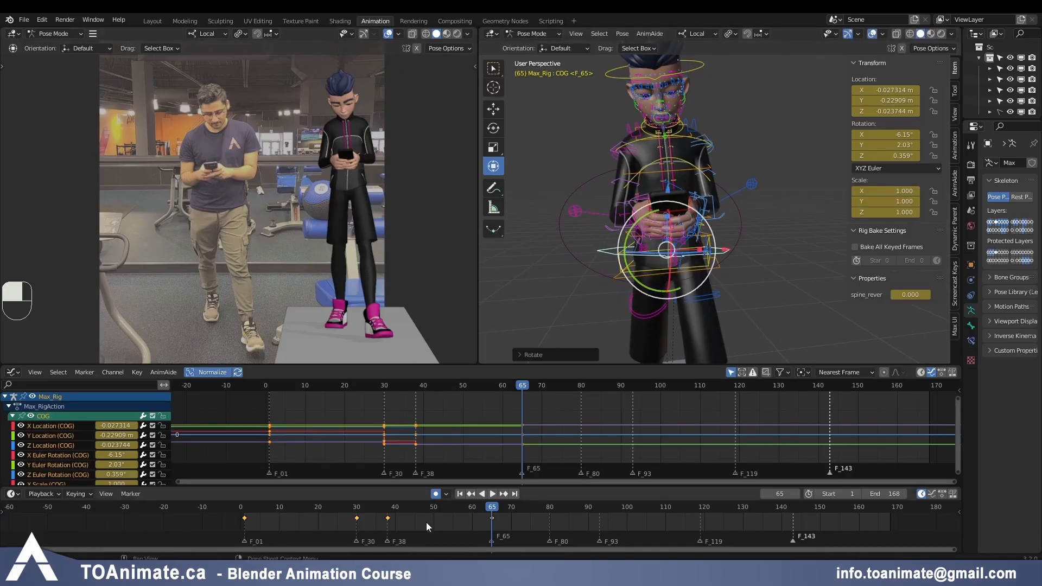
# Step: Scrub the reference footage forward to frame 83 and return to frame 65 to study the walk
pyautogui.moveTo(498, 515); pyautogui.dragTo(561, 515)
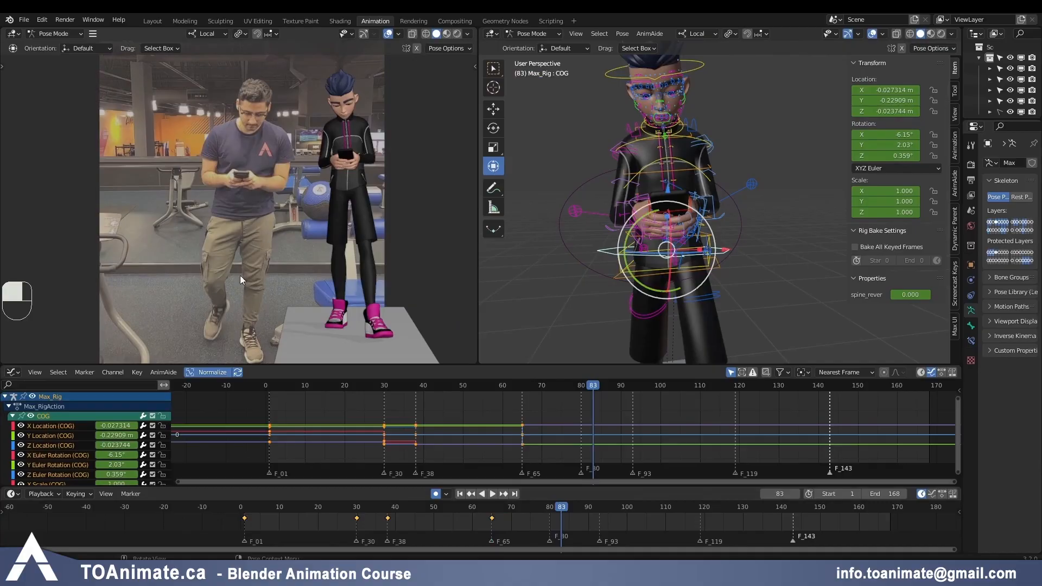
pyautogui.moveTo(395, 509); pyautogui.dragTo(492, 519)
pyautogui.press('Up')
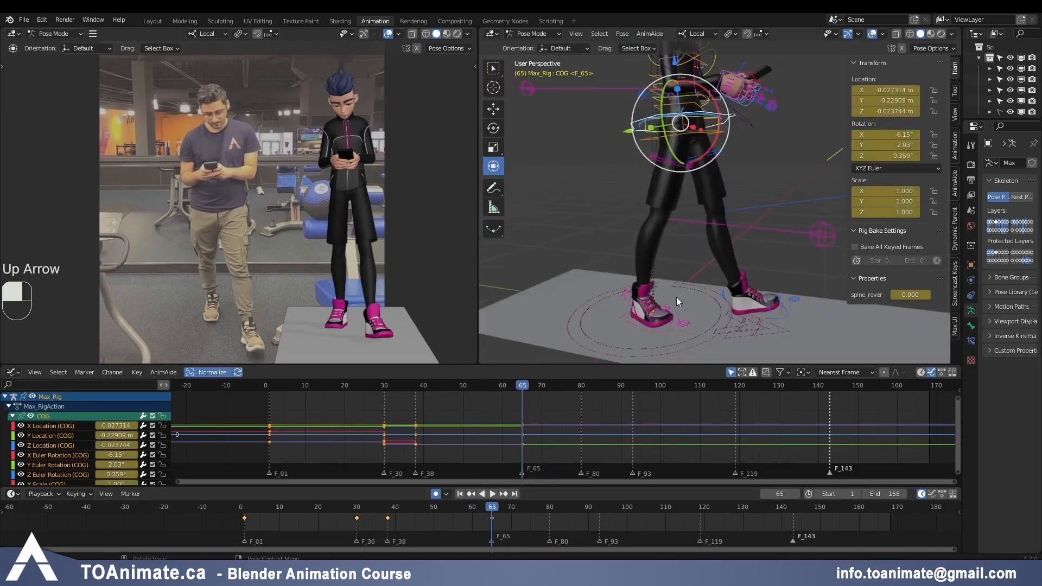
# Step: Compare the character's leg and hip poses at frames 30, 38 and 65 with the reference footage
pyautogui.press('Down')
pyautogui.press('Up')
pyautogui.press('Down')
pyautogui.press('Up')
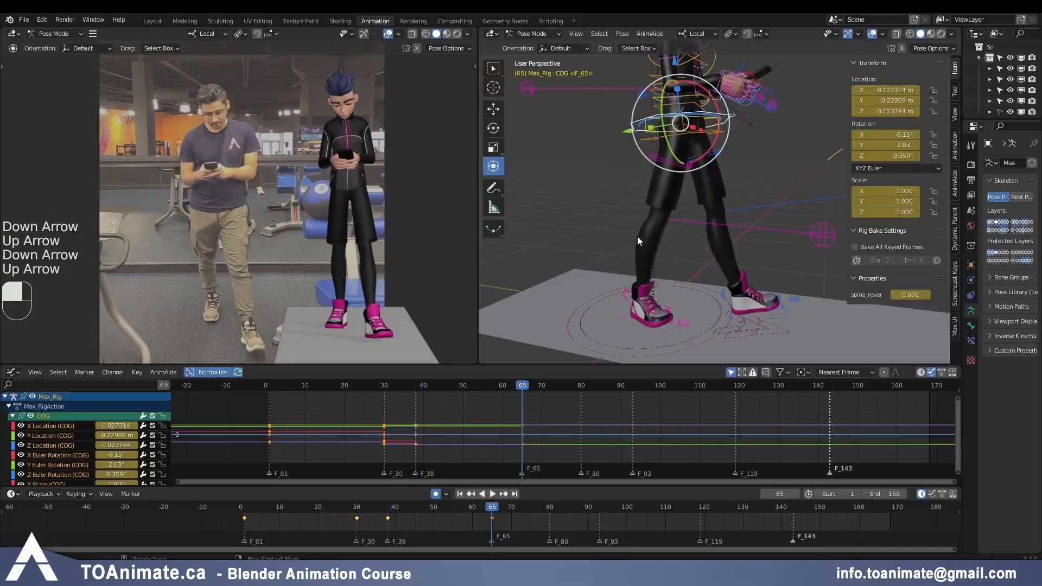
pyautogui.press('Down')
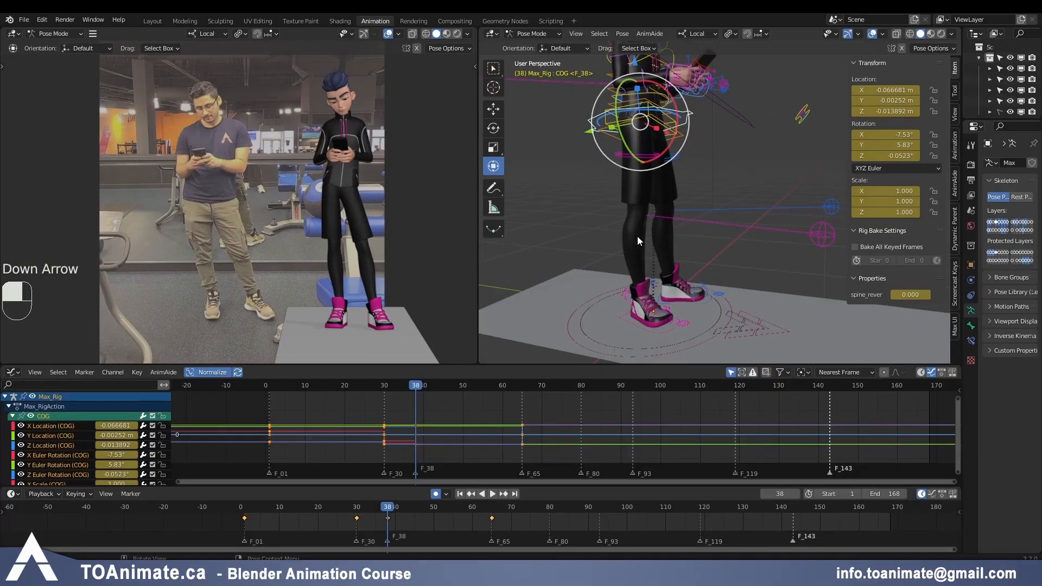
pyautogui.press('Up')
pyautogui.press('Down')
pyautogui.press('Up')
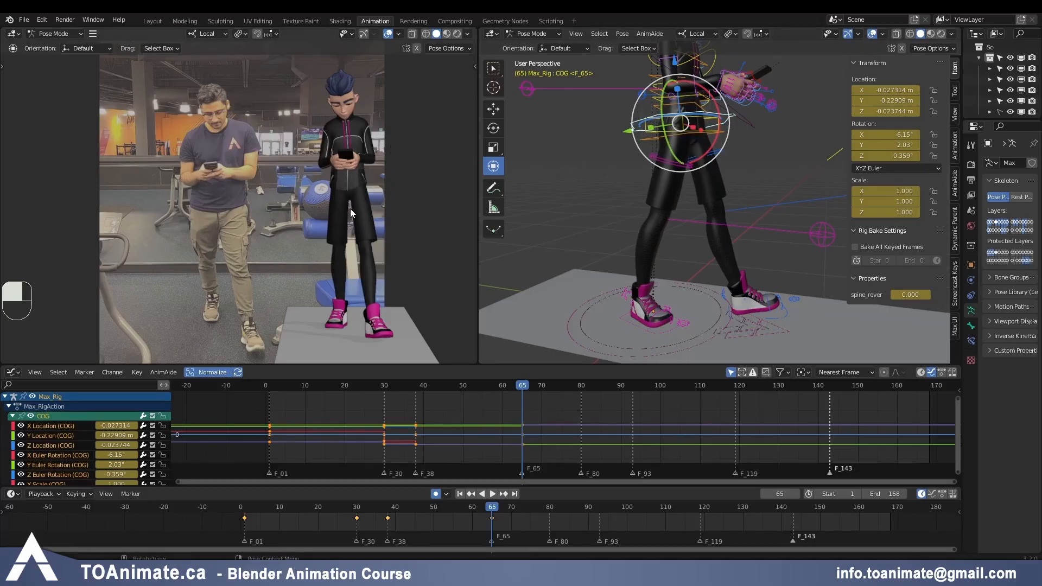
pyautogui.press('Down')
pyautogui.press('Up')
pyautogui.press('Down')
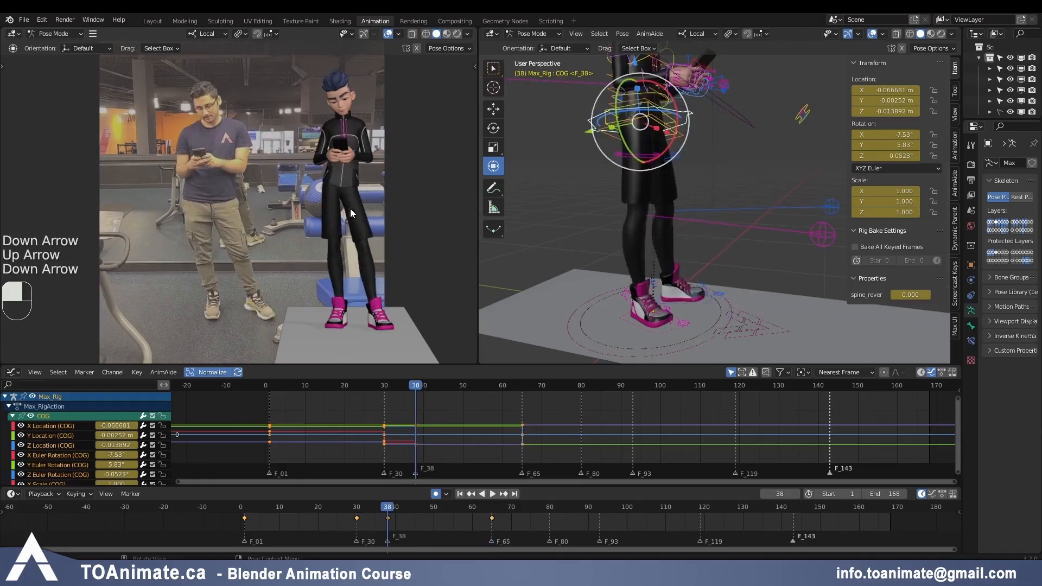
pyautogui.press('Down')
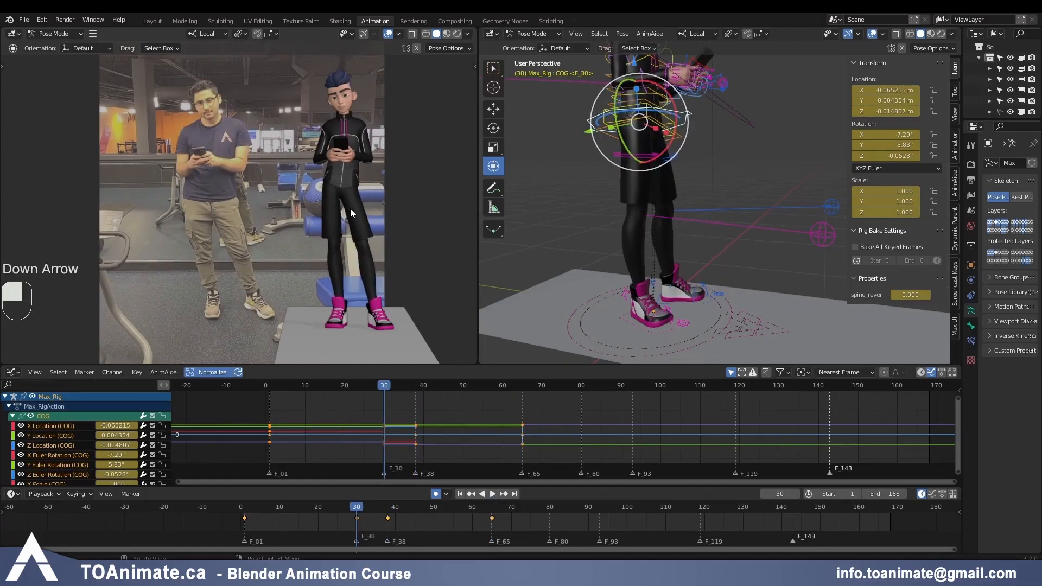
pyautogui.press('Up')
pyautogui.press('Up')
pyautogui.press('Down')
pyautogui.press('Up')
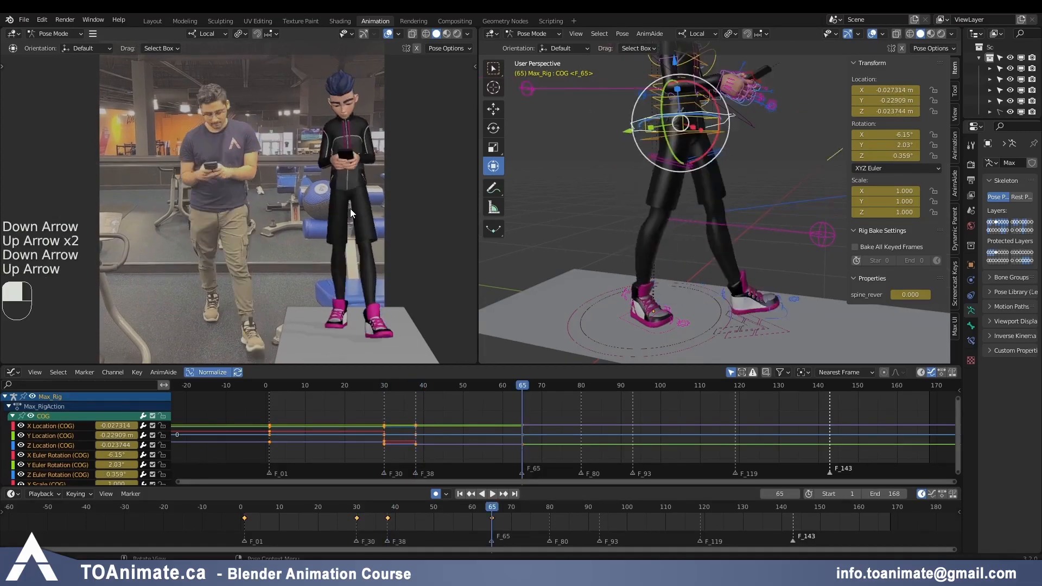
pyautogui.press('Down')
pyautogui.press('Up')
pyautogui.press('Down')
pyautogui.press('Up')
pyautogui.press('Down')
pyautogui.press('Up')
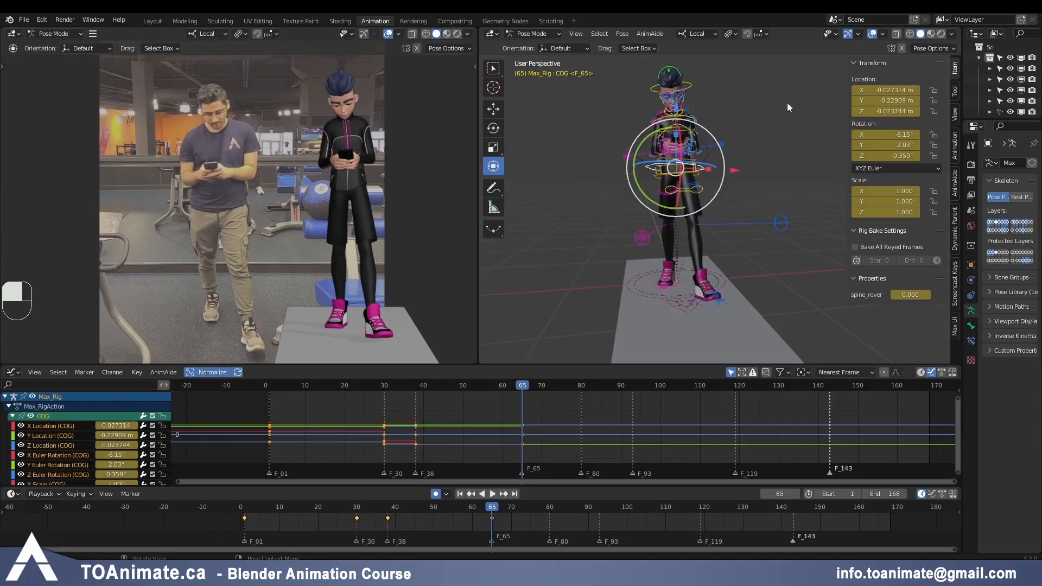
# Step: With Global orientation, shift COG and foot_ik.L together sideways at frame 65, placing the foot at about X 0.1154 m, and check against frame 38
pyautogui.click(699, 33)
pyautogui.click(678, 69)
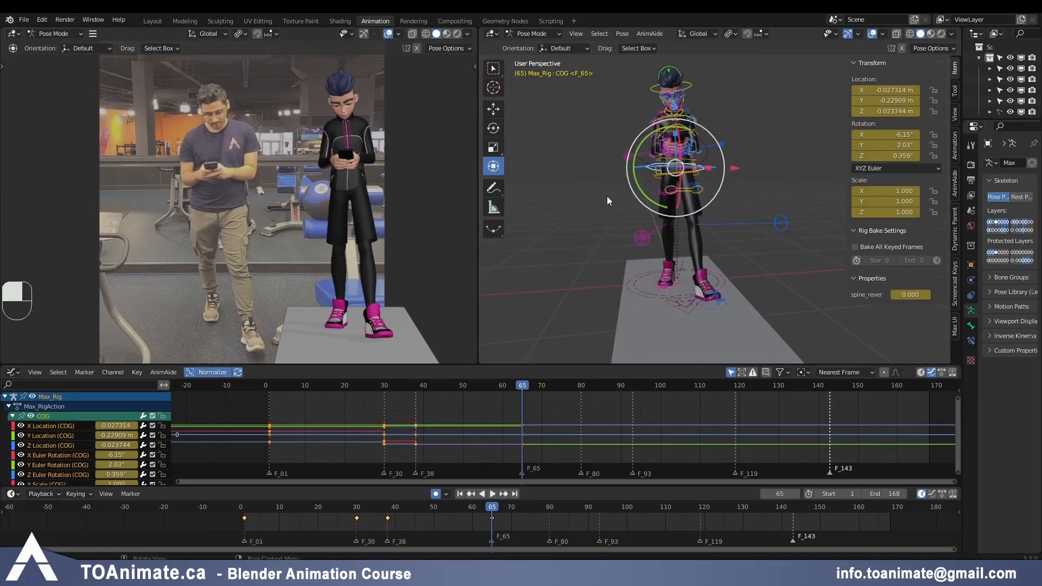
pyautogui.click(607, 197)
pyautogui.click(647, 170)
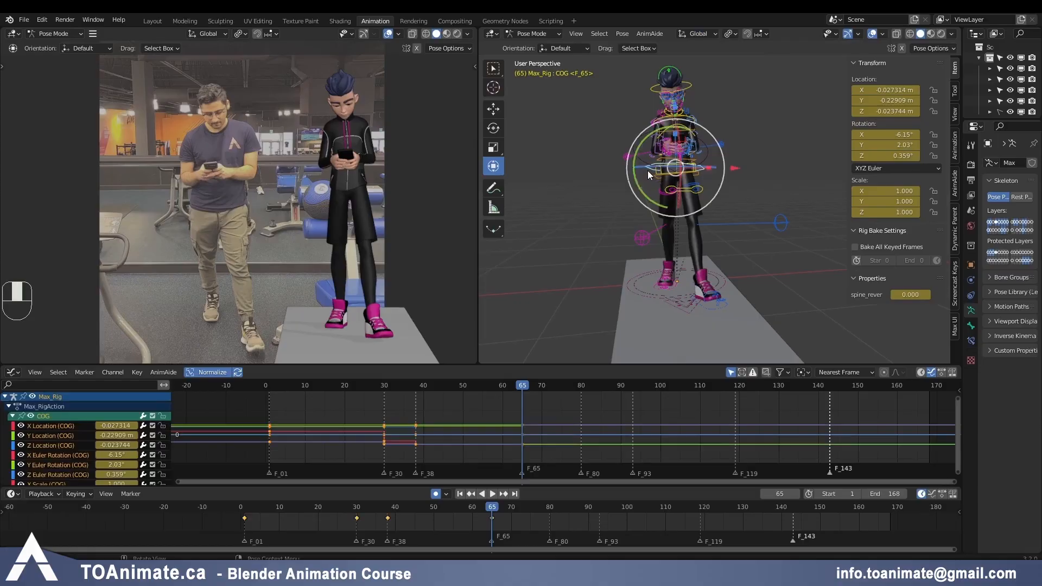
pyautogui.keyDown('shift'); pyautogui.click(708, 311); pyautogui.keyUp('shift')
pyautogui.moveTo(748, 223); pyautogui.dragTo(756, 223)
pyautogui.press('Down')
pyautogui.press('Up')
pyautogui.press('Down')
pyautogui.press('Up')
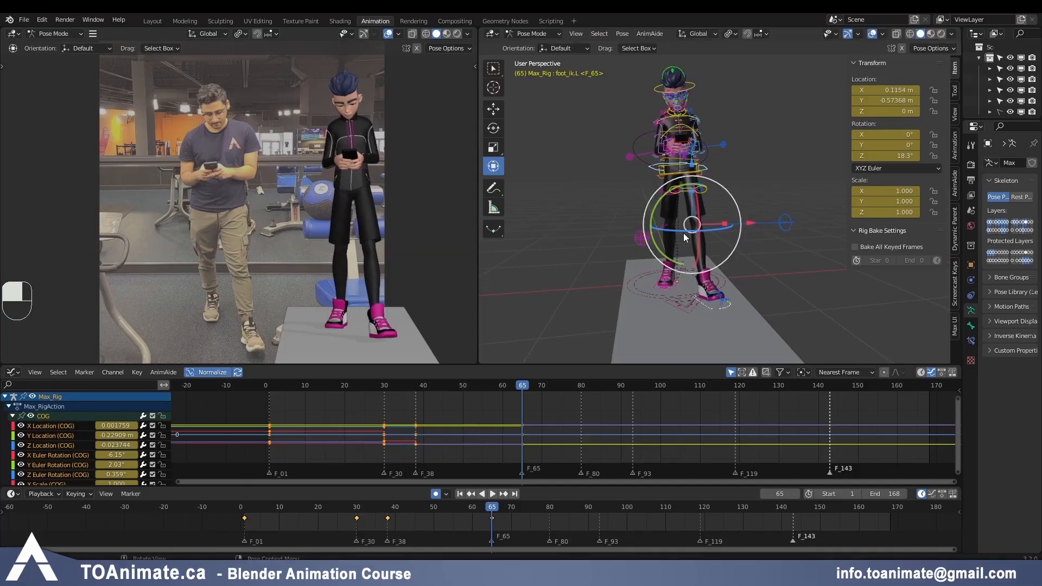
pyautogui.press('Down')
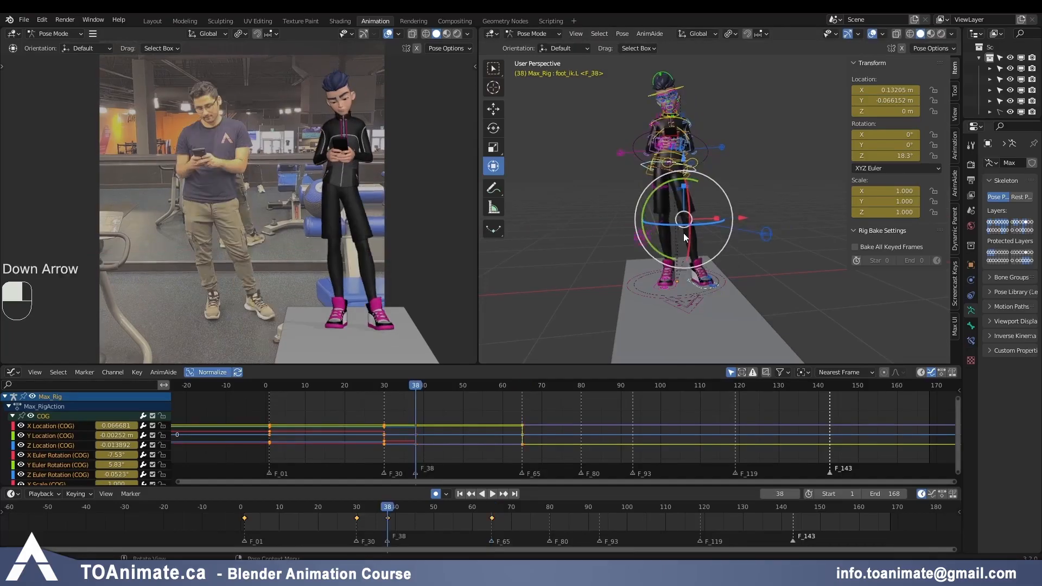
pyautogui.press('Up')
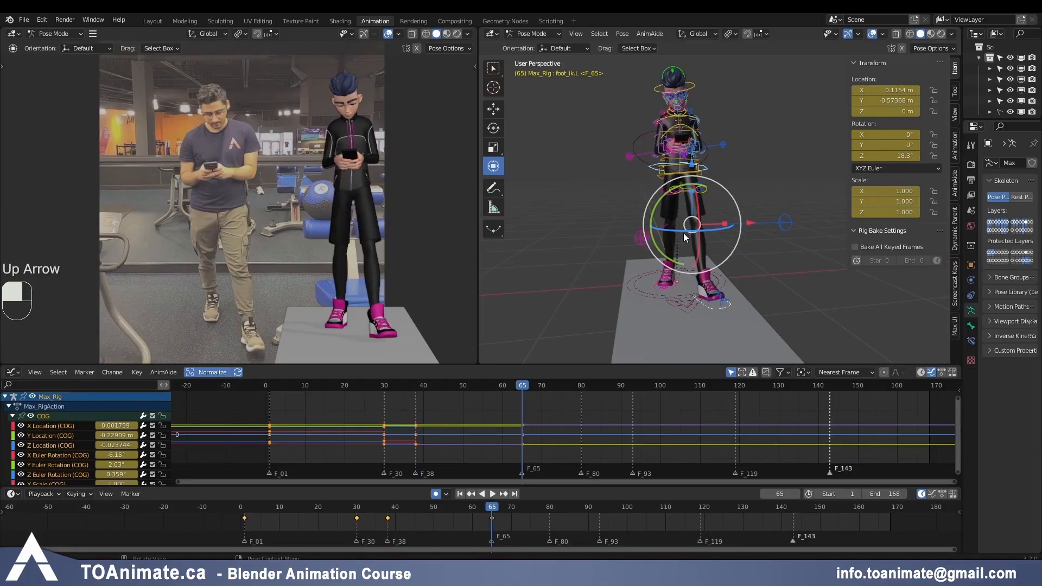
# Step: Keyframe all of the rig's controls at frame 65 and set every key to constant interpolation
pyautogui.press('a')
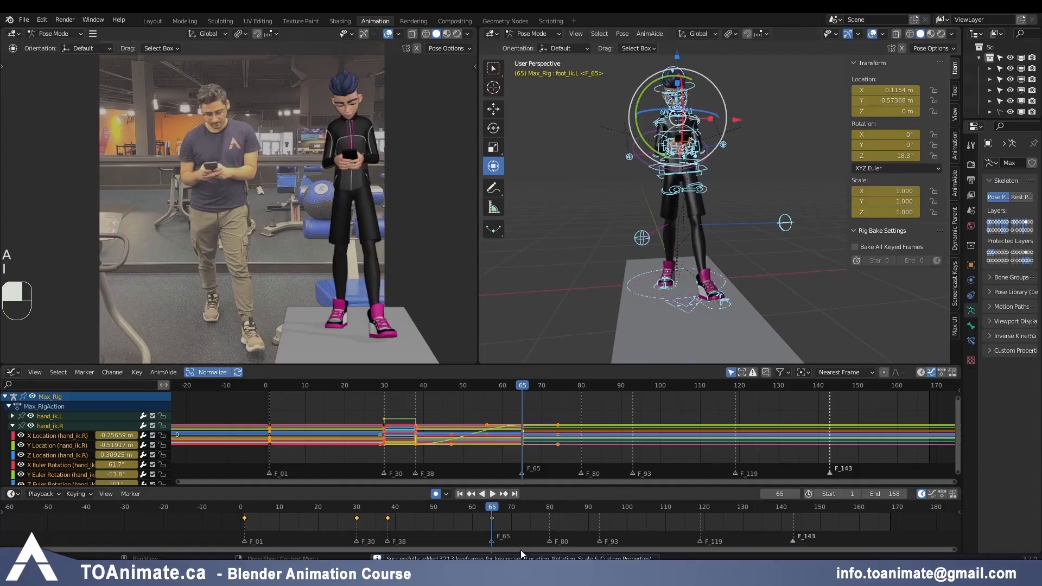
pyautogui.click(483, 458)
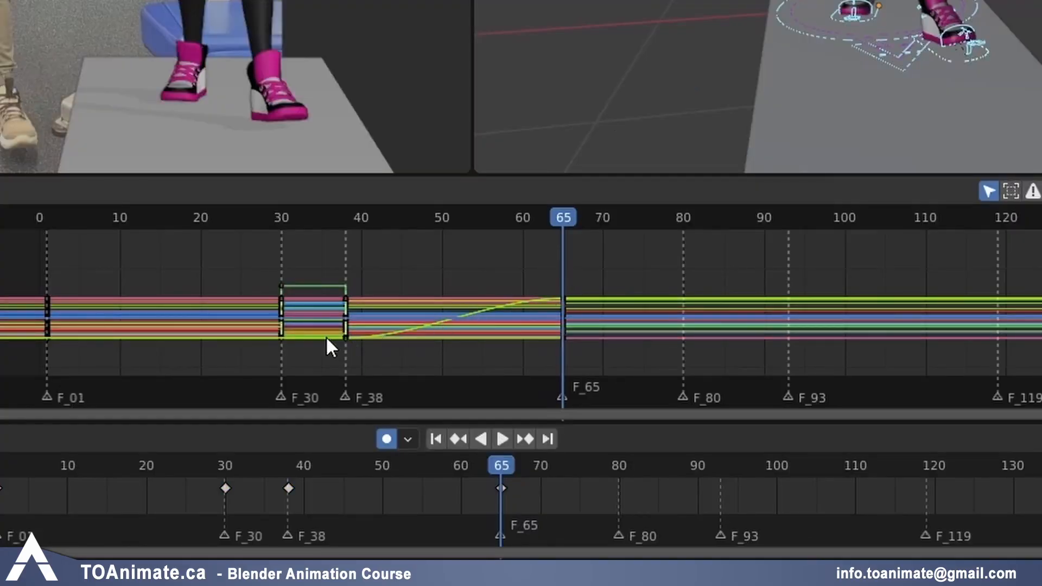
pyautogui.press('a')
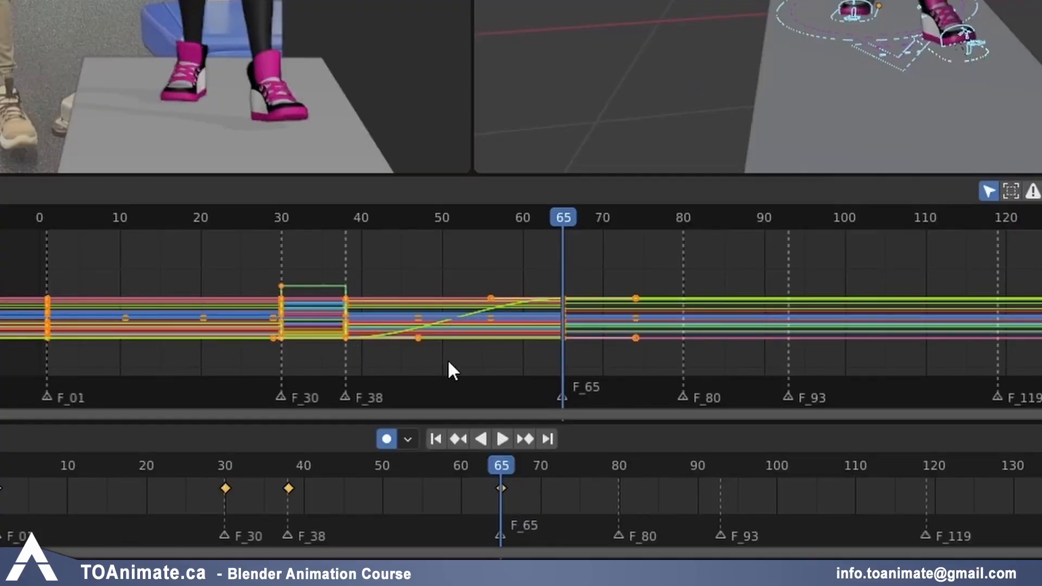
pyautogui.press('t')
pyautogui.click(428, 362)
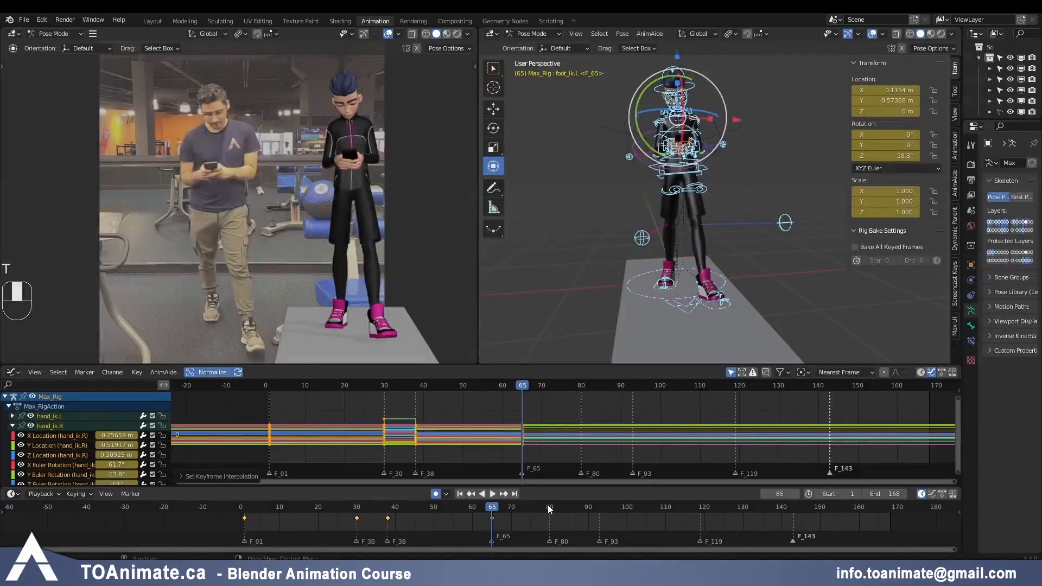
pyautogui.click(613, 465)
# Step: Keyframe all of the rig's controls at frame 80
pyautogui.click(550, 507)
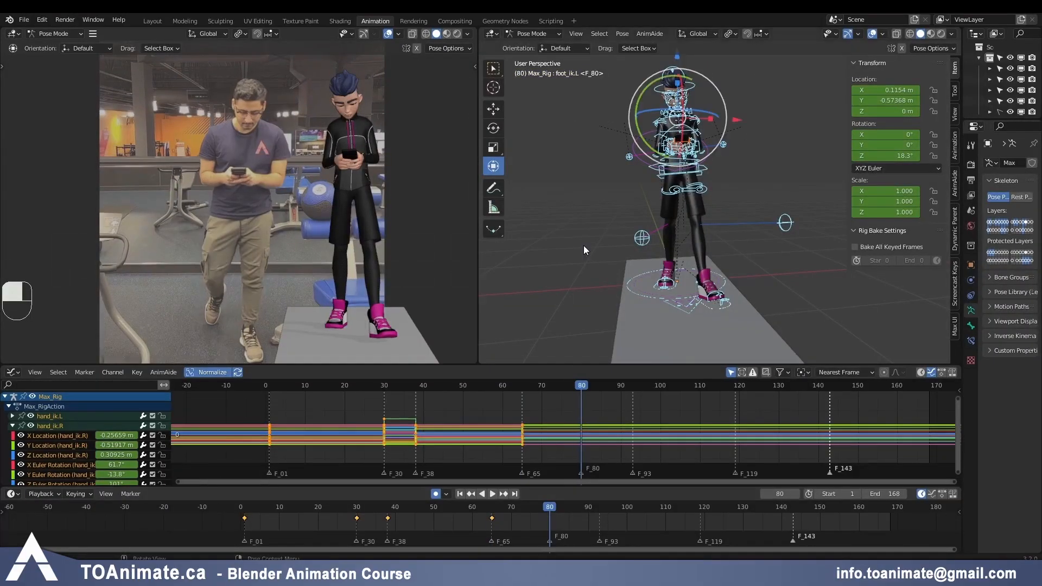
pyautogui.press('i')
pyautogui.moveTo(584, 248); pyautogui.dragTo(781, 238, button='middle')
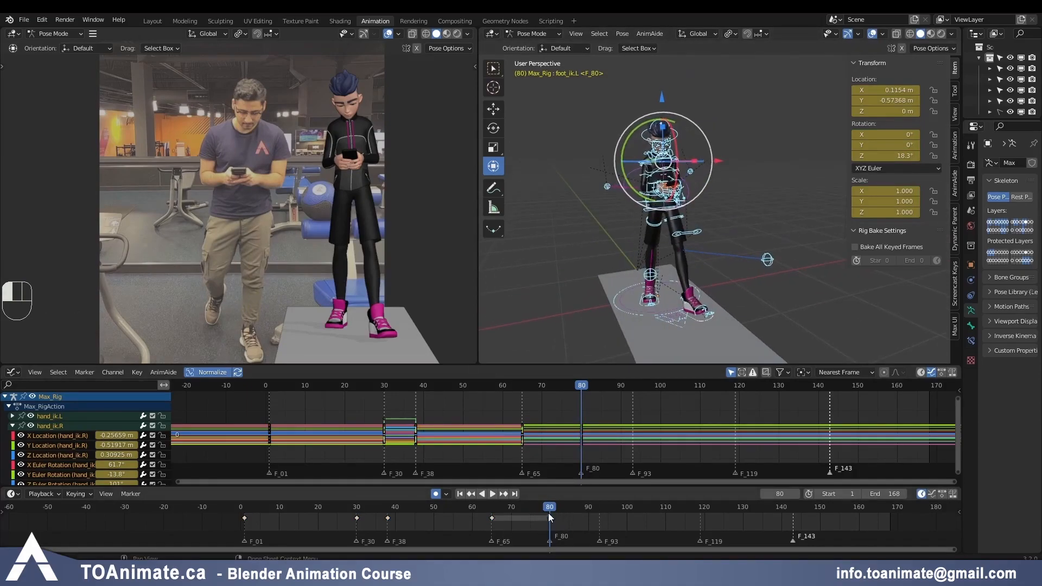
# Step: Compare the reference poses at frames 65 and 80, examining the torso and arm at frame 80
pyautogui.press('Down')
pyautogui.press('Up')
pyautogui.press('Down')
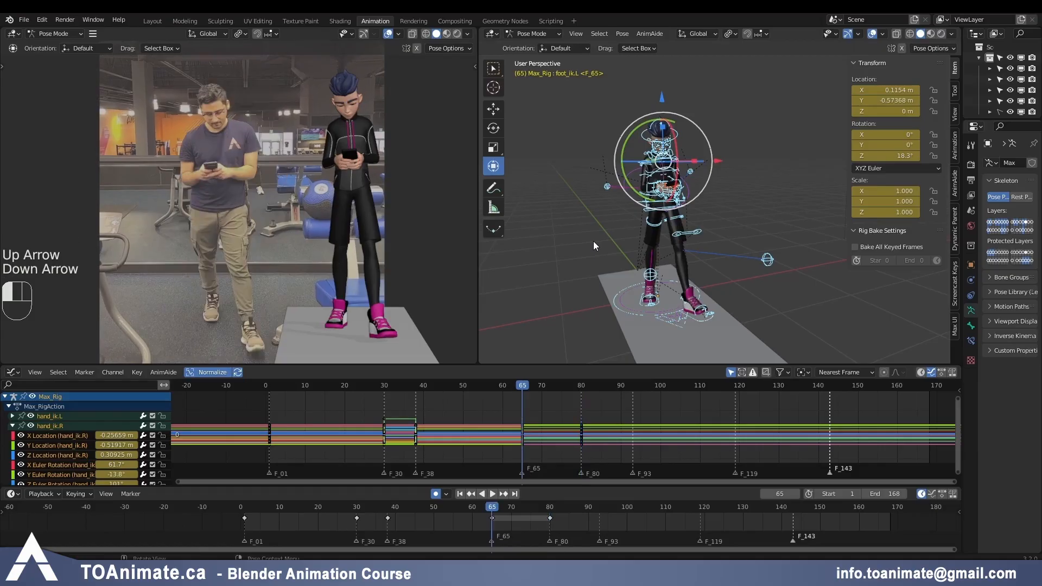
pyautogui.press('Up')
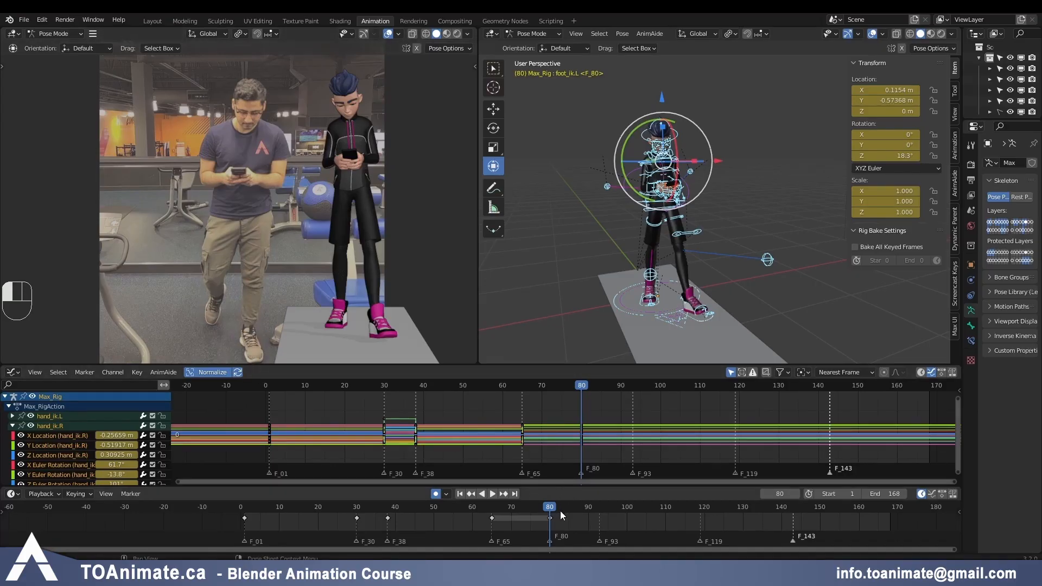
pyautogui.moveTo(549, 512)
pyautogui.mouseDown()
pyautogui.moveTo(523, 510)
pyautogui.moveTo(548, 508)
pyautogui.mouseUp()
pyautogui.moveTo(225, 210)
pyautogui.mouseDown()
pyautogui.moveTo(236, 171)
pyautogui.moveTo(265, 168)
pyautogui.mouseUp()
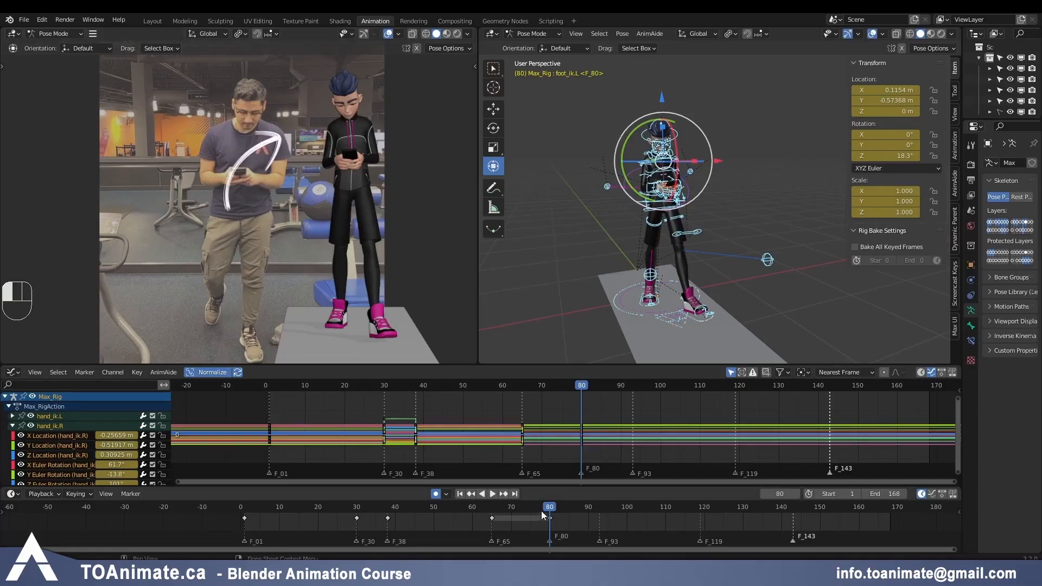
# Step: Compare frame 80 with the neighbouring pose and clear the rotation of foot_heel_ik.L and toe.L so the front foot lies flat
pyautogui.press('Down')
pyautogui.press('Up')
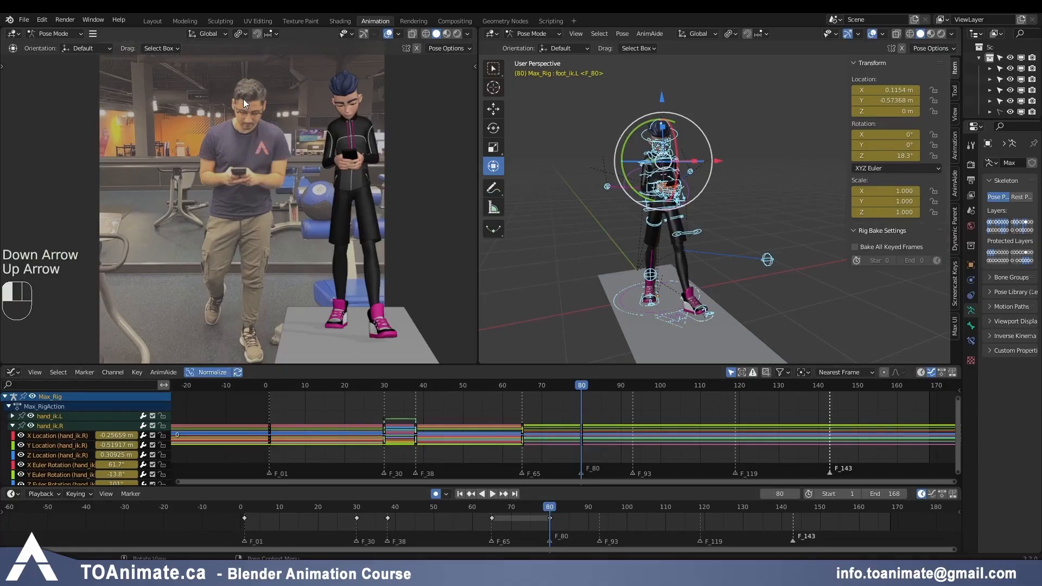
pyautogui.press('Down')
pyautogui.press('Up')
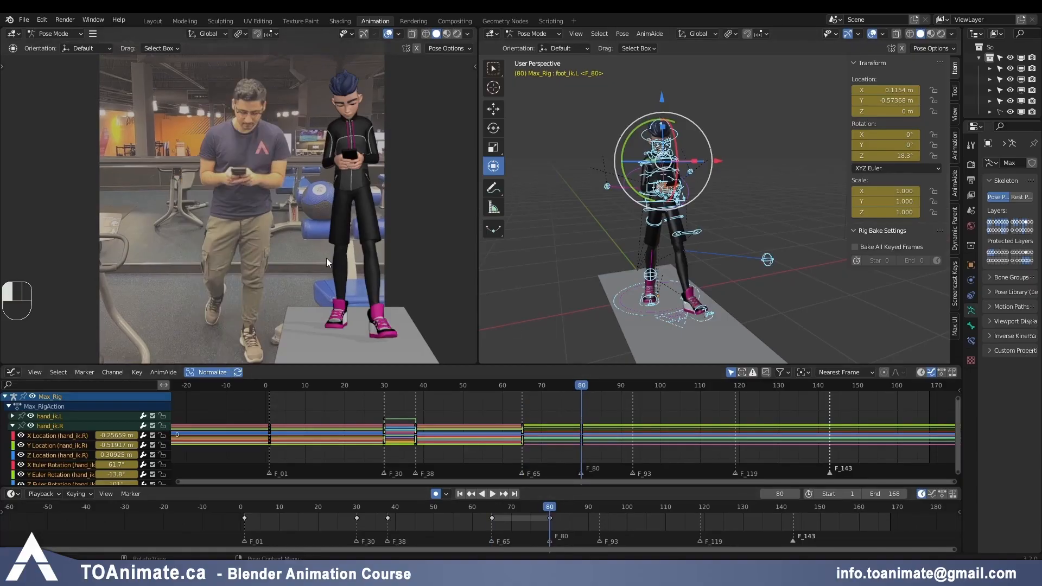
pyautogui.keyDown('shift'); pyautogui.moveTo(327, 284); pyautogui.dragTo(320, 273, button='middle'); pyautogui.keyUp('shift')
pyautogui.moveTo(725, 312); pyautogui.dragTo(717, 286, button='middle')
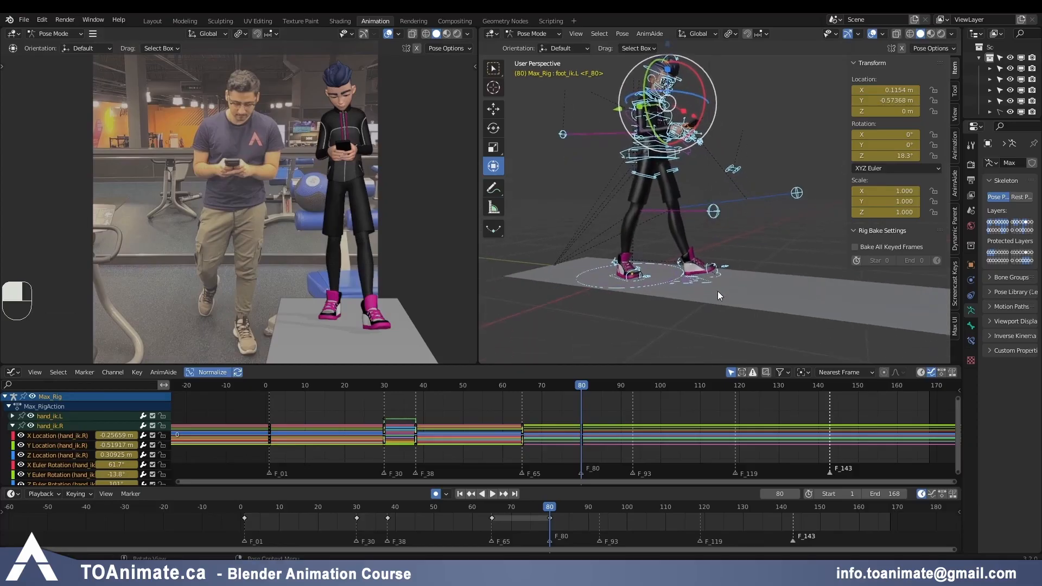
pyautogui.click(679, 266)
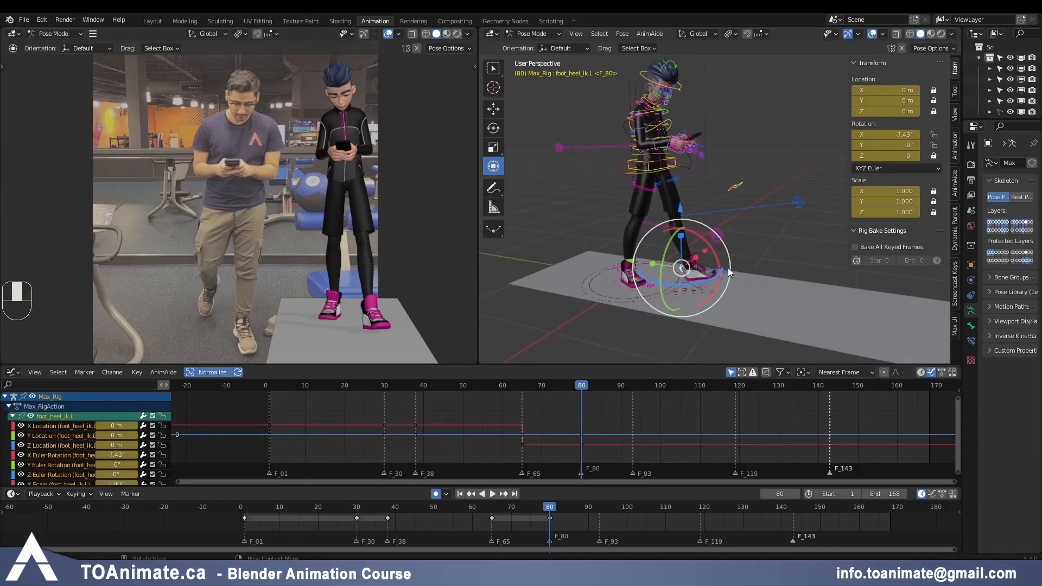
pyautogui.hotkey('alt', 'r')
pyautogui.scroll(2, 776, 302)
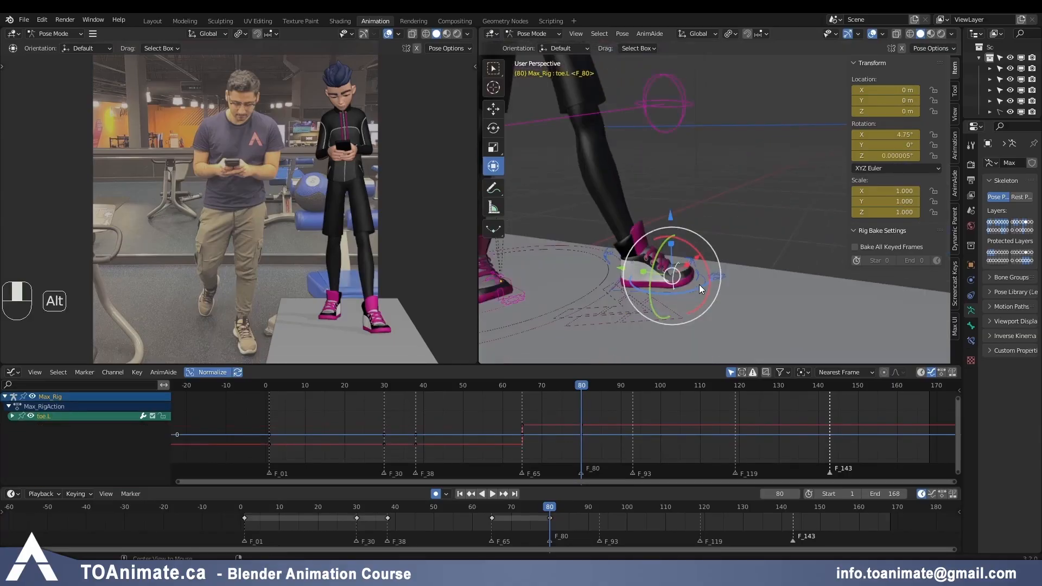
pyautogui.hotkey('alt', 'r')
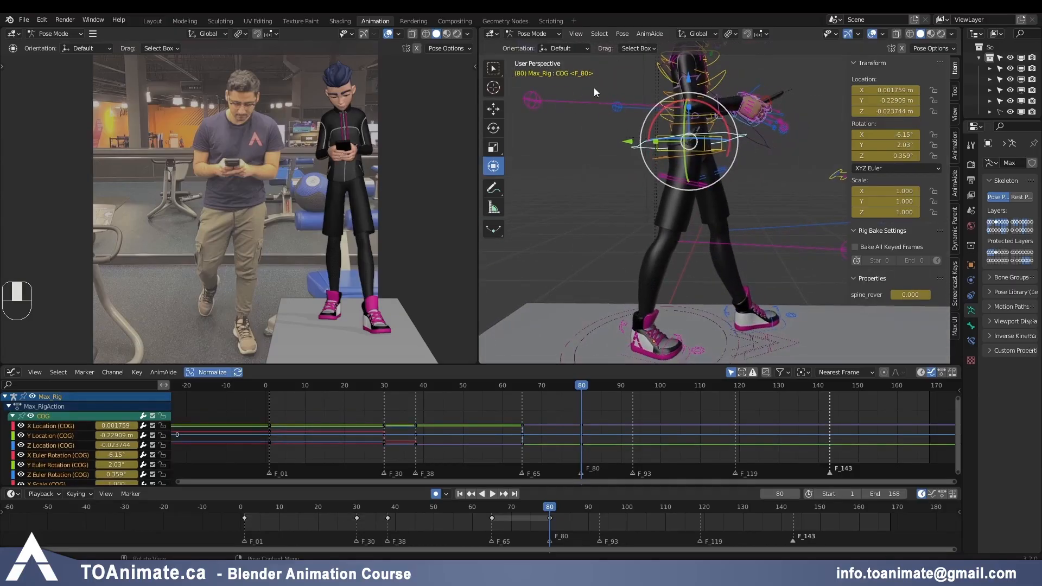
# Step: Move COG forward, sideways and slightly up at frame 80, to about X 0.0760 m, Y -0.5249 m and Z -0.0153 m
pyautogui.moveTo(631, 142); pyautogui.dragTo(692, 139)
pyautogui.moveTo(668, 163); pyautogui.dragTo(566, 216, button='middle')
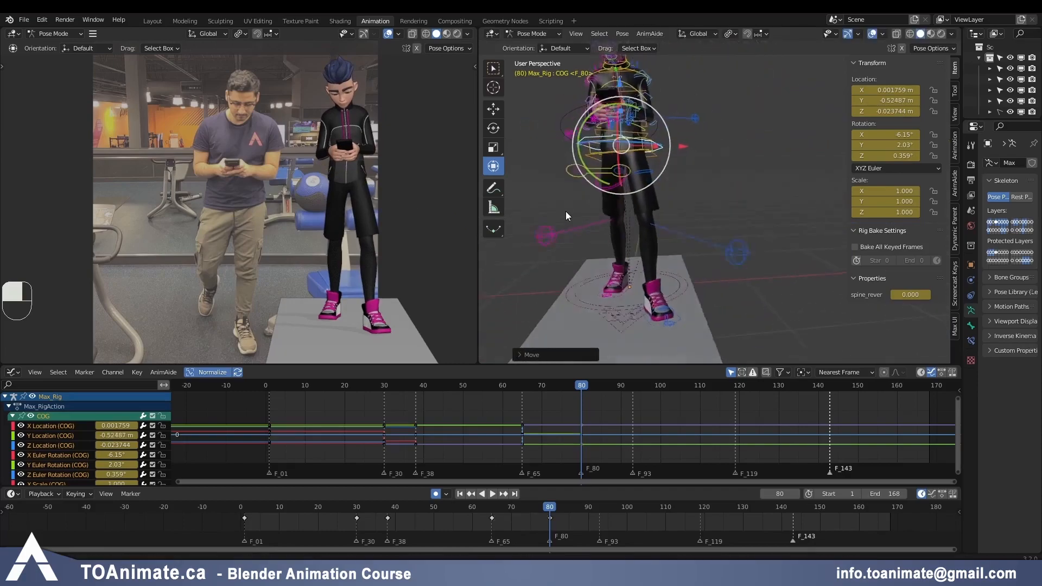
pyautogui.press('g')
pyautogui.press('x')
pyautogui.click(684, 216)
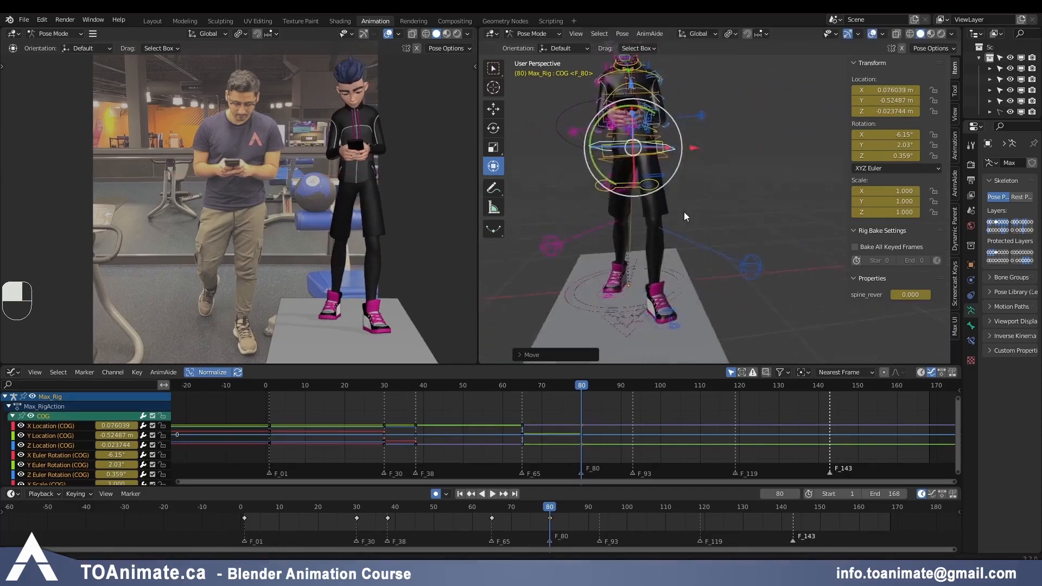
pyautogui.scroll(2, 684, 216)
pyautogui.moveTo(613, 75); pyautogui.dragTo(613, 73)
# Step: Switch to Local orientation and rotate toe_tip_pivot_ik.R to about X 59.1°, lifting the rear heel at frame 80
pyautogui.moveTo(543, 218); pyautogui.dragTo(695, 177, button='middle')
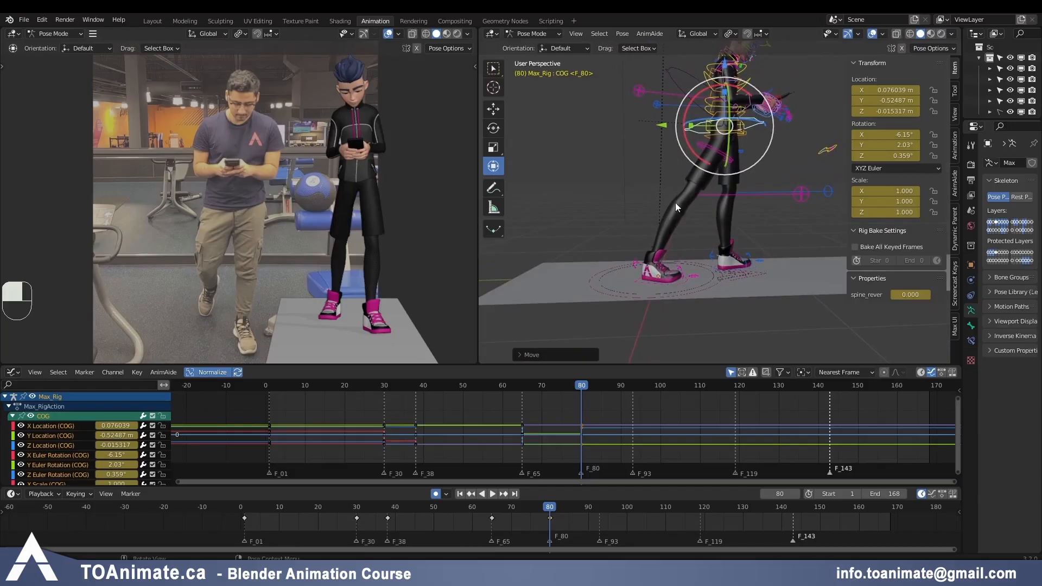
pyautogui.click(682, 276)
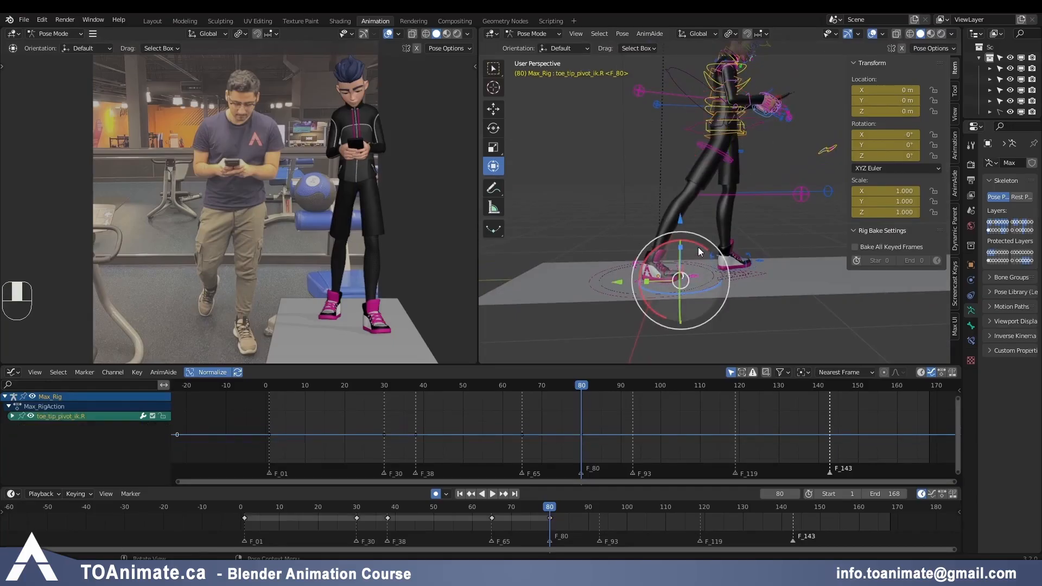
pyautogui.click(697, 34)
pyautogui.click(686, 69)
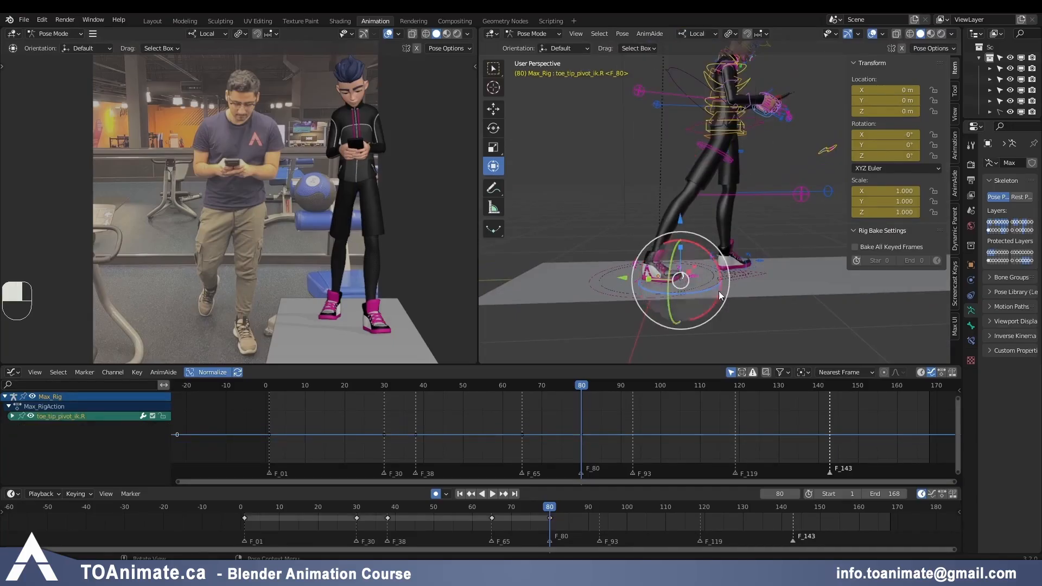
pyautogui.moveTo(695, 243); pyautogui.dragTo(722, 179)
pyautogui.moveTo(723, 264); pyautogui.dragTo(727, 276)
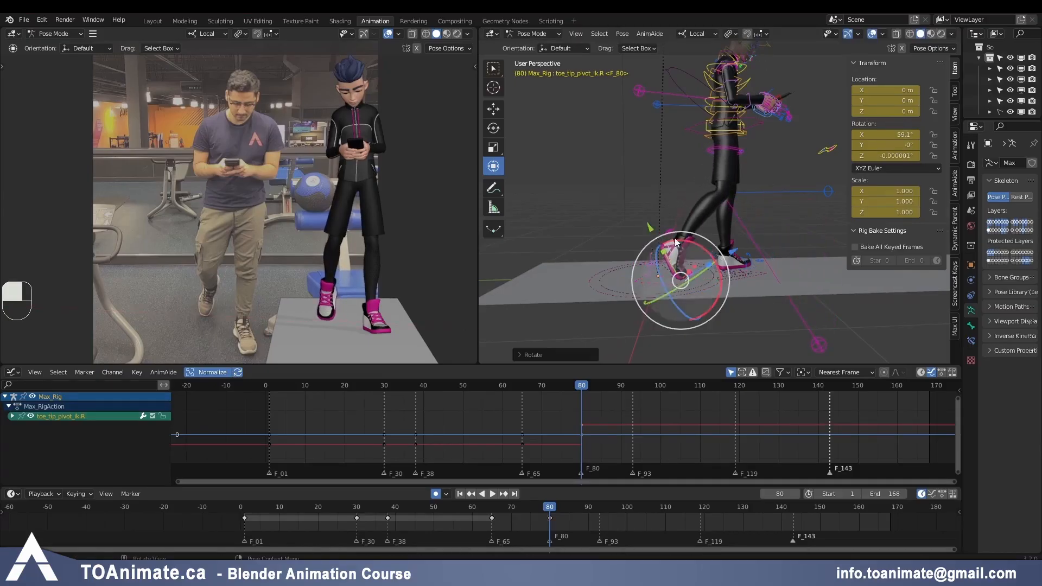
# Step: Check the reference between frames 65 and 80 and turn the lifted right foot about its local Y axis
pyautogui.moveTo(496, 511); pyautogui.dragTo(550, 513)
pyautogui.moveTo(743, 225); pyautogui.dragTo(636, 271, button='middle')
pyautogui.press('r')
pyautogui.press('y')
pyautogui.press('y')
pyautogui.click(646, 285)
pyautogui.moveTo(634, 271); pyautogui.dragTo(639, 272)
# Step: Refine the COG position at frame 80 to about X 0.0917 m, Y -0.5616 m and Z -0.0071 m
pyautogui.click(669, 173)
pyautogui.moveTo(669, 239); pyautogui.dragTo(733, 204, button='middle')
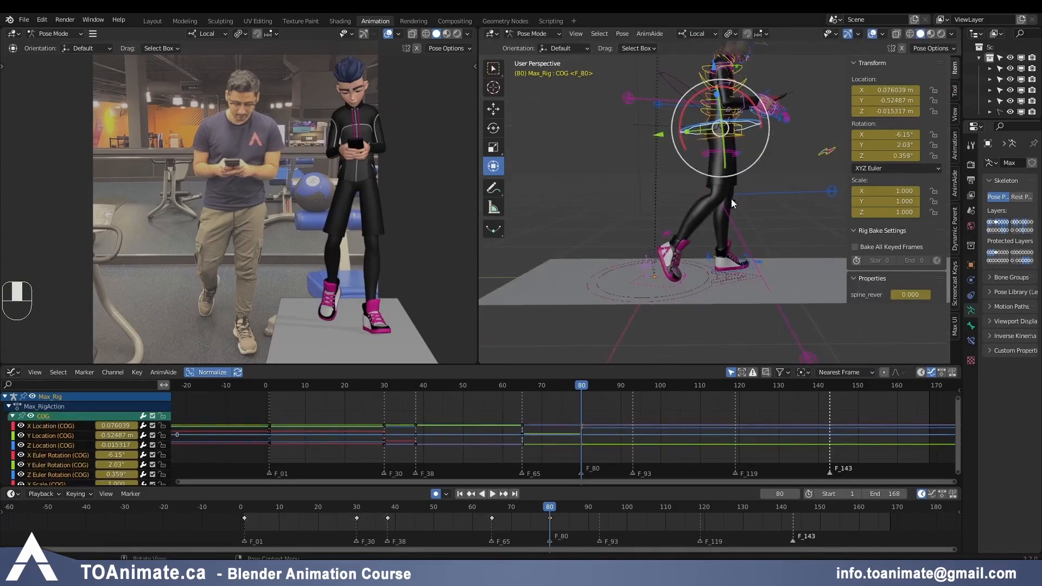
pyautogui.press('g')
pyautogui.click(733, 212)
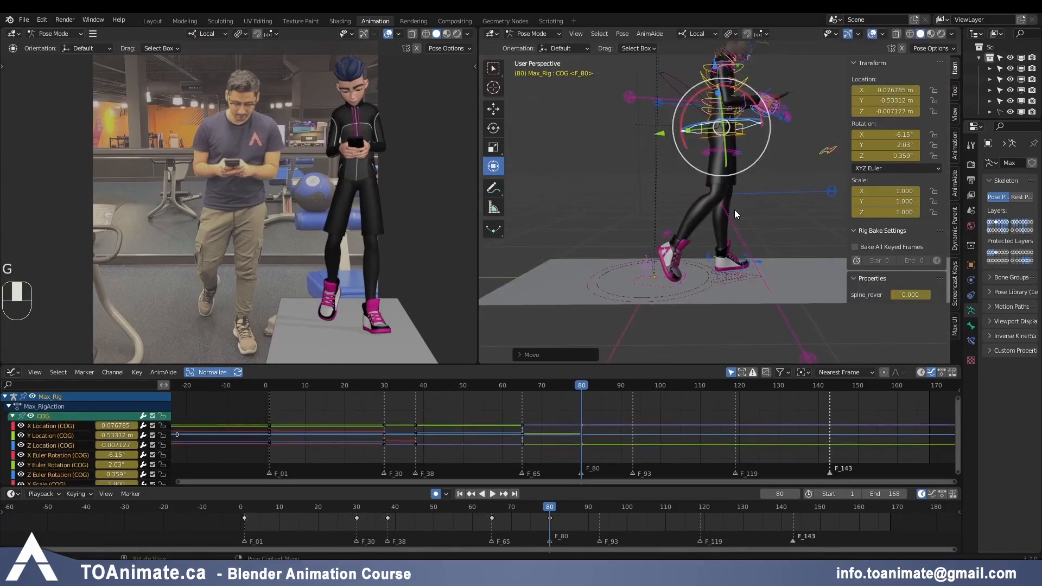
pyautogui.press('g')
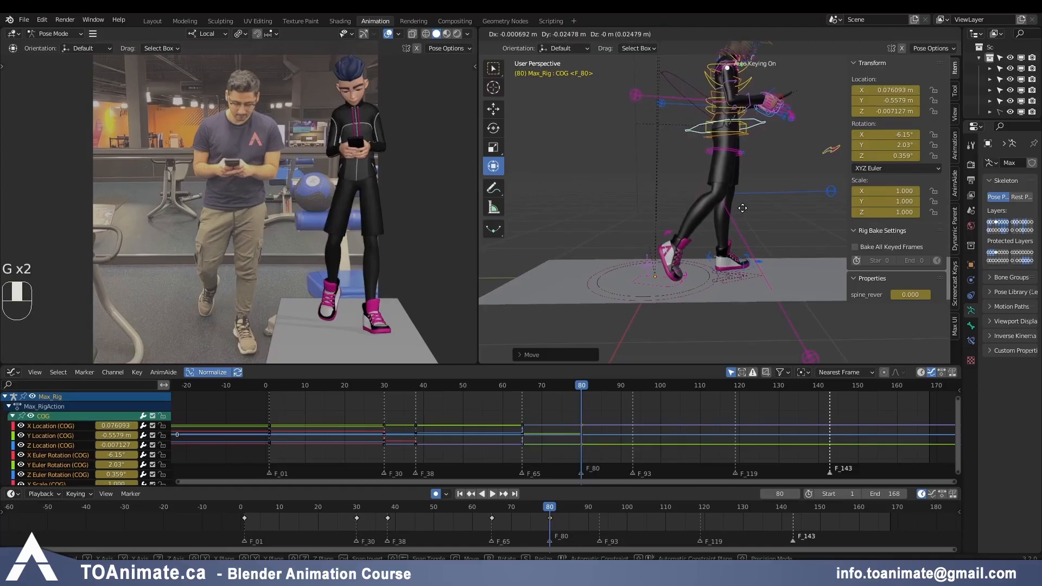
pyautogui.click(743, 208)
pyautogui.moveTo(758, 217); pyautogui.dragTo(649, 233, button='middle')
pyautogui.press('g')
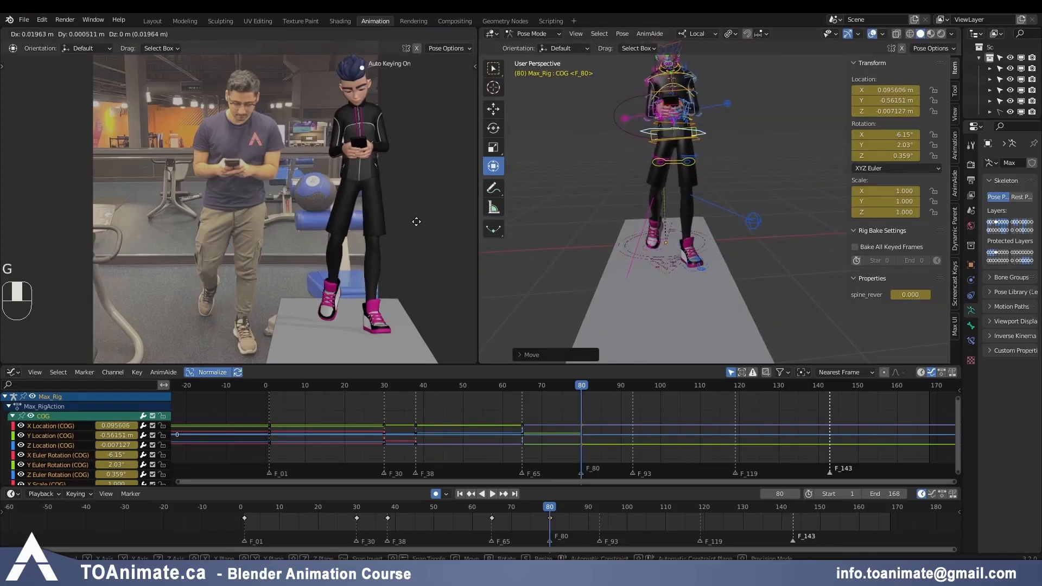
pyautogui.click(414, 221)
# Step: Rotate the hips control at frame 80 to about Y 16.2° and Z -10.9°
pyautogui.keyDown('shift'); pyautogui.moveTo(566, 233); pyautogui.dragTo(556, 253, button='middle'); pyautogui.keyUp('shift')
pyautogui.scroll(2, 564, 250)
pyautogui.keyDown('shift'); pyautogui.moveTo(615, 223); pyautogui.dragTo(630, 240, button='middle'); pyautogui.keyUp('shift')
pyautogui.moveTo(617, 296); pyautogui.dragTo(521, 302, button='middle')
pyautogui.keyDown('shift'); pyautogui.moveTo(671, 93); pyautogui.dragTo(730, 189, button='middle'); pyautogui.keyUp('shift')
pyautogui.click(668, 165)
pyautogui.moveTo(730, 189); pyautogui.dragTo(733, 184)
pyautogui.moveTo(734, 183); pyautogui.dragTo(679, 135, button='middle')
pyautogui.moveTo(674, 125); pyautogui.dragTo(671, 128)
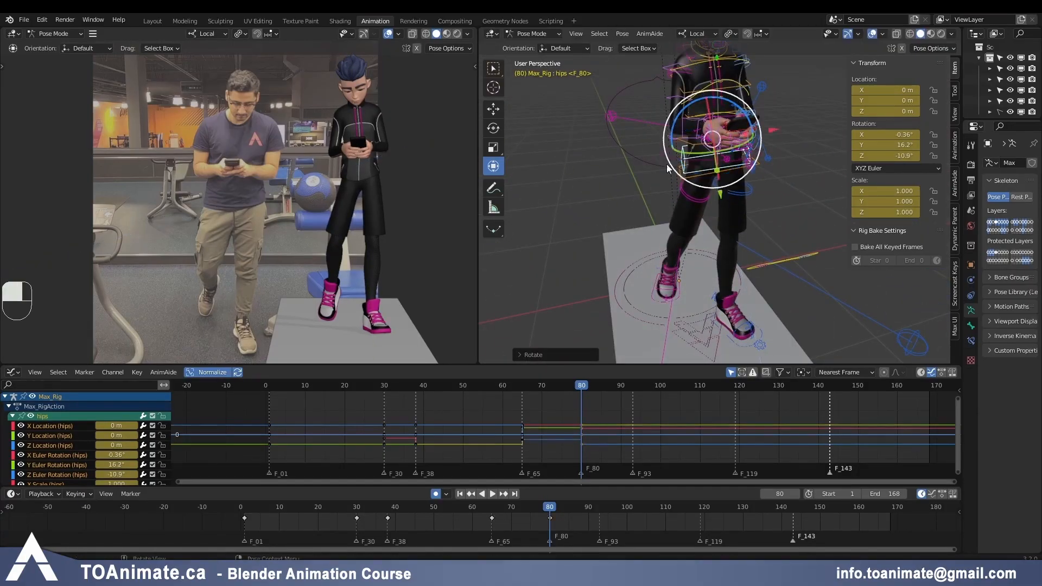
# Step: Raise COG's frame 80 key on its Y Euler Rotation curve to about 4.71°
pyautogui.click(667, 165)
pyautogui.moveTo(667, 165); pyautogui.dragTo(634, 12, button='middle')
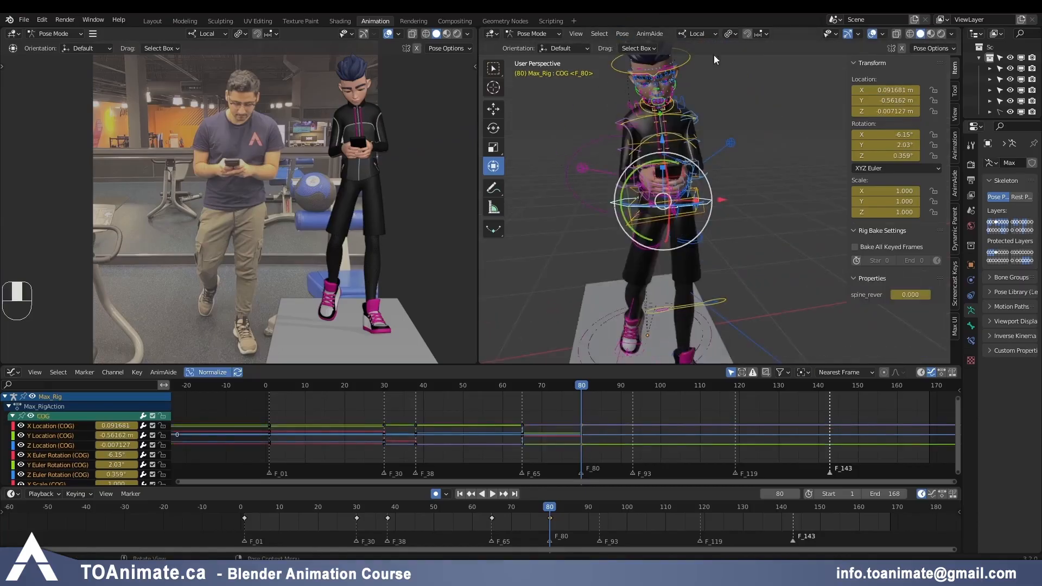
pyautogui.click(582, 450)
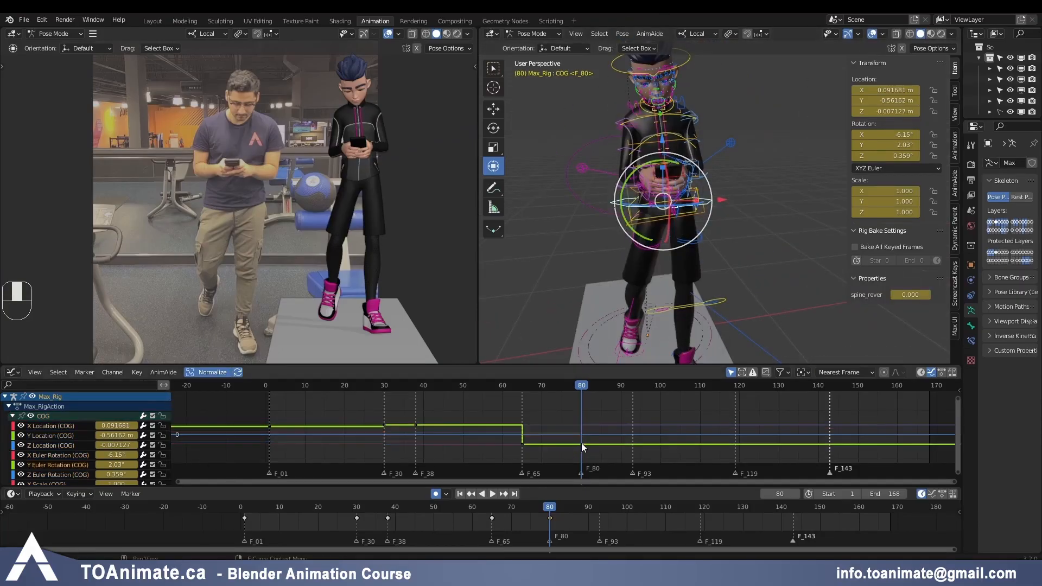
pyautogui.press('g')
pyautogui.click(581, 433)
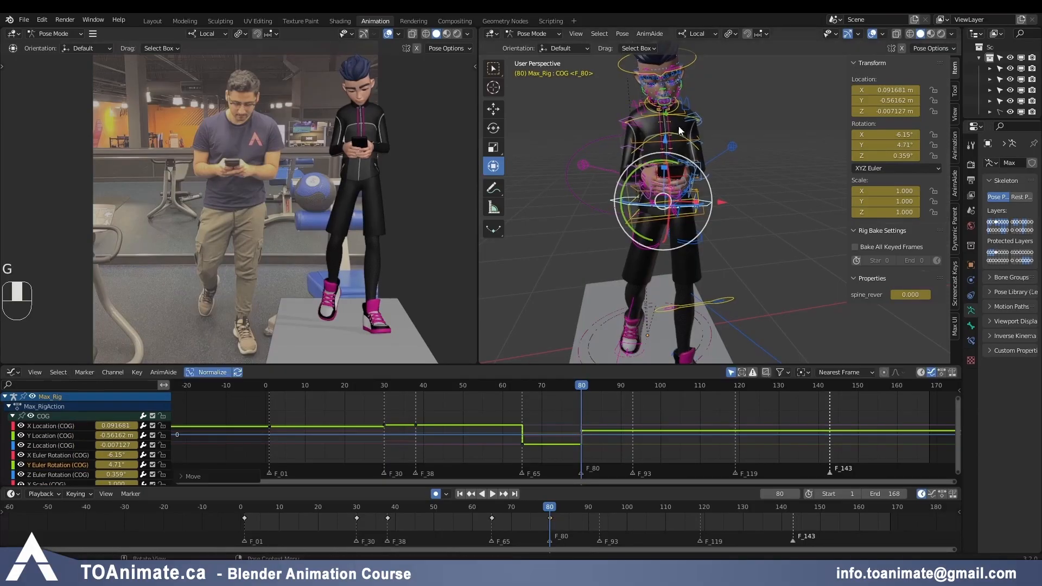
# Step: Lower chest.fk's frame 80 key on its Z Euler Rotation curve to about 2.58°
pyautogui.click(678, 132)
pyautogui.click(59, 475)
pyautogui.click(581, 426)
pyautogui.press('g')
pyautogui.middleClick(580, 431)
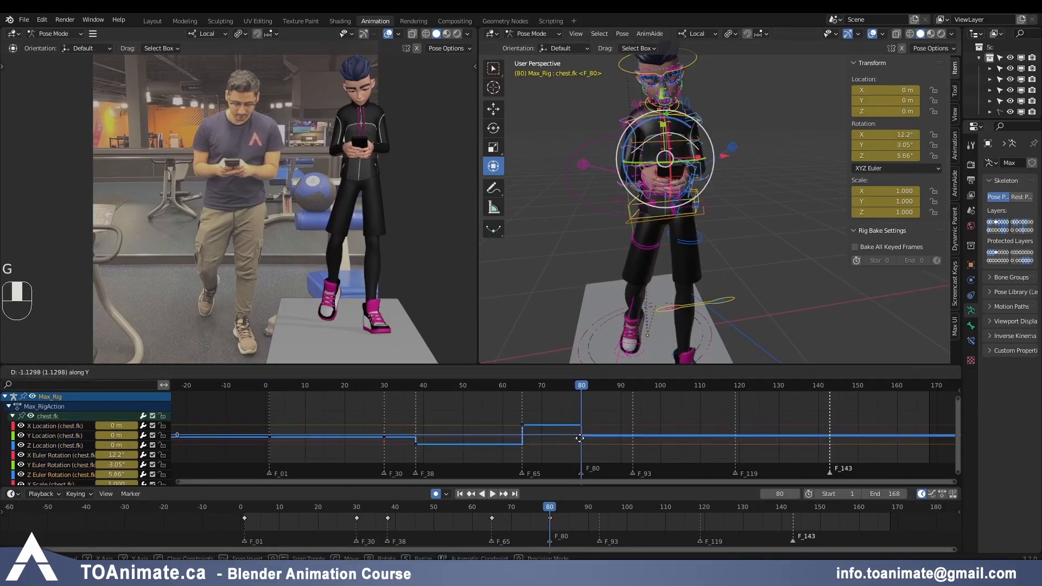
pyautogui.click(577, 475)
pyautogui.scroll(-2, 577, 456)
pyautogui.press('g')
pyautogui.middleClick(578, 442)
pyautogui.rightClick(564, 465)
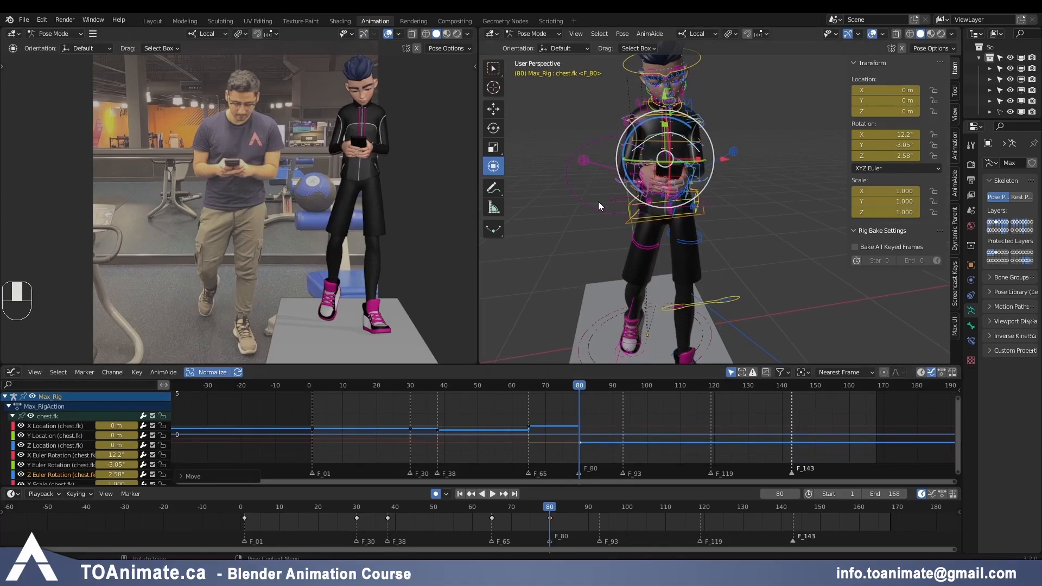
# Step: Lower the head control's frame 80 key on its Z Euler Rotation curve to about -4.76°
pyautogui.keyDown('shift'); pyautogui.moveTo(635, 201); pyautogui.dragTo(627, 247, button='middle'); pyautogui.keyUp('shift')
pyautogui.click(676, 122)
pyautogui.click(52, 476)
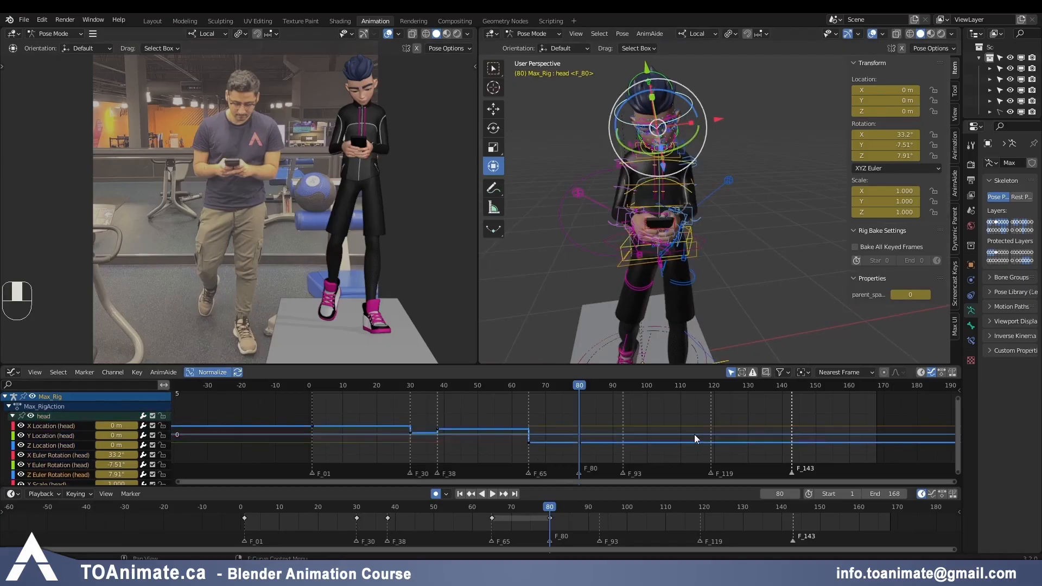
pyautogui.scroll(-3, 567, 433)
pyautogui.click(575, 441)
pyautogui.press('g')
pyautogui.click(576, 460)
# Step: Raise the head's frame 80 key on its Y Euler Rotation curve to about 0.616° and compare it with the neighbouring pose
pyautogui.click(50, 466)
pyautogui.click(576, 431)
pyautogui.press('g')
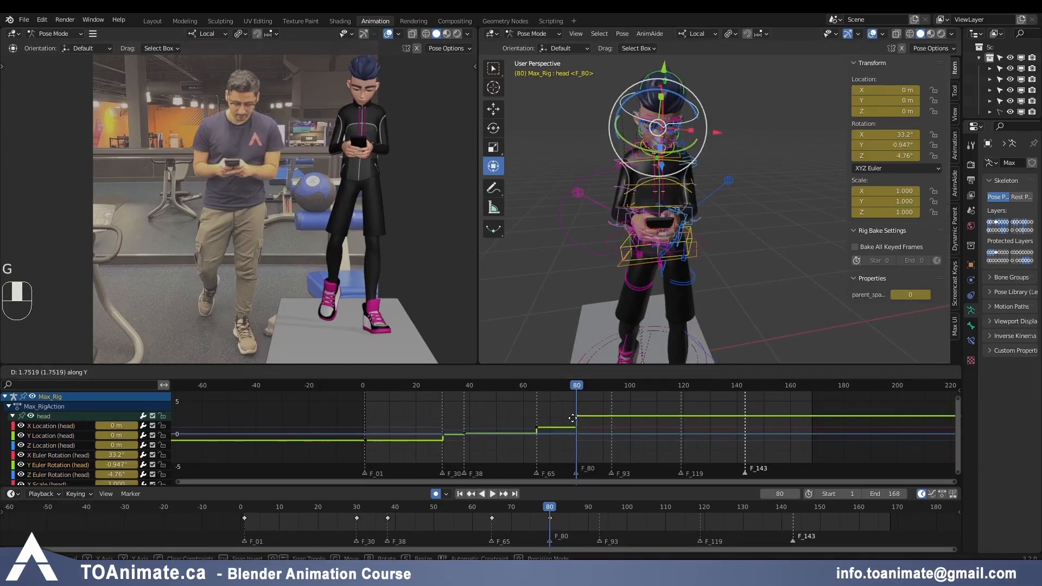
pyautogui.click(574, 422)
pyautogui.press('Down')
pyautogui.press('Up')
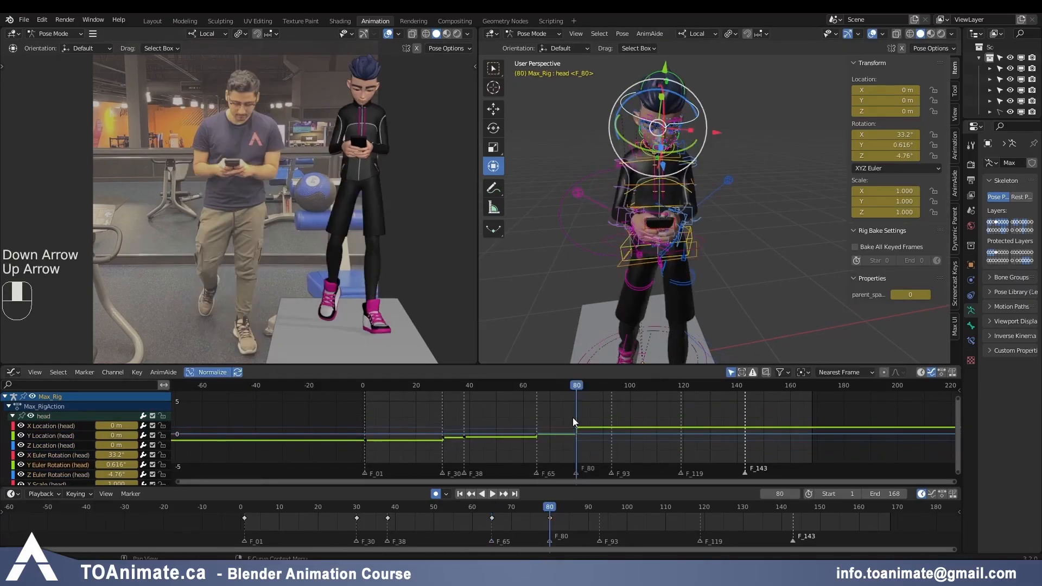
# Step: Examine the head tilt from the side and the reference man's head between frames 65 and 80
pyautogui.moveTo(552, 187); pyautogui.dragTo(683, 196, button='middle')
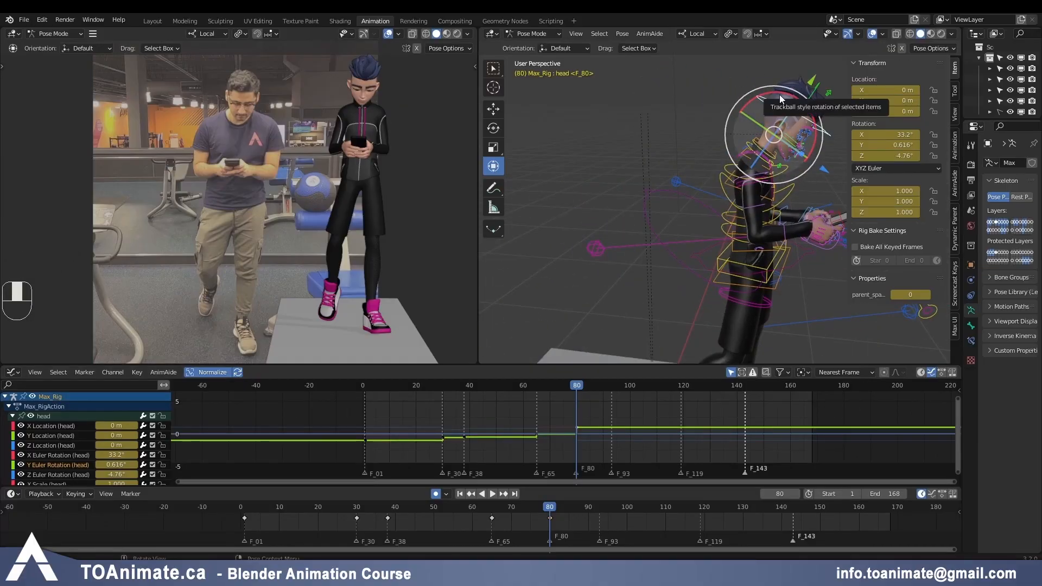
pyautogui.moveTo(497, 506)
pyautogui.mouseDown()
pyautogui.moveTo(549, 505)
pyautogui.moveTo(498, 505)
pyautogui.moveTo(515, 507)
pyautogui.mouseUp()
pyautogui.moveTo(517, 502); pyautogui.dragTo(516, 503)
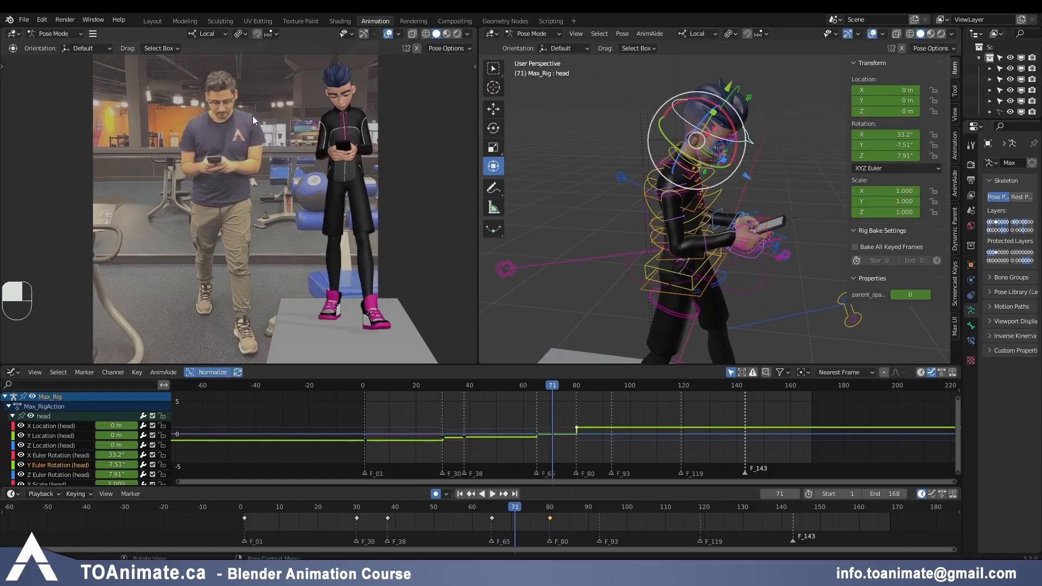
pyautogui.press('Up')
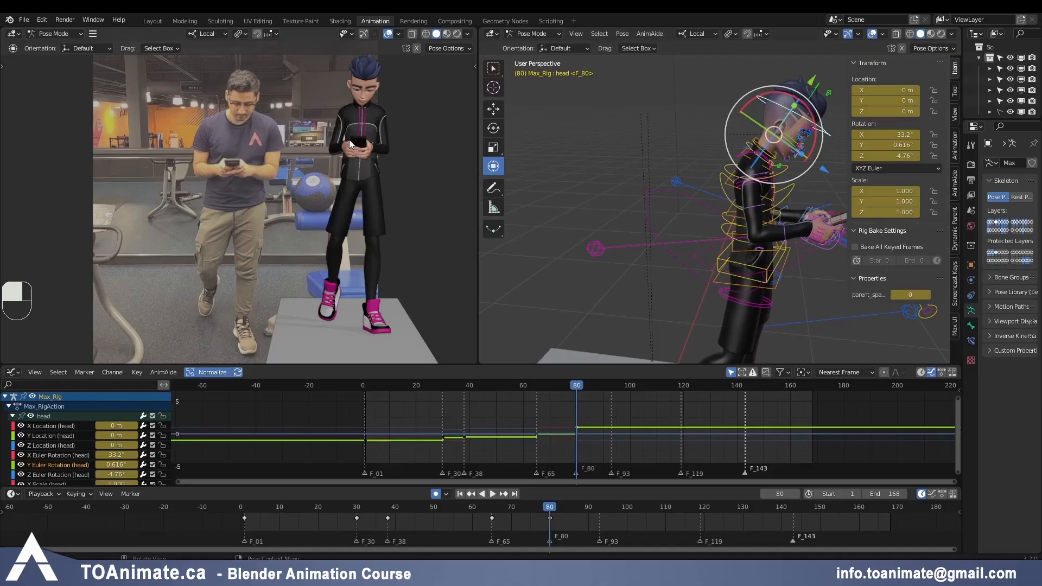
# Step: Rotate face_upper at frame 80 to about Y -0.569°
pyautogui.moveTo(707, 181); pyautogui.dragTo(619, 177, button='middle')
pyautogui.scroll(3, 635, 158)
pyautogui.keyDown('shift'); pyautogui.moveTo(640, 136); pyautogui.dragTo(673, 228, button='middle'); pyautogui.keyUp('shift')
pyautogui.moveTo(673, 233)
pyautogui.mouseDown(button='middle')
pyautogui.moveTo(686, 219)
pyautogui.moveTo(671, 242)
pyautogui.mouseUp(button='middle')
pyautogui.scroll(2, 685, 217)
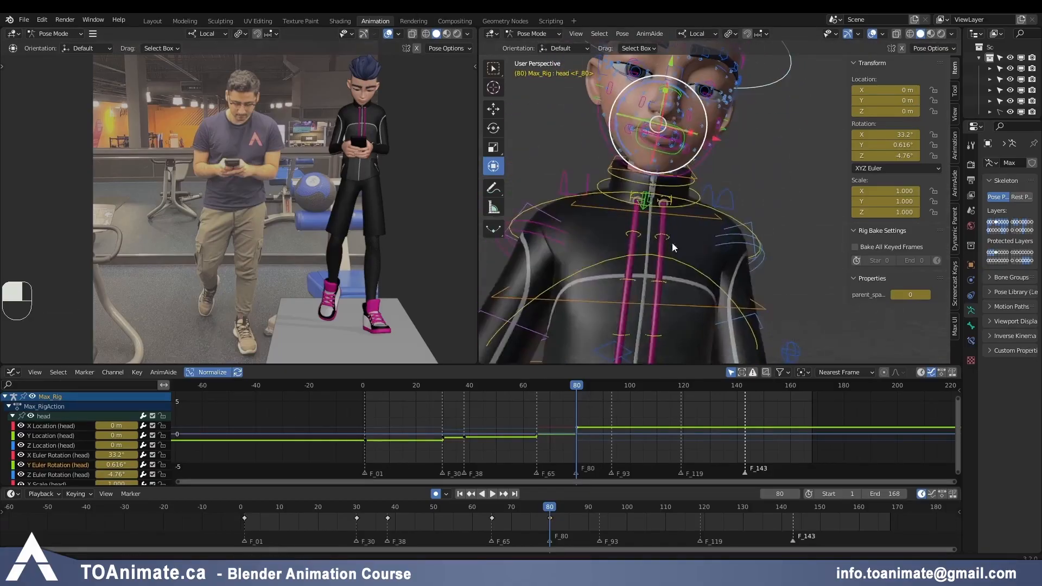
pyautogui.keyDown('shift'); pyautogui.moveTo(620, 125); pyautogui.dragTo(604, 167, button='middle'); pyautogui.keyUp('shift')
pyautogui.click(598, 181)
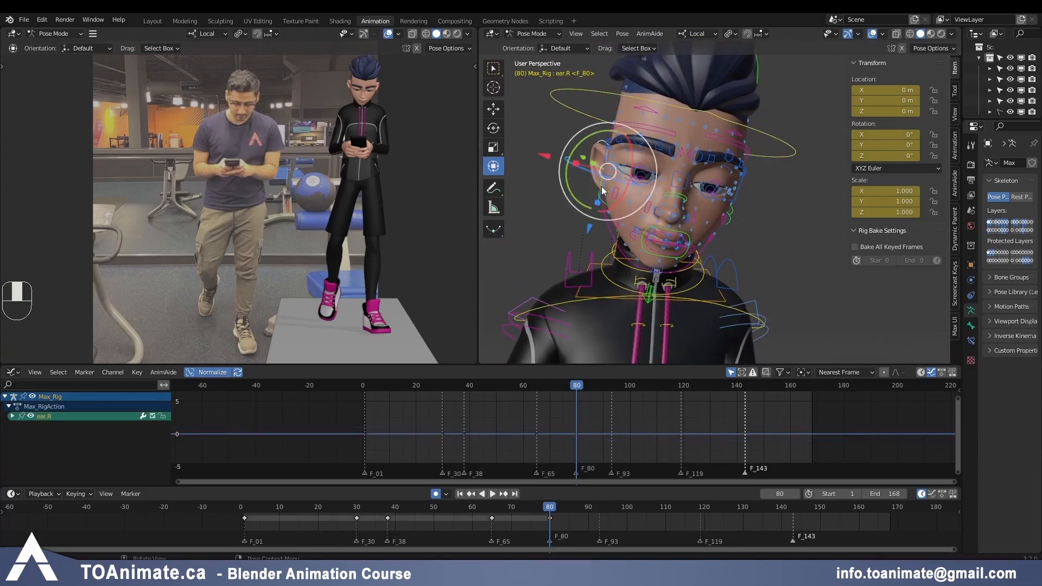
pyautogui.moveTo(633, 178); pyautogui.dragTo(600, 198)
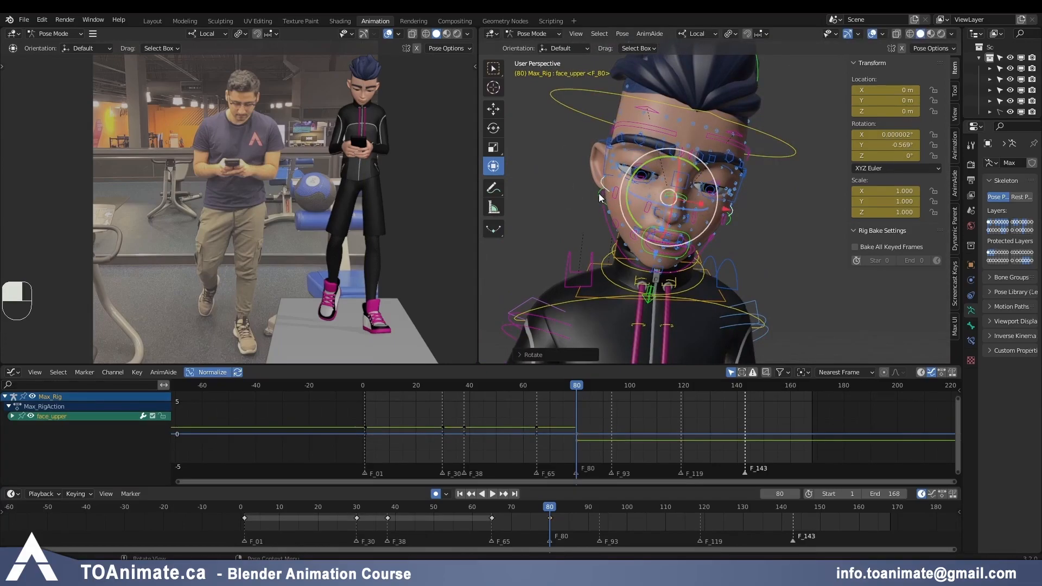
# Step: Rotate face_lower about its local Y axis at frame 80 and shift jaw_stretch slightly sideways
pyautogui.click(621, 211)
pyautogui.press('r')
pyautogui.press('y')
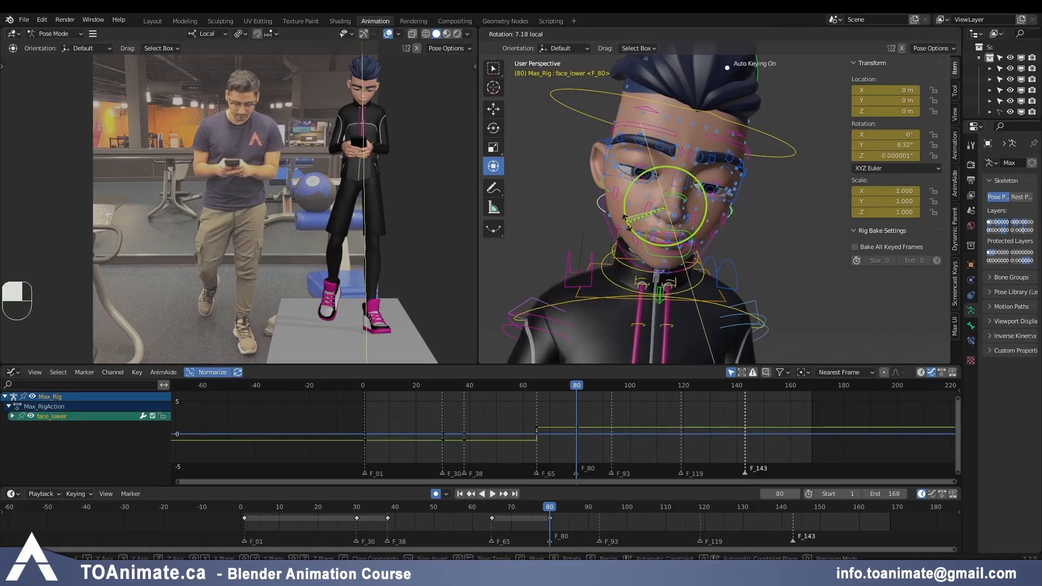
pyautogui.click(625, 222)
pyautogui.click(652, 295)
pyautogui.click(662, 298)
pyautogui.moveTo(673, 310); pyautogui.dragTo(666, 301, button='middle')
pyautogui.press('g')
pyautogui.click(668, 301)
# Step: Adjust the rotations of face_lower and face_upper about their local Y axes at frame 80
pyautogui.scroll(4, 255, 206)
pyautogui.keyDown('shift'); pyautogui.moveTo(342, 150); pyautogui.dragTo(212, 276, button='middle'); pyautogui.keyUp('shift')
pyautogui.keyDown('shift'); pyautogui.moveTo(326, 188); pyautogui.dragTo(229, 292, button='middle'); pyautogui.keyUp('shift')
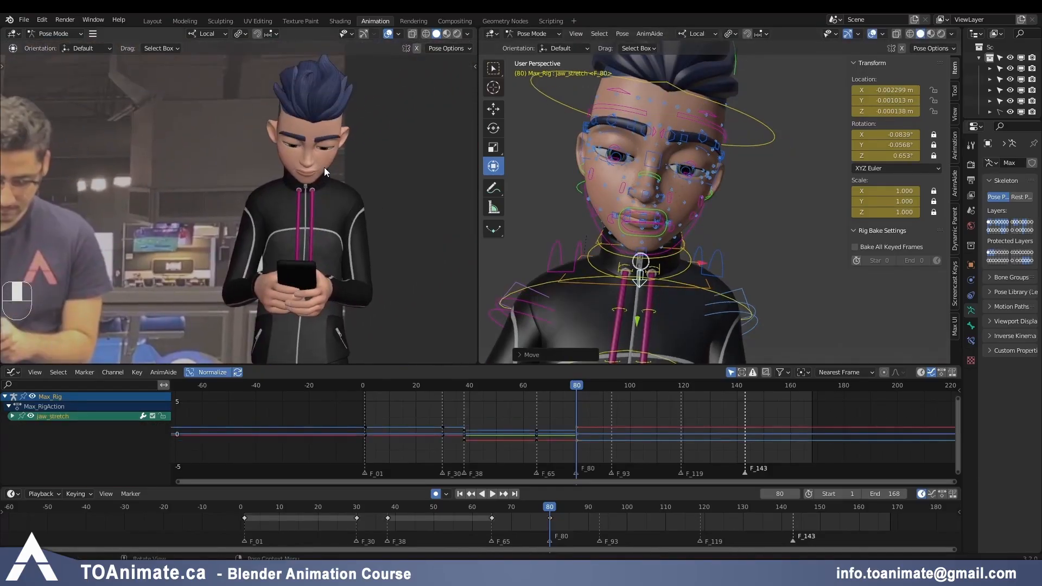
pyautogui.click(582, 200)
pyautogui.press('r')
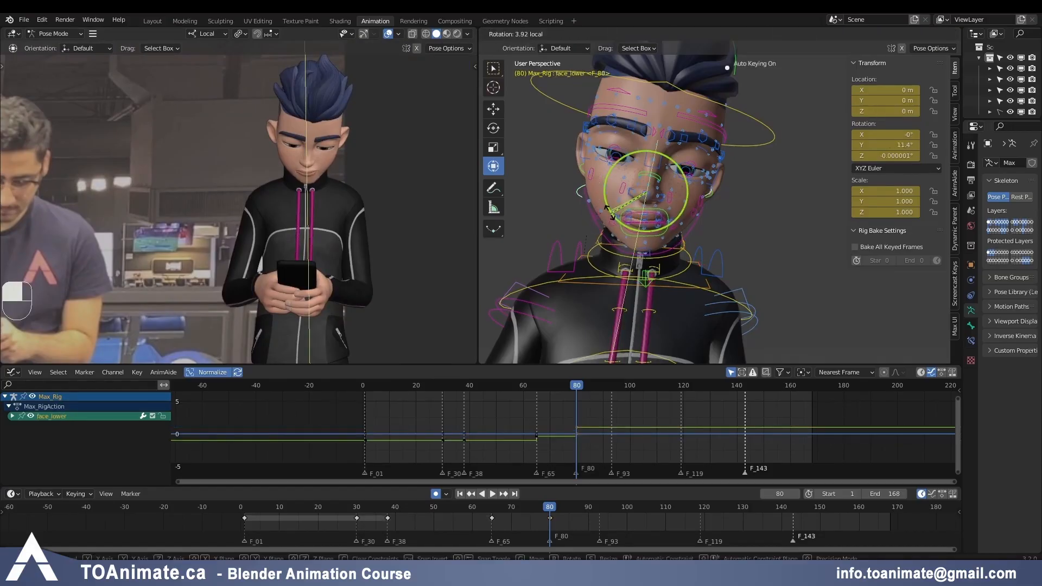
pyautogui.click(608, 217)
pyautogui.click(608, 187)
pyautogui.press('r')
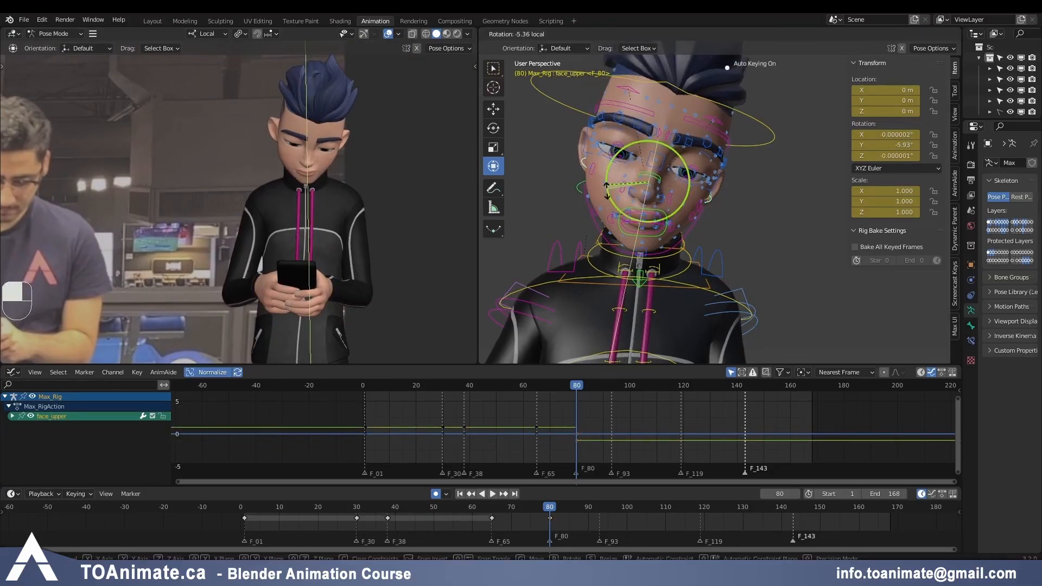
pyautogui.click(608, 191)
# Step: Shift jaw_stretch sideways at frame 80 to about X -0.0016 m
pyautogui.click(639, 270)
pyautogui.press('g')
pyautogui.press('g')
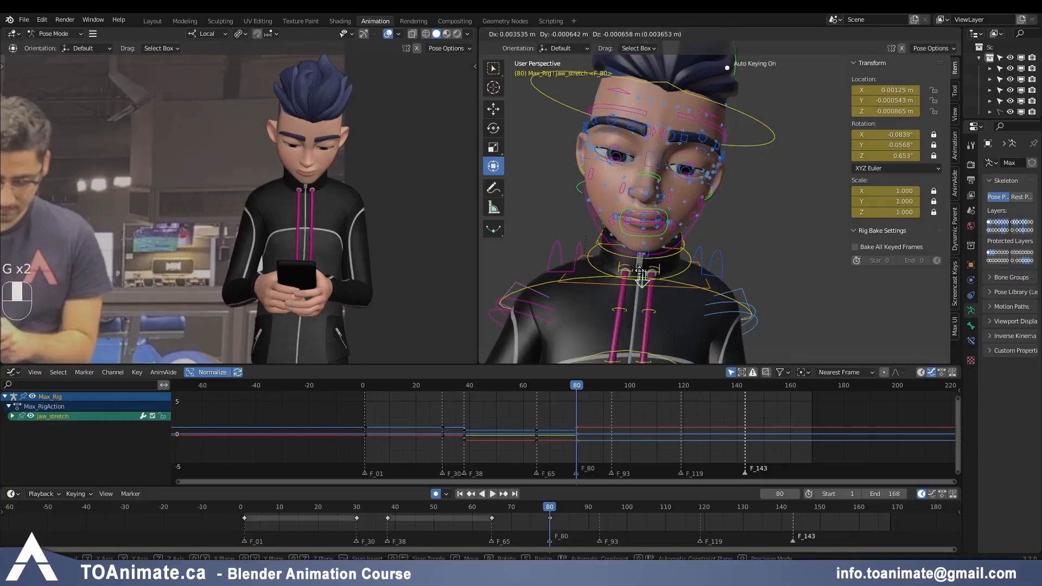
pyautogui.click(641, 272)
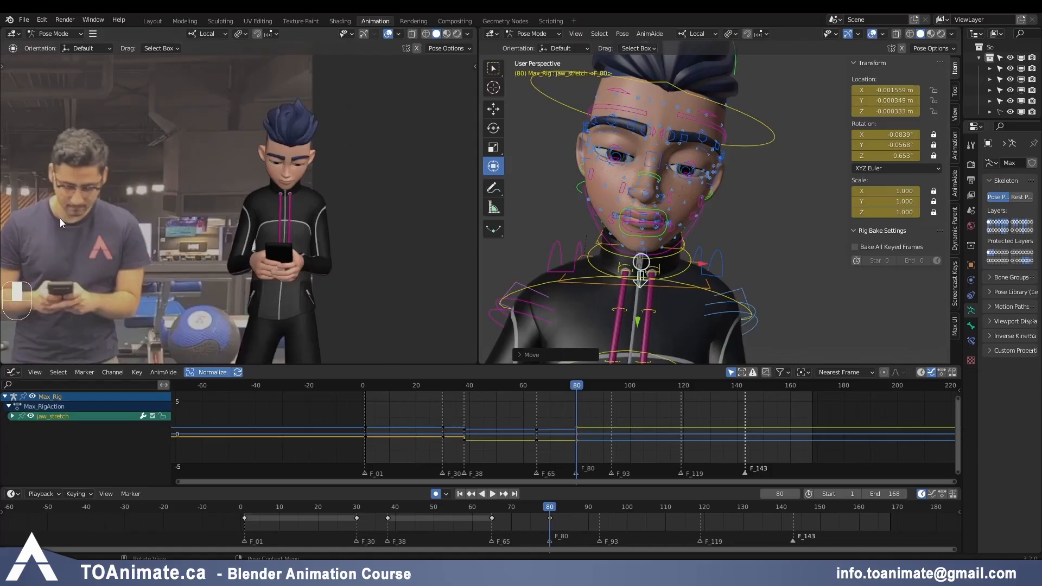
# Step: Rotate the neck control at frame 80 to about X 14.5°, Y 4.06°, Z -1.33°
pyautogui.click(593, 259)
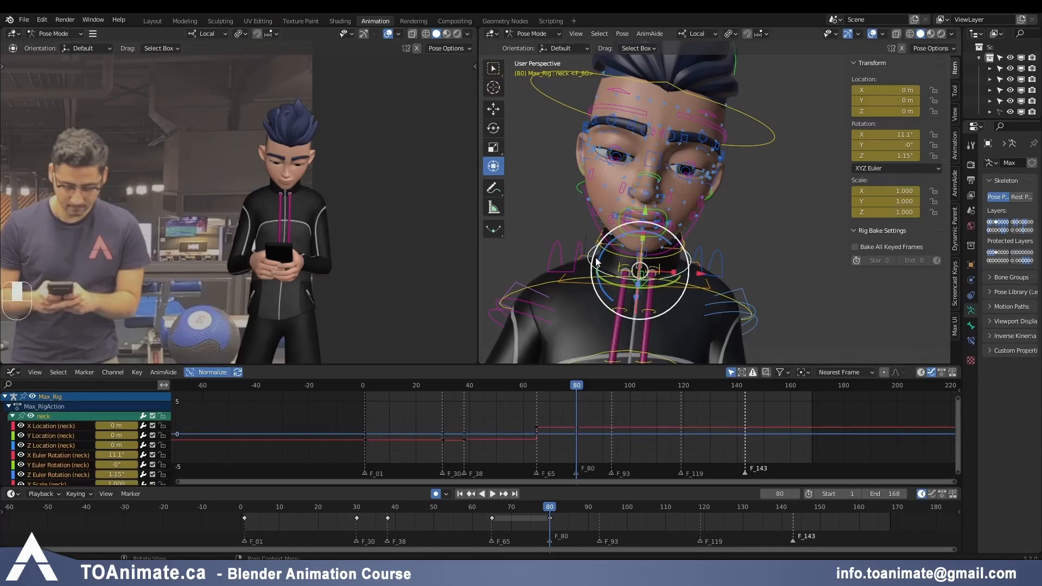
pyautogui.press('r')
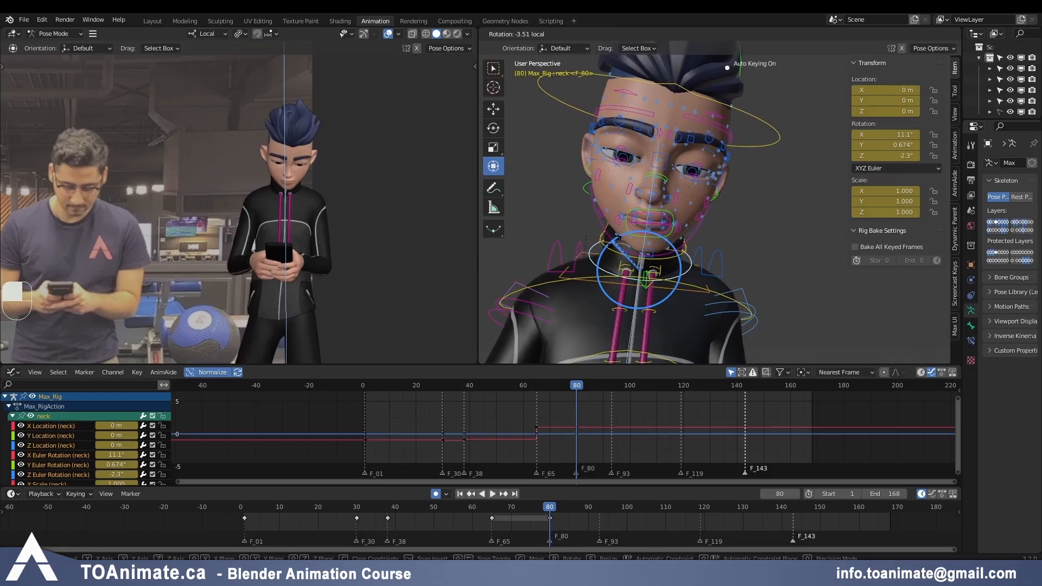
pyautogui.click(617, 246)
pyautogui.press('r')
pyautogui.press('r')
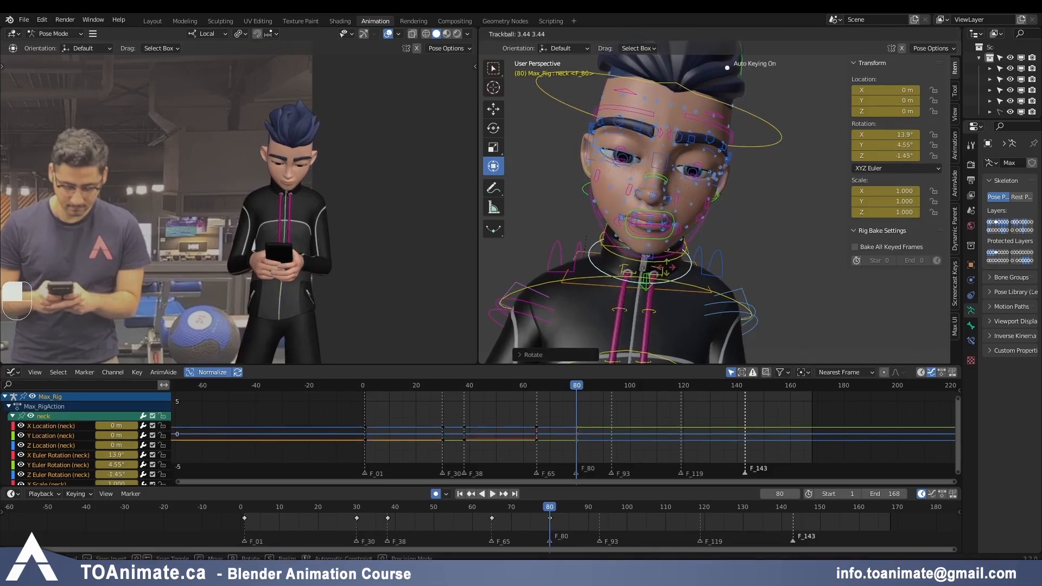
pyautogui.moveTo(667, 267); pyautogui.dragTo(678, 242, button='middle')
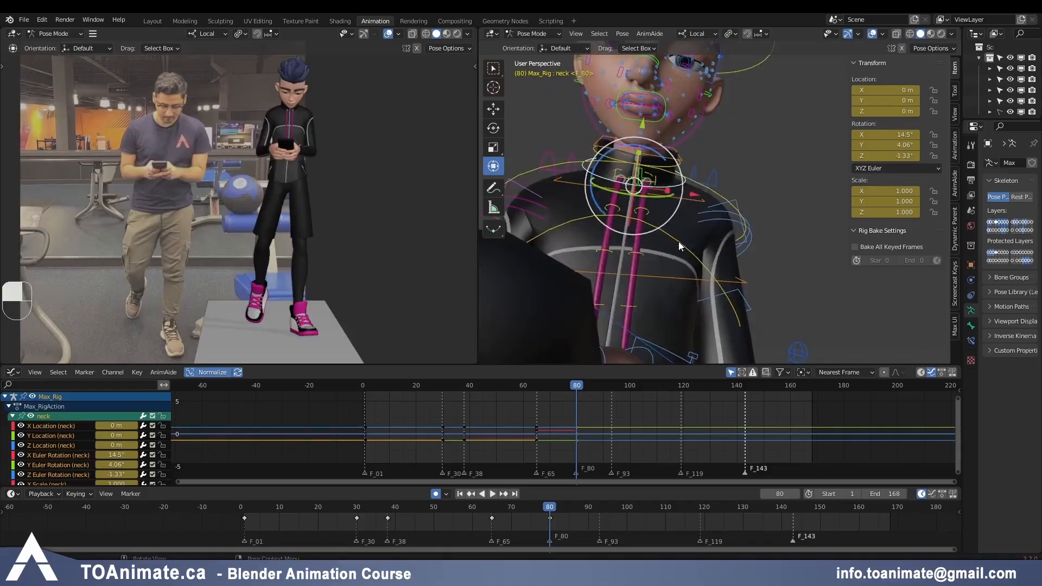
# Step: Move elbow_ik_target.L at frame 80 to about X 0.289 m, Y 0.189 m, Z 0.035 m
pyautogui.scroll(-2, 678, 242)
pyautogui.click(726, 255)
pyautogui.moveTo(693, 332); pyautogui.dragTo(690, 336)
pyautogui.scroll(-4, 673, 217)
pyautogui.click(739, 237)
pyautogui.scroll(3, 329, 105)
pyautogui.press('g')
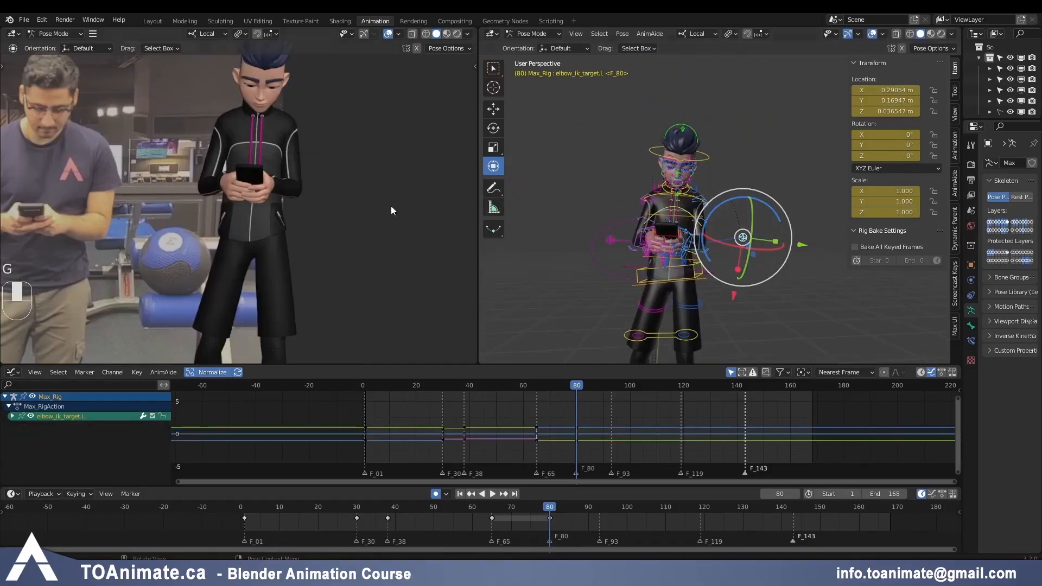
pyautogui.press('g')
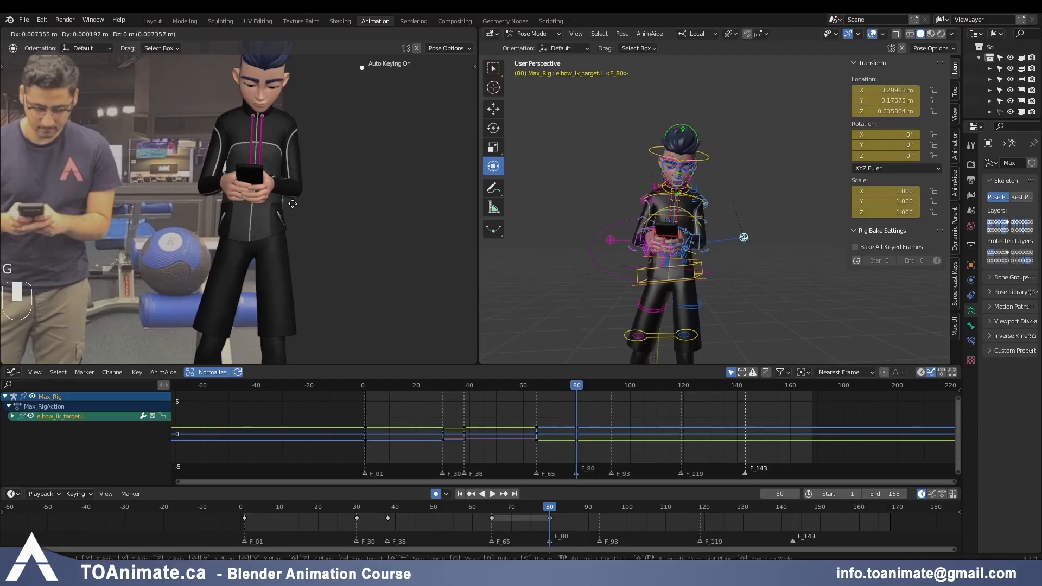
pyautogui.click(295, 204)
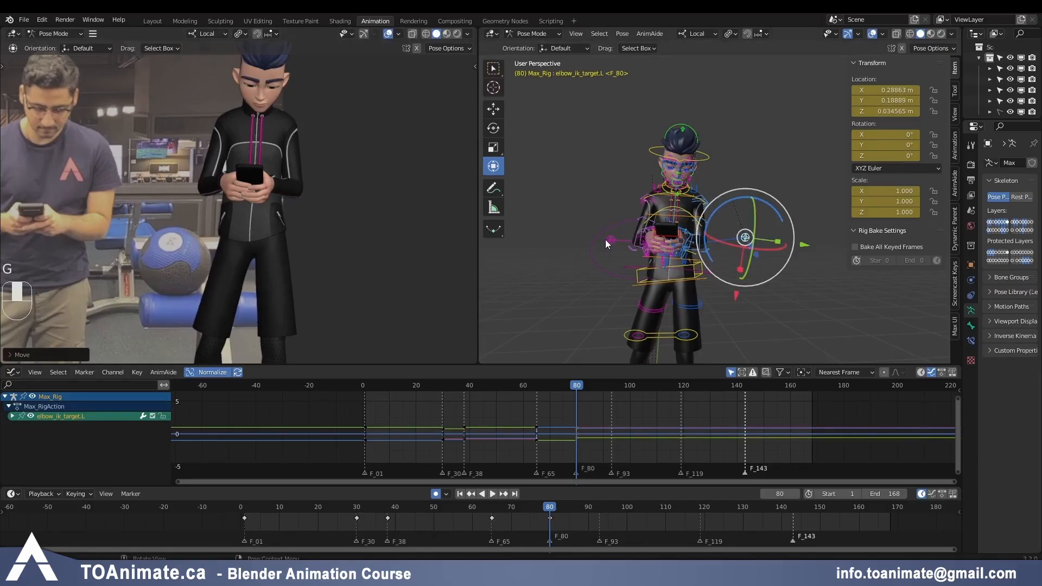
# Step: Reposition elbow_ik_target.R at frame 80 and move elbow_ik_target.L to about X 0.269 m, Y 0.241 m, Z 0.025 m
pyautogui.click(609, 242)
pyautogui.press('g')
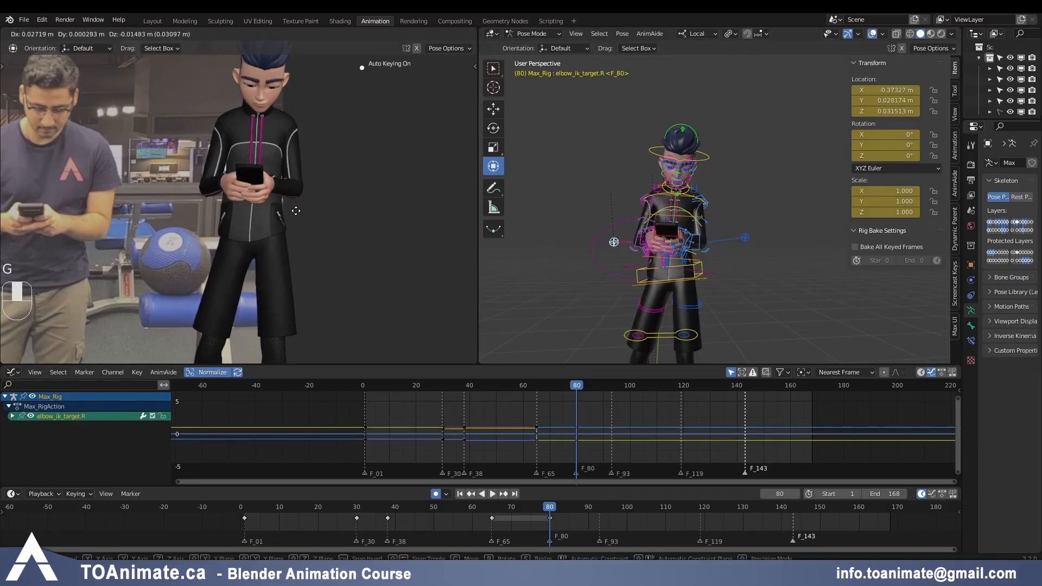
pyautogui.click(296, 212)
pyautogui.click(750, 239)
pyautogui.press('g')
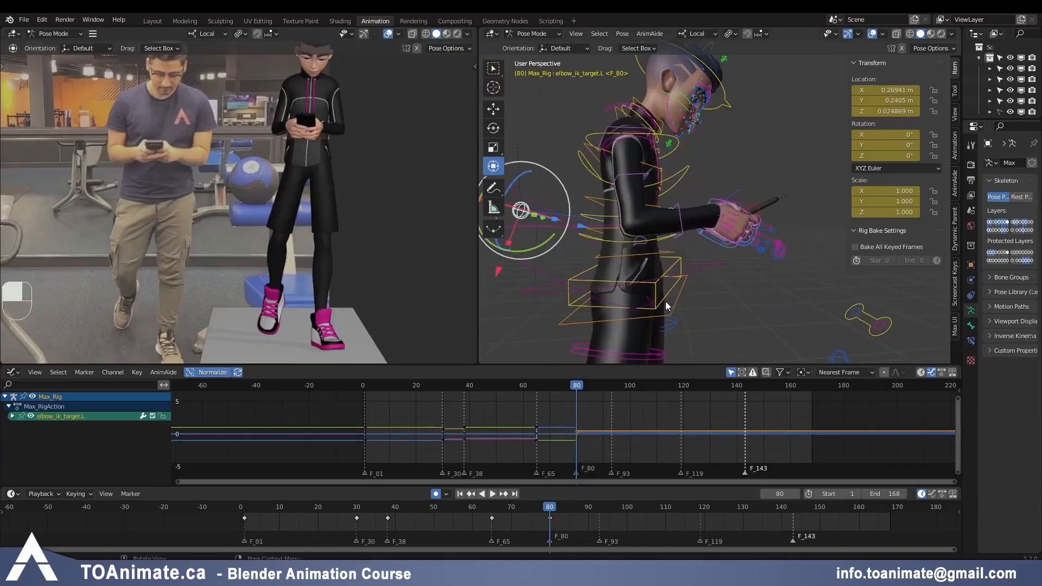
# Step: Rotate chest.fk about its local X axis at frame 80 to refine the forward lean
pyautogui.moveTo(665, 301); pyautogui.dragTo(683, 255, button='middle')
pyautogui.click(604, 161)
pyautogui.moveTo(618, 200)
pyautogui.keyDown('shift'); pyautogui.mouseDown(button='middle')
pyautogui.moveTo(630, 203)
pyautogui.moveTo(622, 183)
pyautogui.mouseUp(button='middle'); pyautogui.keyUp('shift')
pyautogui.click(625, 189)
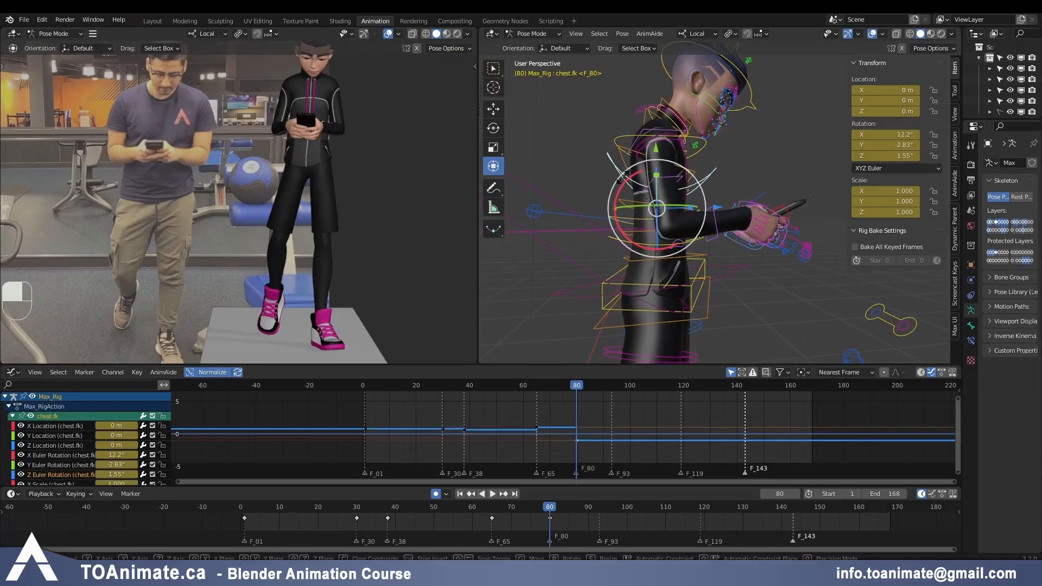
pyautogui.press('r')
pyautogui.press('x')
pyautogui.click(625, 175)
# Step: Rotate chest_upper.fk at frame 80 to about X 13.4°
pyautogui.click(626, 158)
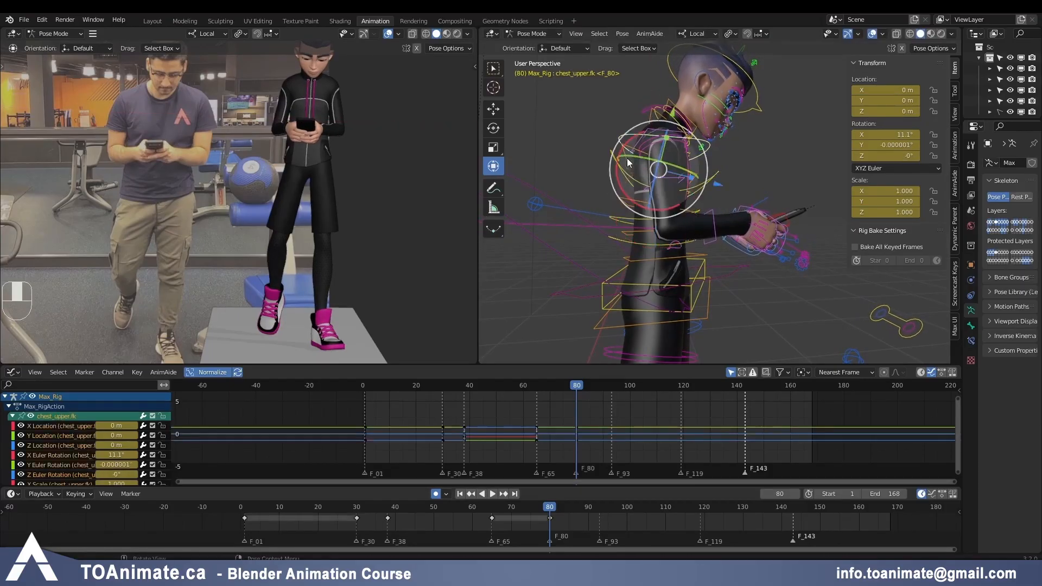
pyautogui.press('r')
pyautogui.press('x')
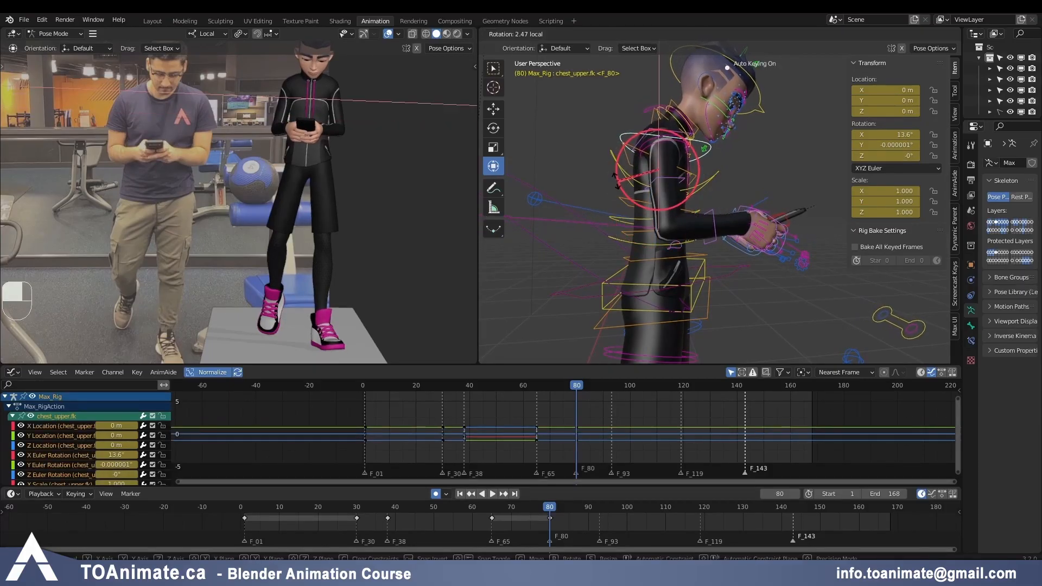
pyautogui.moveTo(617, 181); pyautogui.dragTo(616, 181)
# Step: Reposition knee_ik_target.R at frame 80 and check the leg pose against the reference man
pyautogui.scroll(-2, 617, 183)
pyautogui.moveTo(550, 506); pyautogui.dragTo(550, 504)
pyautogui.moveTo(705, 253); pyautogui.dragTo(570, 253, button='middle')
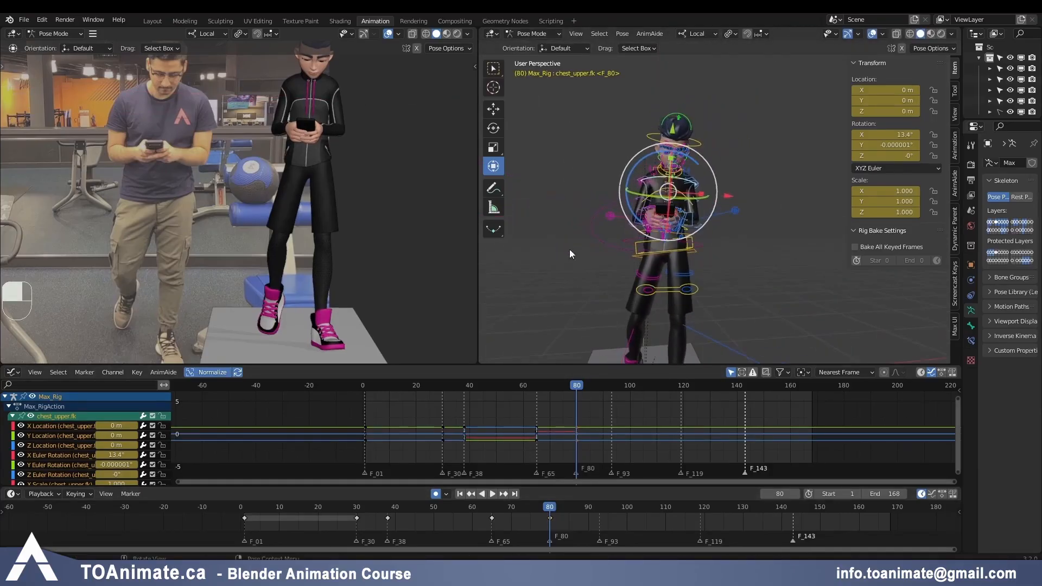
pyautogui.click(705, 242)
pyautogui.press('g')
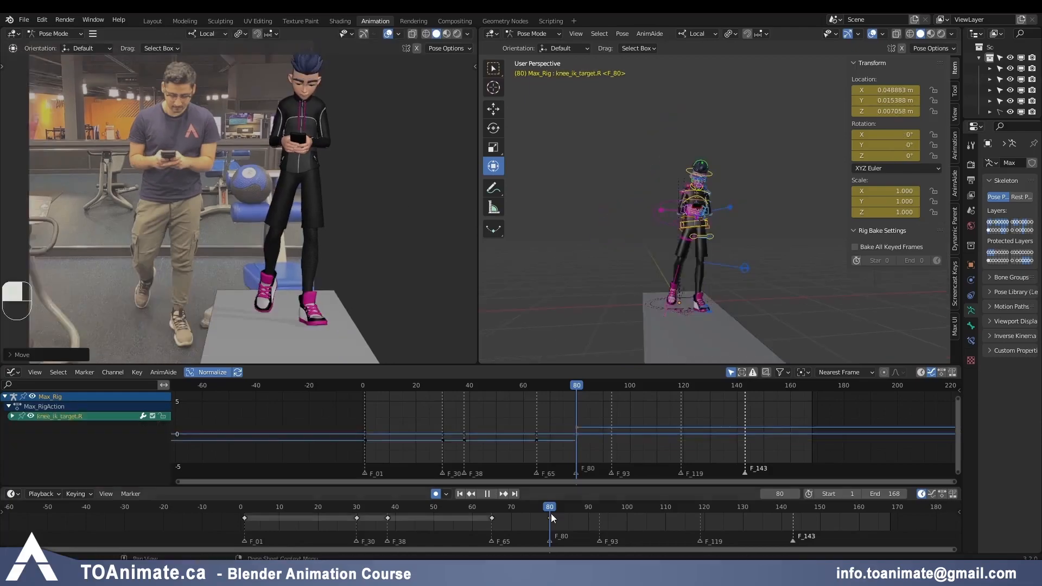
pyautogui.moveTo(551, 519); pyautogui.dragTo(550, 515)
# Step: Rotate foot_ik.L at frame 80 to about Z 14.5°
pyautogui.keyDown('shift'); pyautogui.moveTo(659, 305); pyautogui.dragTo(637, 233, button='middle'); pyautogui.keyUp('shift')
pyautogui.click(627, 234)
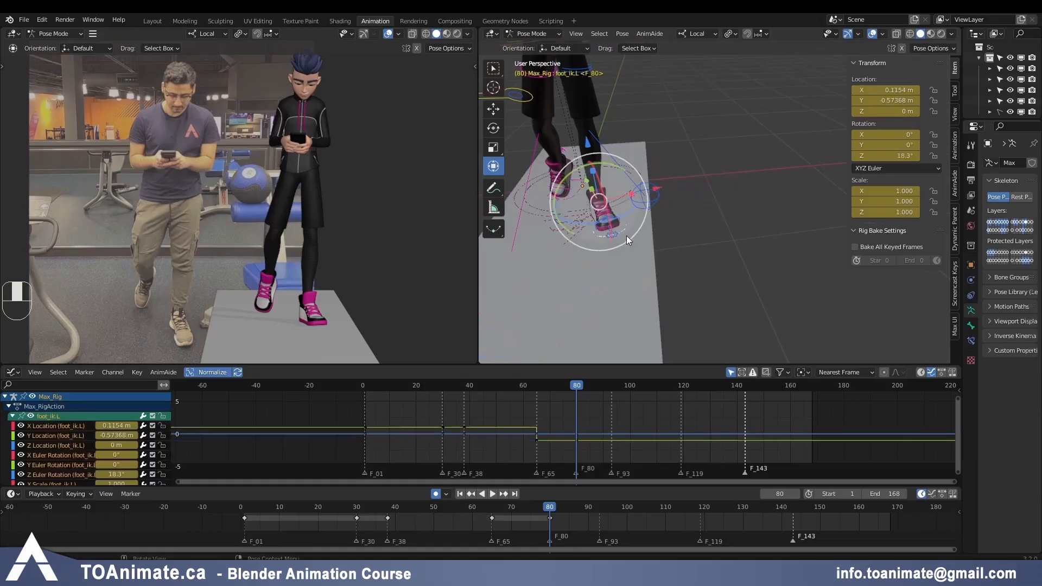
pyautogui.press('r')
pyautogui.press('z')
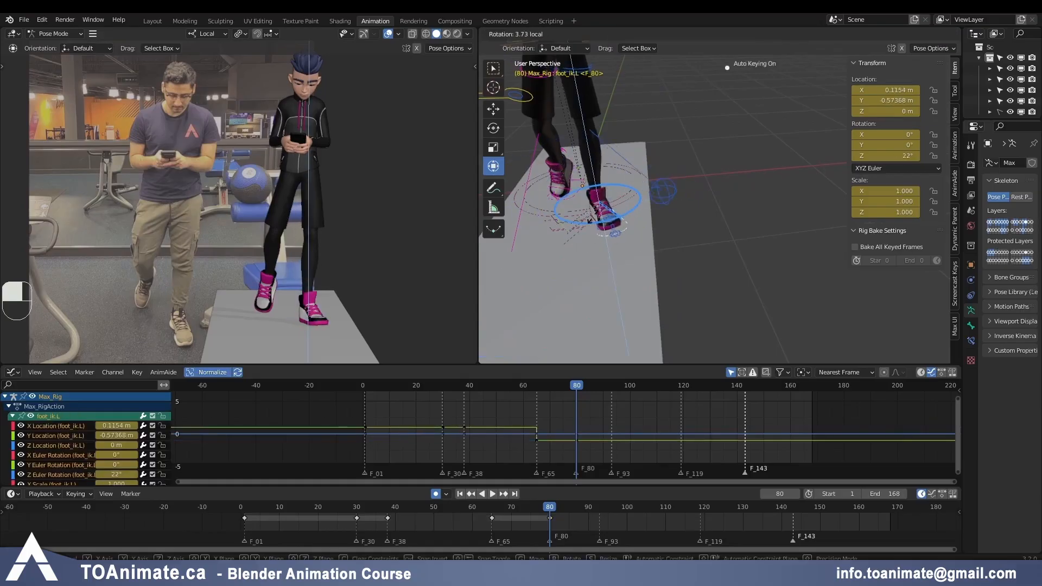
pyautogui.click(601, 214)
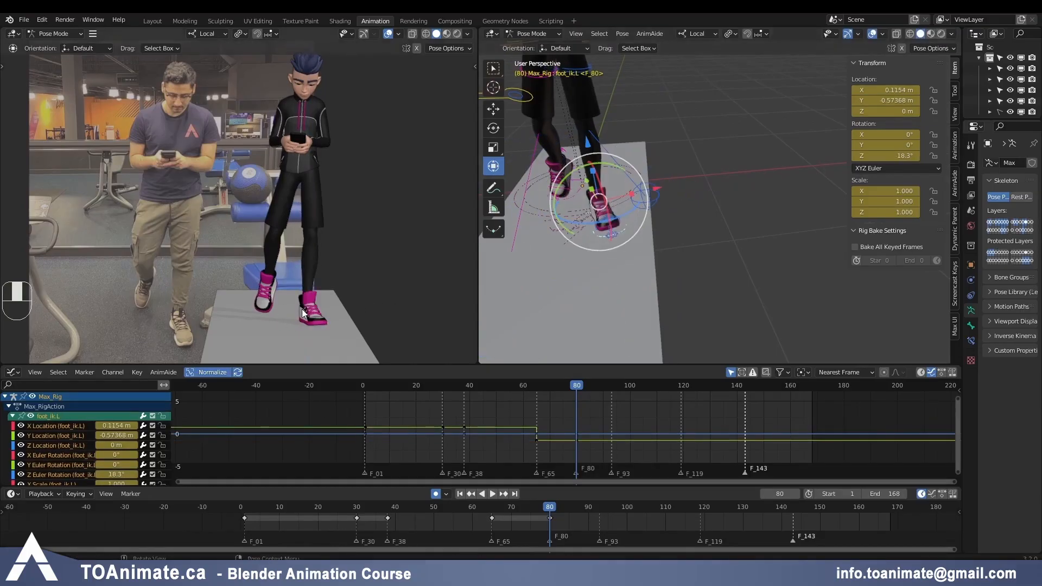
pyautogui.press('r')
pyautogui.press('z')
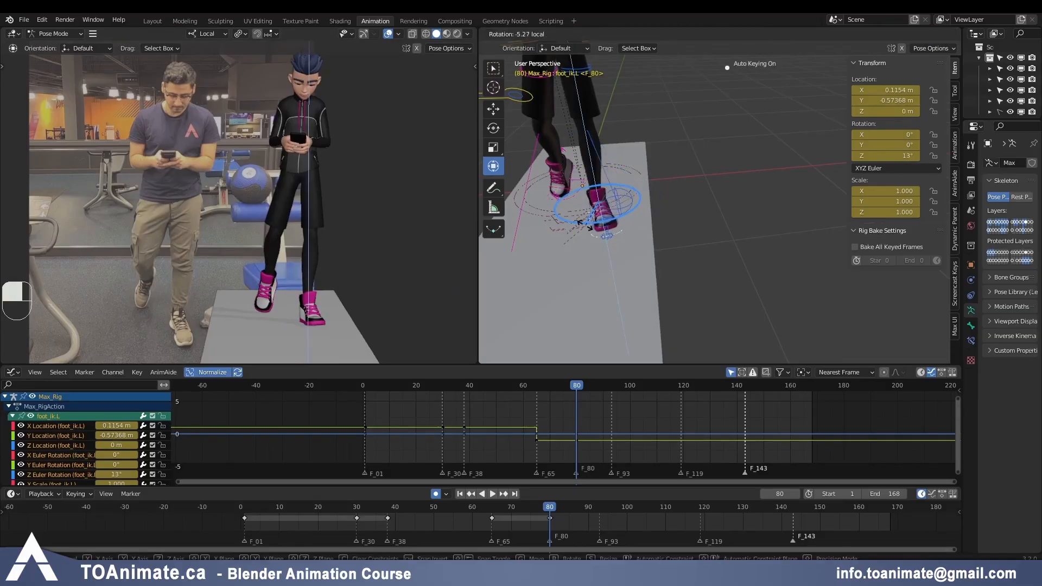
pyautogui.click(585, 222)
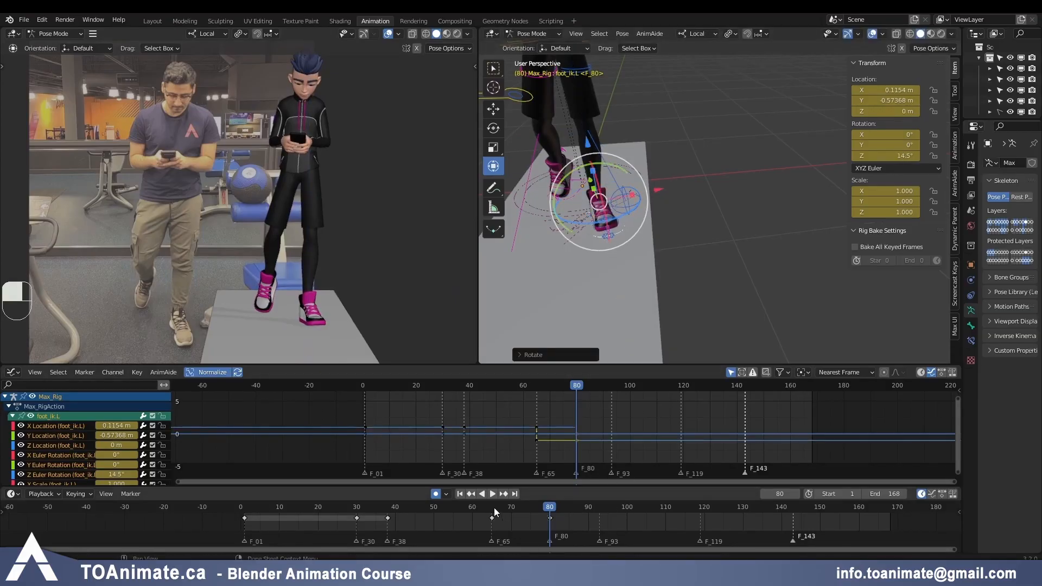
# Step: Copy foot_ik.L's key from frame 80 to frame 65
pyautogui.click(493, 507)
pyautogui.hotkey('ctrl', 'c')
pyautogui.hotkey('ctrl', 'v')
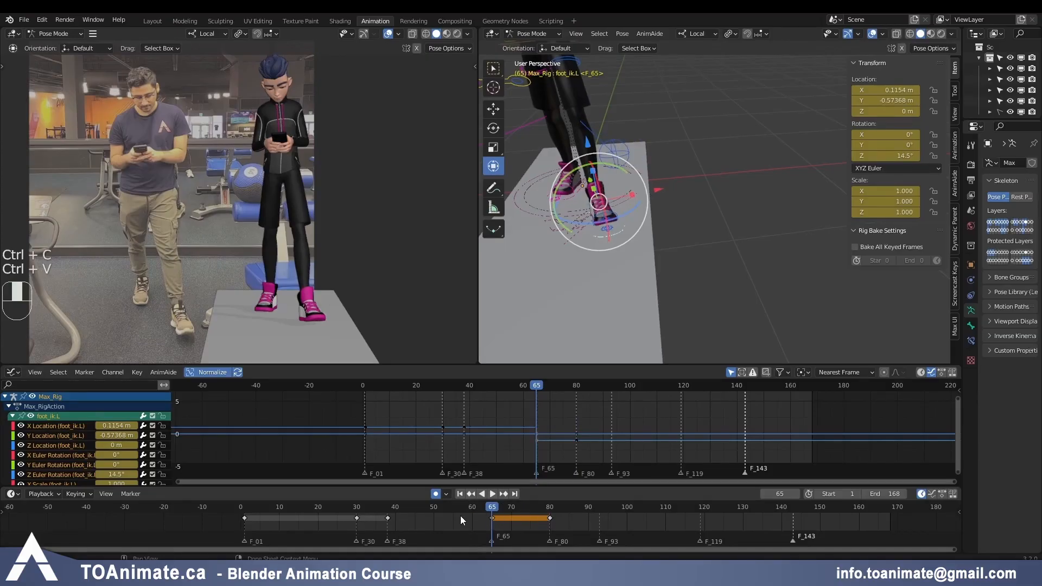
# Step: Rotate foot_ik.L at frame 1 to about Z 28.2° to match the reference foot
pyautogui.click(245, 507)
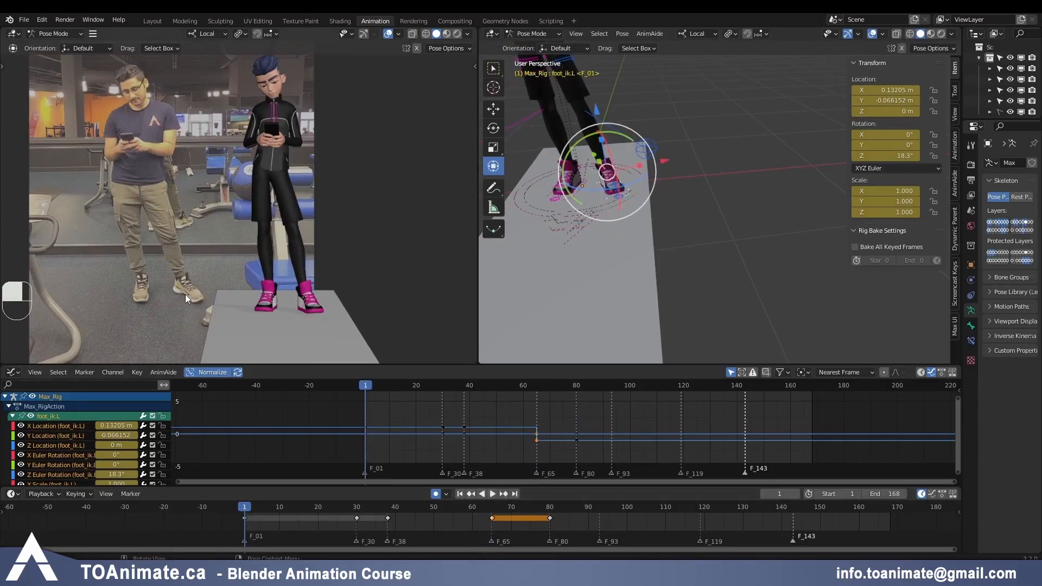
pyautogui.moveTo(609, 215); pyautogui.dragTo(690, 288, button='middle')
pyautogui.moveTo(689, 256); pyautogui.dragTo(694, 245)
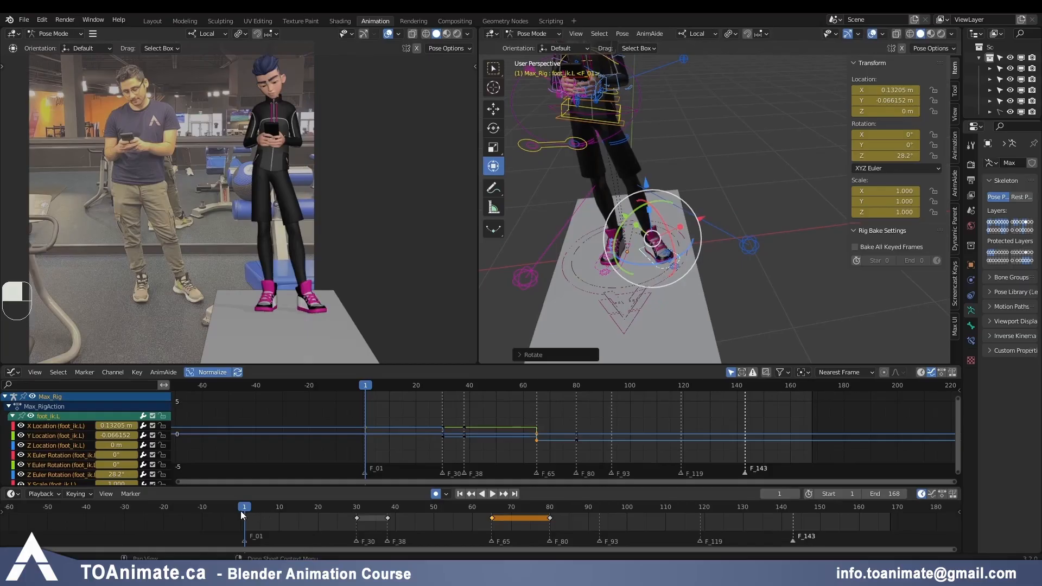
# Step: Copy foot_ik.L's frame 1 key to frames 30 and 38
pyautogui.click(244, 518)
pyautogui.hotkey('ctrl', 'c')
pyautogui.click(356, 507)
pyautogui.hotkey('ctrl', 'v')
pyautogui.click(389, 507)
pyautogui.hotkey('ctrl', 'v')
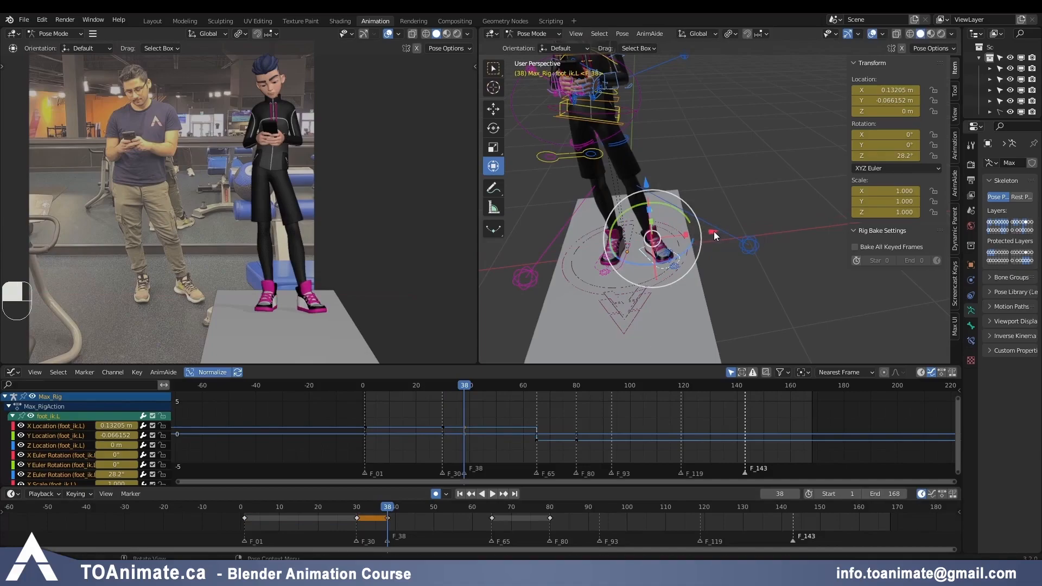
# Step: Move foot_ik.L along the global X axis at frame 38 to about X 0.166 m
pyautogui.press('g')
pyautogui.press('x')
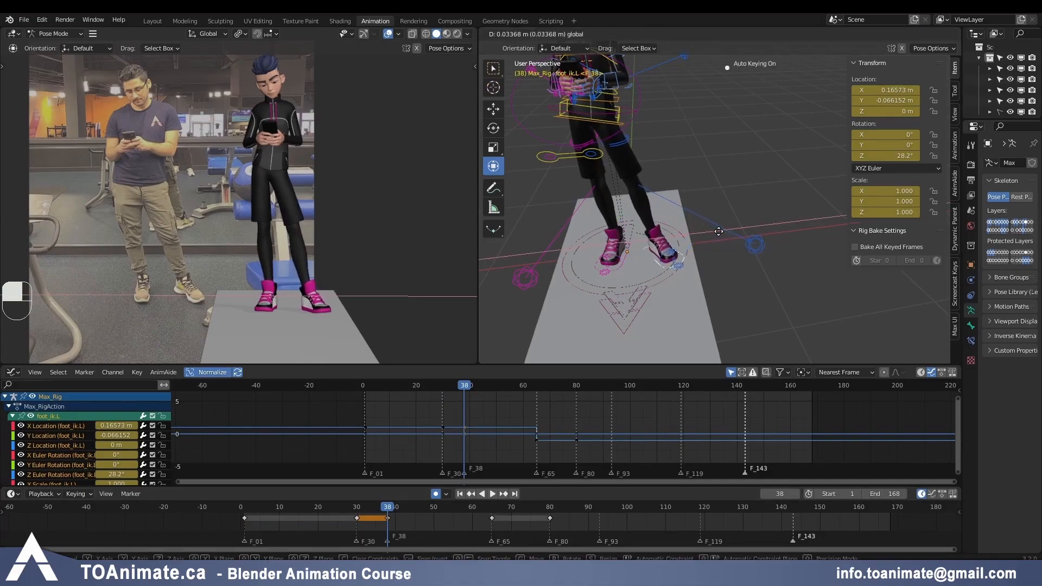
pyautogui.click(719, 232)
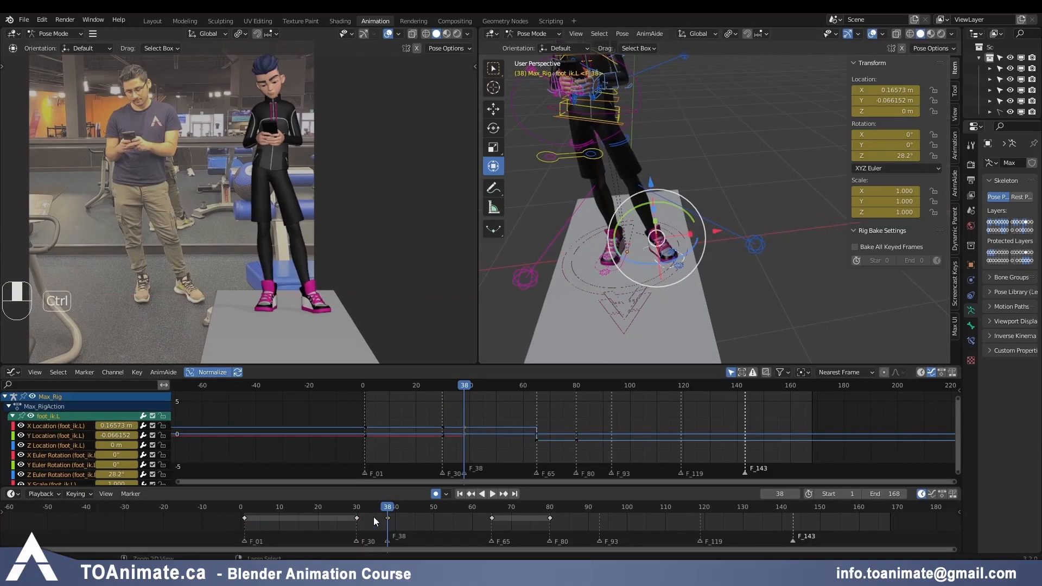
# Step: Copy foot_ik.L's frame 38 key to frames 30 and 1
pyautogui.click(355, 506)
pyautogui.hotkey('ctrl', 'c')
pyautogui.hotkey('ctrl', 'v')
pyautogui.click(244, 507)
pyautogui.hotkey('ctrl', 'v')
# Step: Review the foot placement against the reference from frame 1 through frame 80
pyautogui.moveTo(396, 503); pyautogui.dragTo(562, 516)
pyautogui.moveTo(249, 510); pyautogui.dragTo(385, 508)
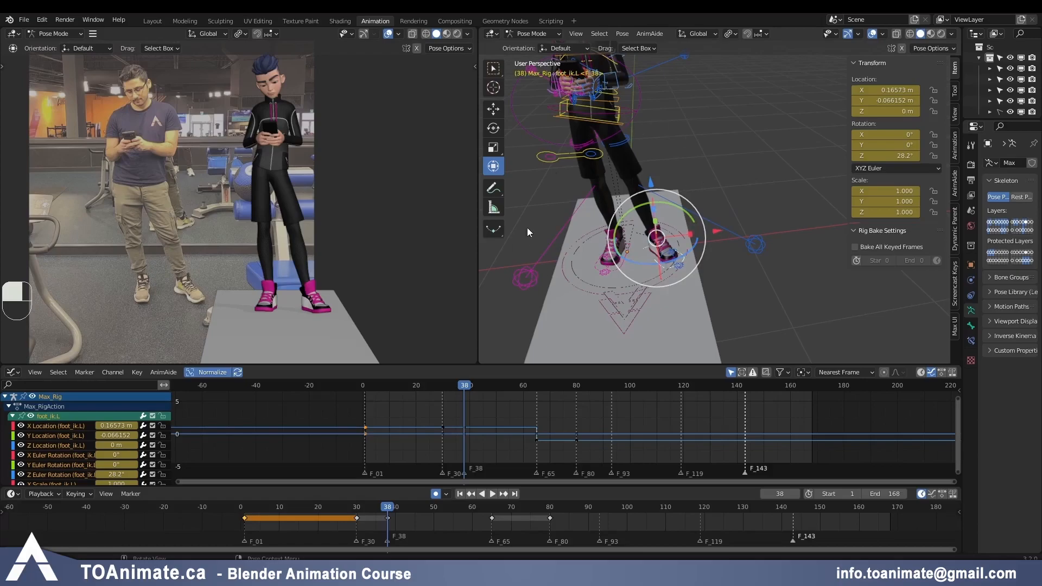
pyautogui.moveTo(615, 357); pyautogui.dragTo(672, 298, button='middle')
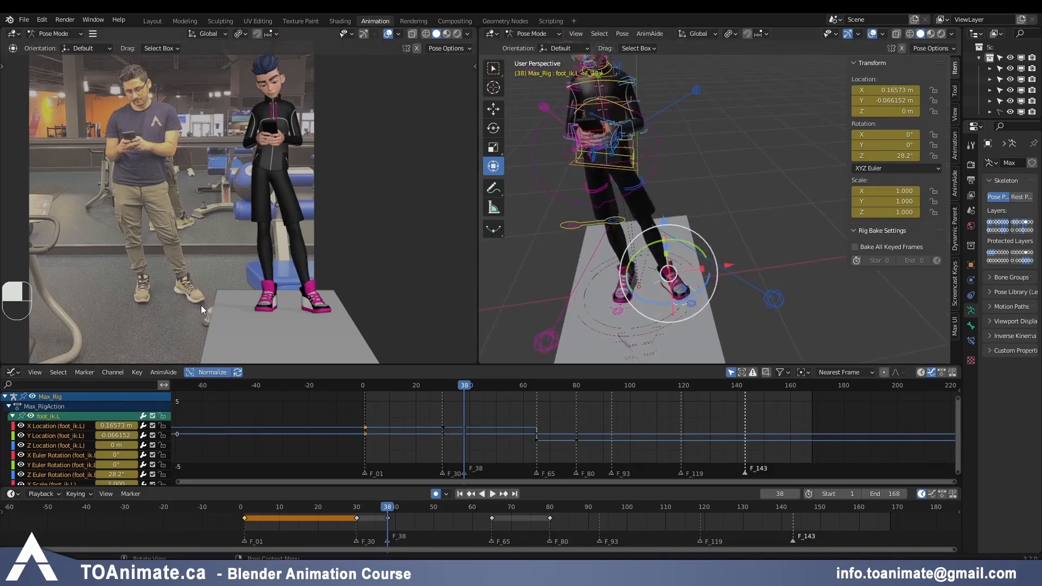
pyautogui.press('space')
pyautogui.moveTo(530, 512); pyautogui.dragTo(550, 512)
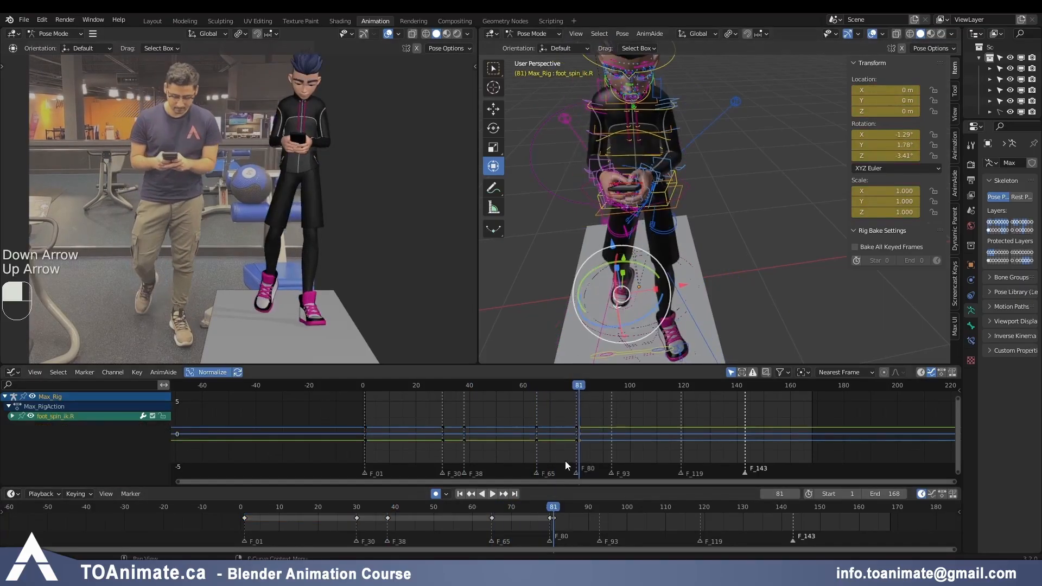
pyautogui.moveTo(645, 338); pyautogui.dragTo(647, 319, button='middle')
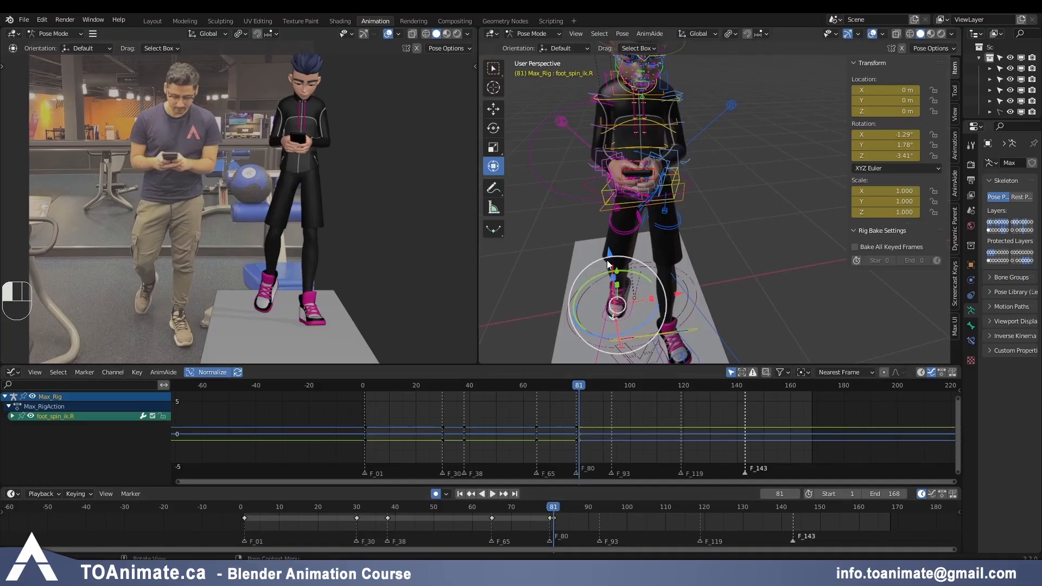
# Step: Reposition hand_ik.R at frame 80 to match the phone-holding hand in the reference
pyautogui.press('a')
pyautogui.click(564, 515)
pyautogui.moveTo(554, 517); pyautogui.dragTo(550, 518)
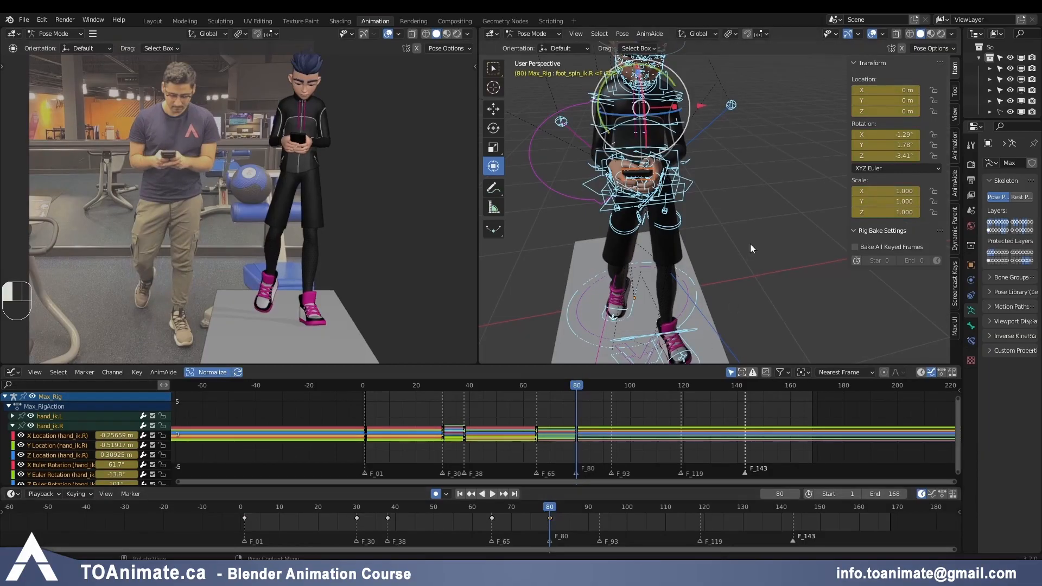
pyautogui.moveTo(679, 187); pyautogui.dragTo(751, 185, button='middle')
pyautogui.click(751, 184)
pyautogui.moveTo(725, 239); pyautogui.dragTo(652, 252, button='middle')
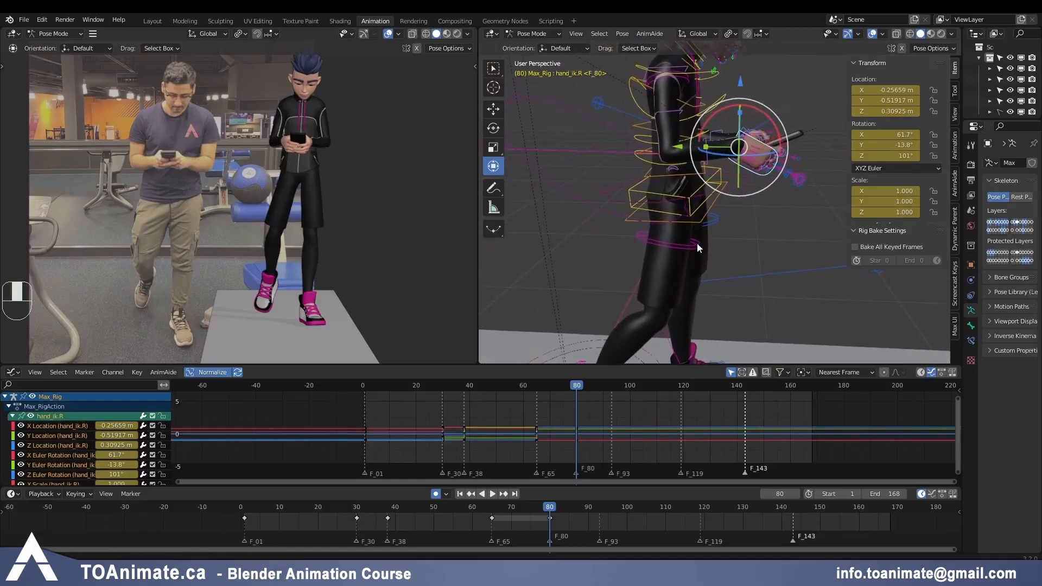
pyautogui.press('g')
pyautogui.click(776, 129)
pyautogui.moveTo(776, 129); pyautogui.dragTo(774, 125)
# Step: Switch the transform orientation to Local and refine the right arm's controls at frame 80
pyautogui.moveTo(768, 130); pyautogui.dragTo(663, 165, button='middle')
pyautogui.click(700, 34)
pyautogui.click(673, 79)
pyautogui.click(603, 135)
pyautogui.click(574, 154)
pyautogui.moveTo(554, 178); pyautogui.dragTo(551, 184)
pyautogui.press('g')
pyautogui.click(552, 218)
pyautogui.press('g')
pyautogui.click(550, 221)
# Step: Rotate the head control at frame 80 to about X 33.2°, Y -1.75°, Z -6.31°
pyautogui.moveTo(513, 507); pyautogui.dragTo(550, 505)
pyautogui.keyDown('shift'); pyautogui.moveTo(600, 156); pyautogui.dragTo(638, 220, button='middle'); pyautogui.keyUp('shift')
pyautogui.click(654, 128)
pyautogui.moveTo(648, 146); pyautogui.dragTo(645, 148)
pyautogui.scroll(5, 320, 148)
pyautogui.keyDown('shift'); pyautogui.moveTo(320, 148); pyautogui.dragTo(253, 268, button='middle'); pyautogui.keyUp('shift')
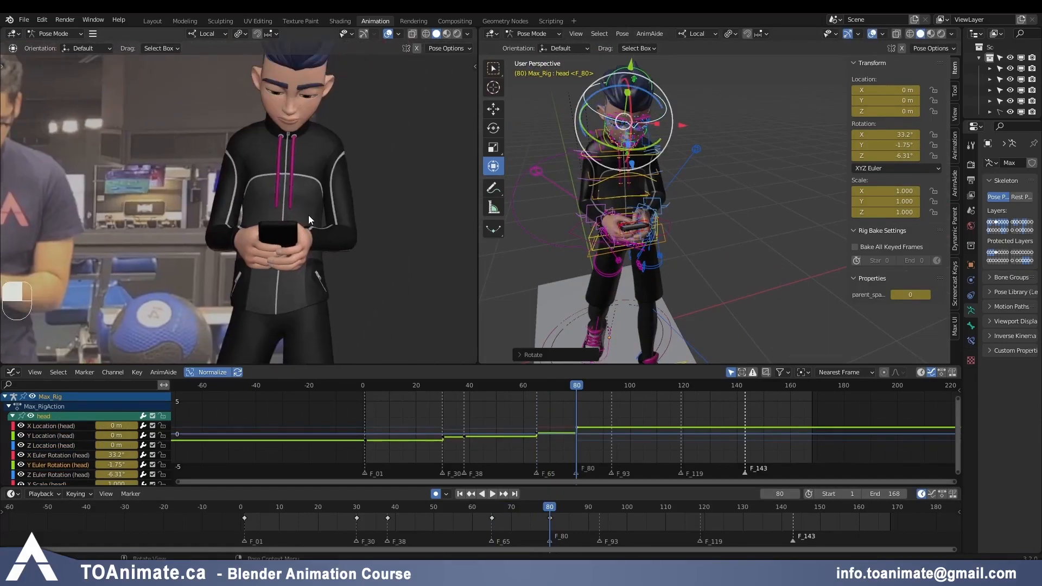
# Step: Move eyes_lookat at frame 80 to about X 0.047 m, Y 0.186 m, Z -0.379 m so the eyes aim at the phone
pyautogui.moveTo(714, 306); pyautogui.dragTo(742, 223, button='middle')
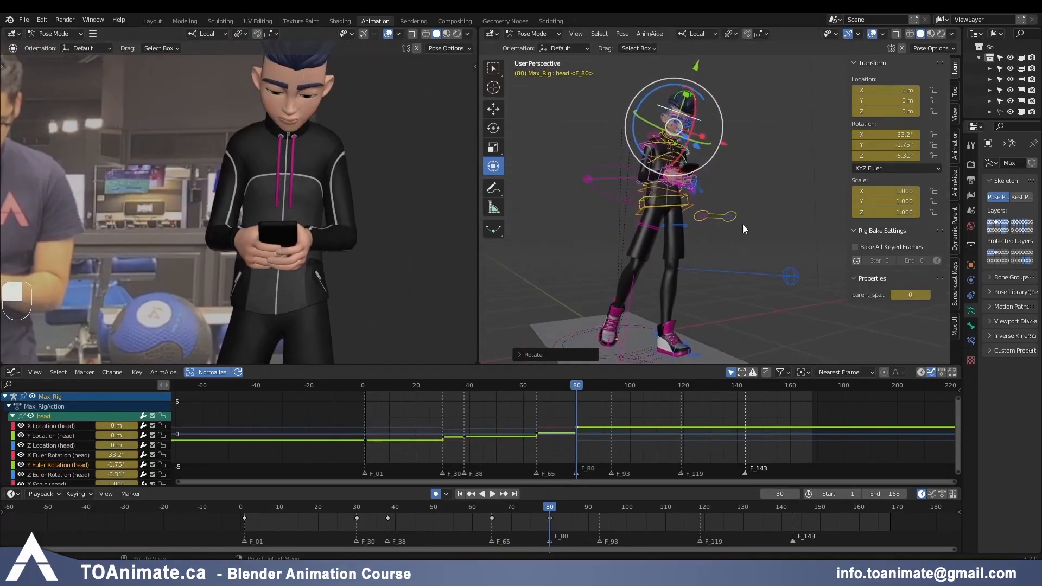
pyautogui.click(741, 215)
pyautogui.press('g')
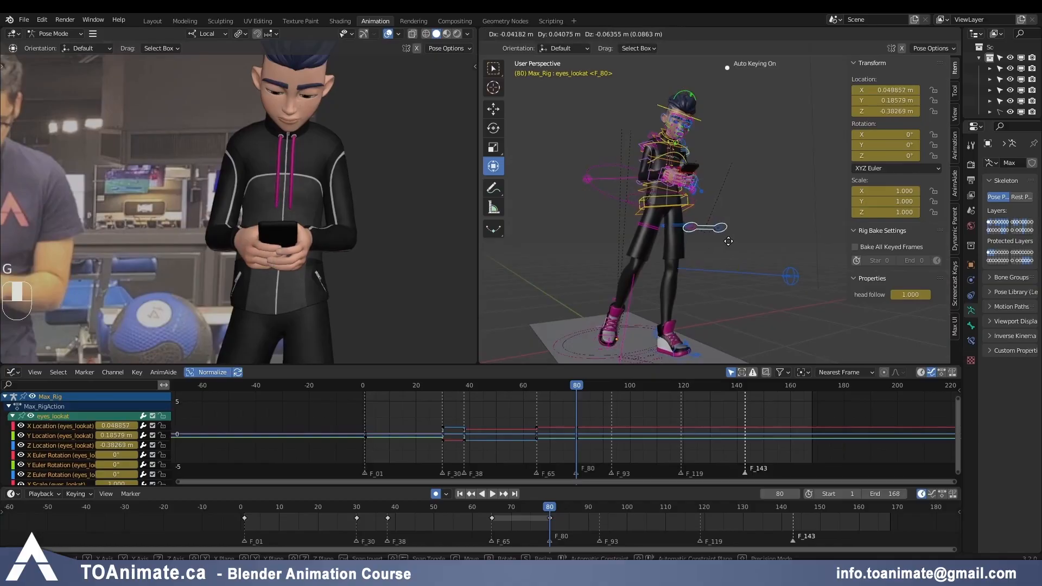
pyautogui.click(664, 283)
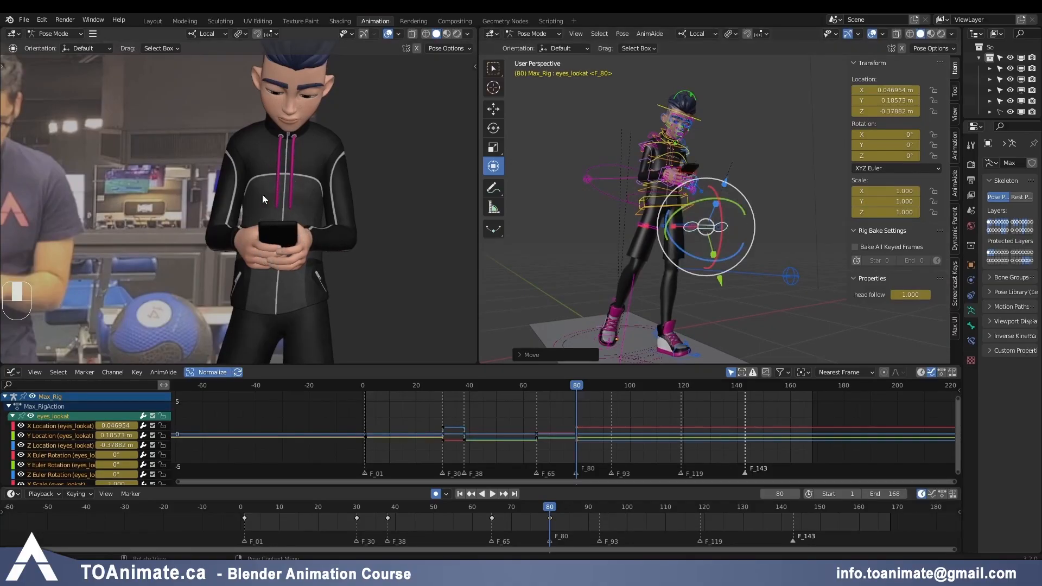
# Step: Copy nose_3's pose at frame 80 and paste it flipped
pyautogui.moveTo(574, 228); pyautogui.dragTo(656, 268, button='middle')
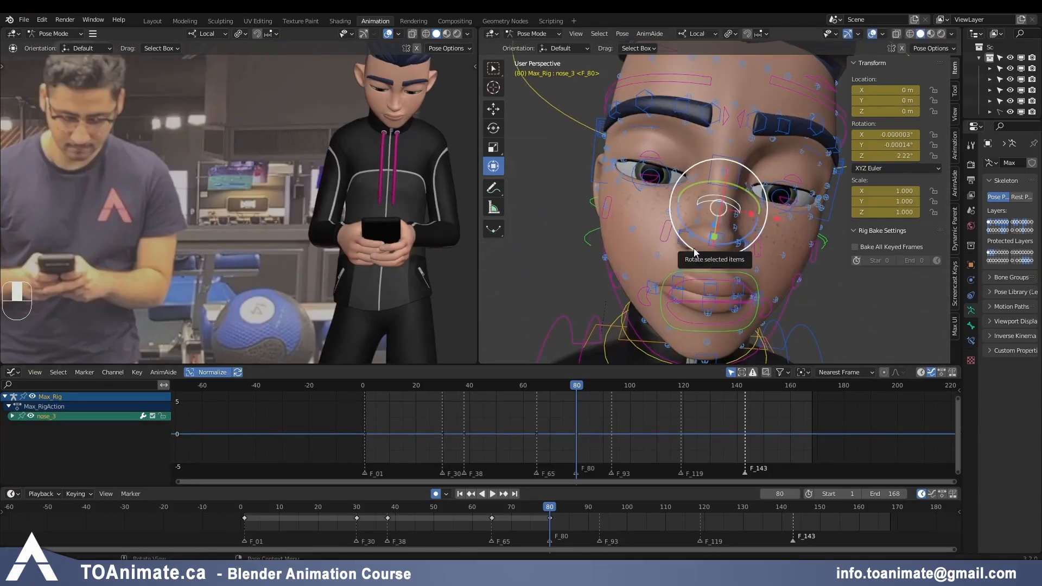
pyautogui.hotkey('ctrl', 'c')
pyautogui.hotkey('ctrl', 'shift', 'v')
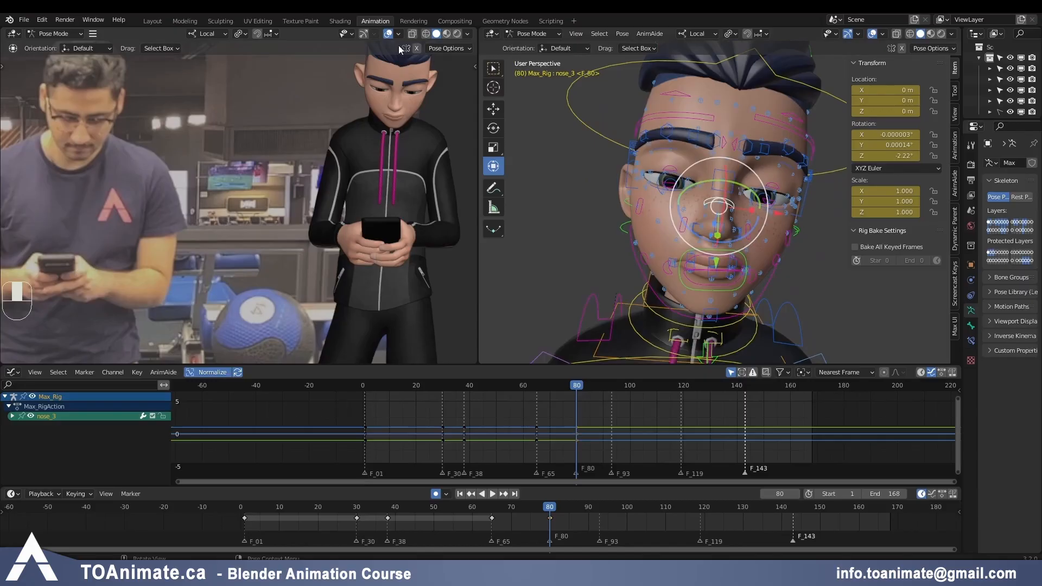
# Step: Keyframe all of the rig's controls at frames 80 and 93
pyautogui.scroll(-5, 396, 137)
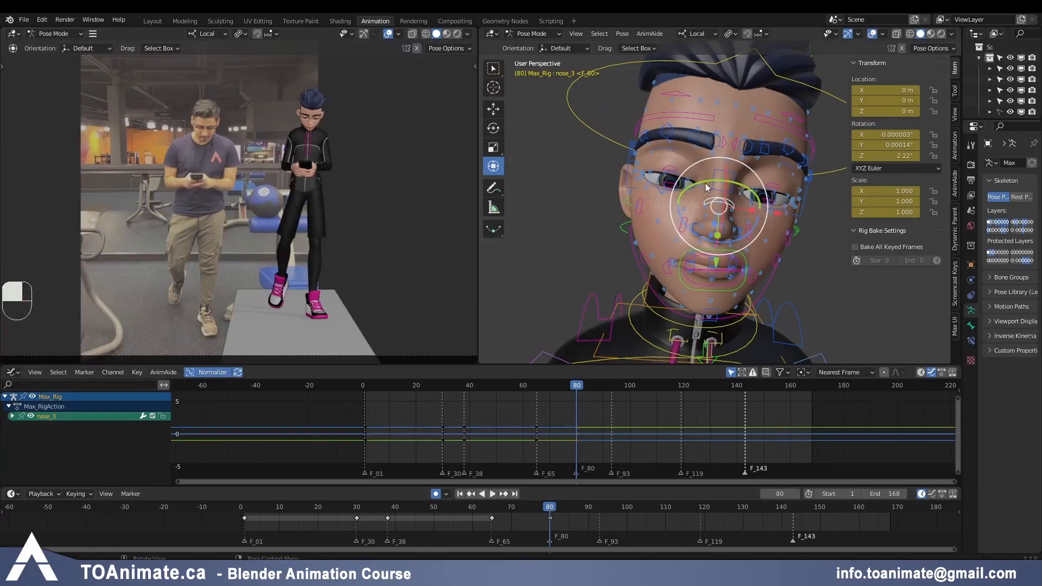
pyautogui.scroll(-7, 721, 227)
pyautogui.keyDown('shift'); pyautogui.moveTo(751, 253); pyautogui.dragTo(759, 217, button='middle'); pyautogui.keyUp('shift')
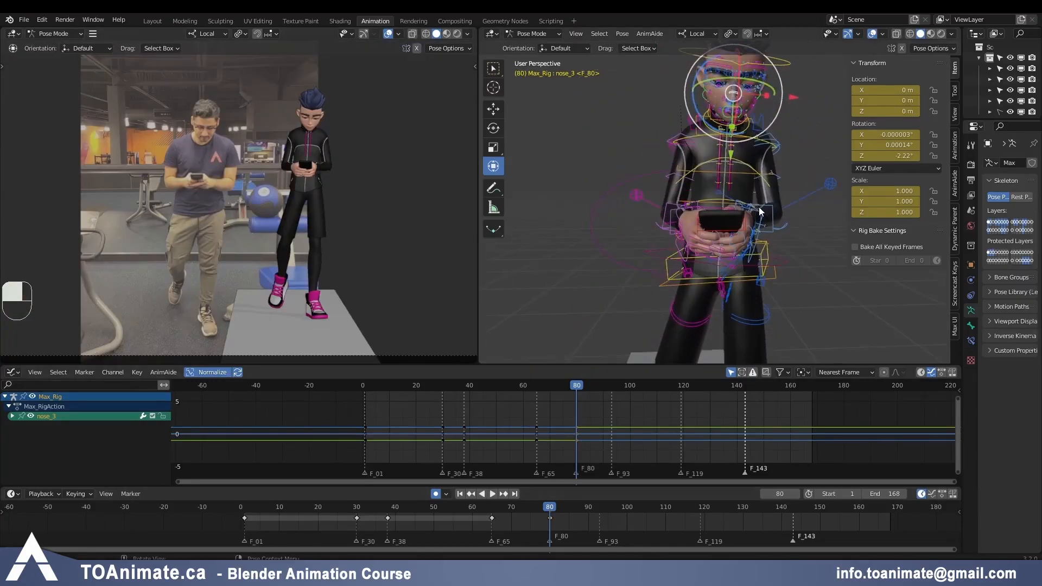
pyautogui.scroll(-6, 757, 226)
pyautogui.press('a')
pyautogui.press('i')
pyautogui.click(599, 512)
pyautogui.press('i')
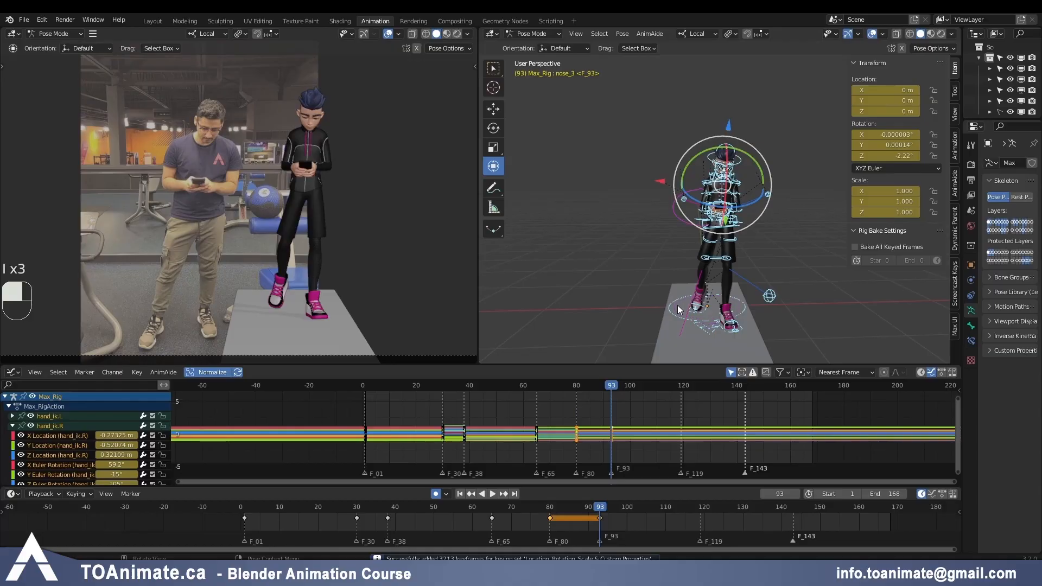
# Step: Compare the reference's body and foot positions between frames 80 and 93
pyautogui.press('Down')
pyautogui.press('Up')
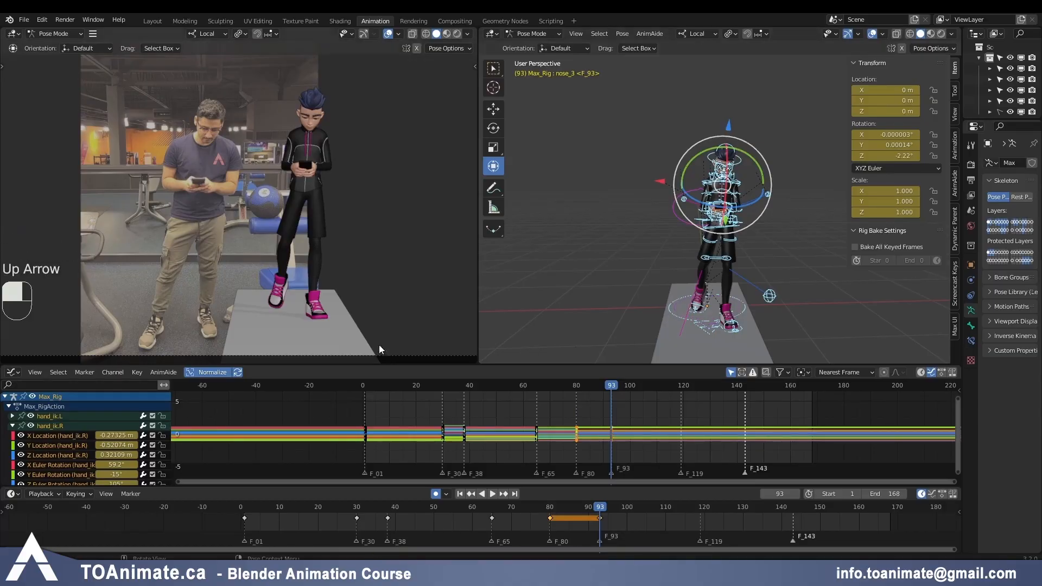
pyautogui.moveTo(547, 507); pyautogui.dragTo(599, 508)
pyautogui.moveTo(604, 511)
pyautogui.mouseDown()
pyautogui.moveTo(623, 510)
pyautogui.moveTo(601, 515)
pyautogui.mouseUp()
pyautogui.press('Down')
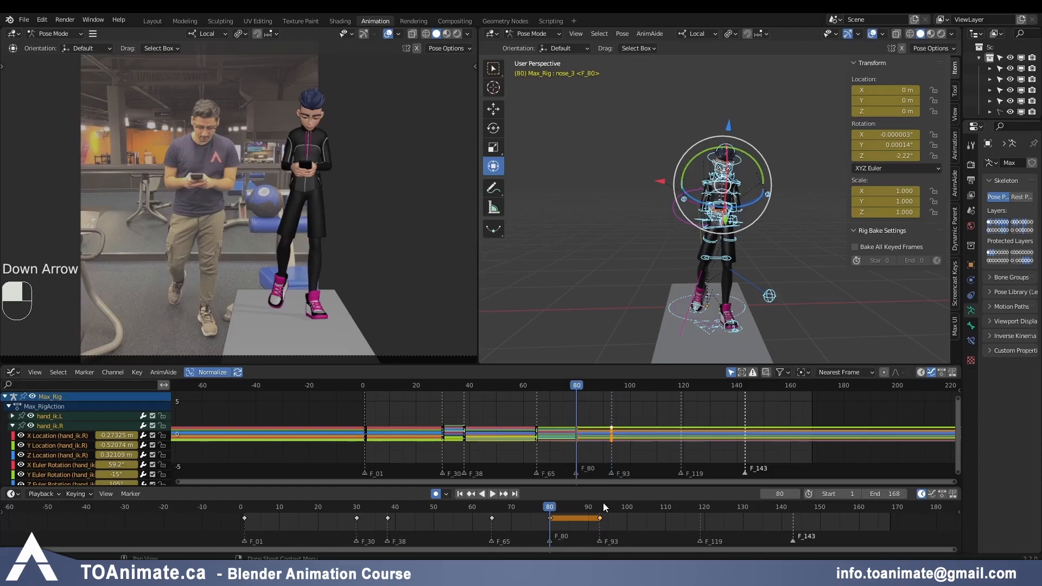
pyautogui.press('Up')
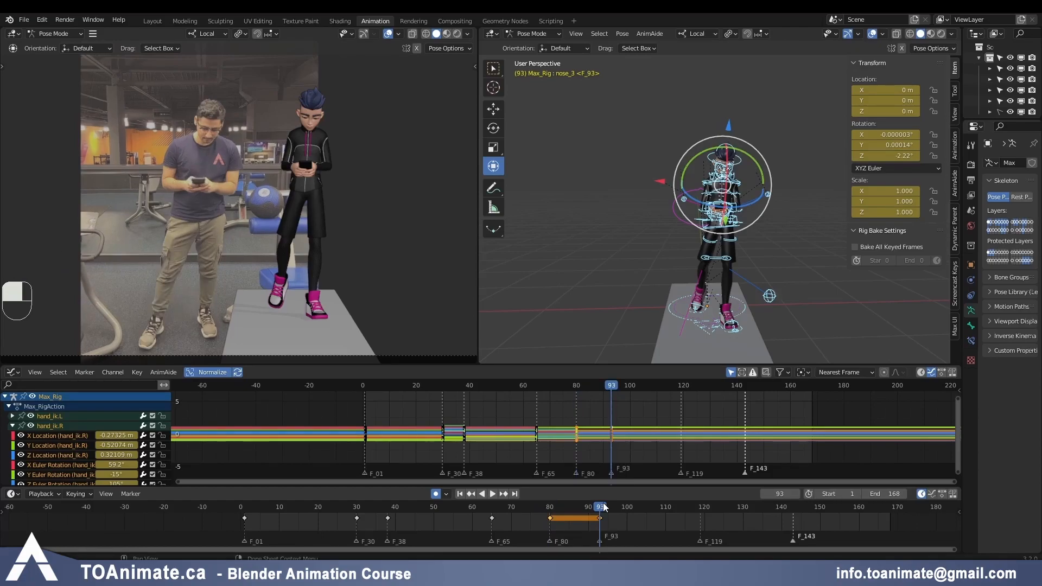
pyautogui.press('Down')
pyautogui.press('Up')
pyautogui.press('Up')
pyautogui.press('Down')
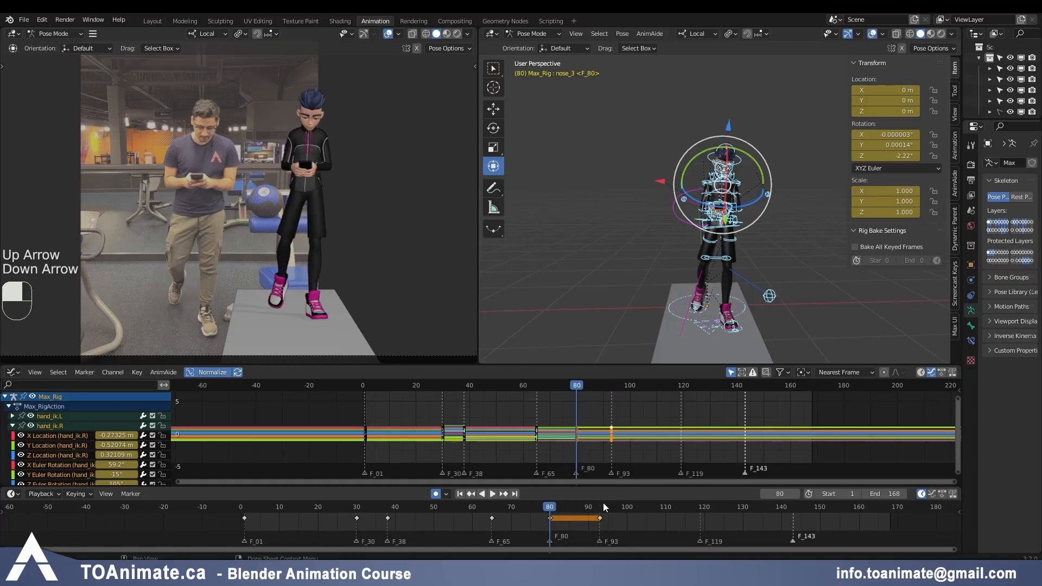
pyautogui.press('Up')
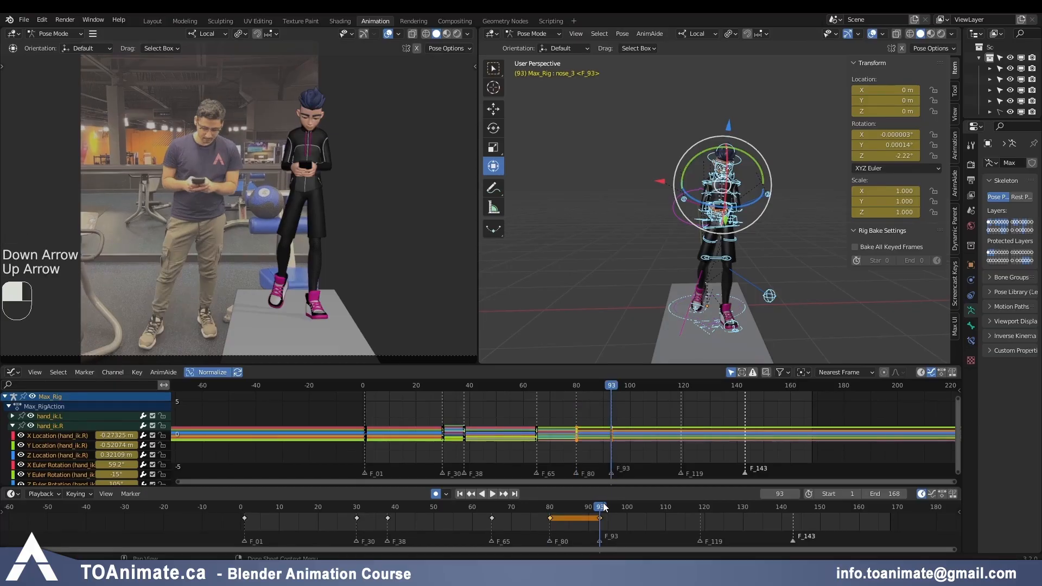
pyautogui.press('Down')
pyautogui.press('Up')
pyautogui.press('Down')
pyautogui.press('Down')
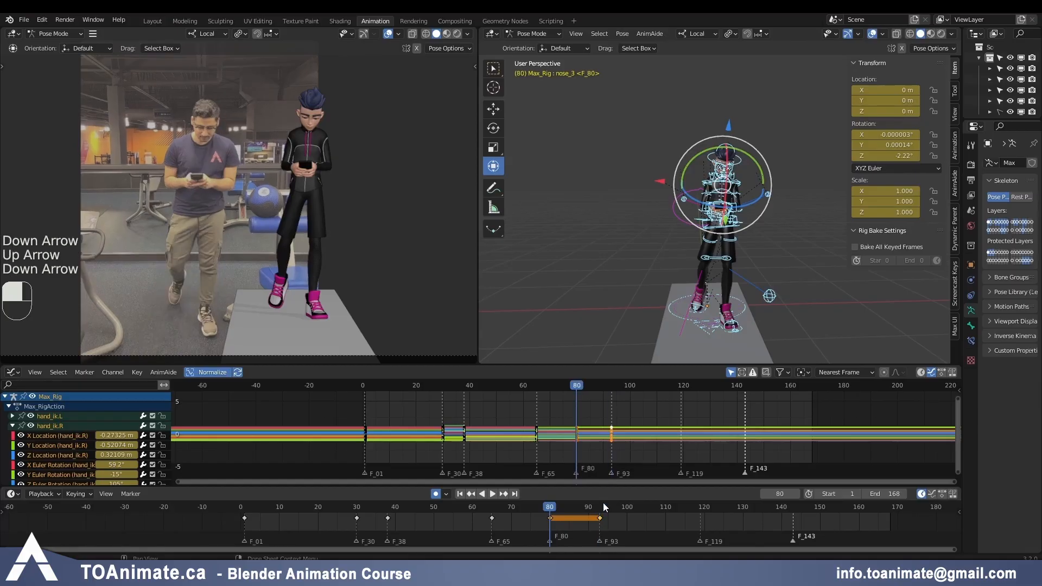
pyautogui.press('Up')
pyautogui.press('Down')
pyautogui.press('Up')
pyautogui.click(598, 506)
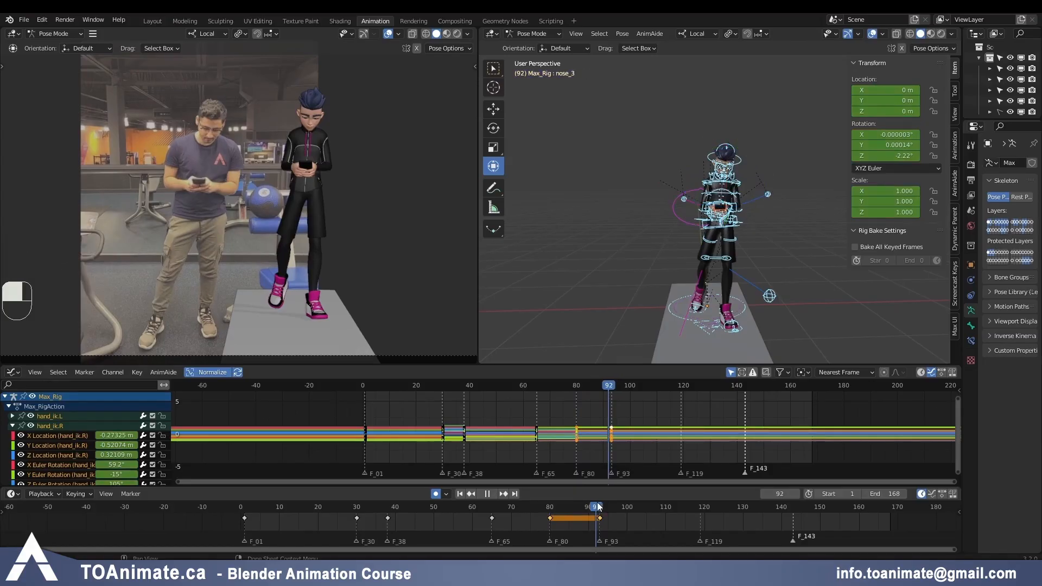
pyautogui.moveTo(599, 506); pyautogui.dragTo(600, 506)
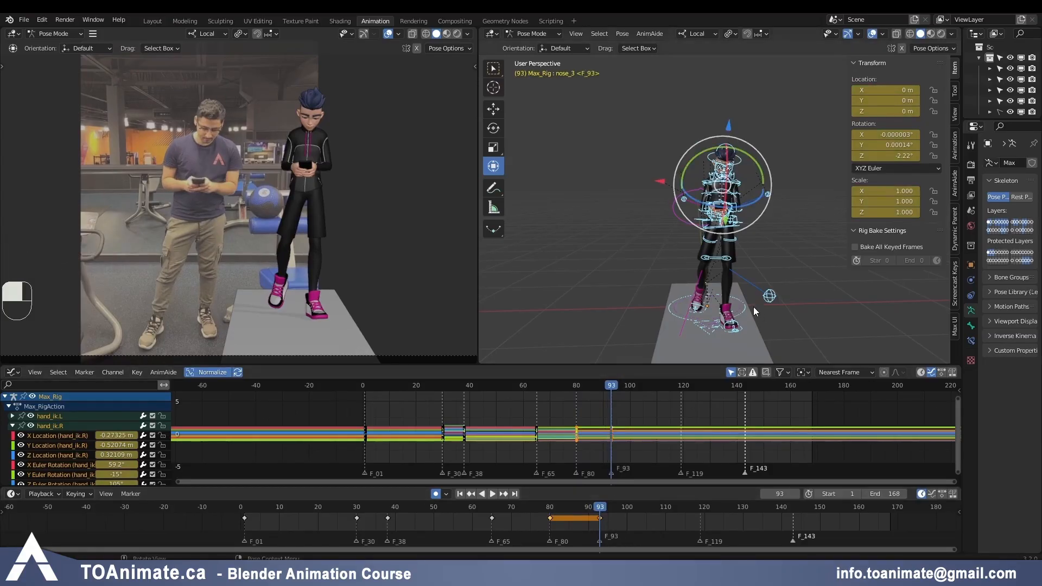
pyautogui.press('Down')
pyautogui.press('Up')
pyautogui.press('Down')
pyautogui.press('Up')
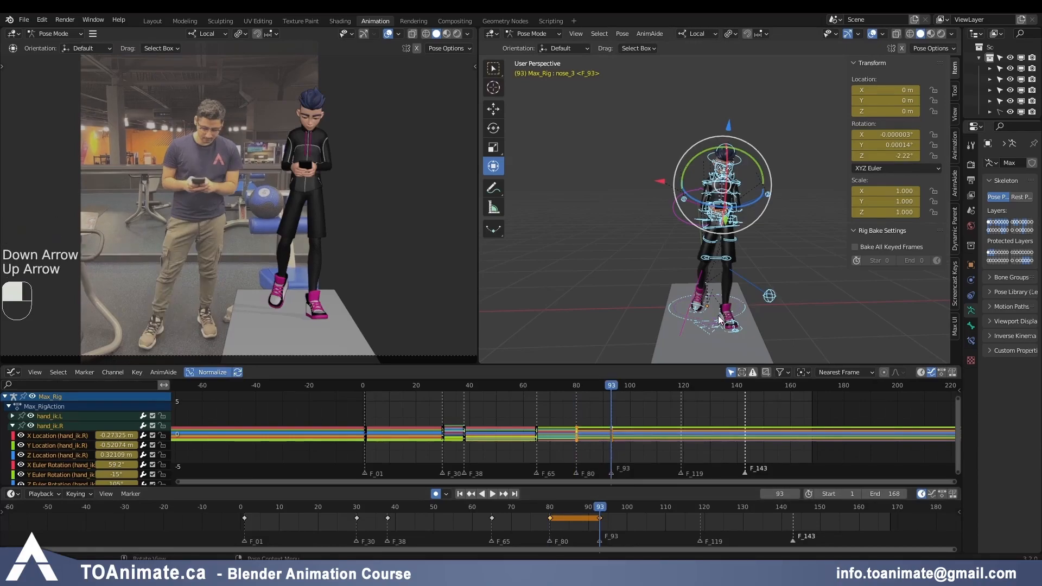
# Step: Move the COG forward and slightly sideways at frame 93 to about X 0.10 m, Y -0.60 m
pyautogui.moveTo(653, 266); pyautogui.dragTo(738, 279, button='middle')
pyautogui.click(735, 209)
pyautogui.press('g')
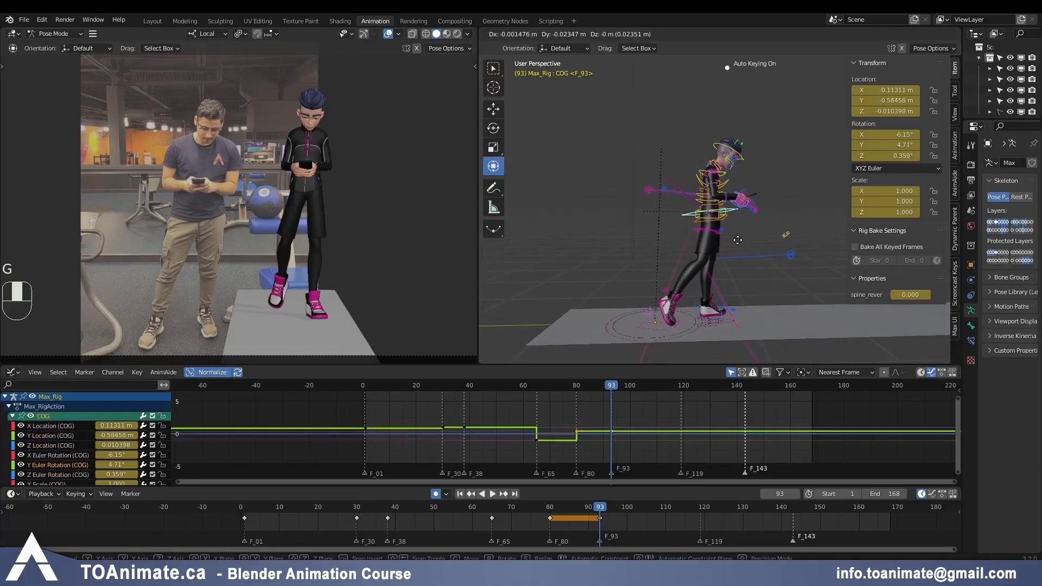
pyautogui.click(738, 240)
pyautogui.moveTo(738, 240); pyautogui.dragTo(640, 274, button='middle')
pyautogui.moveTo(472, 278); pyautogui.dragTo(465, 264)
pyautogui.press('g')
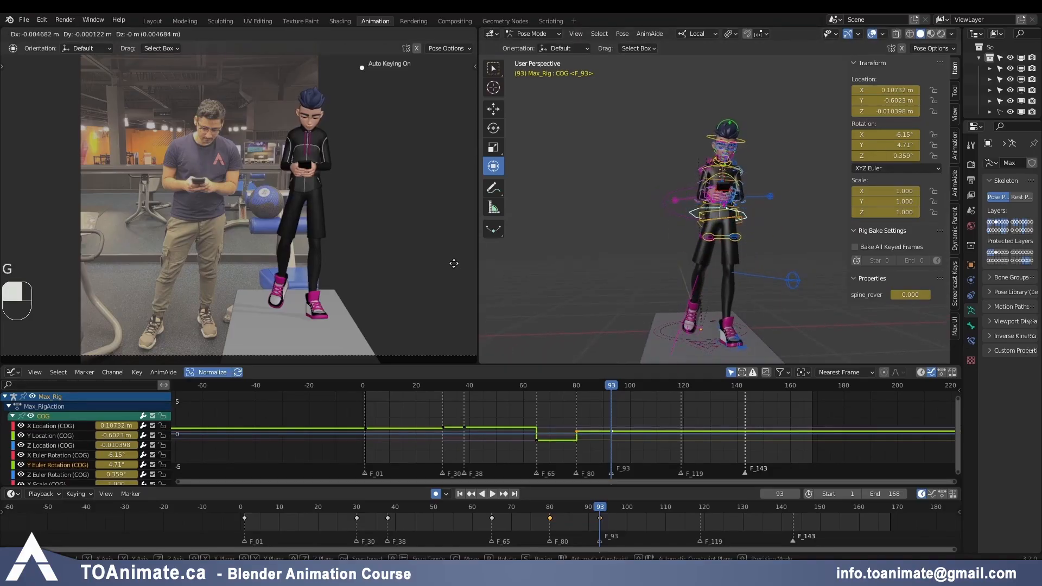
pyautogui.click(478, 258)
# Step: Clear the rotation of toe_tip_pivot_ik.R at frame 93
pyautogui.moveTo(681, 237); pyautogui.dragTo(677, 235)
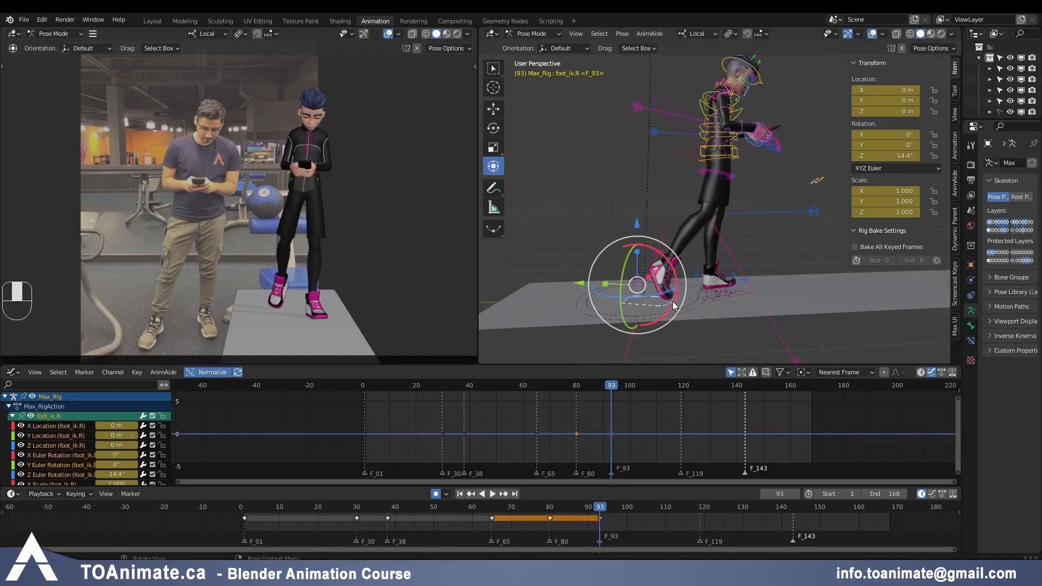
pyautogui.click(674, 303)
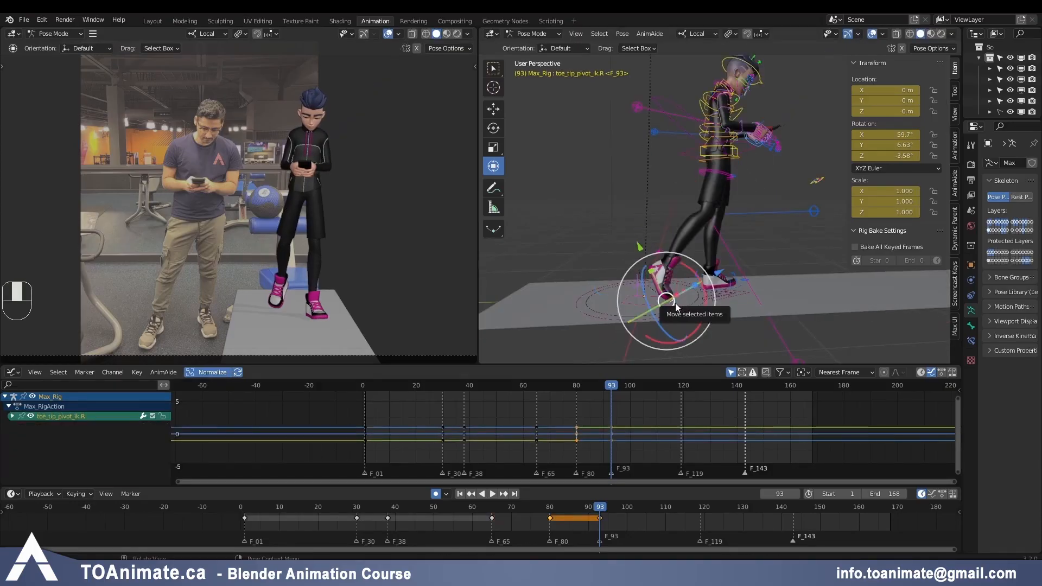
pyautogui.hotkey('alt', 'r')
# Step: Move foot_ik.R forward and sideways at frame 93 to about X -0.093 m, Y -0.766 m
pyautogui.click(670, 301)
pyautogui.moveTo(592, 283); pyautogui.dragTo(686, 276)
pyautogui.moveTo(809, 261); pyautogui.dragTo(679, 266, button='middle')
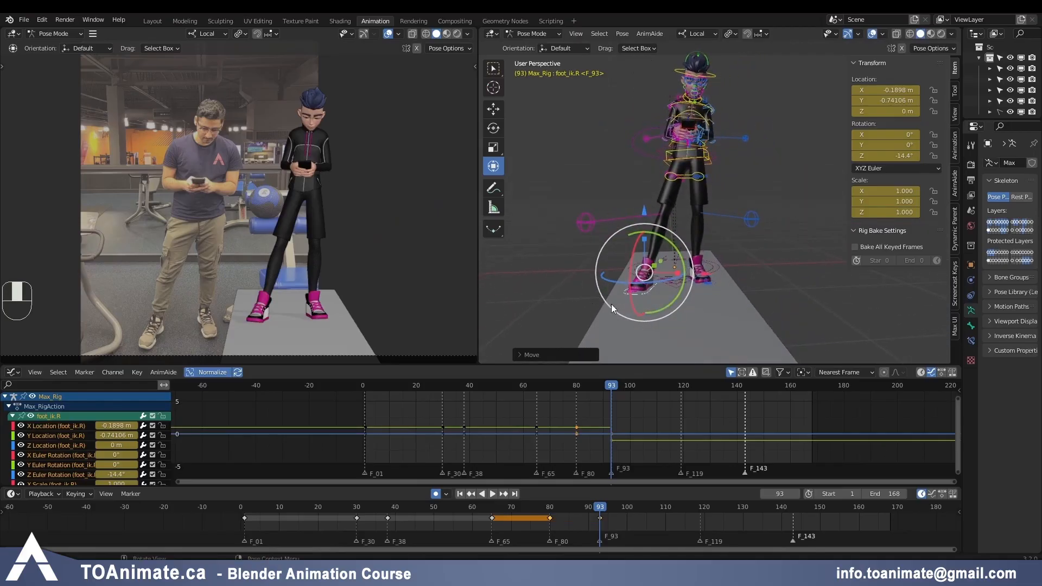
pyautogui.moveTo(698, 275); pyautogui.dragTo(714, 273)
pyautogui.moveTo(695, 282); pyautogui.dragTo(751, 288, button='middle')
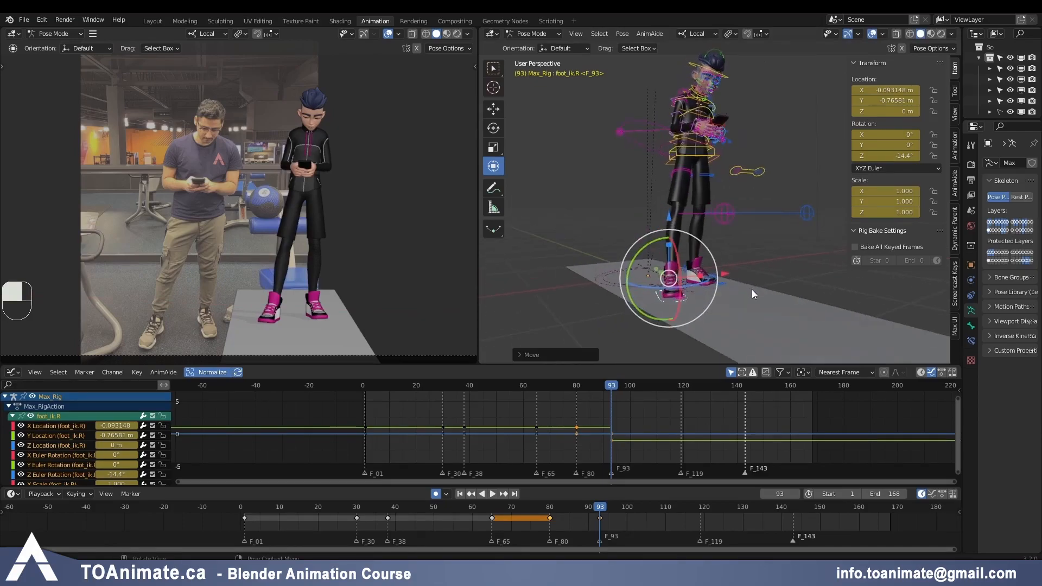
# Step: Rotate toe_tip_pivot_ik.R at frame 93 to match the reference foot, and check the motion from frame 80
pyautogui.scroll(4, 751, 289)
pyautogui.click(621, 319)
pyautogui.moveTo(626, 312); pyautogui.dragTo(577, 210)
pyautogui.moveTo(622, 304); pyautogui.dragTo(624, 303)
pyautogui.moveTo(602, 502); pyautogui.dragTo(574, 502)
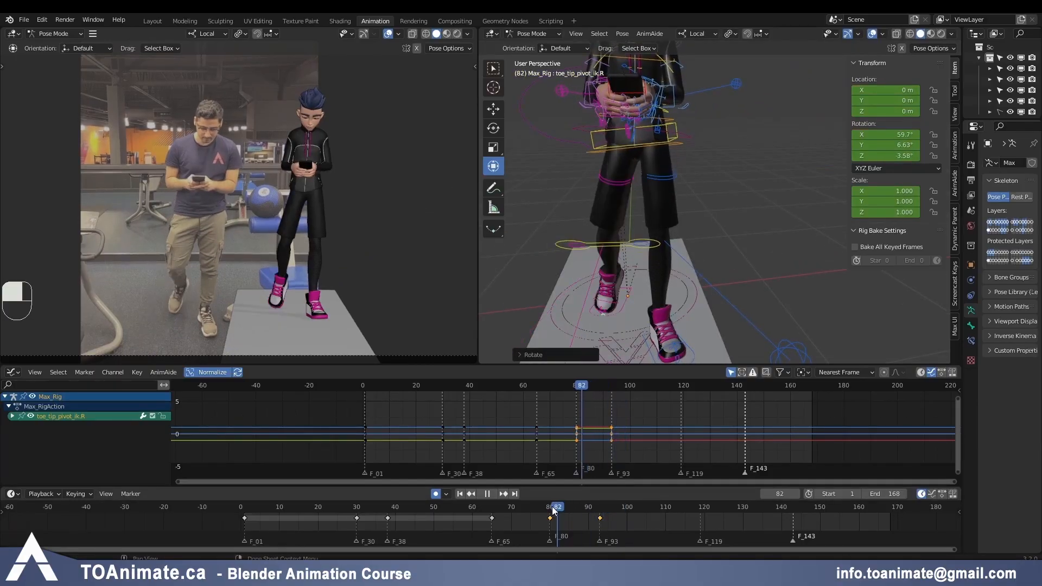
pyautogui.press('space')
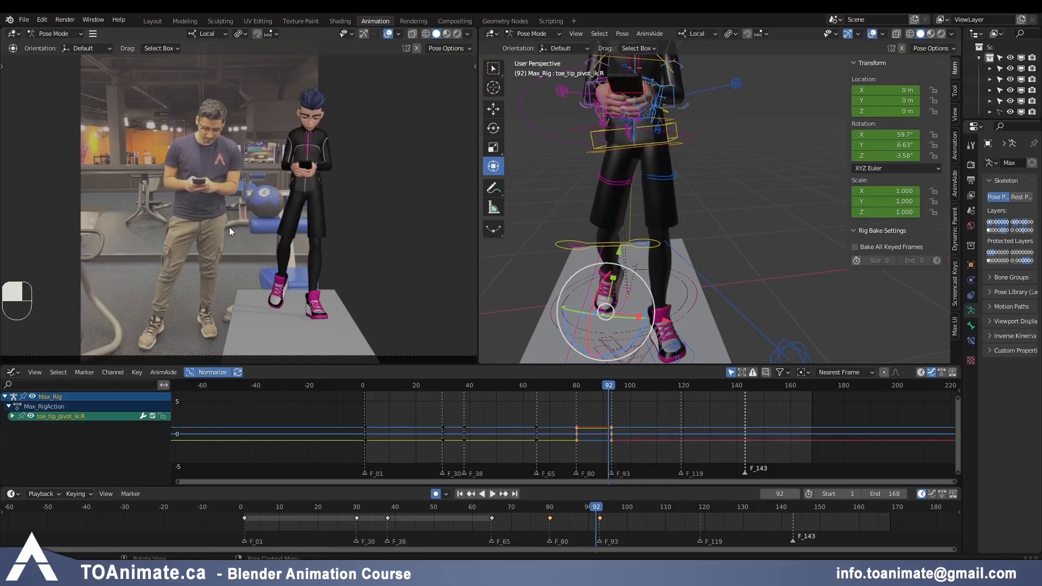
pyautogui.press('Right')
# Step: Rotate the COG at frame 93 to about X -5.91°, Y 6.95°, Z 2.38°
pyautogui.click(574, 133)
pyautogui.moveTo(573, 133); pyautogui.dragTo(614, 187, button='middle')
pyautogui.moveTo(665, 185); pyautogui.dragTo(663, 159)
pyautogui.moveTo(600, 504); pyautogui.dragTo(600, 503)
# Step: Raise the COG and move it forward at frame 93 to about X 0.092 m, Y -0.650 m, Z 0.001 m, and review the reference beyond it
pyautogui.press('g')
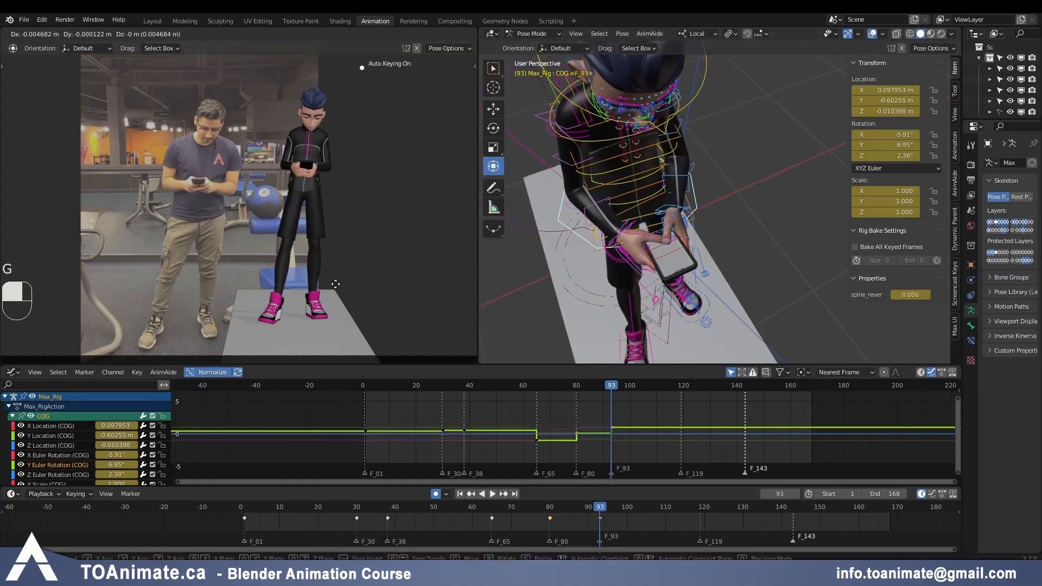
pyautogui.press('g')
pyautogui.press('g')
pyautogui.click(377, 287)
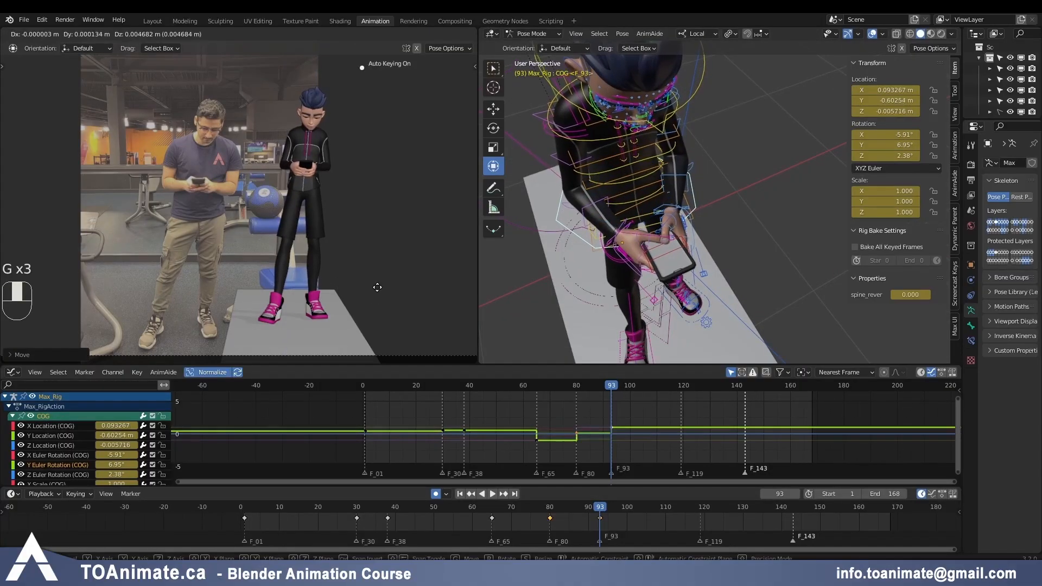
pyautogui.click(377, 286)
pyautogui.moveTo(719, 238); pyautogui.dragTo(800, 169, button='middle')
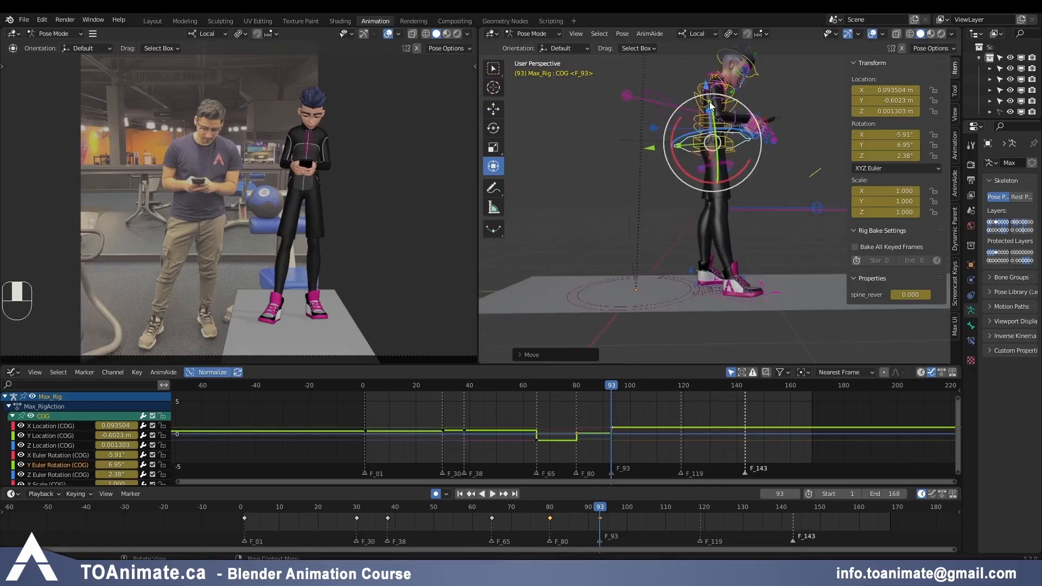
pyautogui.press('g')
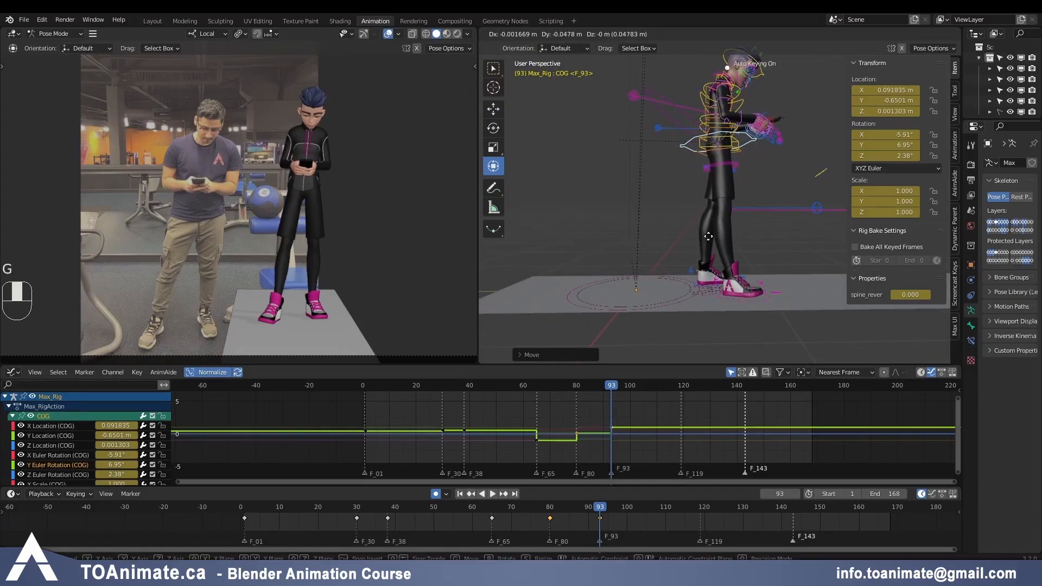
pyautogui.click(709, 237)
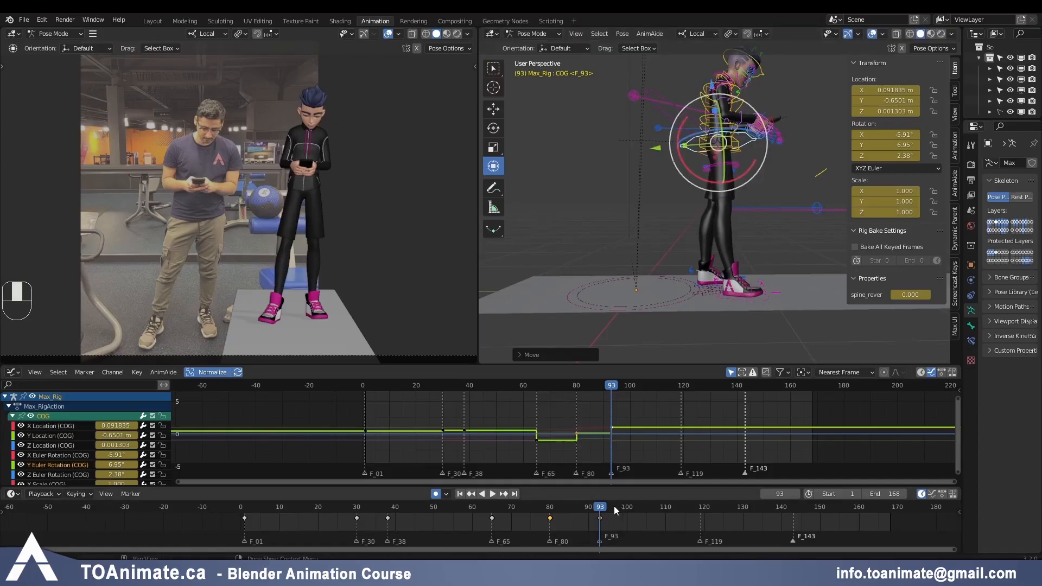
pyautogui.press('space')
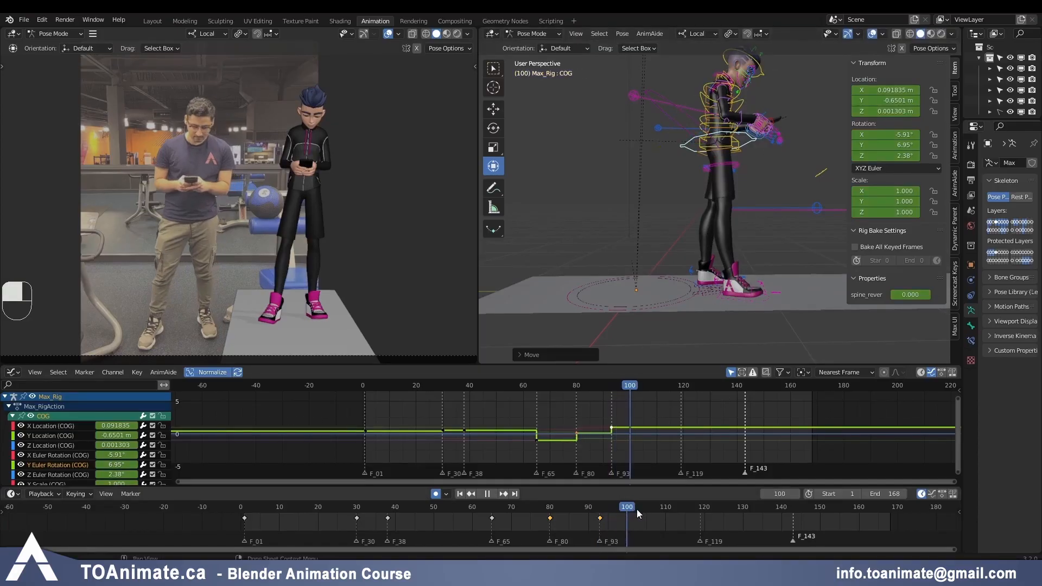
pyautogui.moveTo(689, 513); pyautogui.dragTo(600, 514)
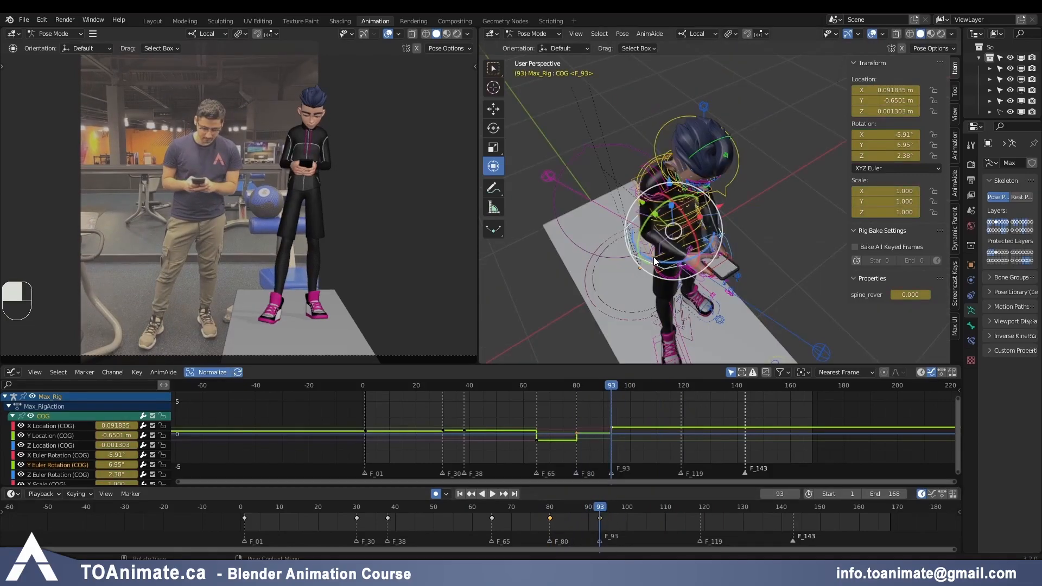
# Step: Rotate the hips control at frame 93 to about X -0.655°, Y 9.57°, Z -12.7°
pyautogui.press('i')
pyautogui.press('g')
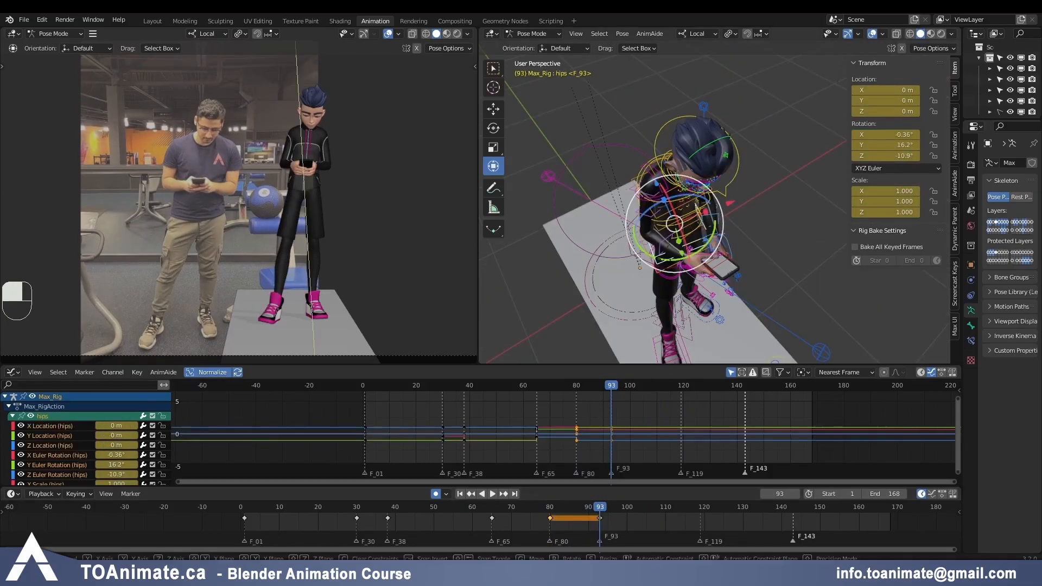
pyautogui.click(696, 278)
pyautogui.moveTo(703, 273); pyautogui.dragTo(628, 207, button='middle')
pyautogui.moveTo(628, 208); pyautogui.dragTo(631, 212)
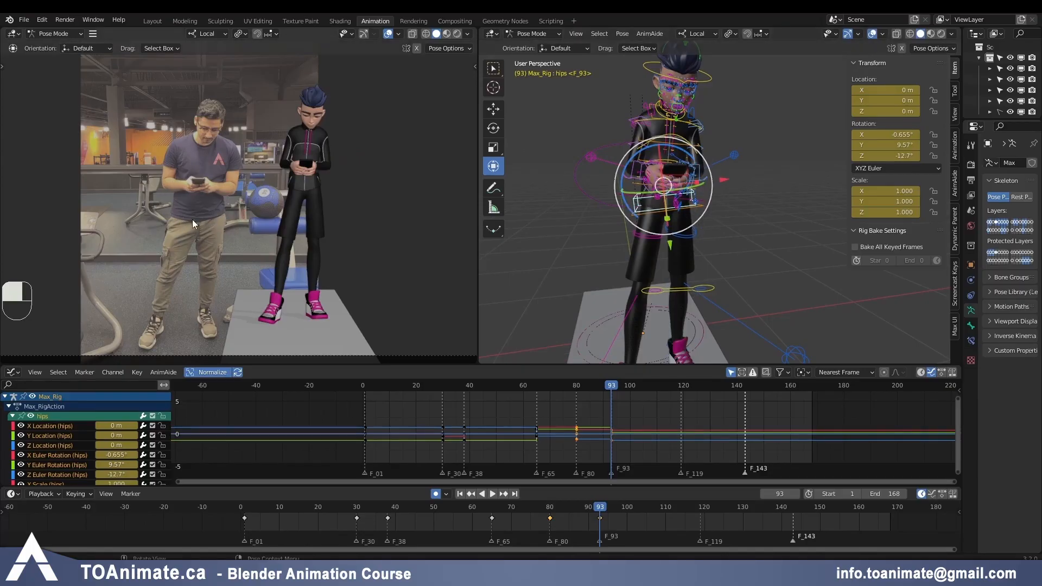
# Step: Rotate the head control at frame 93 to about X 34.3°, Y 3.92°, Z -4.87°, and compare it with the neighbouring key pose
pyautogui.keyDown('shift'); pyautogui.moveTo(693, 240); pyautogui.dragTo(676, 166, button='middle'); pyautogui.keyUp('shift')
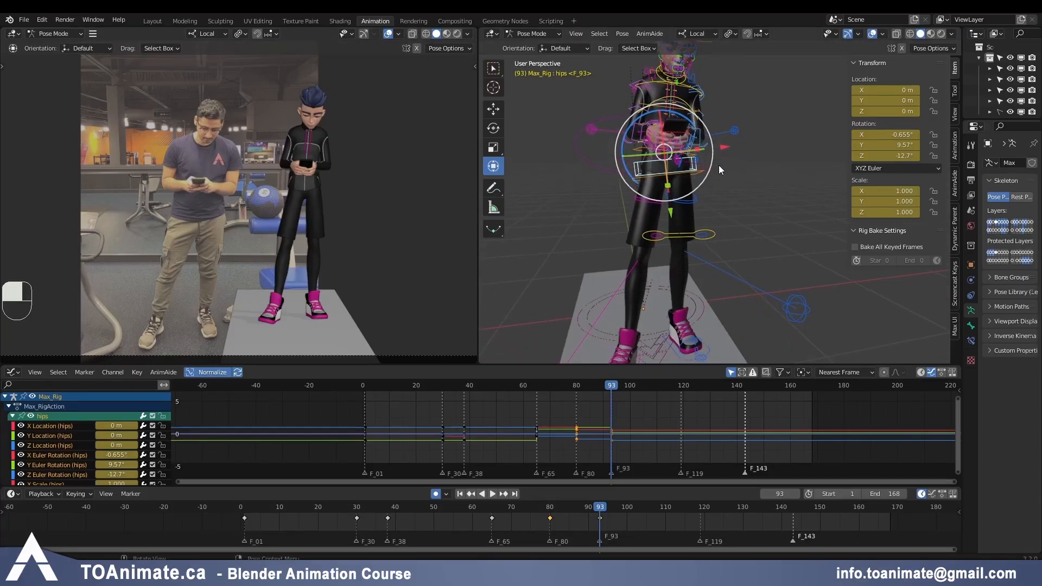
pyautogui.keyDown('shift'); pyautogui.moveTo(751, 188); pyautogui.dragTo(740, 251, button='middle'); pyautogui.keyUp('shift')
pyautogui.click(698, 116)
pyautogui.press('r')
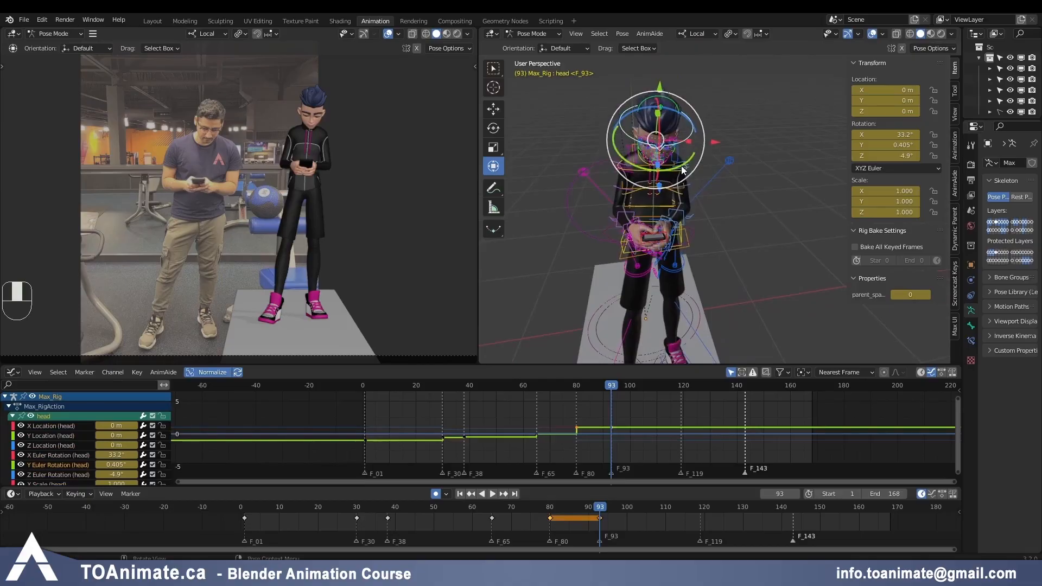
pyautogui.press('y')
pyautogui.moveTo(689, 161); pyautogui.dragTo(689, 160)
pyautogui.moveTo(689, 119); pyautogui.dragTo(665, 129)
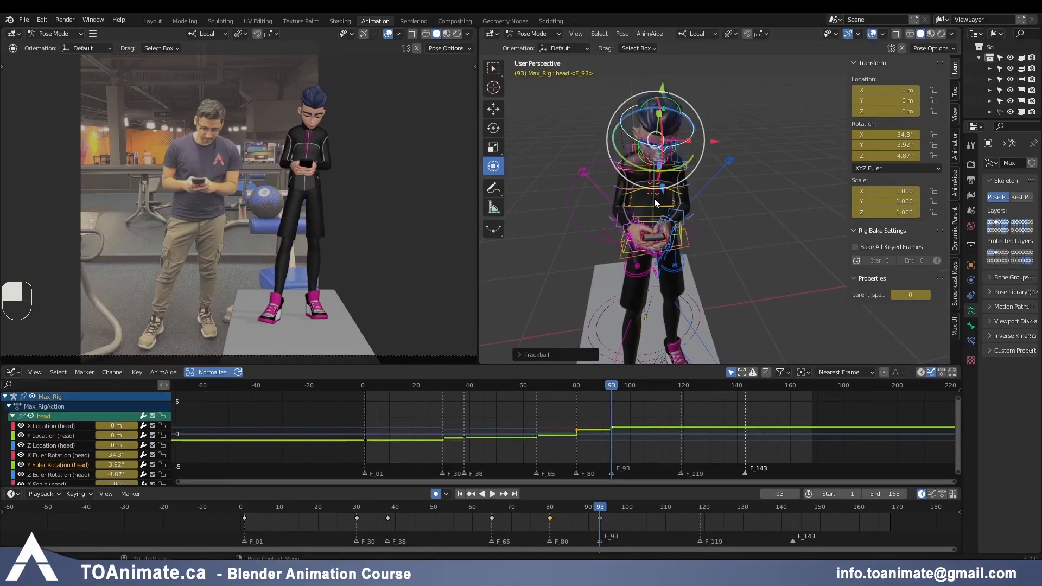
pyautogui.press('Down')
pyautogui.press('Up')
# Step: Move elbow_ik_target.R at frame 93 to match the reference arm, and scrub around the frame to check it
pyautogui.click(559, 183)
pyautogui.click(591, 172)
pyautogui.press('g')
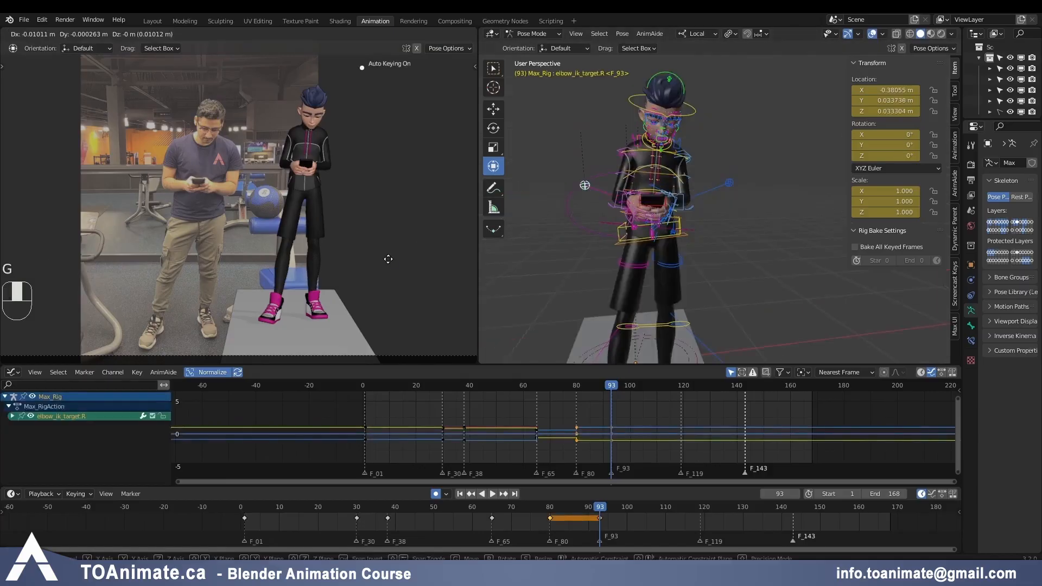
pyautogui.click(405, 236)
pyautogui.moveTo(595, 509)
pyautogui.mouseDown()
pyautogui.moveTo(551, 513)
pyautogui.moveTo(600, 507)
pyautogui.mouseUp()
# Step: Move hand_ik.R slightly outward at frame 93 to about X -0.278 m, Y -0.521 m, Z 0.321 m
pyautogui.moveTo(657, 277); pyautogui.dragTo(673, 197, button='middle')
pyautogui.click(673, 197)
pyautogui.press('g')
pyautogui.rightClick(281, 230)
pyautogui.press('g')
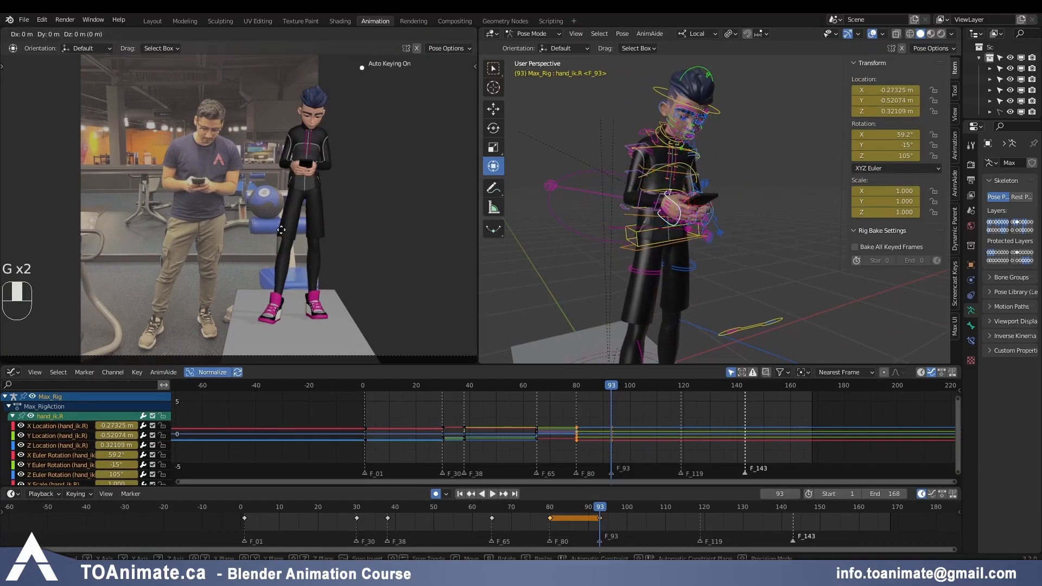
pyautogui.click(280, 229)
# Step: Rotate the neck control at frame 93 to about X 14.4°, Y 4.48°, Z -2.94°
pyautogui.moveTo(665, 201); pyautogui.dragTo(624, 177, button='middle')
pyautogui.click(662, 170)
pyautogui.moveTo(671, 145); pyautogui.dragTo(674, 152)
pyautogui.moveTo(669, 165); pyautogui.dragTo(689, 159, button='middle')
pyautogui.click(662, 162)
pyautogui.moveTo(672, 146); pyautogui.dragTo(677, 149)
# Step: Move the COG and foot_ik.R together in Global orientation at frame 93, to about Y -0.713 m and Y -0.829 m, and restore Local orientation
pyautogui.moveTo(677, 149); pyautogui.dragTo(738, 264, button='middle')
pyautogui.scroll(-2, 719, 243)
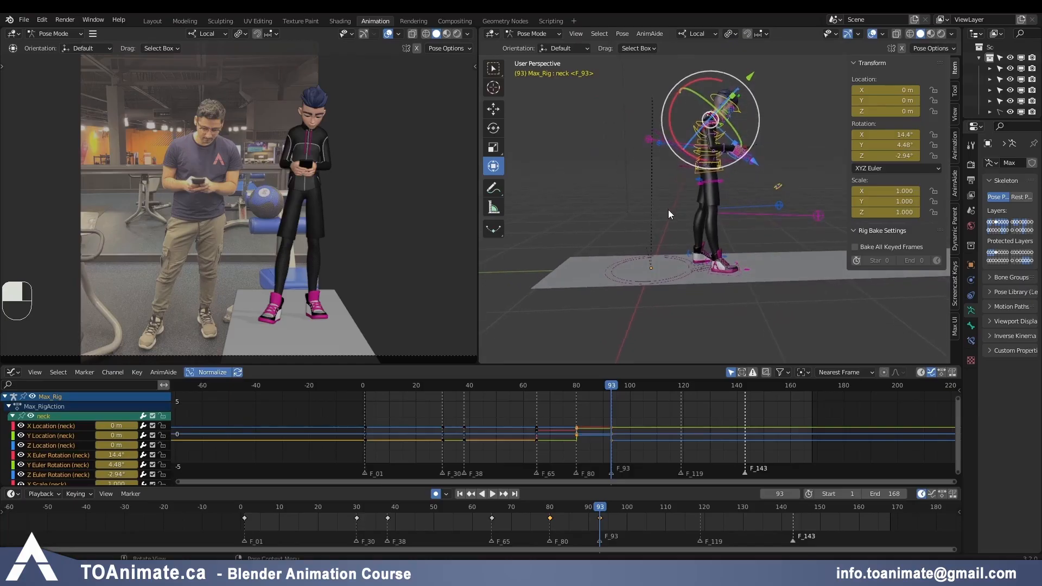
pyautogui.click(679, 167)
pyautogui.keyDown('shift'); pyautogui.moveTo(757, 238); pyautogui.dragTo(725, 285, button='middle'); pyautogui.keyUp('shift')
pyautogui.click(718, 280)
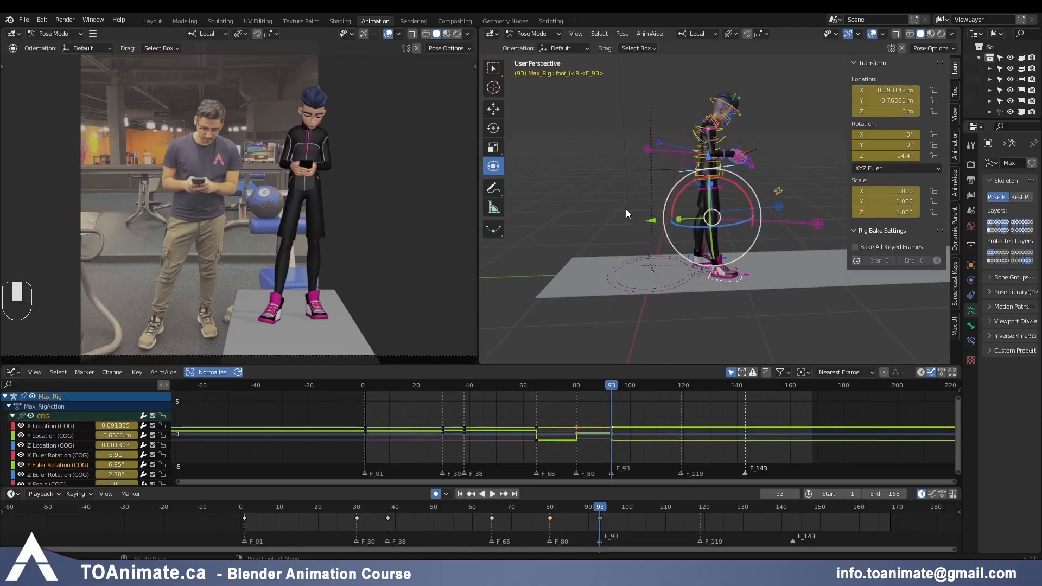
pyautogui.click(696, 33)
pyautogui.click(690, 61)
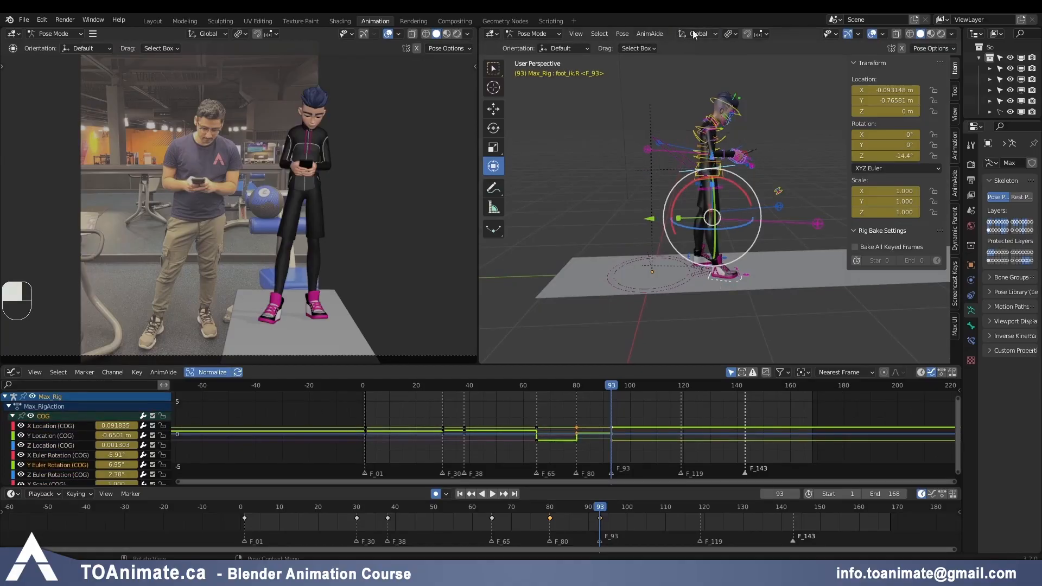
pyautogui.moveTo(655, 225); pyautogui.dragTo(661, 221)
pyautogui.moveTo(680, 253); pyautogui.dragTo(701, 226, button='middle')
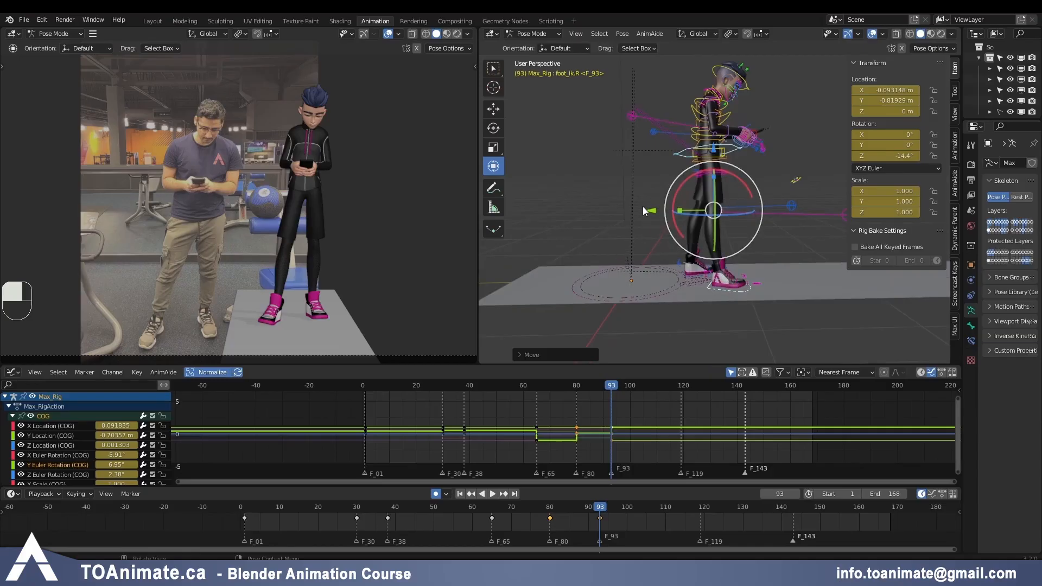
pyautogui.moveTo(651, 211); pyautogui.dragTo(652, 211)
pyautogui.click(698, 34)
pyautogui.click(688, 79)
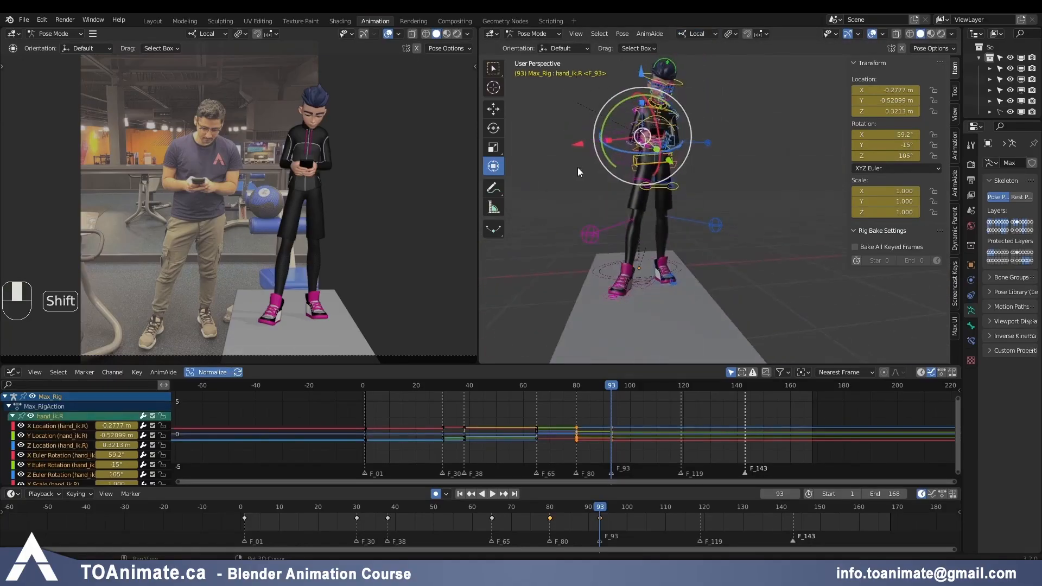
# Step: Rotate hand_ik.R at frame 93 to about X 57.5°, Y -13.1°, Z 109°, and move it to about X -0.282 m, Y -0.521 m, Z 0.322 m
pyautogui.keyDown('shift'); pyautogui.moveTo(577, 167); pyautogui.dragTo(580, 256, button='middle'); pyautogui.keyUp('shift')
pyautogui.scroll(3, 589, 274)
pyautogui.moveTo(555, 242); pyautogui.dragTo(558, 239)
pyautogui.moveTo(577, 296); pyautogui.dragTo(571, 304)
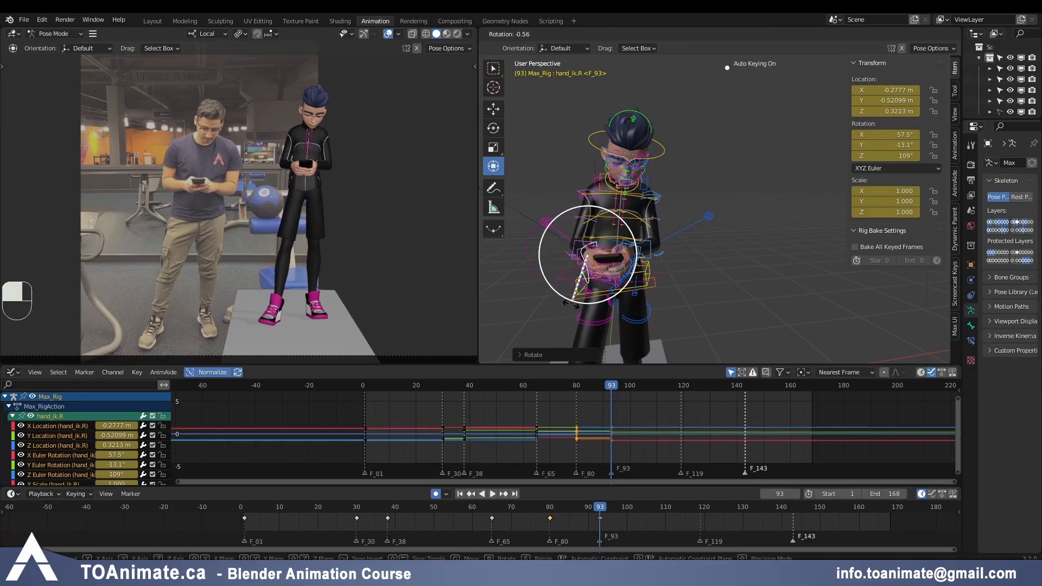
pyautogui.press('g')
pyautogui.click(347, 225)
pyautogui.press('g')
pyautogui.click(347, 231)
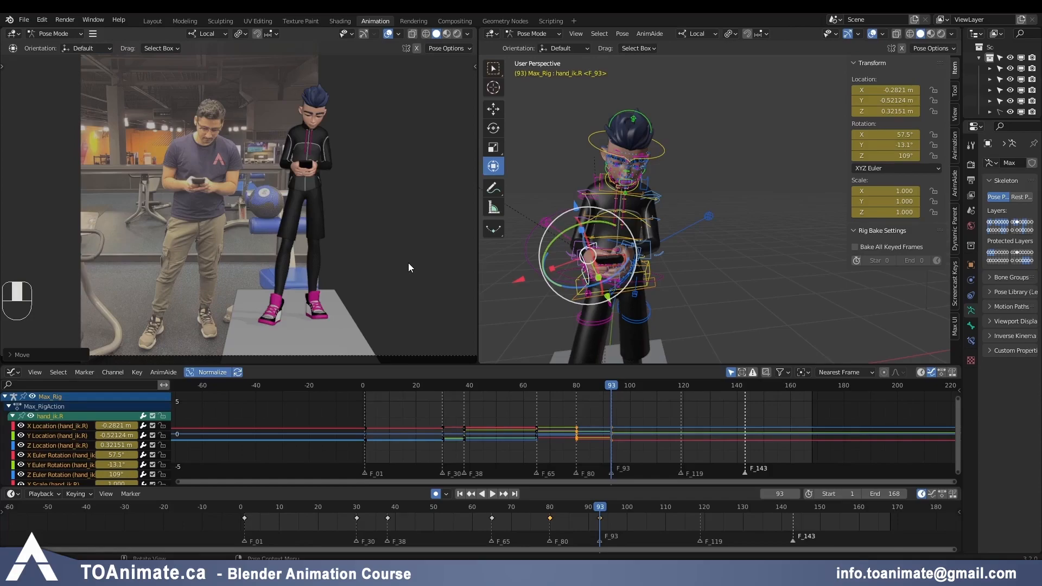
# Step: Keyframe all rig controls at frame 93 and go to the frame 119 marker for the next pose
pyautogui.press('a')
pyautogui.press('i')
pyautogui.click(701, 508)
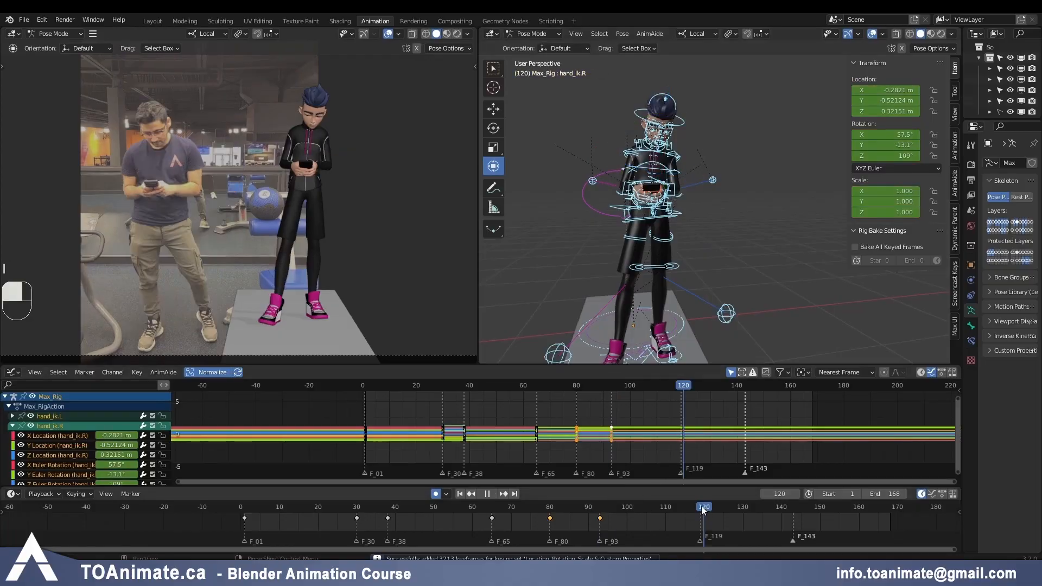
# Step: Flip between the key poses at frames 93 and 119 to compare how the reference man's posture changes
pyautogui.press('Down')
pyautogui.press('Up')
pyautogui.press('Down')
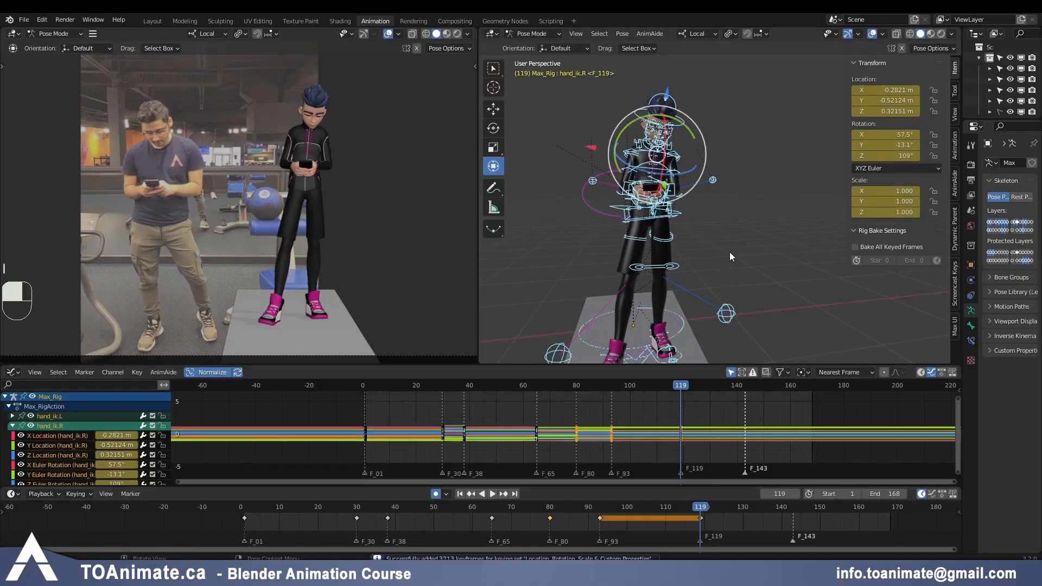
pyautogui.press('Up')
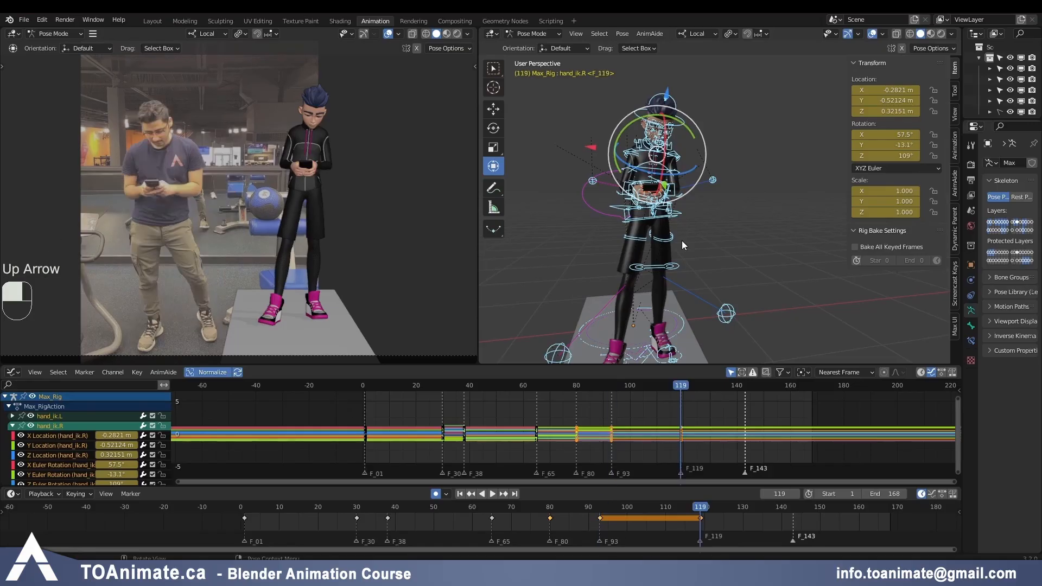
pyautogui.press('Down')
pyautogui.press('Up')
pyautogui.press('Down')
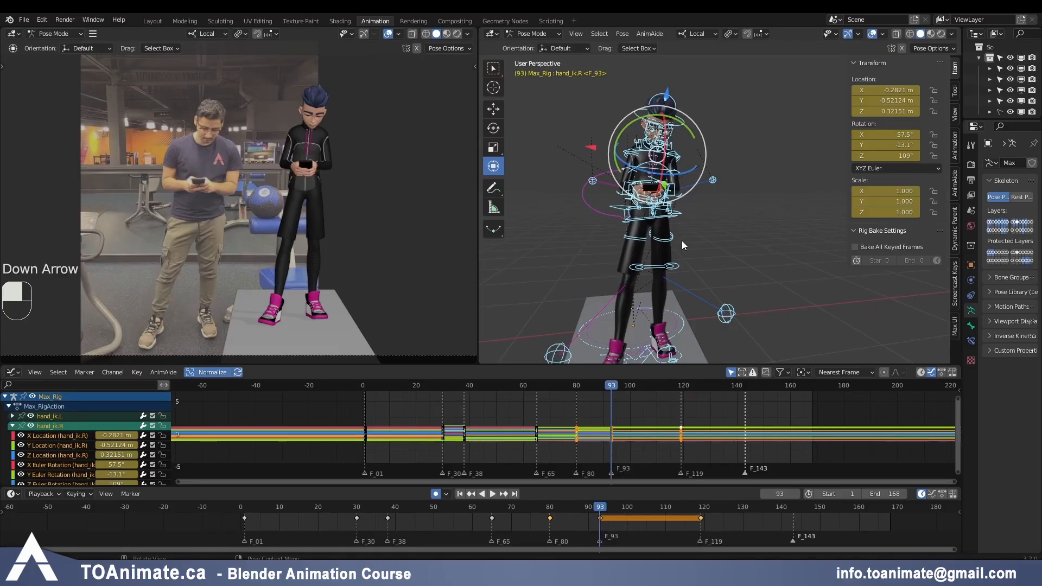
pyautogui.press('Up')
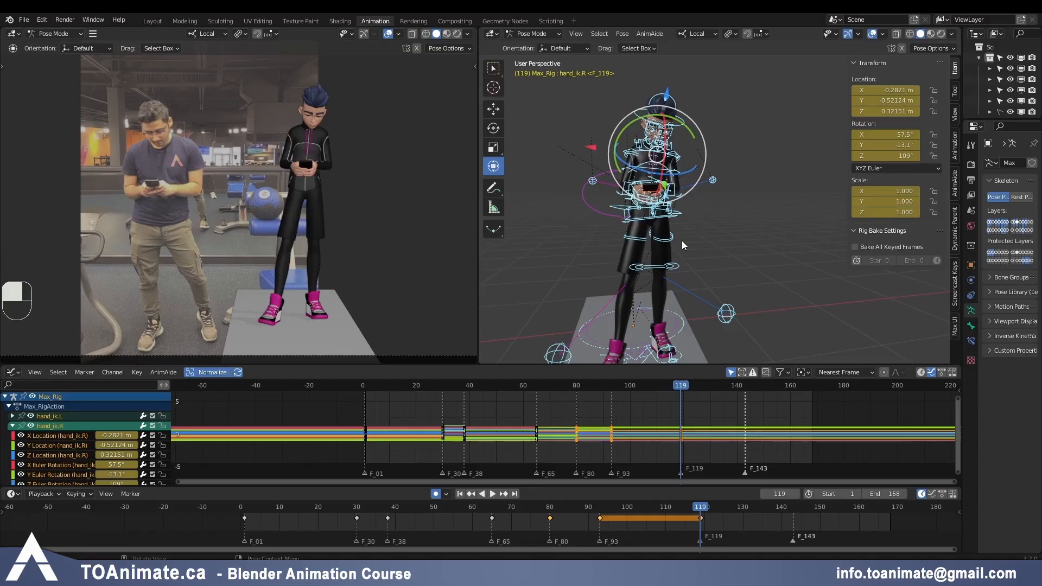
pyautogui.press('Down')
pyautogui.press('Up')
# Step: Compare the reference posture and foot placement at frames 1, 93 and 119, and scrub through the motion between 93 and 119
pyautogui.moveTo(610, 505); pyautogui.dragTo(700, 497)
pyautogui.click(245, 508)
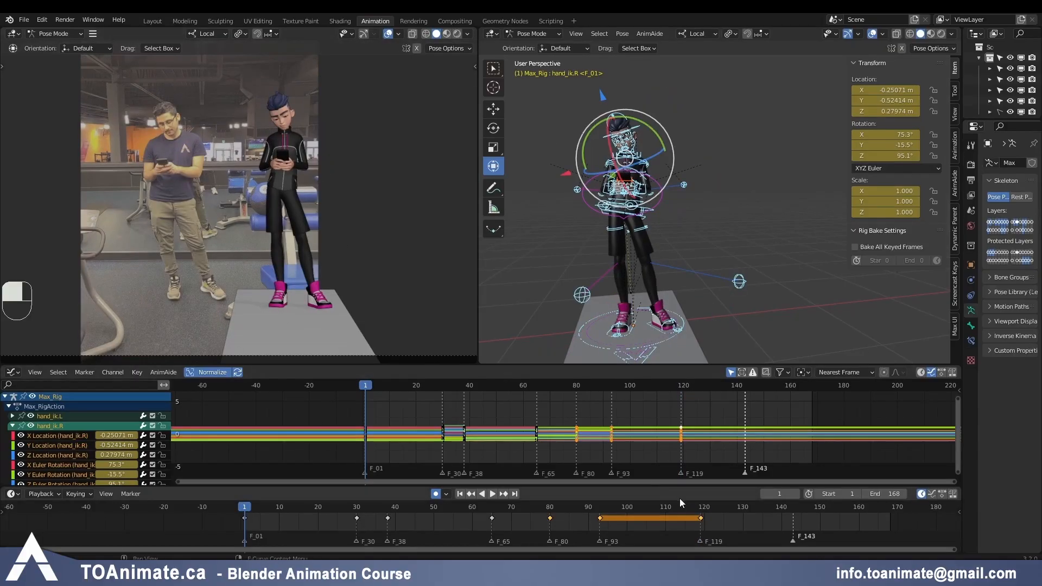
pyautogui.click(701, 508)
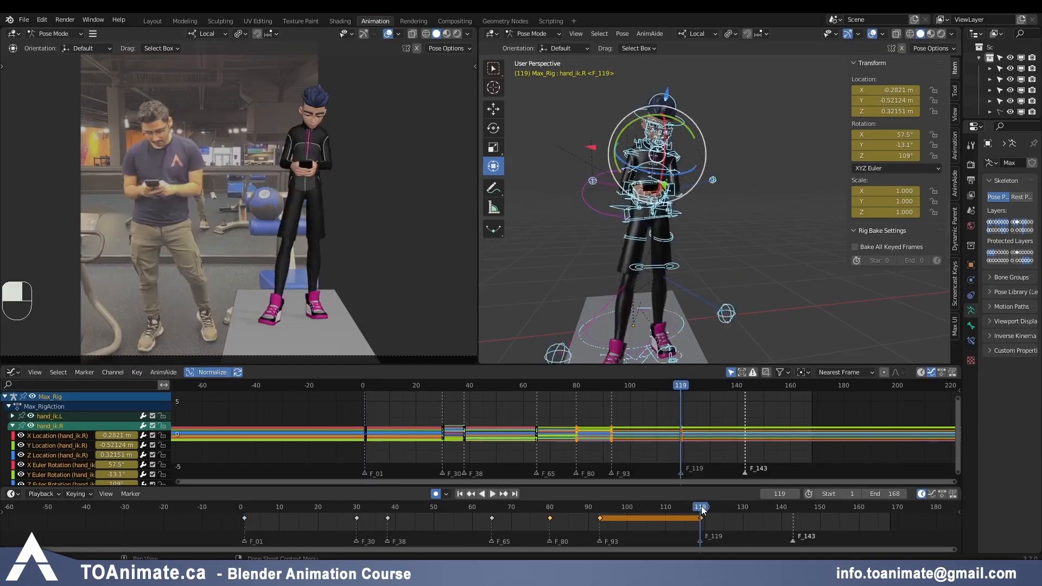
pyautogui.click(244, 507)
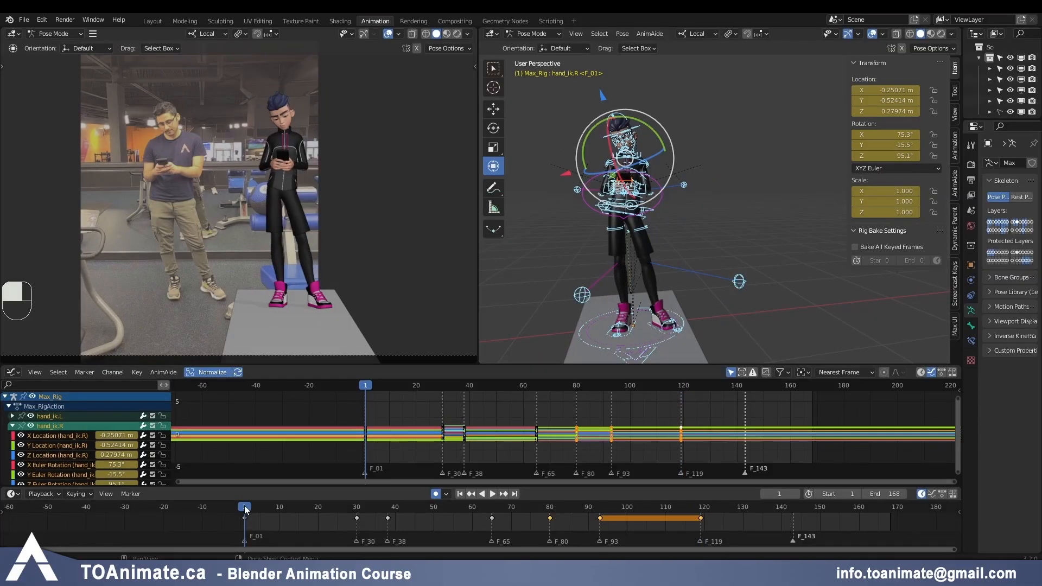
pyautogui.click(700, 508)
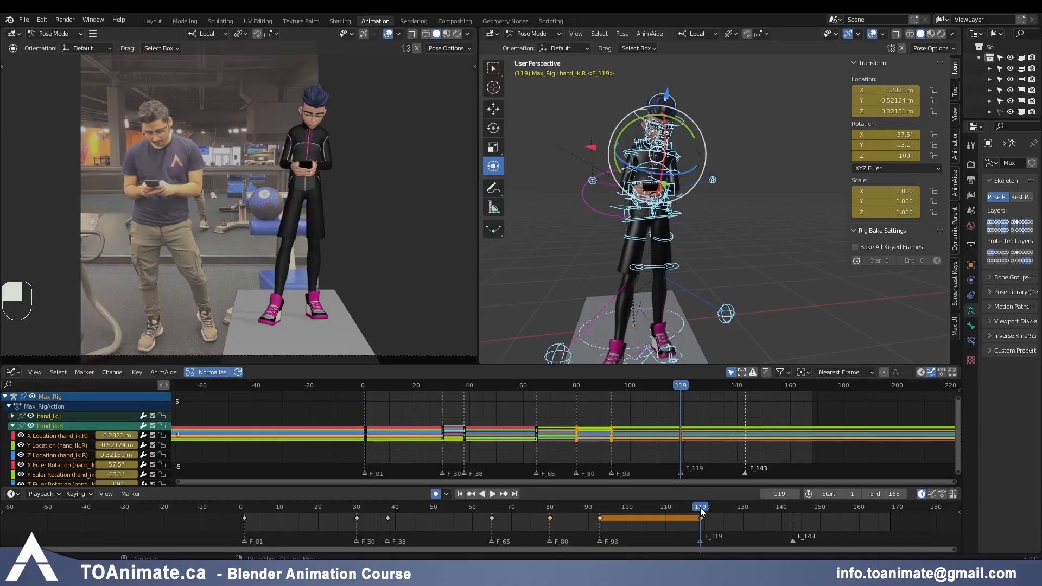
pyautogui.click(602, 510)
pyautogui.press('space')
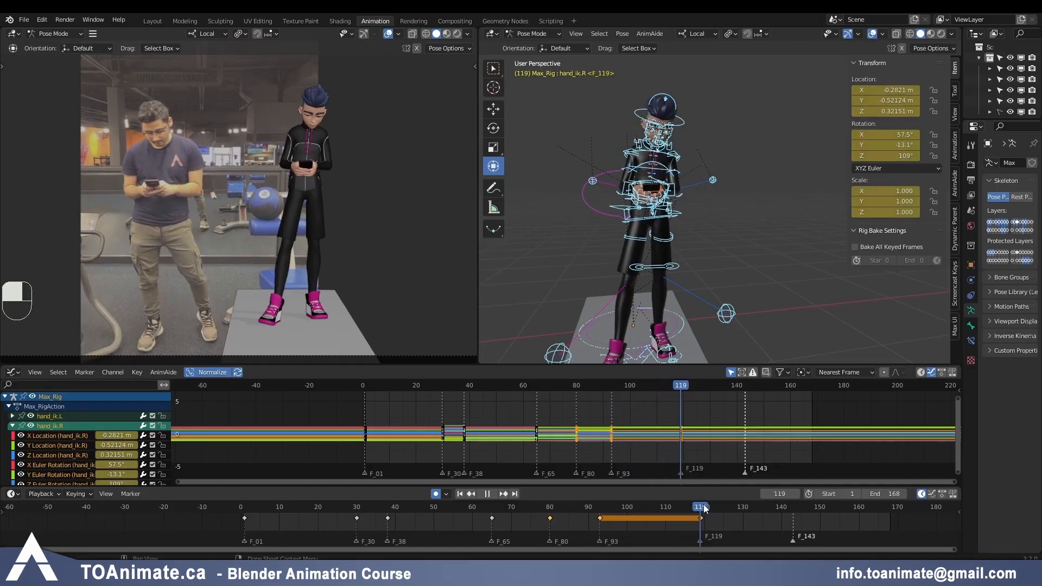
pyautogui.moveTo(701, 507)
pyautogui.mouseDown()
pyautogui.moveTo(720, 506)
pyautogui.moveTo(646, 515)
pyautogui.moveTo(700, 508)
pyautogui.moveTo(700, 498)
pyautogui.mouseUp()
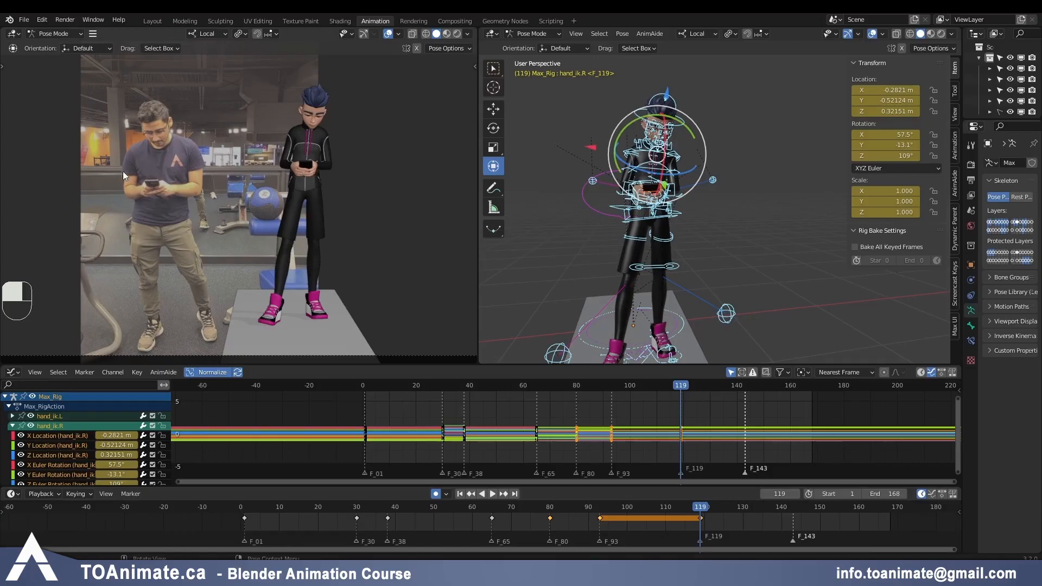
pyautogui.press('space')
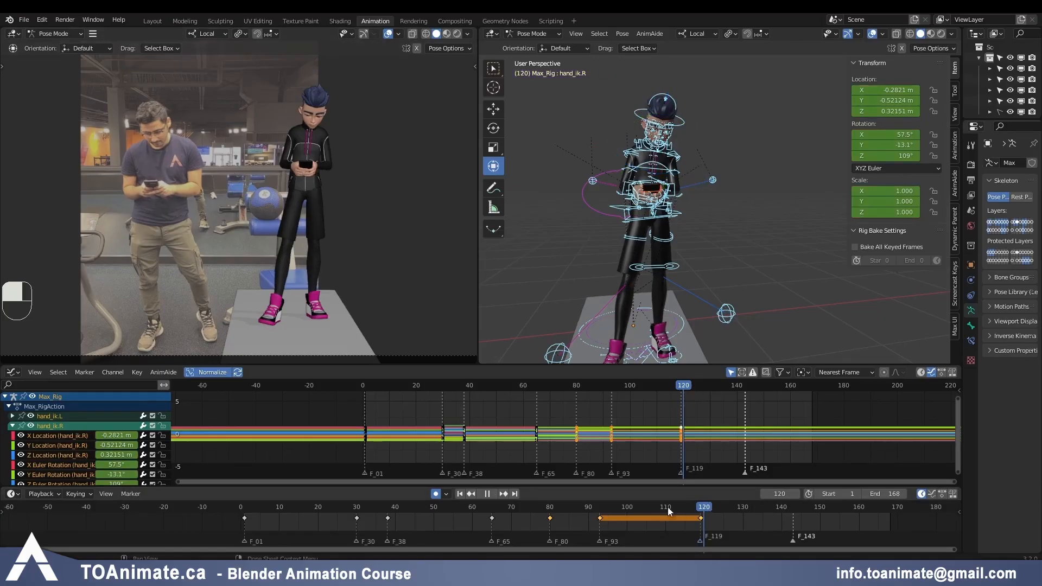
pyautogui.click(598, 509)
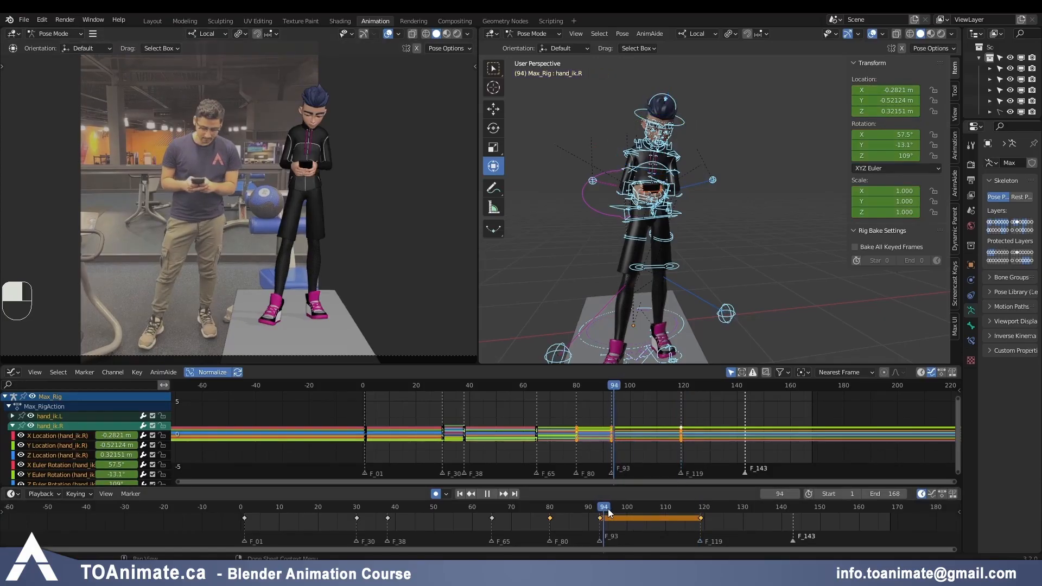
pyautogui.click(601, 514)
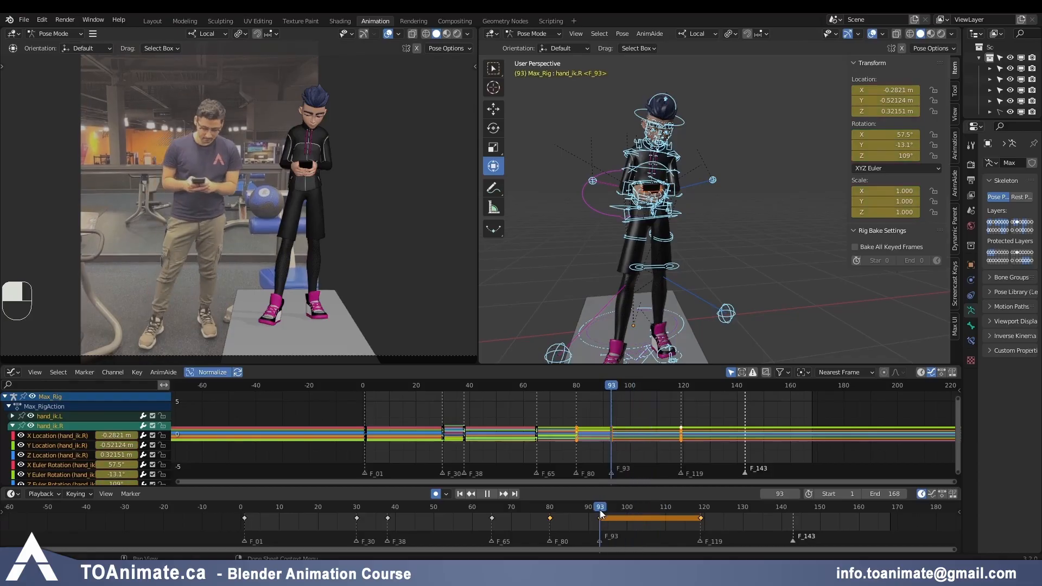
pyautogui.moveTo(647, 505); pyautogui.dragTo(700, 508)
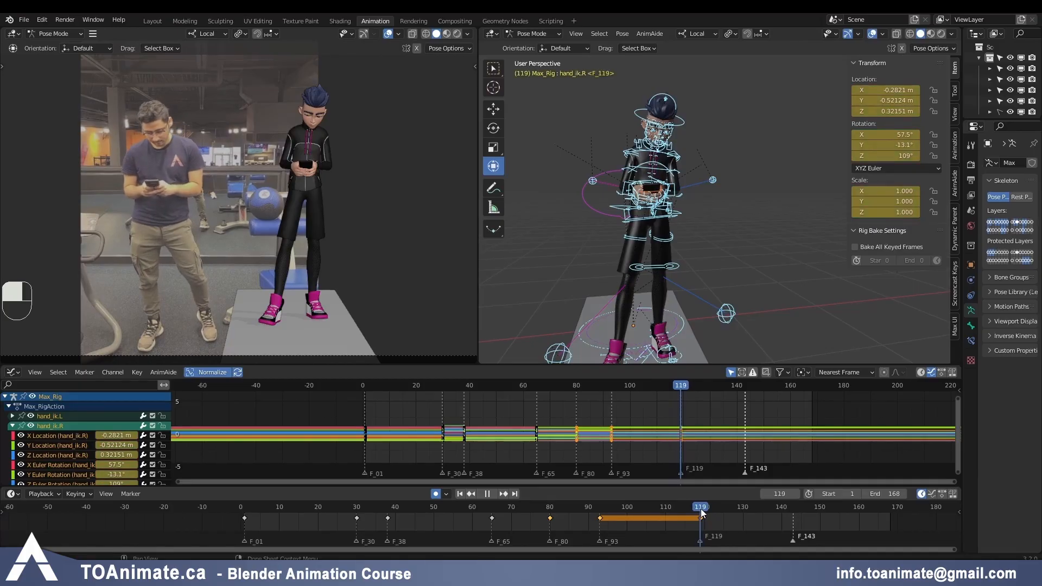
# Step: Rotate the COG at frame 119 to about X -3.05°, Y 6.95°, Z 2.38°
pyautogui.moveTo(545, 209); pyautogui.dragTo(671, 213, button='middle')
pyautogui.click(623, 225)
pyautogui.moveTo(711, 262); pyautogui.dragTo(710, 280)
# Step: Clear the rotations of toe_tip_pivot_ik.R and foot_spin_ik.R at frame 119 so the right foot rests flat
pyautogui.moveTo(710, 280); pyautogui.dragTo(642, 239, button='middle')
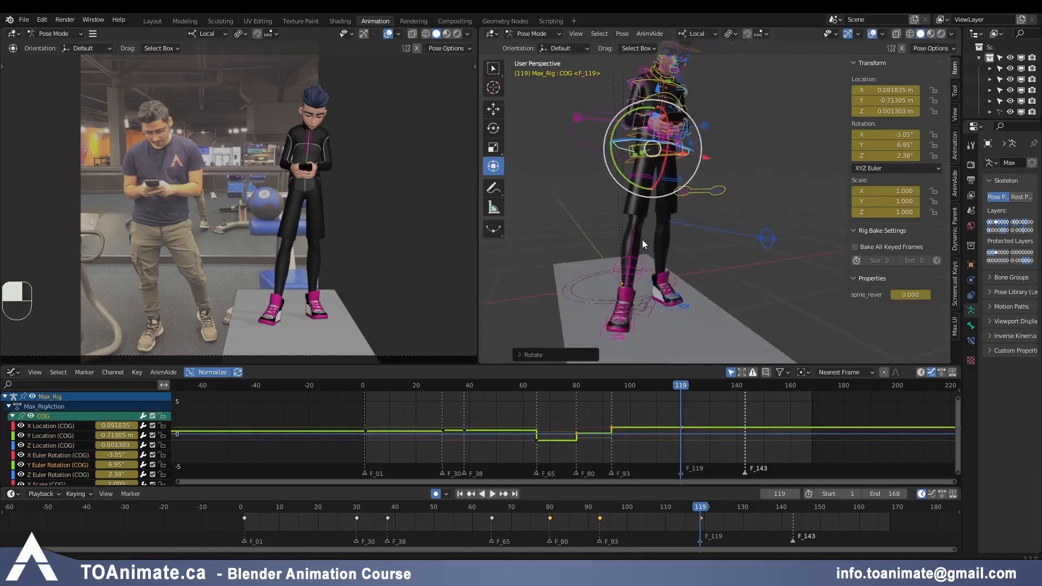
pyautogui.click(618, 324)
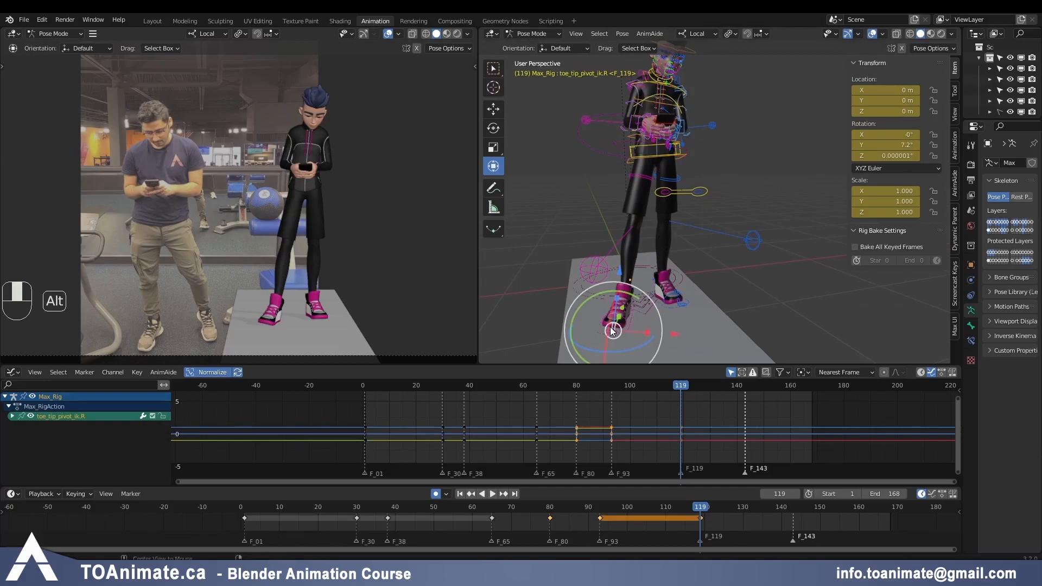
pyautogui.hotkey('alt', 'r')
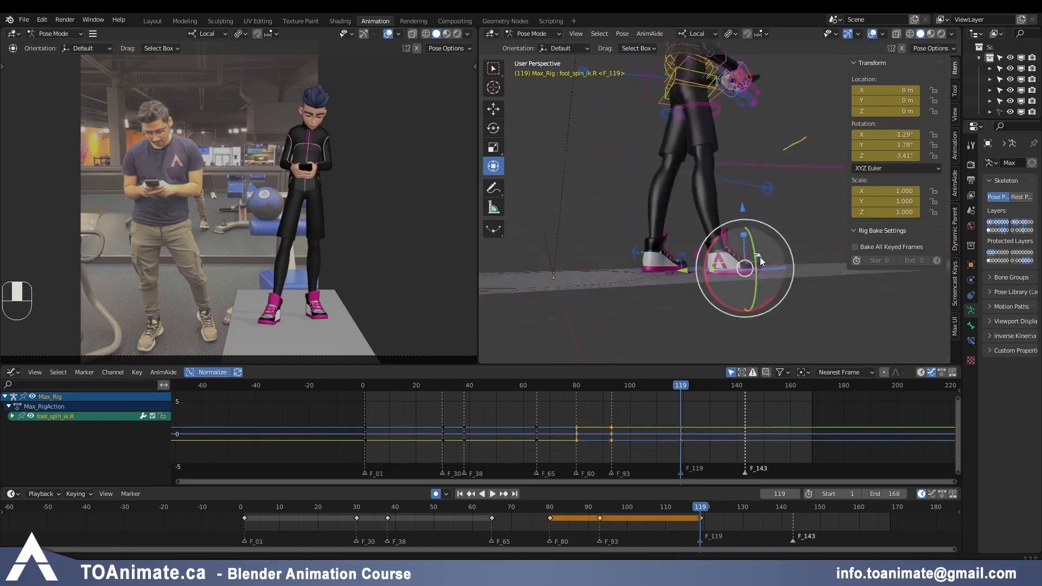
pyautogui.scroll(2, 760, 256)
pyautogui.moveTo(760, 256)
pyautogui.mouseDown(button='middle')
pyautogui.moveTo(757, 292)
pyautogui.moveTo(755, 261)
pyautogui.mouseUp(button='middle')
pyautogui.hotkey('alt', 'r')
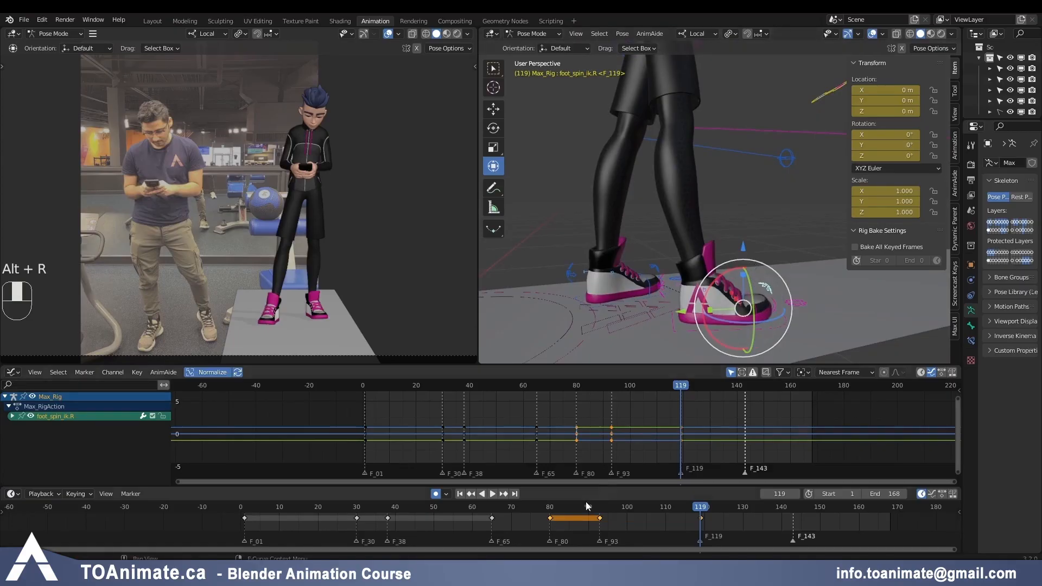
# Step: Try clearing the rotation of foot_spin_ik.R at frame 93
pyautogui.click(602, 506)
pyautogui.moveTo(717, 324); pyautogui.dragTo(631, 331, button='middle')
pyautogui.hotkey('alt', 'r')
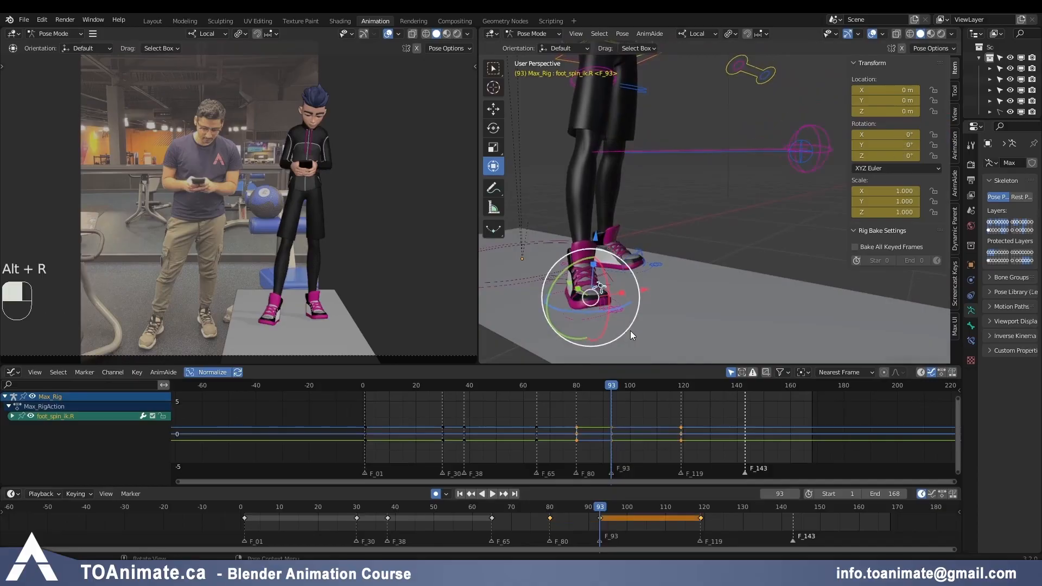
pyautogui.hotkey('ctrl', 'z')
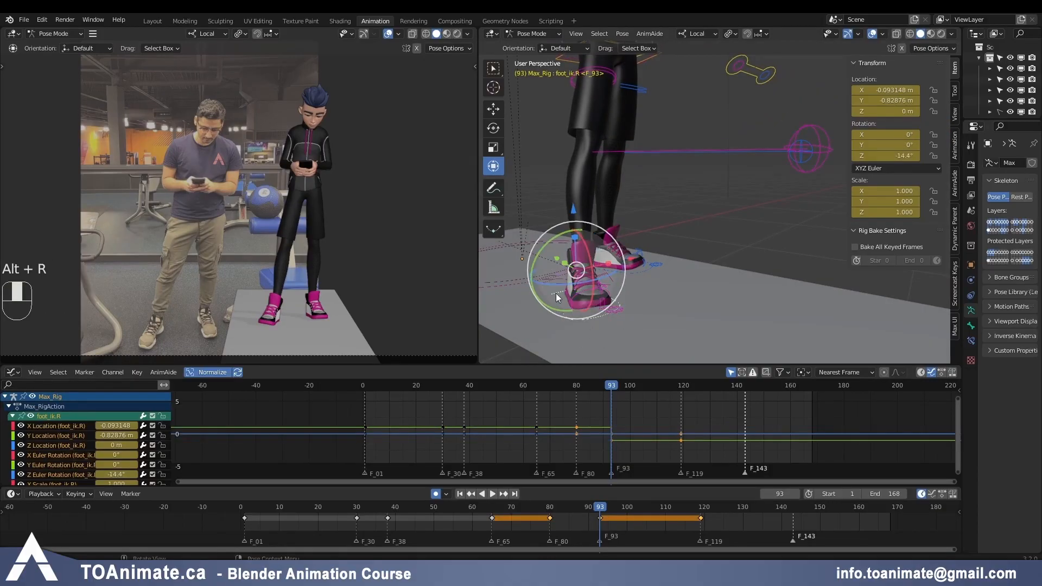
# Step: Rotate foot_ik.R at frame 93 to Z -18.9° and copy that key to frame 119
pyautogui.moveTo(561, 285); pyautogui.dragTo(554, 282)
pyautogui.click(599, 518)
pyautogui.hotkey('ctrl', 'c')
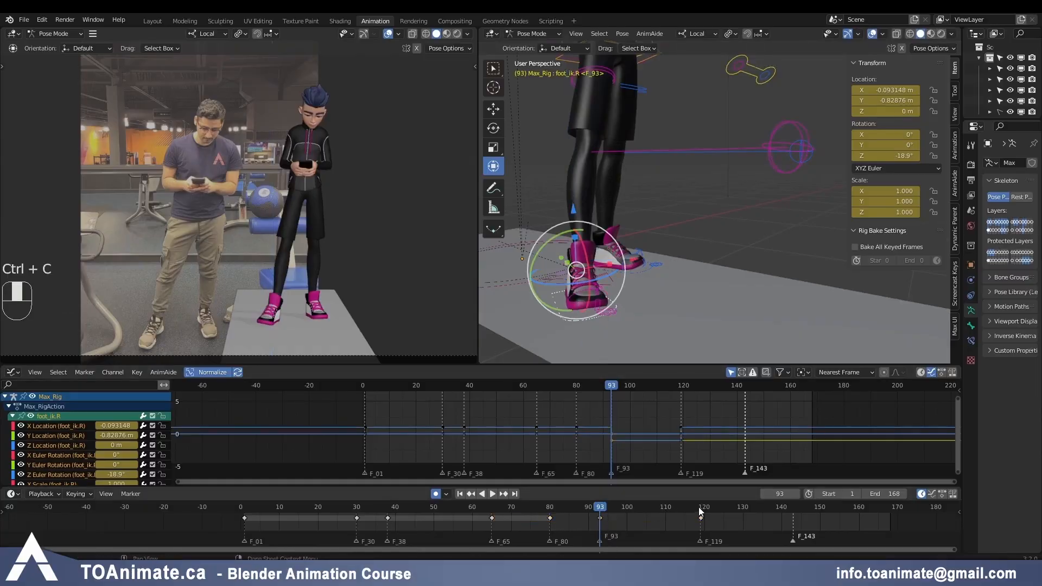
pyautogui.click(700, 507)
pyautogui.hotkey('ctrl', 'v')
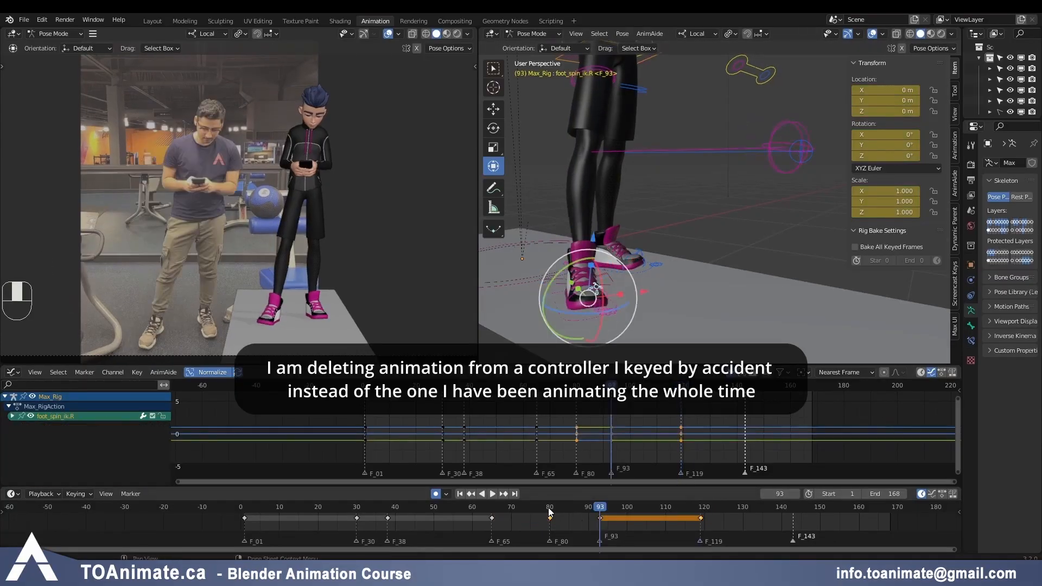
# Step: At frame 80, clear foot_spin_ik.R's rotation and rotate toe_tip_pivot_ik.R to about X 60°, Z 0.794°, comparing the right foot with frame 93
pyautogui.click(549, 507)
pyautogui.hotkey('alt', 'r')
pyautogui.click(516, 268)
pyautogui.moveTo(507, 257); pyautogui.dragTo(509, 234)
pyautogui.moveTo(496, 312); pyautogui.dragTo(531, 274)
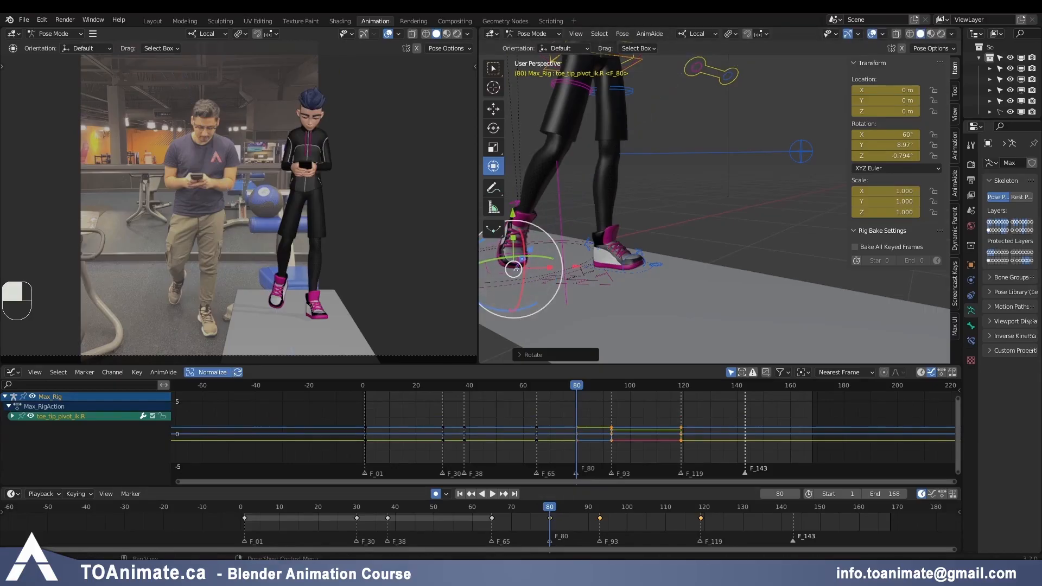
pyautogui.click(598, 509)
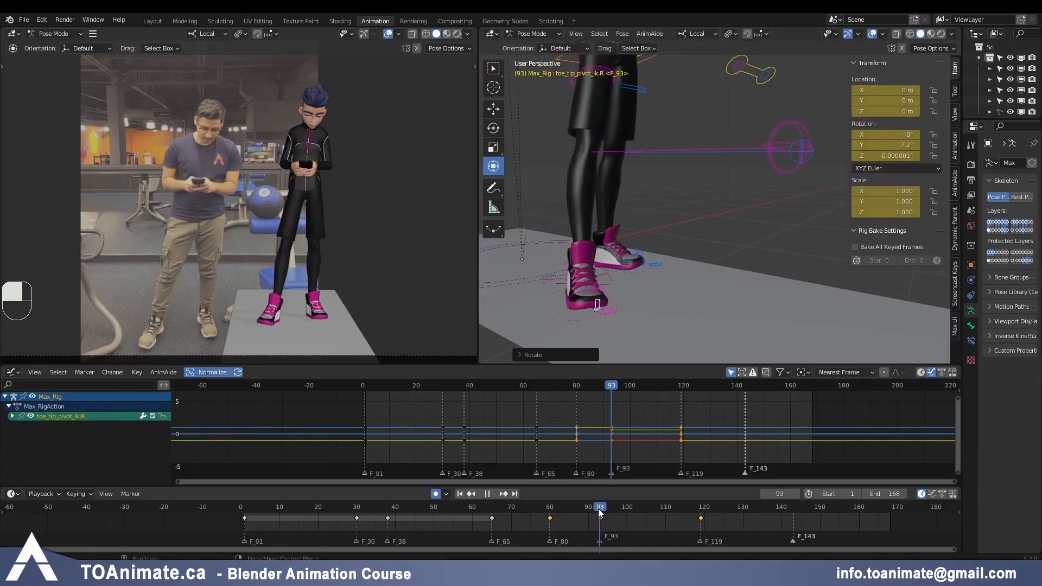
pyautogui.click(549, 510)
# Step: Inspect the keys of foot_spin_ik.R, foot_ik.R and toe_tip_pivot_ik.R at frame 80
pyautogui.click(513, 264)
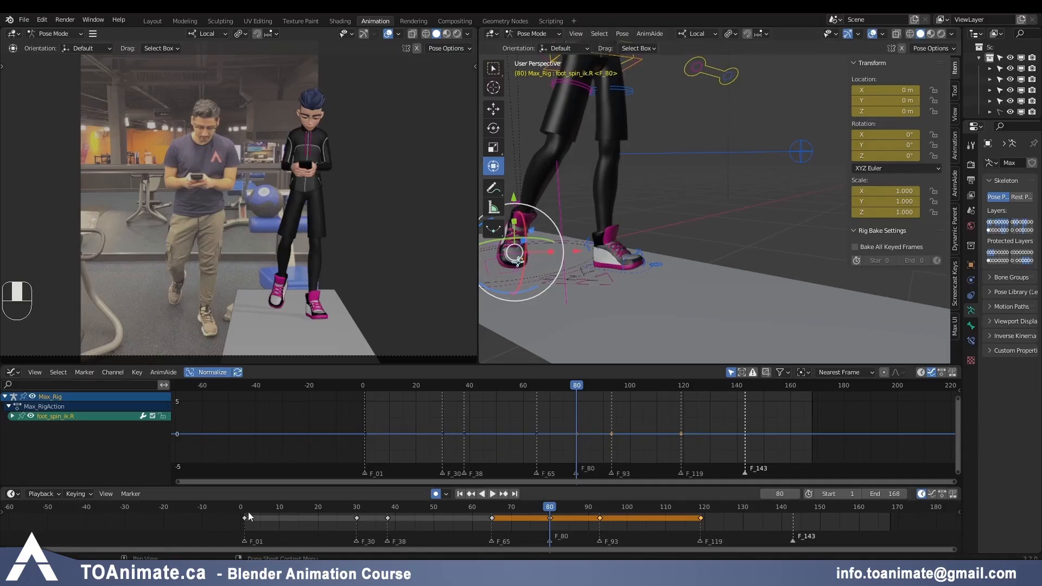
pyautogui.click(346, 529)
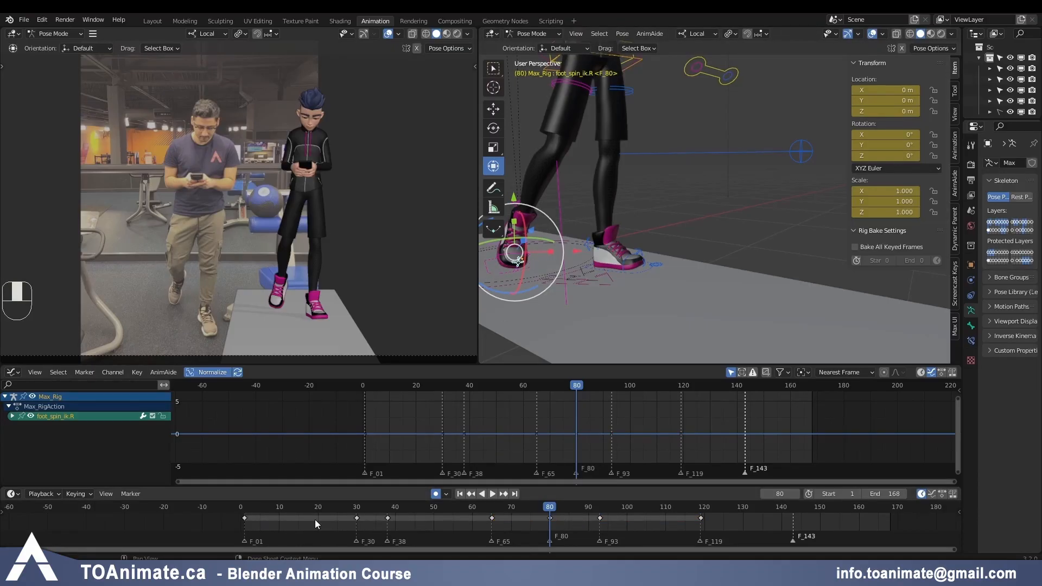
pyautogui.click(514, 269)
pyautogui.click(516, 270)
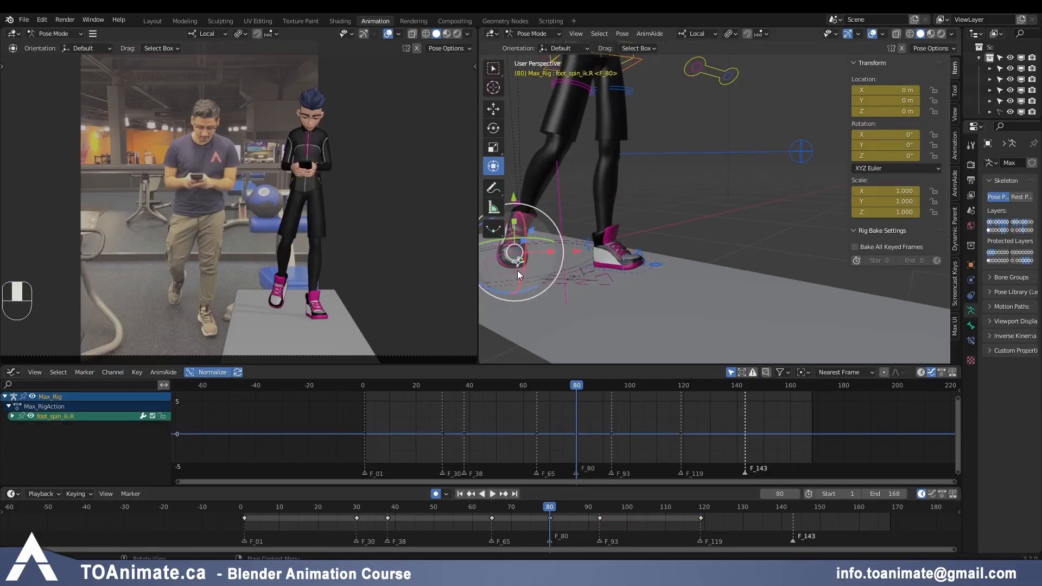
pyautogui.click(516, 271)
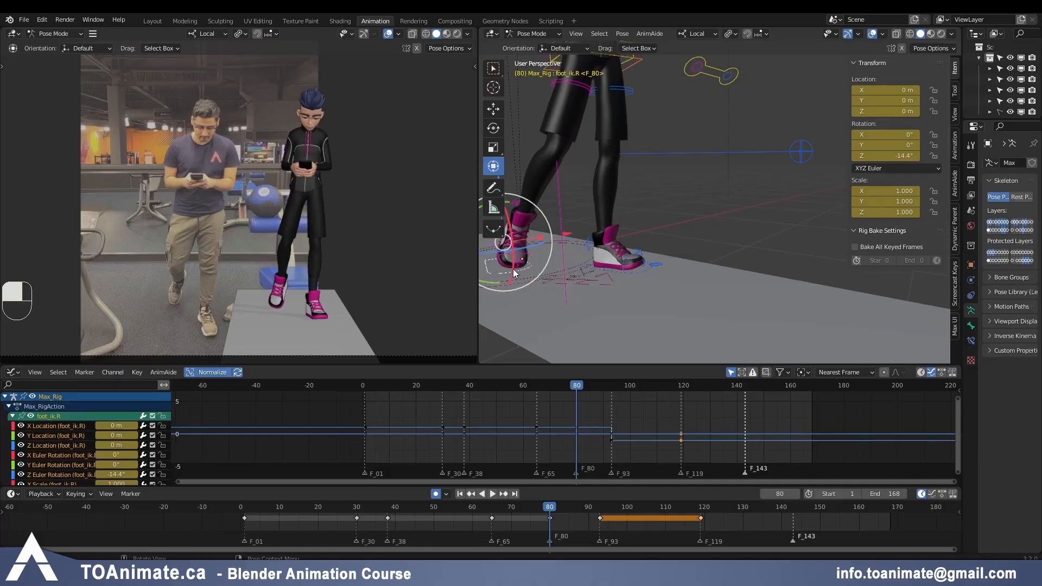
pyautogui.click(515, 272)
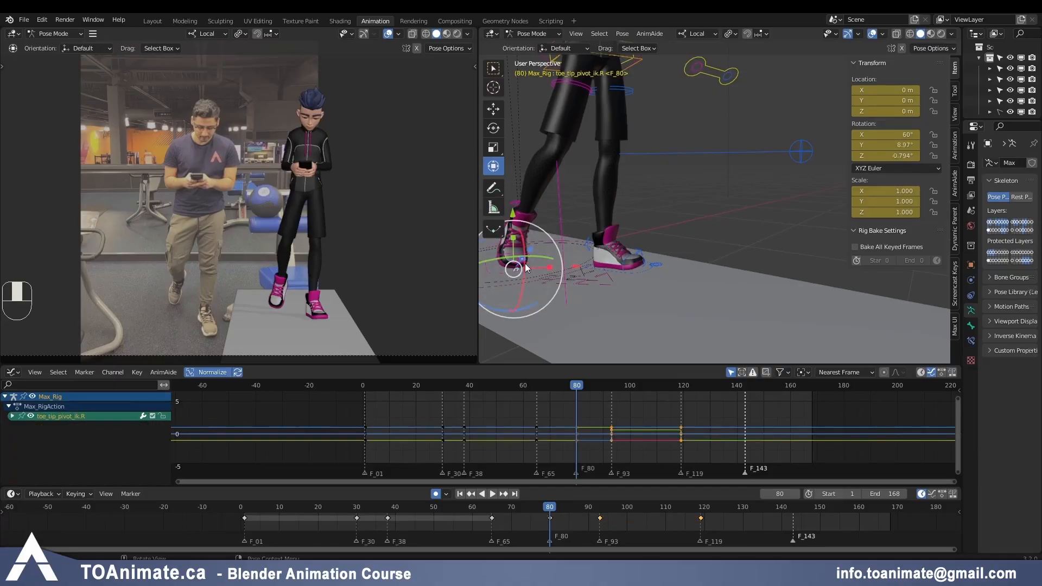
pyautogui.click(517, 263)
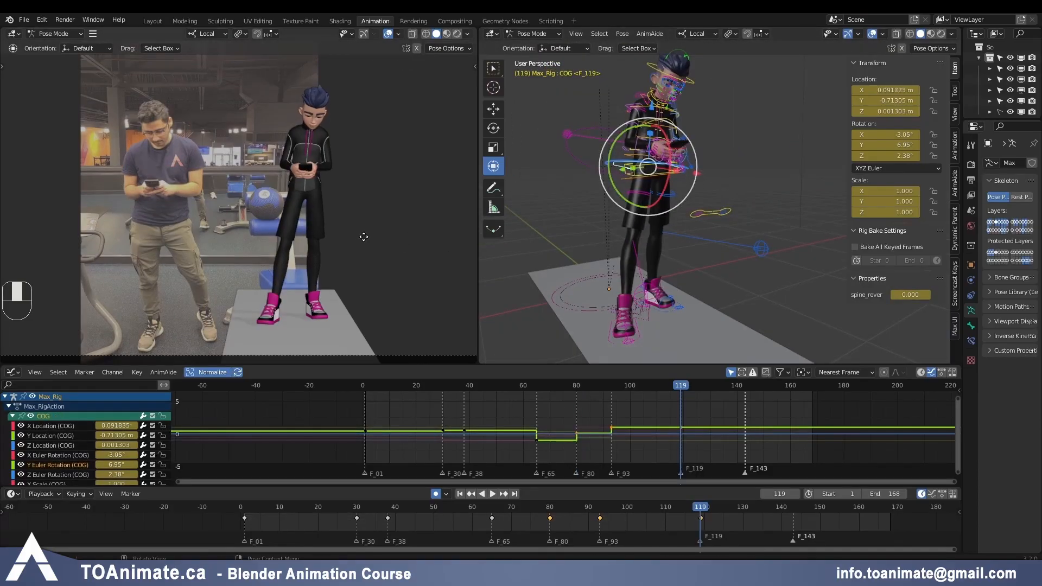
# Step: Move the COG at frame 119 to about X -0.092 m, Y -0.717 m and rotate it to X -3.04°, Y 5.08°, Z 2.48°
pyautogui.press('g')
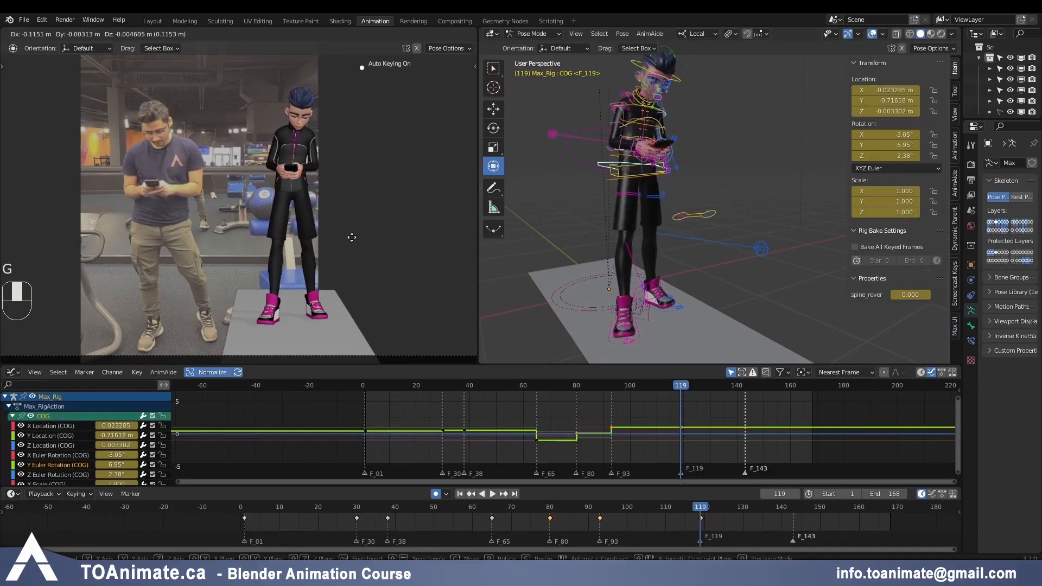
pyautogui.click(350, 234)
pyautogui.keyDown('shift'); pyautogui.moveTo(640, 237); pyautogui.dragTo(678, 293, button='middle'); pyautogui.keyUp('shift')
pyautogui.click(595, 99)
pyautogui.keyDown('shift'); pyautogui.moveTo(646, 131); pyautogui.dragTo(665, 223, button='middle'); pyautogui.keyUp('shift')
pyautogui.moveTo(669, 137); pyautogui.dragTo(674, 144)
pyautogui.moveTo(676, 145); pyautogui.dragTo(782, 155, button='middle')
pyautogui.moveTo(698, 218); pyautogui.dragTo(705, 223)
pyautogui.moveTo(704, 223); pyautogui.dragTo(640, 244, button='middle')
pyautogui.moveTo(684, 191); pyautogui.dragTo(694, 184)
pyautogui.moveTo(695, 184); pyautogui.dragTo(617, 184, button='middle')
pyautogui.click(618, 184)
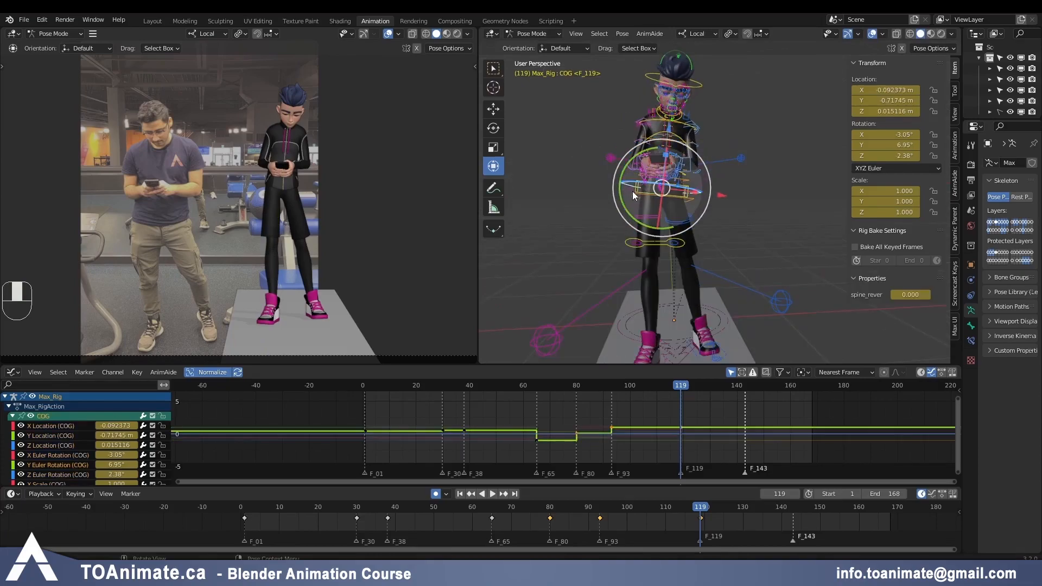
pyautogui.moveTo(624, 209); pyautogui.dragTo(273, 101)
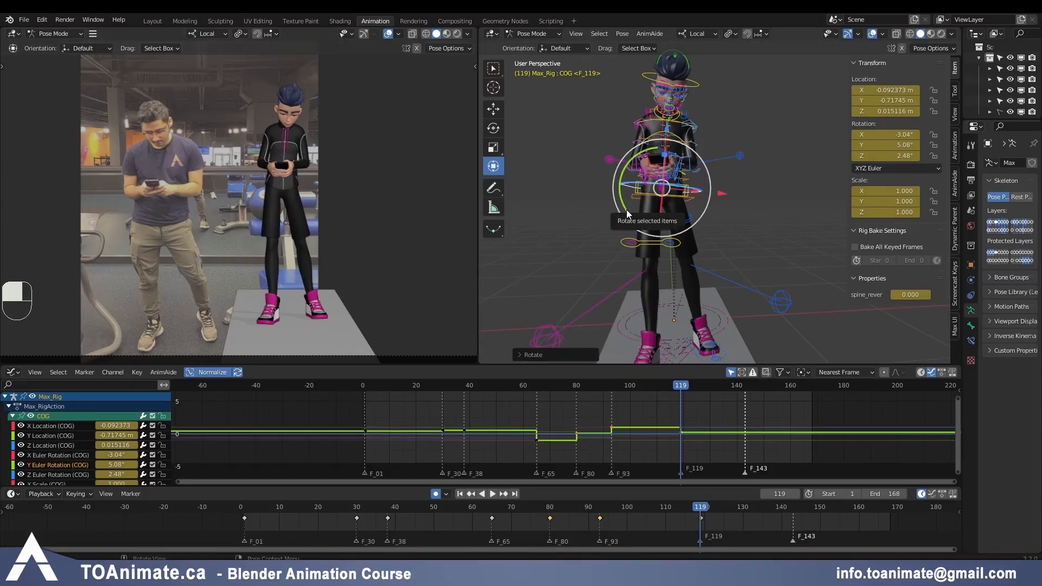
# Step: Rotate the head at frame 119 to about X 32.3°, Y -13.3°, Z -1.01° and adjust the neck's tilt
pyautogui.click(688, 92)
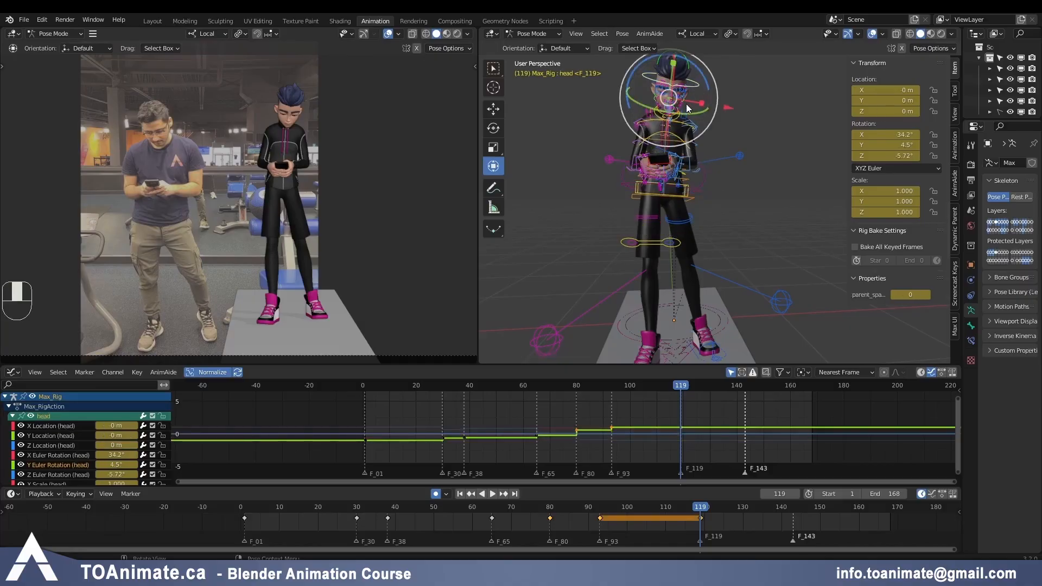
pyautogui.press('r')
pyautogui.moveTo(693, 110); pyautogui.dragTo(692, 111)
pyautogui.moveTo(633, 71); pyautogui.dragTo(626, 84)
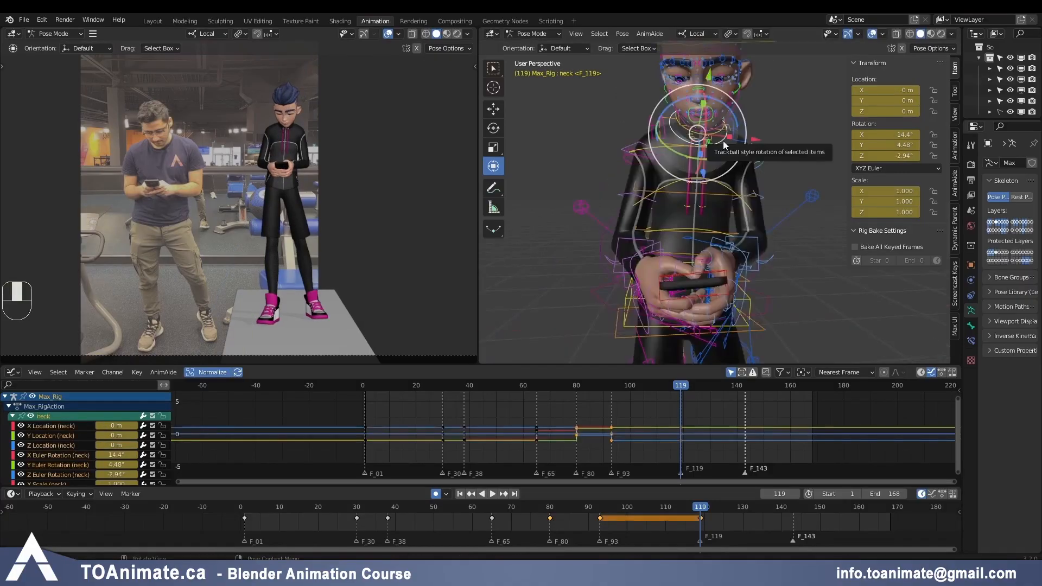
pyautogui.moveTo(726, 108)
pyautogui.mouseDown()
pyautogui.moveTo(716, 101)
pyautogui.moveTo(727, 82)
pyautogui.moveTo(716, 103)
pyautogui.mouseUp()
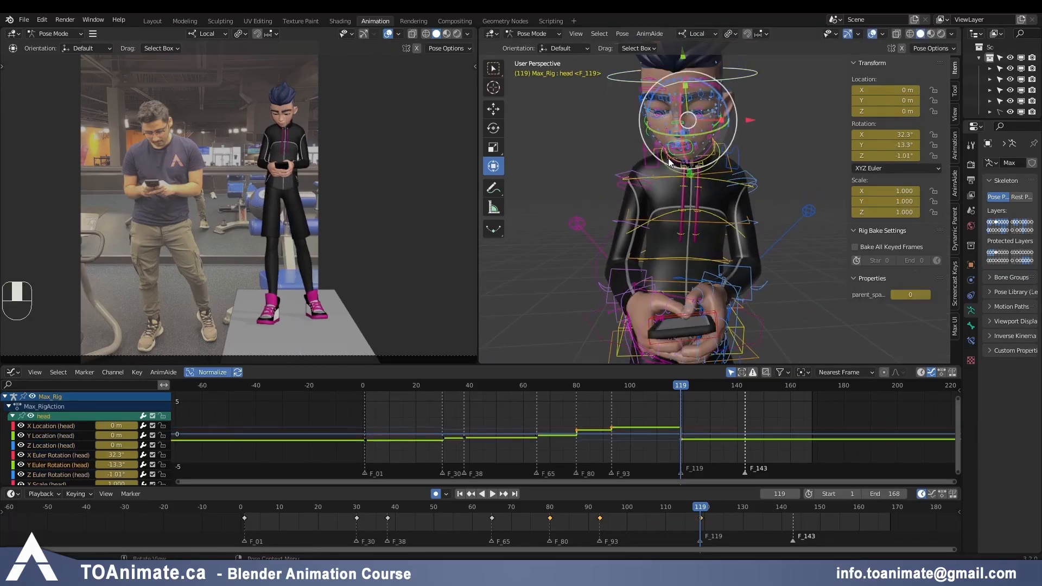
pyautogui.moveTo(673, 124); pyautogui.dragTo(642, 111)
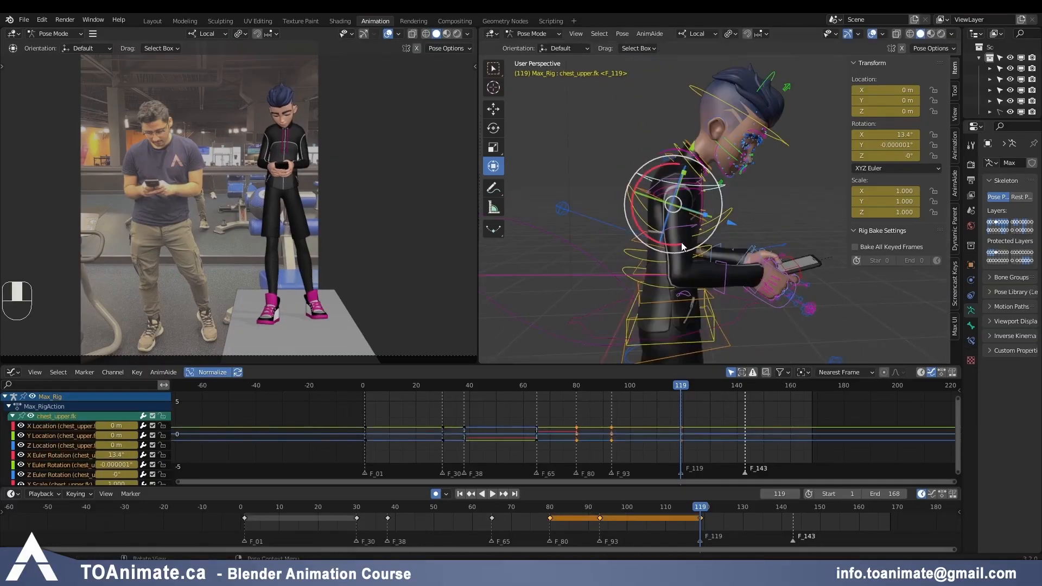
# Step: Bend the upper chest and rotate chest.fk to X 17.5° at frame 119, comparing the torso with frame 93
pyautogui.moveTo(710, 190); pyautogui.dragTo(709, 187)
pyautogui.moveTo(673, 245); pyautogui.dragTo(675, 246)
pyautogui.click(709, 238)
pyautogui.moveTo(661, 286); pyautogui.dragTo(664, 289)
pyautogui.press('Down')
pyautogui.press('Up')
pyautogui.press('Down')
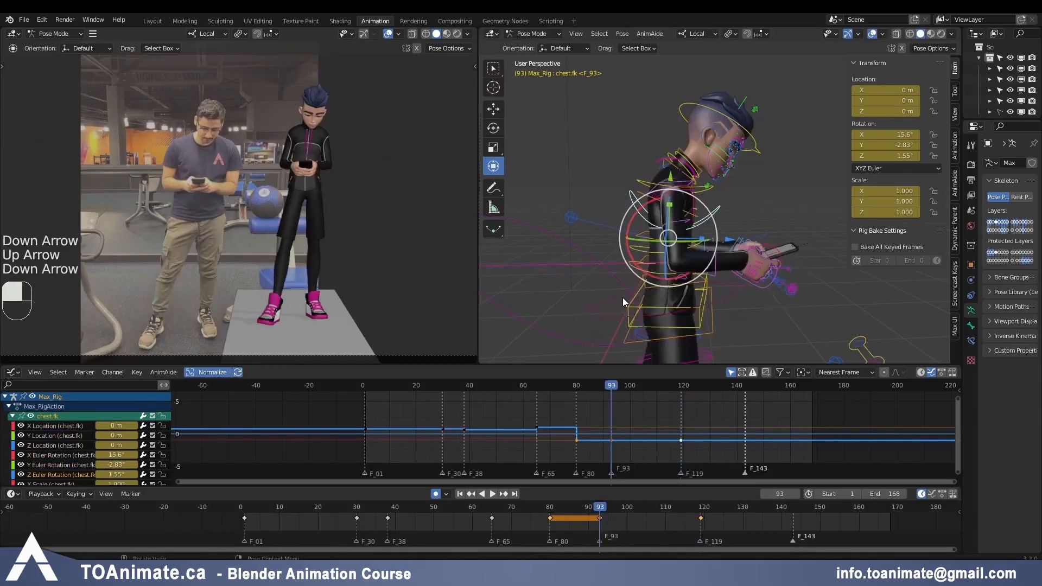
pyautogui.press('Up')
# Step: Move hand_ik.R with the torso at frame 119 and rotate it to about X 59.6°, Y -11.9°, Z 108°
pyautogui.moveTo(832, 274); pyautogui.dragTo(741, 317, button='middle')
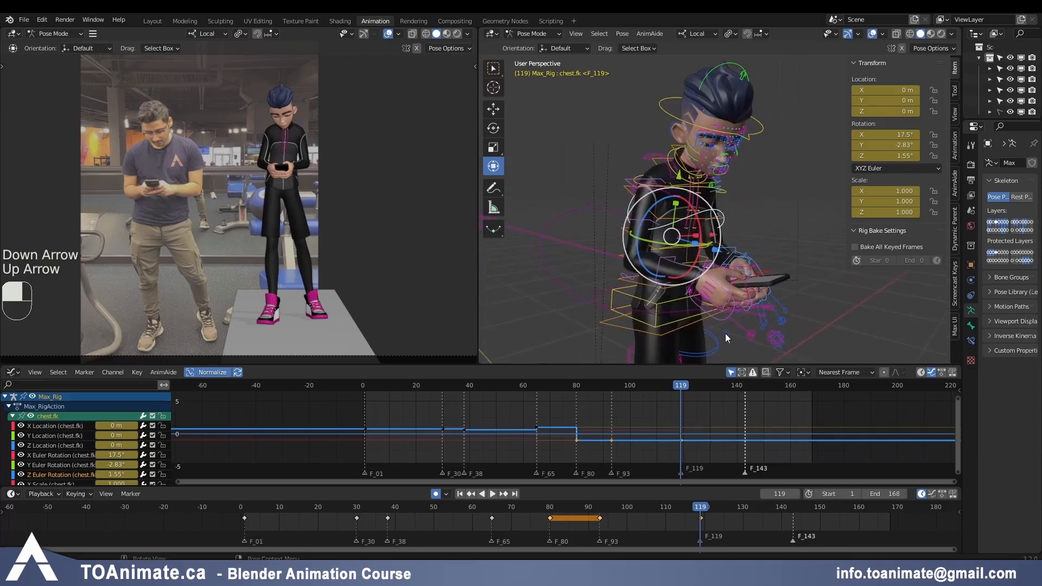
pyautogui.click(718, 316)
pyautogui.press('g')
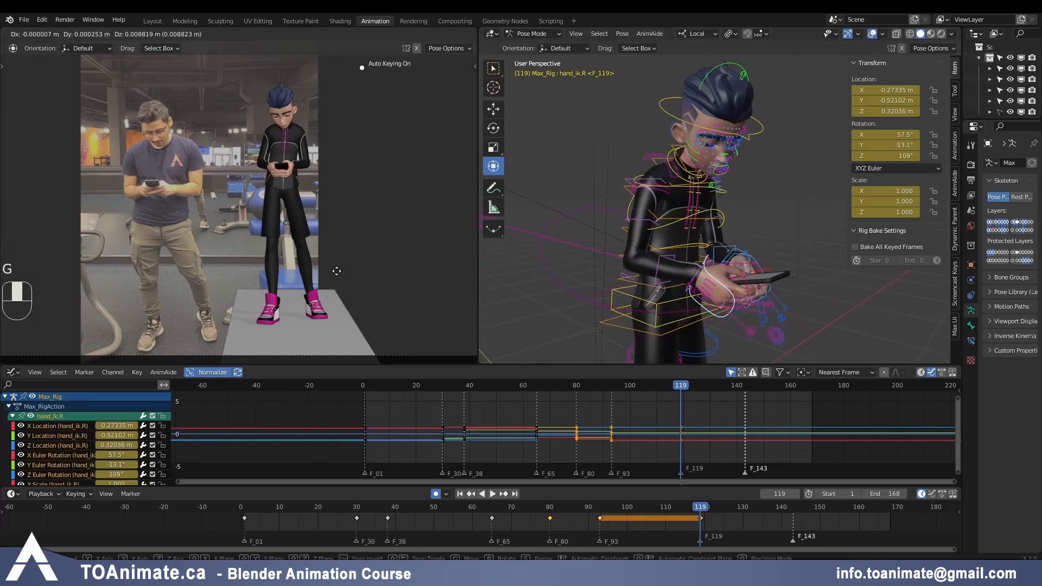
pyautogui.click(393, 279)
pyautogui.press('Down')
pyautogui.press('Up')
pyautogui.moveTo(815, 308); pyautogui.dragTo(732, 282, button='middle')
pyautogui.moveTo(681, 244); pyautogui.dragTo(683, 242)
pyautogui.keyDown('shift'); pyautogui.moveTo(683, 243); pyautogui.dragTo(646, 123, button='middle'); pyautogui.keyUp('shift')
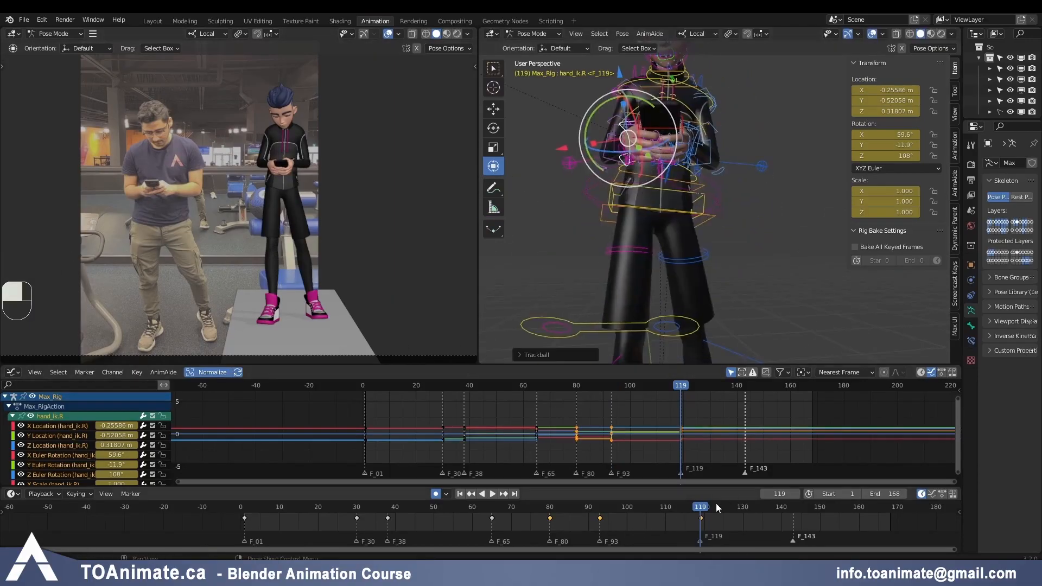
# Step: Compare the motion between frames 80 and 119, and rotate toe_tip_pivot_ik.L at frame 119 to about X 12.9° to lift the left heel
pyautogui.click(600, 510)
pyautogui.press('space')
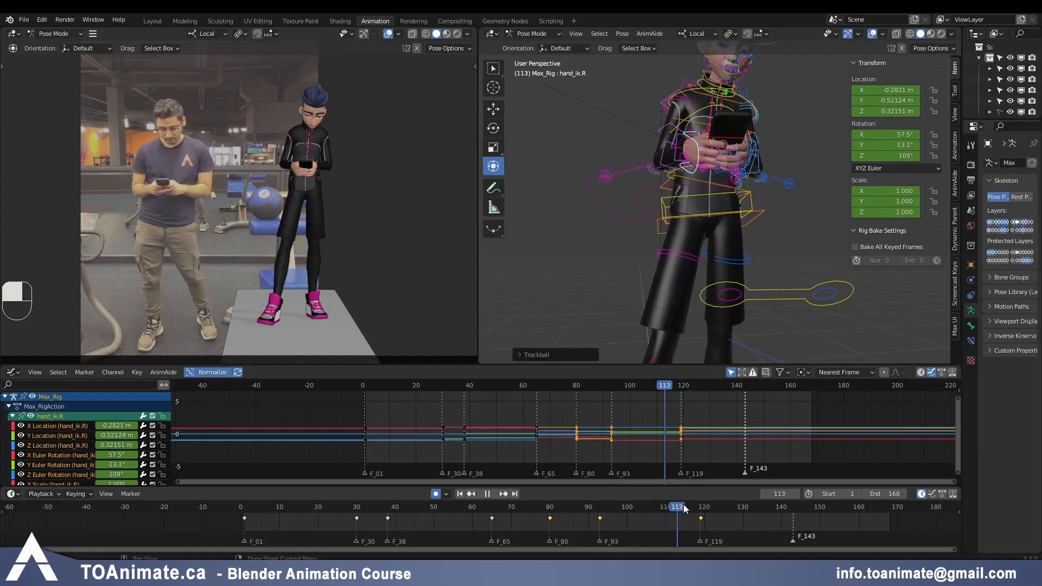
pyautogui.moveTo(696, 504); pyautogui.dragTo(700, 506)
pyautogui.moveTo(499, 507); pyautogui.dragTo(550, 503)
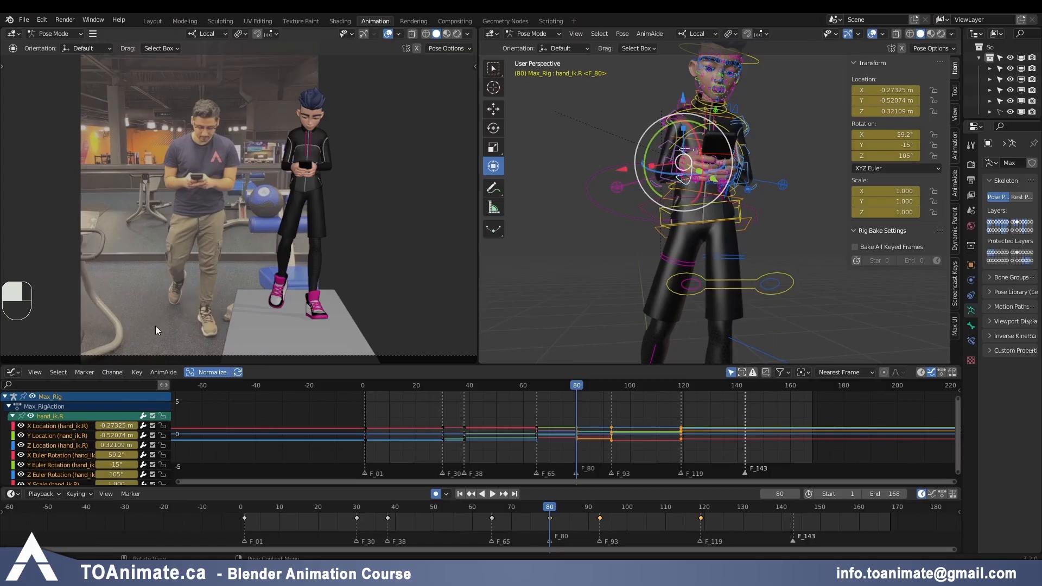
pyautogui.click(700, 506)
pyautogui.keyDown('shift'); pyautogui.moveTo(612, 303); pyautogui.dragTo(700, 288, button='middle'); pyautogui.keyUp('shift')
pyautogui.click(696, 256)
pyautogui.moveTo(707, 243); pyautogui.dragTo(708, 253)
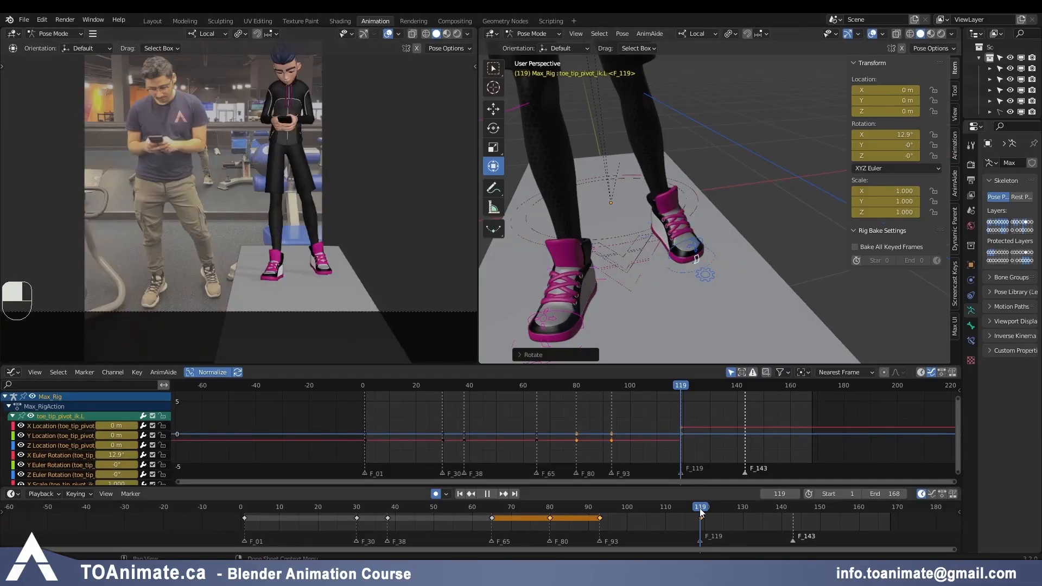
pyautogui.click(701, 510)
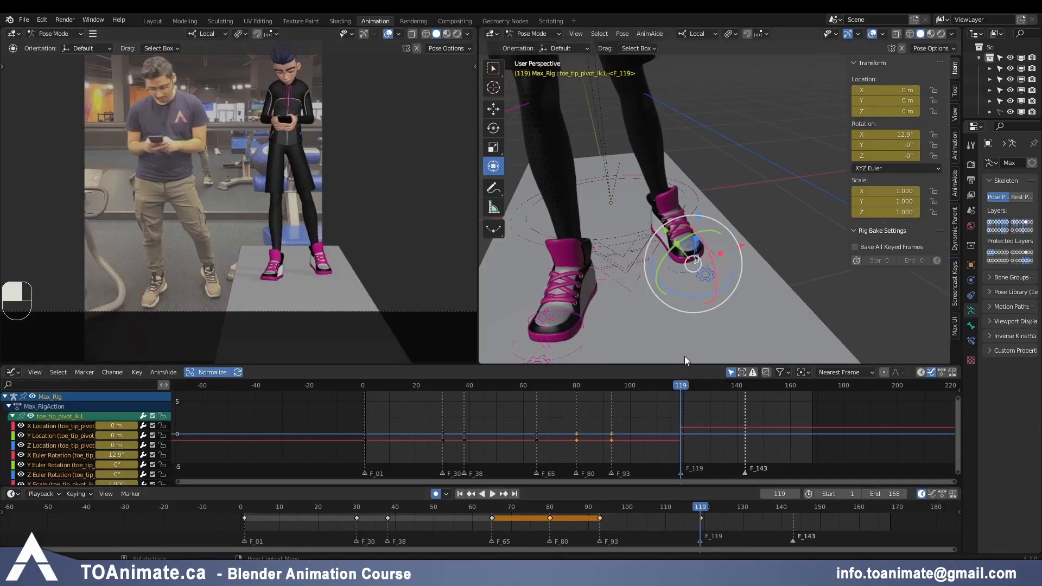
pyautogui.moveTo(684, 298); pyautogui.dragTo(686, 297)
# Step: Move the COG at frame 119 forward and slightly down to about X -0.102 m, Y -0.804 m, Z -0.008 m
pyautogui.moveTo(650, 253); pyautogui.dragTo(730, 348, button='middle')
pyautogui.click(738, 181)
pyautogui.moveTo(733, 183); pyautogui.dragTo(690, 262, button='middle')
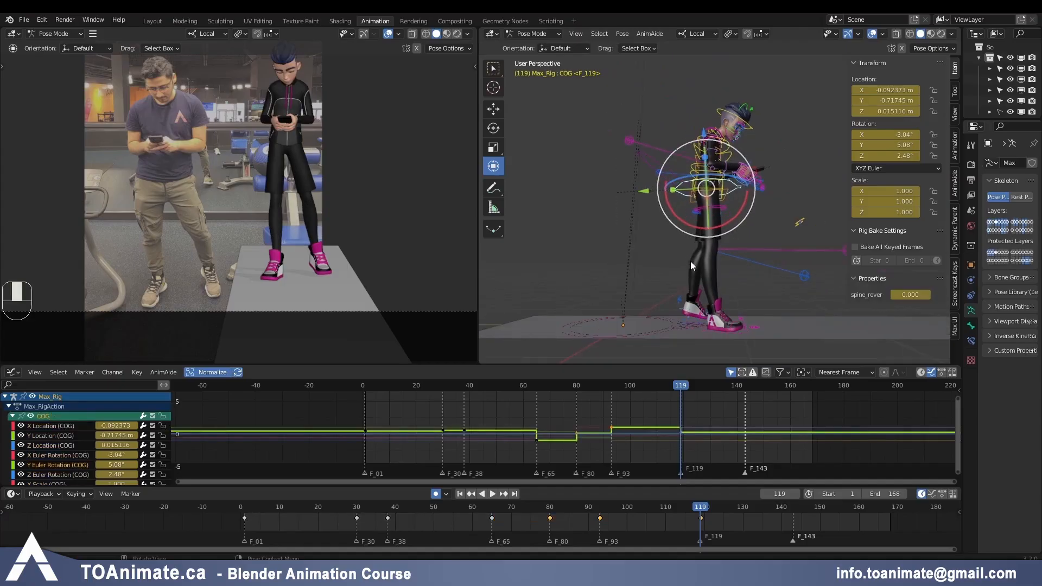
pyautogui.press('g')
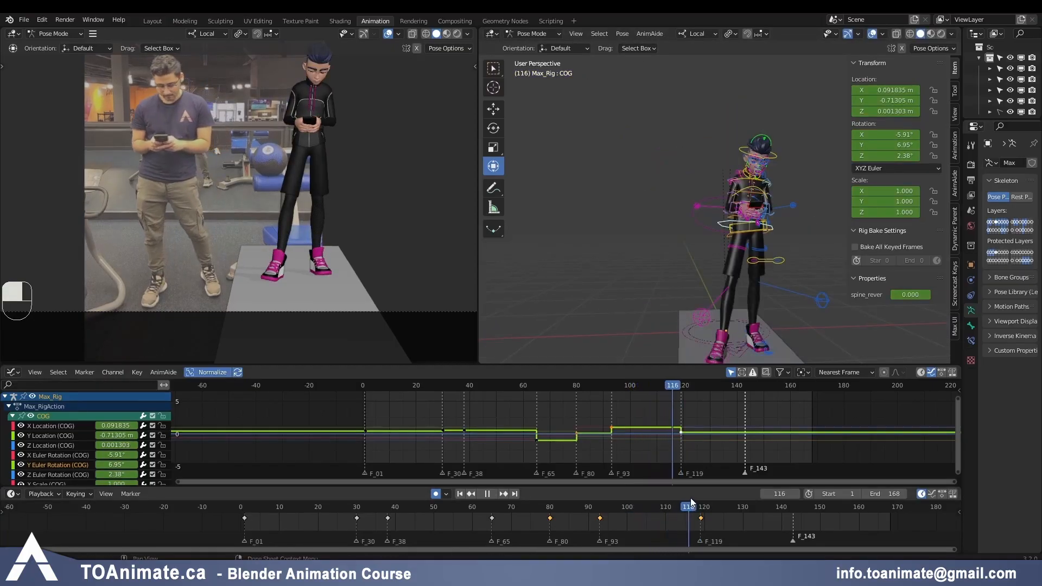
pyautogui.moveTo(691, 497); pyautogui.dragTo(700, 505)
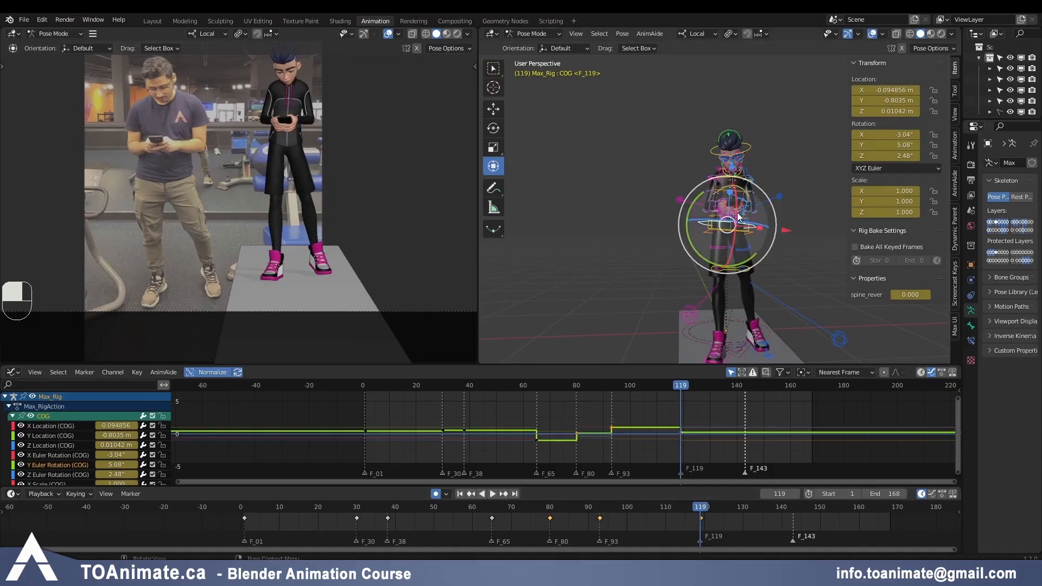
pyautogui.press('g')
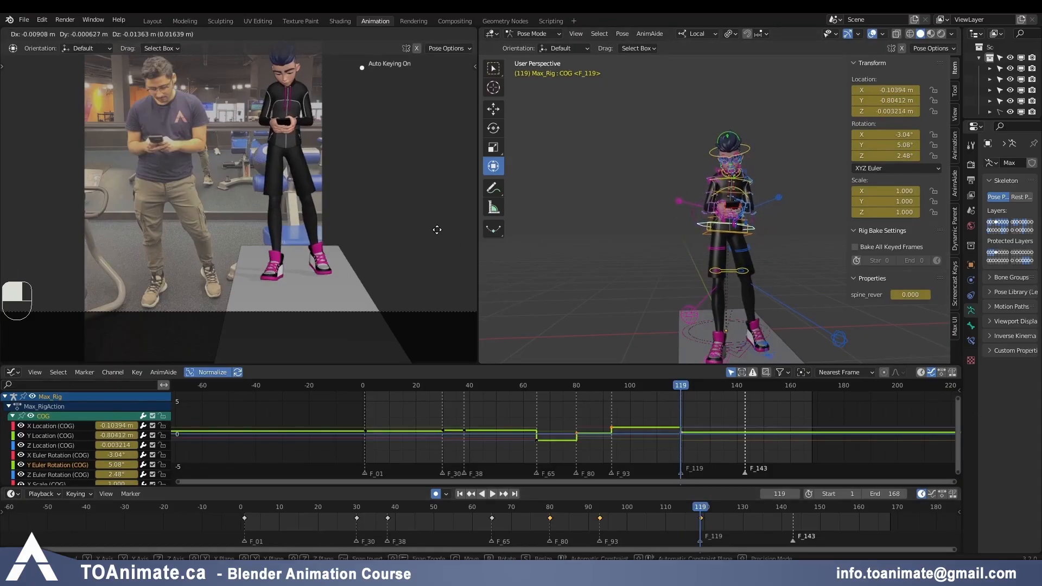
pyautogui.click(429, 240)
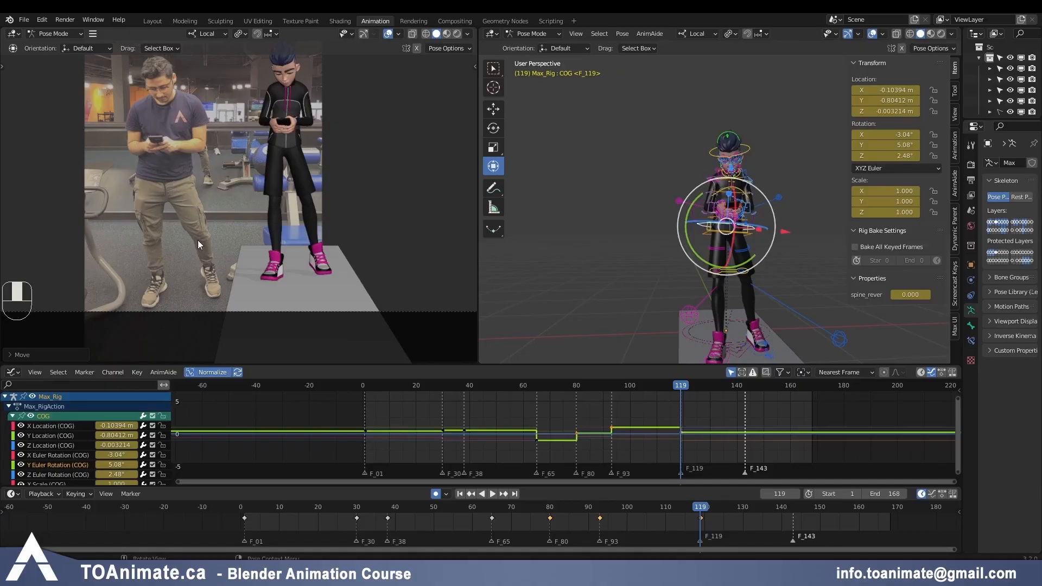
pyautogui.moveTo(728, 252); pyautogui.dragTo(725, 284, button='middle')
pyautogui.press('g')
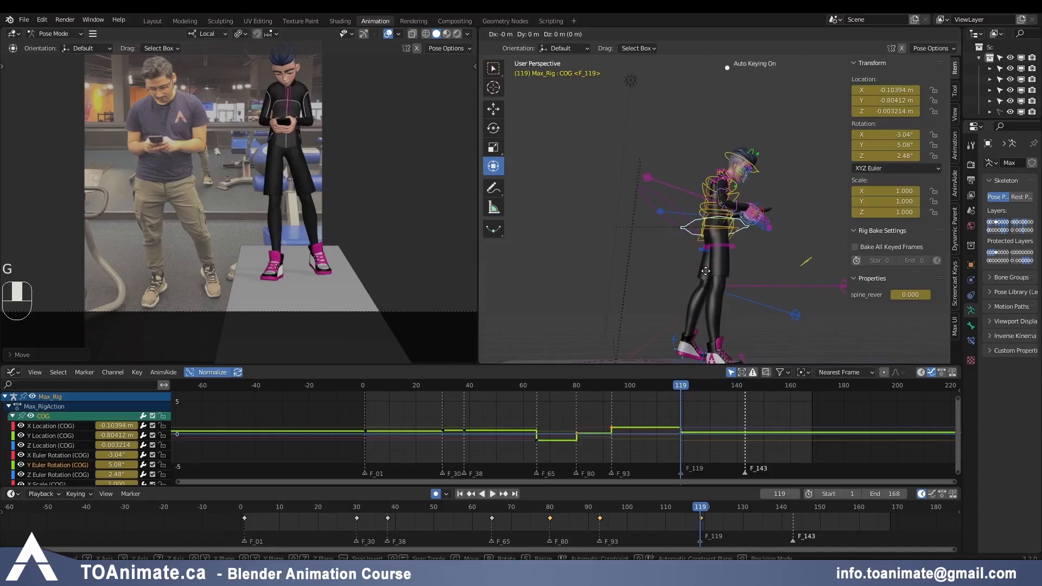
pyautogui.click(706, 271)
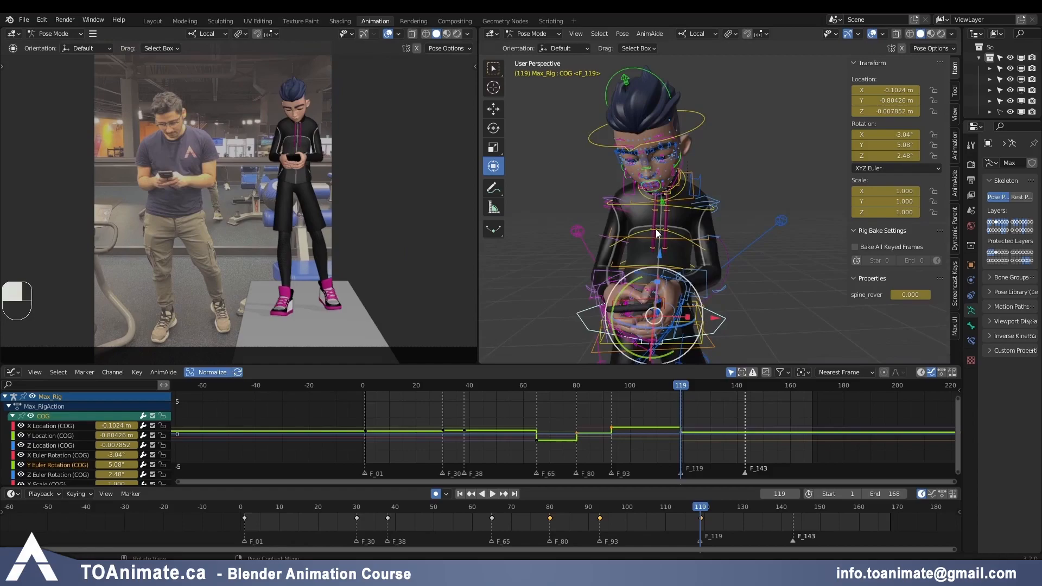
# Step: Tilt chest.fk at frame 119 to about X 17.6°, Y -5.9°, Z 0.575°
pyautogui.click(656, 229)
pyautogui.moveTo(694, 270); pyautogui.dragTo(682, 274)
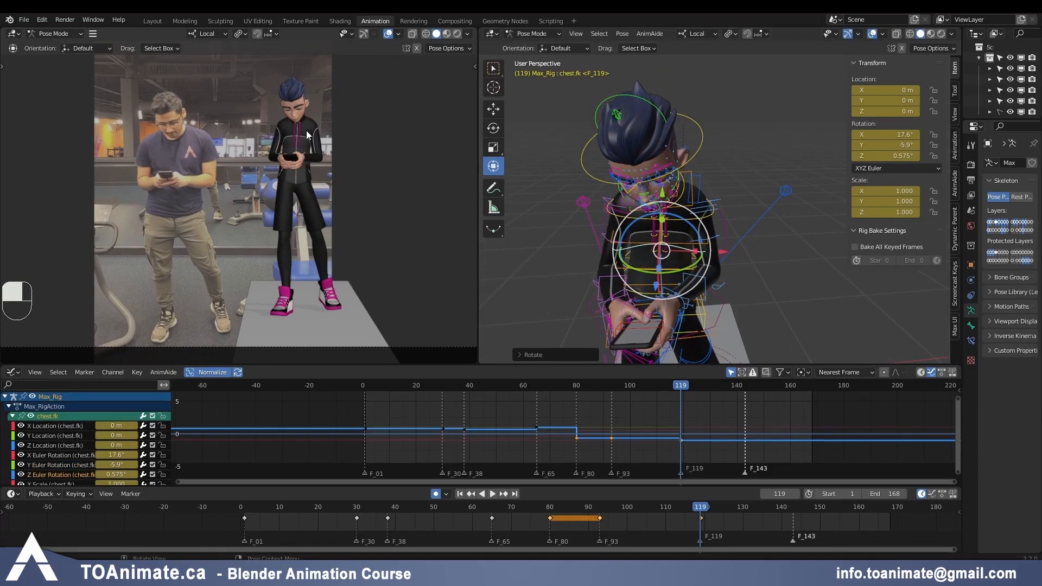
# Step: Move hand_ik.R at frame 119 to about X -0.255 m, Y -0.542 m, Z 0.317 m
pyautogui.click(603, 313)
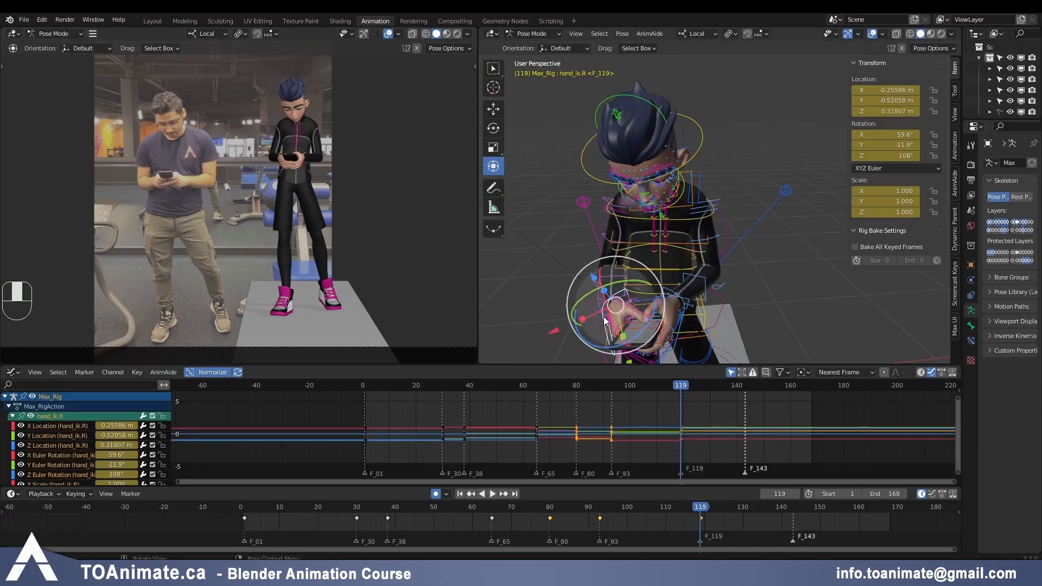
pyautogui.press('g')
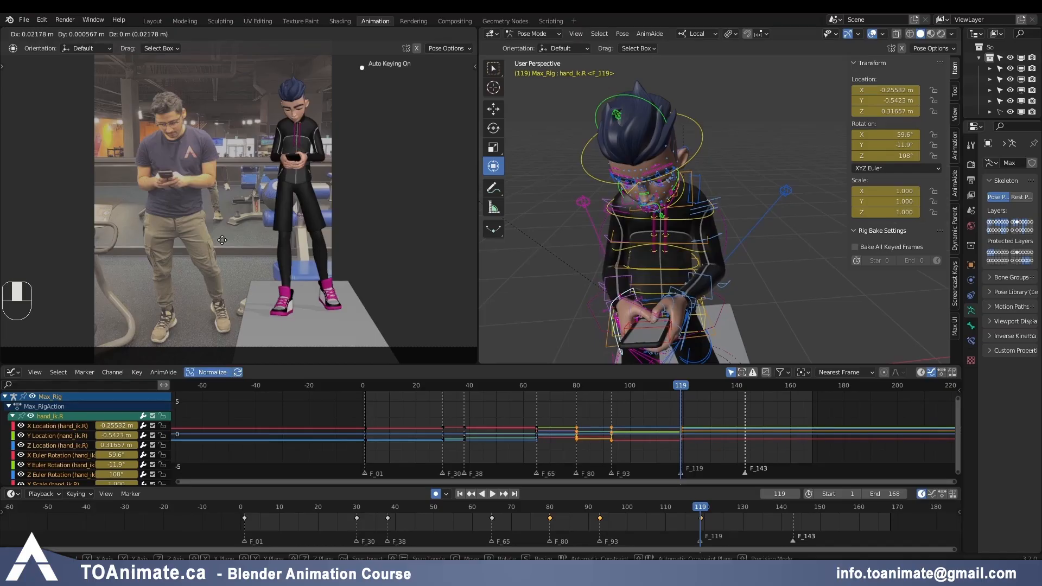
pyautogui.click(341, 261)
# Step: Reposition the left and right elbow IK targets at frame 119 to adjust both elbows
pyautogui.click(754, 193)
pyautogui.press('g')
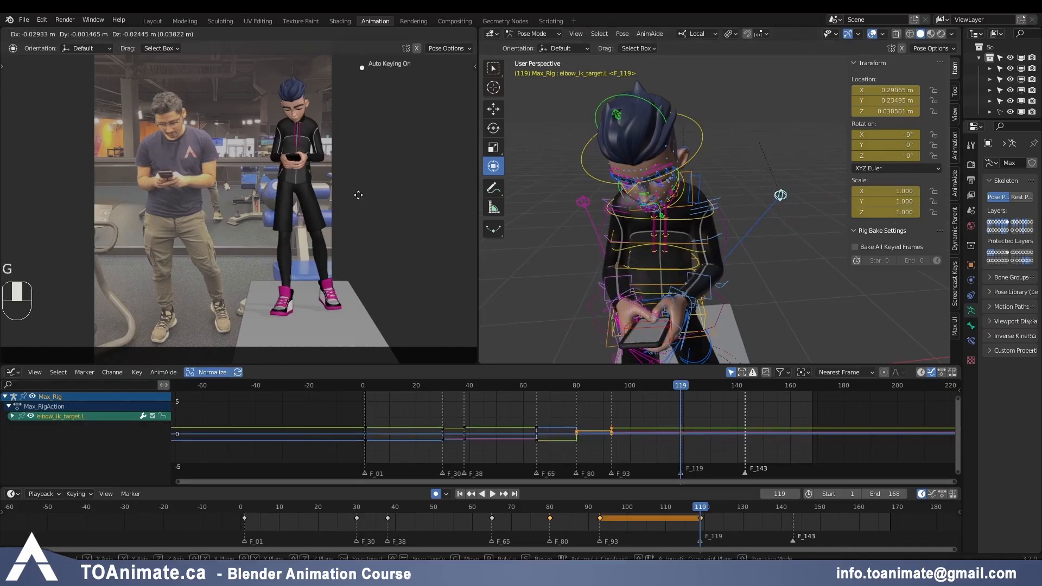
pyautogui.click(351, 202)
pyautogui.moveTo(534, 199); pyautogui.dragTo(566, 200, button='middle')
pyautogui.click(553, 203)
pyautogui.press('g')
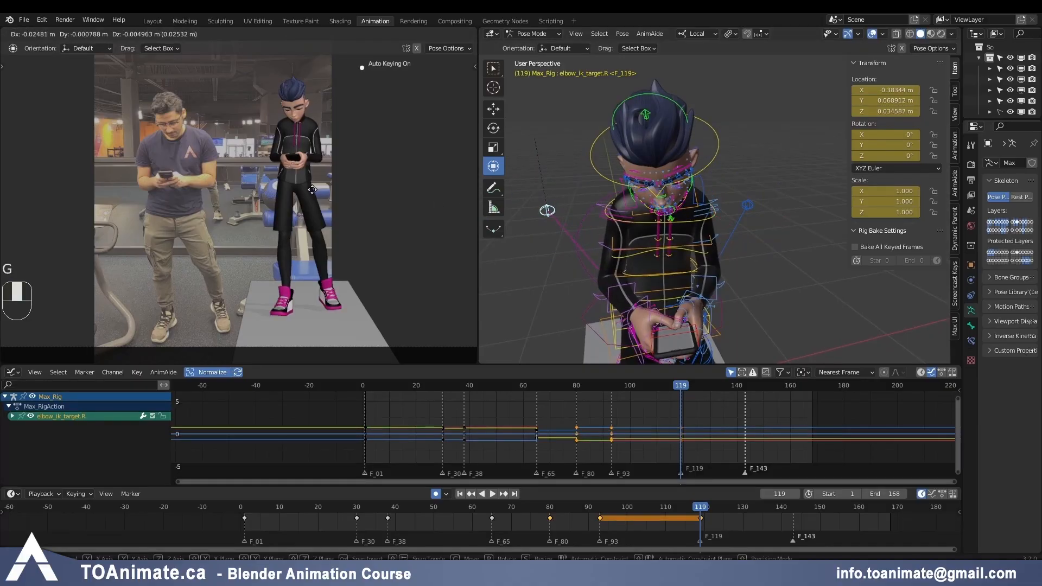
pyautogui.click(312, 189)
# Step: Rotate chest.fk at frame 119 slightly to about X 17.5°, Y -6.19°, Z 1.48°
pyautogui.keyDown('shift'); pyautogui.moveTo(312, 189); pyautogui.dragTo(308, 185, button='middle'); pyautogui.keyUp('shift')
pyautogui.keyDown('shift'); pyautogui.moveTo(720, 296); pyautogui.dragTo(709, 182, button='middle'); pyautogui.keyUp('shift')
pyautogui.click(622, 146)
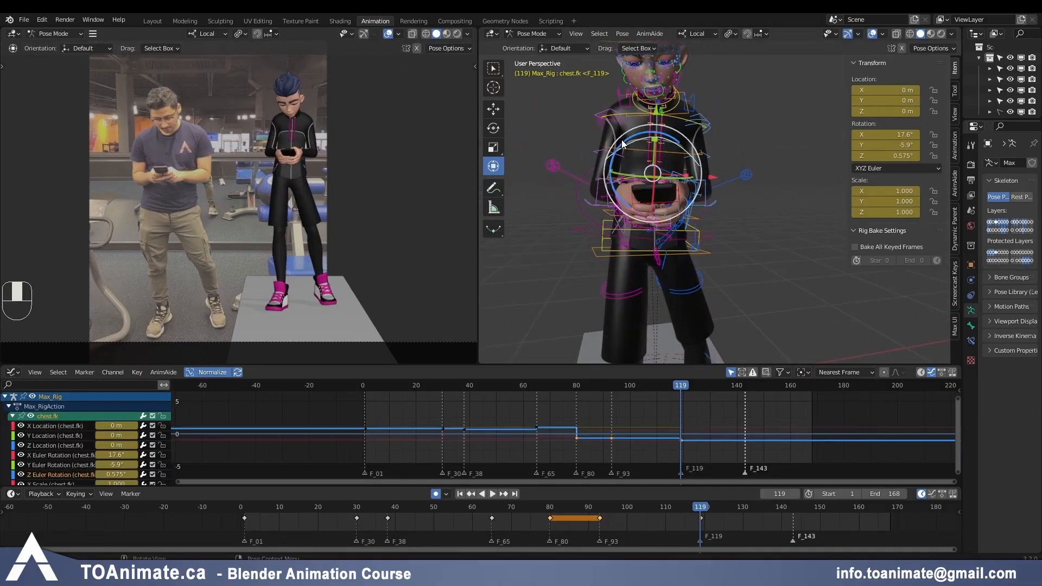
pyautogui.moveTo(622, 146); pyautogui.dragTo(622, 146)
# Step: Offset tweak_spine.006 to about Z 0.0067 m and the collar to about Z 0.0063 m at frame 119
pyautogui.moveTo(626, 194); pyautogui.dragTo(668, 213, button='middle')
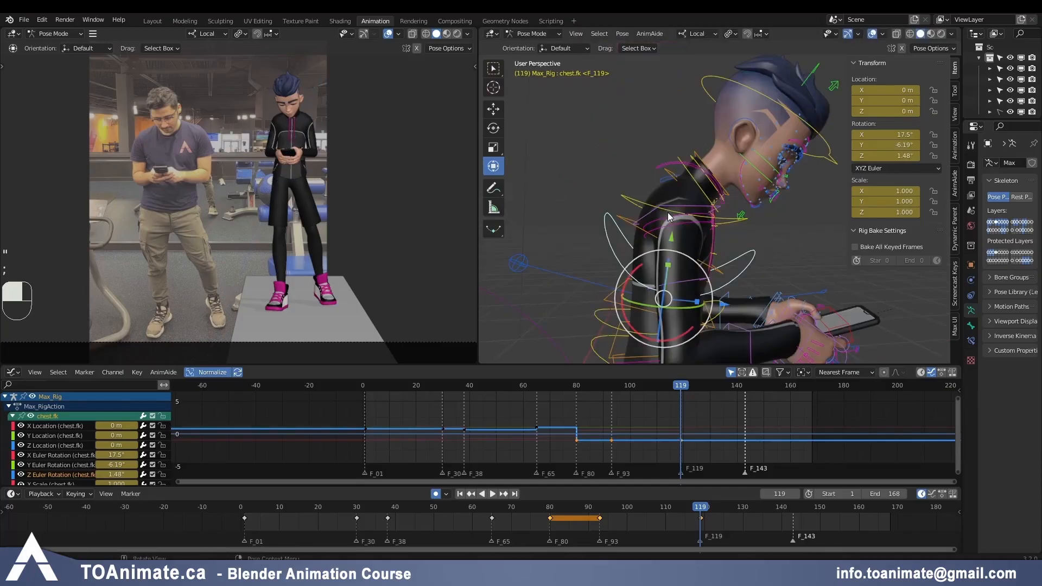
pyautogui.click(691, 158)
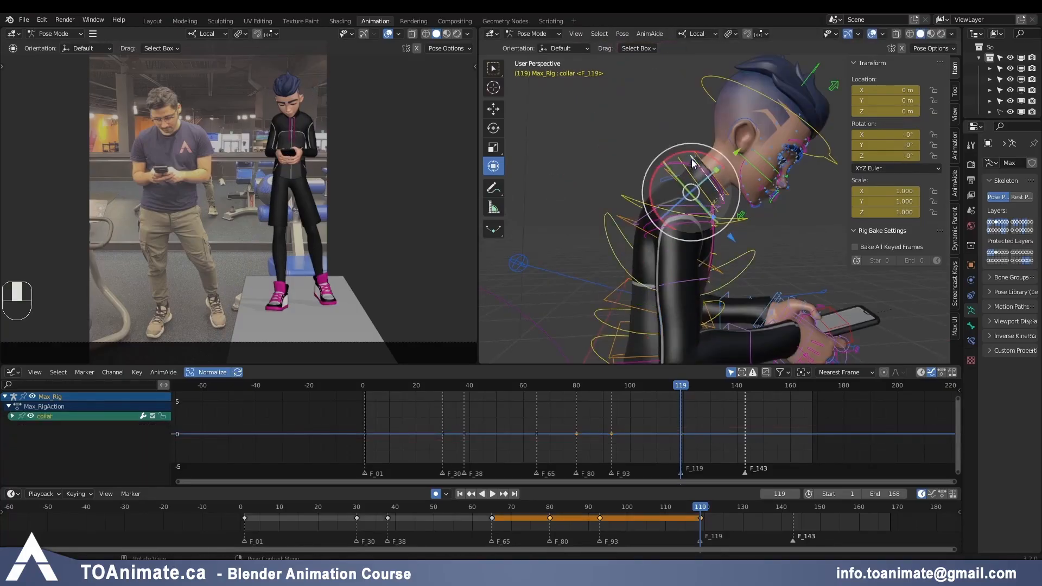
pyautogui.click(727, 200)
pyautogui.moveTo(748, 223); pyautogui.dragTo(751, 223)
pyautogui.moveTo(751, 223)
pyautogui.mouseDown(button='middle')
pyautogui.moveTo(725, 220)
pyautogui.moveTo(747, 226)
pyautogui.mouseUp(button='middle')
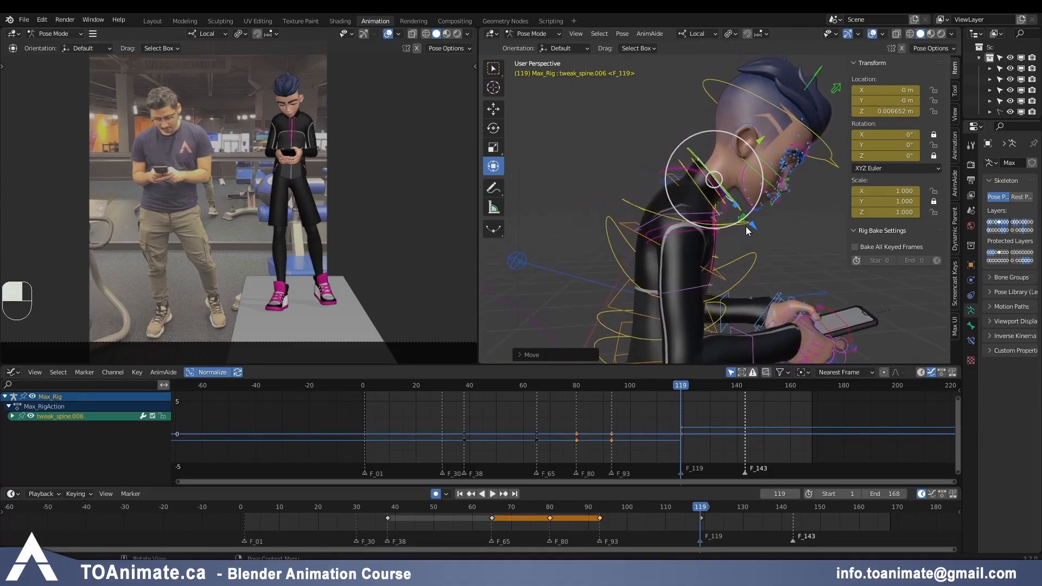
pyautogui.scroll(3, 747, 226)
pyautogui.click(733, 221)
pyautogui.moveTo(719, 232); pyautogui.dragTo(737, 209)
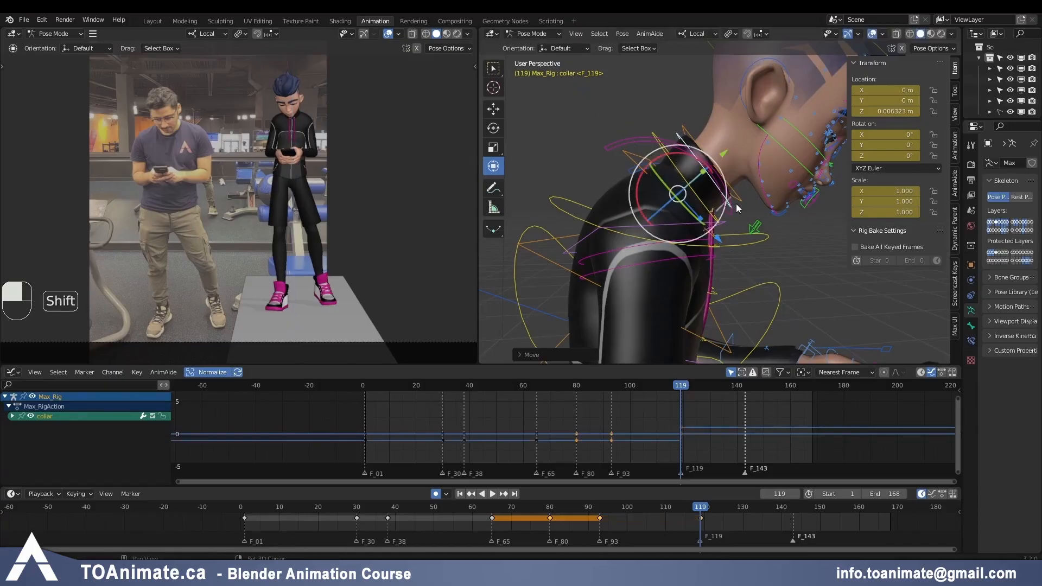
# Step: Copy the collar and tweak_spine.006 keys from frame 119 and paste them at frame 93
pyautogui.click(728, 202)
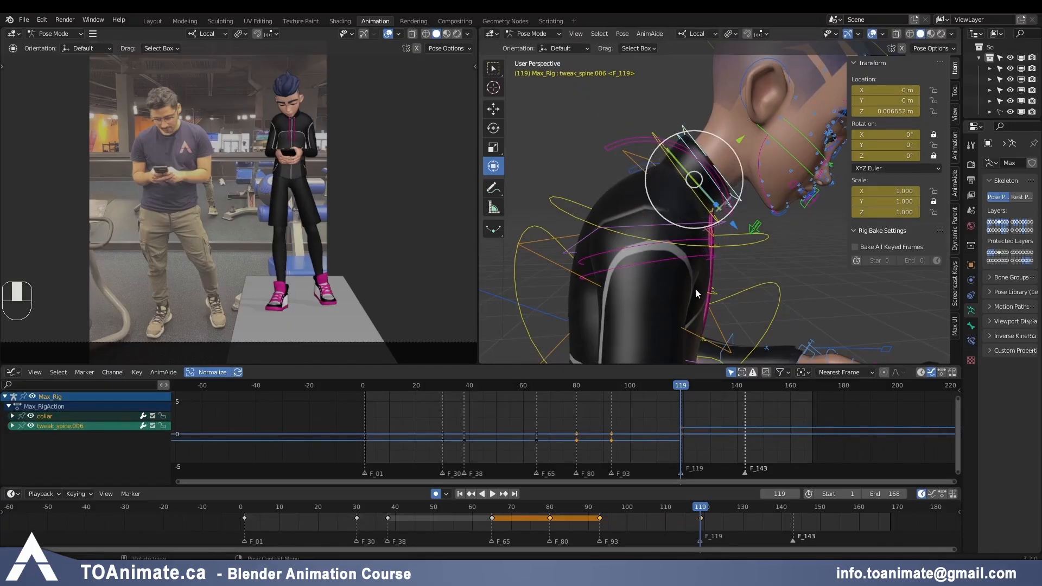
pyautogui.click(702, 520)
pyautogui.hotkey('ctrl', 'c')
pyautogui.click(598, 509)
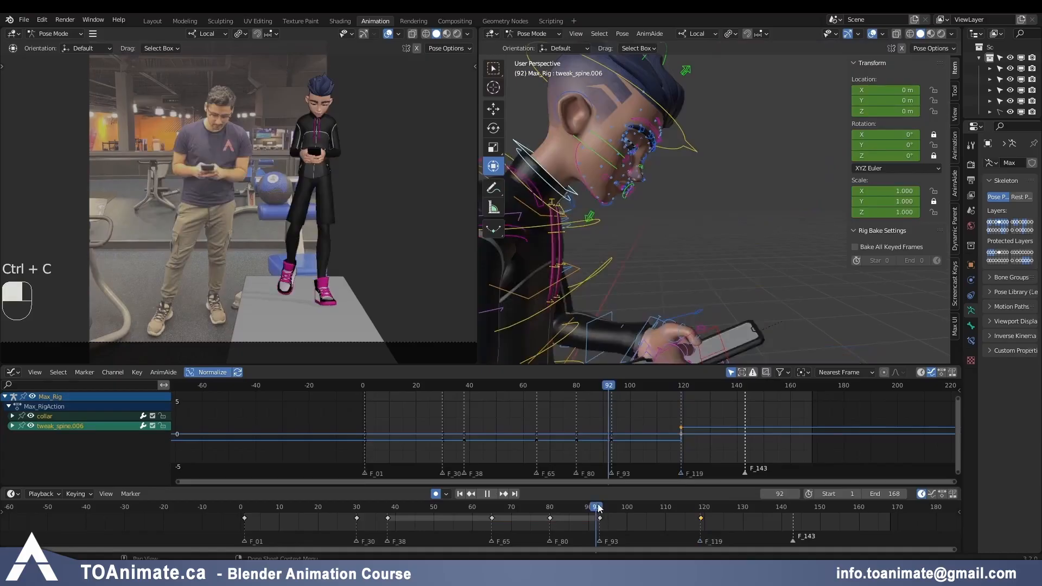
pyautogui.click(600, 508)
pyautogui.scroll(-2, 600, 281)
pyautogui.moveTo(600, 281)
pyautogui.mouseDown(button='middle')
pyautogui.moveTo(607, 311)
pyautogui.moveTo(611, 292)
pyautogui.mouseUp(button='middle')
pyautogui.hotkey('shift', 'alt', 'z')
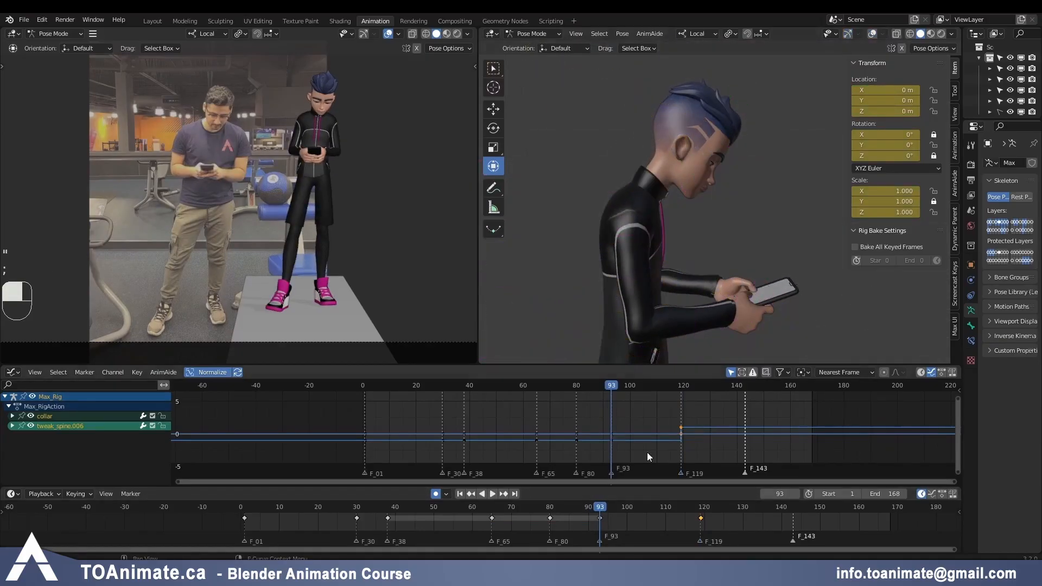
pyautogui.hotkey('ctrl', 'v')
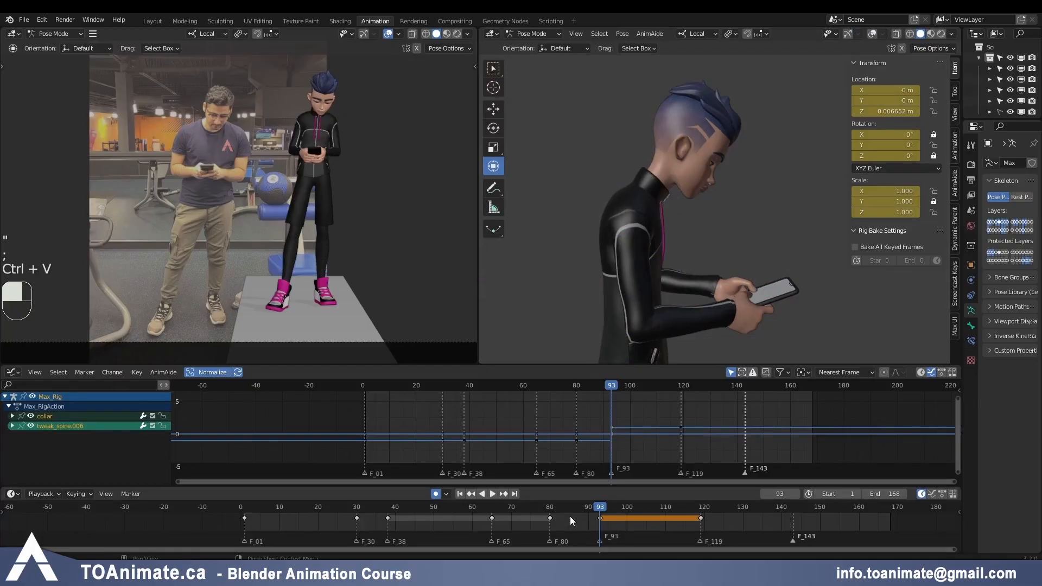
# Step: Paste the copied collar and tweak_spine.006 keys at frames 80 and 65, and check the motion from frame 38
pyautogui.click(550, 507)
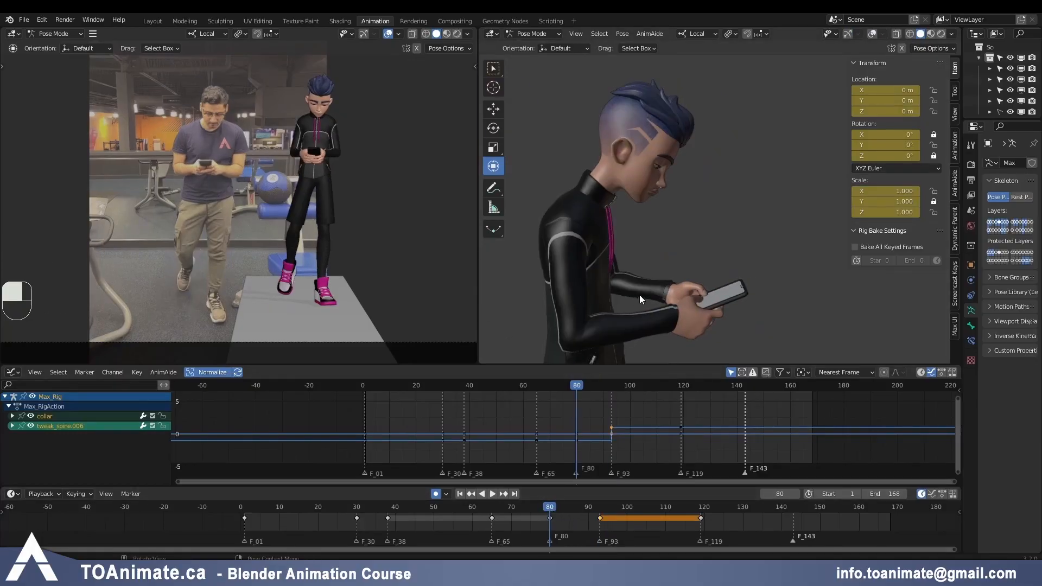
pyautogui.hotkey('ctrl', 'v')
pyautogui.click(492, 511)
pyautogui.hotkey('ctrl', 'v')
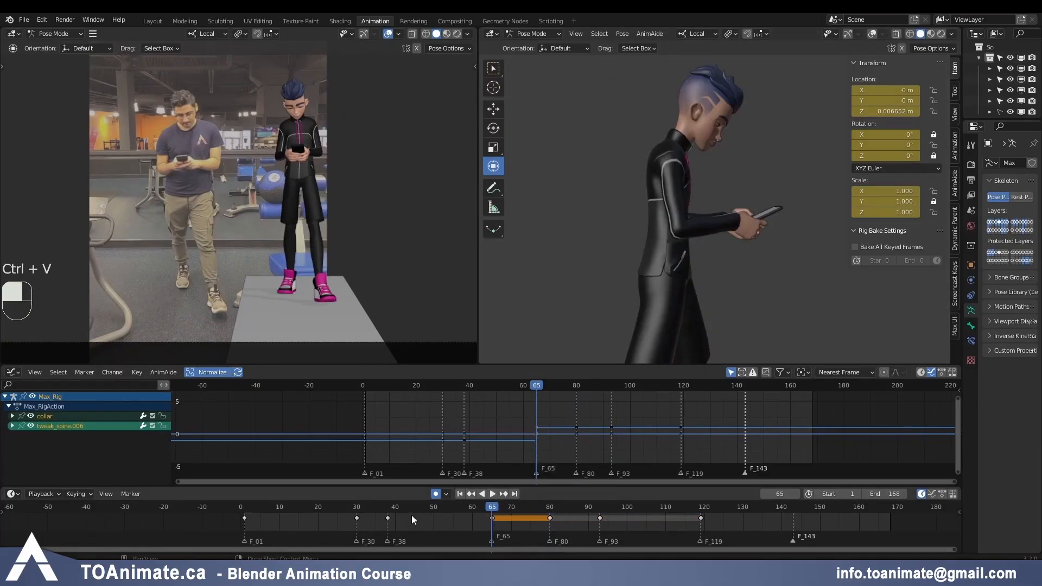
pyautogui.click(386, 509)
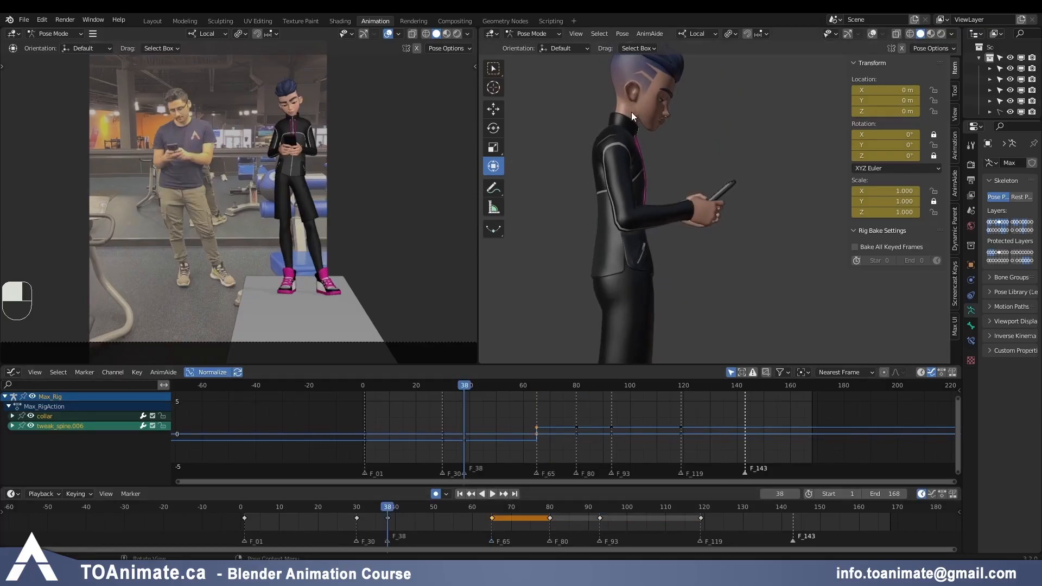
pyautogui.press('space')
pyautogui.press('space')
pyautogui.moveTo(730, 129); pyautogui.dragTo(715, 163, button='middle')
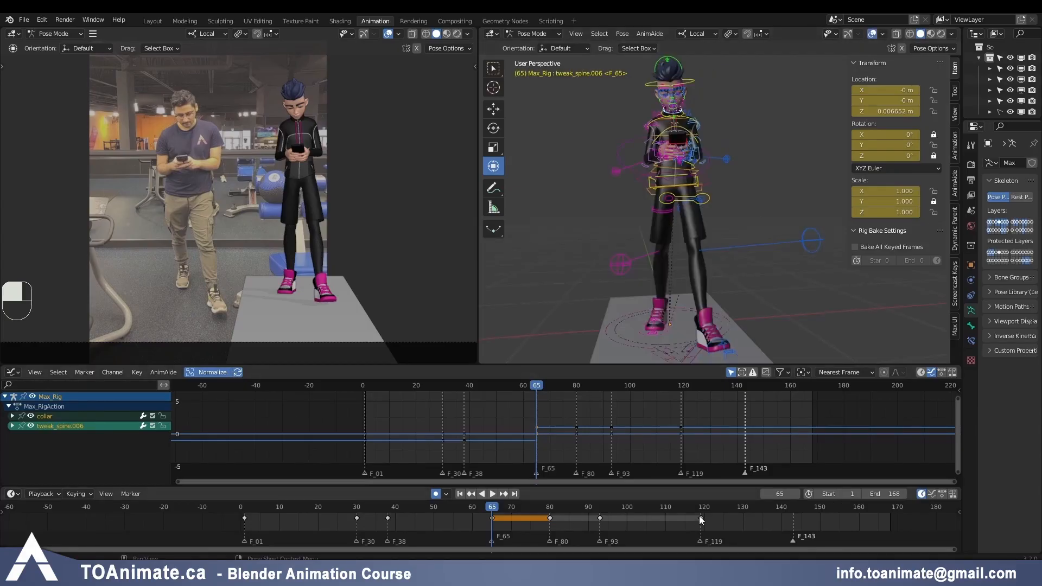
# Step: Select all the rig controls and key the whole pose at frames 119 and 143
pyautogui.click(702, 512)
pyautogui.press('space')
pyautogui.press('space')
pyautogui.press('a')
pyautogui.press('i')
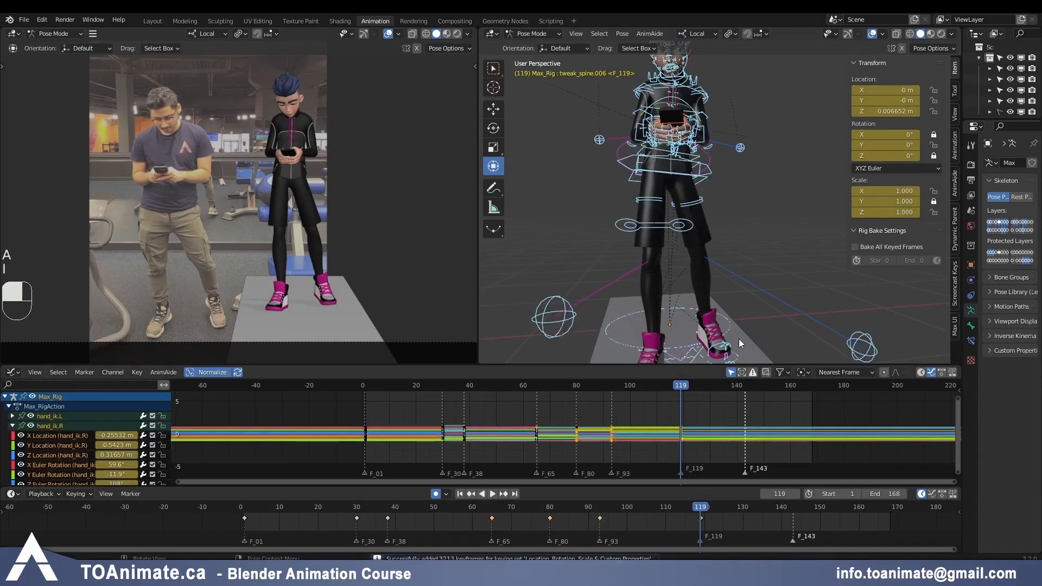
pyautogui.click(796, 510)
pyautogui.press('i')
# Step: Compare the character's pose with the reference footage between frames 119 and 143, focusing on the COG
pyautogui.press('Up')
pyautogui.press('Down')
pyautogui.press('Up')
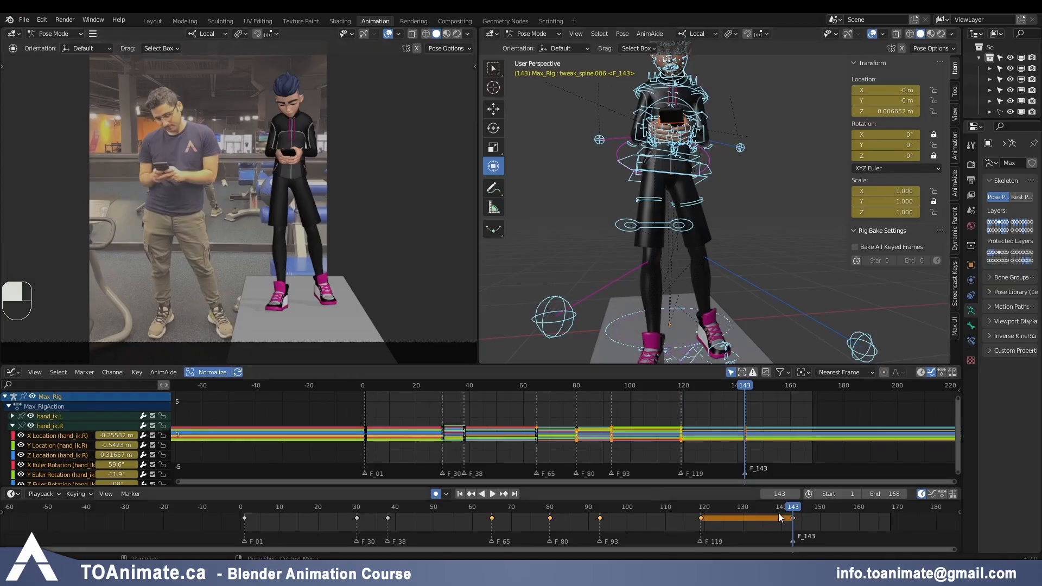
pyautogui.click(700, 509)
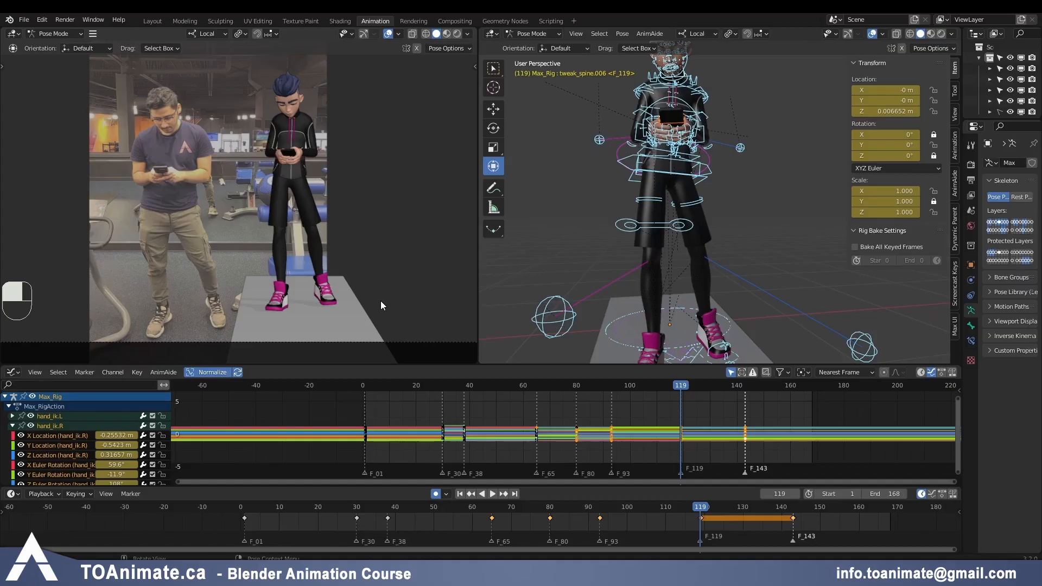
pyautogui.moveTo(655, 505); pyautogui.dragTo(794, 510)
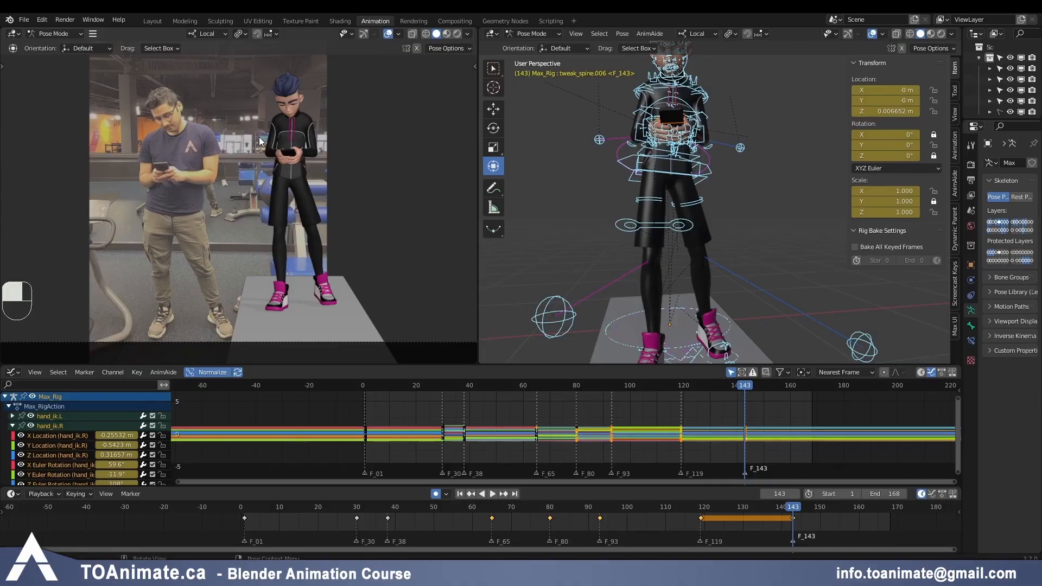
pyautogui.click(703, 510)
pyautogui.press('space')
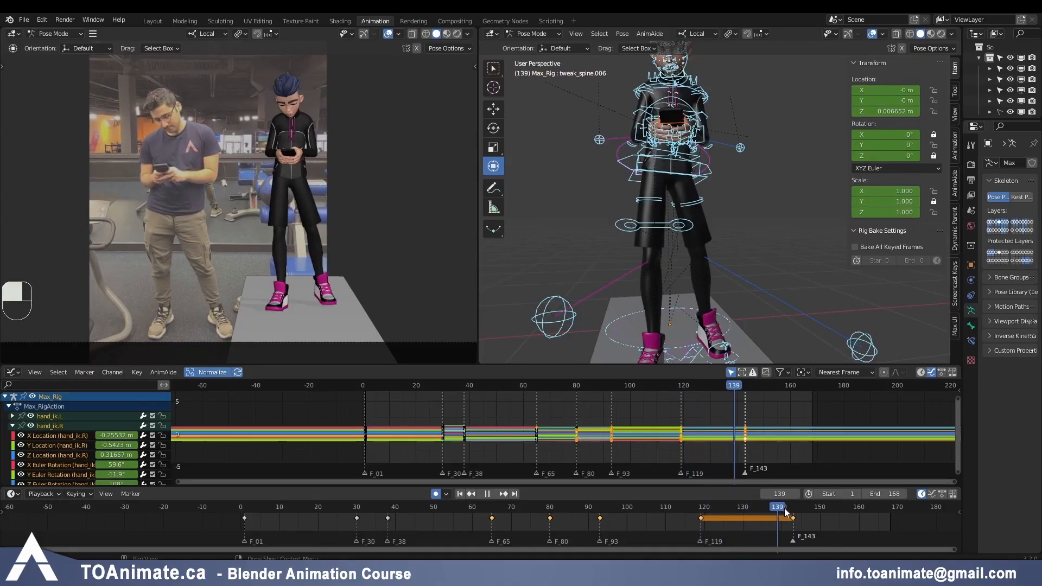
pyautogui.press('Escape')
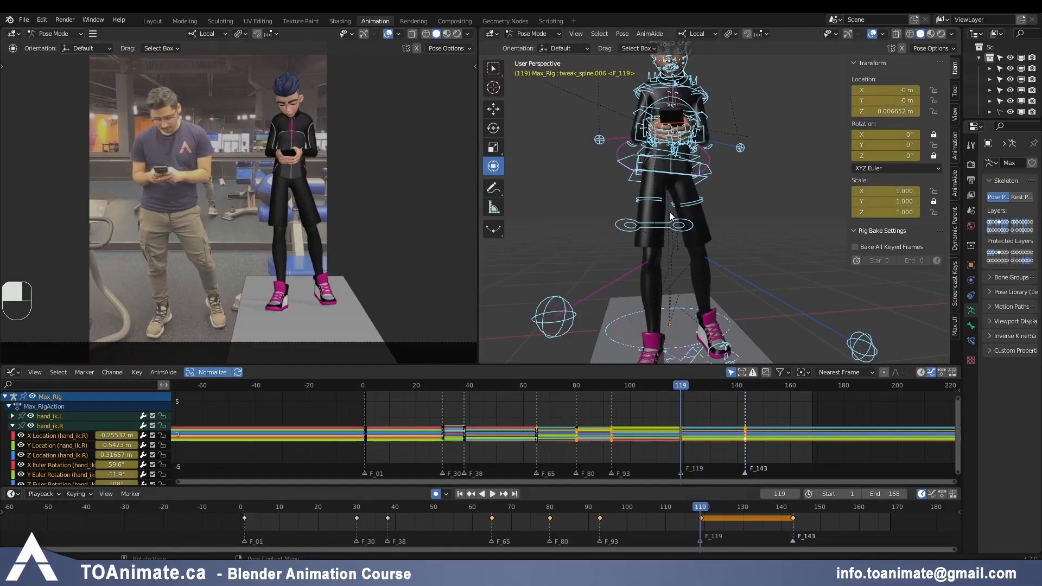
pyautogui.click(627, 162)
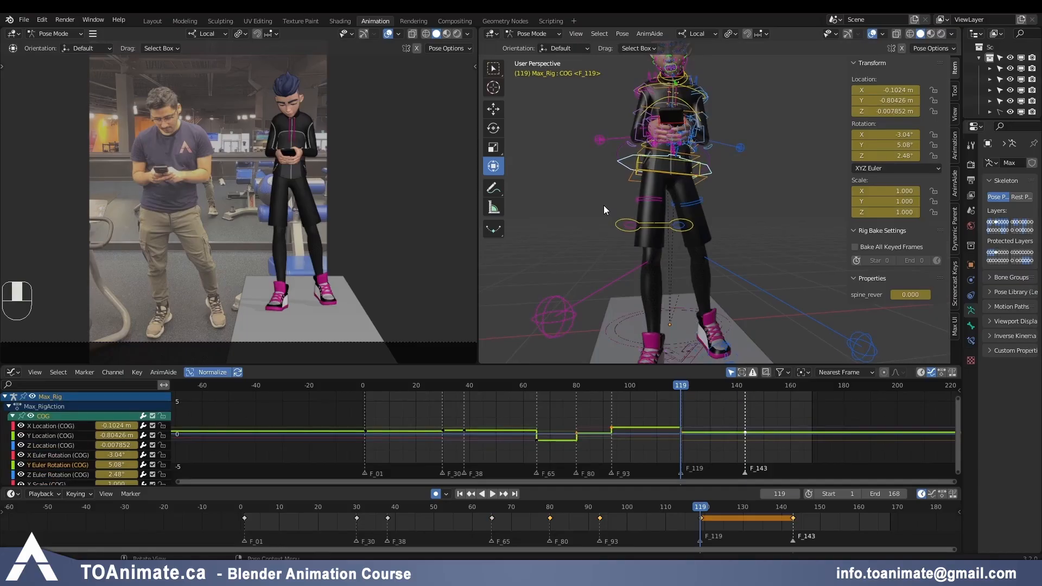
pyautogui.press('Up')
pyautogui.press('Up')
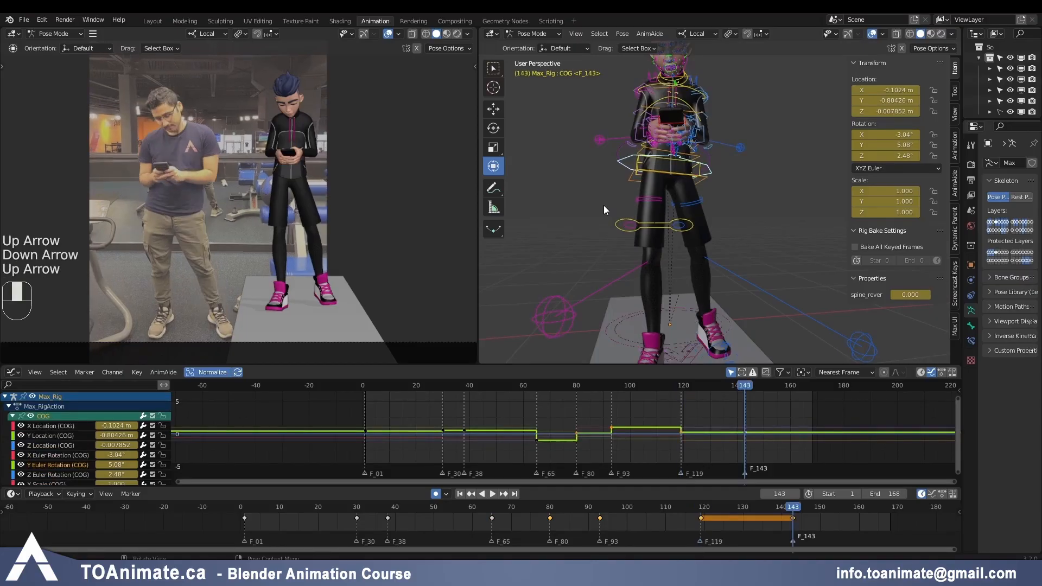
pyautogui.moveTo(700, 507); pyautogui.dragTo(795, 507)
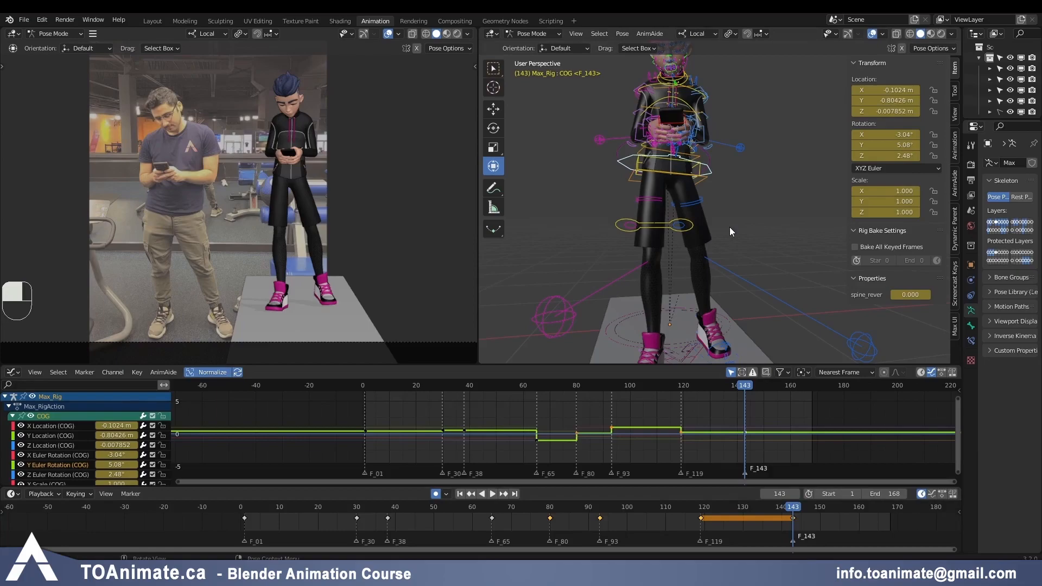
pyautogui.click(729, 508)
# Step: Add a marker at frame 134 and move the full-pose keys from frame 143 to it
pyautogui.moveTo(730, 507); pyautogui.dragTo(758, 504)
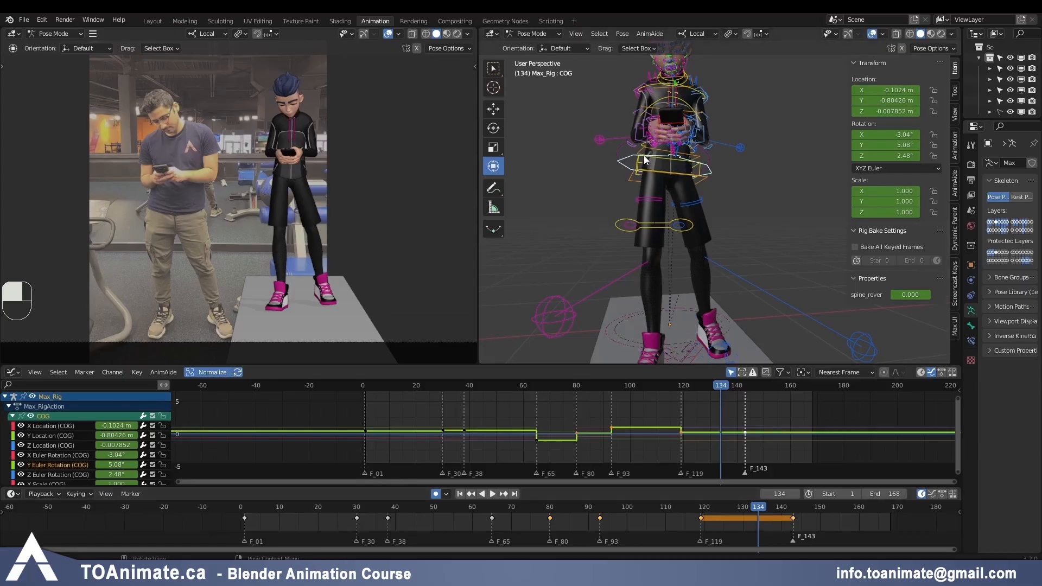
pyautogui.press('a')
pyautogui.press('m')
pyautogui.moveTo(793, 518); pyautogui.dragTo(758, 522)
# Step: Clear the rotation of toe_tip_pivot_ik.L at frame 134
pyautogui.moveTo(716, 315); pyautogui.dragTo(682, 292, button='middle')
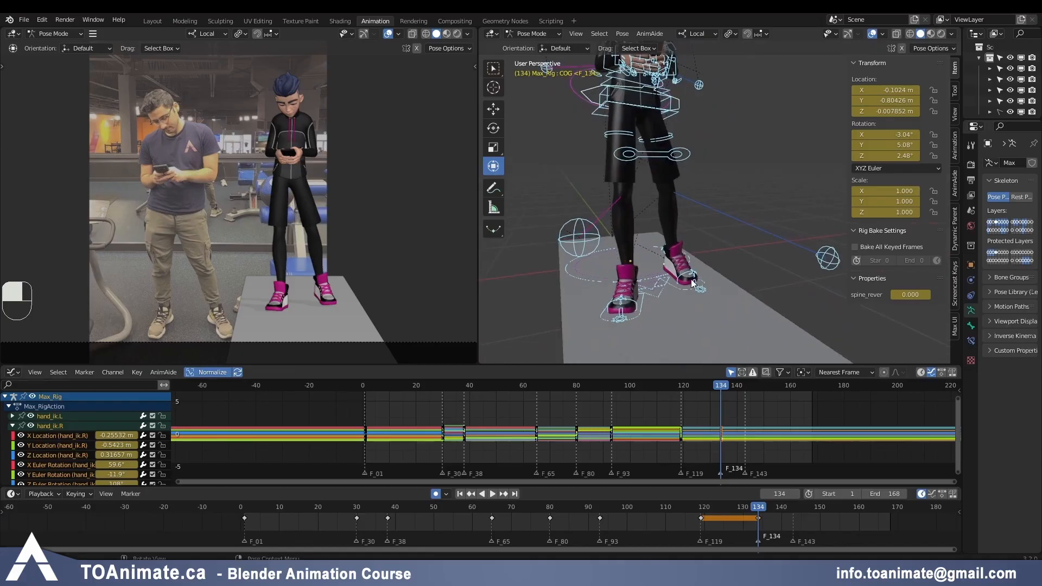
pyautogui.click(692, 283)
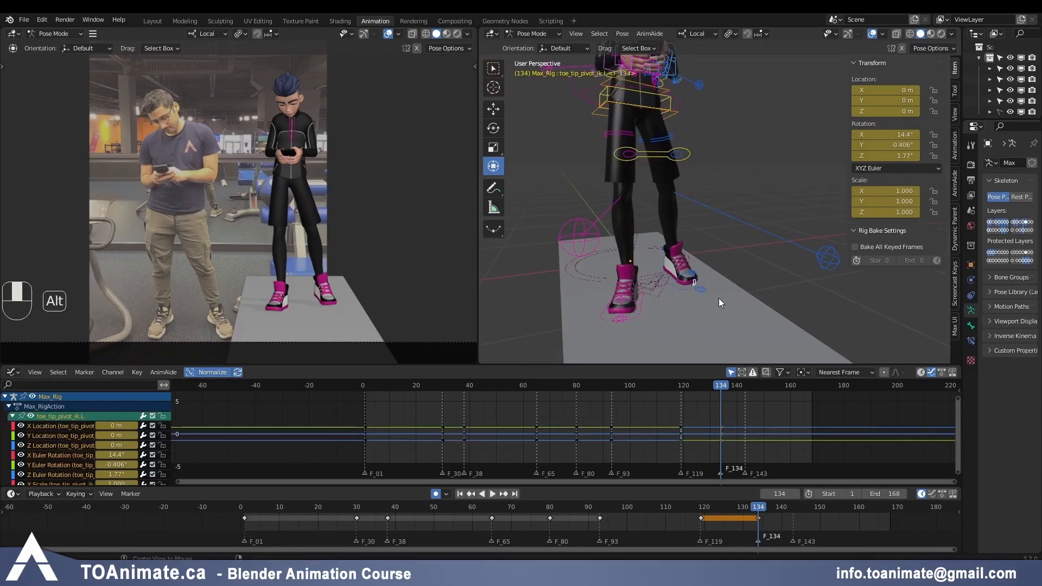
pyautogui.hotkey('alt', 'r')
# Step: Move foot_ik.L at frame 134 to about X 0.201 m, Y -0.906 m
pyautogui.click(702, 299)
pyautogui.press('g')
pyautogui.moveTo(658, 264); pyautogui.dragTo(667, 269)
pyautogui.moveTo(666, 269); pyautogui.dragTo(624, 301, button='middle')
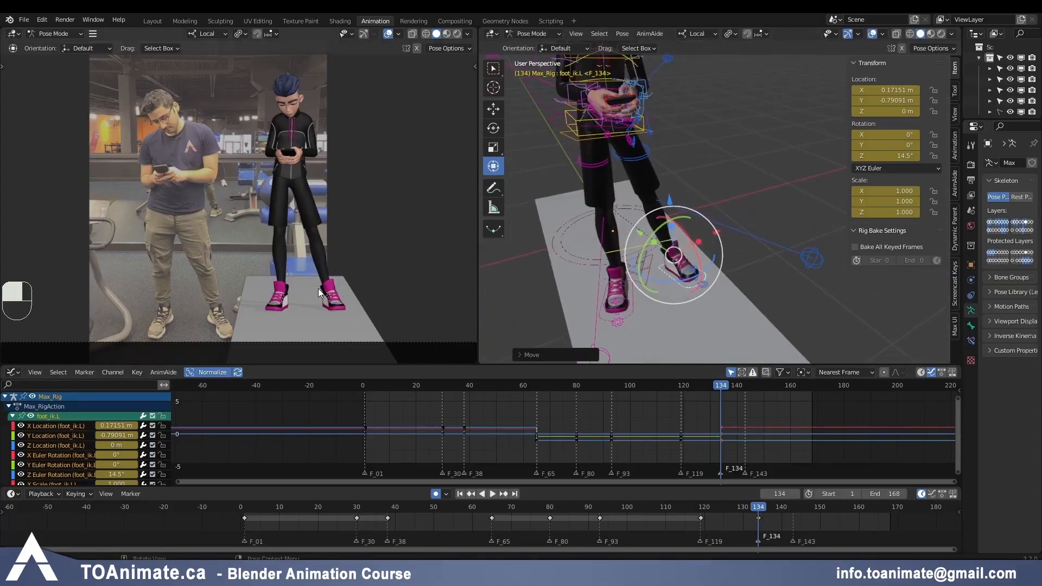
pyautogui.moveTo(778, 243); pyautogui.dragTo(858, 203, button='middle')
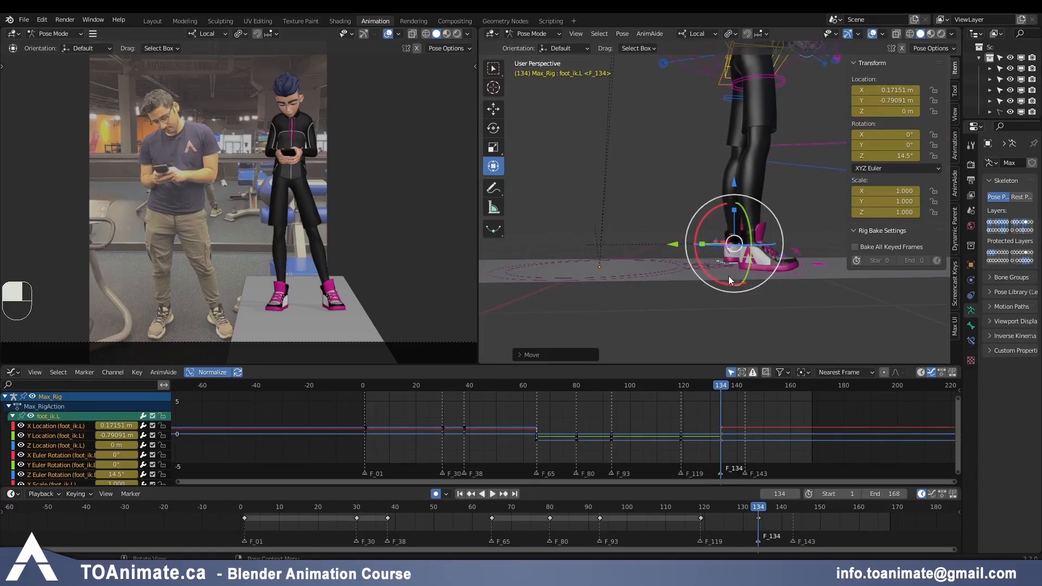
pyautogui.moveTo(676, 249); pyautogui.dragTo(693, 248)
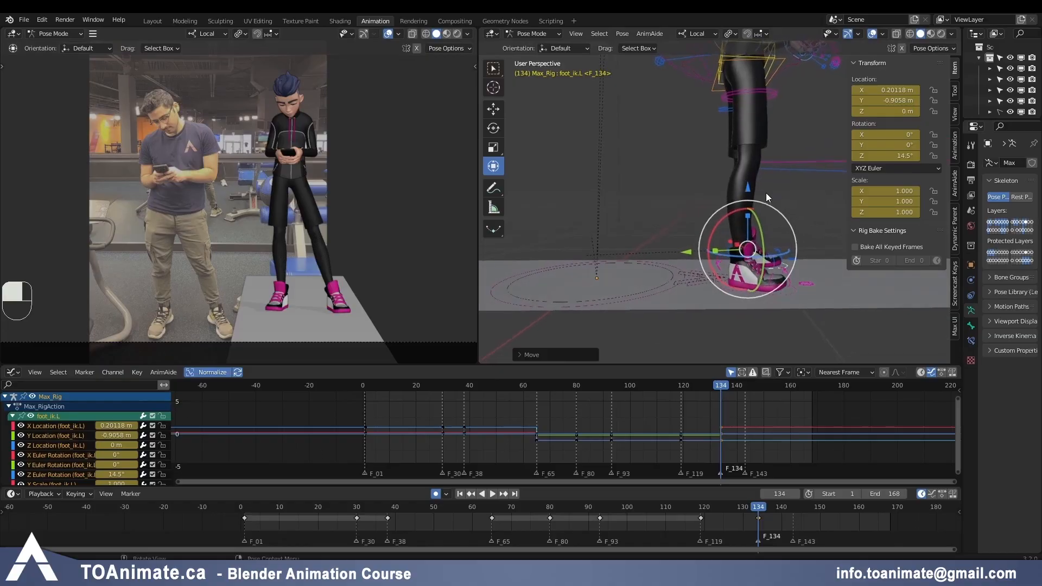
# Step: Move foot_ik.L inward to about X 0.115 m, Y -0.928 m, turn it to about Z 21.1°, and play the motion
pyautogui.keyDown('shift'); pyautogui.moveTo(766, 193); pyautogui.dragTo(731, 243, button='middle'); pyautogui.keyUp('shift')
pyautogui.click(661, 177)
pyautogui.press('g')
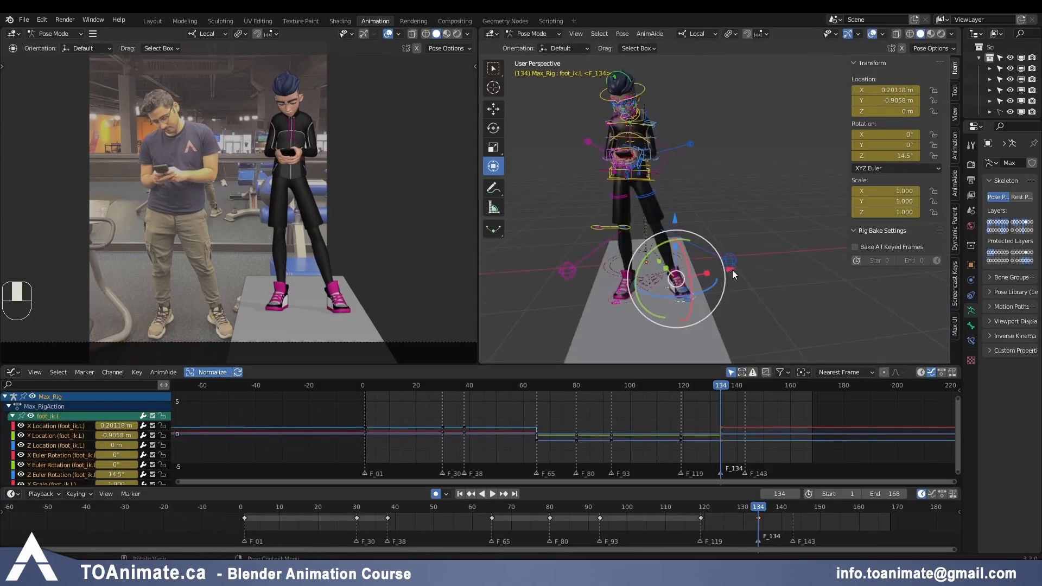
pyautogui.moveTo(733, 273); pyautogui.dragTo(721, 273)
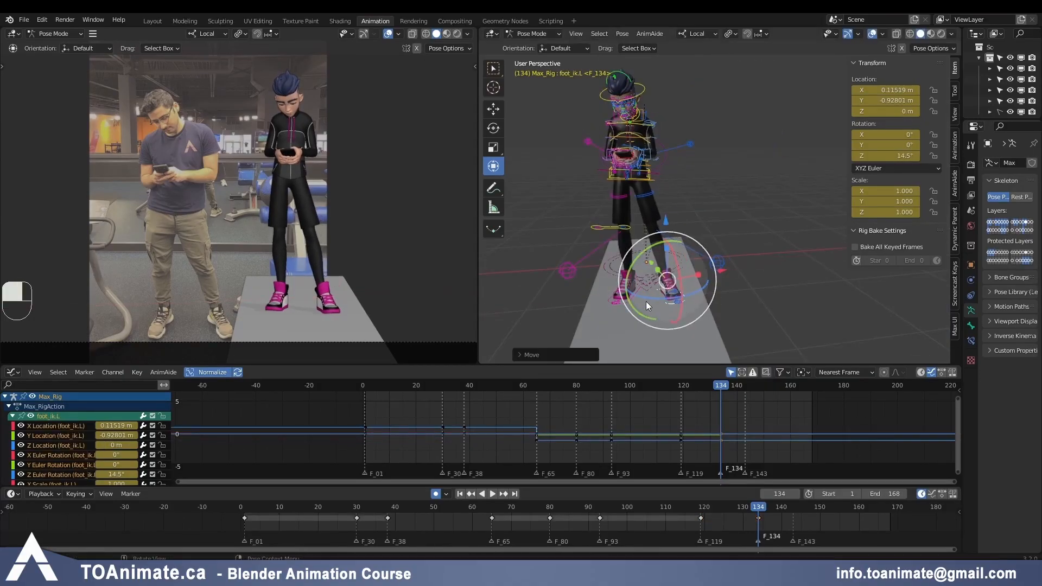
pyautogui.moveTo(648, 297); pyautogui.dragTo(653, 298)
pyautogui.press('space')
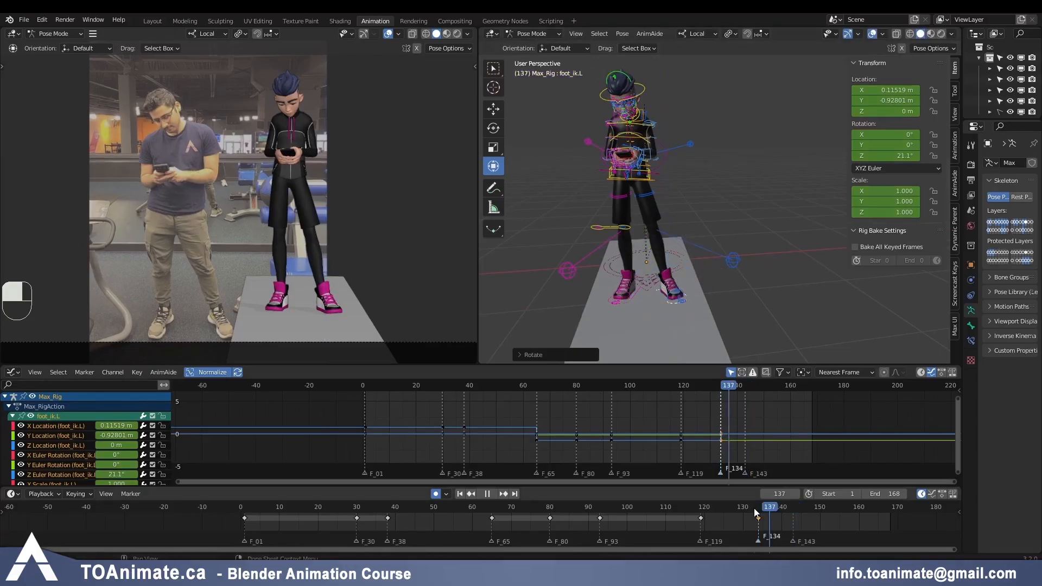
# Step: Stop playback at frame 134, shift the COG to about X -0.075 m, Y -0.865 m, and scrub back from frame 119
pyautogui.press('space')
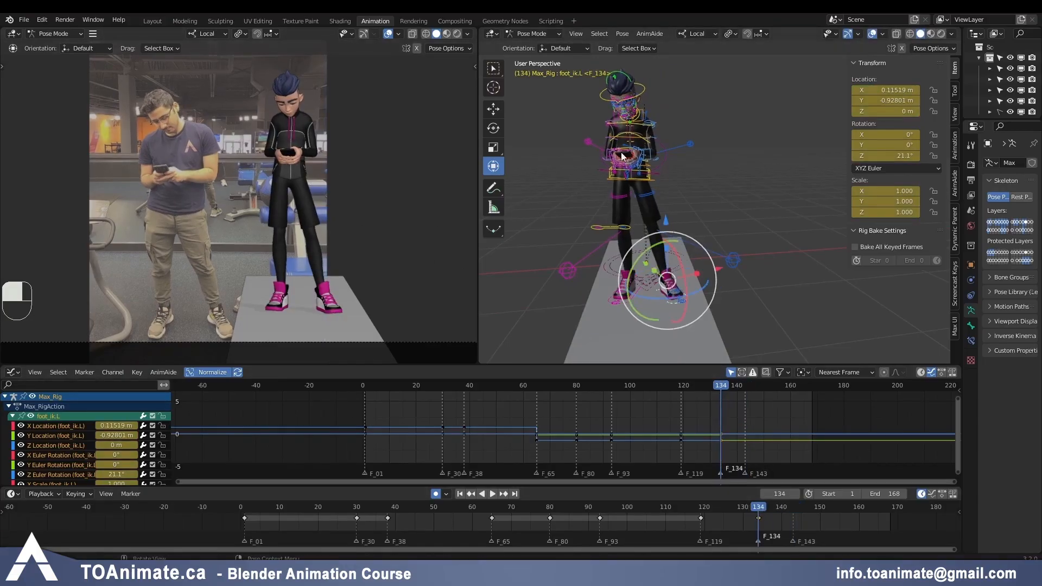
pyautogui.click(660, 174)
pyautogui.press('g')
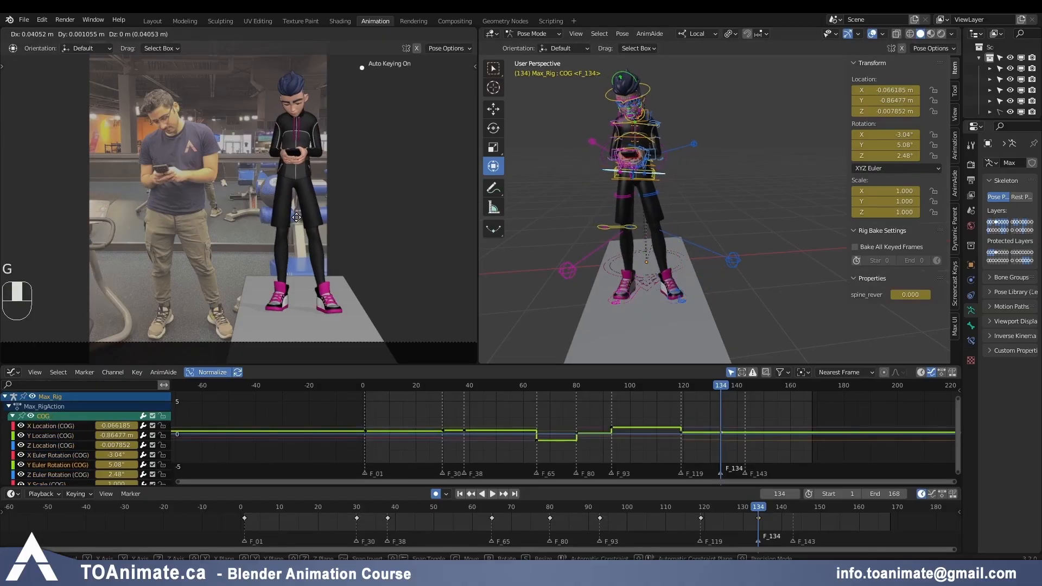
pyautogui.click(296, 217)
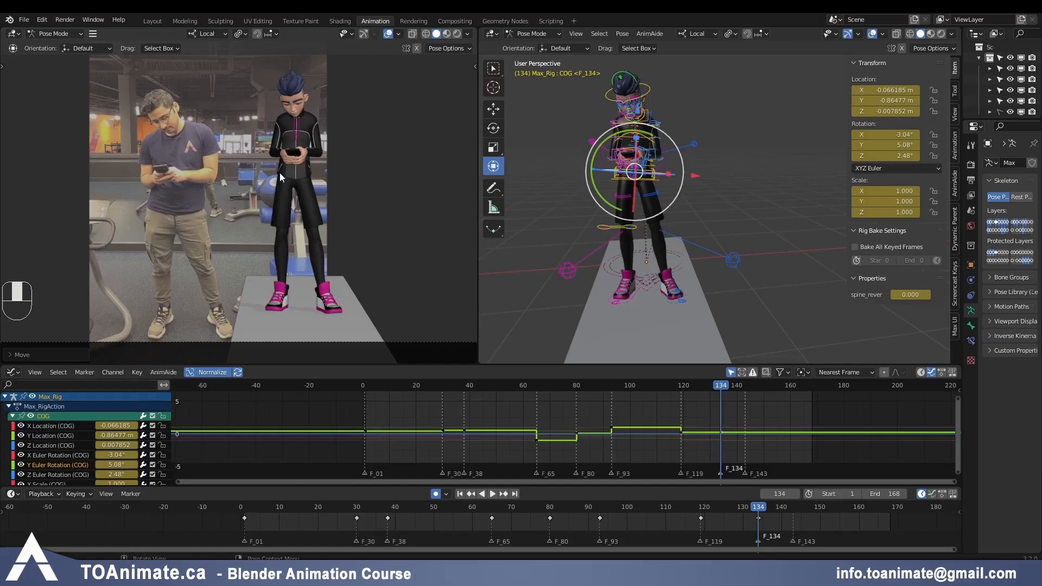
pyautogui.press('g')
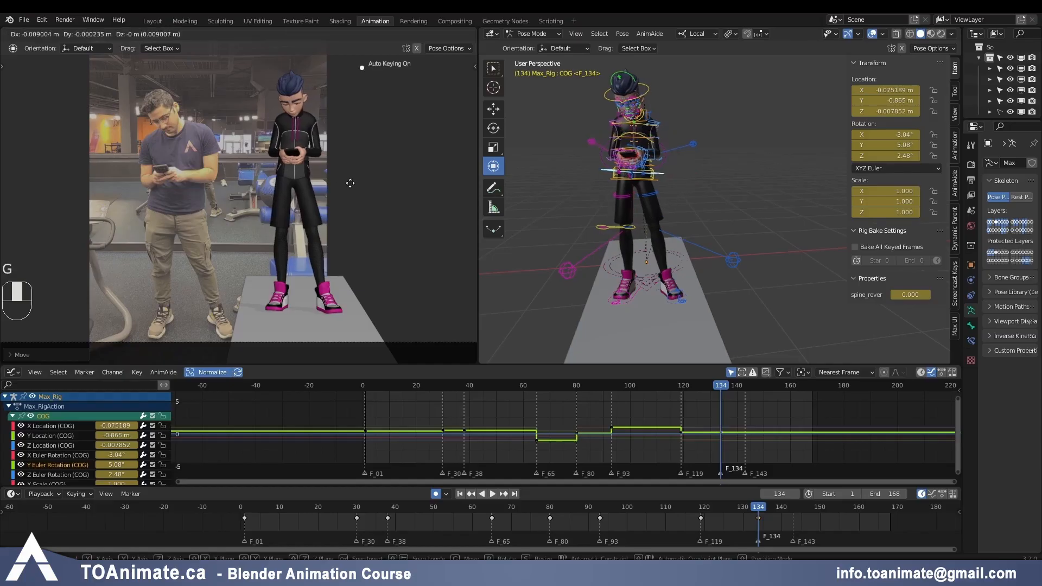
pyautogui.click(350, 183)
pyautogui.moveTo(701, 505); pyautogui.dragTo(758, 506)
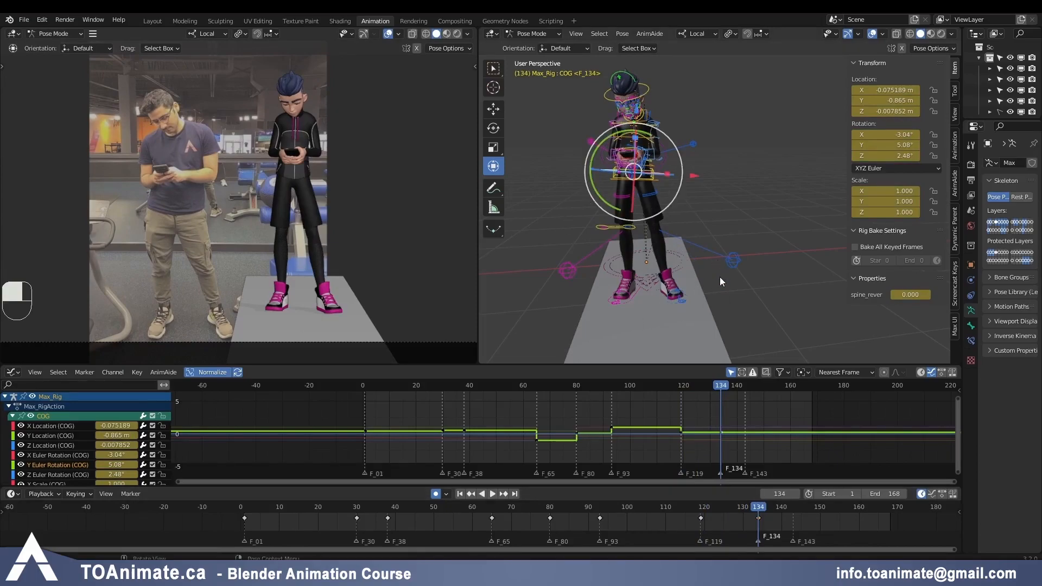
# Step: Rotate the hips at frame 134 to about X -1.92°, Y 4.98°, Z -4.19°, comparing the pose with frame 119 from the side
pyautogui.click(656, 175)
pyautogui.moveTo(602, 194); pyautogui.dragTo(627, 212)
pyautogui.moveTo(626, 212); pyautogui.dragTo(757, 185, button='middle')
pyautogui.press('Up')
pyautogui.press('Down')
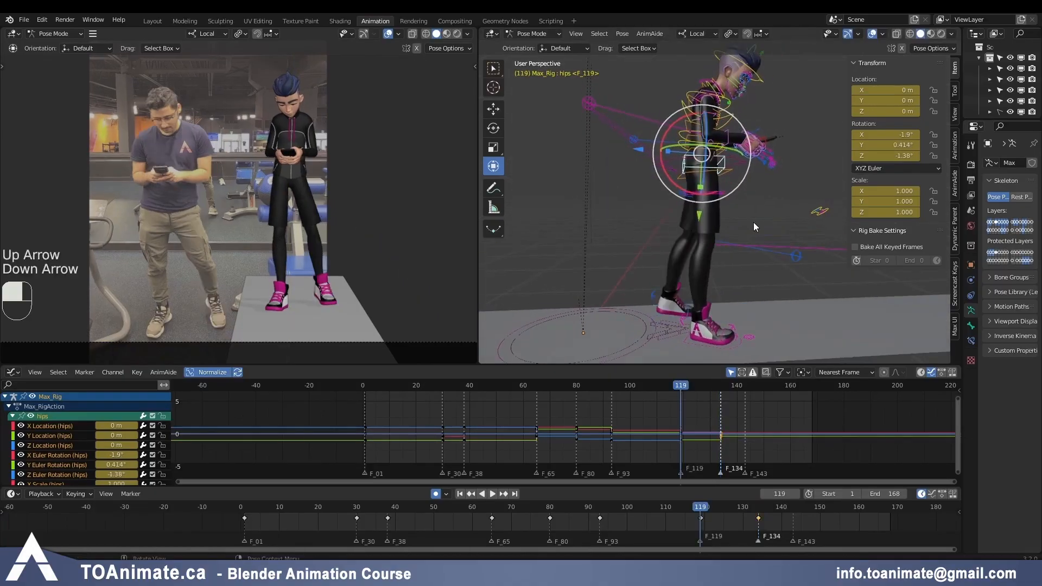
pyautogui.press('Up')
pyautogui.press('Down')
pyautogui.press('Up')
pyautogui.press('Down')
pyautogui.press('Up')
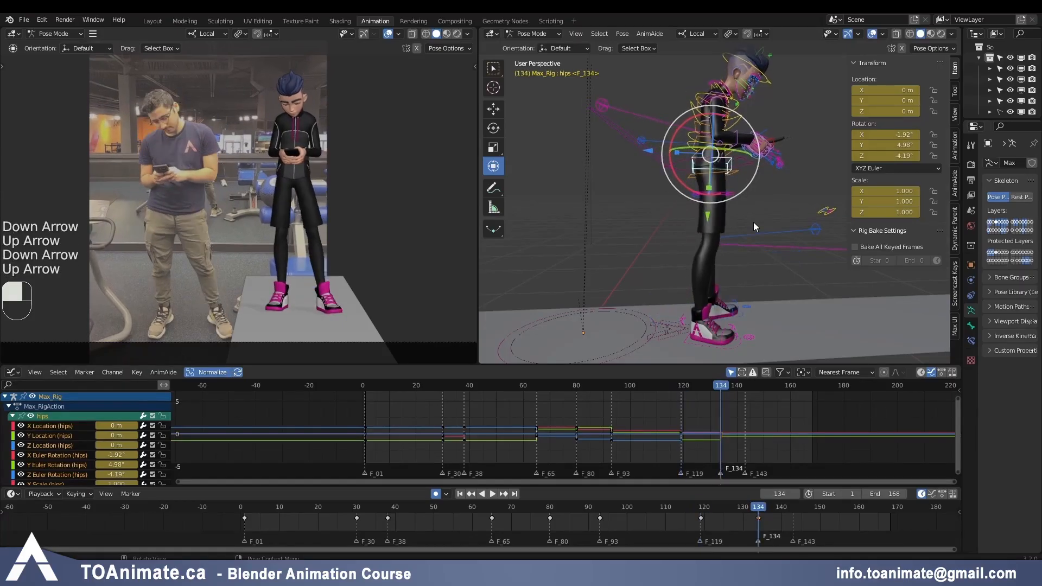
pyautogui.moveTo(699, 159); pyautogui.dragTo(700, 209, button='middle')
pyautogui.click(700, 259)
pyautogui.moveTo(701, 260); pyautogui.dragTo(698, 260)
# Step: Rotate the head at frame 134 to about X 33.3°, Y -22.2°, Z 15.5°
pyautogui.moveTo(752, 179); pyautogui.dragTo(665, 93, button='middle')
pyautogui.click(669, 81)
pyautogui.click(657, 87)
pyautogui.moveTo(660, 76); pyautogui.dragTo(644, 90)
# Step: Rotate the neck at frame 134 to about X 15.1°, Y 0.33°, Z 12.7°, and compare it with the previous pose
pyautogui.keyDown('shift'); pyautogui.moveTo(664, 111); pyautogui.dragTo(728, 187, button='middle'); pyautogui.keyUp('shift')
pyautogui.scroll(4, 723, 204)
pyautogui.scroll(2, 723, 204)
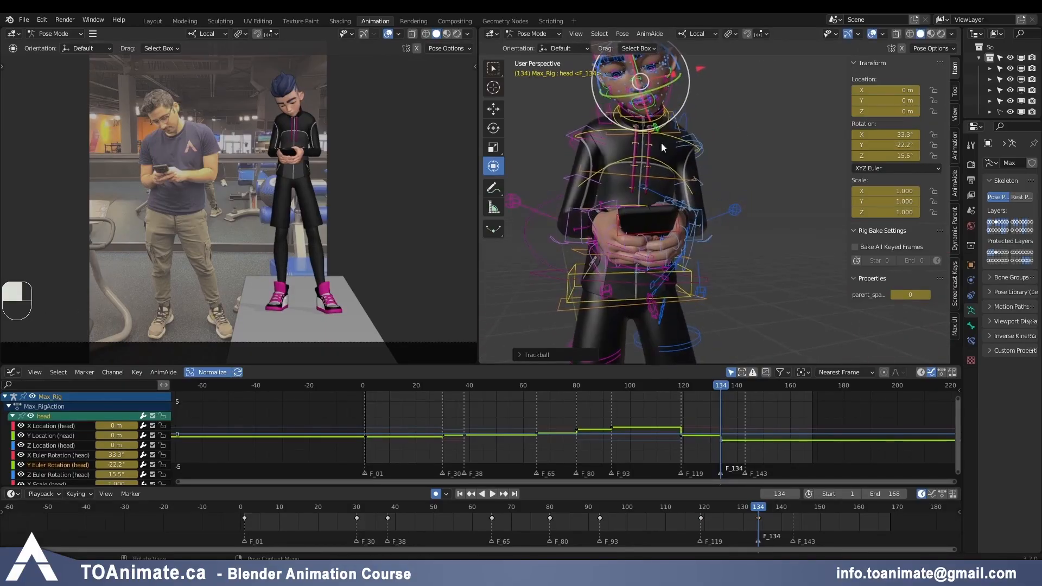
pyautogui.click(667, 121)
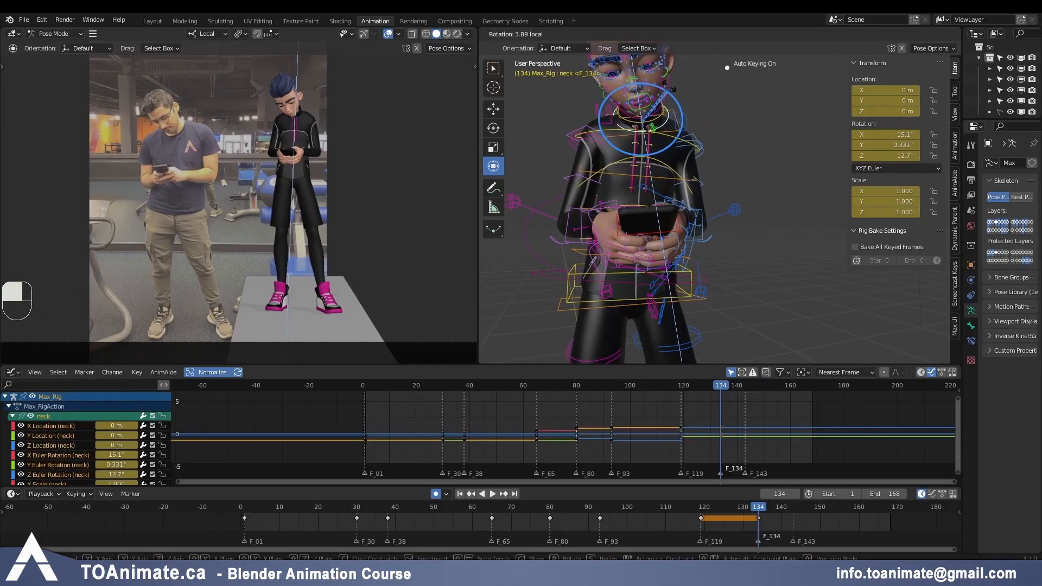
pyautogui.press('Up')
pyautogui.press('Down')
pyautogui.press('Up')
# Step: Rotate the COG at frame 134 to about Y 6.91° and chest.fk to about X 17.5°, Y -6.19°, Z 1.48°, checking the motion
pyautogui.click(563, 270)
pyautogui.moveTo(595, 249); pyautogui.dragTo(598, 246)
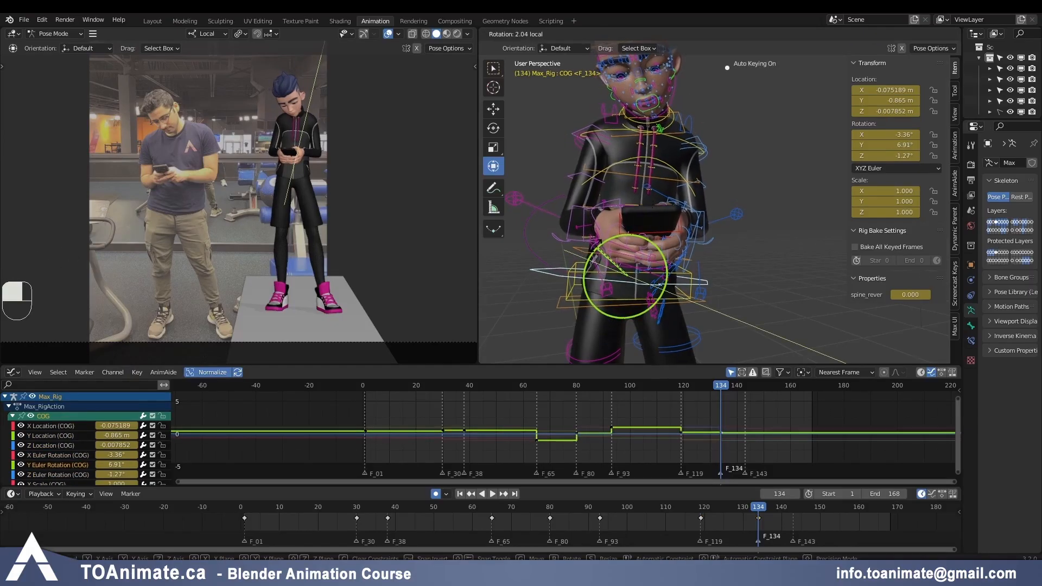
pyautogui.click(606, 132)
pyautogui.moveTo(603, 187); pyautogui.dragTo(600, 224)
pyautogui.rightClick(616, 164)
pyautogui.click(757, 509)
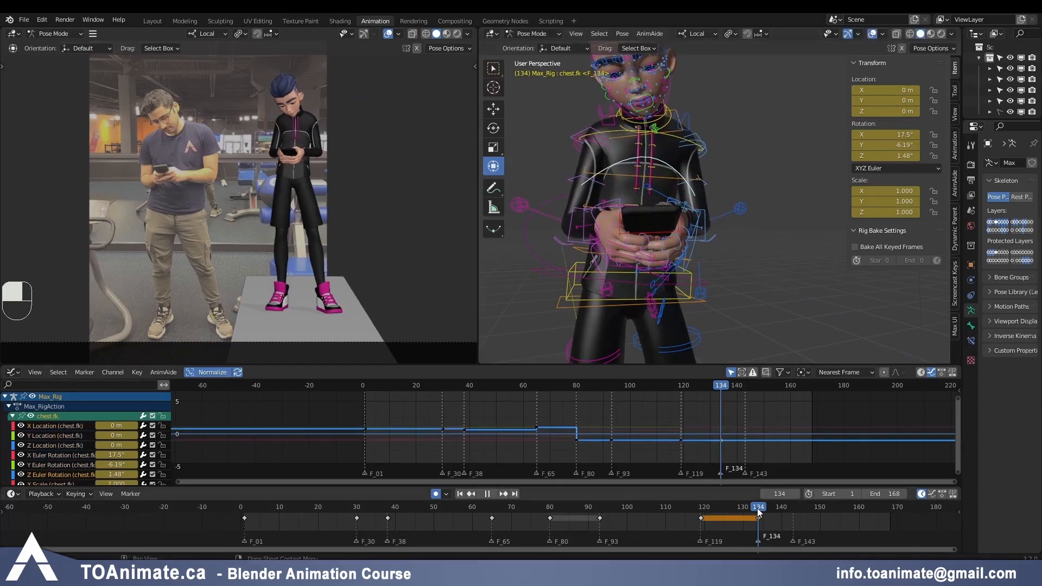
pyautogui.moveTo(769, 512)
pyautogui.mouseDown()
pyautogui.moveTo(818, 507)
pyautogui.moveTo(758, 509)
pyautogui.mouseUp()
# Step: Adjust the forward lean at frame 134 from the side, with the COG at about X -5.06° and chest.fk at about X 16.5°
pyautogui.moveTo(782, 271); pyautogui.dragTo(680, 295, button='middle')
pyautogui.click(665, 288)
pyautogui.moveTo(688, 310); pyautogui.dragTo(691, 319)
pyautogui.click(689, 237)
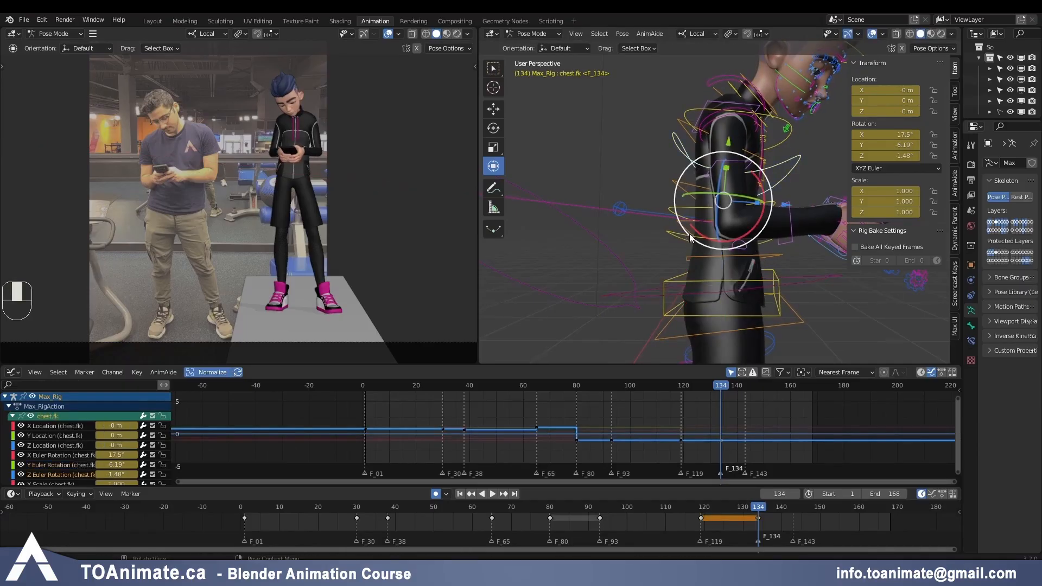
pyautogui.moveTo(689, 237)
pyautogui.mouseDown()
pyautogui.moveTo(691, 228)
pyautogui.moveTo(693, 236)
pyautogui.mouseUp()
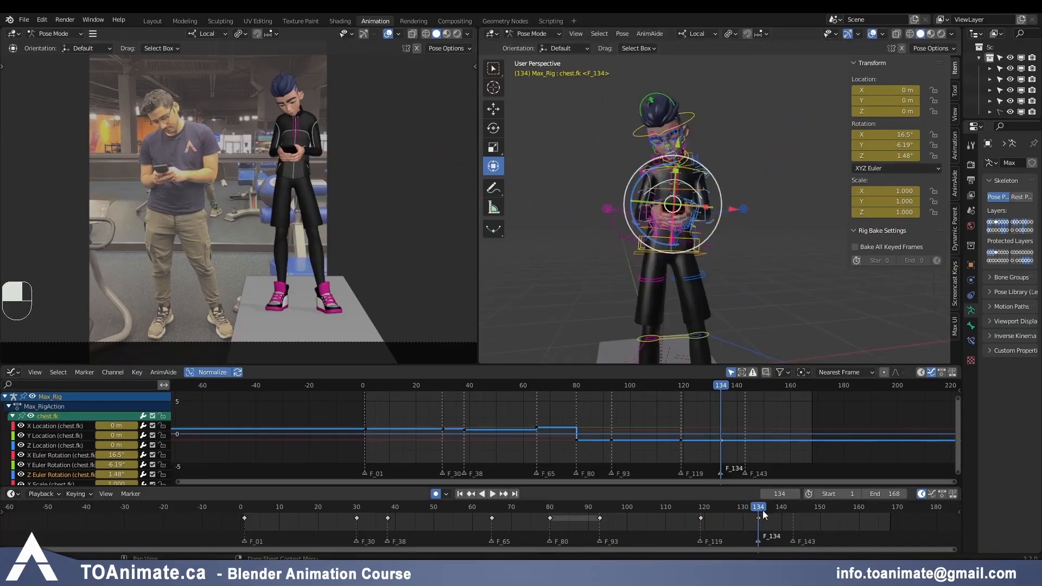
# Step: Select all the rig controls and keyframe the whole pose at frame 143
pyautogui.press('a')
pyautogui.press('Up')
pyautogui.press('i')
pyautogui.press('i')
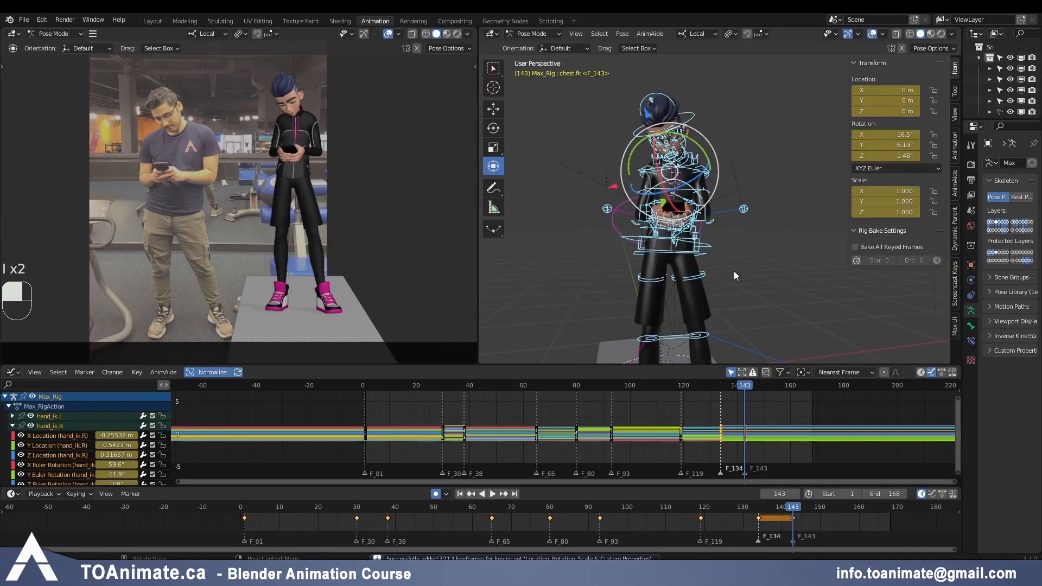
# Step: Flip repeatedly between frames 134 and 143 to examine how the man's body, head and hands shift in the reference footage
pyautogui.keyDown('shift'); pyautogui.moveTo(733, 274); pyautogui.dragTo(711, 223, button='middle'); pyautogui.keyUp('shift')
pyautogui.scroll(-4, 715, 233)
pyautogui.press('Down')
pyautogui.press('Up')
pyautogui.press('Down')
pyautogui.press('Up')
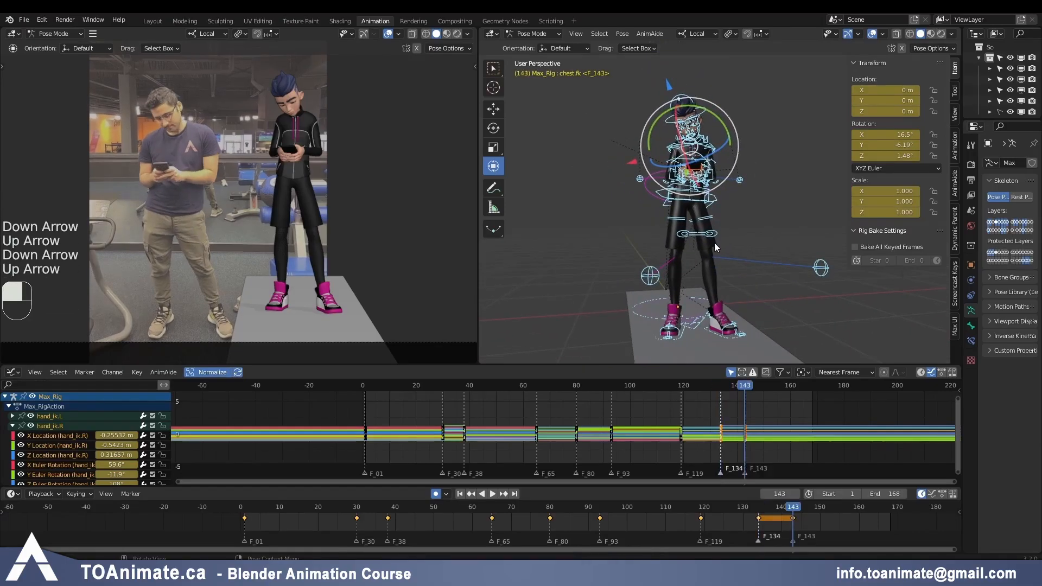
pyautogui.press('Down')
pyautogui.press('Up')
pyautogui.press('Down')
pyautogui.press('Up')
pyautogui.press('Down')
pyautogui.press('Up')
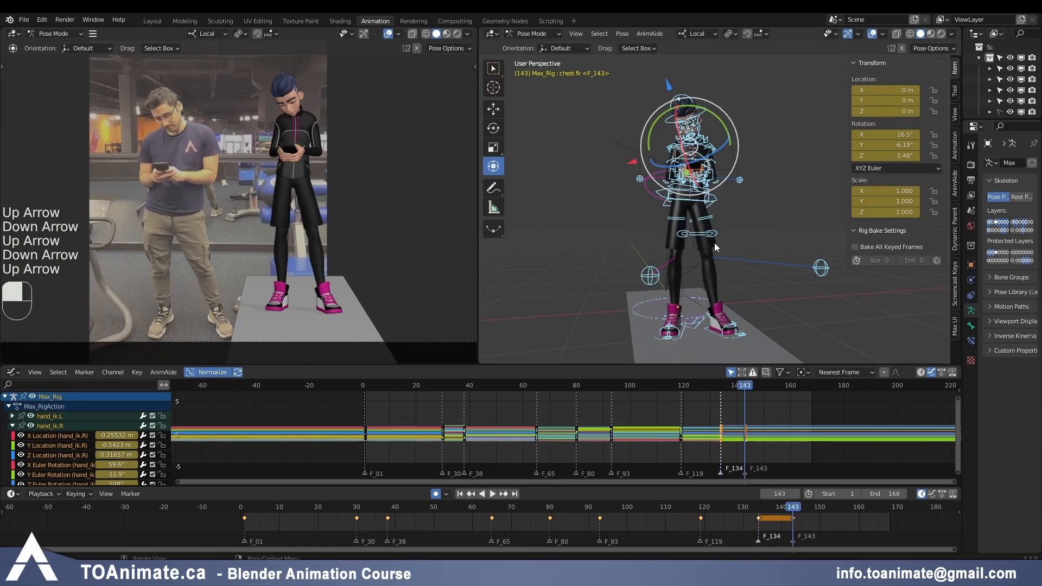
pyautogui.click(700, 507)
pyautogui.click(792, 507)
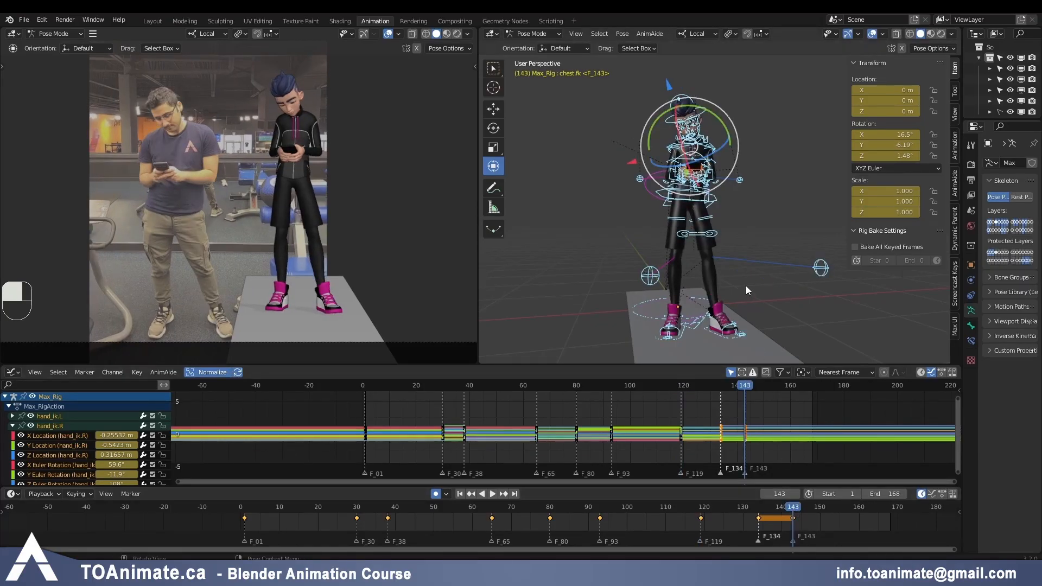
pyautogui.keyDown('shift'); pyautogui.moveTo(769, 177); pyautogui.dragTo(781, 235, button='middle'); pyautogui.keyUp('shift')
pyautogui.press('Down')
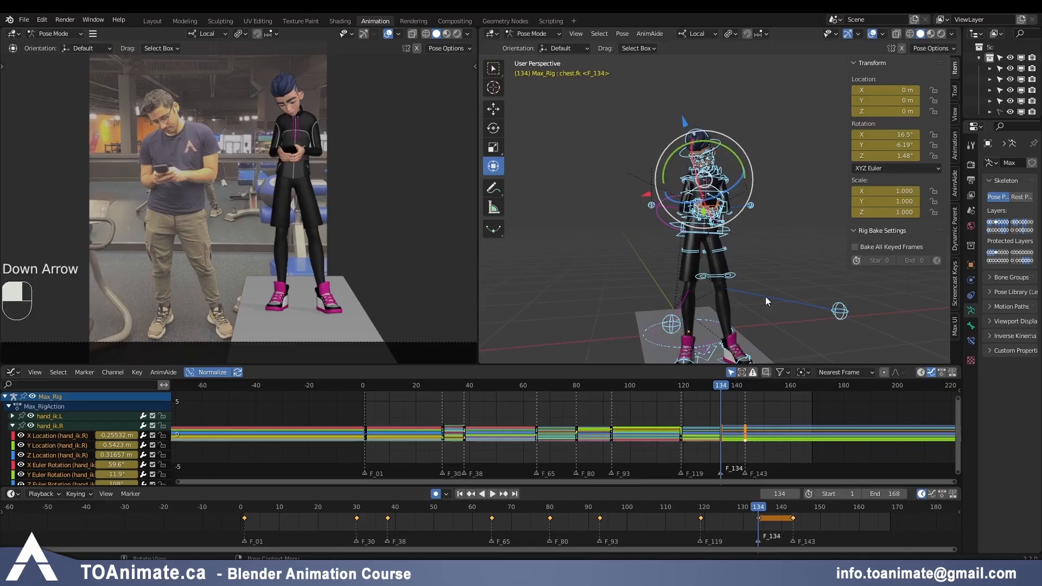
pyautogui.press('Up')
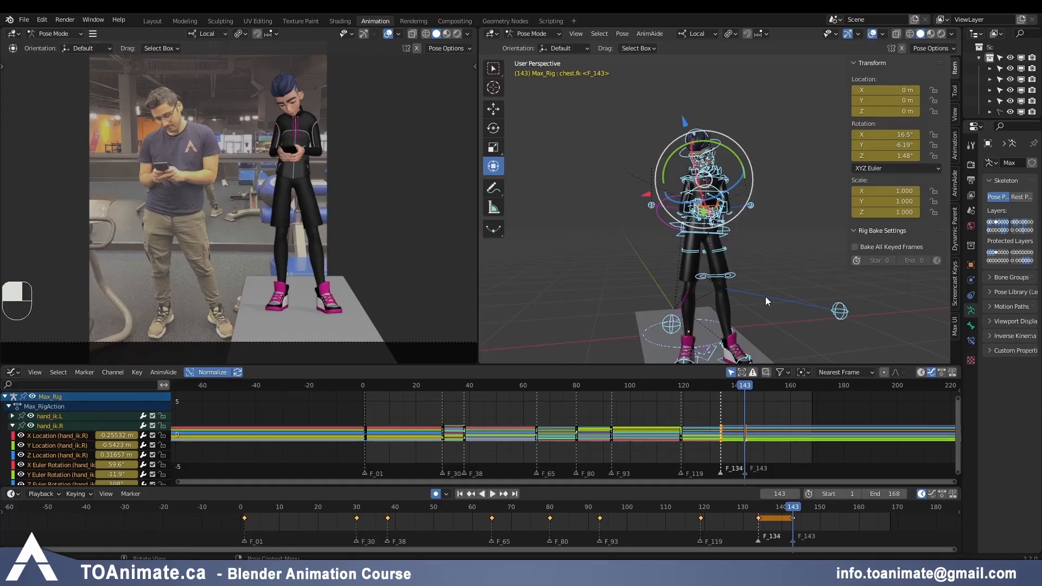
pyautogui.press('Down')
pyautogui.press('Up')
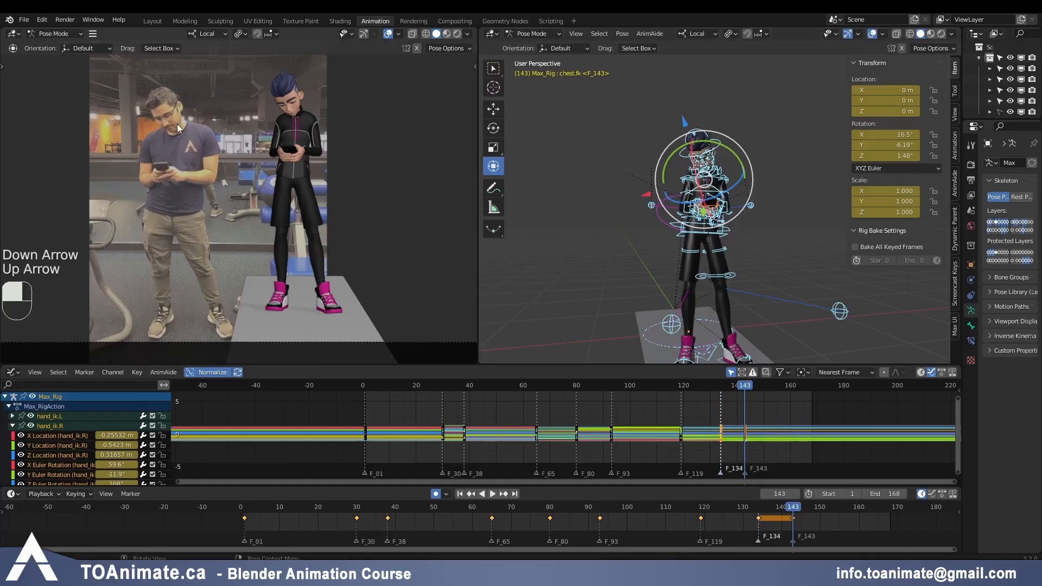
pyautogui.press('Down')
pyautogui.press('Up')
pyautogui.press('Down')
pyautogui.press('Up')
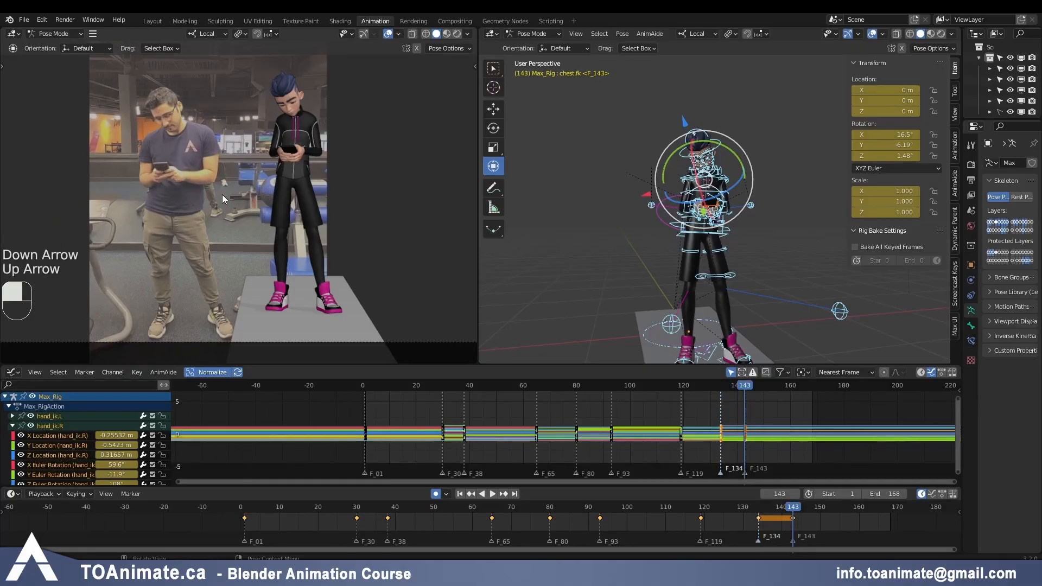
pyautogui.press('Down')
pyautogui.press('Up')
pyautogui.press('Down')
pyautogui.press('Up')
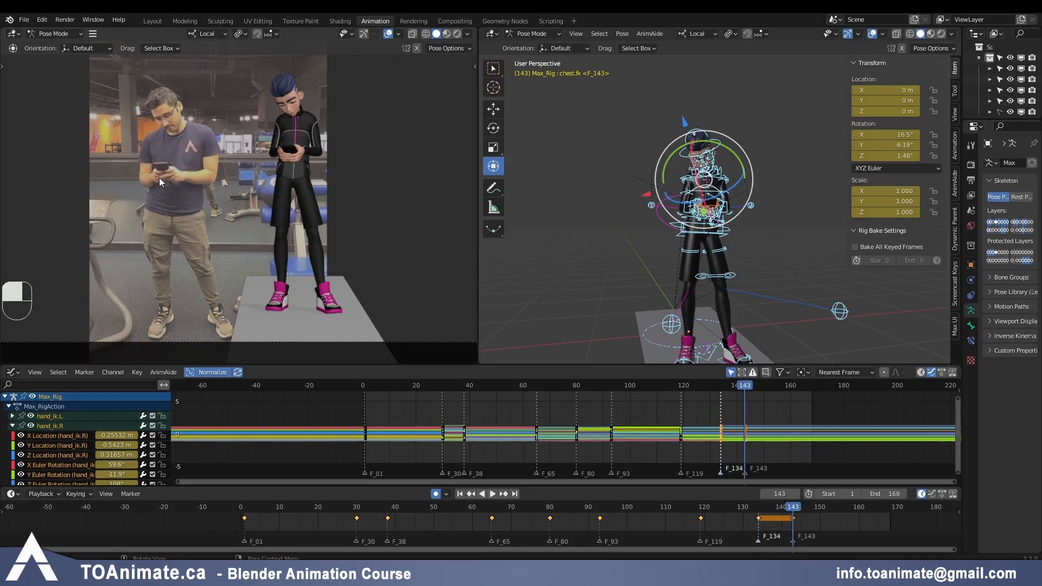
pyautogui.press('Down')
pyautogui.press('Up')
pyautogui.press('Down')
pyautogui.press('Up')
pyautogui.press('Down')
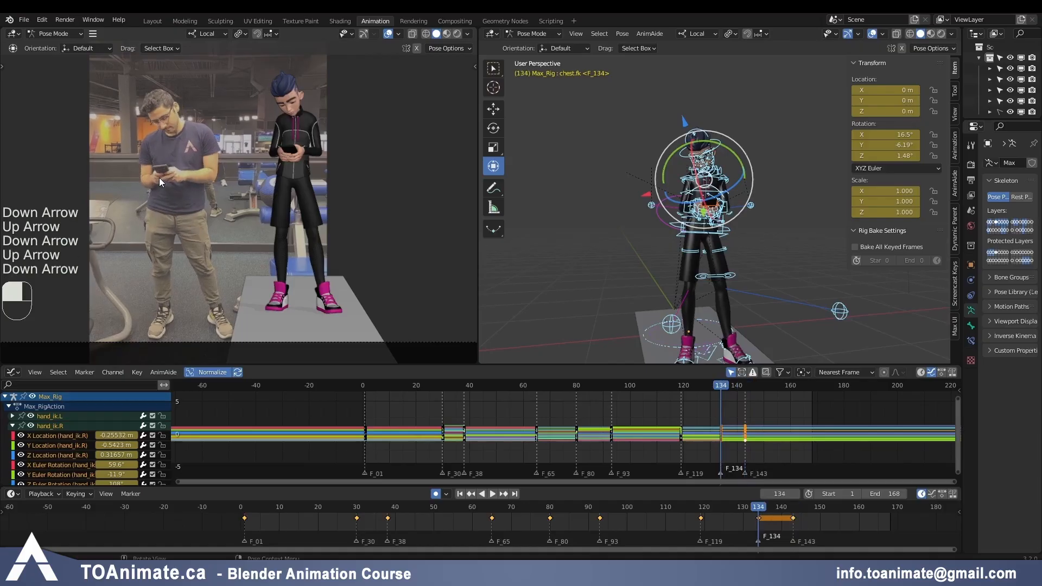
pyautogui.press('Up')
pyautogui.press('Down')
pyautogui.press('Up')
pyautogui.press('Down')
pyautogui.press('Up')
pyautogui.press('Down')
pyautogui.press('Up')
# Step: Move the COG at frame 143 sideways to about X -0.094 m, Y -0.865 m
pyautogui.click(728, 230)
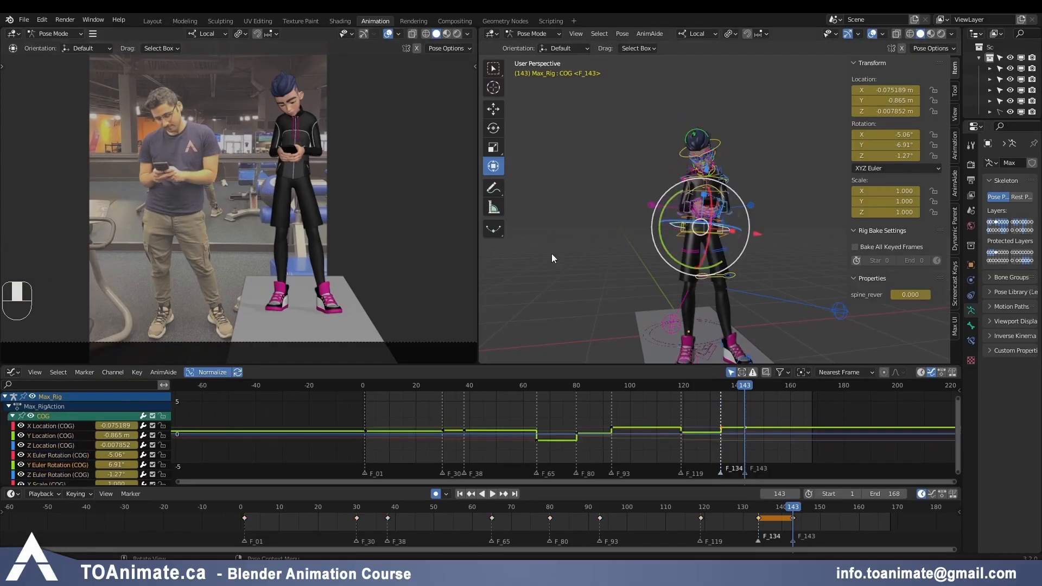
pyautogui.scroll(1, 371, 240)
pyautogui.press('g')
pyautogui.click(368, 238)
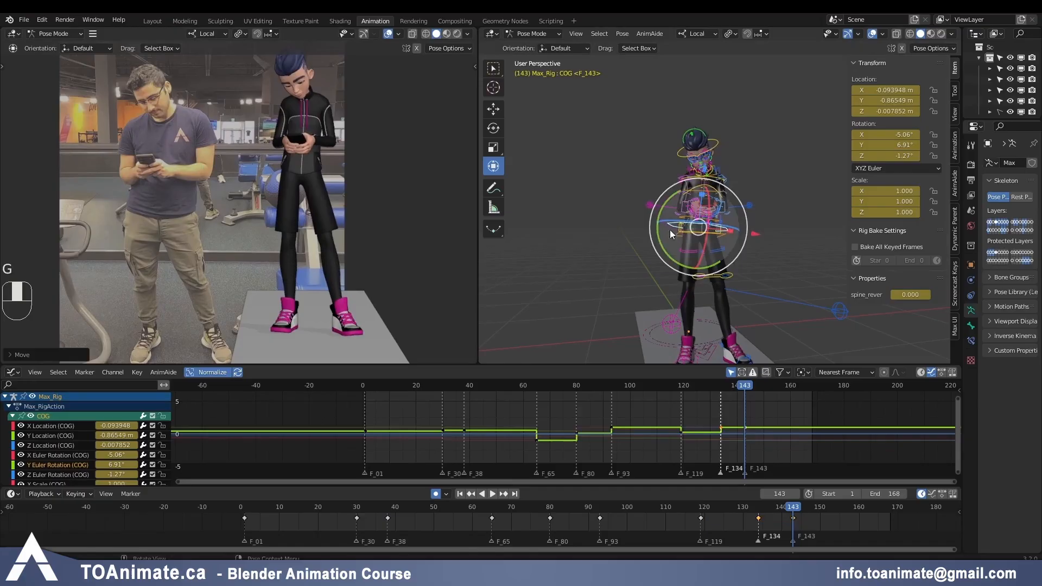
# Step: Rotate the COG at frame 143 to about X -8.3°, Y 8.24°, Z -1.47°, refine the waist's turn, and compare with frame 134
pyautogui.click(679, 234)
pyautogui.moveTo(661, 242); pyautogui.dragTo(663, 237)
pyautogui.moveTo(673, 242); pyautogui.dragTo(801, 245, button='middle')
pyautogui.moveTo(668, 249); pyautogui.dragTo(673, 251)
pyautogui.moveTo(705, 237); pyautogui.dragTo(689, 253, button='middle')
pyautogui.click(717, 234)
pyautogui.moveTo(733, 239); pyautogui.dragTo(727, 251, button='middle')
pyautogui.moveTo(728, 248); pyautogui.dragTo(672, 243)
pyautogui.press('Down')
pyautogui.press('Up')
# Step: Rotate the upper-body controls slightly at frame 143 to refine the torso's lean
pyautogui.moveTo(618, 281); pyautogui.dragTo(662, 242, button='middle')
pyautogui.scroll(6, 700, 190)
pyautogui.keyDown('shift'); pyautogui.moveTo(708, 180); pyautogui.dragTo(700, 211, button='middle'); pyautogui.keyUp('shift')
pyautogui.click(689, 199)
pyautogui.moveTo(659, 263); pyautogui.dragTo(658, 259)
pyautogui.click(649, 169)
pyautogui.moveTo(657, 215); pyautogui.dragTo(657, 211)
# Step: Adjust the neck slightly and rotate the head at frame 143 to about X 29.5°, Y -22.4°, Z 16.1°
pyautogui.keyDown('shift'); pyautogui.moveTo(668, 168); pyautogui.dragTo(663, 178, button='middle'); pyautogui.keyUp('shift')
pyautogui.moveTo(706, 152); pyautogui.dragTo(708, 159, button='middle')
pyautogui.click(722, 157)
pyautogui.moveTo(714, 132)
pyautogui.mouseDown()
pyautogui.moveTo(719, 105)
pyautogui.moveTo(719, 130)
pyautogui.mouseUp()
pyautogui.click(715, 82)
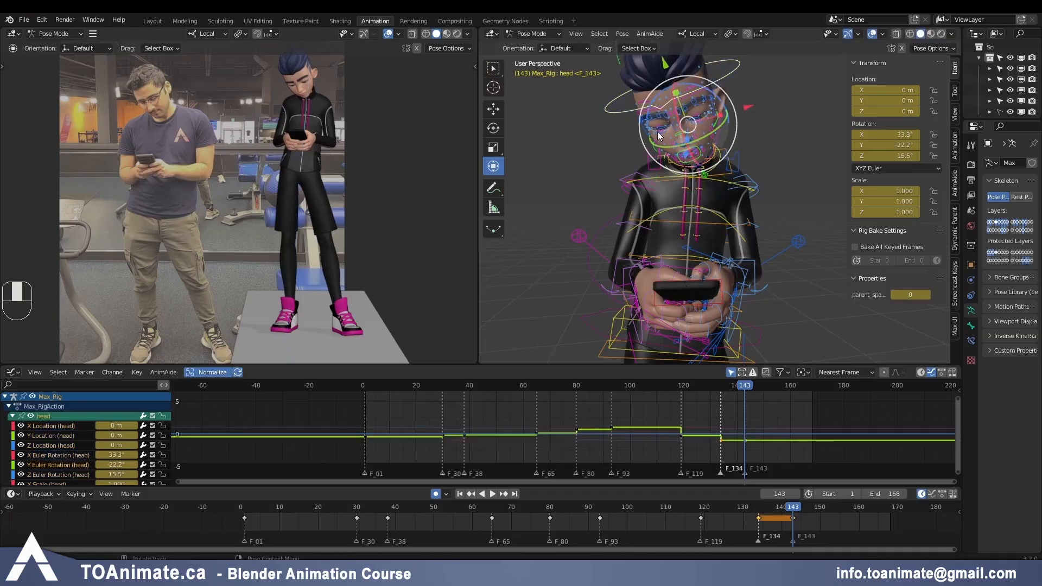
pyautogui.press('r')
pyautogui.press('r')
pyautogui.moveTo(690, 142); pyautogui.dragTo(691, 142)
# Step: Check the right hand from the side and rotate the COG at frame 143 to about X -8.33°, Y 9.2°, Z -1.61°
pyautogui.moveTo(673, 228); pyautogui.dragTo(750, 242, button='middle')
pyautogui.scroll(-2, 751, 244)
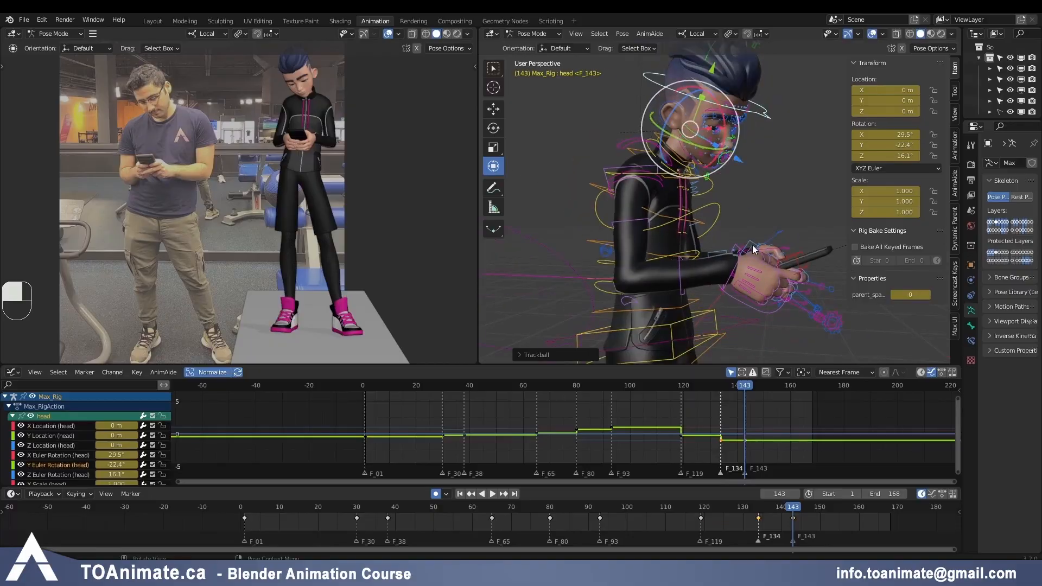
pyautogui.click(718, 242)
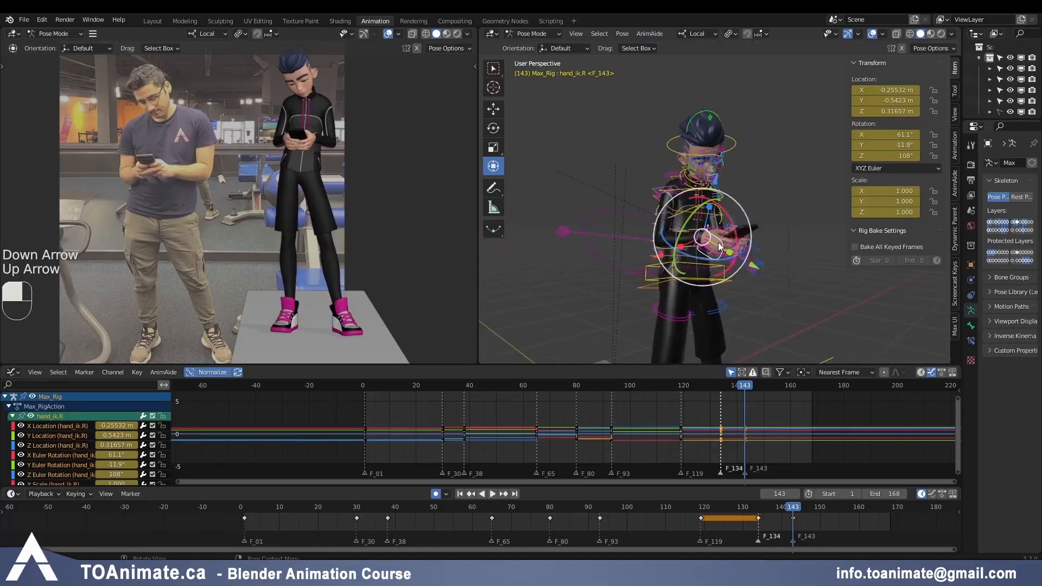
pyautogui.moveTo(718, 242); pyautogui.dragTo(656, 280, button='middle')
pyautogui.click(643, 266)
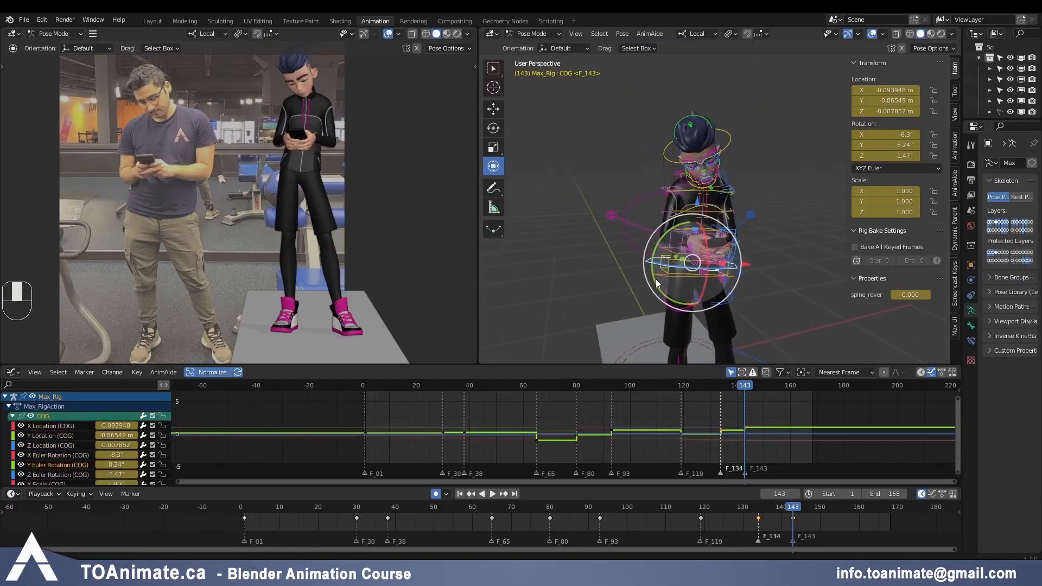
pyautogui.moveTo(656, 279); pyautogui.dragTo(682, 286)
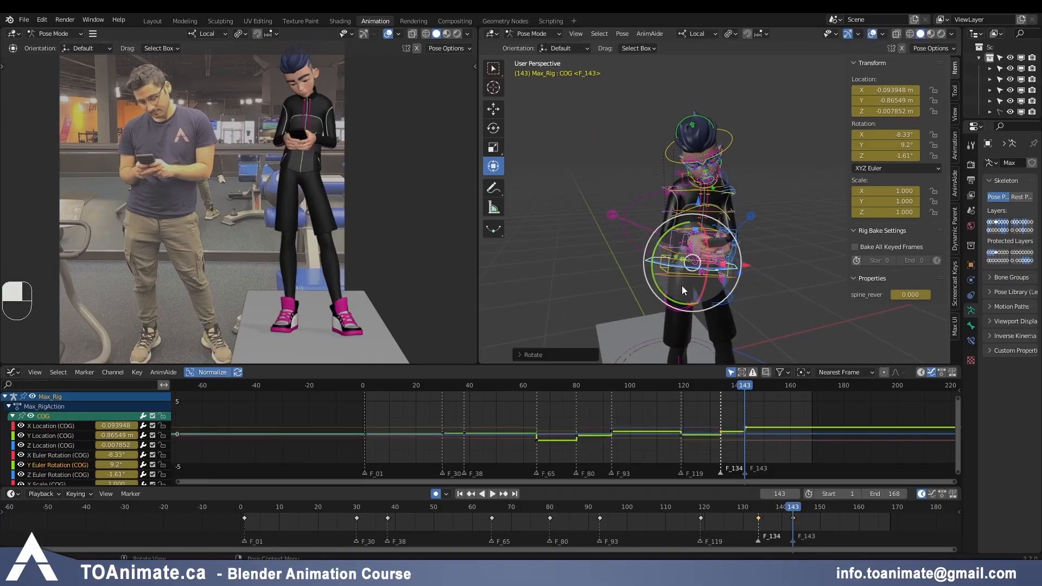
# Step: Compare the finished pose at frame 143 with the pose at frame 134 and the reference footage
pyautogui.press('Down')
pyautogui.press('Up')
pyautogui.press('Down')
pyautogui.press('Up')
pyautogui.press('Down')
pyautogui.press('Up')
pyautogui.press('Down')
pyautogui.press('Up')
pyautogui.press('Down')
pyautogui.press('Up')
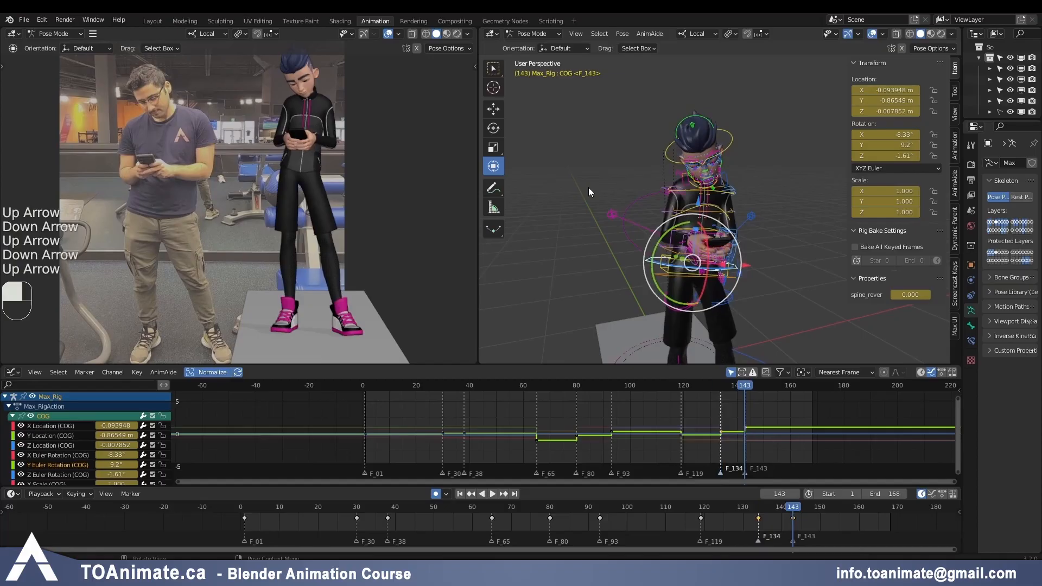
pyautogui.press('Down')
pyautogui.press('Up')
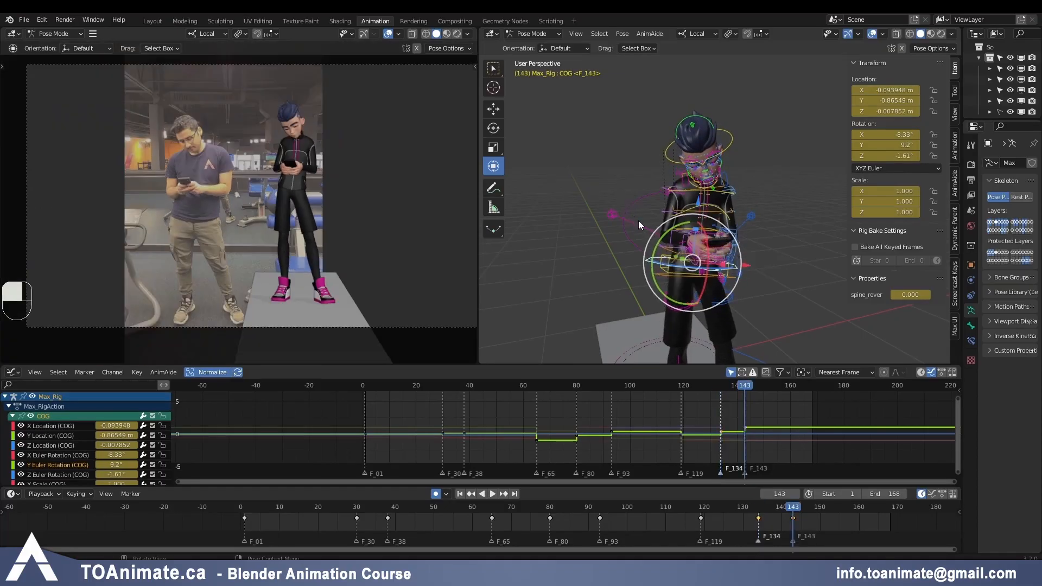
pyautogui.press('shift')
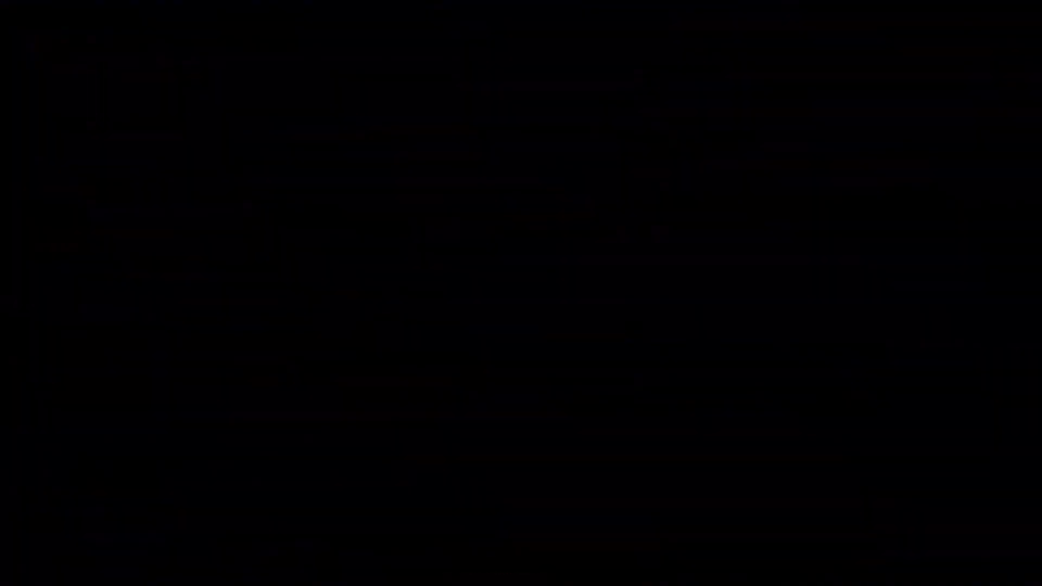